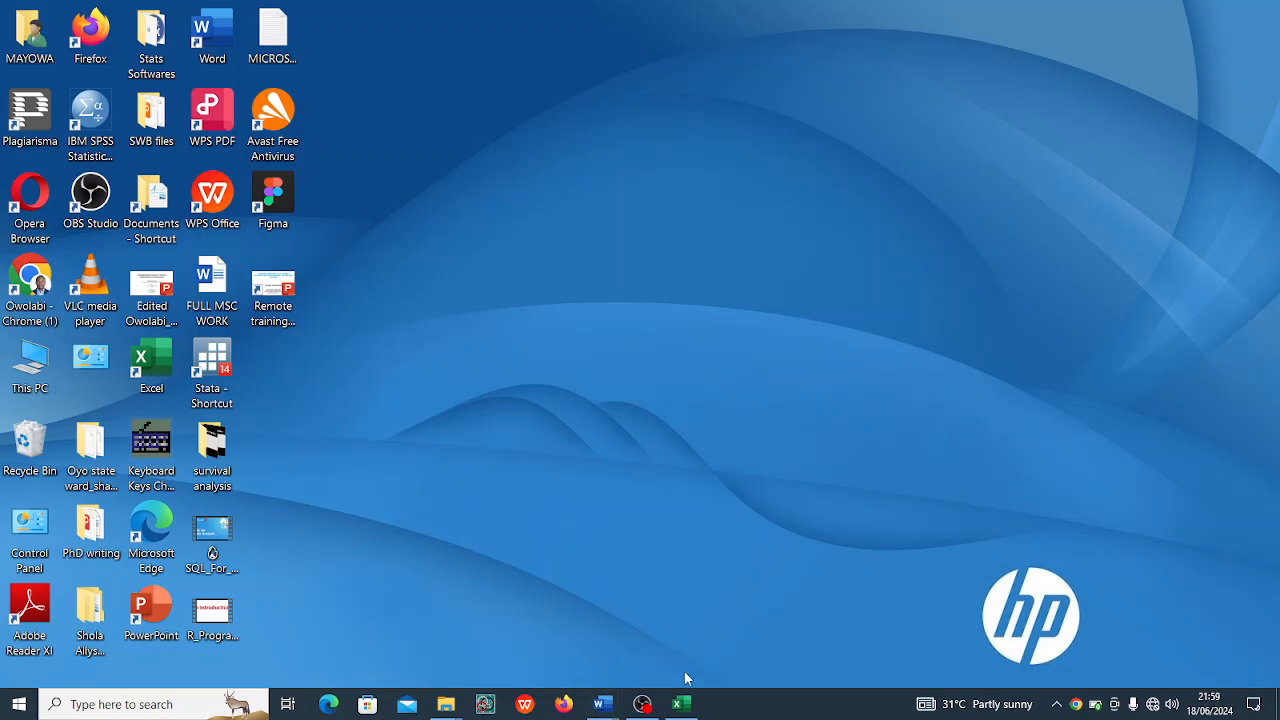
Step: Switch to the Statistics work workbook in Excel and view the Month and Engagements columns on Sheet1
{"action": "mouse_move", "coordinate": [678, 705]}
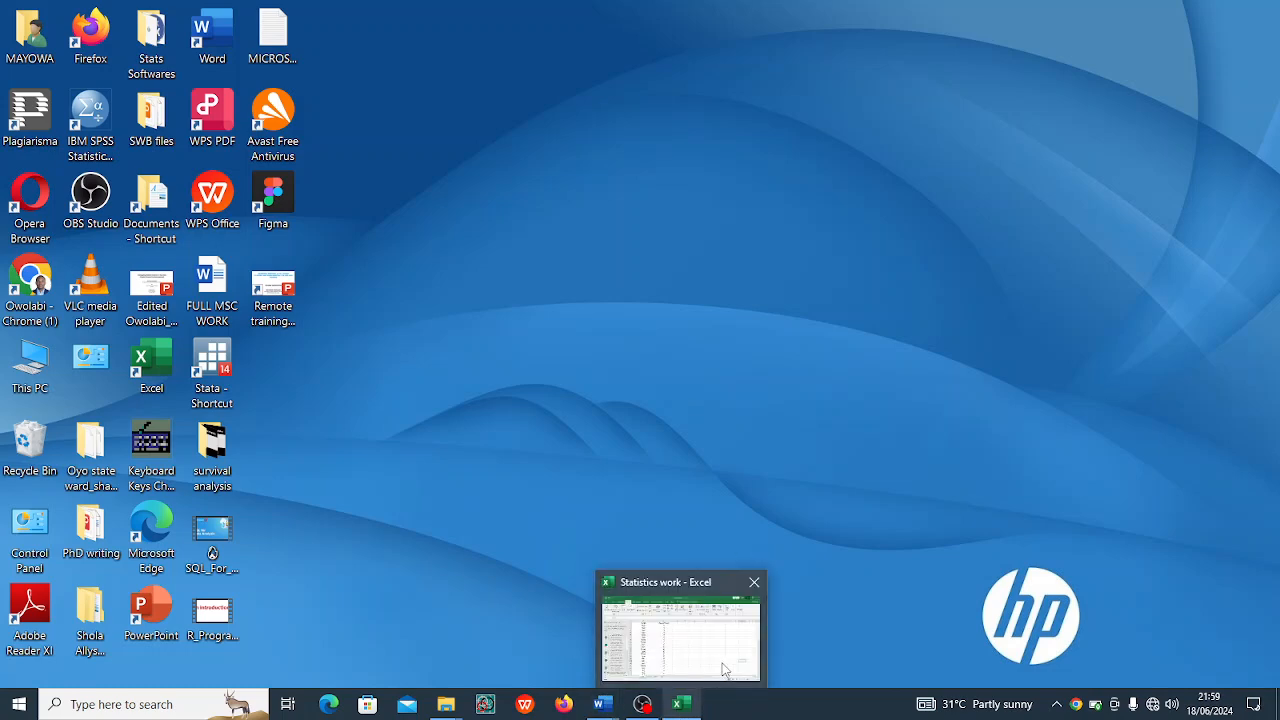
{"action": "left_click", "coordinate": [722, 670]}
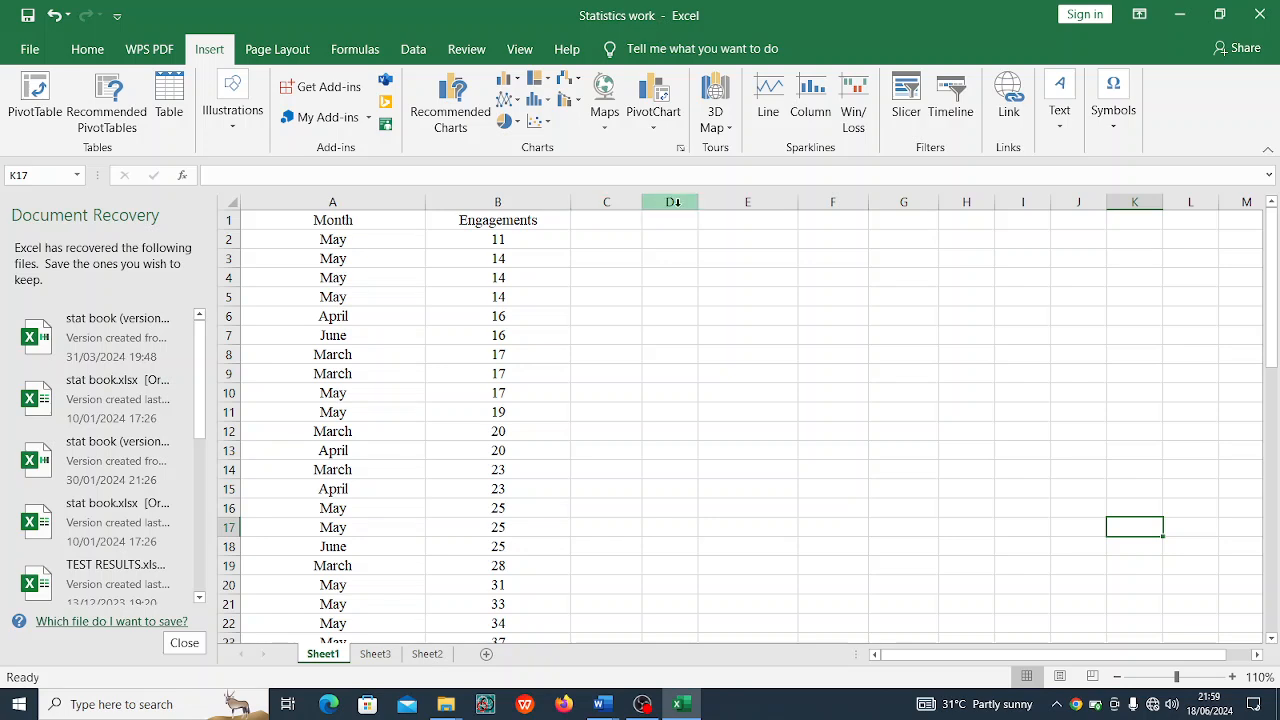
{"action": "left_click", "coordinate": [851, 201]}
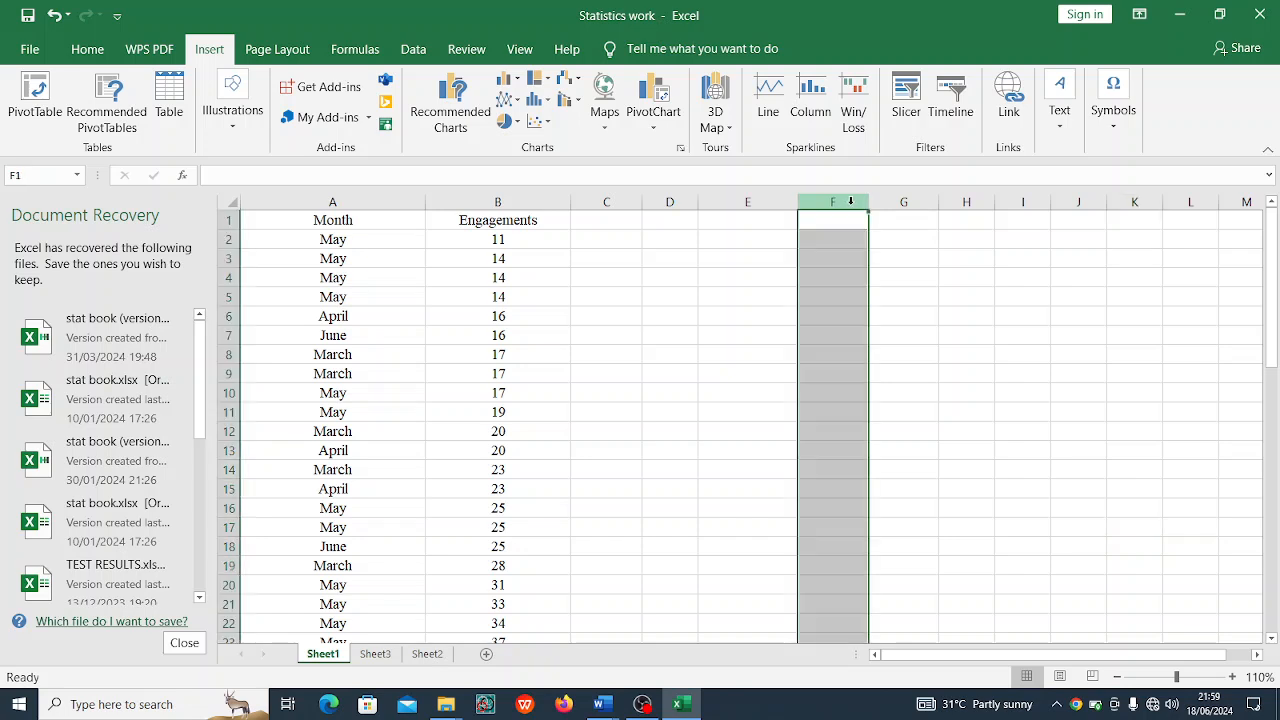
{"action": "left_click", "coordinate": [636, 358]}
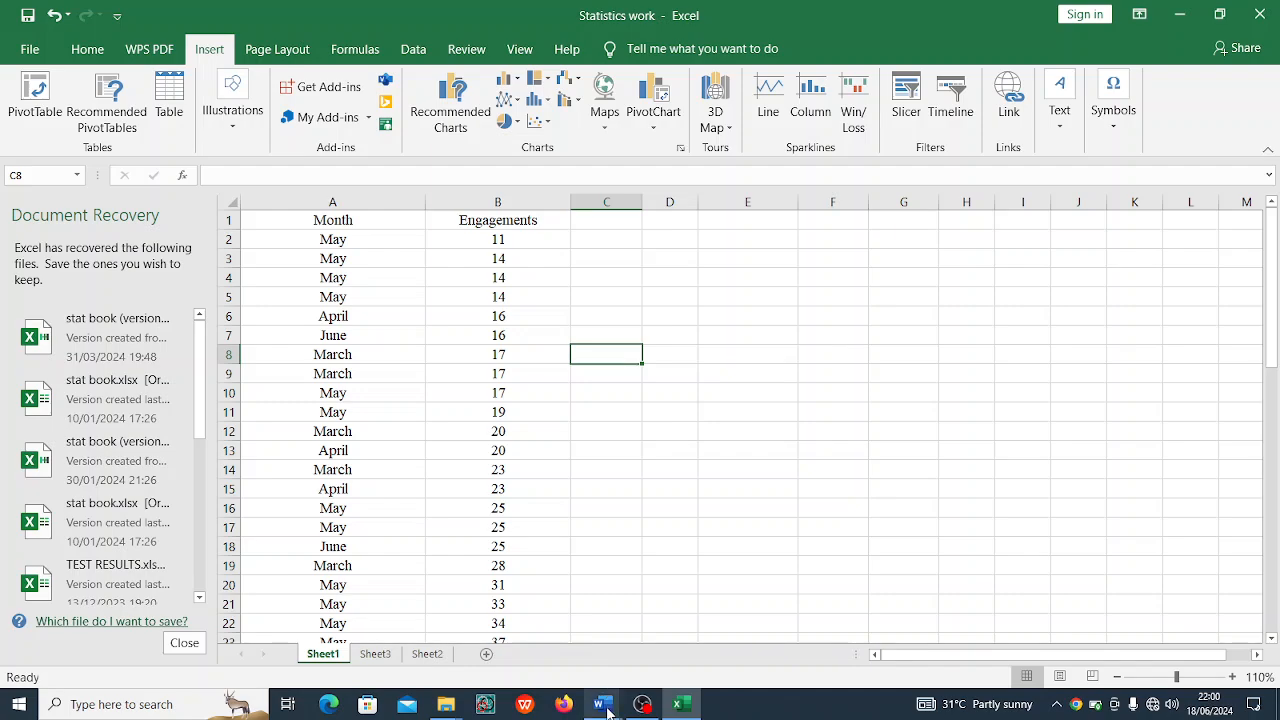
Step: Switch to the Research_Plan document in Word, skim it through to the last page, and return to the Excel workbook
{"action": "mouse_move", "coordinate": [607, 710]}
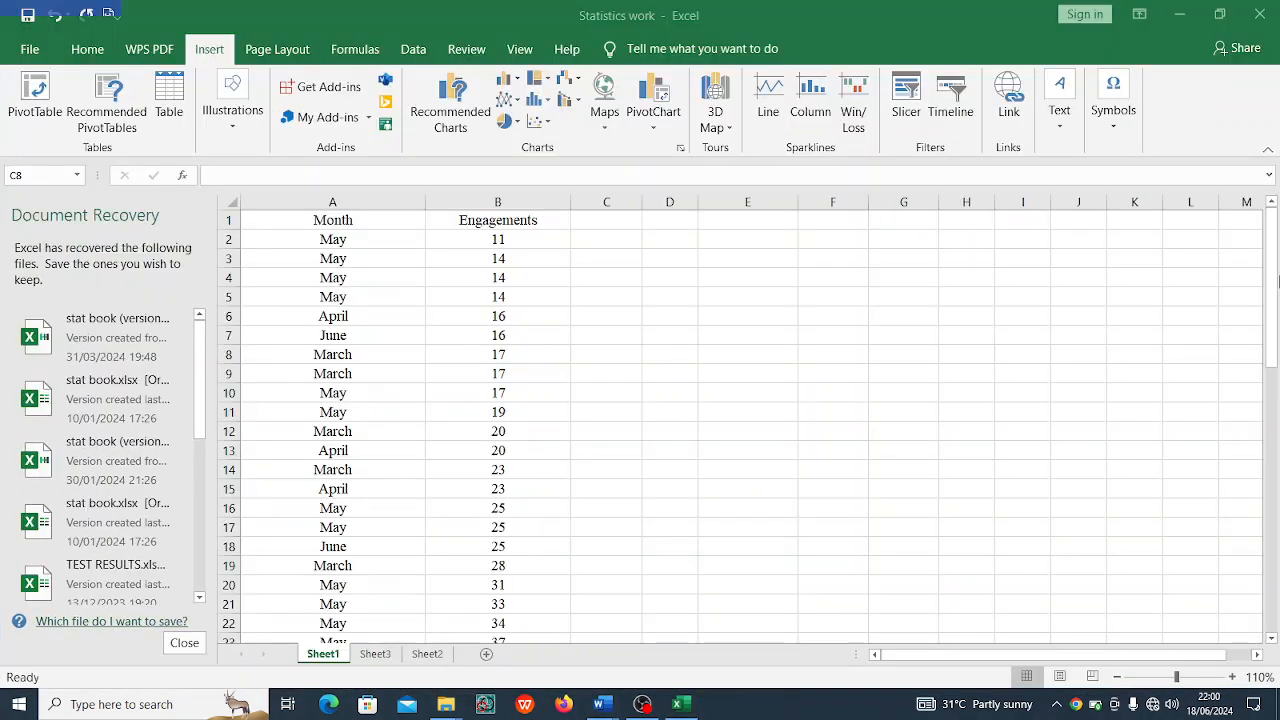
{"action": "left_click", "coordinate": [515, 635]}
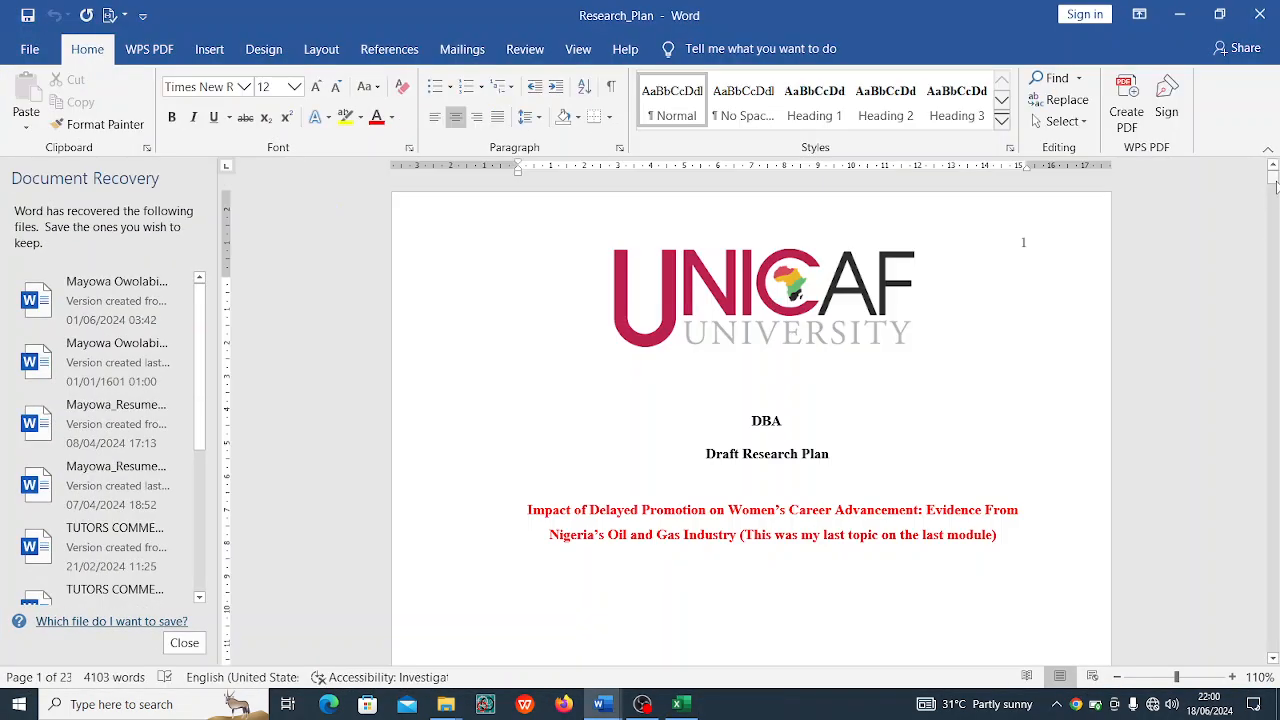
{"action": "mouse_move", "coordinate": [1273, 185]}
{"action": "left_mouse_down"}
{"action": "mouse_move", "coordinate": [1273, 222]}
{"action": "mouse_move", "coordinate": [1273, 202]}
{"action": "left_mouse_up"}
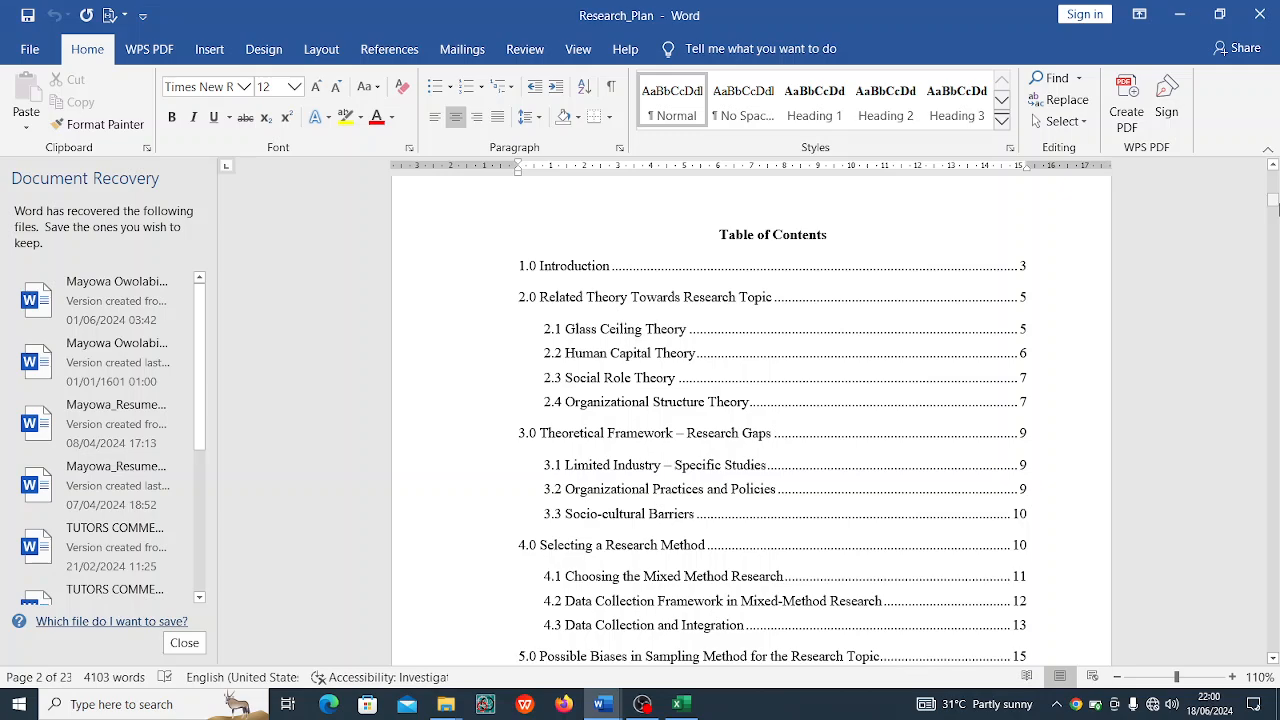
{"action": "left_click_drag", "start_coordinate": [1273, 201], "coordinate": [1275, 500]}
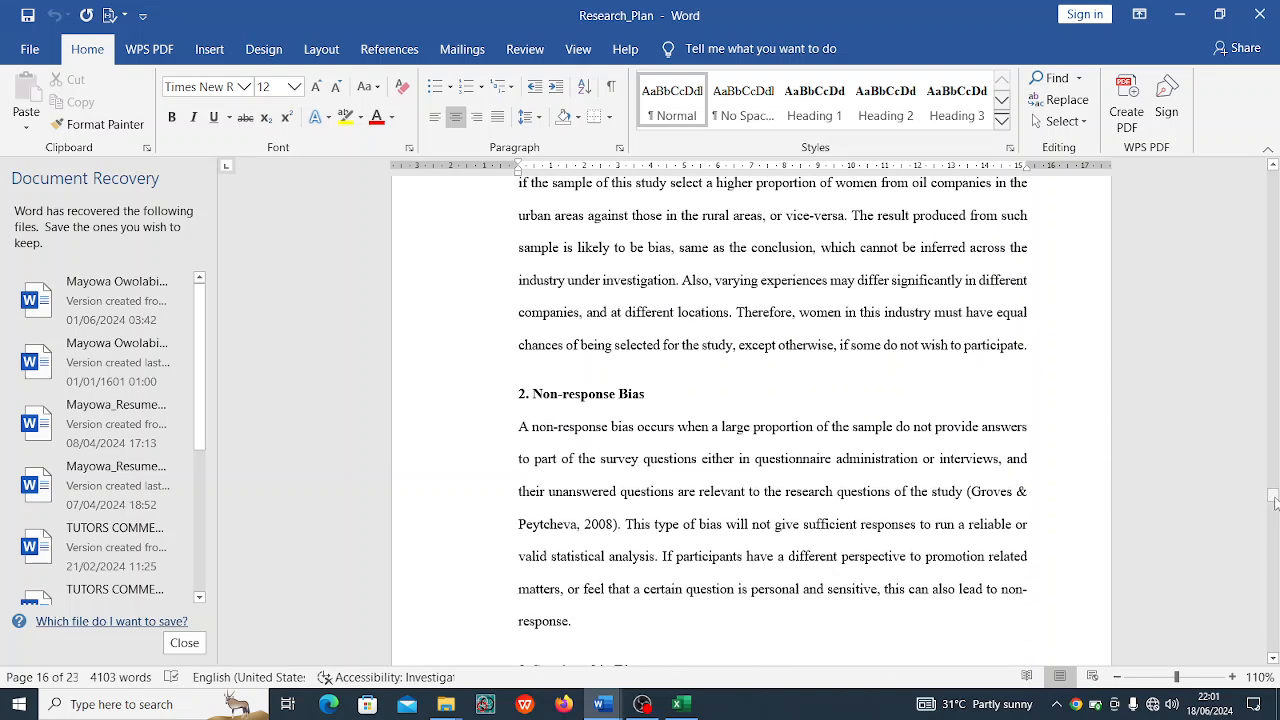
{"action": "left_click_drag", "start_coordinate": [1275, 500], "coordinate": [1273, 638]}
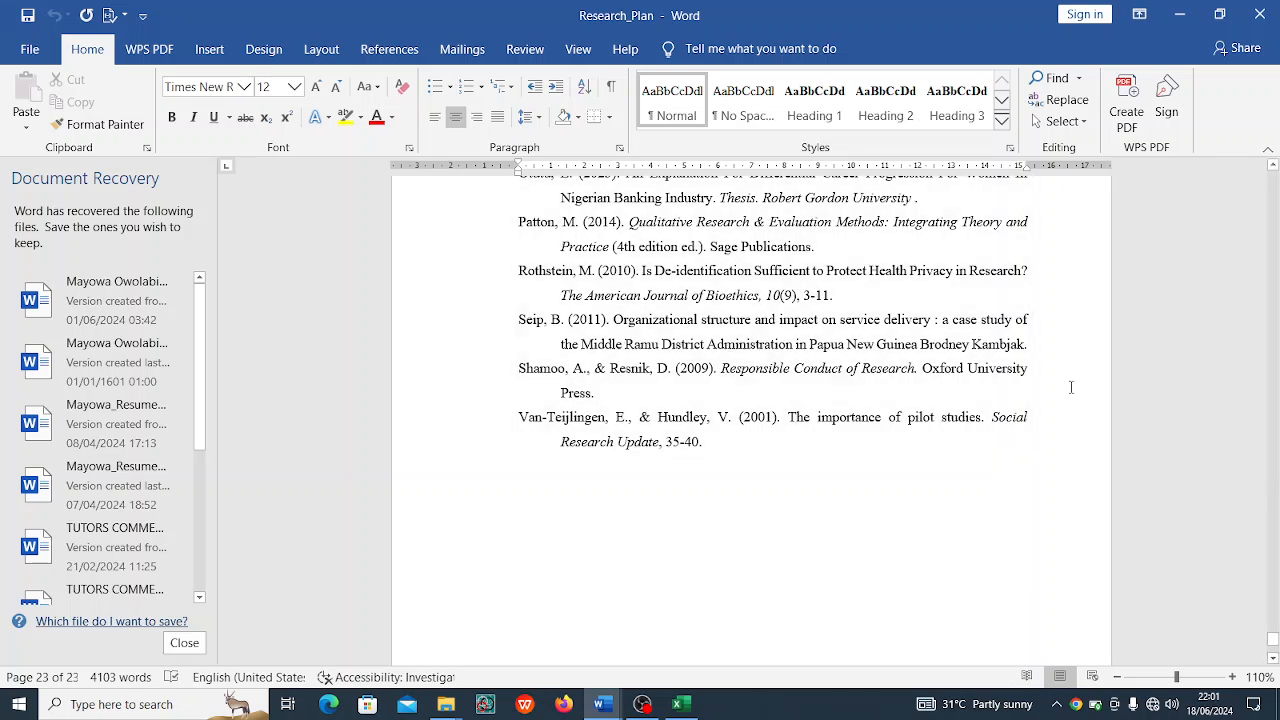
{"action": "left_click", "coordinate": [1181, 17]}
{"action": "left_click", "coordinate": [580, 358]}
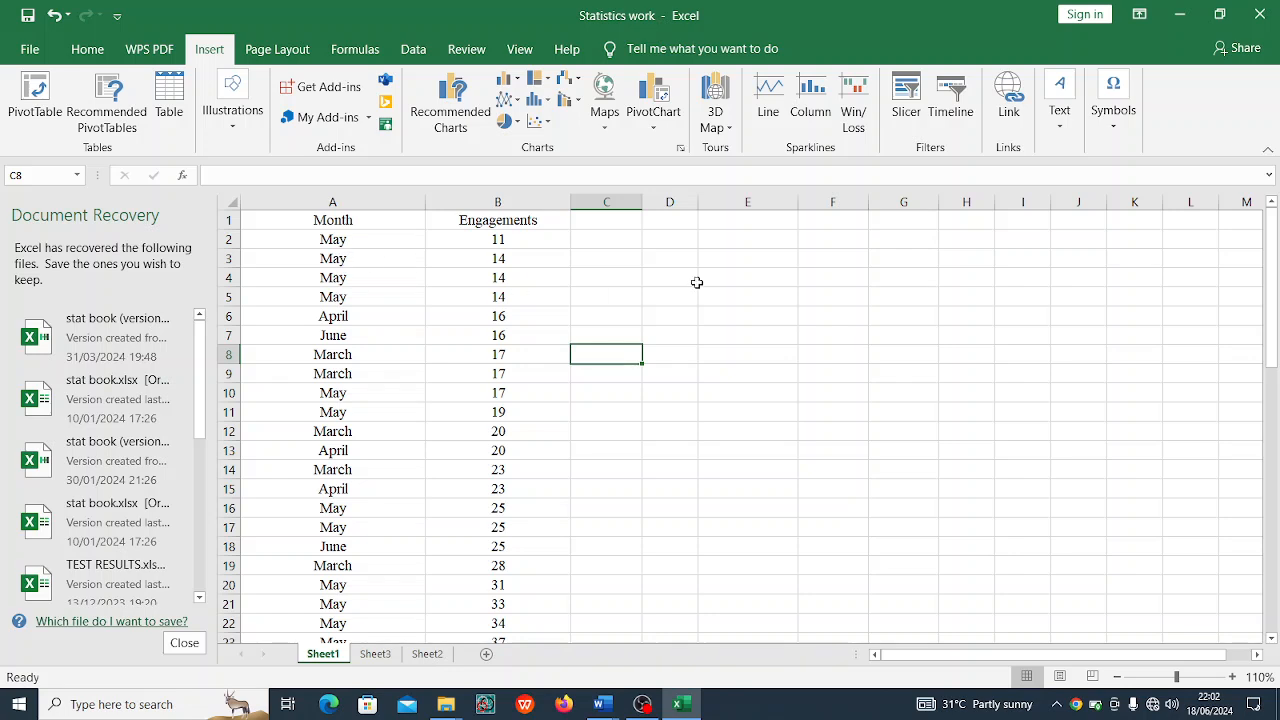
Step: Switch to Document1 in Word and read the numbered list of analysis topics and the software names below it
{"action": "left_click", "coordinate": [874, 334]}
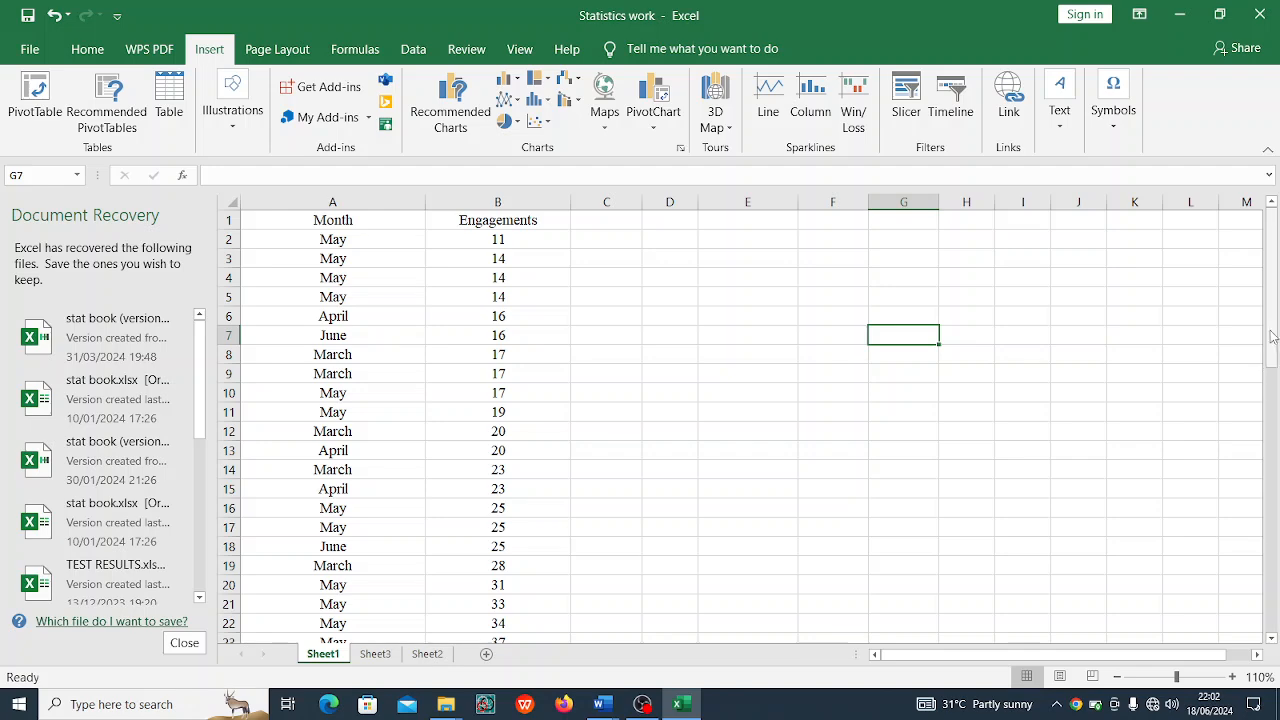
{"action": "left_click_drag", "start_coordinate": [1274, 336], "coordinate": [1278, 278]}
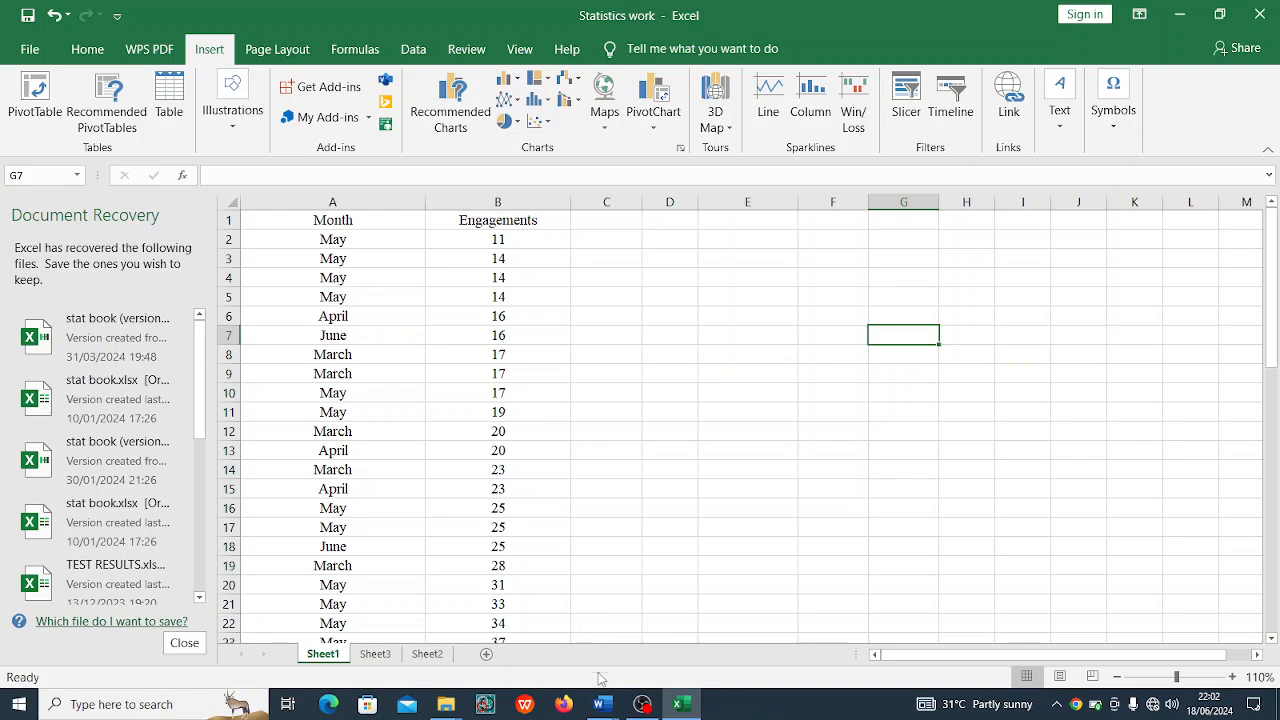
{"action": "mouse_move", "coordinate": [603, 706]}
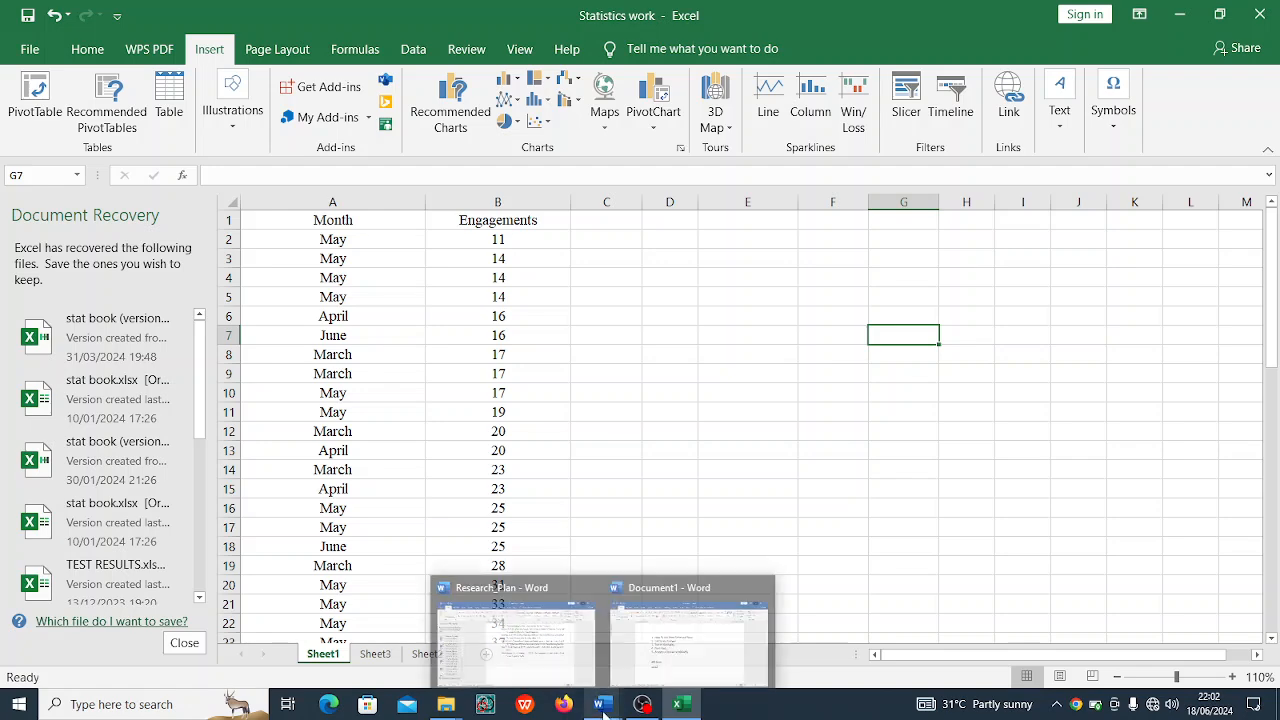
{"action": "left_click", "coordinate": [693, 654]}
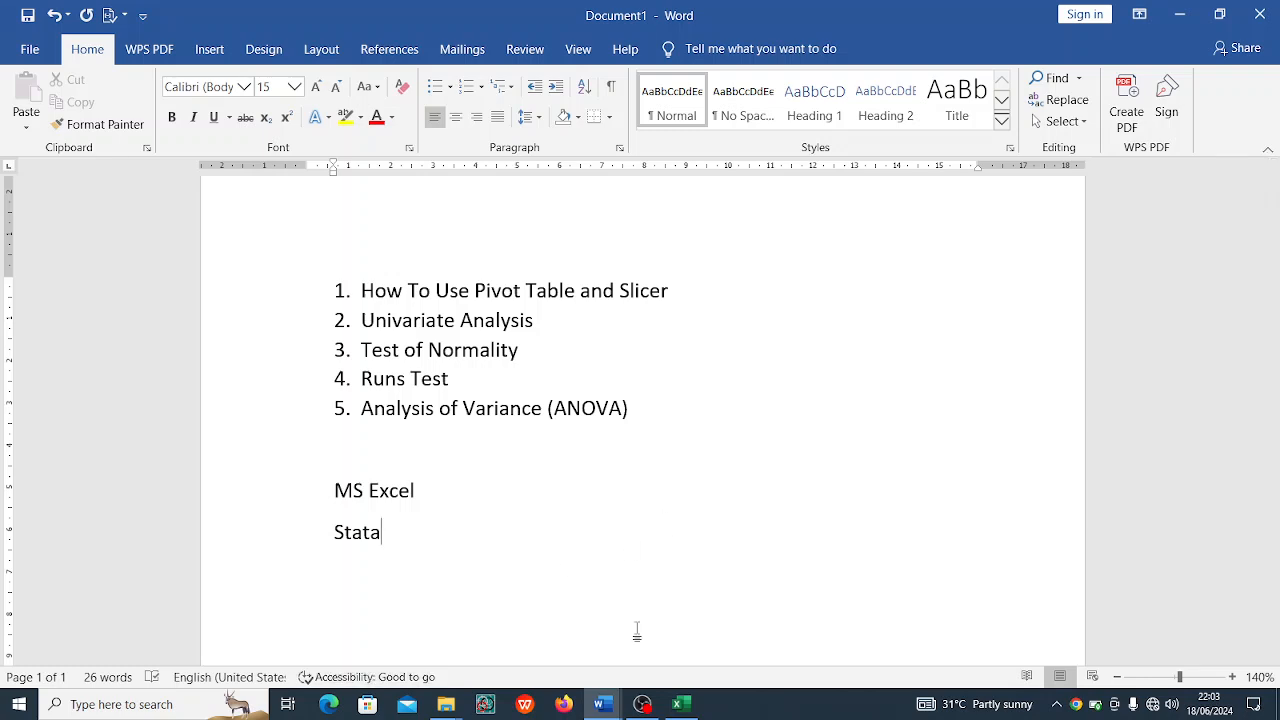
Step: Switch back to the Statistics work workbook in Excel and look through the Month and Engagements data down to its last row
{"action": "mouse_move", "coordinate": [678, 708]}
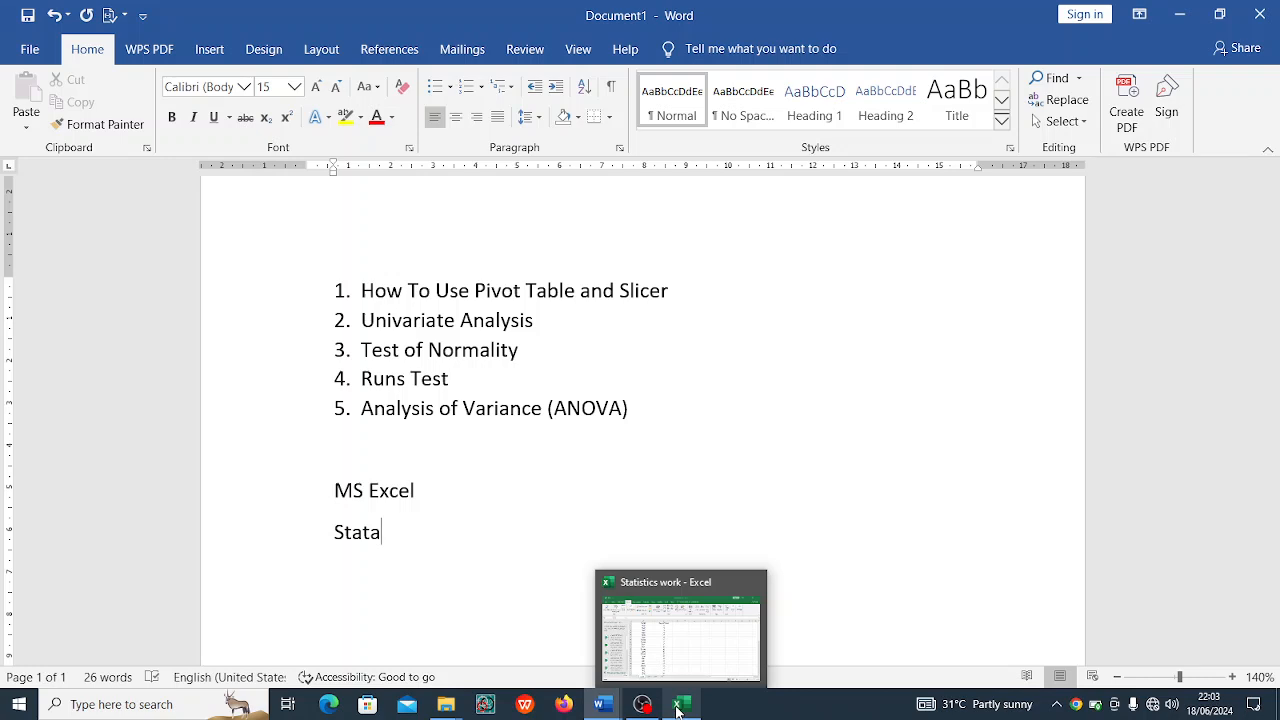
{"action": "left_click", "coordinate": [694, 661]}
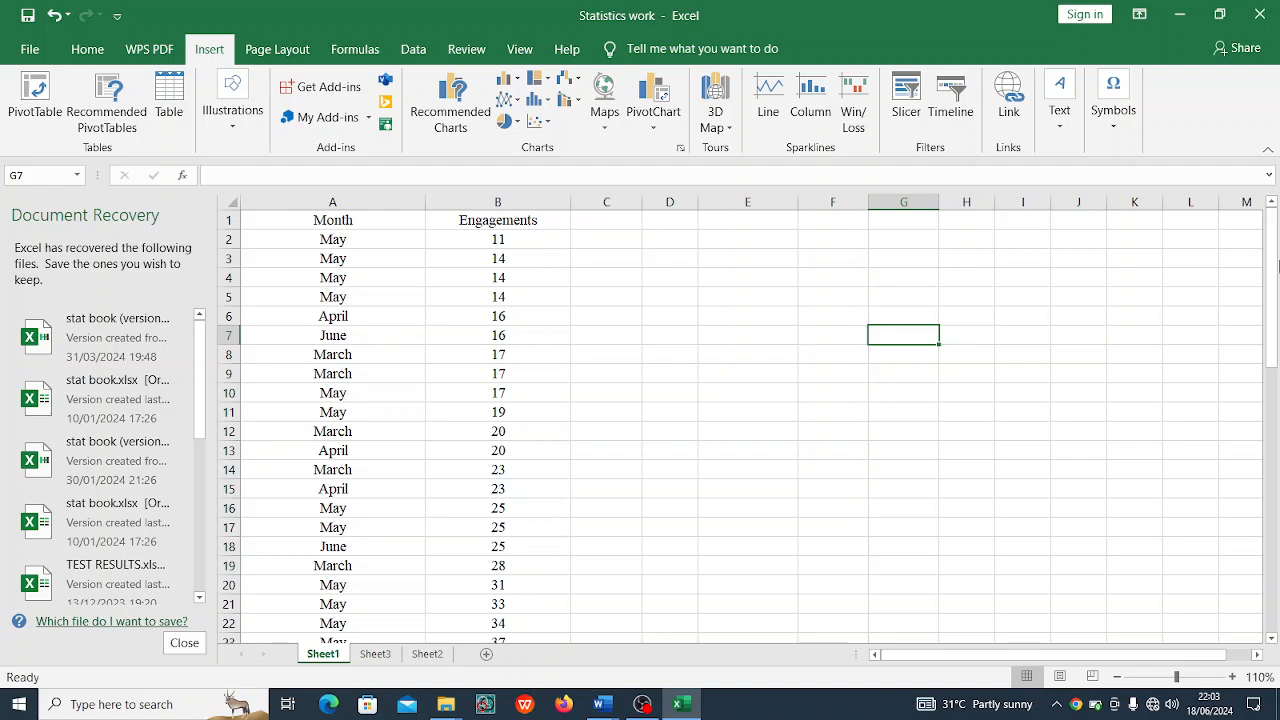
{"action": "left_click_drag", "start_coordinate": [1274, 258], "coordinate": [1277, 540]}
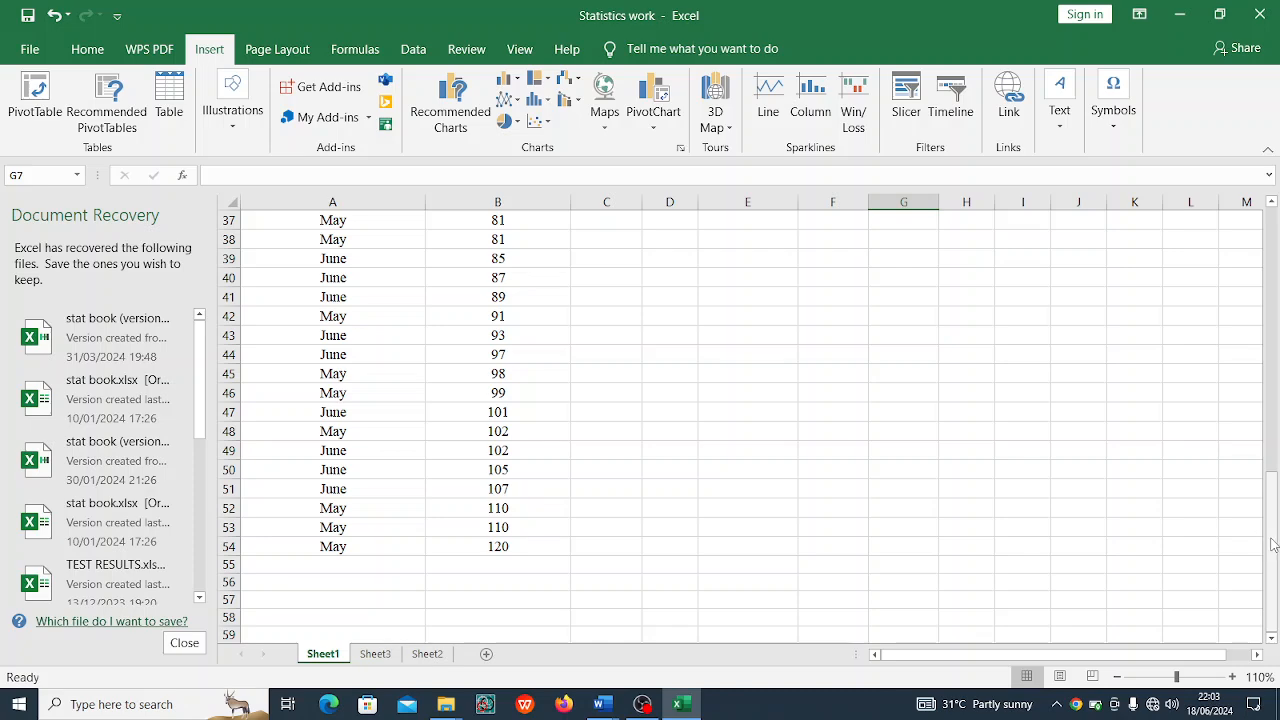
{"action": "left_click_drag", "start_coordinate": [1276, 545], "coordinate": [1277, 277]}
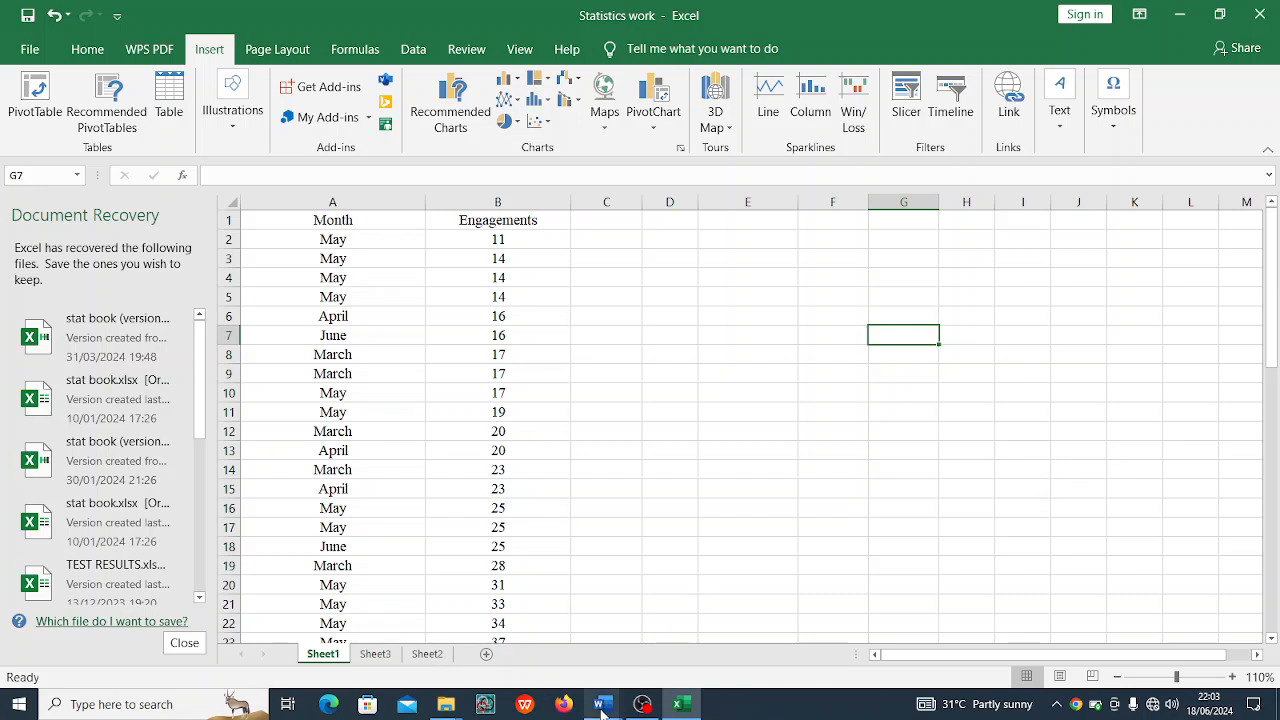
Step: Consult the topic list in Document1 in Word again and return to the Statistics work workbook in Excel
{"action": "mouse_move", "coordinate": [601, 706]}
{"action": "left_click", "coordinate": [683, 656]}
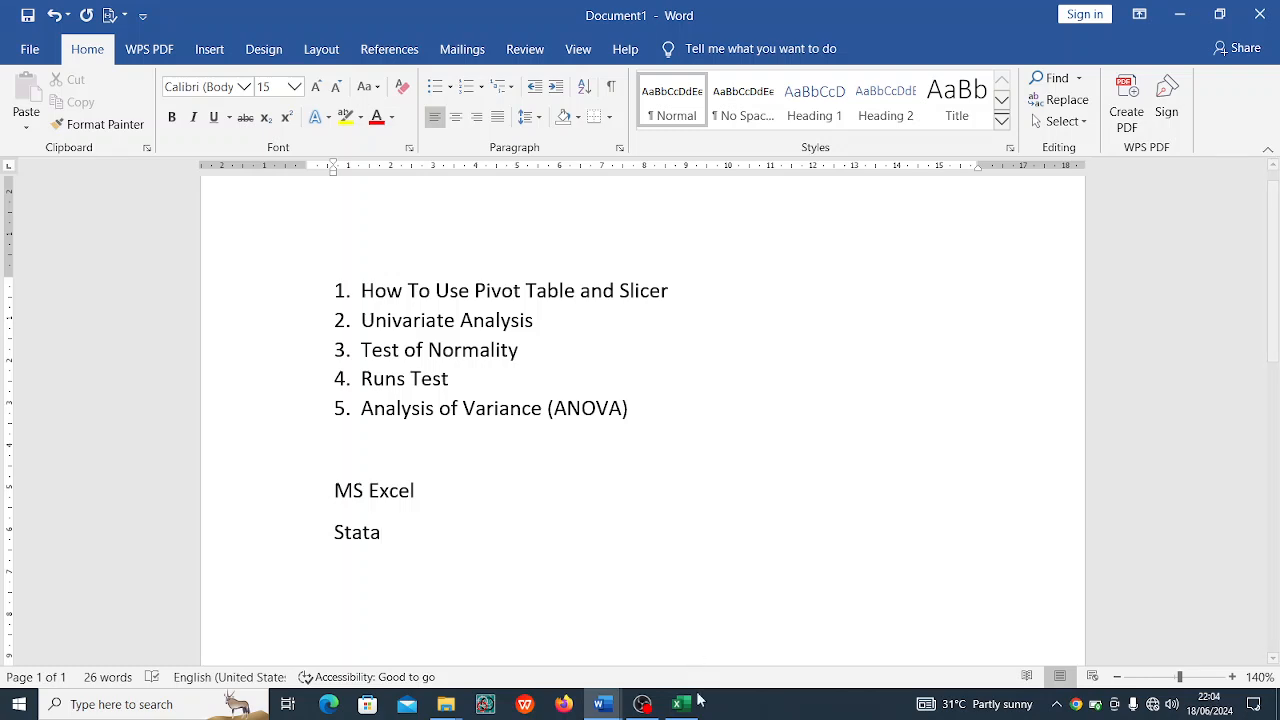
{"action": "mouse_move", "coordinate": [693, 710]}
{"action": "left_click", "coordinate": [713, 655]}
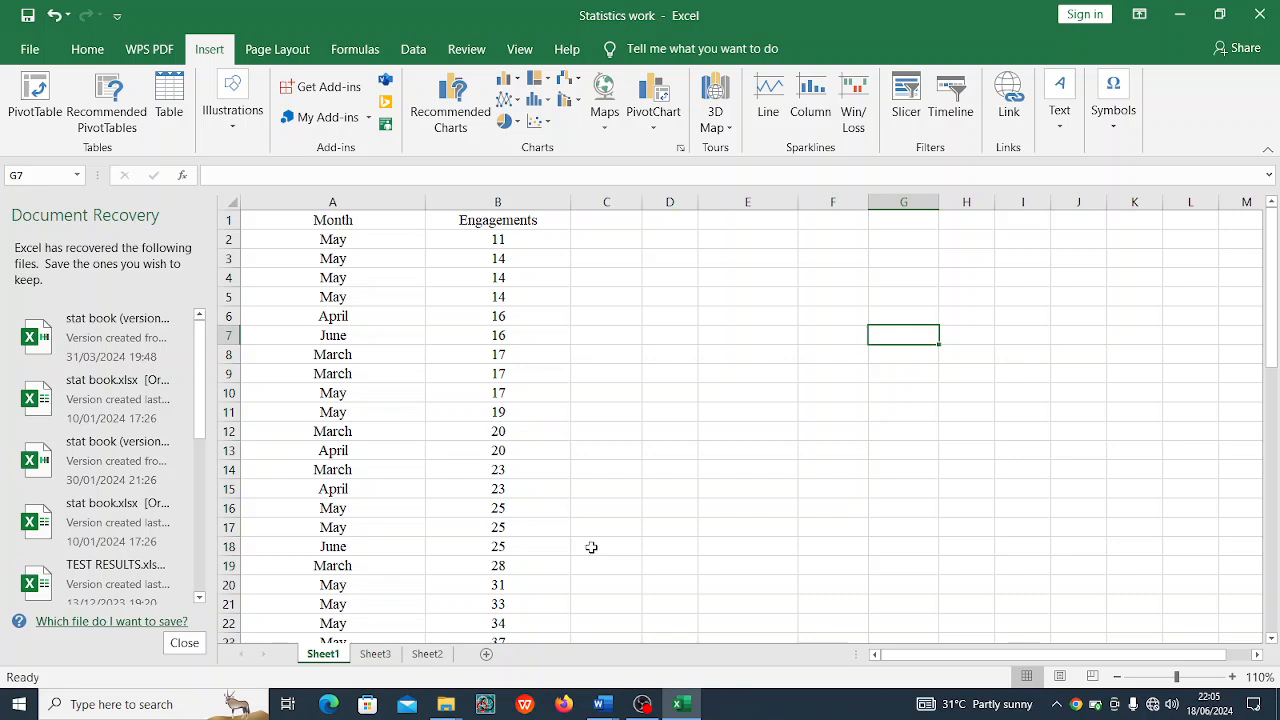
{"action": "mouse_move", "coordinate": [605, 707]}
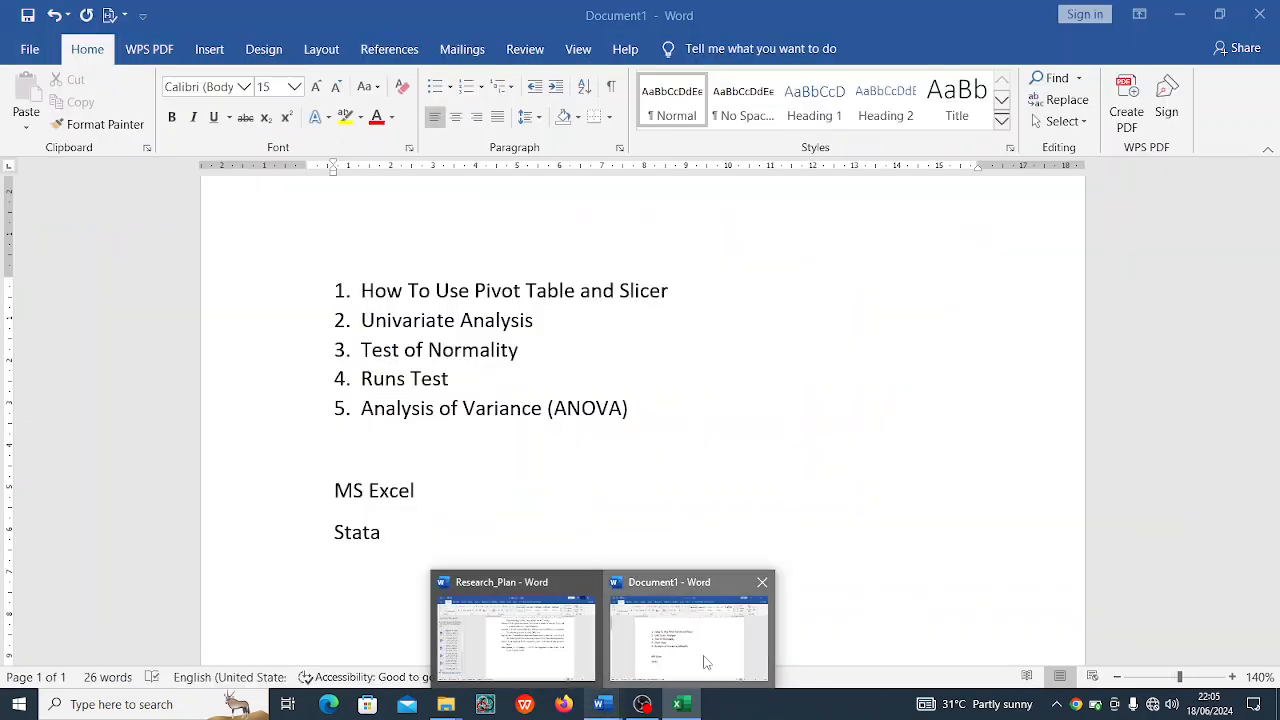
{"action": "left_click", "coordinate": [705, 662]}
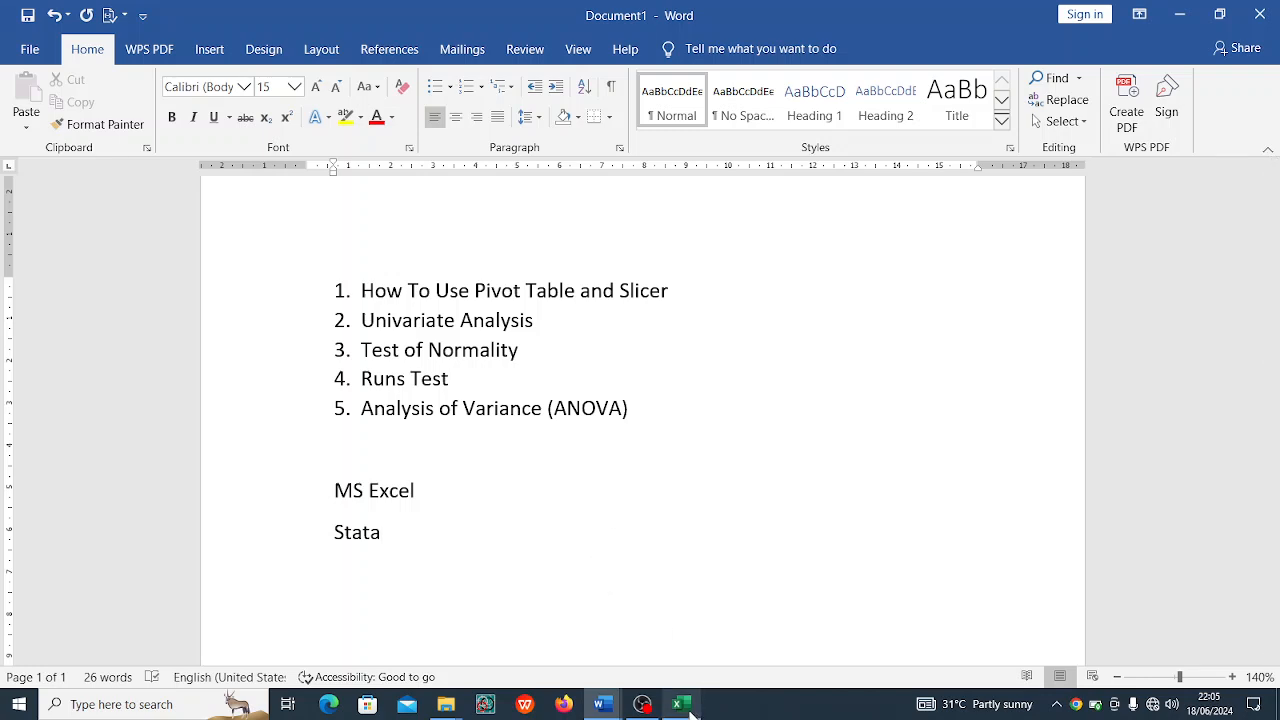
{"action": "mouse_move", "coordinate": [690, 708]}
{"action": "left_click", "coordinate": [731, 655]}
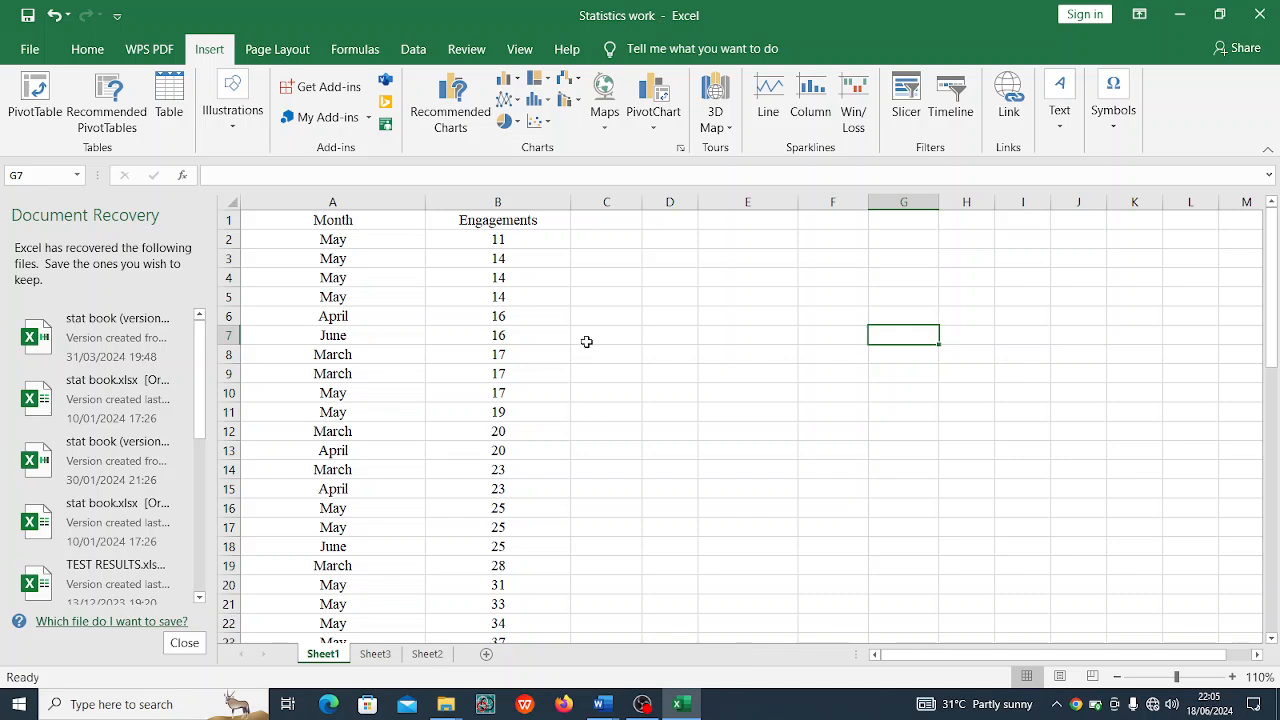
Step: Create a PivotTable from Sheet1 range A1:B54, placed on the existing worksheet at cell E4
{"action": "left_click", "coordinate": [720, 285]}
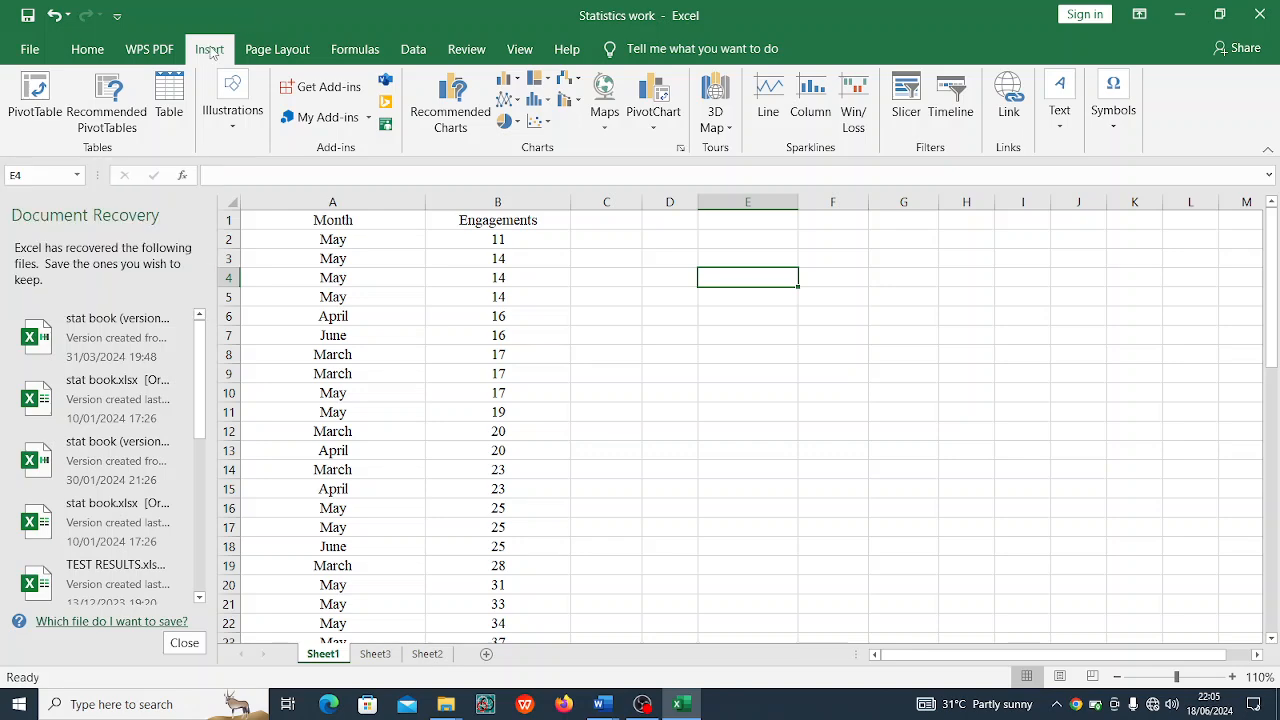
{"action": "left_click", "coordinate": [38, 92]}
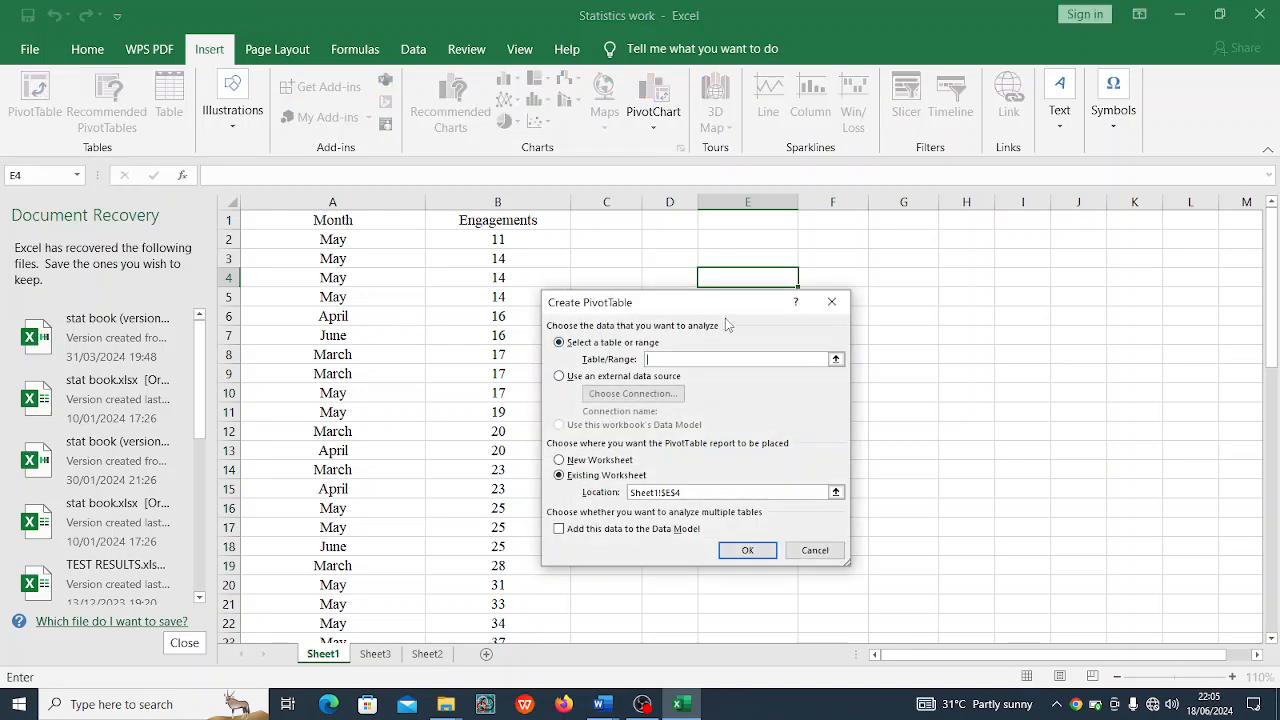
{"action": "left_click_drag", "start_coordinate": [736, 308], "coordinate": [966, 258]}
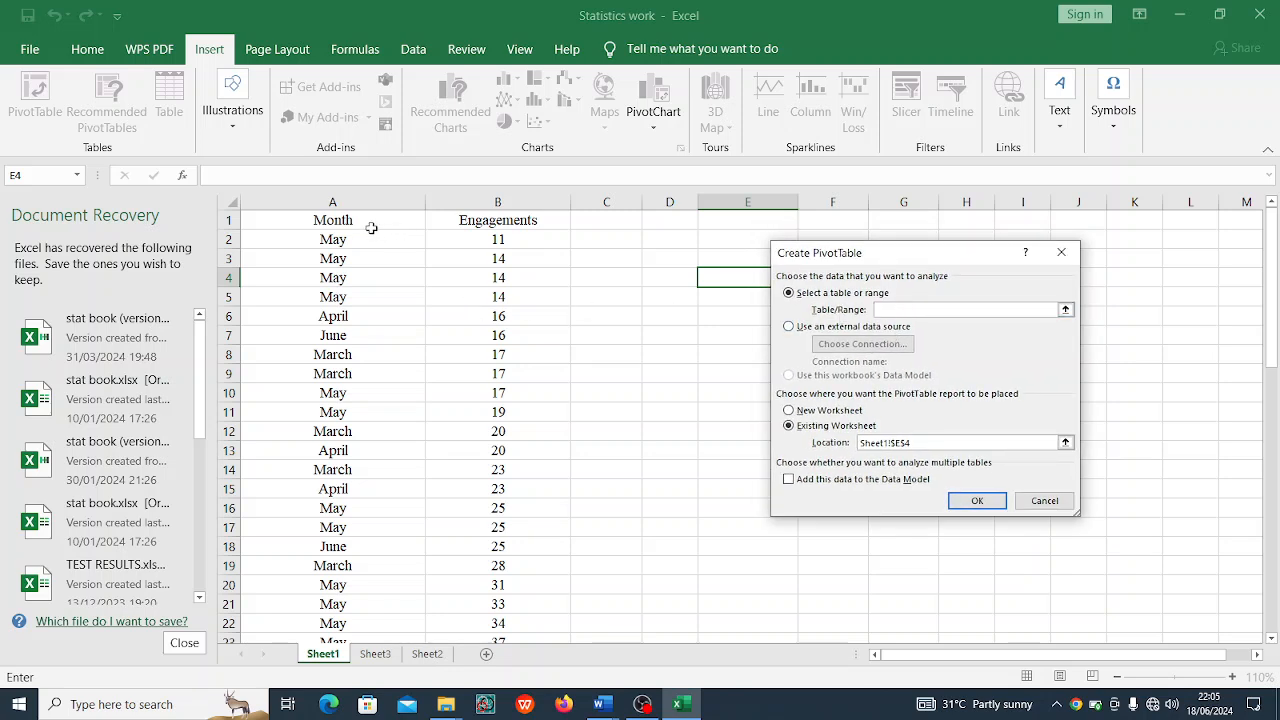
{"action": "left_click_drag", "start_coordinate": [333, 222], "coordinate": [510, 586]}
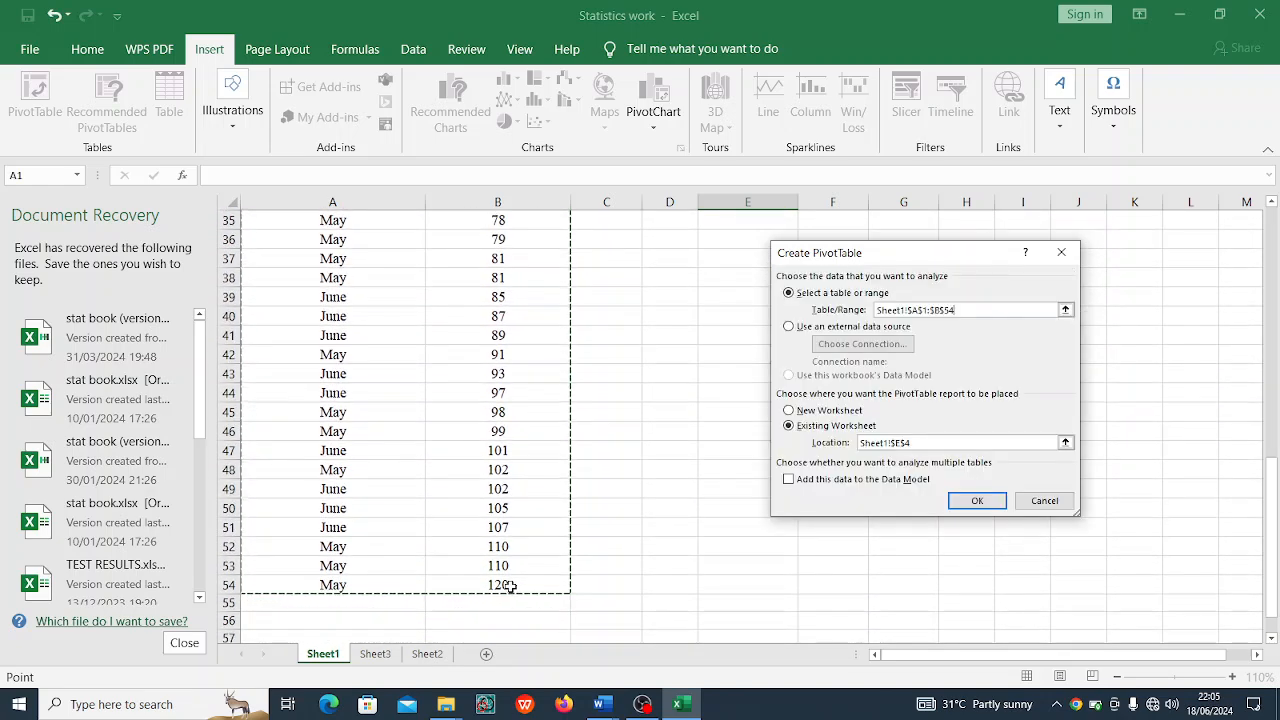
{"action": "left_click", "coordinate": [977, 502]}
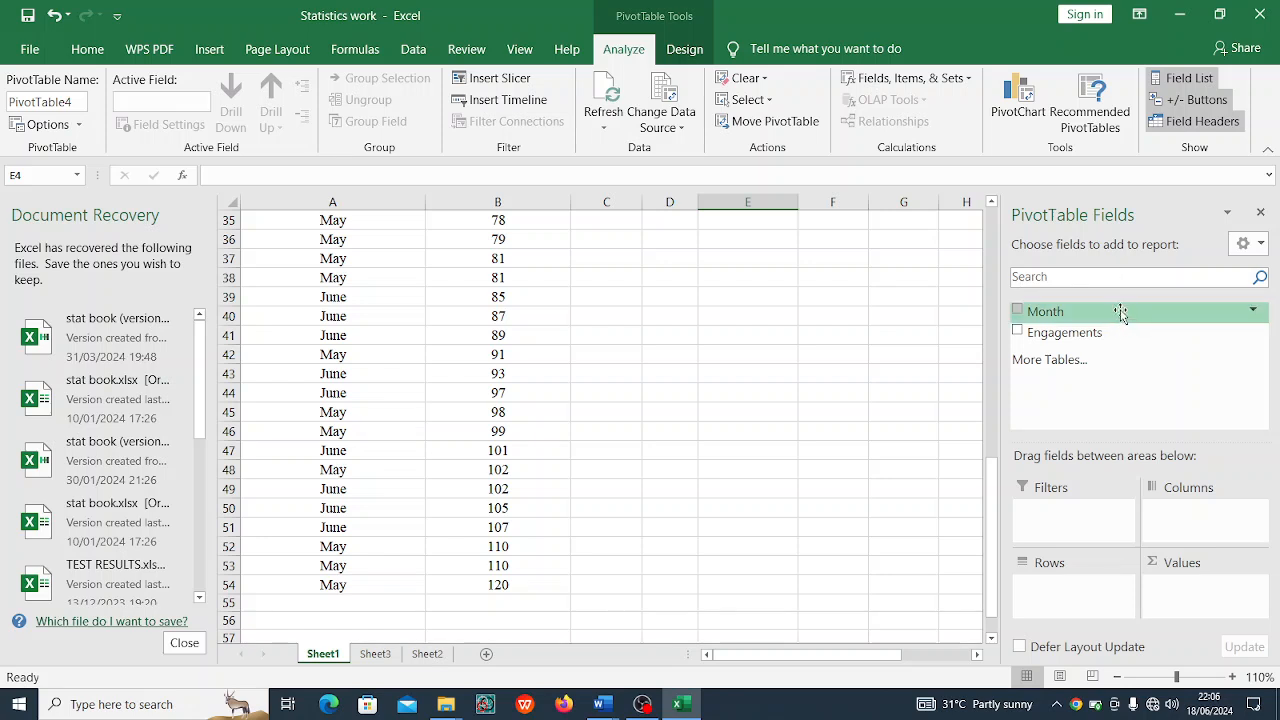
Step: Add Month to the PivotTable's columns and Engagements to its values as a sum
{"action": "left_click_drag", "start_coordinate": [1121, 313], "coordinate": [1186, 514]}
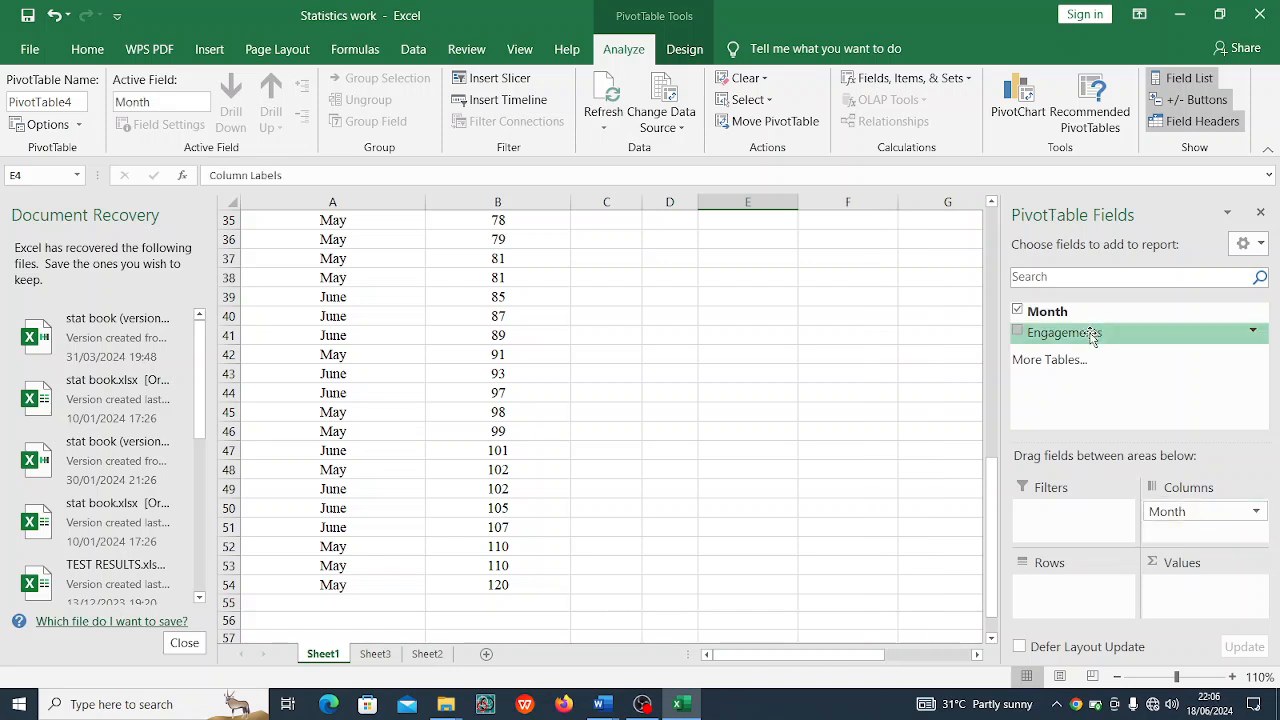
{"action": "left_click_drag", "start_coordinate": [1090, 338], "coordinate": [1197, 597]}
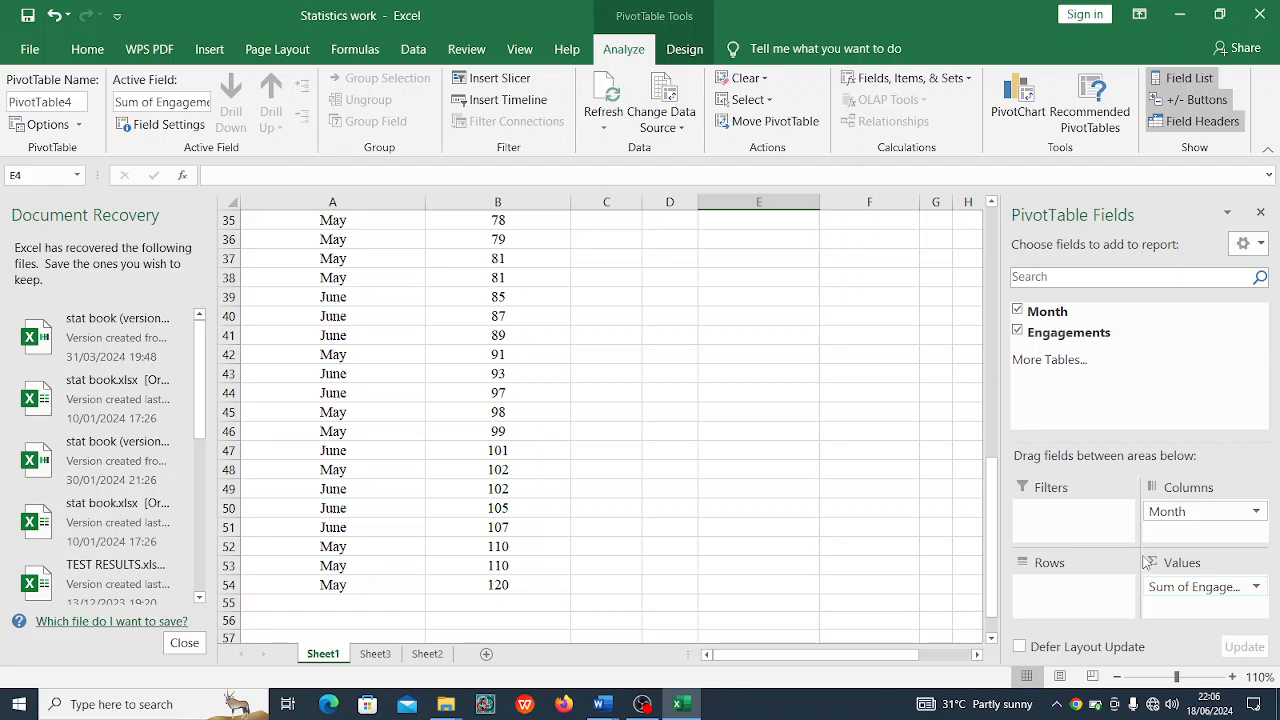
{"action": "left_click_drag", "start_coordinate": [990, 500], "coordinate": [994, 242]}
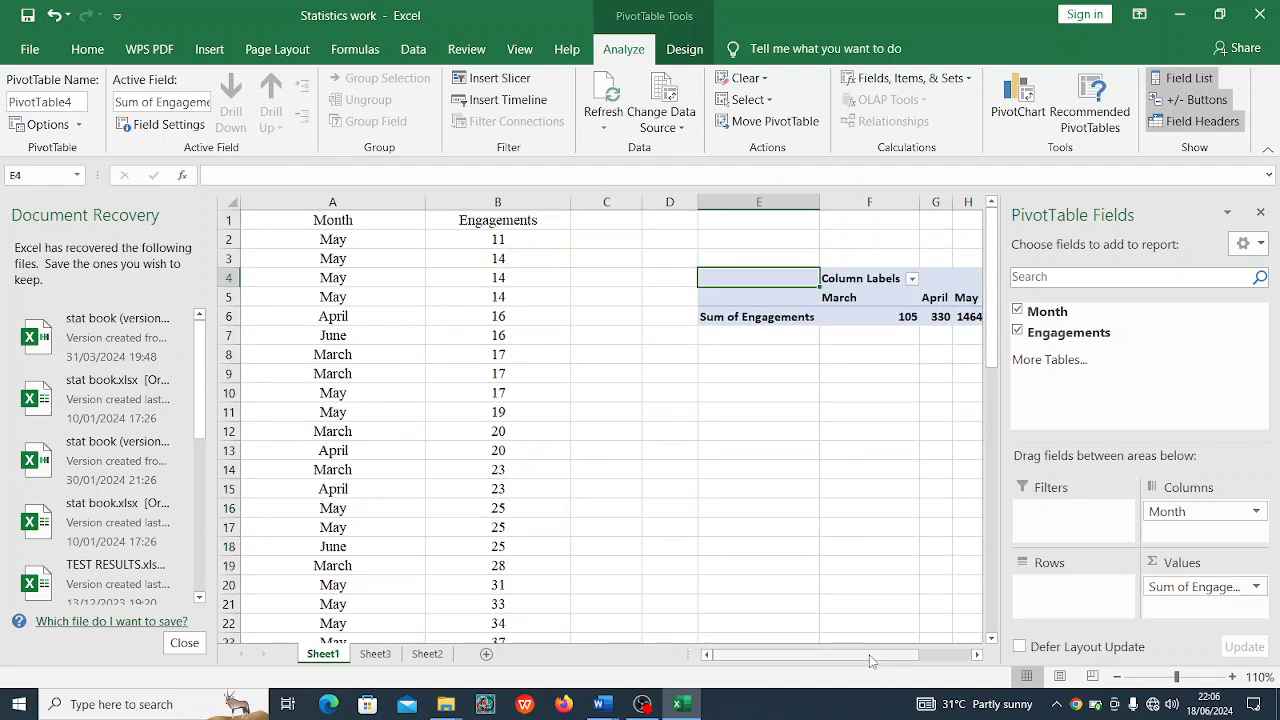
Step: Move Month from the PivotTable's columns to its rows and close the PivotTable Fields pane
{"action": "left_click_drag", "start_coordinate": [870, 655], "coordinate": [915, 663]}
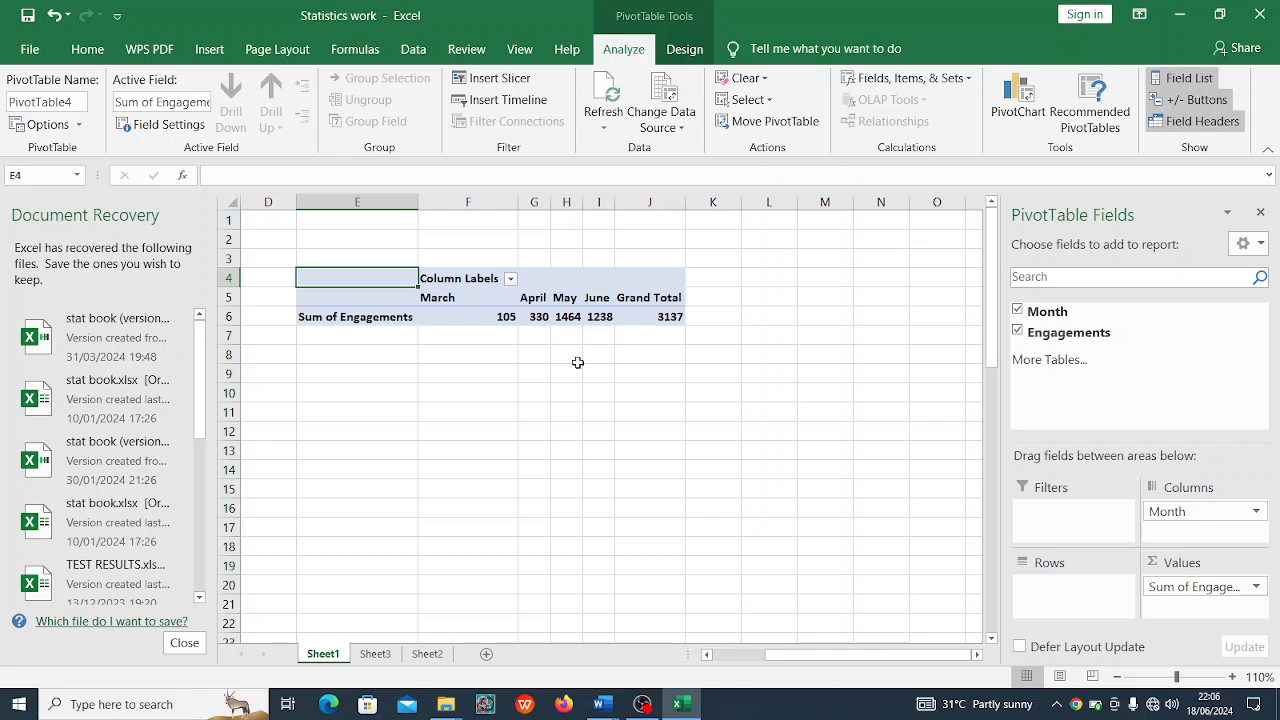
{"action": "left_click_drag", "start_coordinate": [838, 660], "coordinate": [735, 657]}
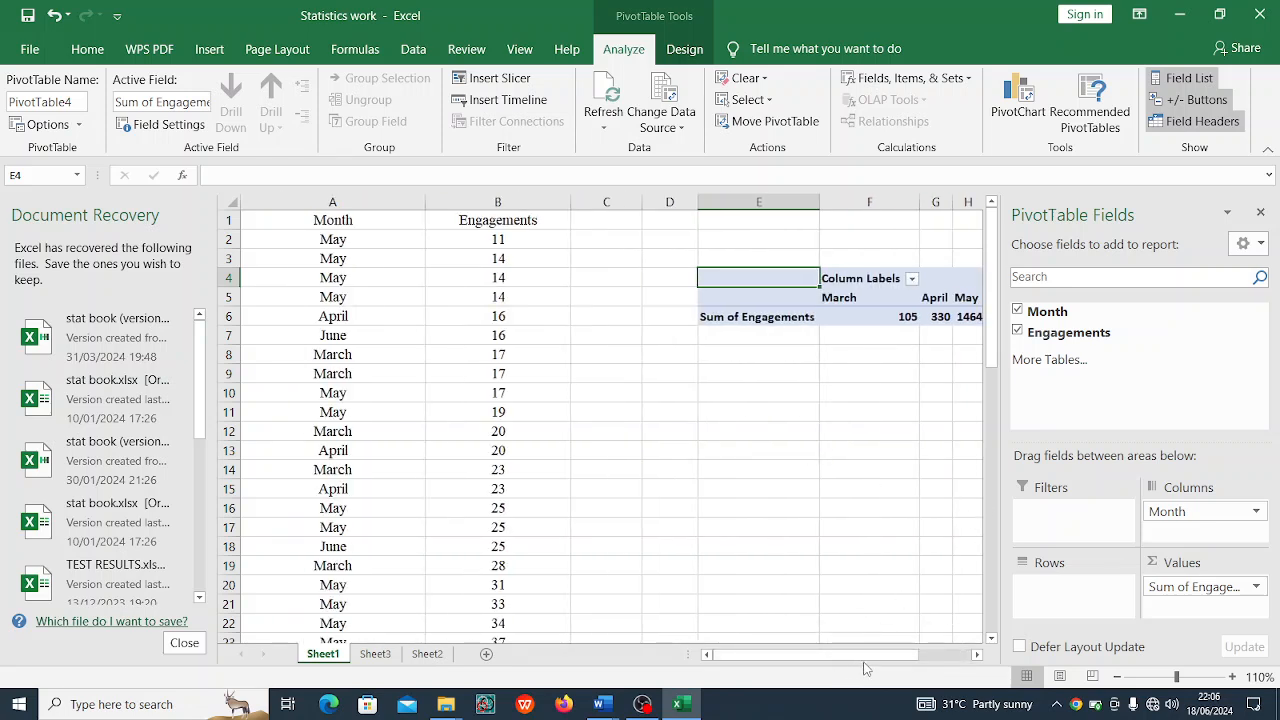
{"action": "left_click_drag", "start_coordinate": [866, 656], "coordinate": [878, 656]}
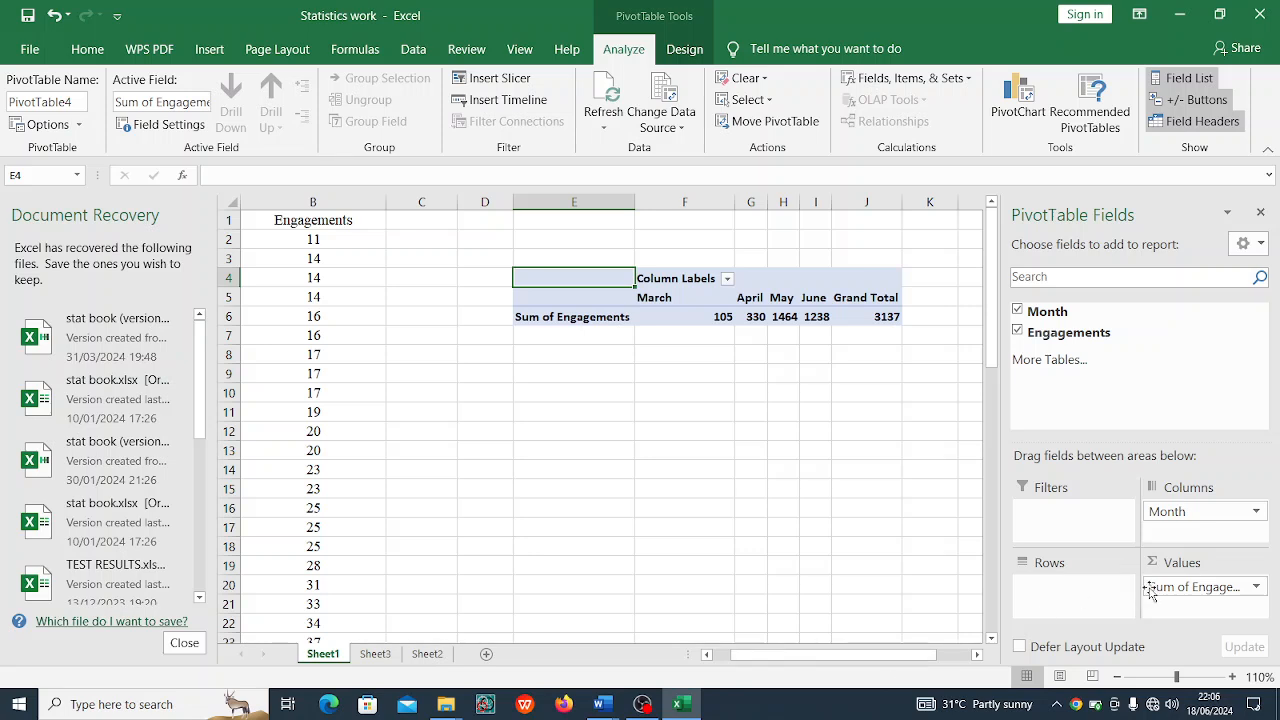
{"action": "left_click", "coordinate": [1190, 514]}
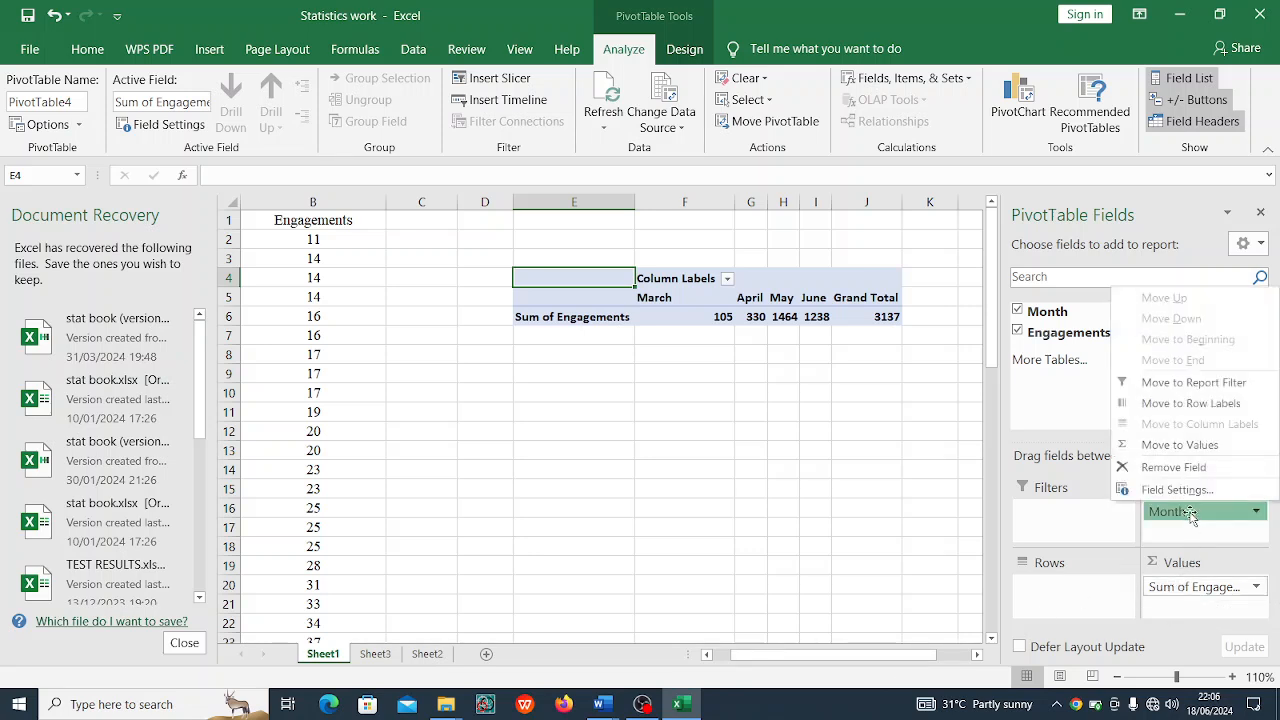
{"action": "left_click_drag", "start_coordinate": [1190, 514], "coordinate": [1064, 612]}
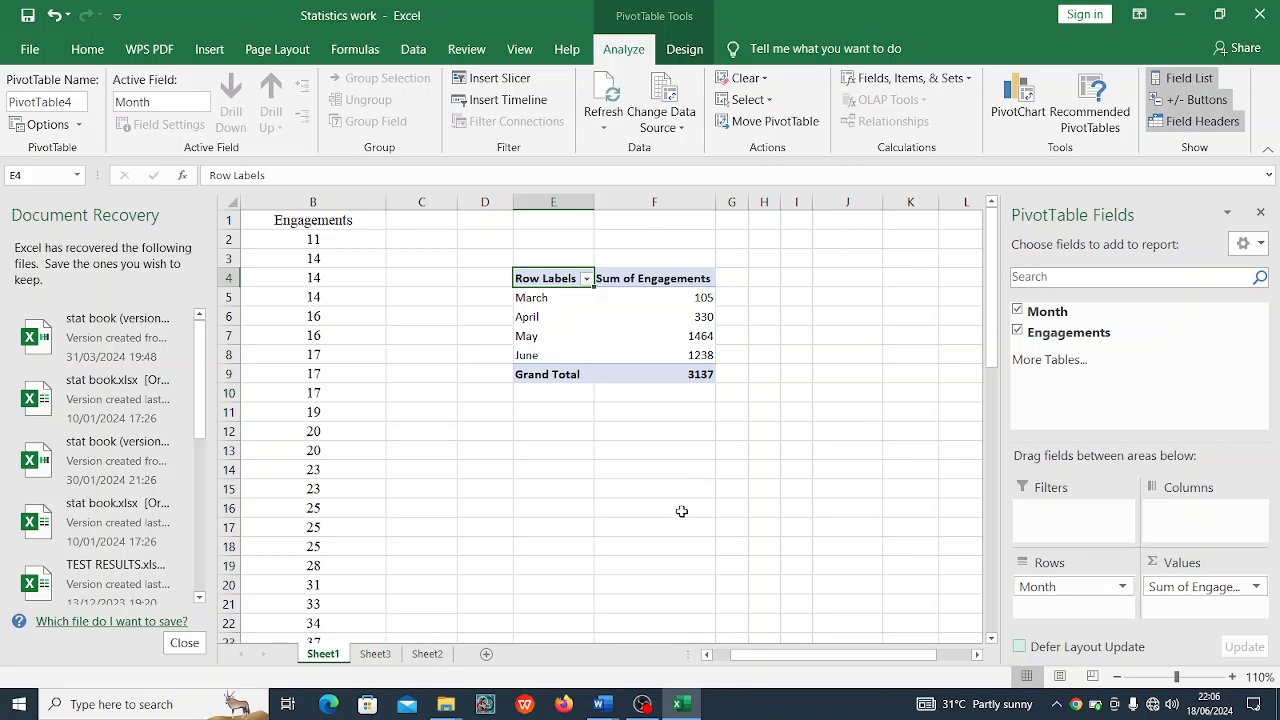
{"action": "left_click_drag", "start_coordinate": [828, 663], "coordinate": [795, 668]}
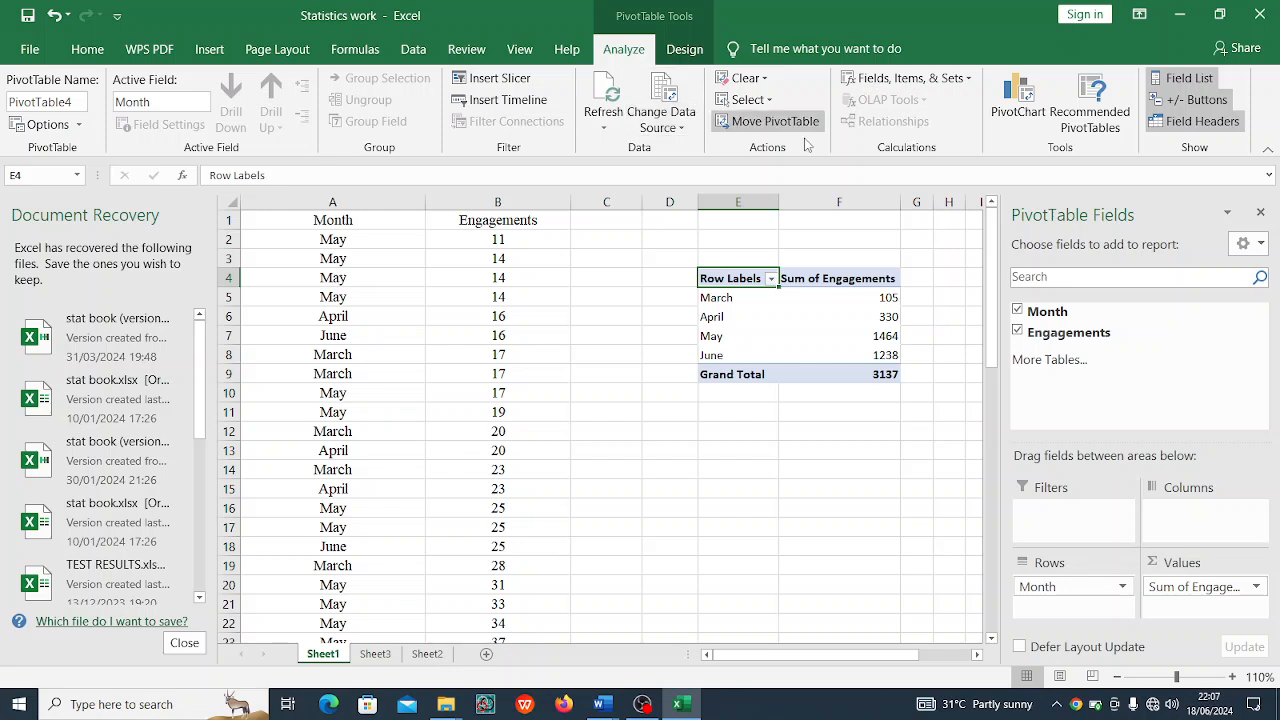
{"action": "left_click", "coordinate": [211, 50]}
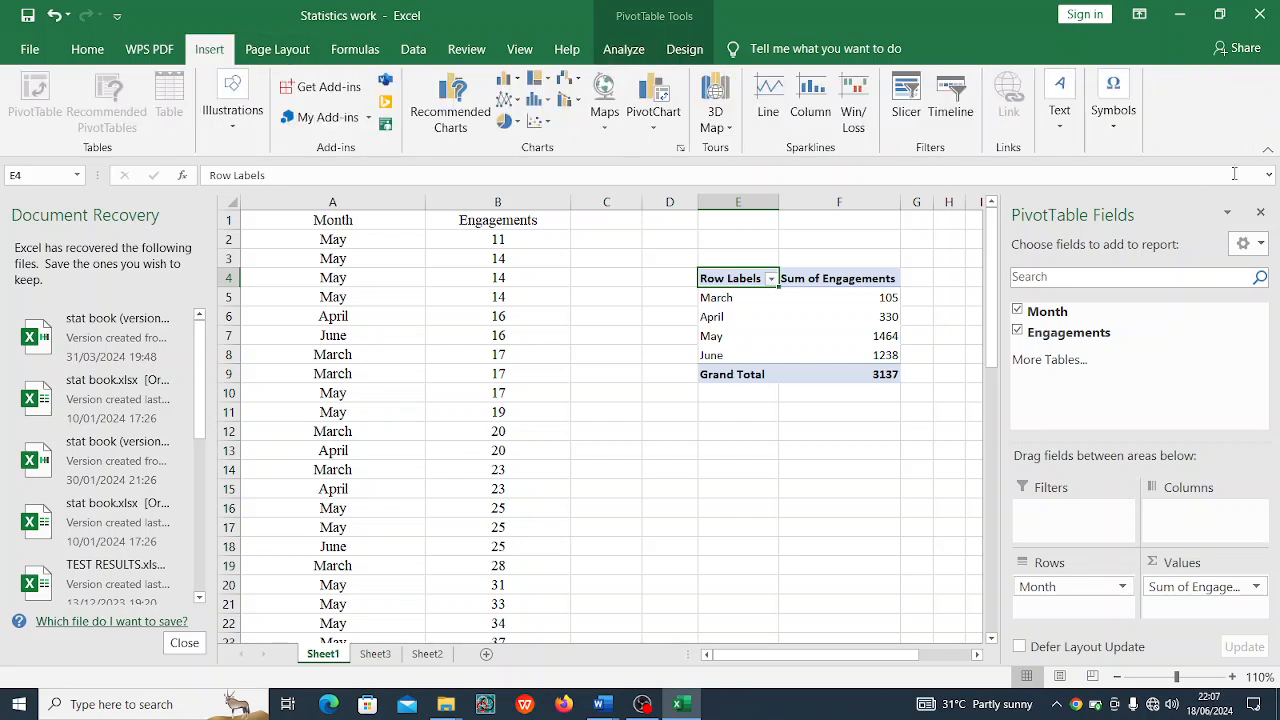
{"action": "left_click", "coordinate": [1262, 213]}
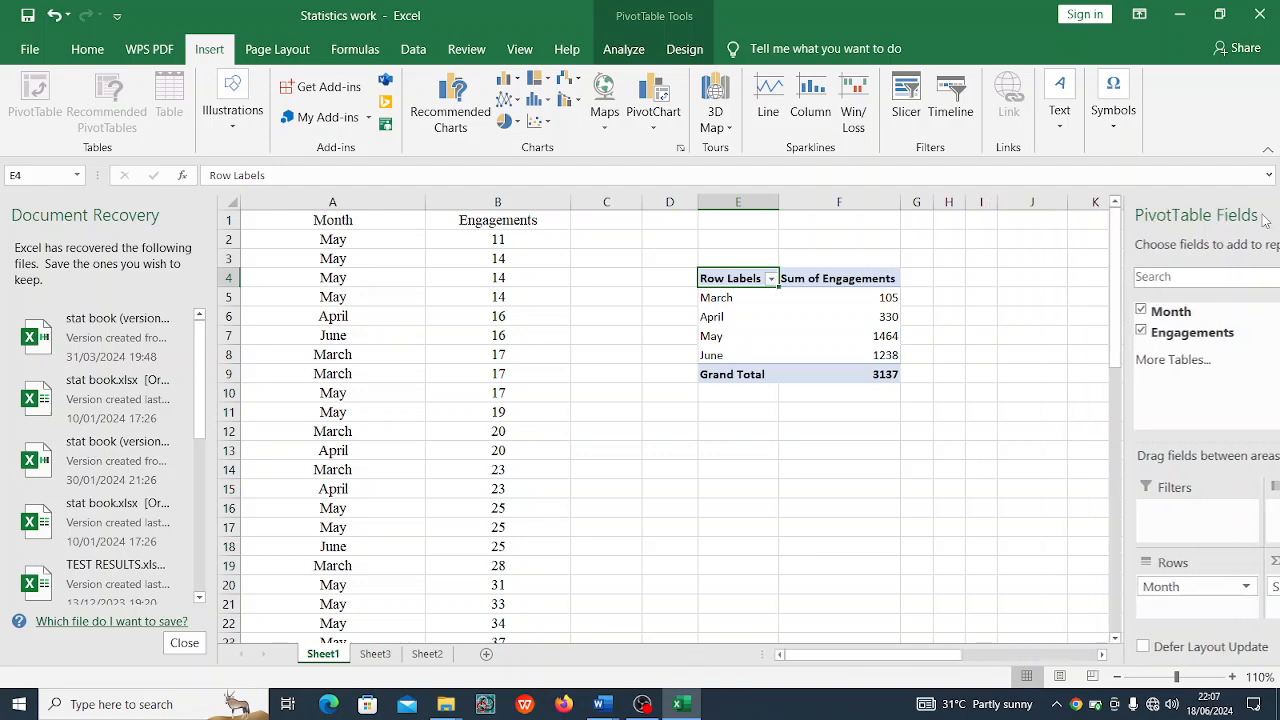
{"action": "left_click", "coordinate": [857, 495]}
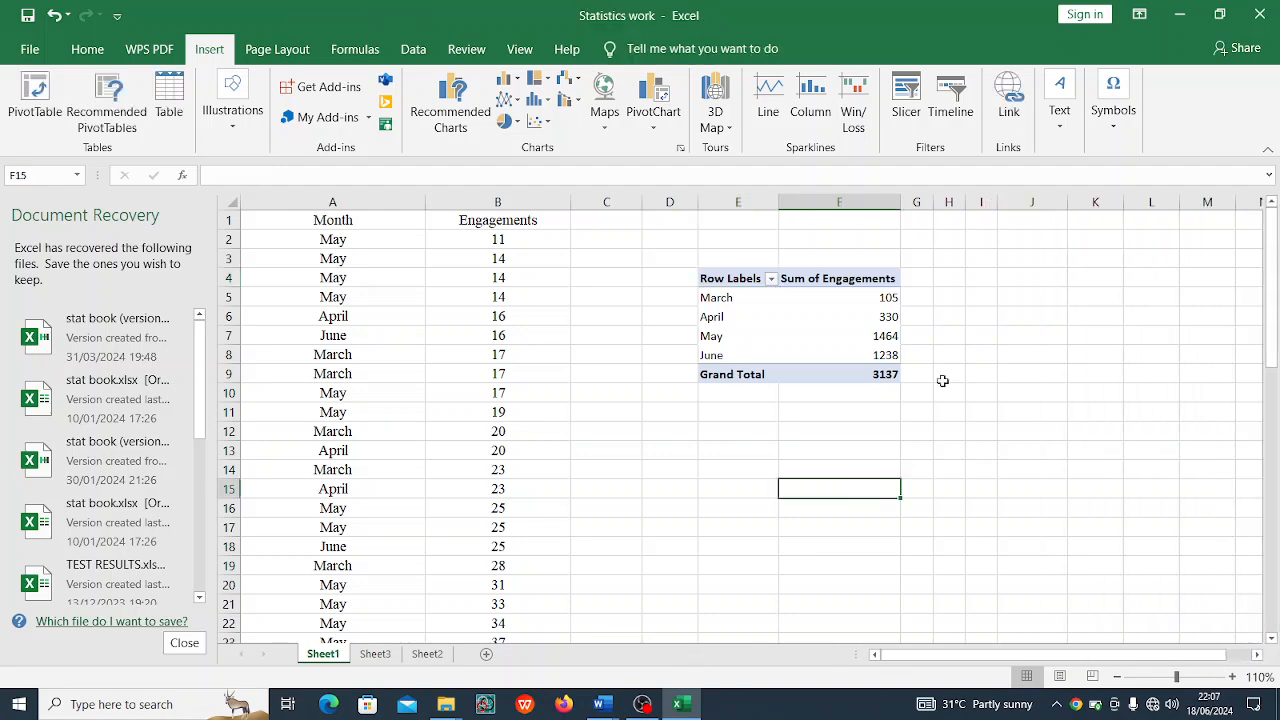
{"action": "left_click", "coordinate": [1010, 276]}
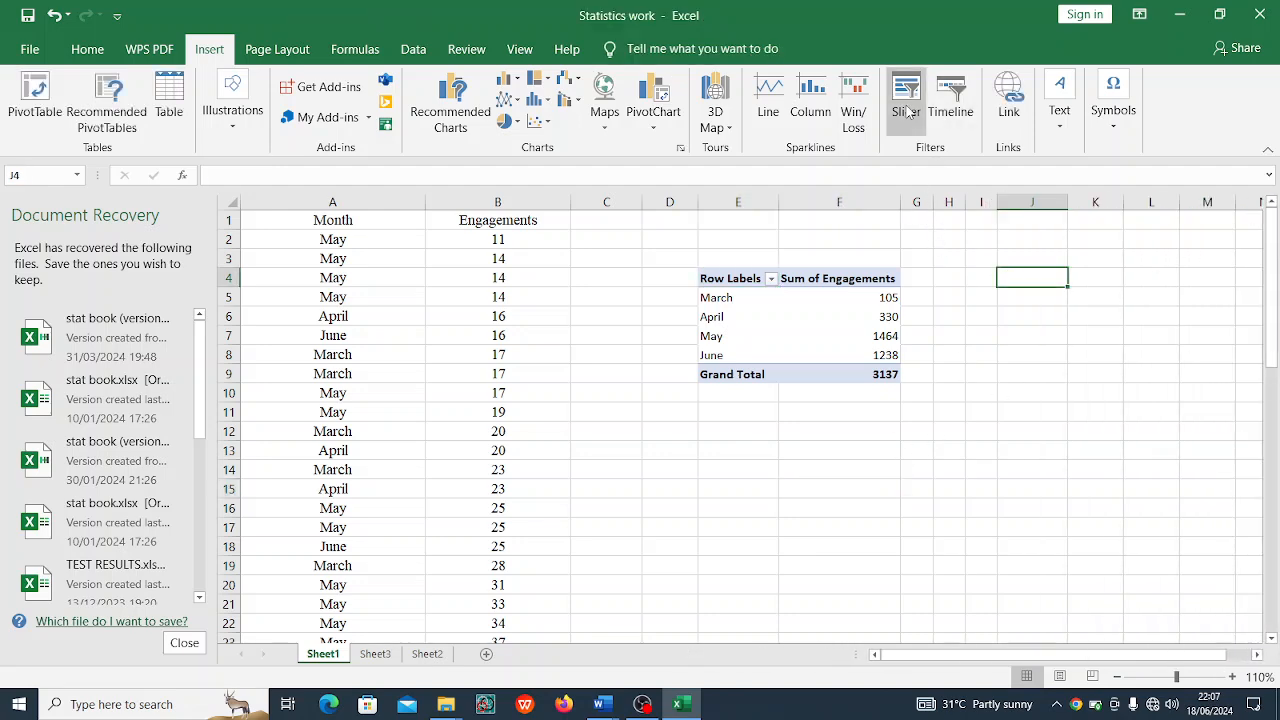
{"action": "left_click", "coordinate": [906, 110]}
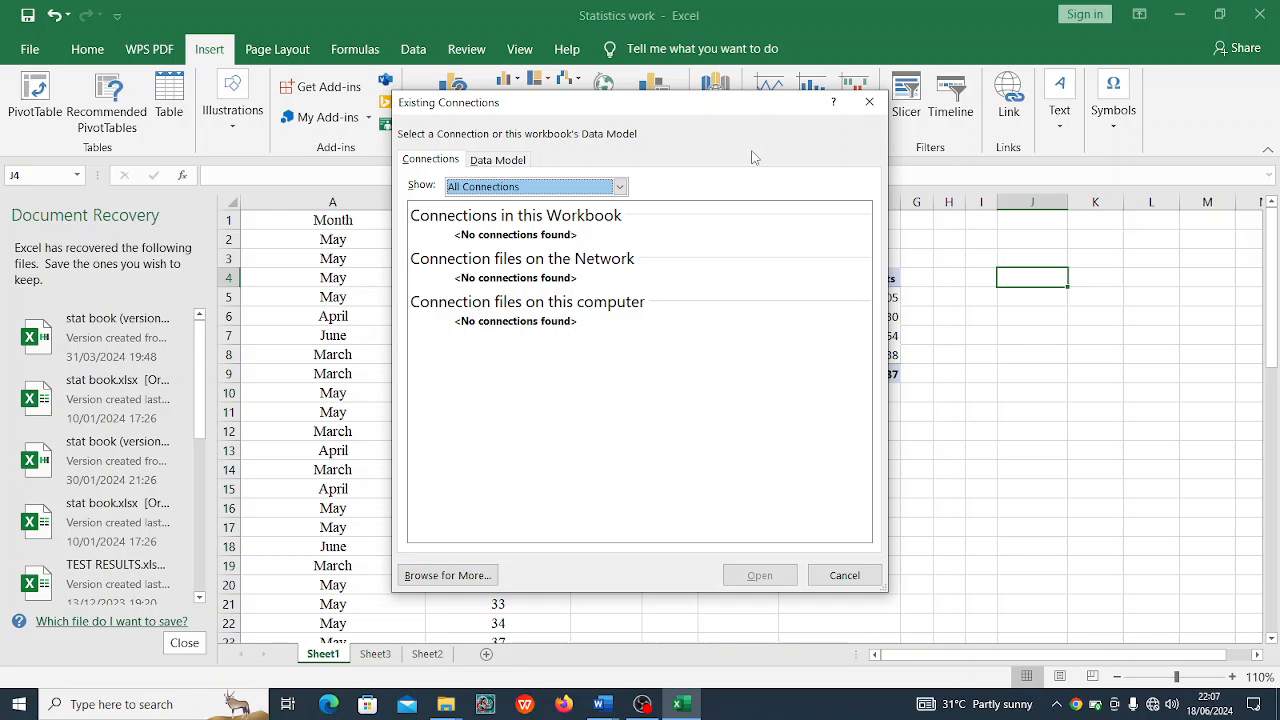
{"action": "left_click", "coordinate": [490, 162]}
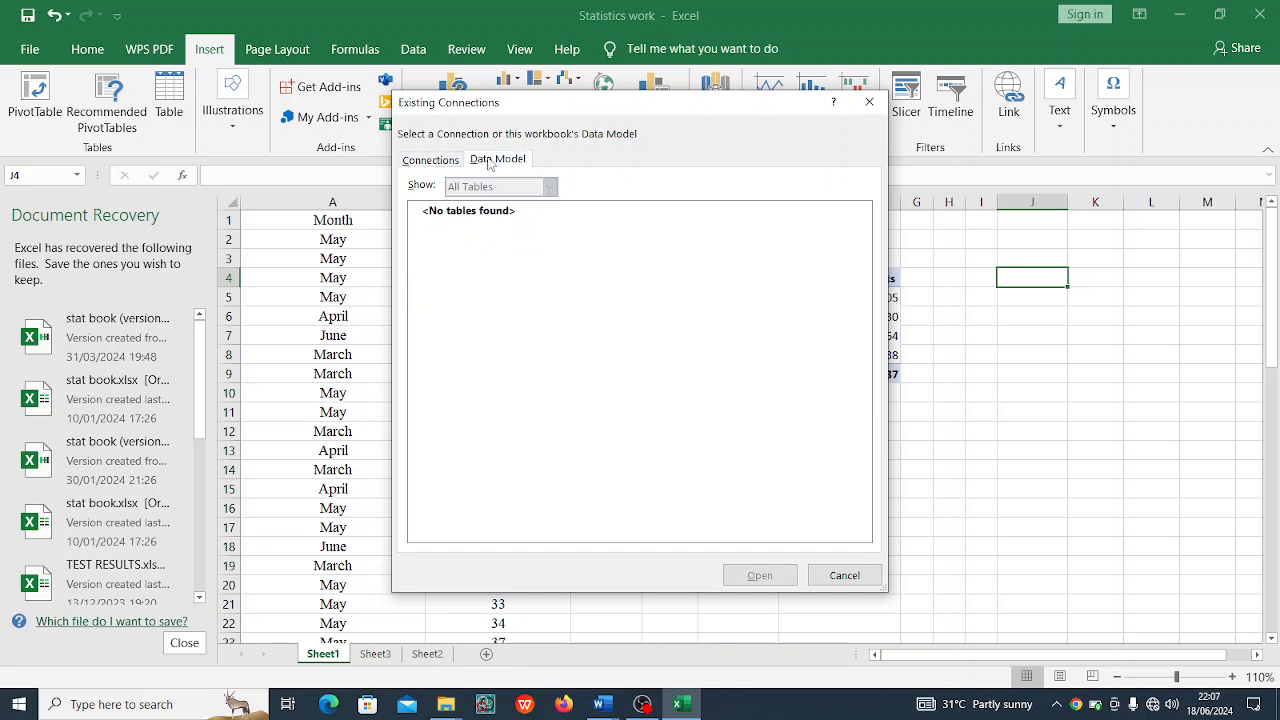
{"action": "left_click", "coordinate": [441, 165]}
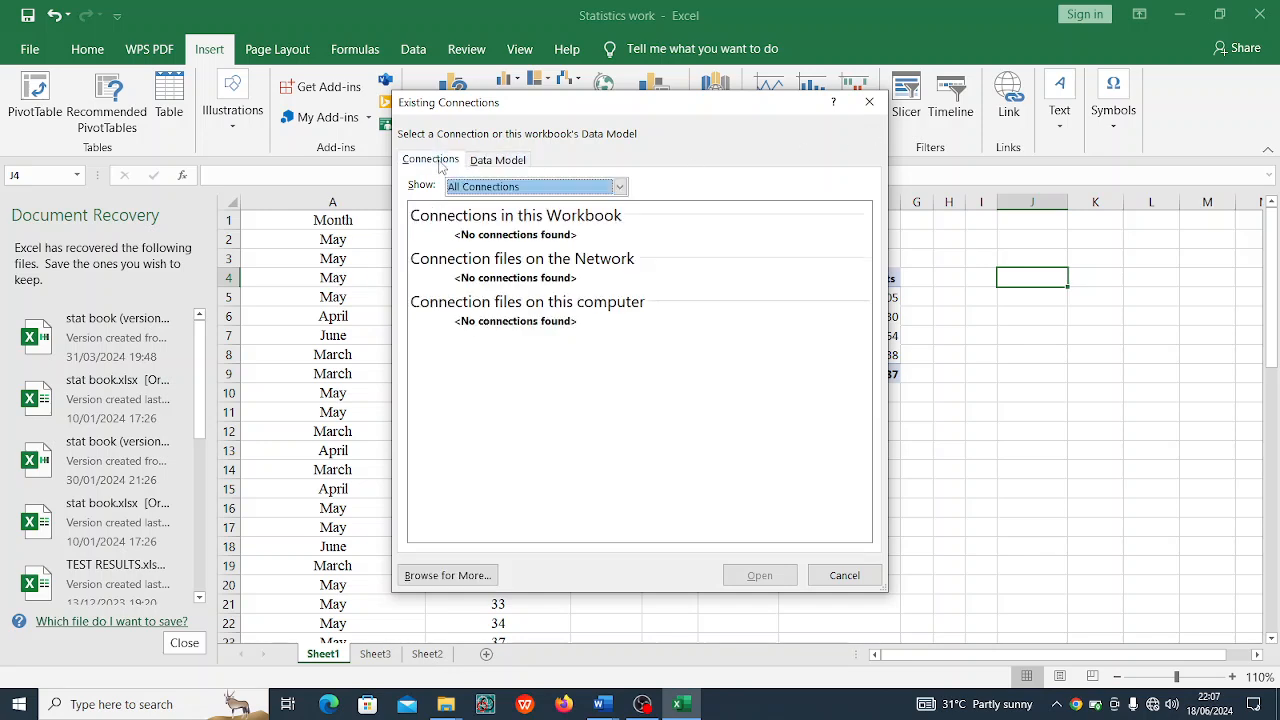
{"action": "left_click", "coordinate": [870, 104]}
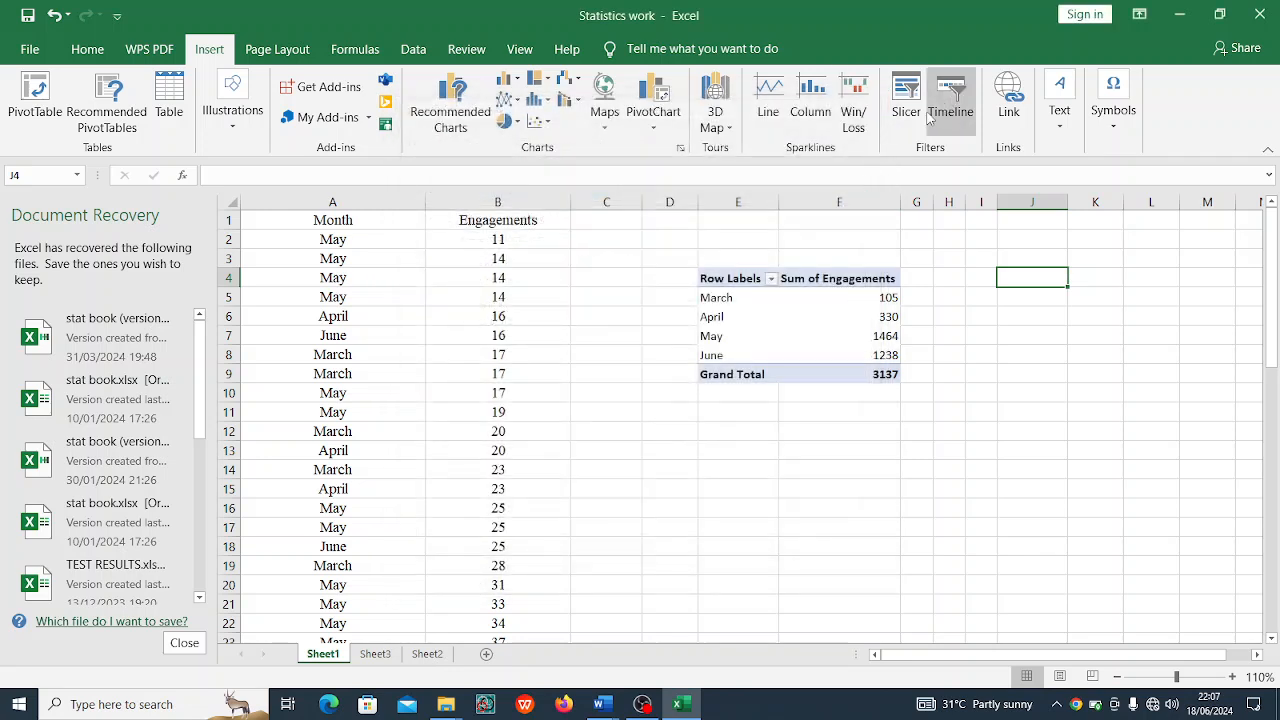
Step: Insert Month and Engagements slicers for the PivotTable and place them side by side, just right of the PivotTable
{"action": "left_click", "coordinate": [749, 278]}
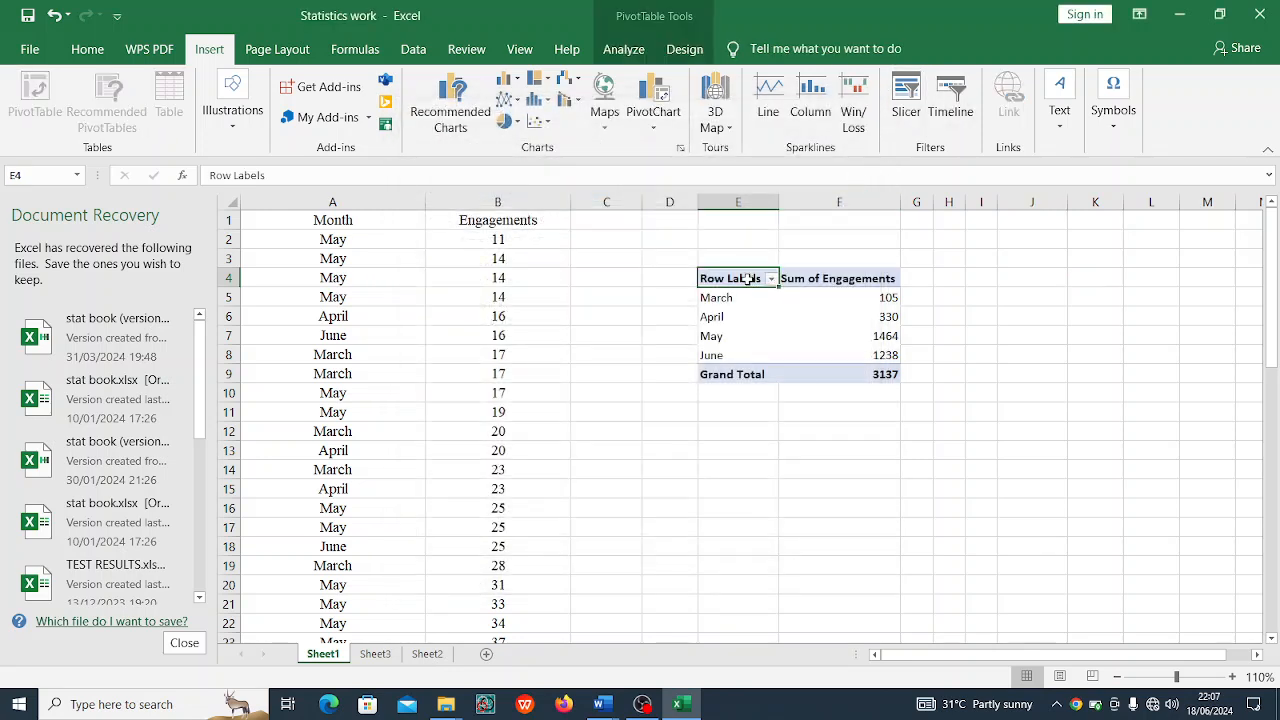
{"action": "left_click", "coordinate": [912, 92]}
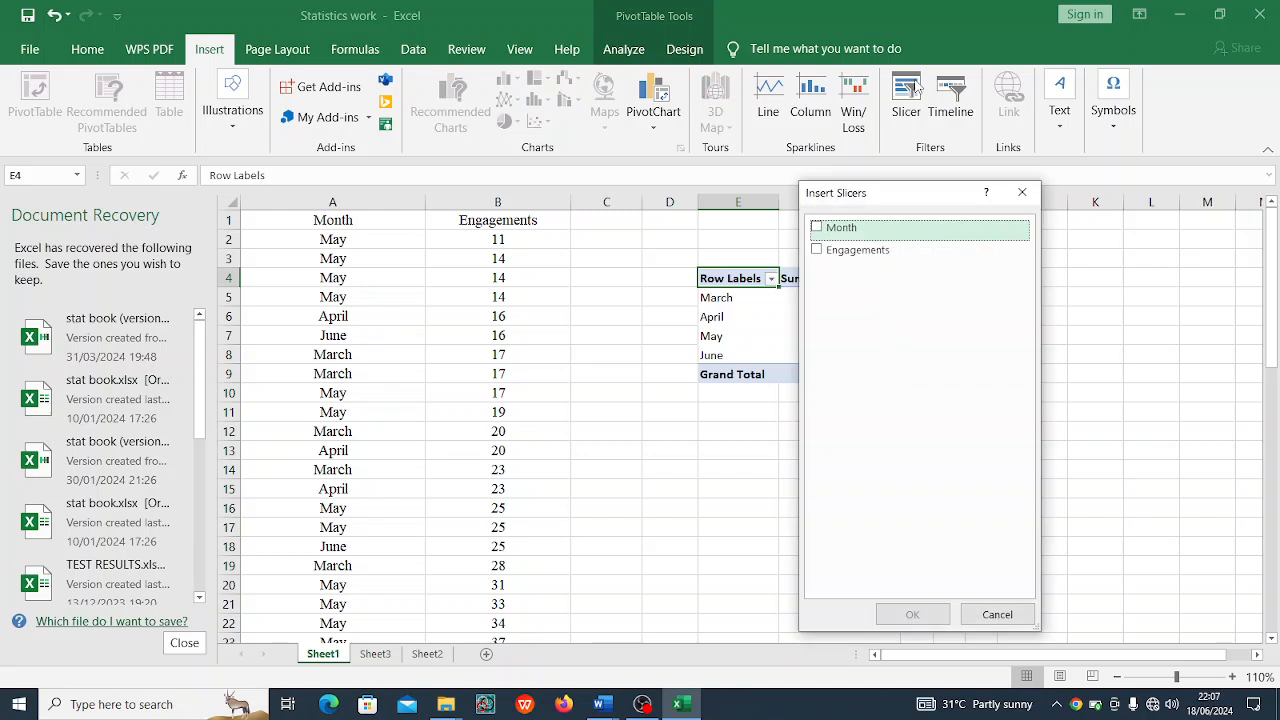
{"action": "left_click", "coordinate": [817, 228]}
{"action": "left_click", "coordinate": [816, 250]}
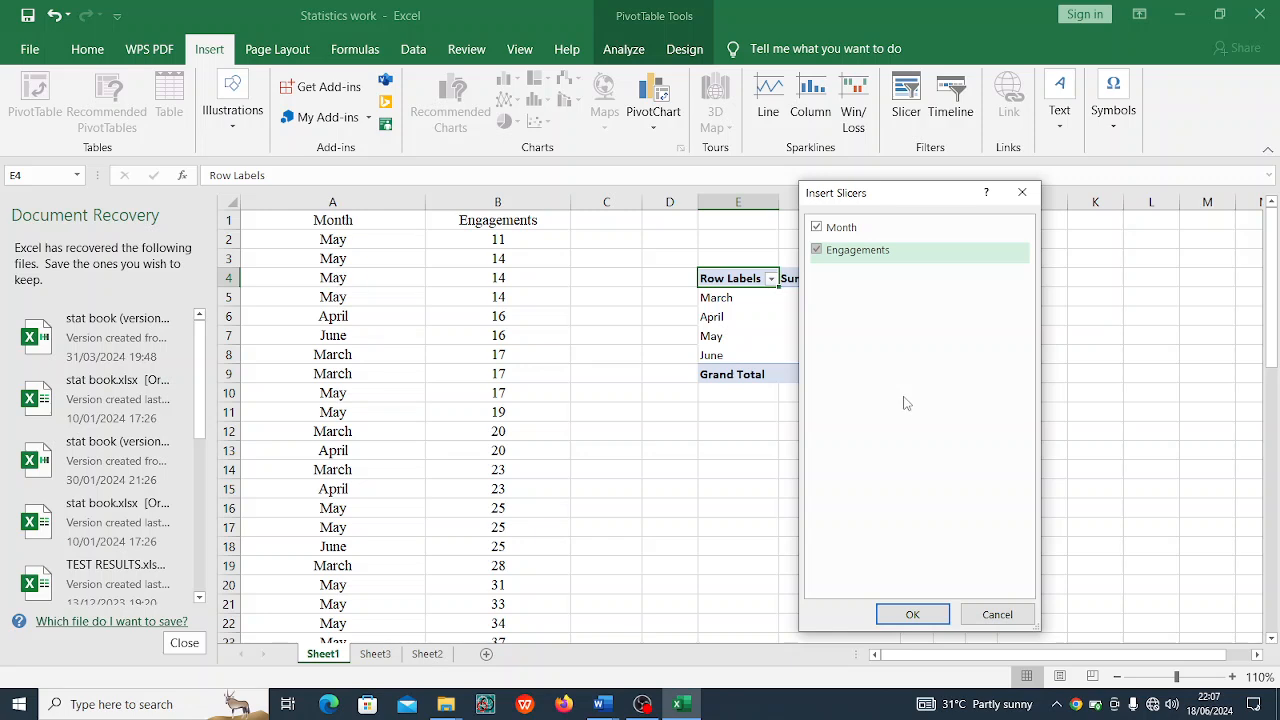
{"action": "left_click", "coordinate": [920, 616]}
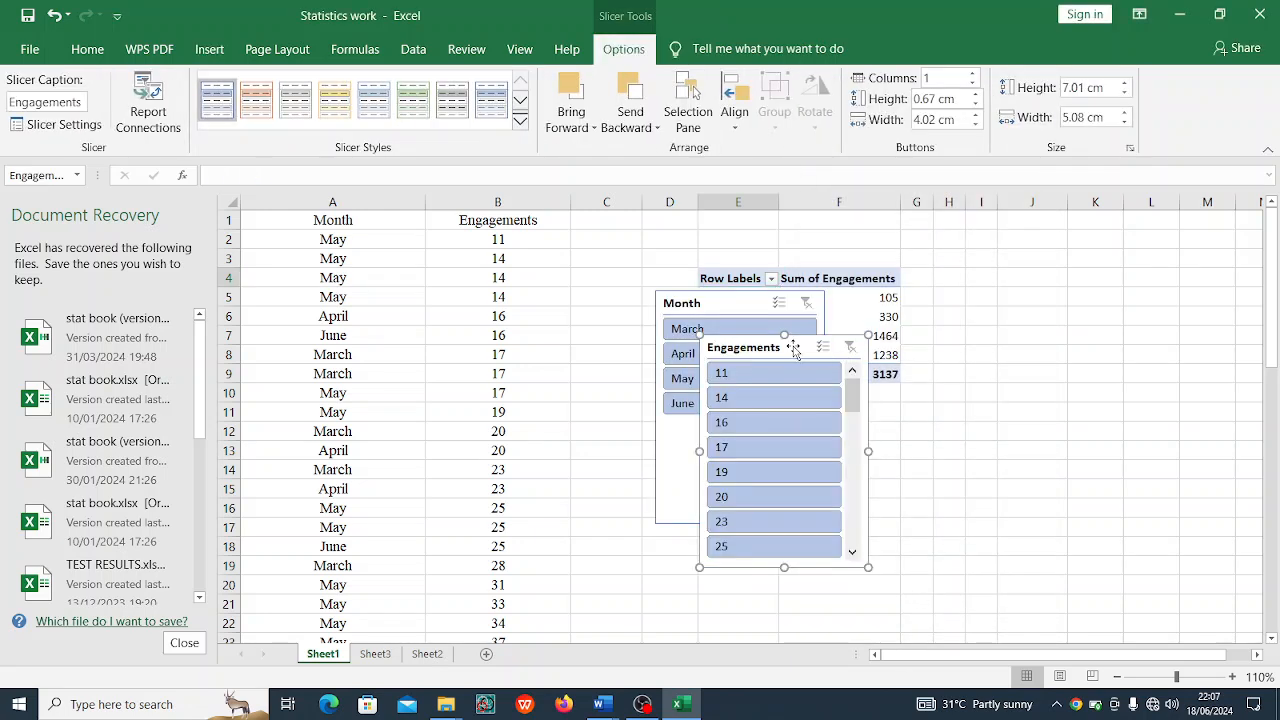
{"action": "left_click_drag", "start_coordinate": [826, 340], "coordinate": [1206, 227]}
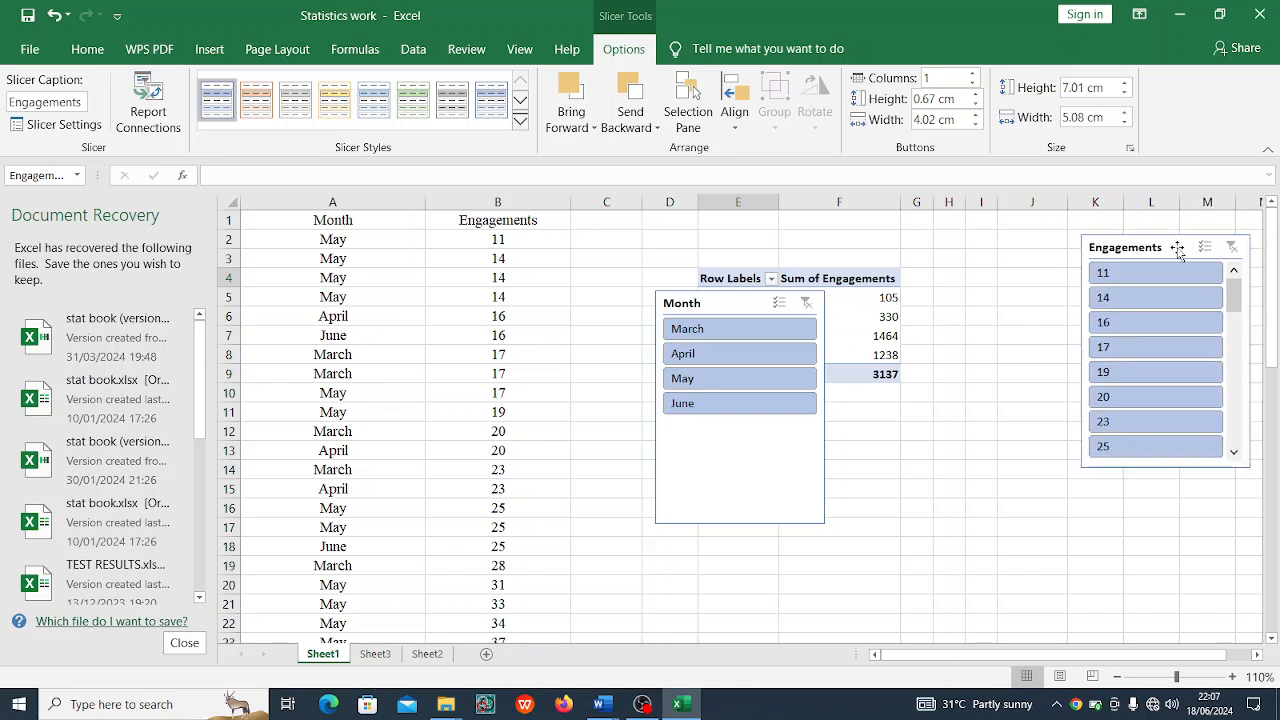
{"action": "left_click_drag", "start_coordinate": [738, 307], "coordinate": [985, 258]}
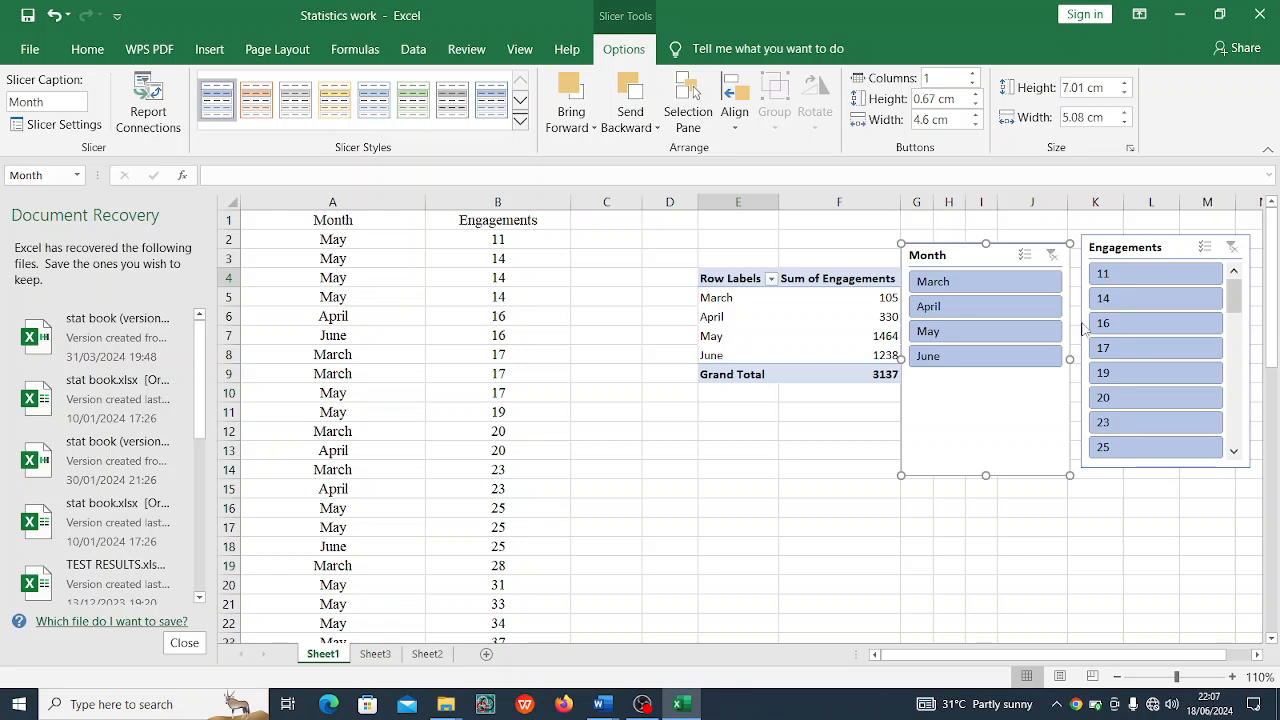
Step: Look through the Month and Engagements source data further down Sheet1 and return to its first rows
{"action": "left_click", "coordinate": [353, 240]}
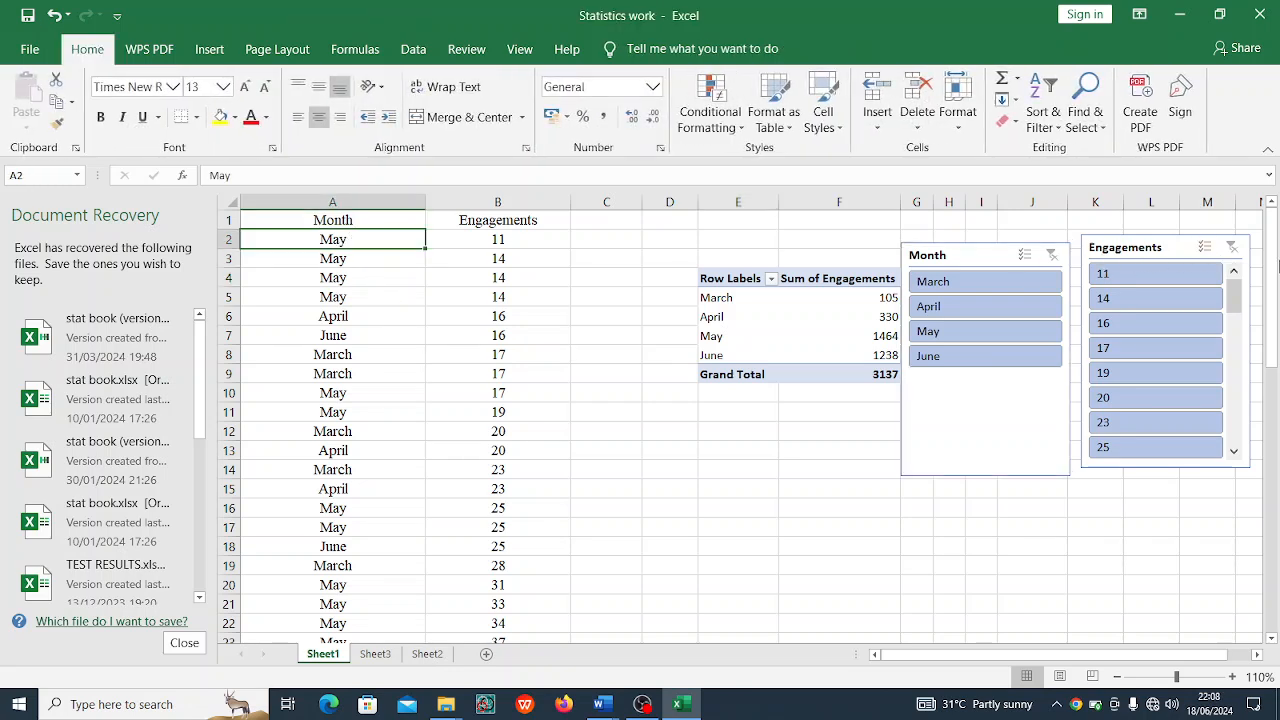
{"action": "left_click_drag", "start_coordinate": [1273, 311], "coordinate": [1277, 480]}
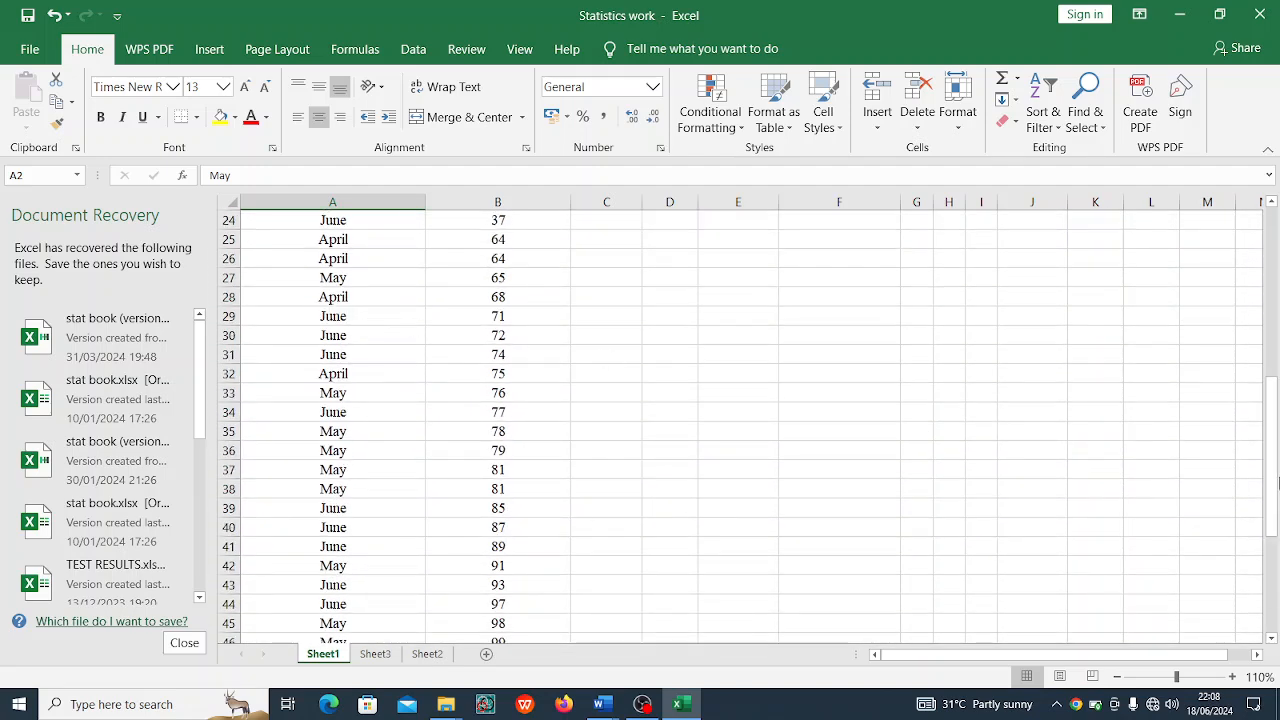
{"action": "left_click_drag", "start_coordinate": [1272, 372], "coordinate": [1272, 212]}
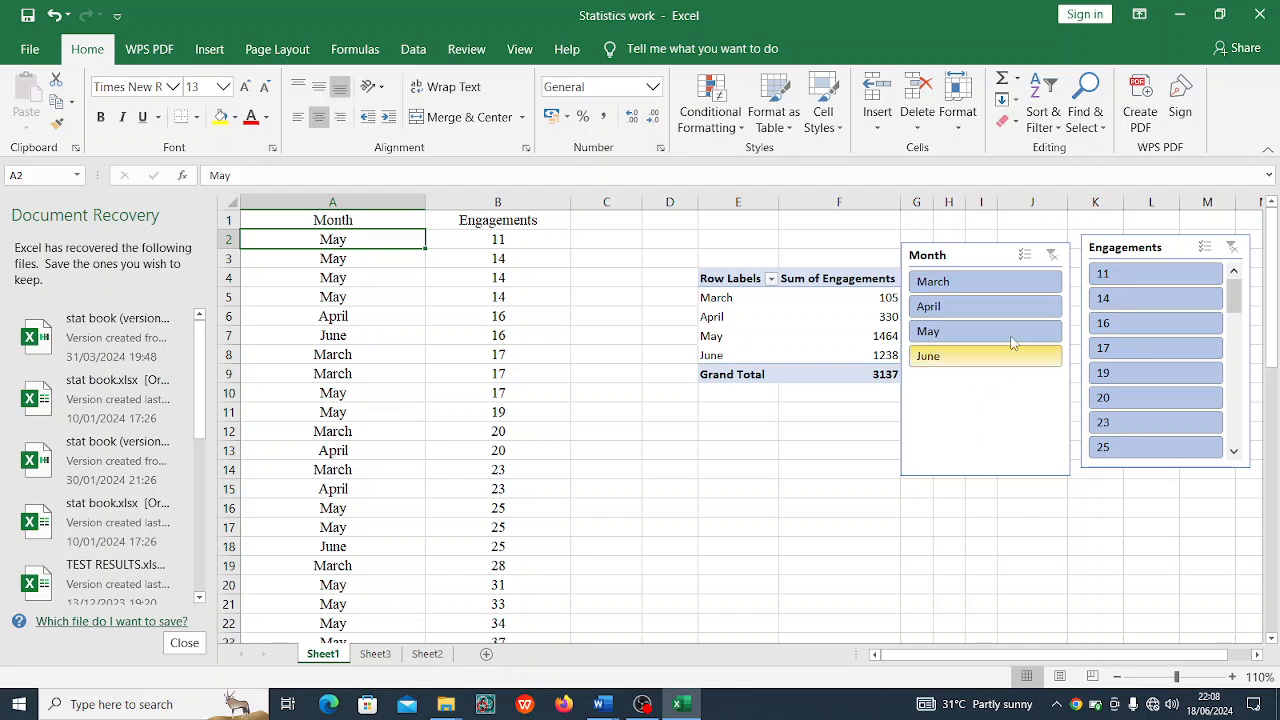
Step: Filter the PivotTable with the Month slicer to March, April, May and finally June, checking the Engagements slicer's values
{"action": "left_click", "coordinate": [1012, 280]}
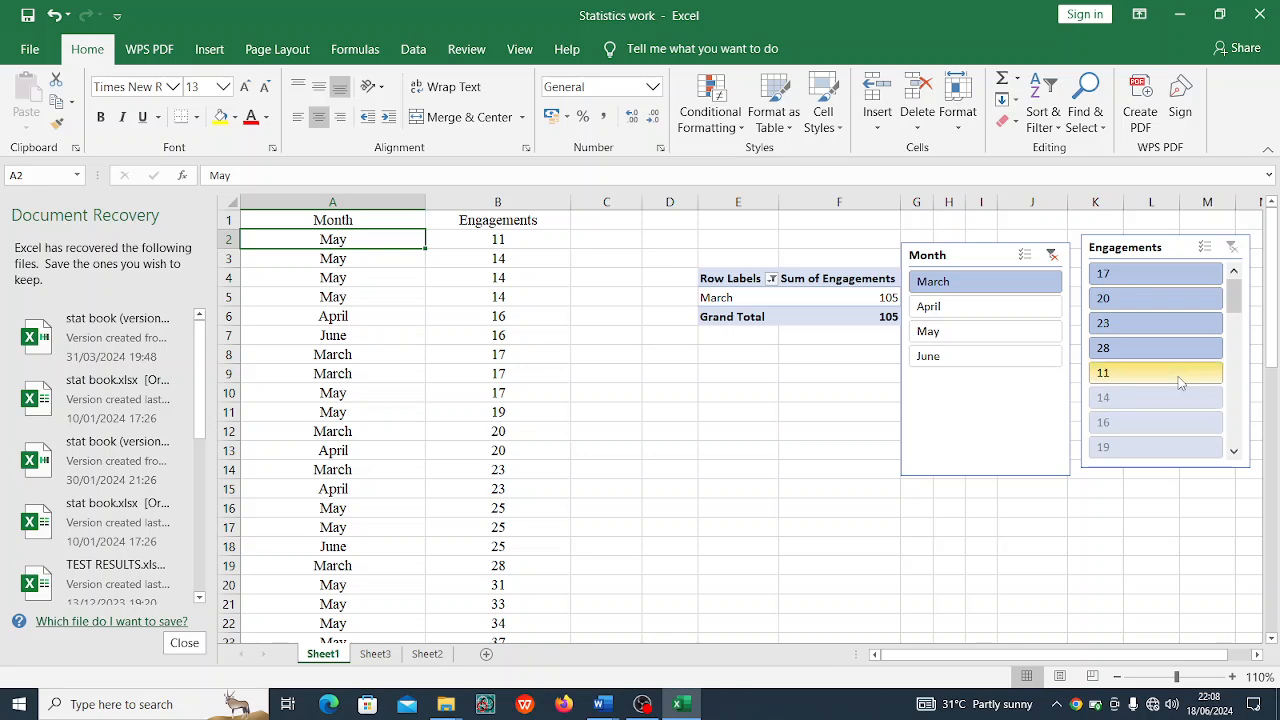
{"action": "left_click", "coordinate": [1040, 308]}
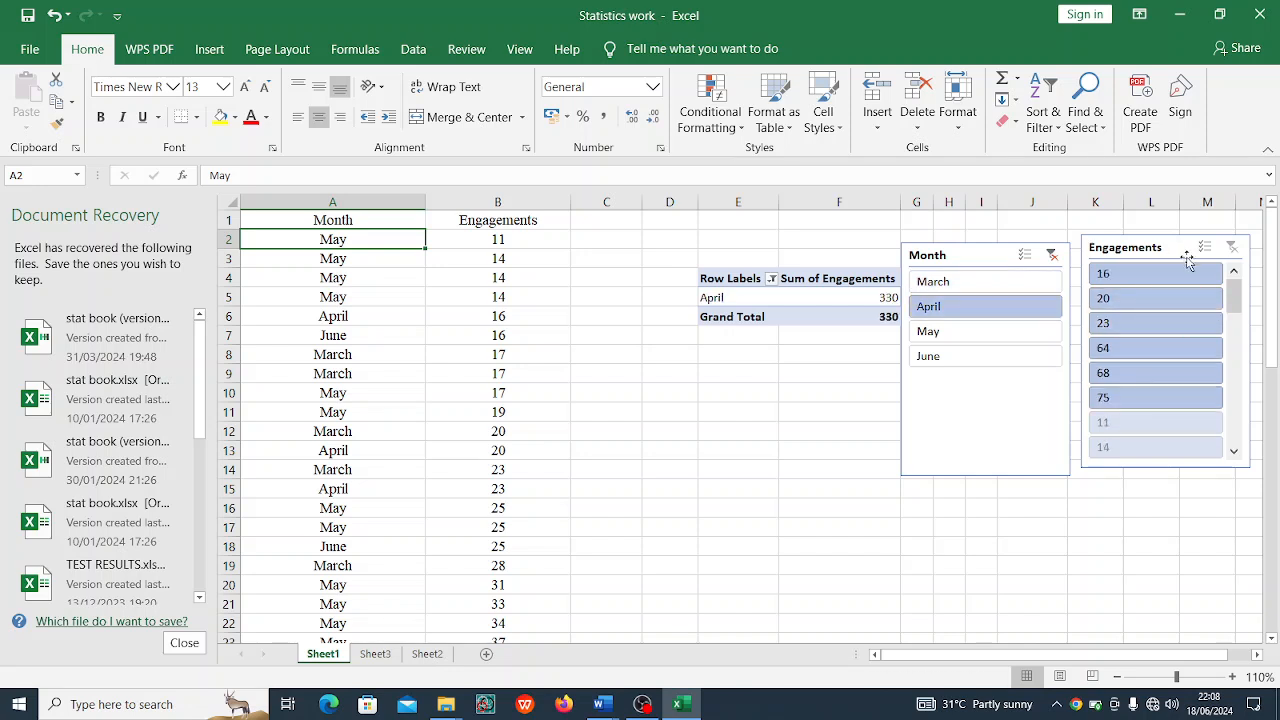
{"action": "left_click", "coordinate": [949, 331]}
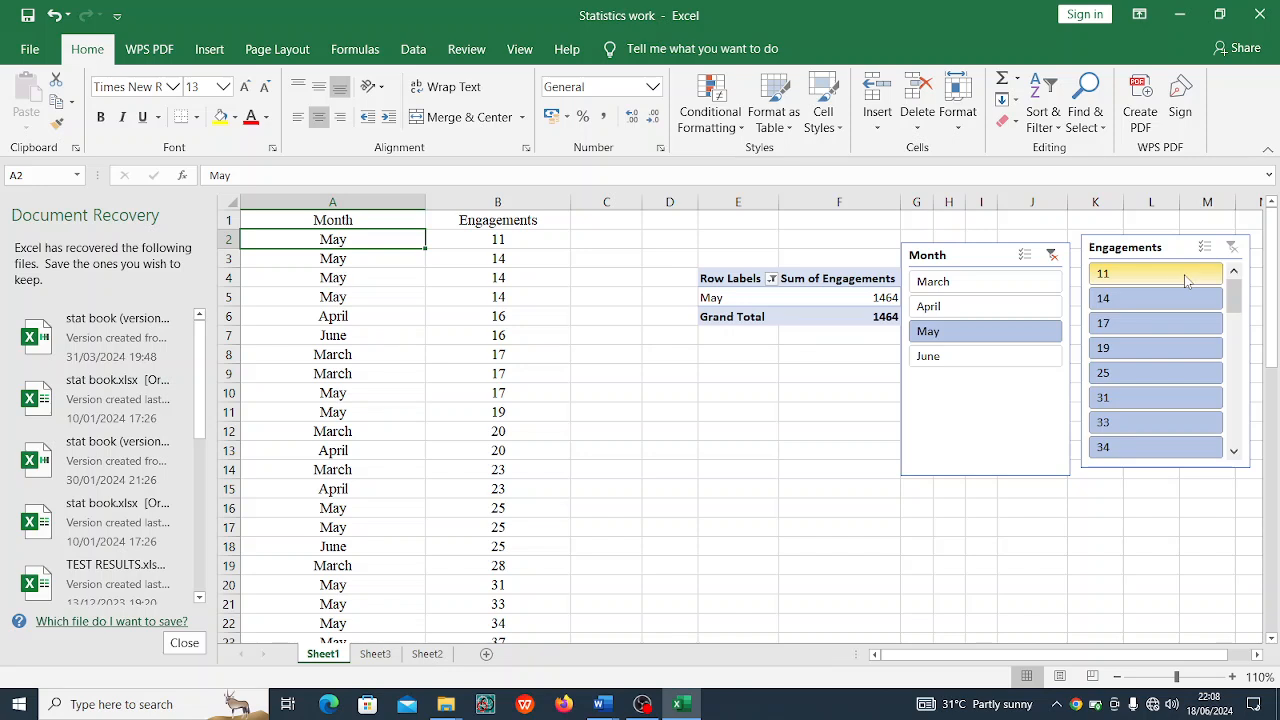
{"action": "mouse_move", "coordinate": [1236, 300]}
{"action": "left_mouse_down"}
{"action": "mouse_move", "coordinate": [1252, 430]}
{"action": "mouse_move", "coordinate": [1237, 290]}
{"action": "left_mouse_up"}
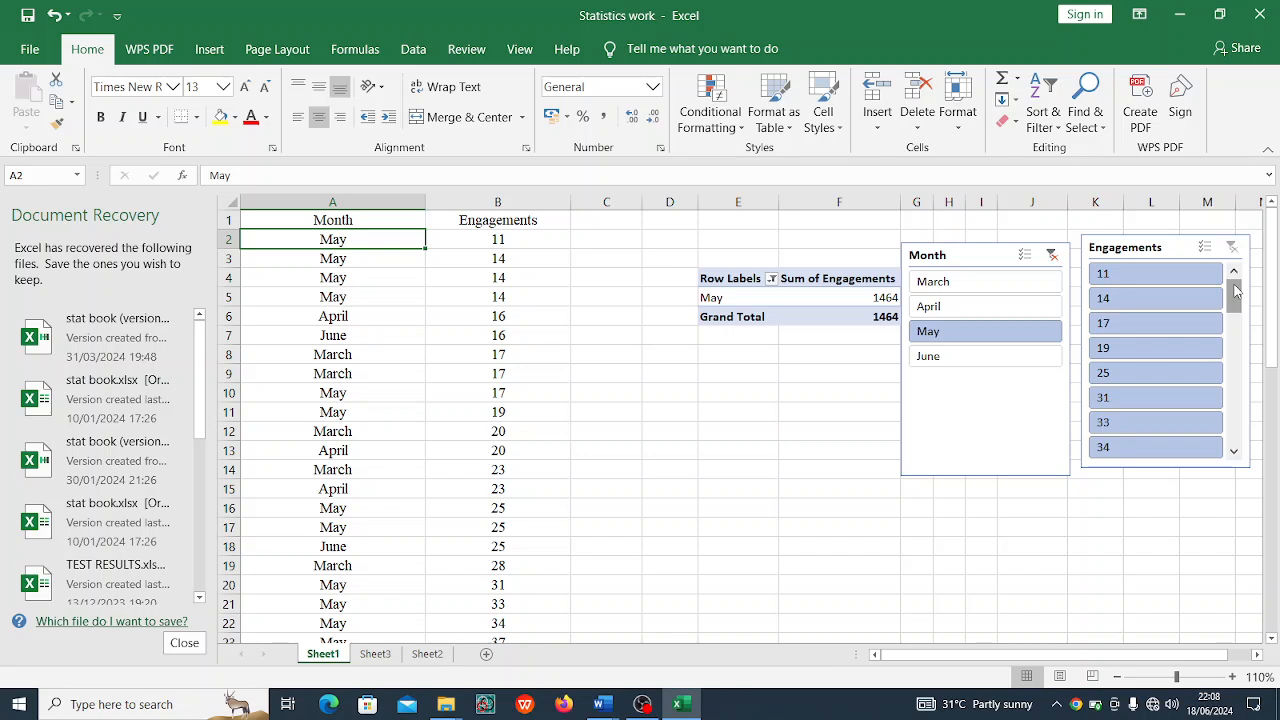
{"action": "left_click", "coordinate": [1023, 356]}
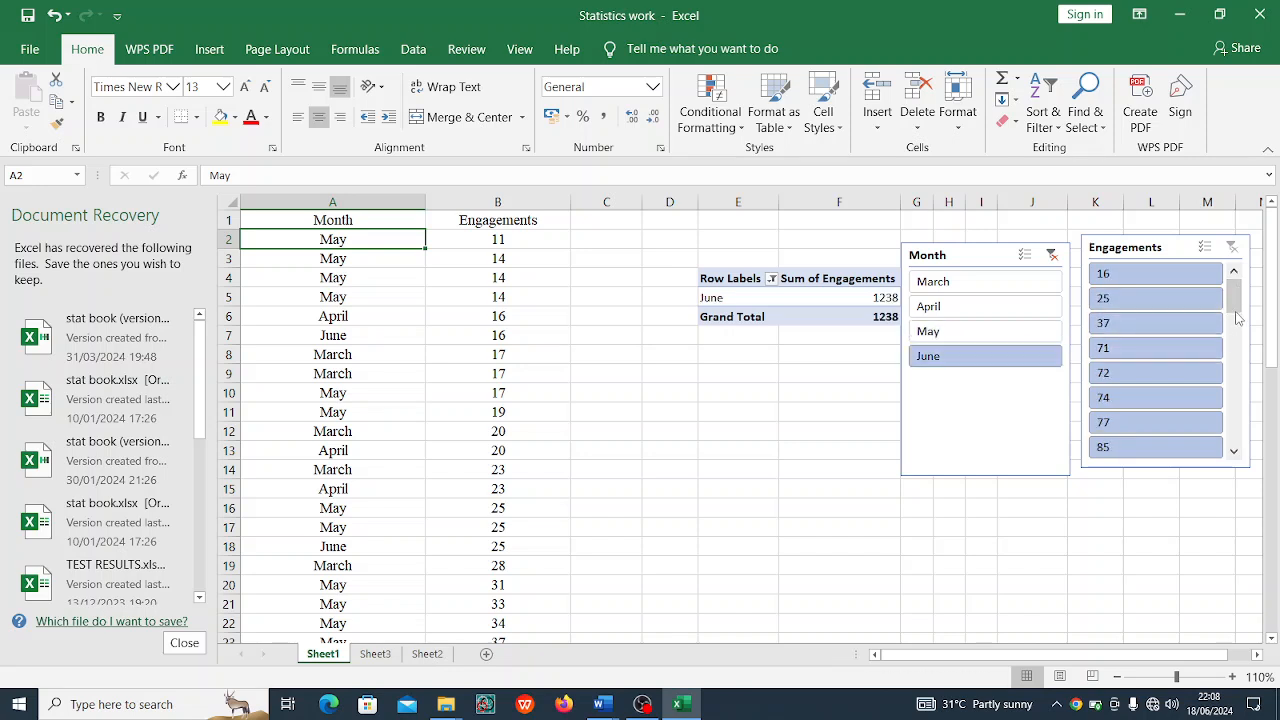
{"action": "mouse_move", "coordinate": [1236, 298]}
{"action": "left_mouse_down"}
{"action": "mouse_move", "coordinate": [1236, 432]}
{"action": "mouse_move", "coordinate": [1236, 278]}
{"action": "left_mouse_up"}
Step: Open Sheet2, zoom it to 110% and examine the engagement values listed separately for March, April, May and June
{"action": "left_click", "coordinate": [418, 654]}
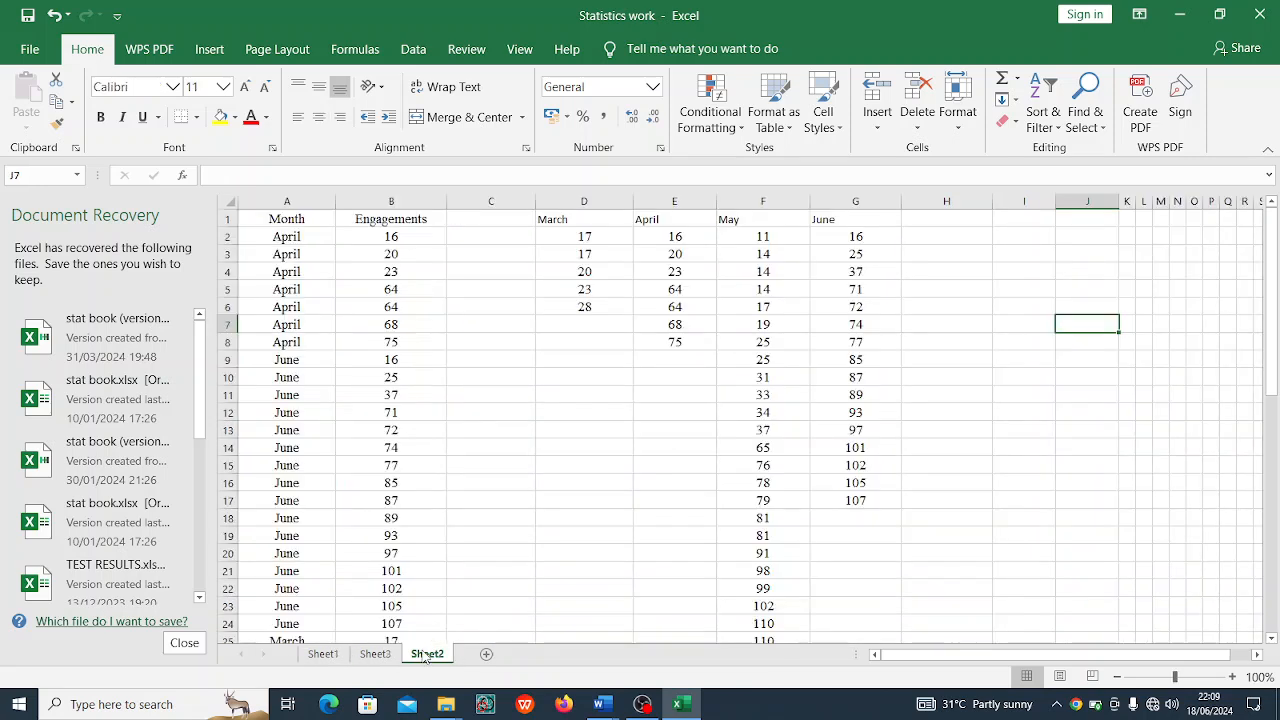
{"action": "left_click", "coordinate": [595, 219]}
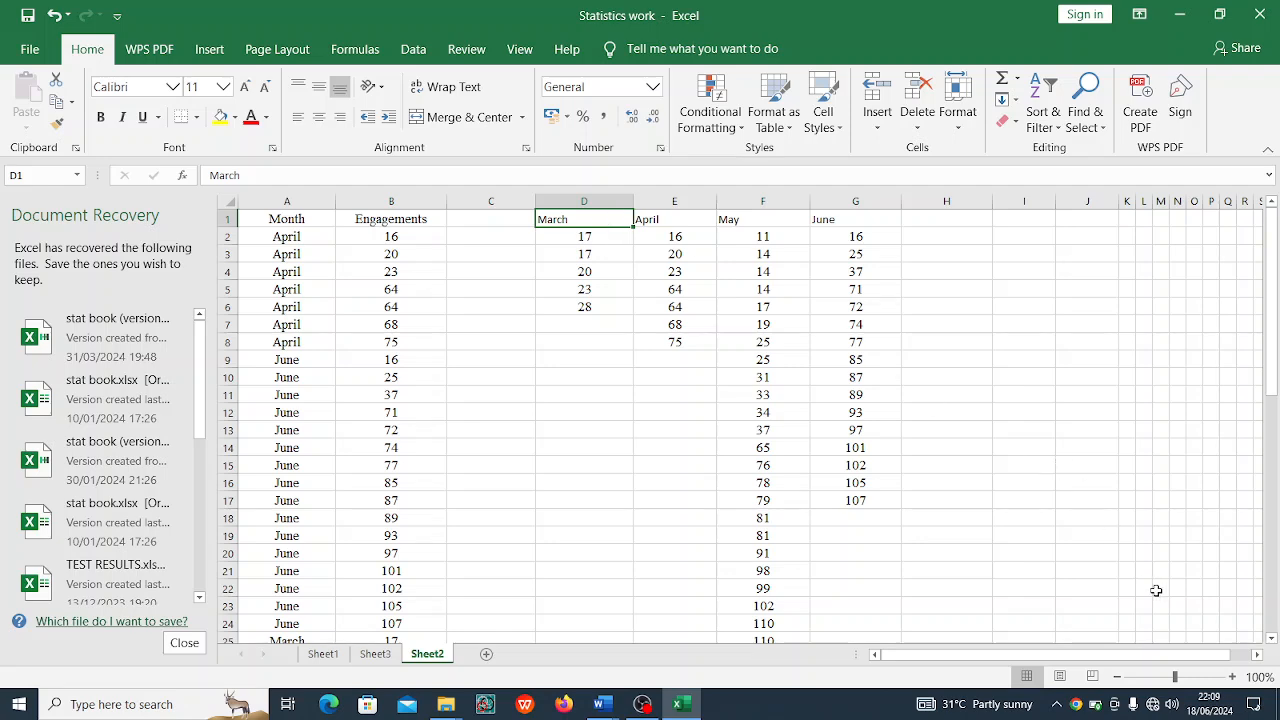
{"action": "left_click", "coordinate": [1232, 677]}
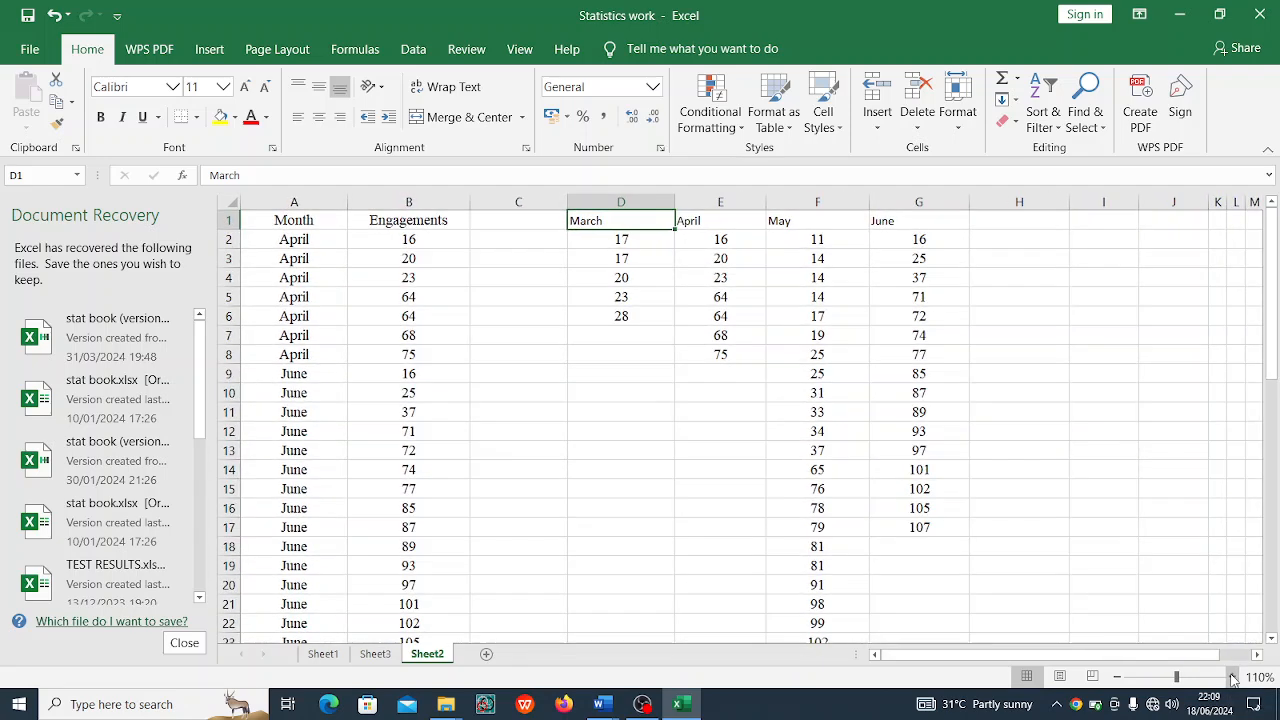
{"action": "left_click", "coordinate": [706, 237]}
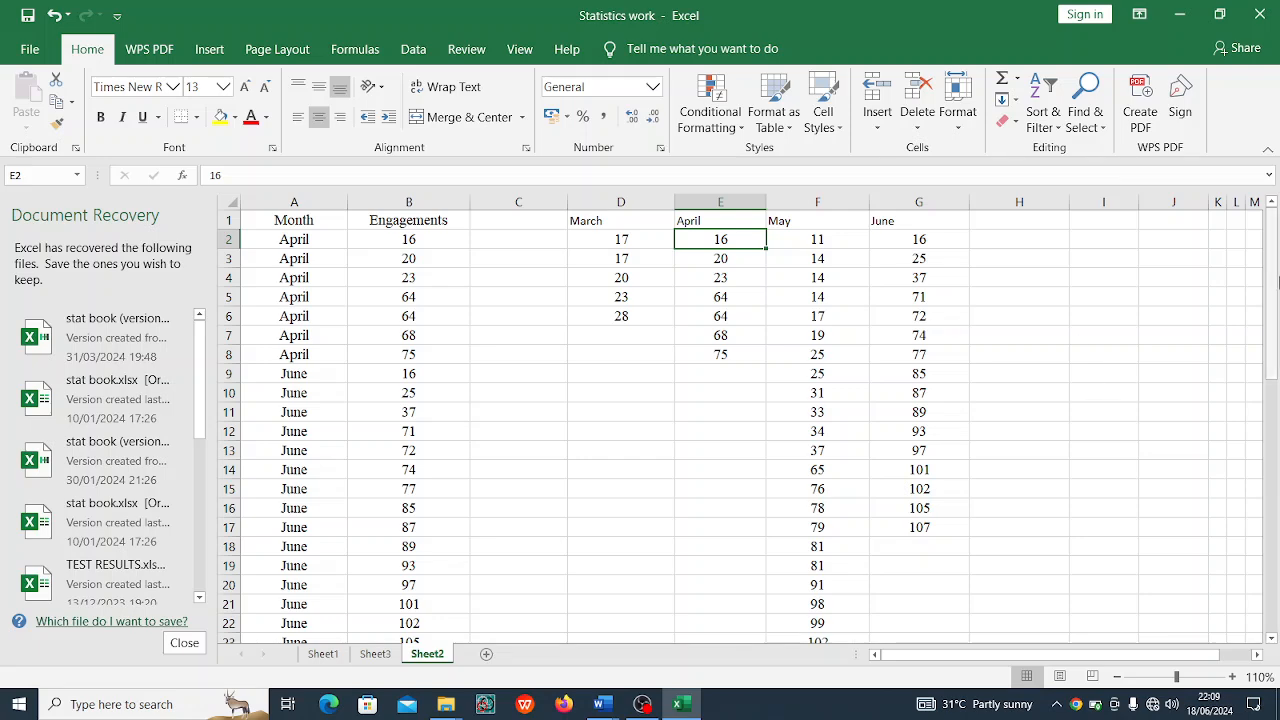
{"action": "left_click_drag", "start_coordinate": [1276, 291], "coordinate": [1276, 228]}
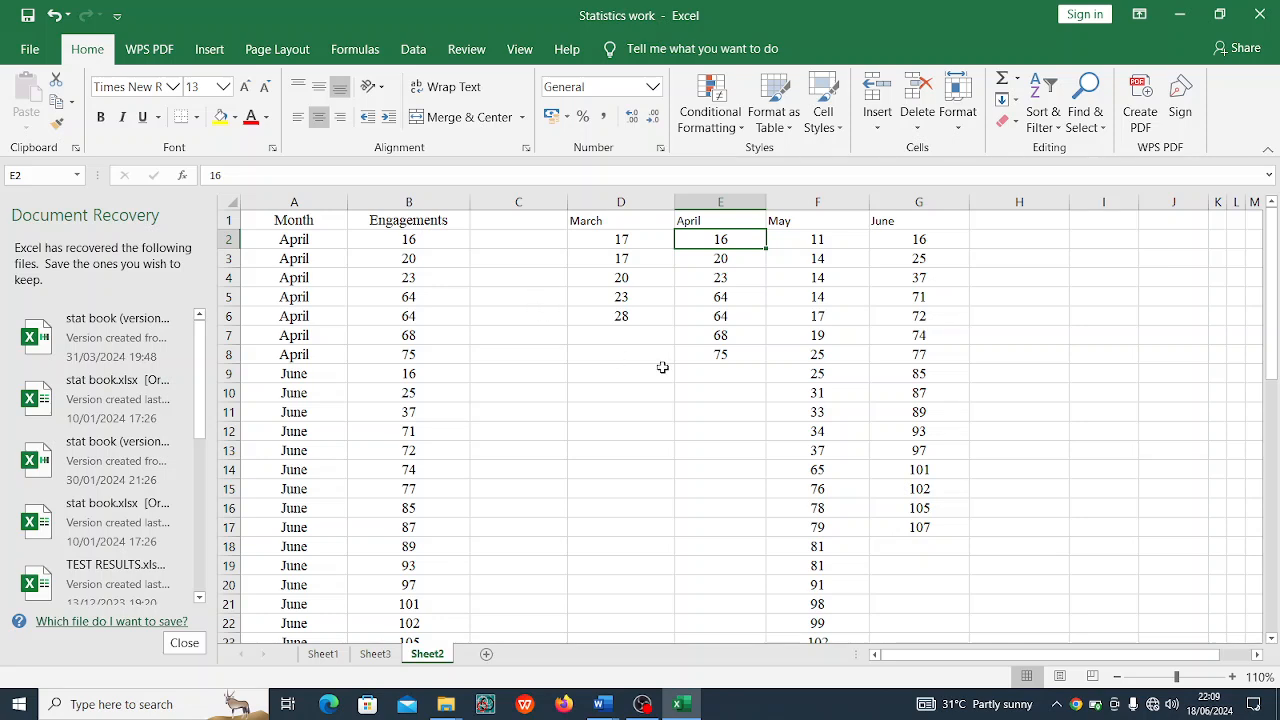
{"action": "left_click", "coordinate": [1046, 294]}
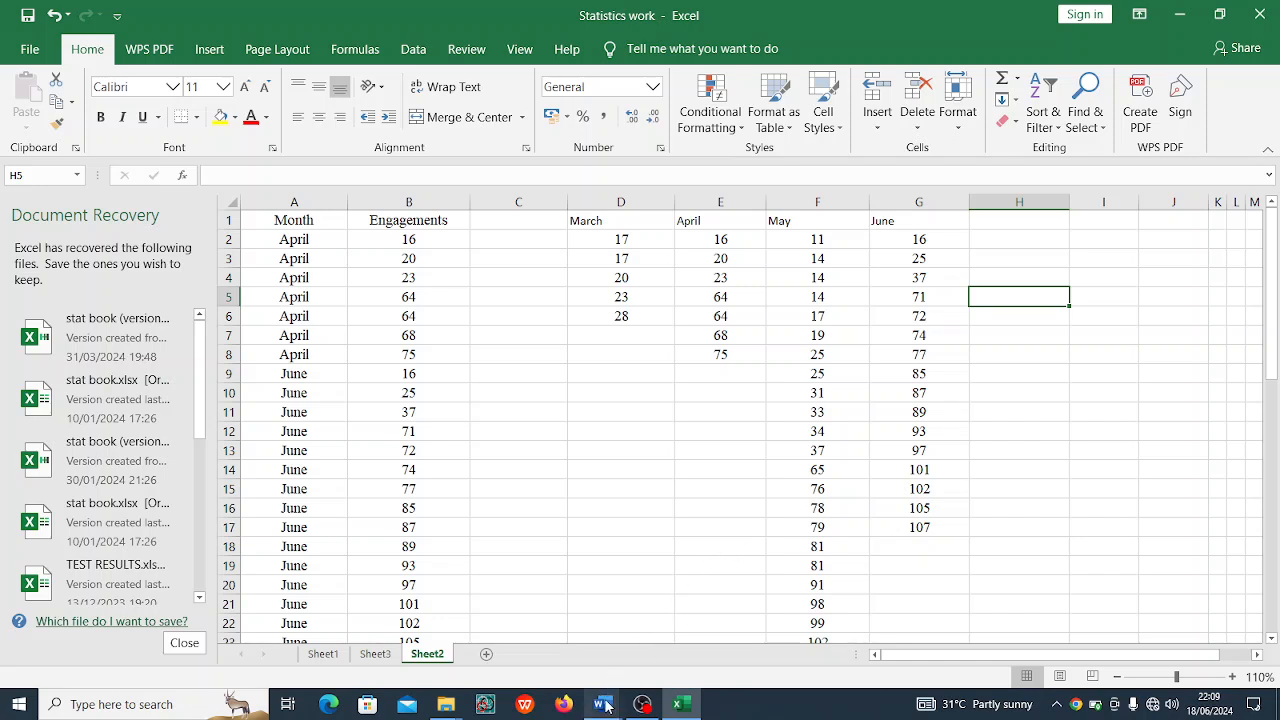
Step: Minimise Excel and switch to Stata, launching it from the desktop and looking over its file commands
{"action": "mouse_move", "coordinate": [605, 706]}
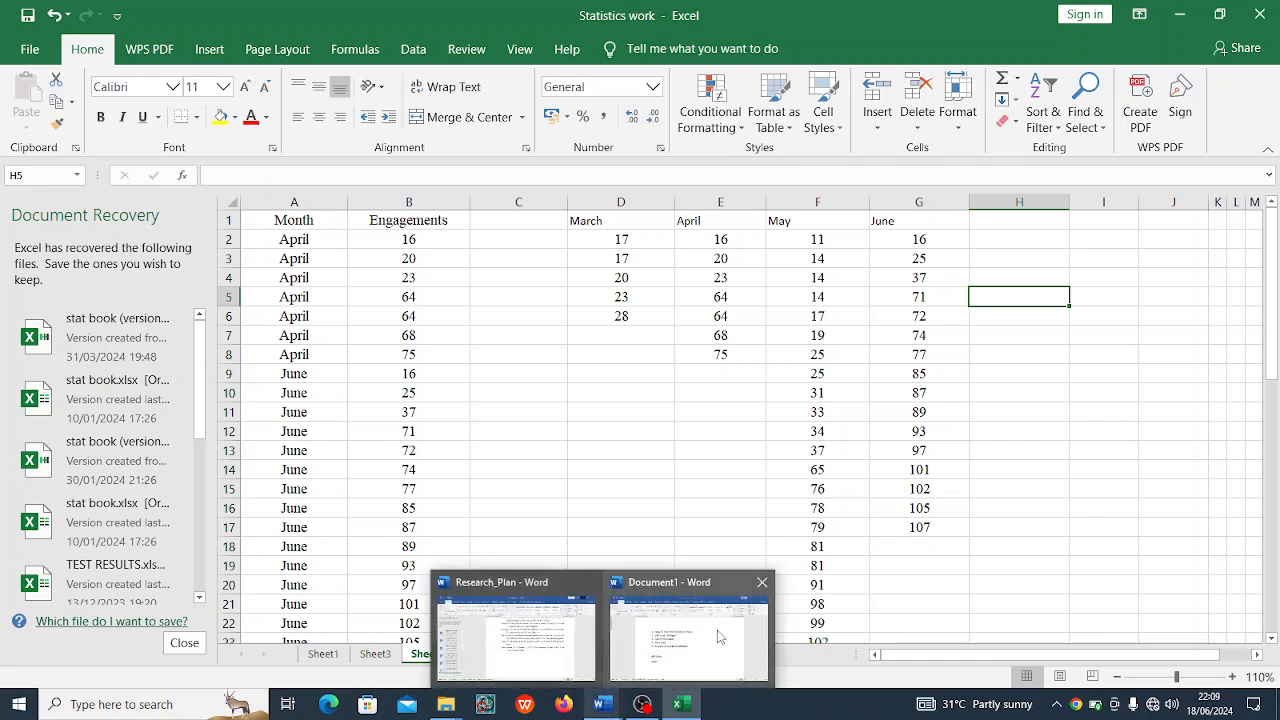
{"action": "mouse_move", "coordinate": [719, 637]}
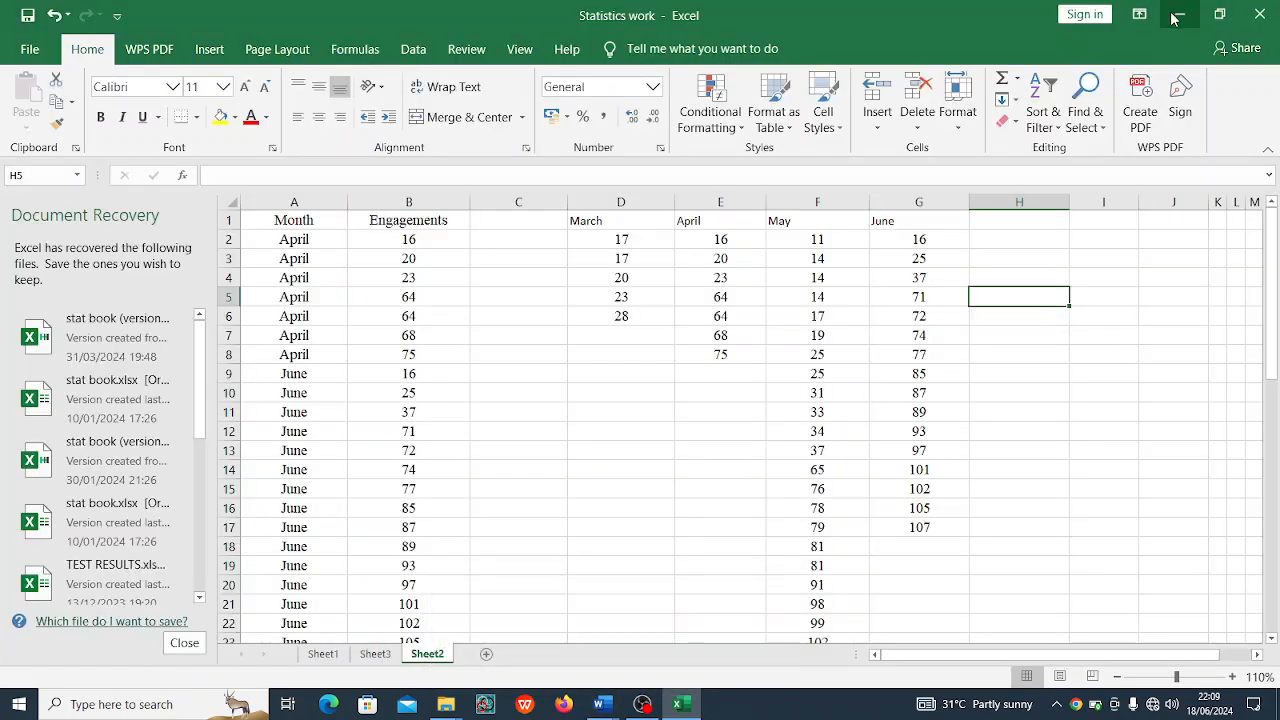
{"action": "left_click", "coordinate": [1176, 20]}
{"action": "left_click", "coordinate": [1178, 22]}
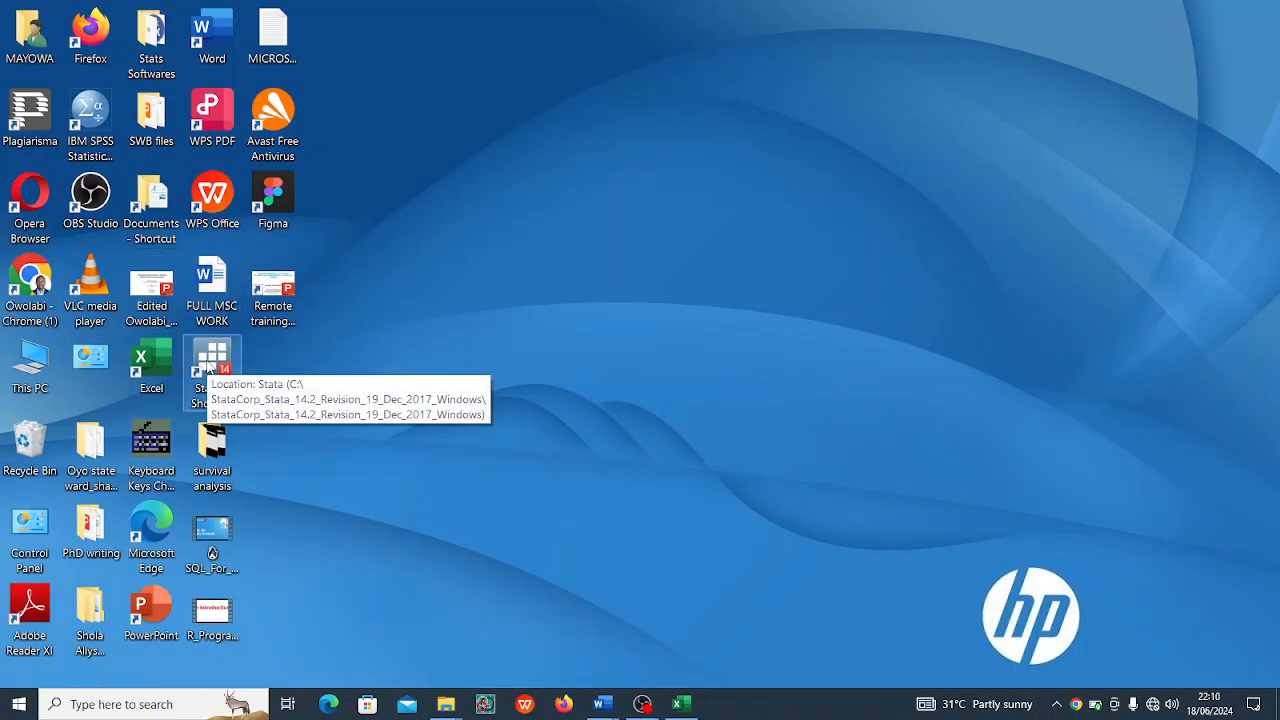
{"action": "double_click", "coordinate": [208, 370]}
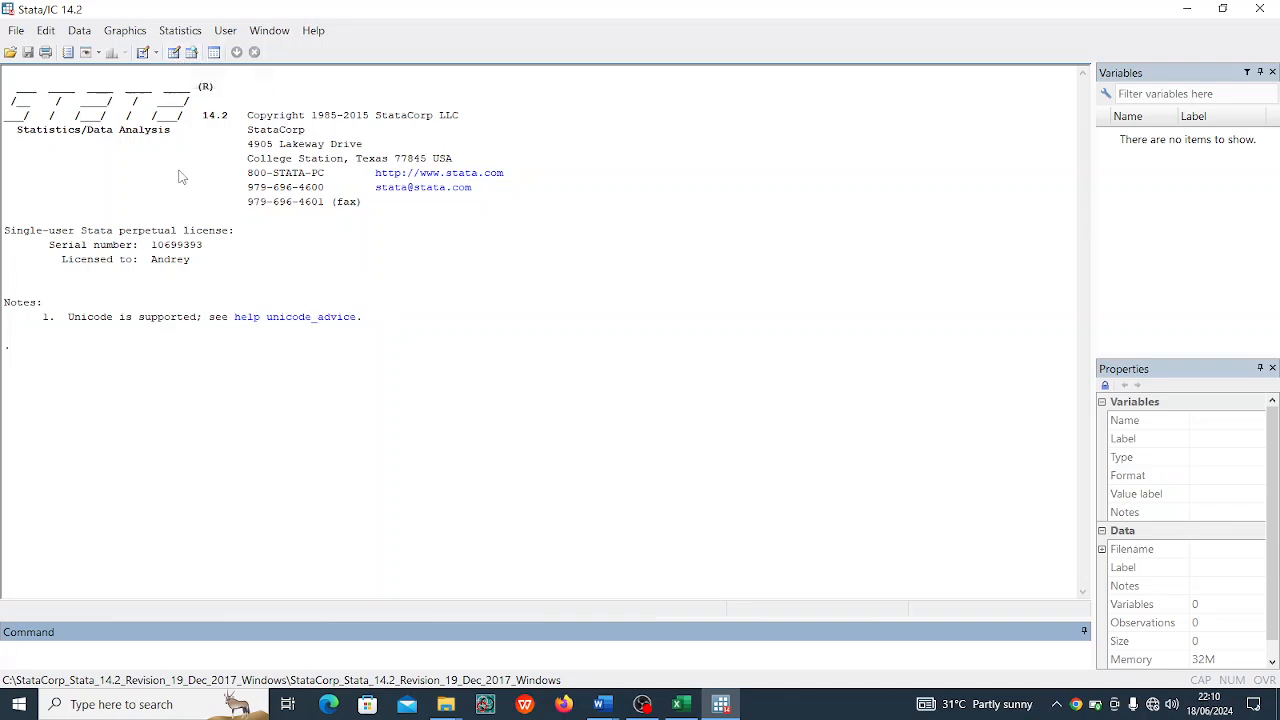
{"action": "left_click", "coordinate": [18, 30]}
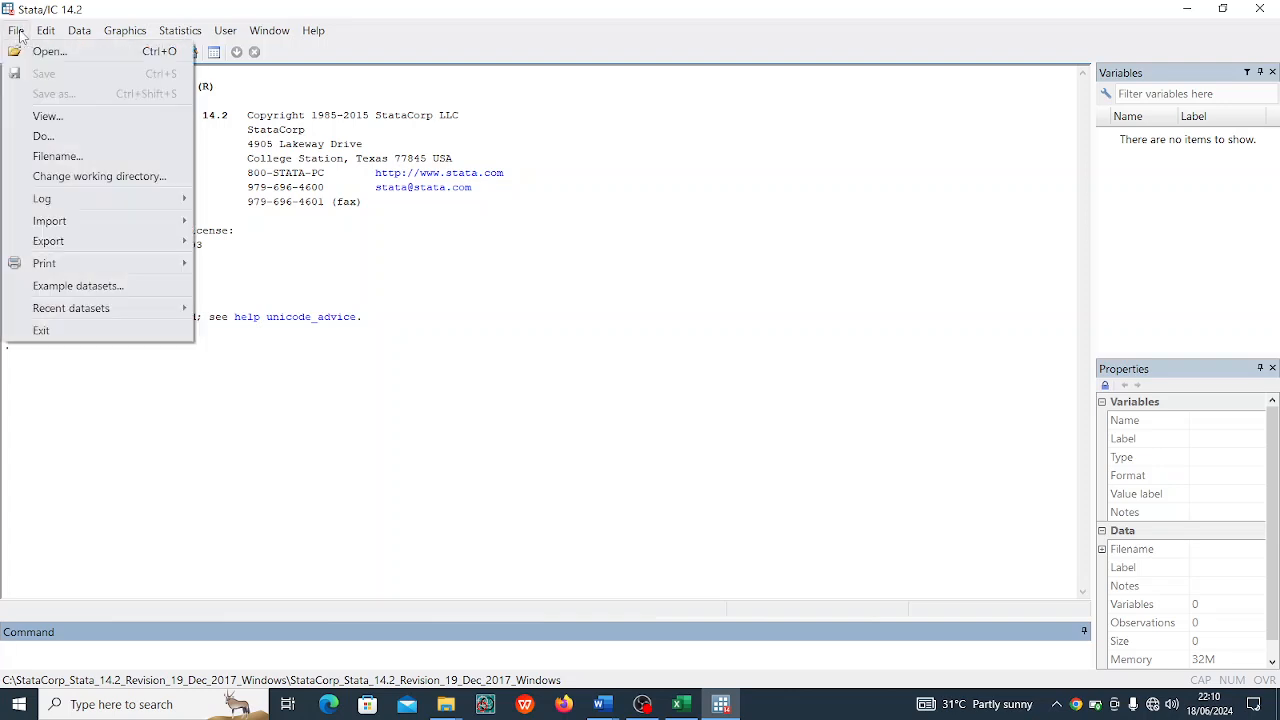
{"action": "left_click", "coordinate": [383, 297]}
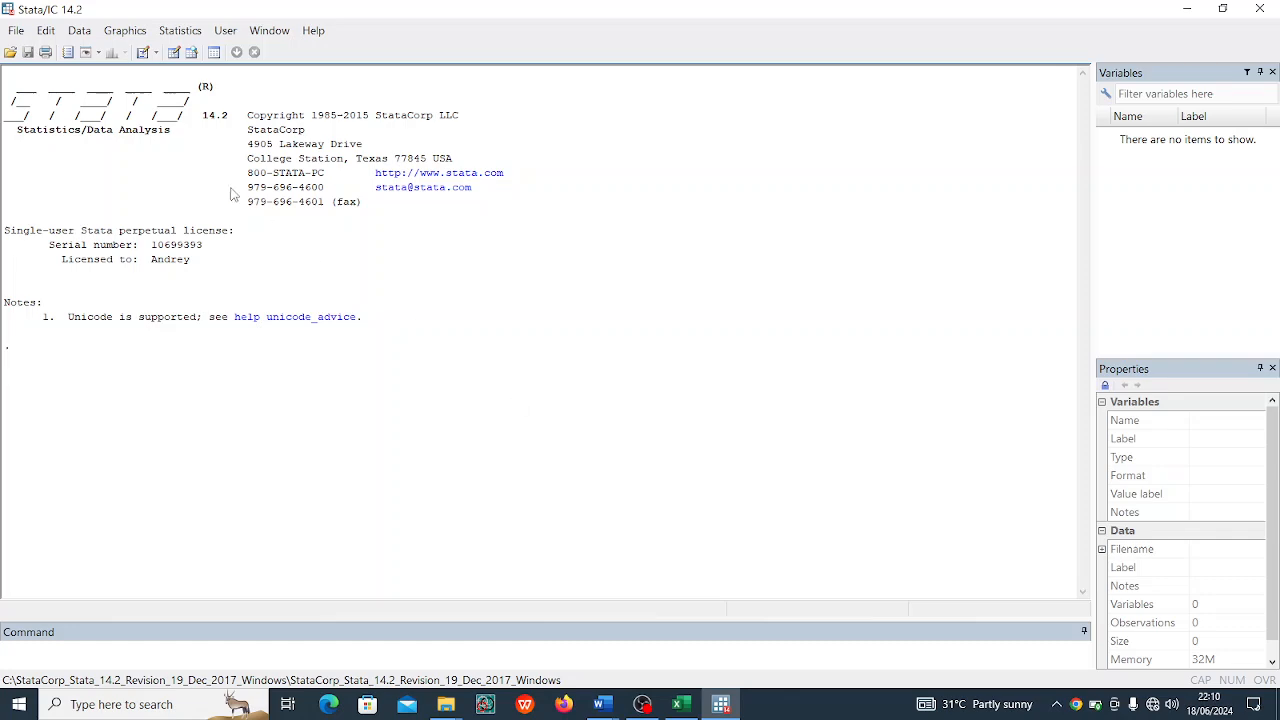
Step: Open the Data Editor in edit mode and enter 10, 20 and 30 down the first column
{"action": "left_click", "coordinate": [174, 54]}
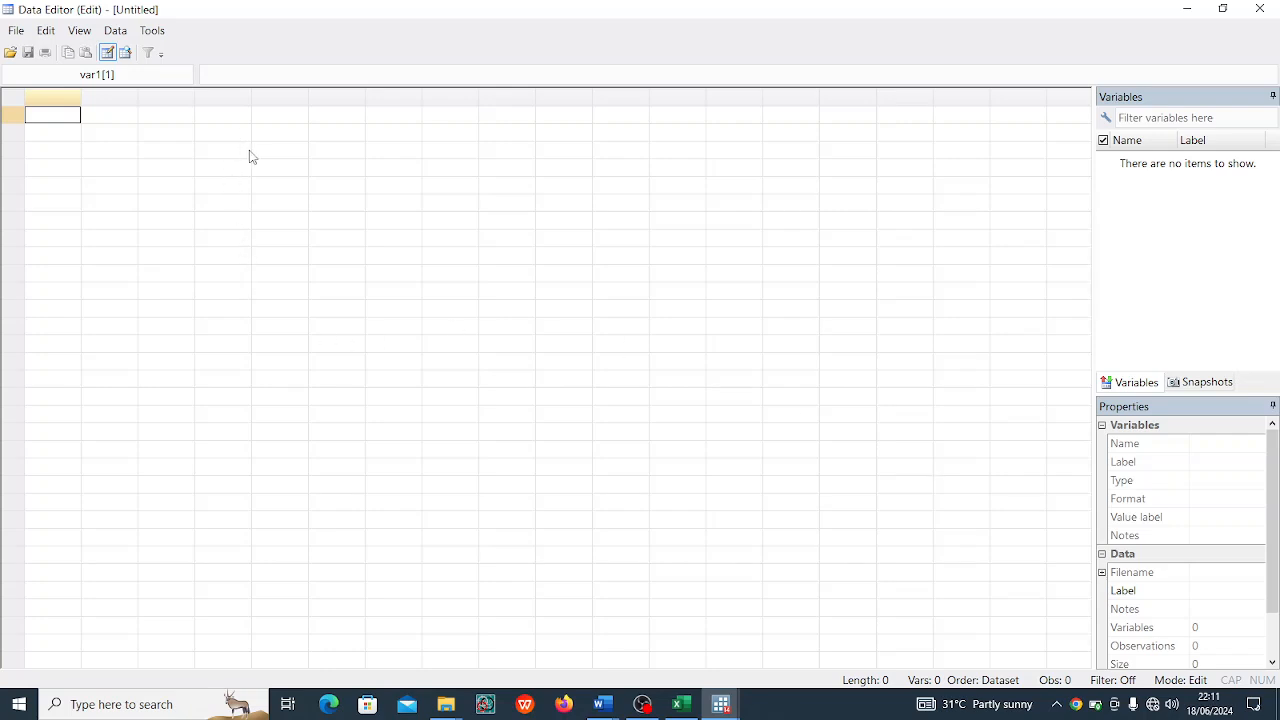
{"action": "left_click", "coordinate": [540, 328]}
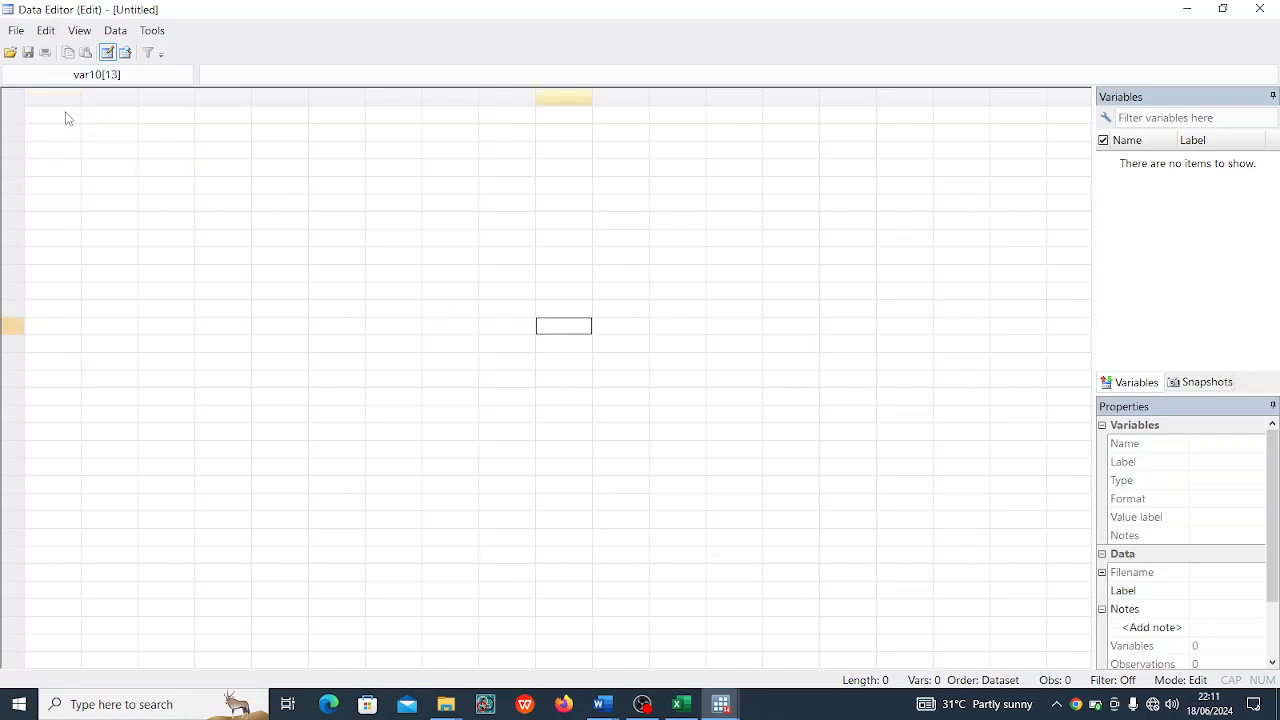
{"action": "left_click", "coordinate": [67, 117]}
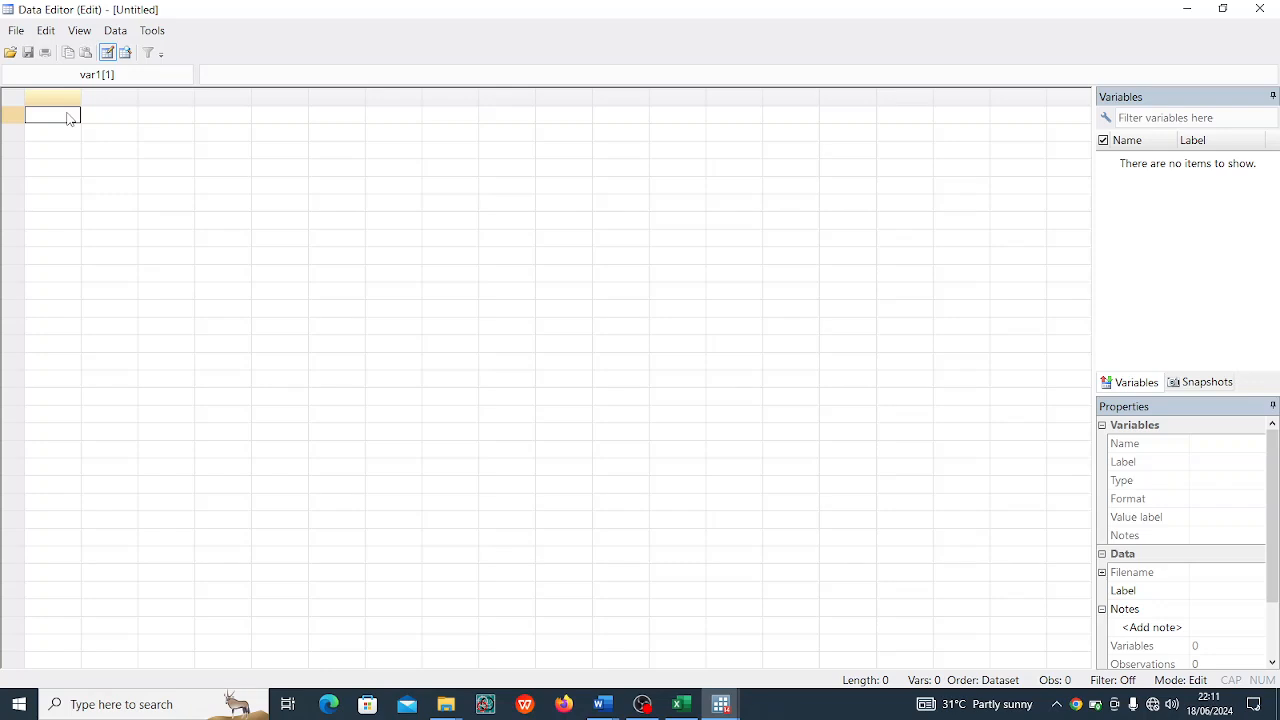
{"action": "type", "text": "10"}
{"action": "key", "text": "Return"}
{"action": "type", "text": "20"}
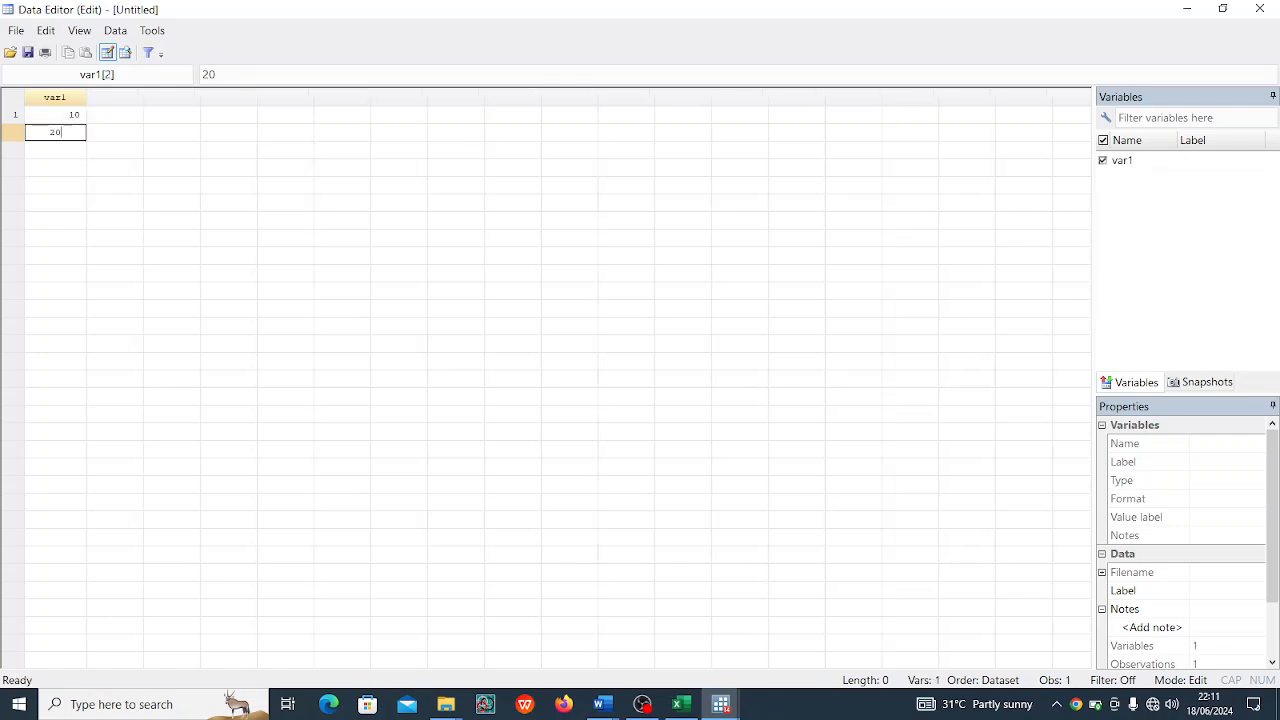
{"action": "key", "text": "Return"}
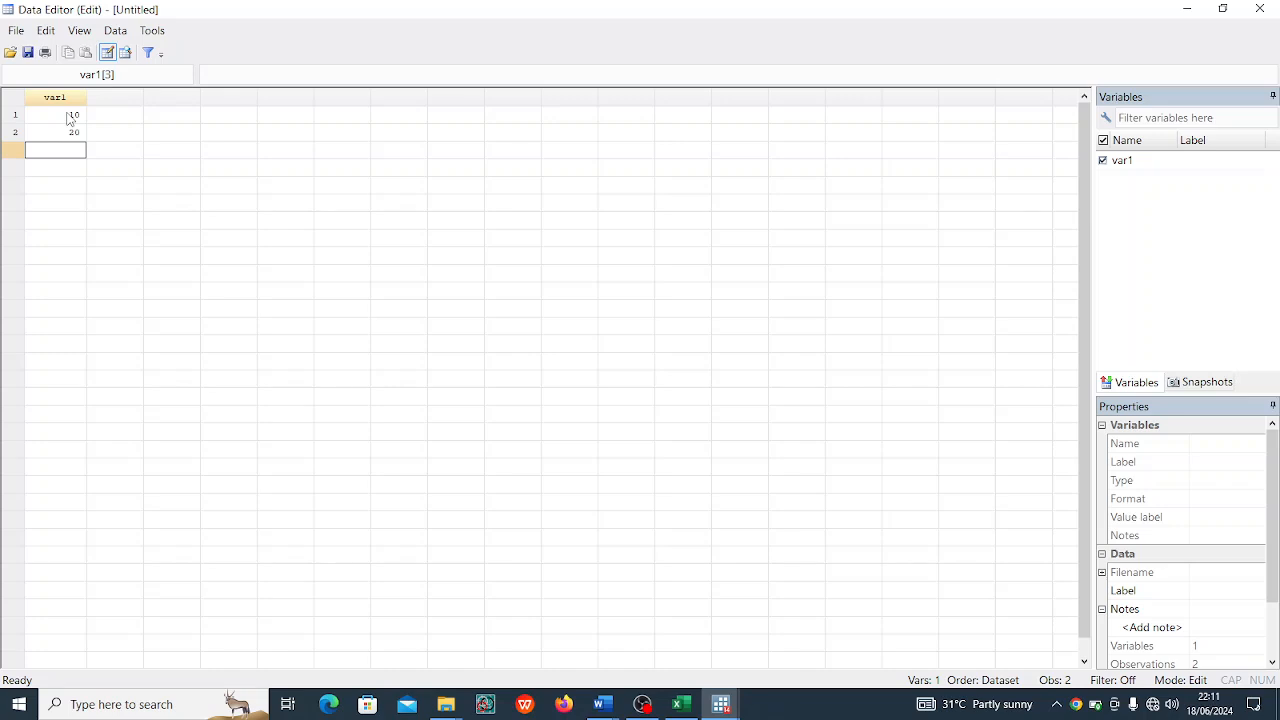
{"action": "type", "text": "30"}
{"action": "key", "text": "Return"}
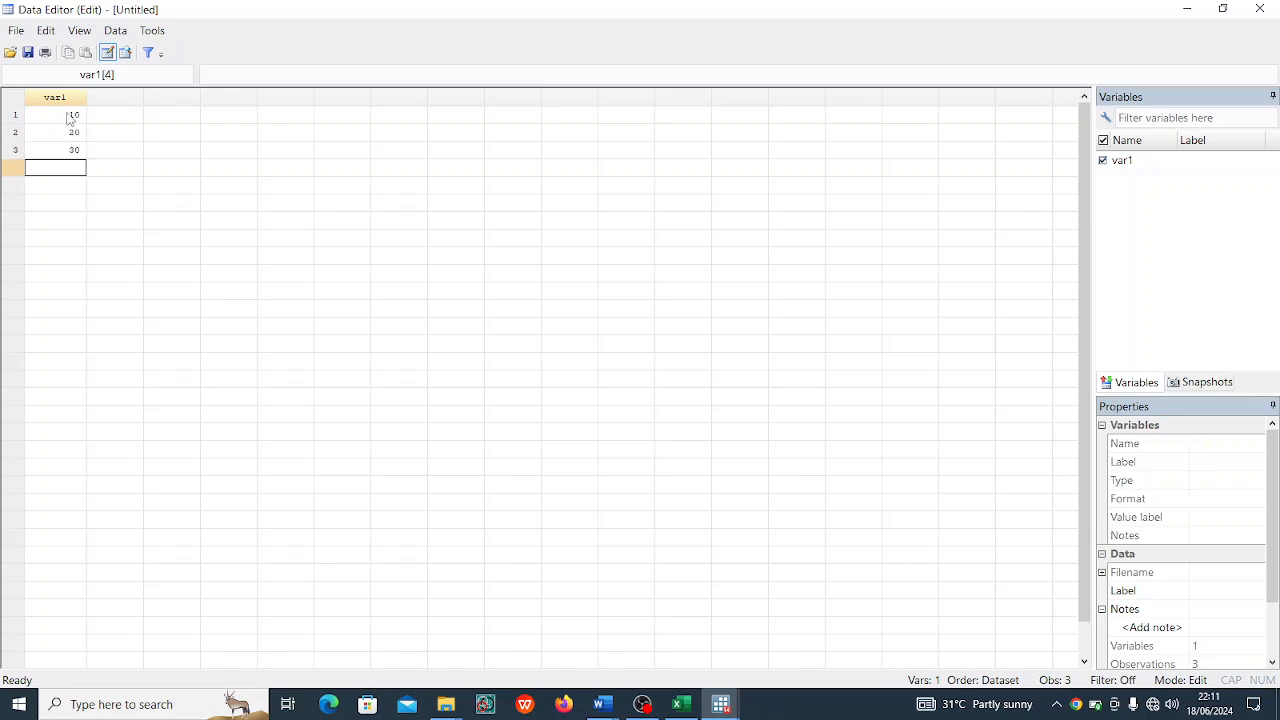
Step: Enter 11, 12 and 14 down the second column, beside the first variable's values
{"action": "left_click", "coordinate": [124, 117]}
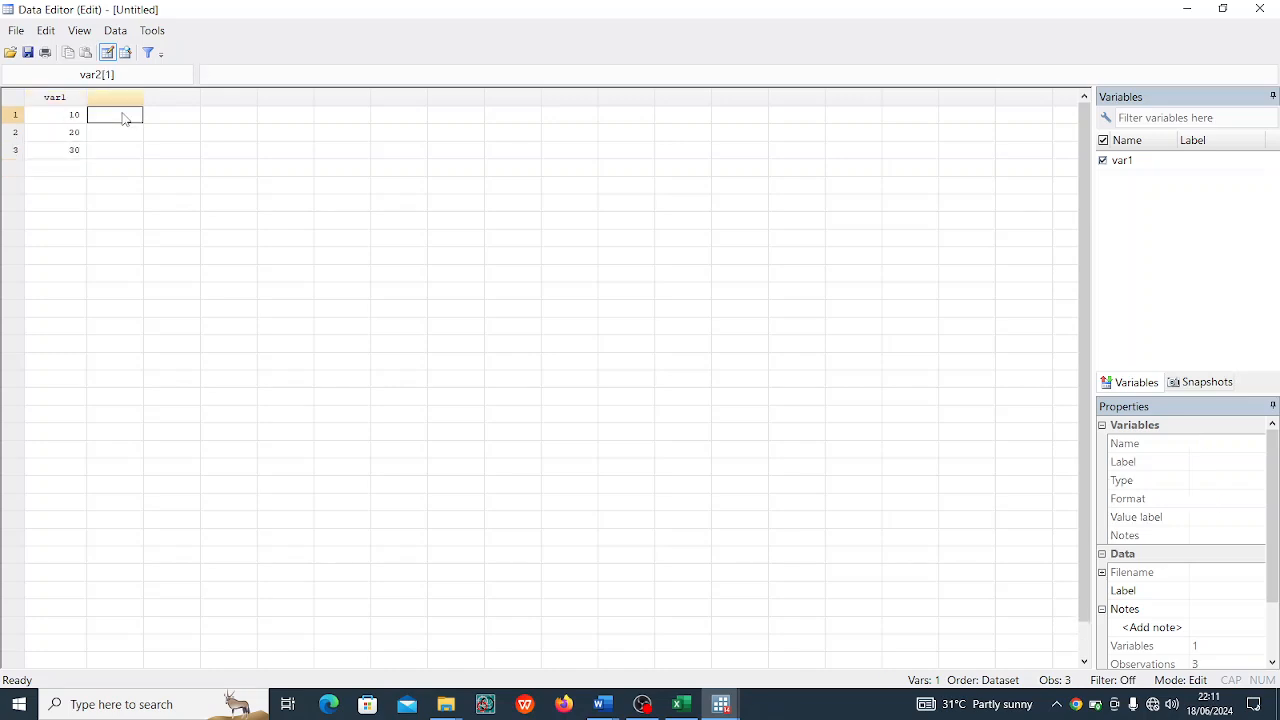
{"action": "type", "text": "11"}
{"action": "key", "text": "Return"}
{"action": "type", "text": "12"}
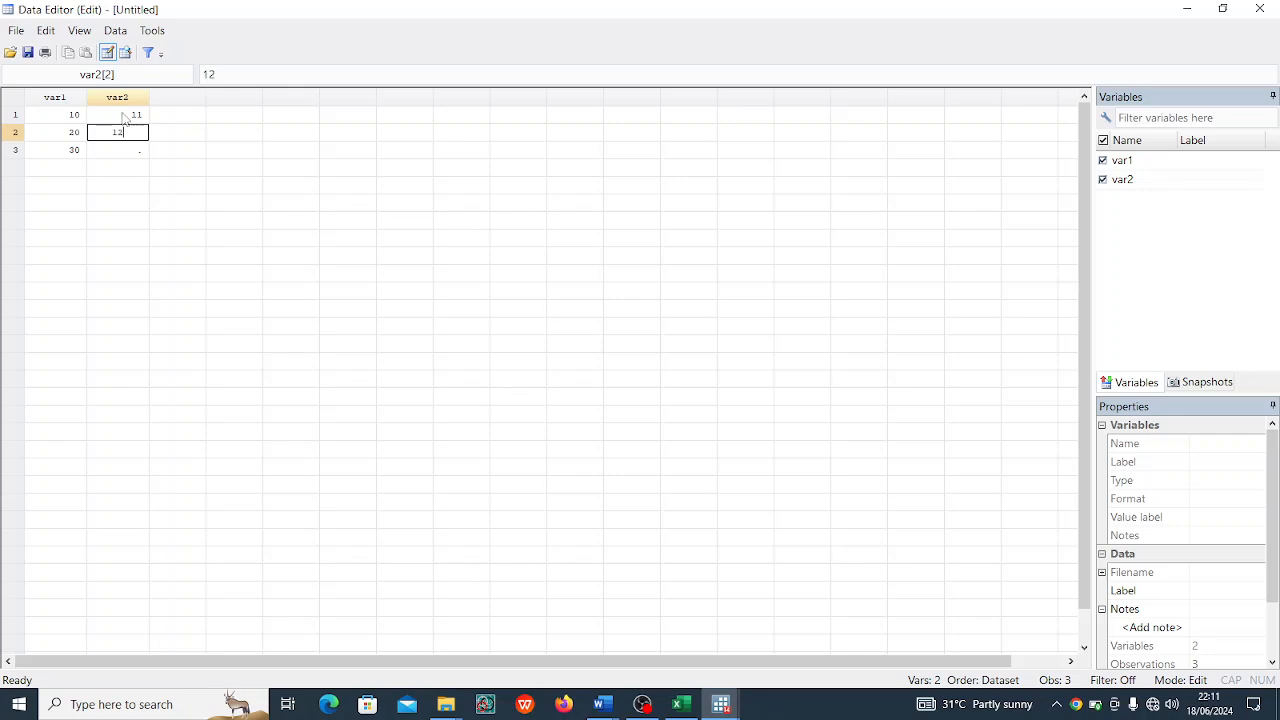
{"action": "key", "text": "Return"}
{"action": "type", "text": "14"}
{"action": "key", "text": "Return"}
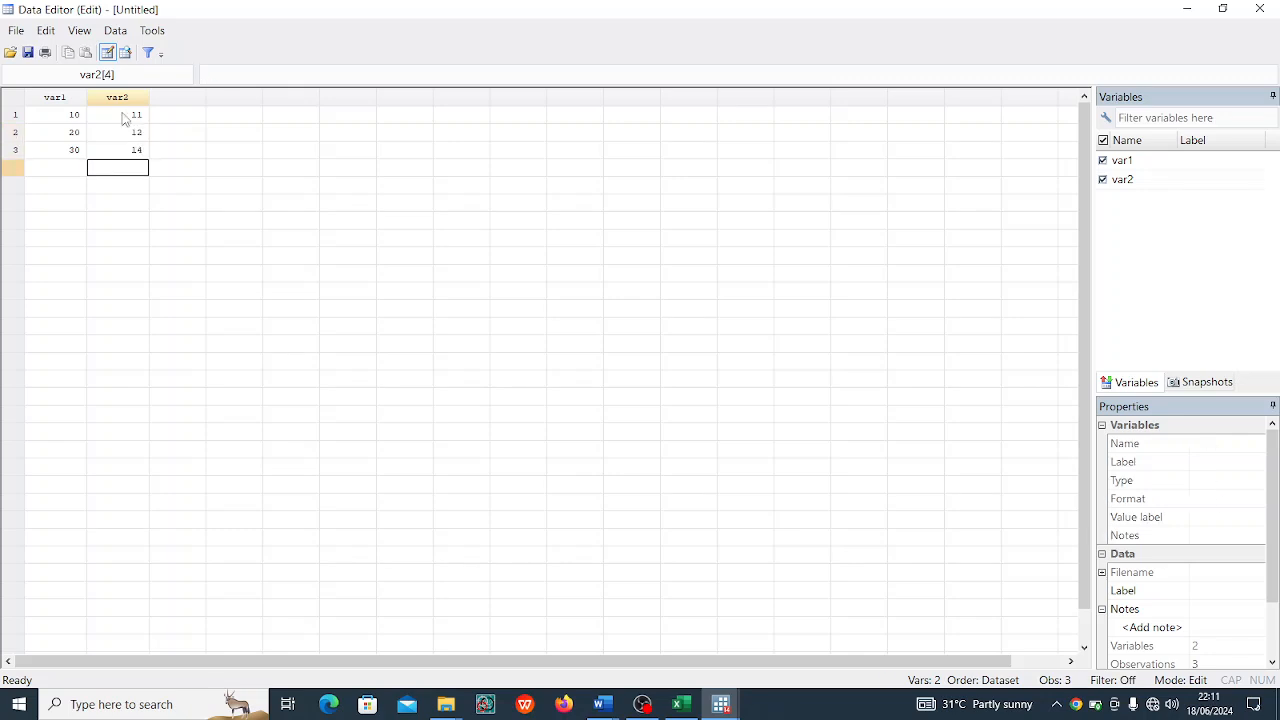
Step: Rename the first variable, var1, as Class_A
{"action": "left_click", "coordinate": [199, 117]}
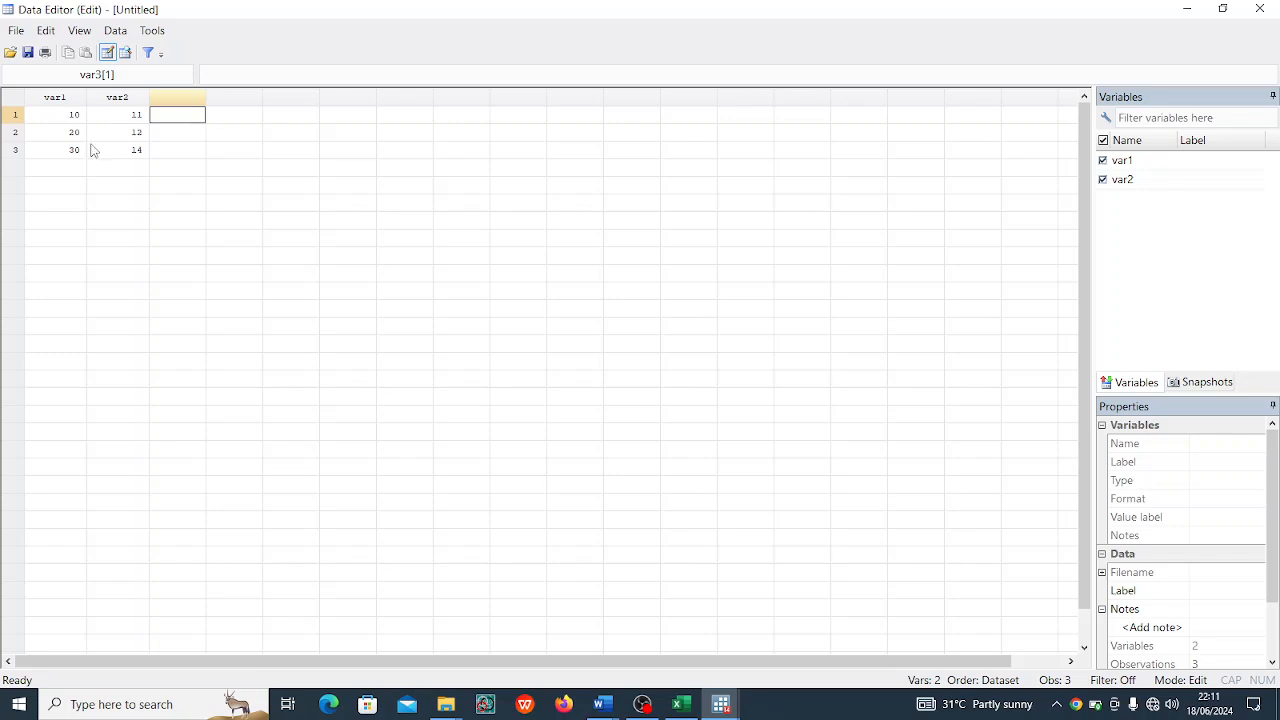
{"action": "left_click", "coordinate": [69, 98]}
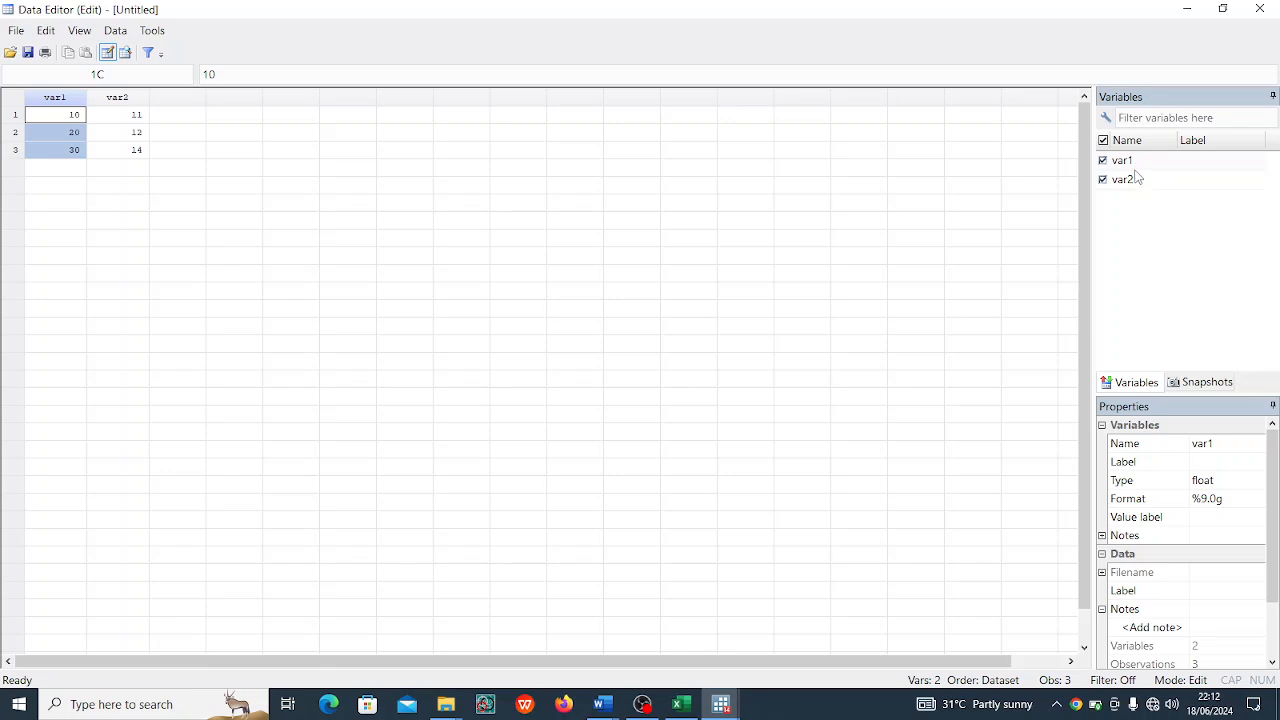
{"action": "left_click", "coordinate": [1227, 447]}
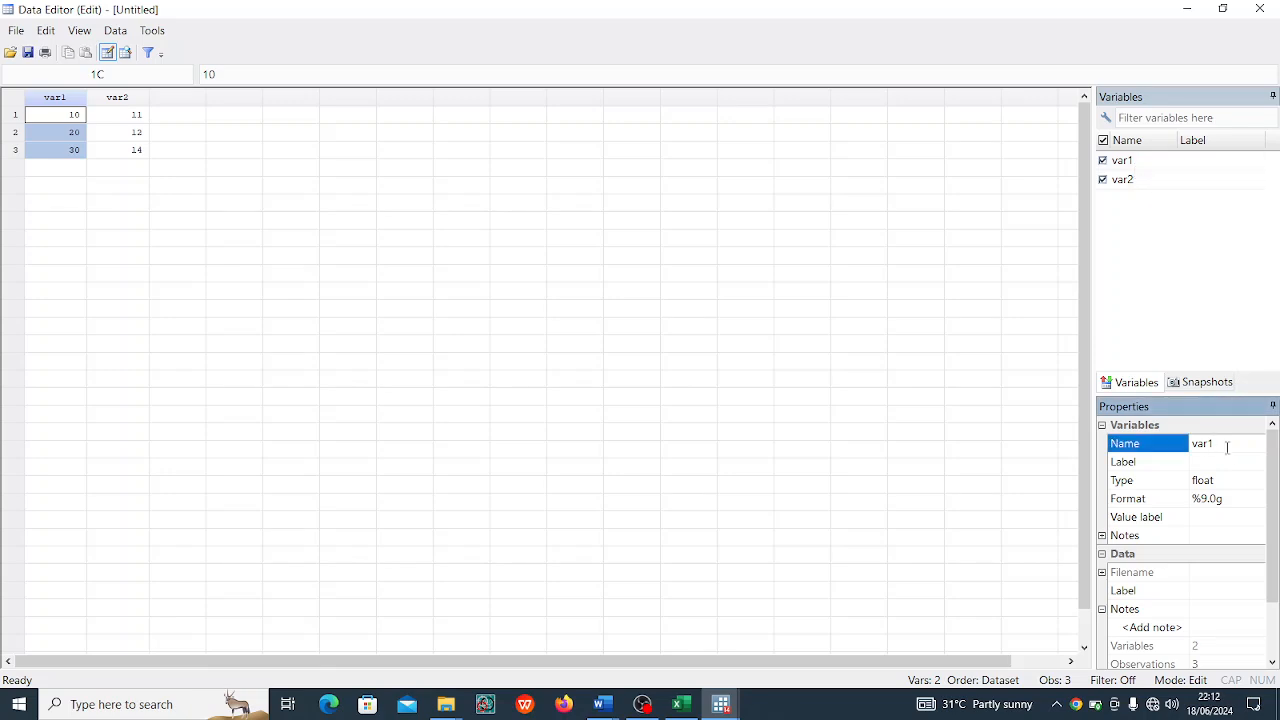
{"action": "key", "text": "BackSpace"}
{"action": "type", "text": "C"}
{"action": "type", "text": "_A"}
{"action": "key", "text": "Return"}
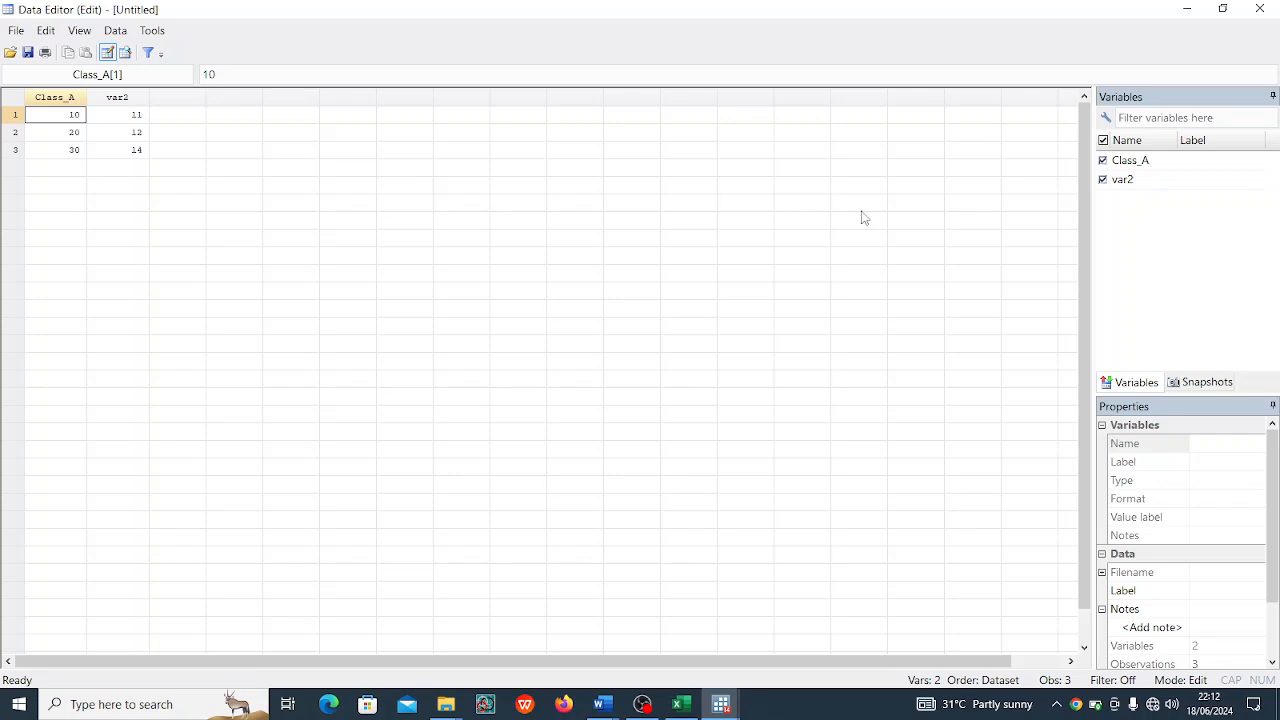
Step: Rename the second variable, var2, as Class_B
{"action": "left_click", "coordinate": [1182, 186]}
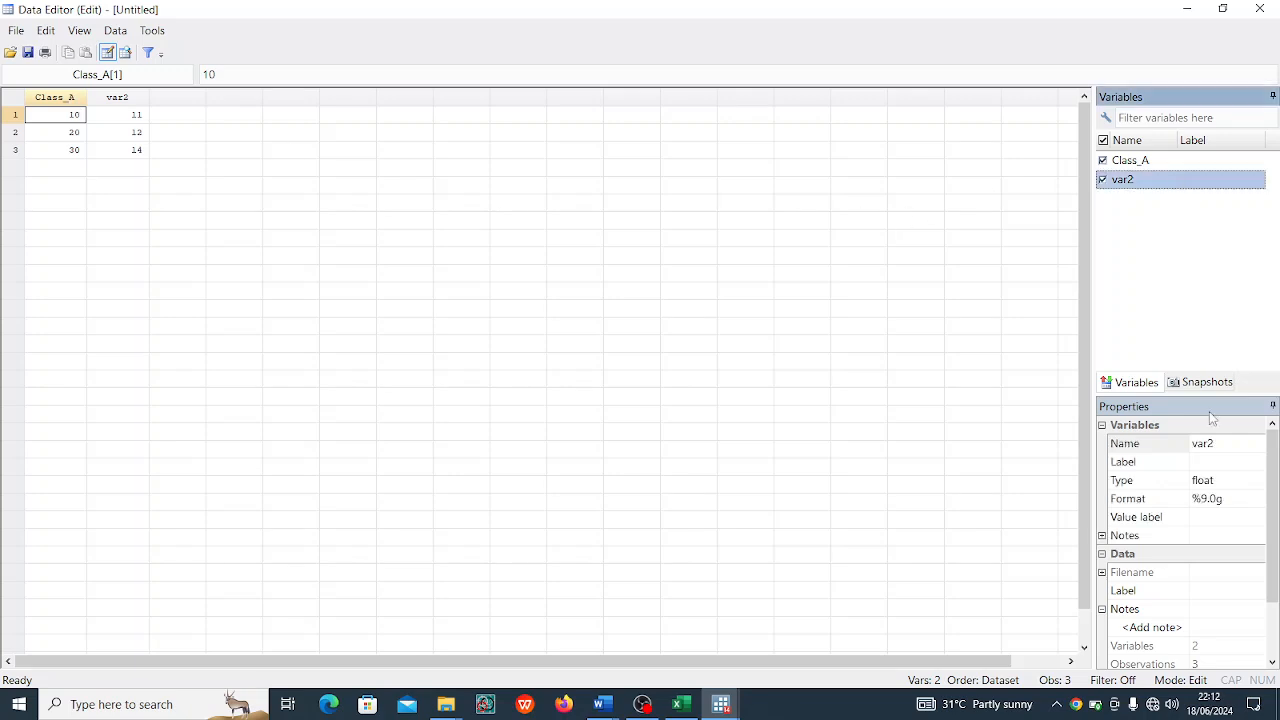
{"action": "left_click", "coordinate": [1226, 445]}
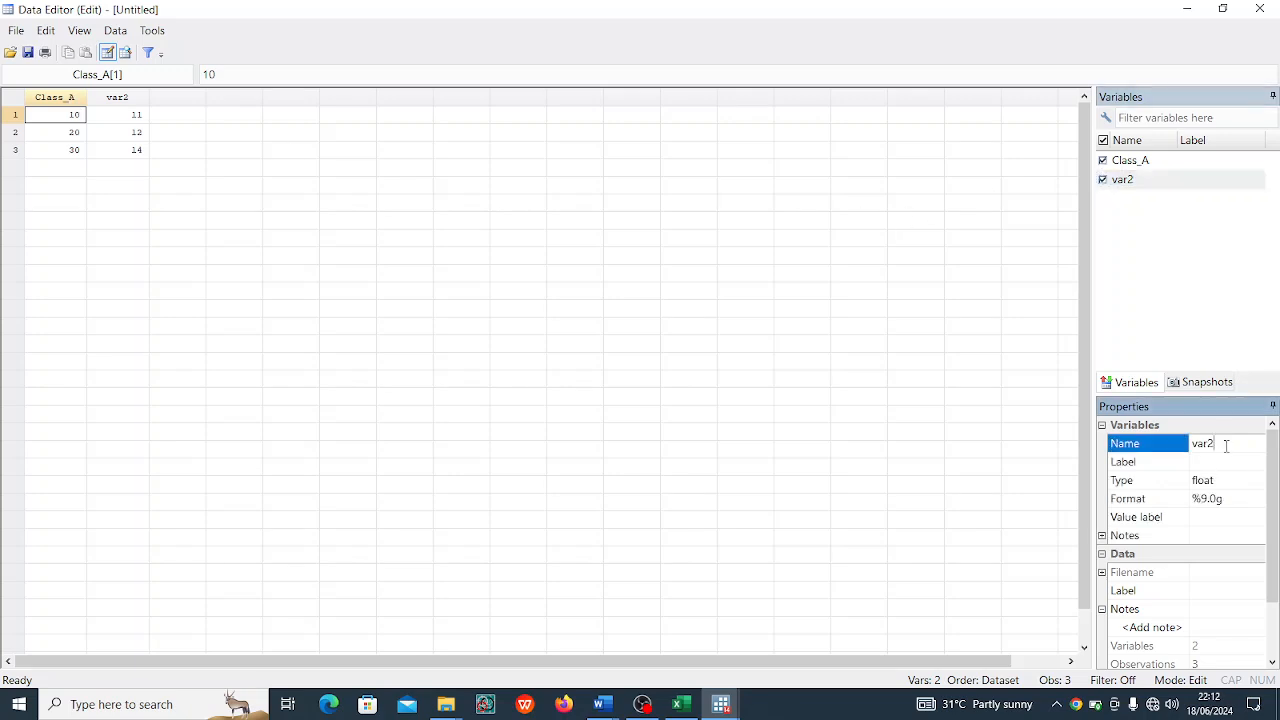
{"action": "key", "text": "BackSpace"}
{"action": "key", "text": "BackSpace"}
{"action": "key", "text": "Return"}
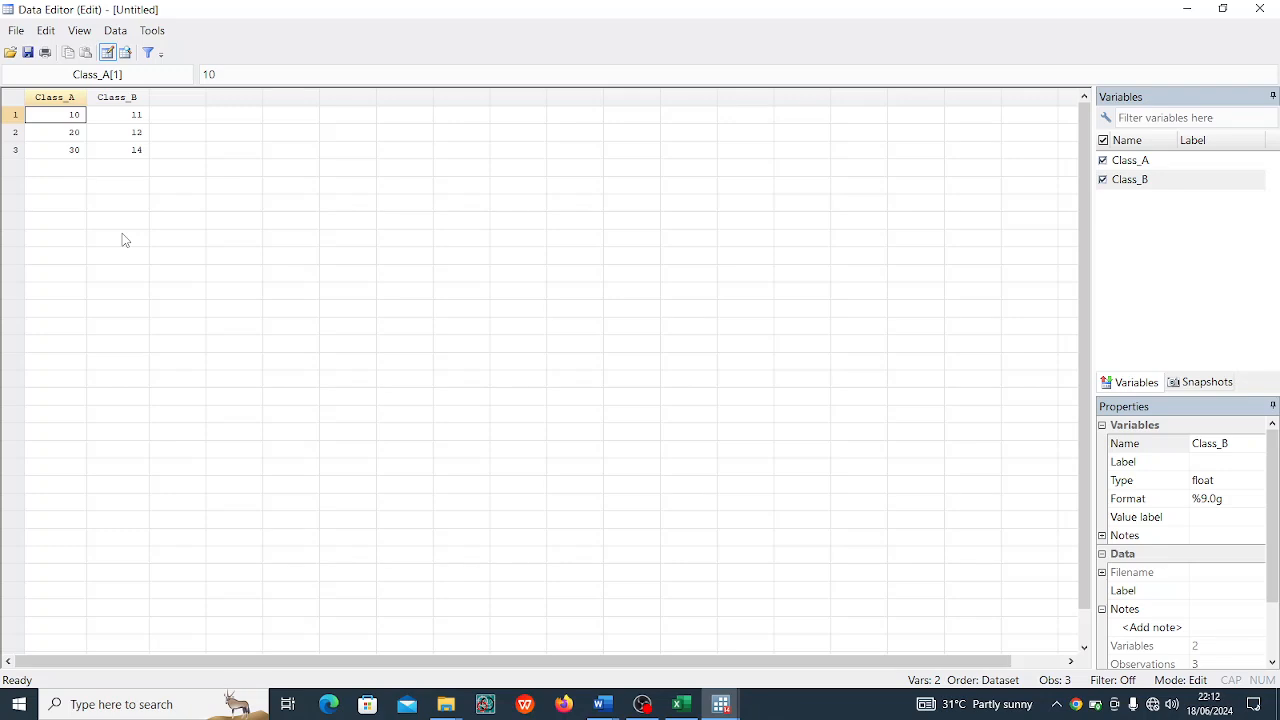
{"action": "left_click", "coordinate": [204, 188]}
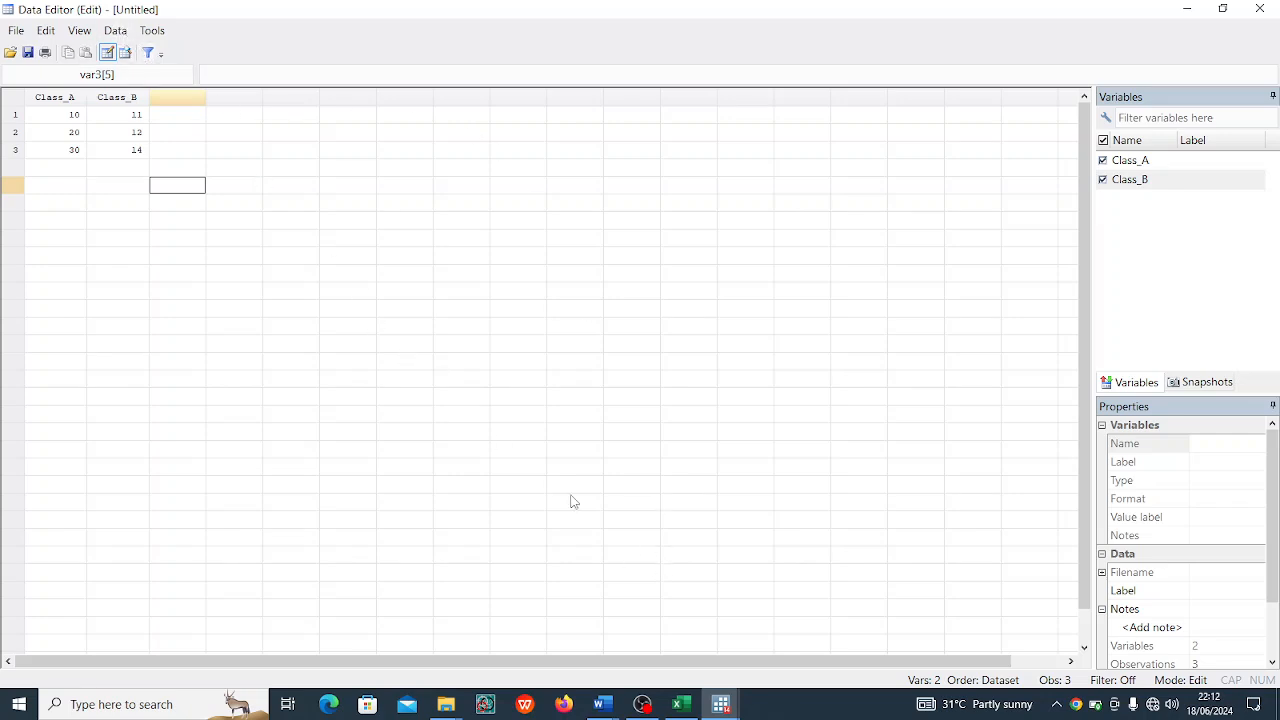
Step: Return to the main Stata window and look through the available statistical analysis categories
{"action": "mouse_move", "coordinate": [724, 716]}
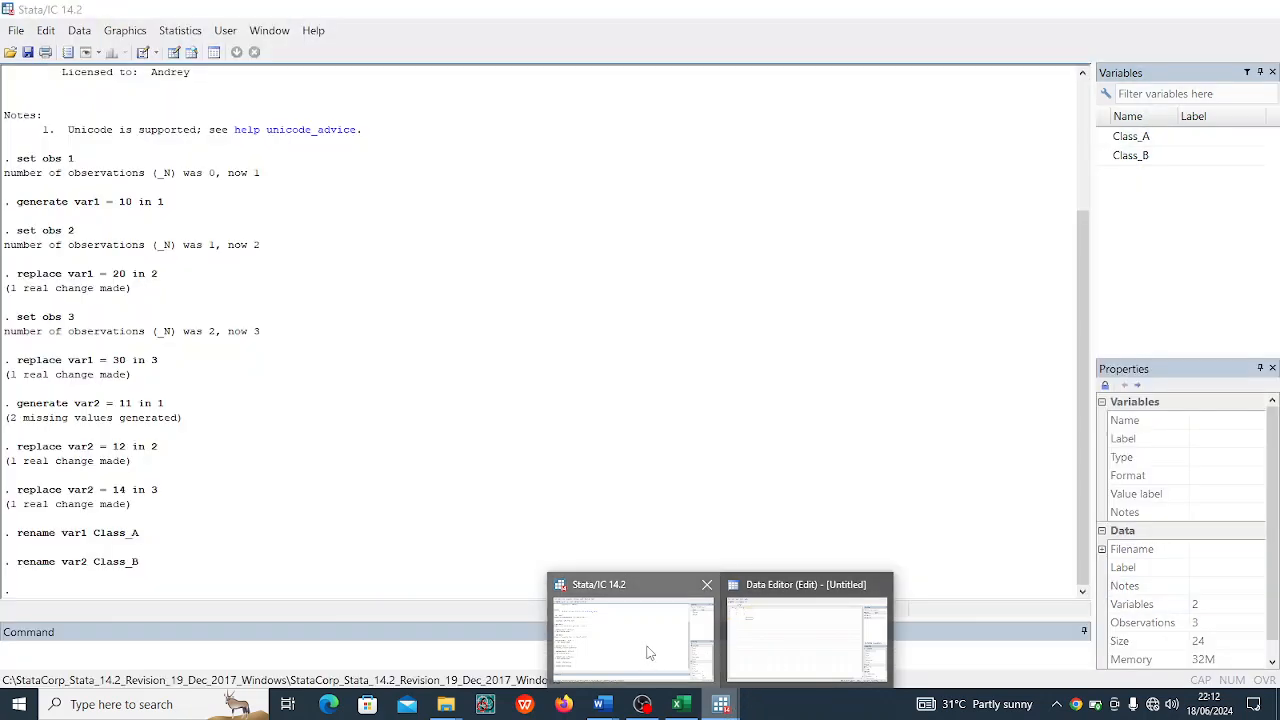
{"action": "left_click", "coordinate": [649, 651]}
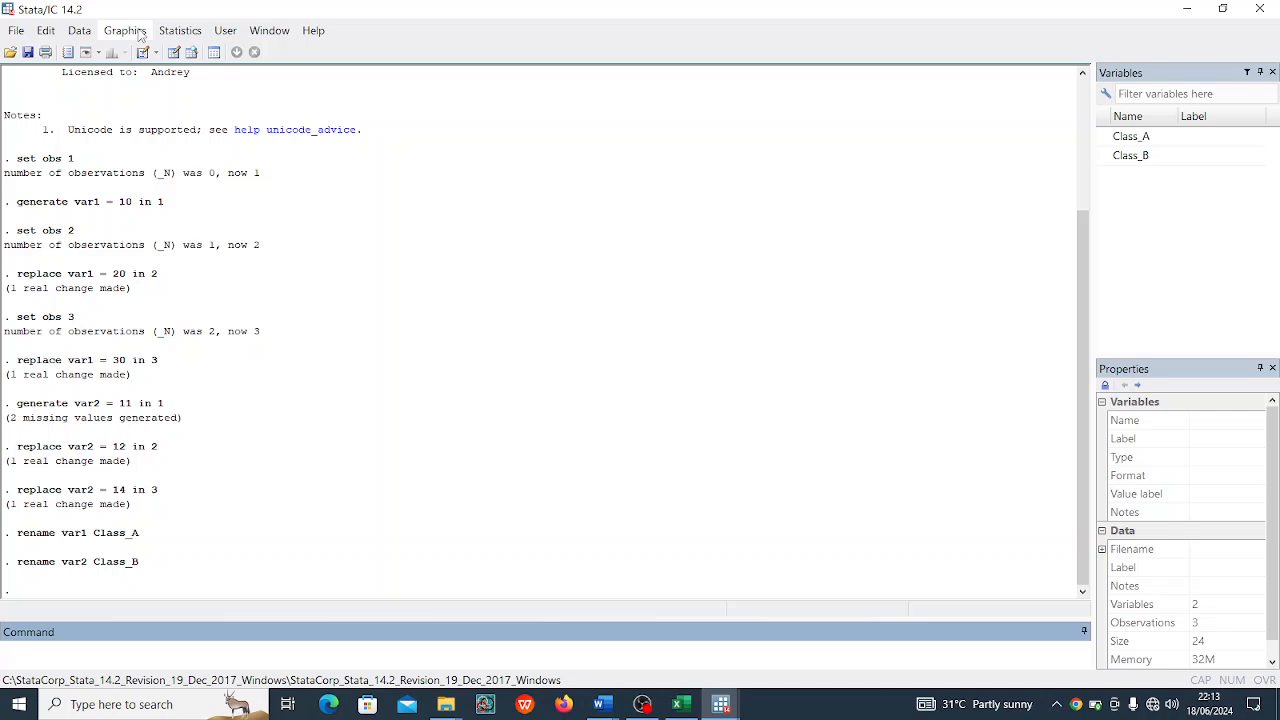
{"action": "left_click", "coordinate": [182, 32]}
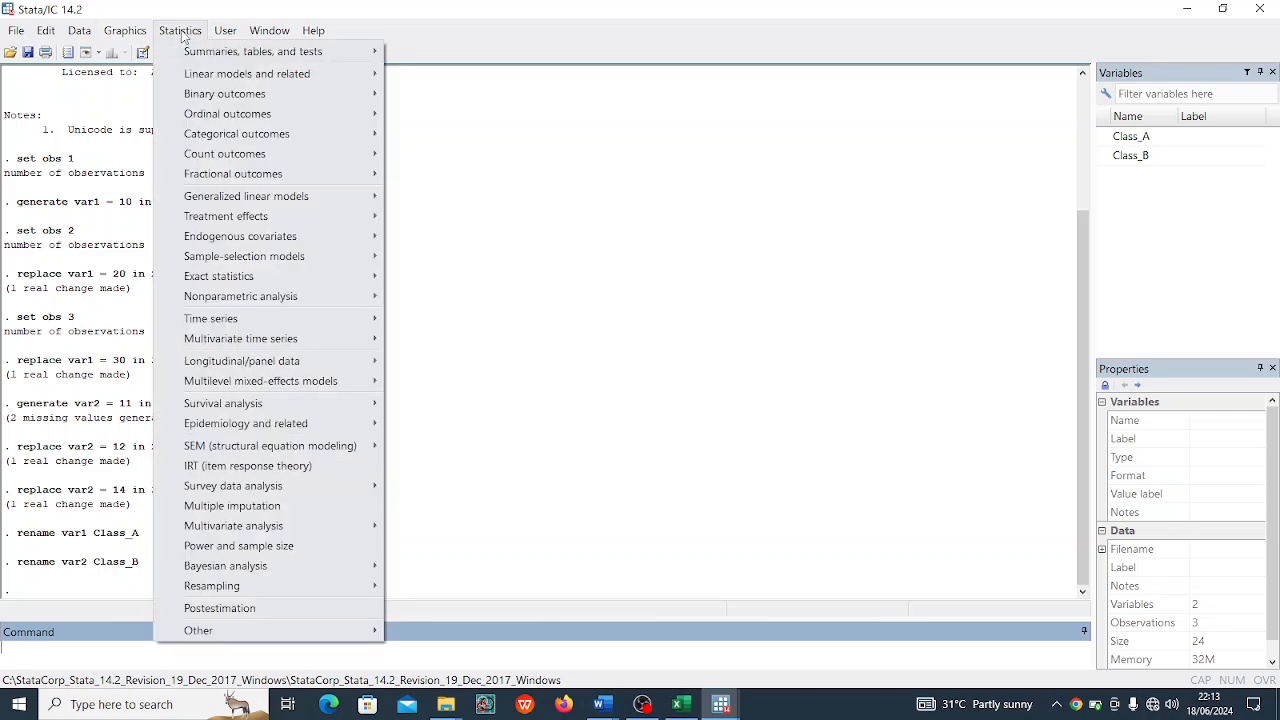
{"action": "left_click", "coordinate": [180, 32]}
Step: Create a vertical bar chart using the graph of frequencies within categories, after comparing it with the summary statistics option
{"action": "left_click", "coordinate": [126, 32]}
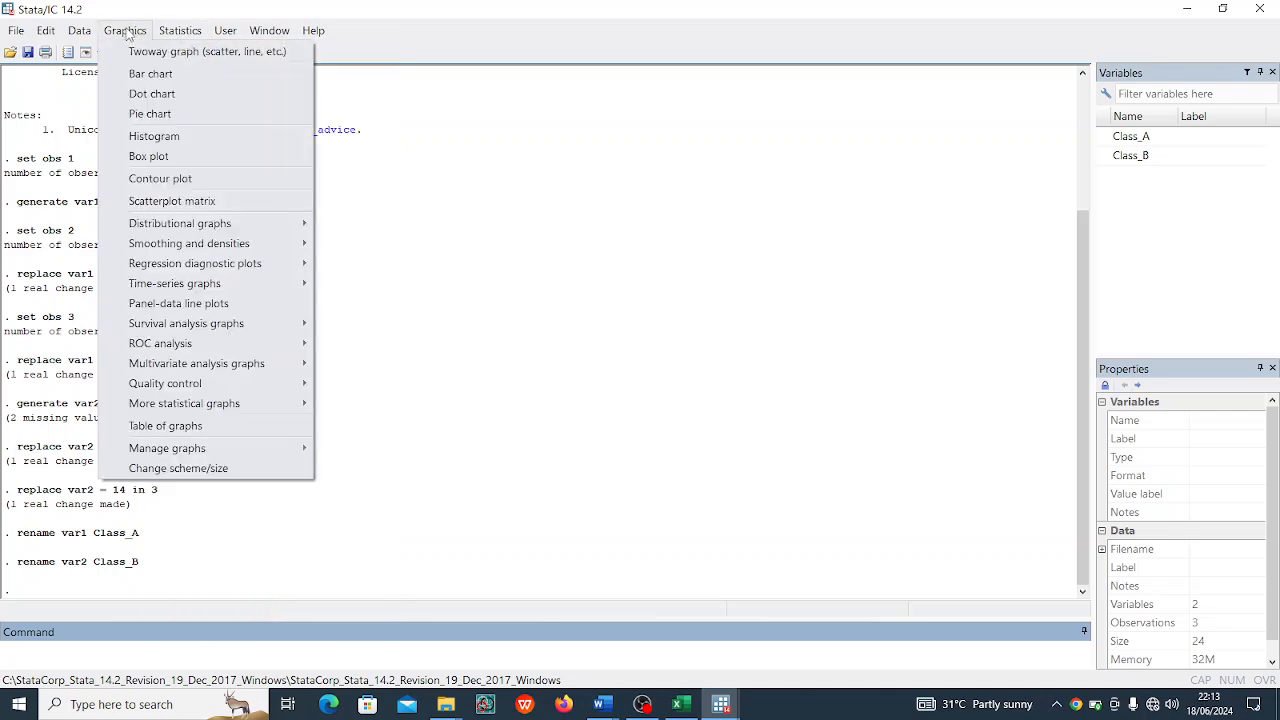
{"action": "left_click", "coordinate": [158, 75]}
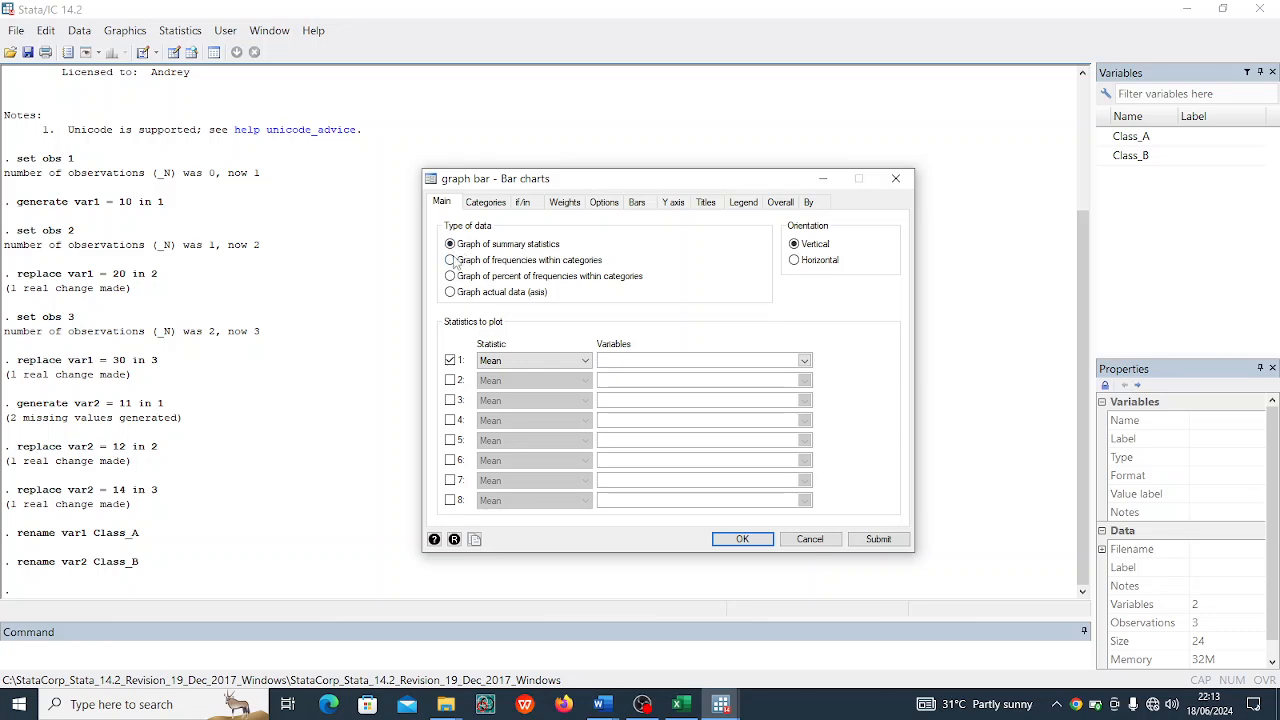
{"action": "left_click", "coordinate": [451, 260]}
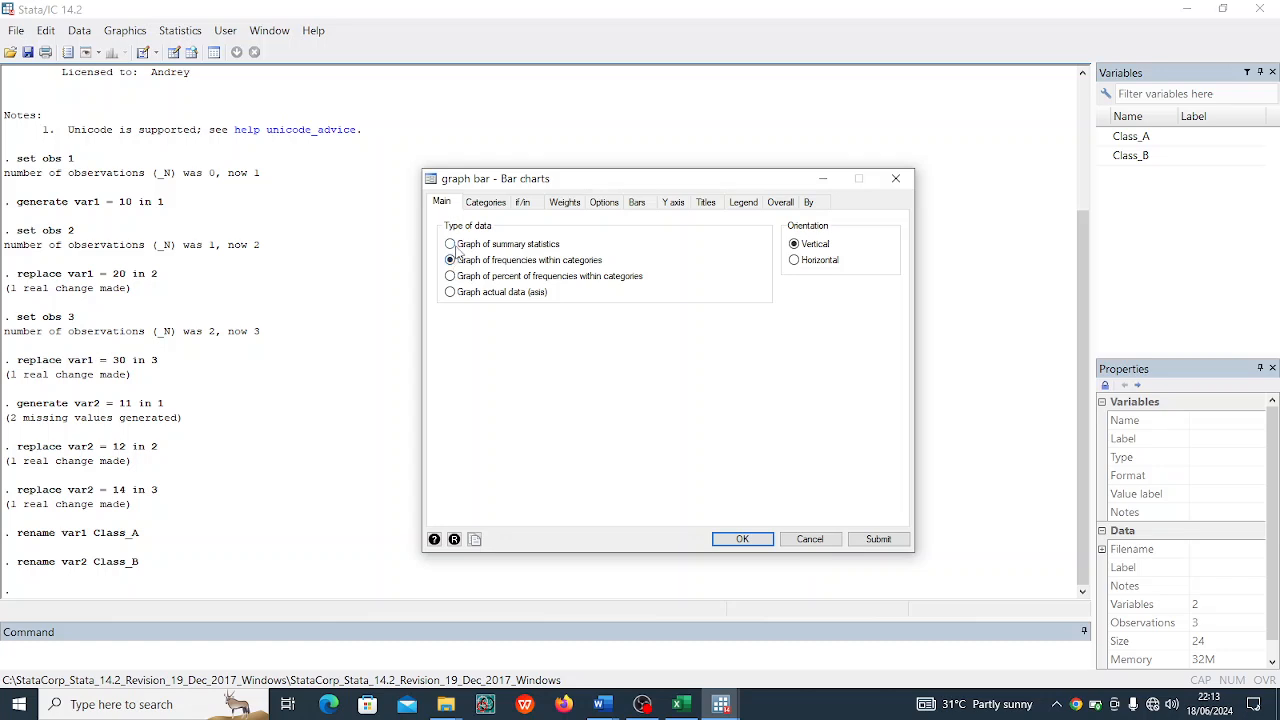
{"action": "left_click", "coordinate": [452, 246]}
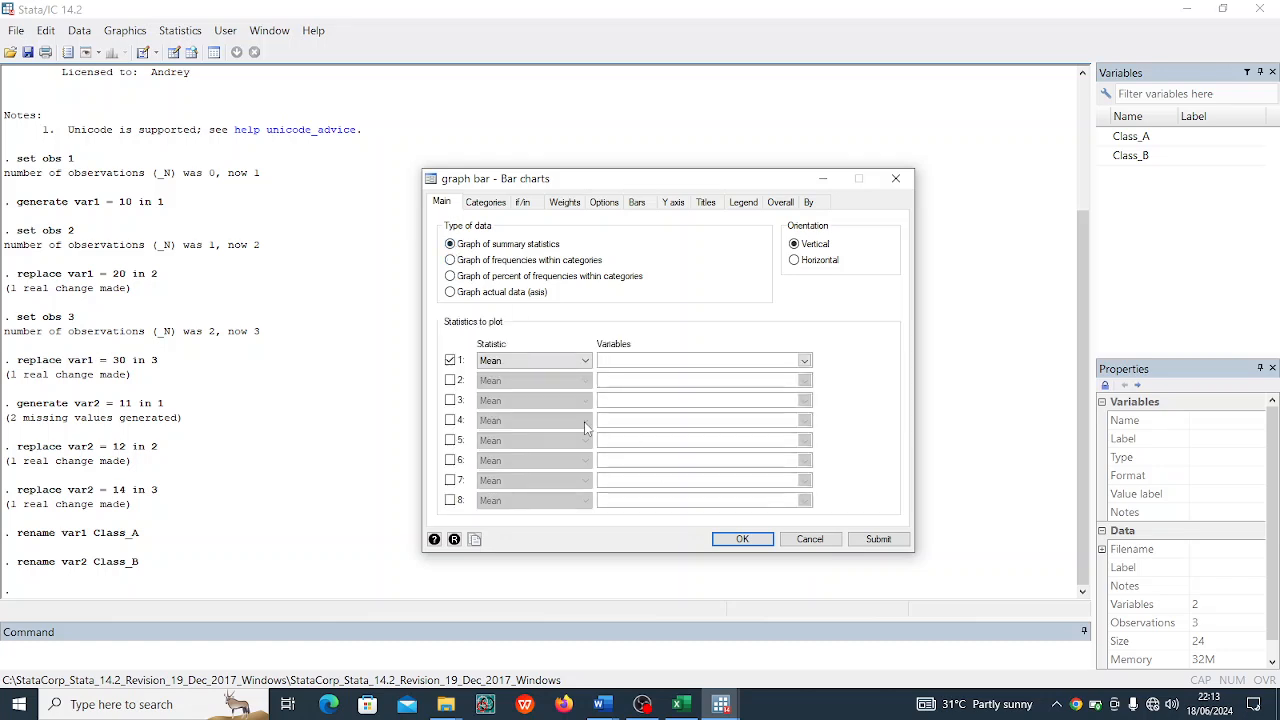
{"action": "left_click", "coordinate": [452, 261]}
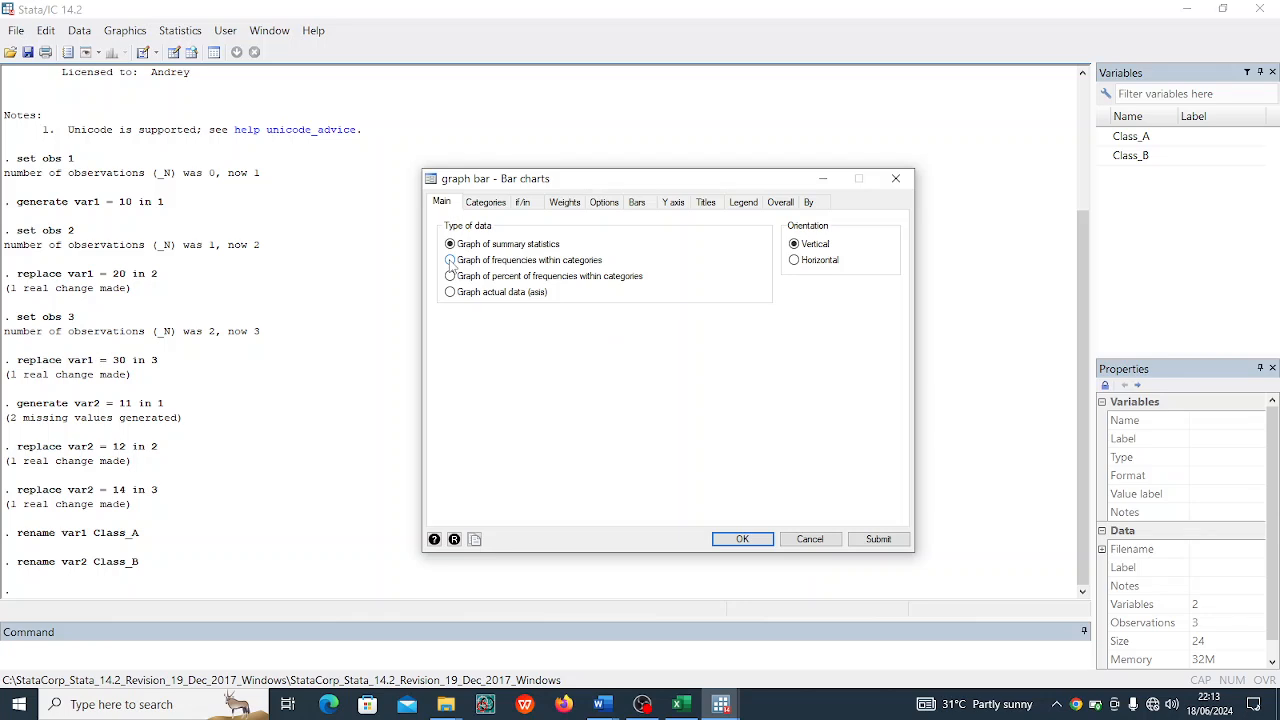
{"action": "left_click", "coordinate": [757, 543]}
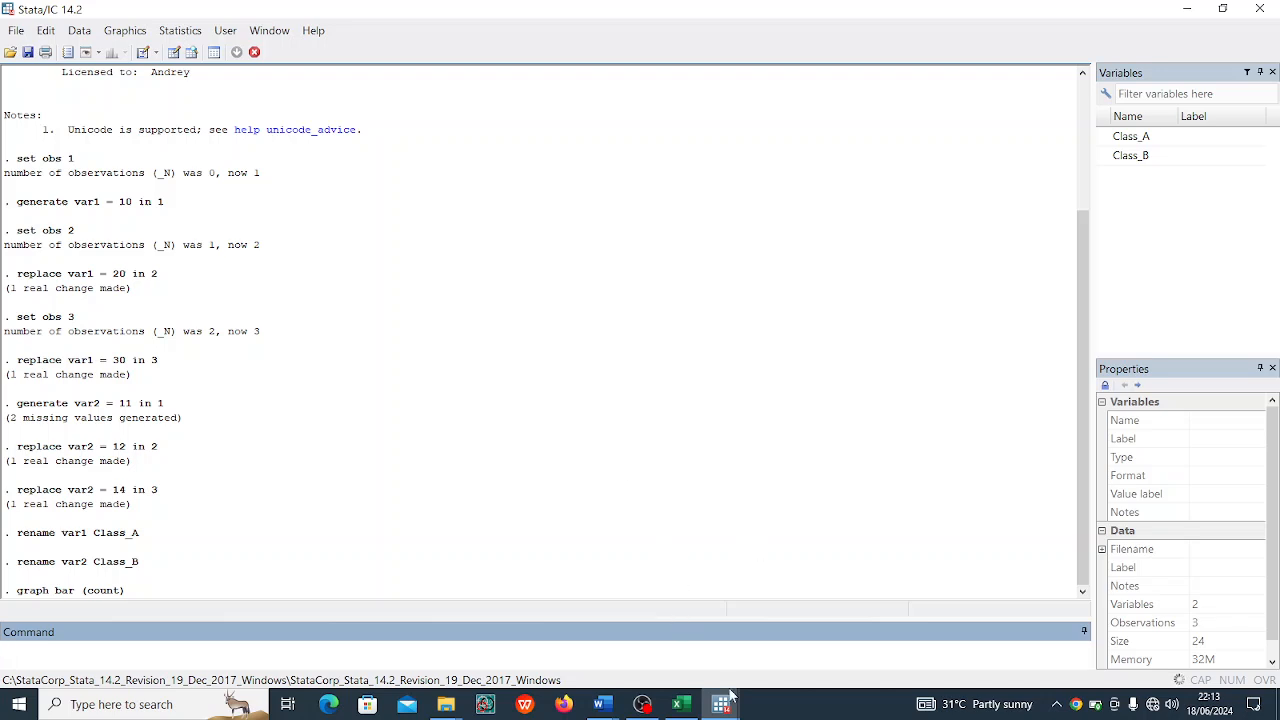
Step: Narrow the graph window slightly, examine the frequency bar chart and close the graph
{"action": "mouse_move", "coordinate": [716, 704]}
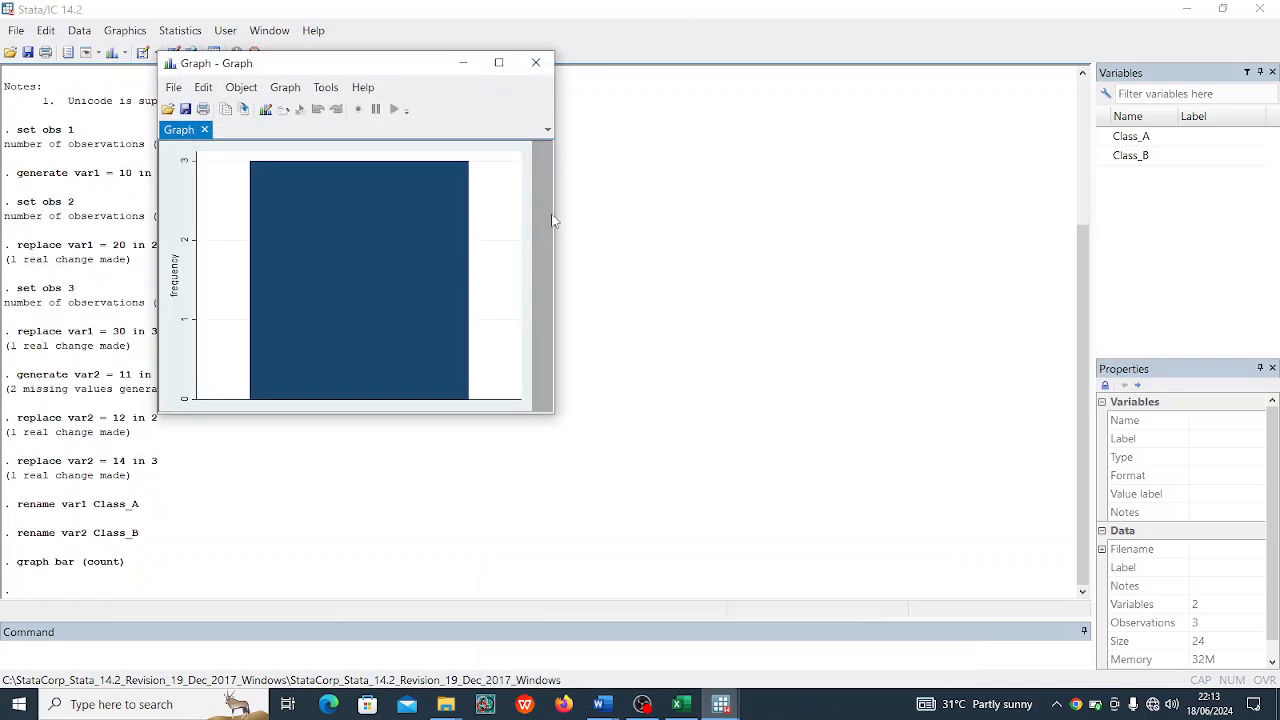
{"action": "left_click_drag", "start_coordinate": [557, 211], "coordinate": [546, 236]}
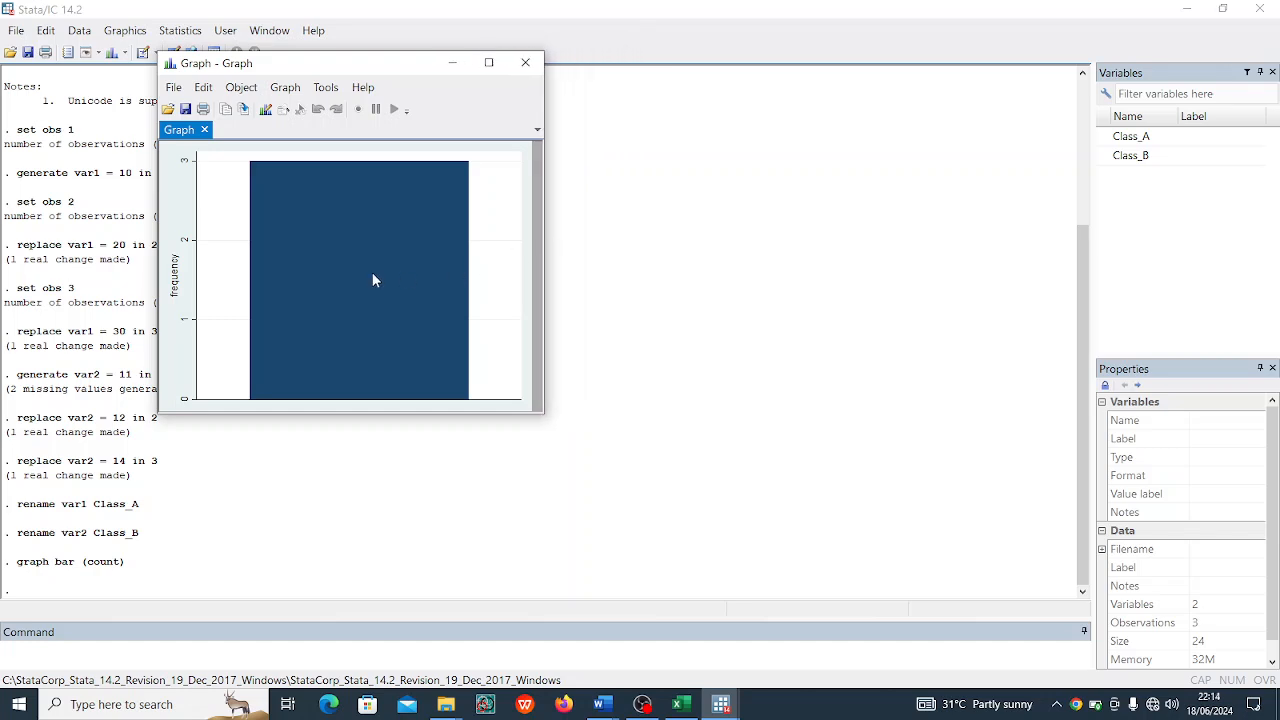
{"action": "left_click", "coordinate": [525, 62]}
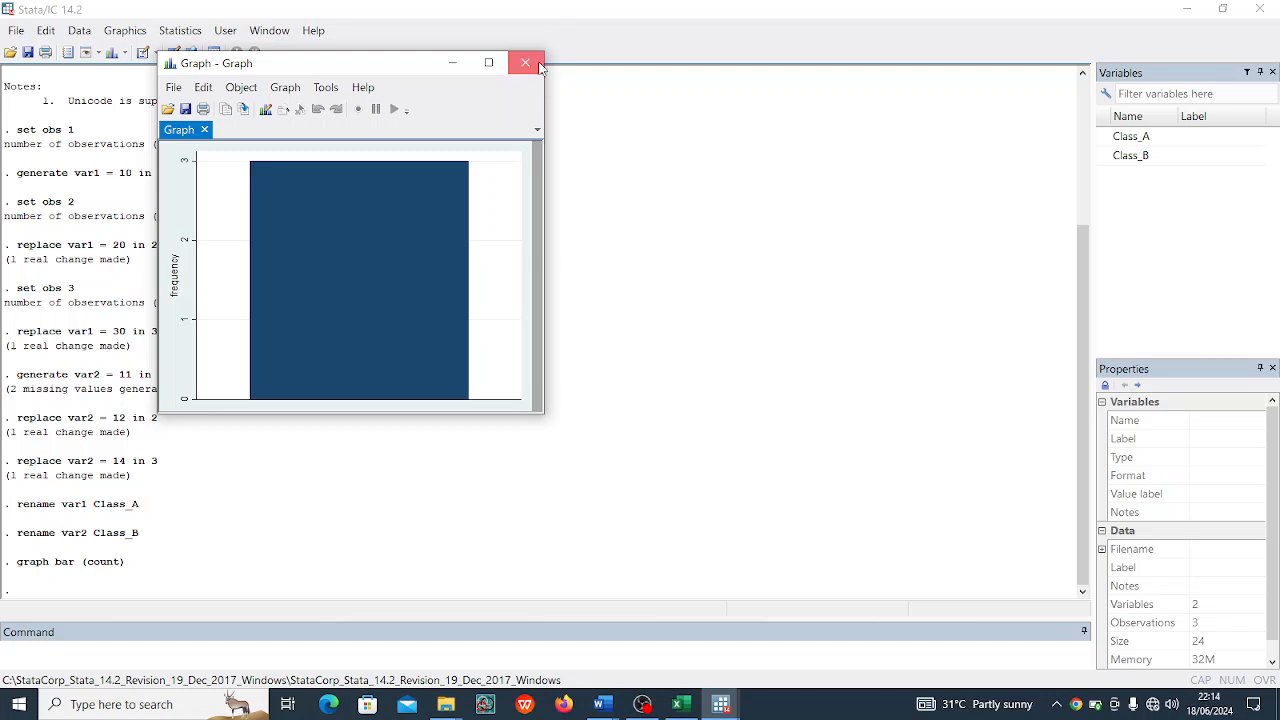
{"action": "left_click", "coordinate": [138, 31]}
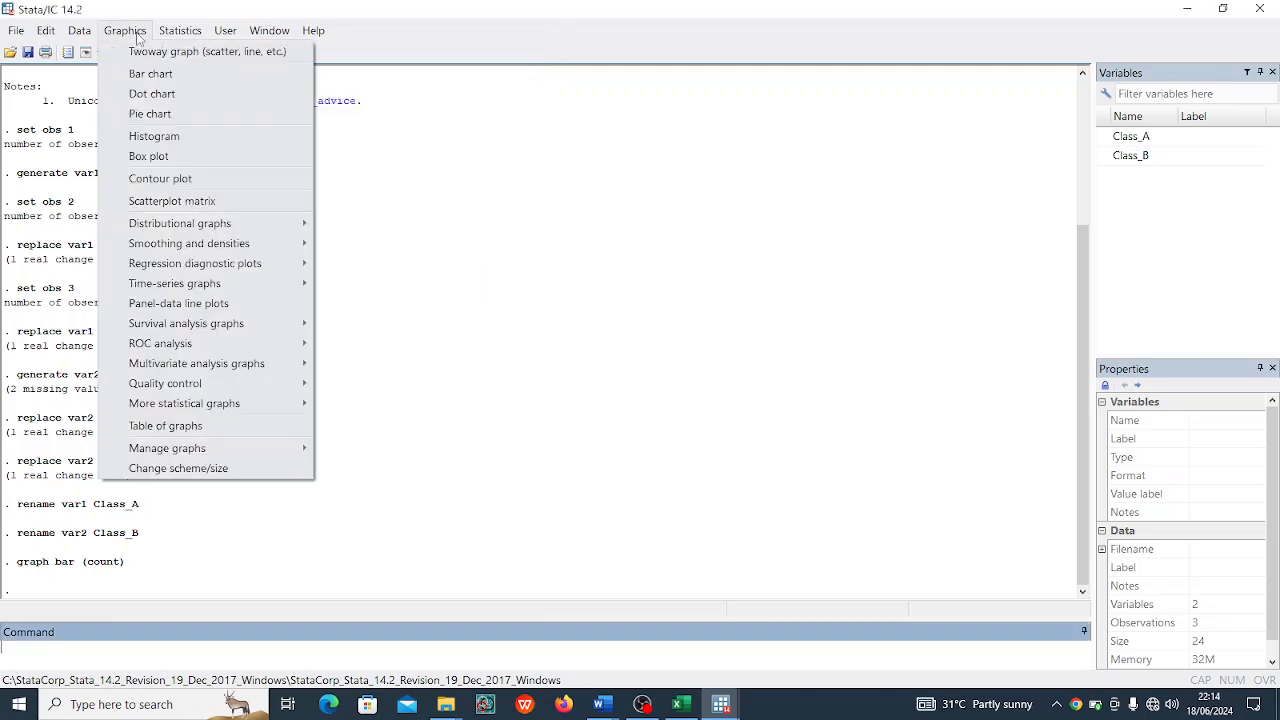
{"action": "left_click", "coordinate": [260, 53]}
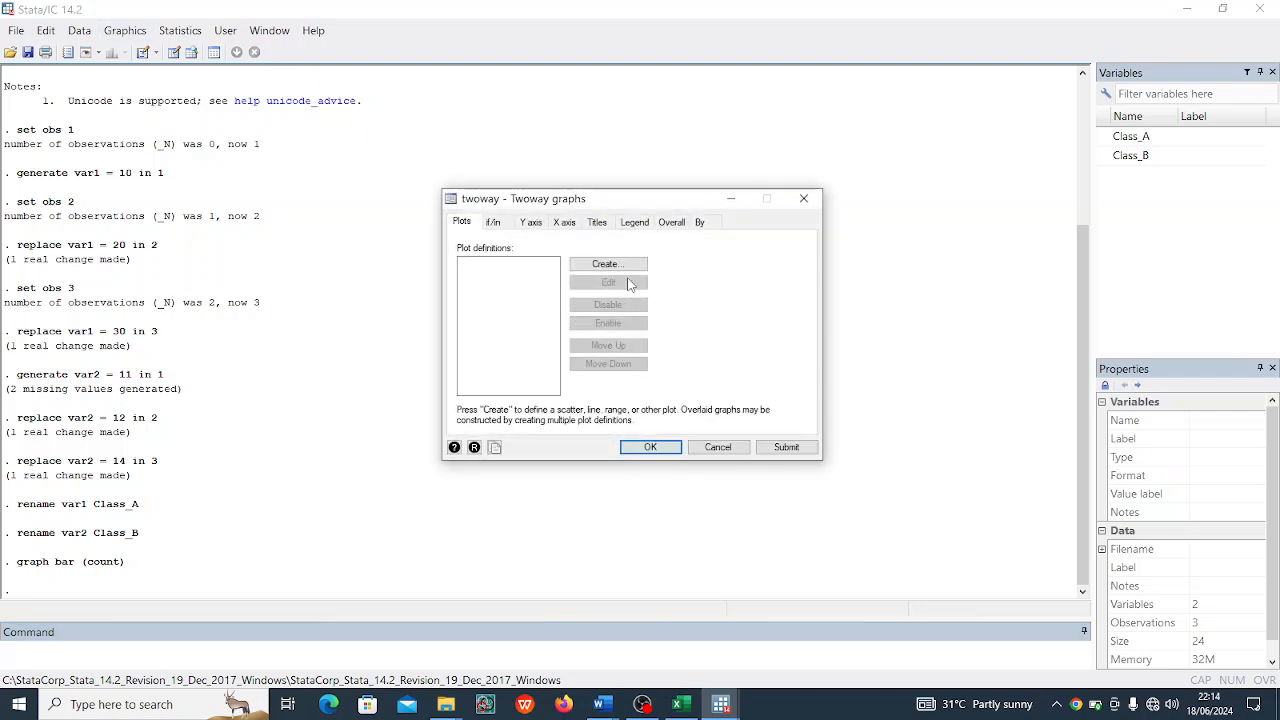
{"action": "left_click", "coordinate": [806, 200]}
Step: Start a new vertical bar chart with the graph of frequencies within categories, after comparing it with the summary statistics option
{"action": "left_click", "coordinate": [143, 33]}
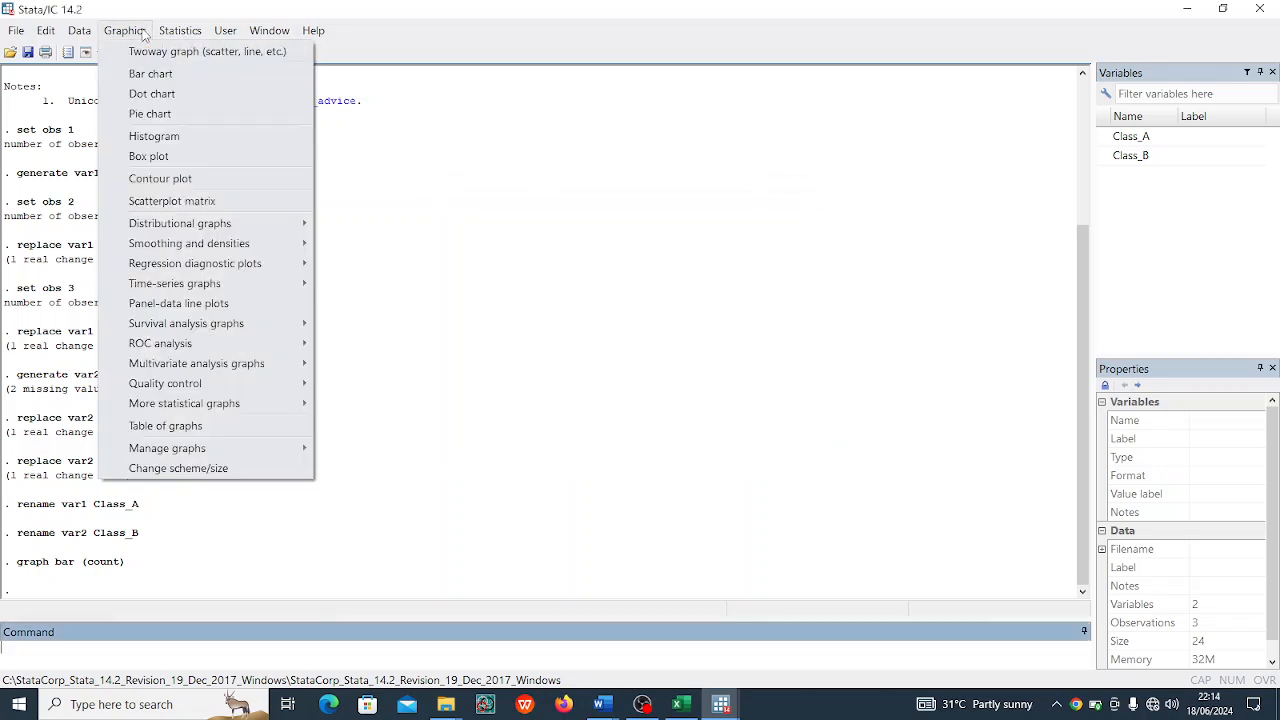
{"action": "left_click", "coordinate": [226, 75]}
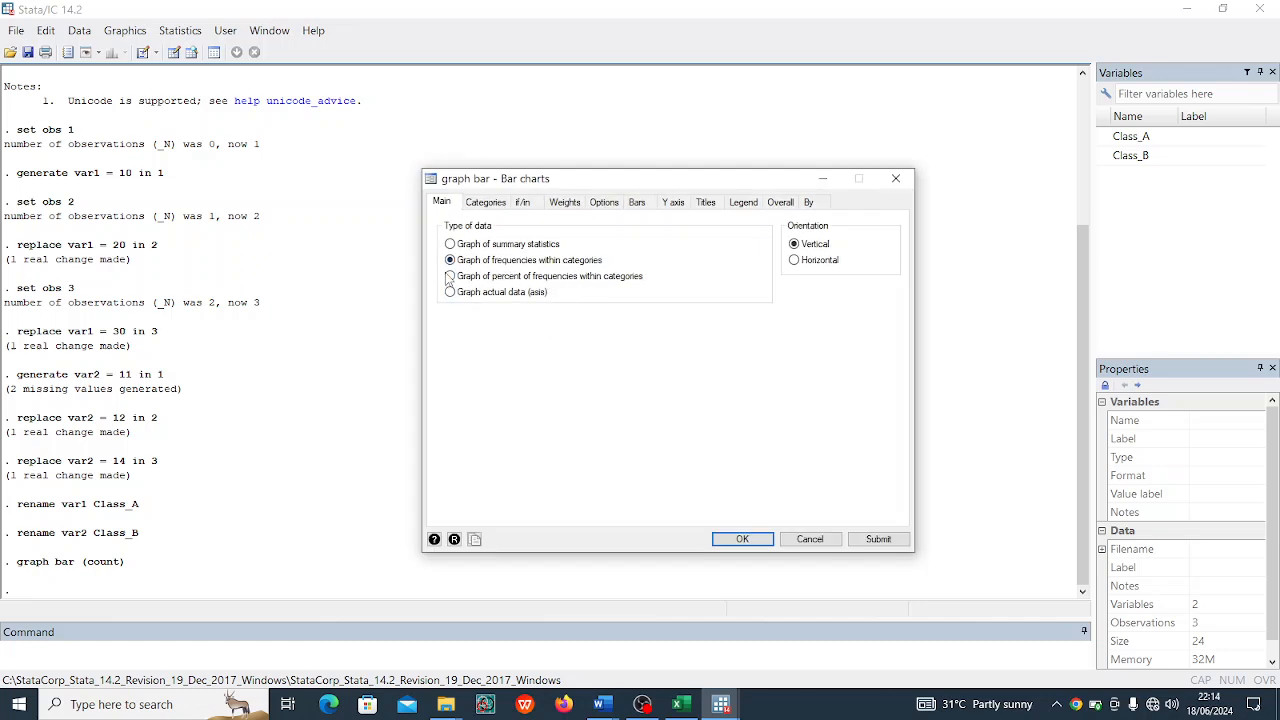
{"action": "left_click", "coordinate": [488, 203]}
{"action": "left_click", "coordinate": [444, 203]}
{"action": "left_click", "coordinate": [451, 245]}
{"action": "left_click", "coordinate": [450, 260]}
Step: Group the bar chart by Class_A as Group 1 and Class_B as Group 2, and generate the chart
{"action": "left_click", "coordinate": [488, 204]}
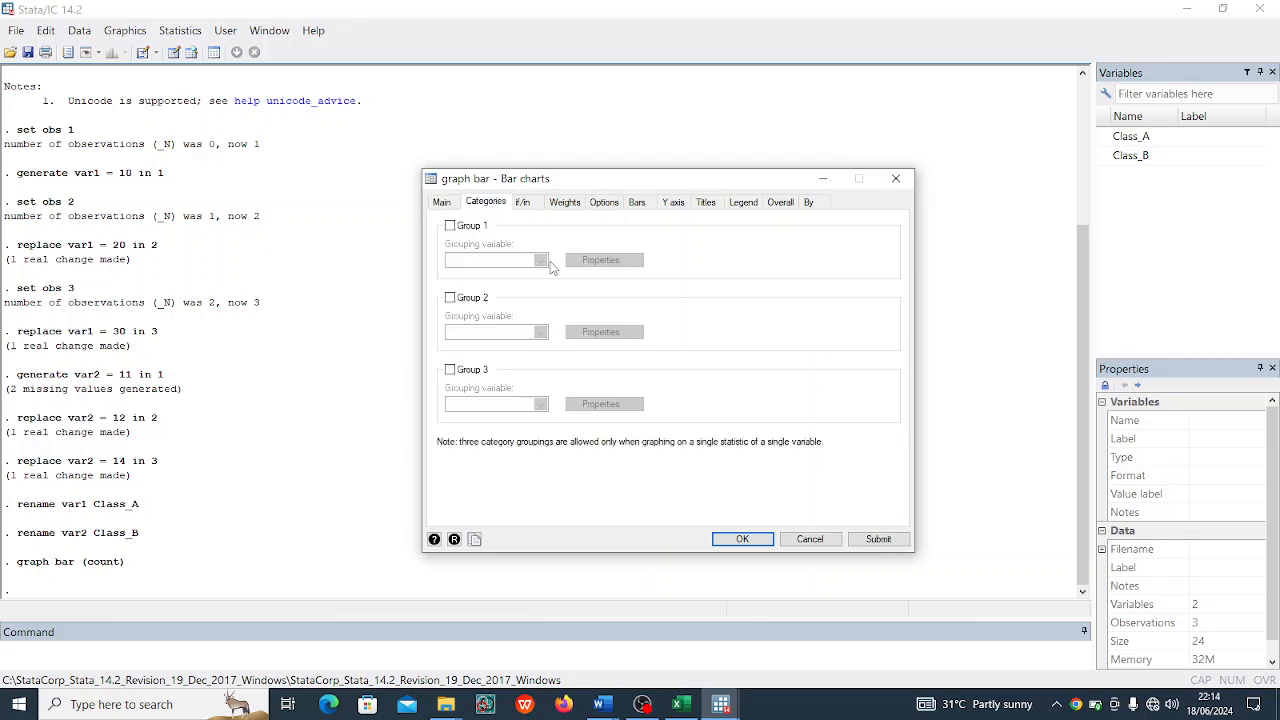
{"action": "left_click", "coordinate": [450, 226]}
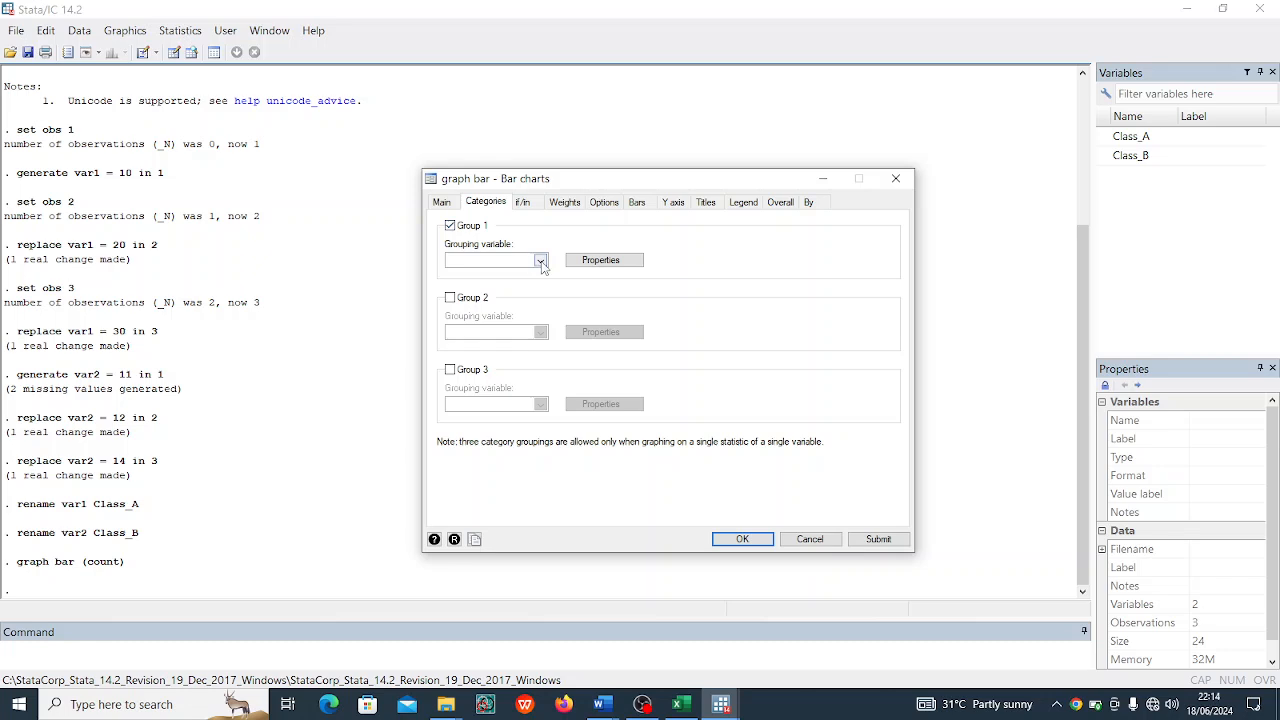
{"action": "left_click", "coordinate": [540, 260]}
{"action": "left_click", "coordinate": [538, 274]}
{"action": "left_click", "coordinate": [450, 298]}
{"action": "left_click", "coordinate": [540, 332]}
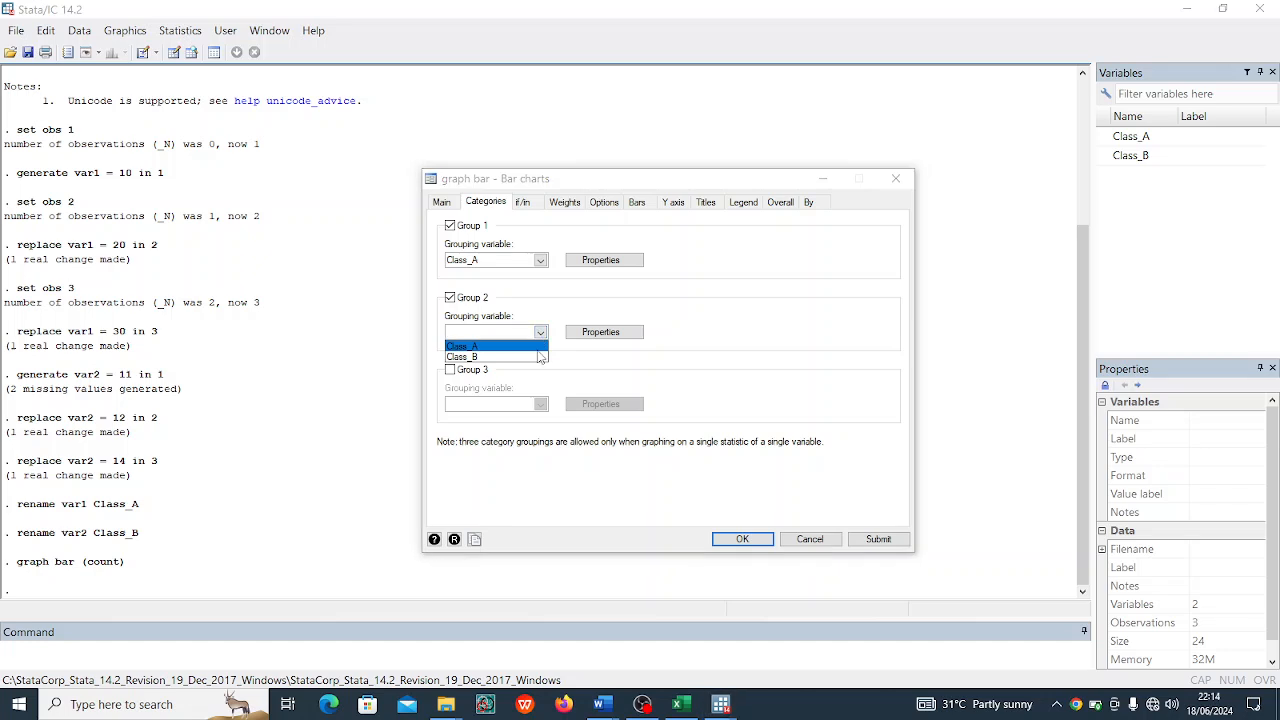
{"action": "left_click", "coordinate": [538, 358]}
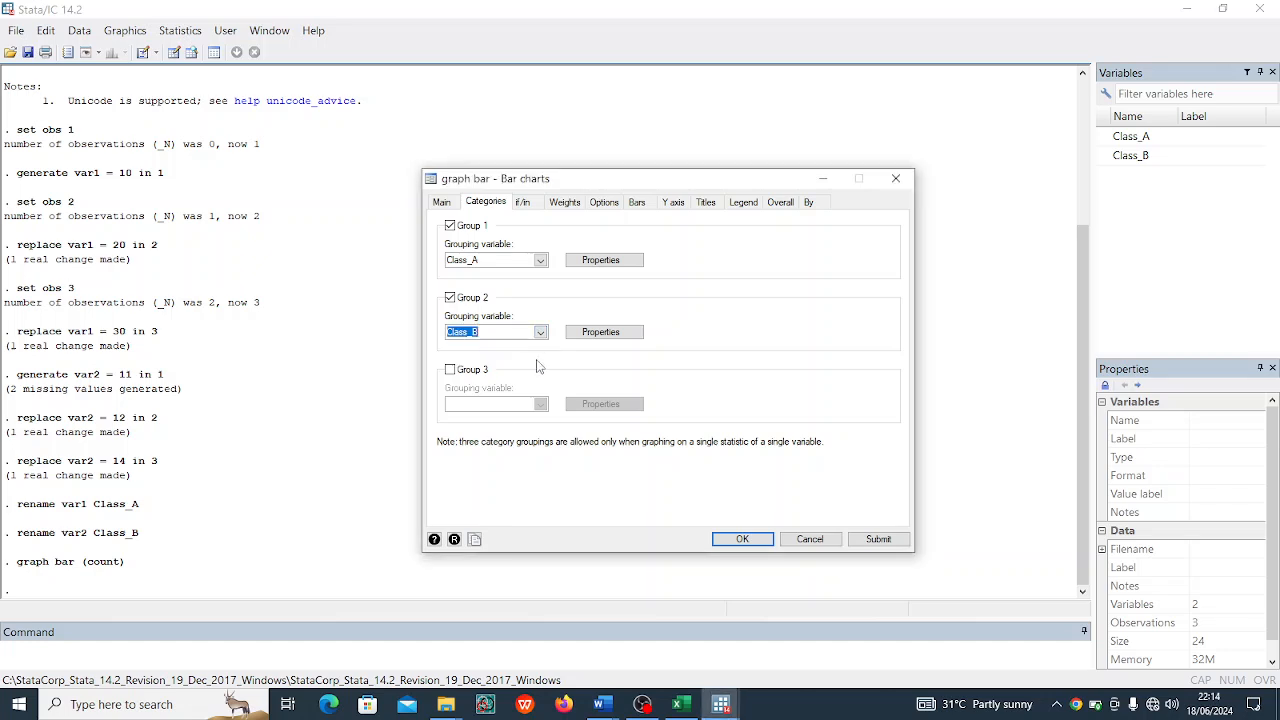
{"action": "left_click", "coordinate": [753, 544]}
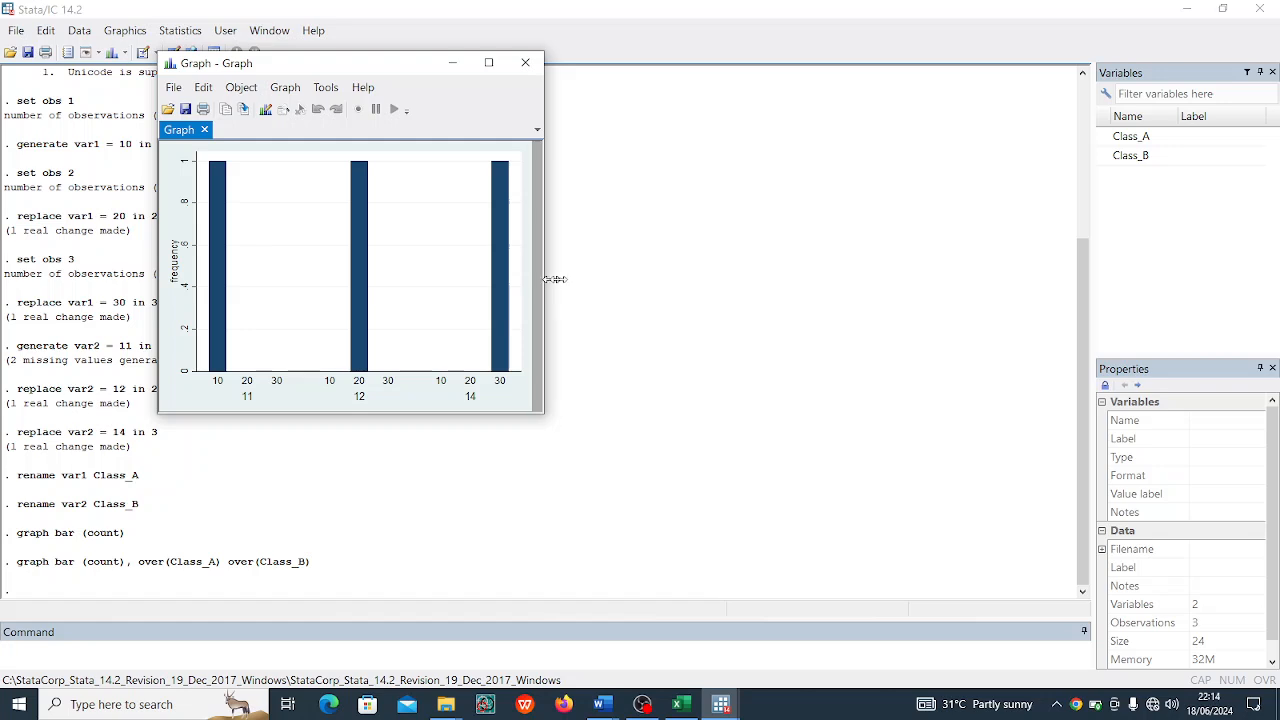
Step: Examine the bar chart grouped by Class_A and Class_B, close it and return to the main Stata window
{"action": "mouse_move", "coordinate": [543, 282]}
{"action": "left_mouse_down"}
{"action": "mouse_move", "coordinate": [660, 291]}
{"action": "mouse_move", "coordinate": [537, 288]}
{"action": "left_mouse_up"}
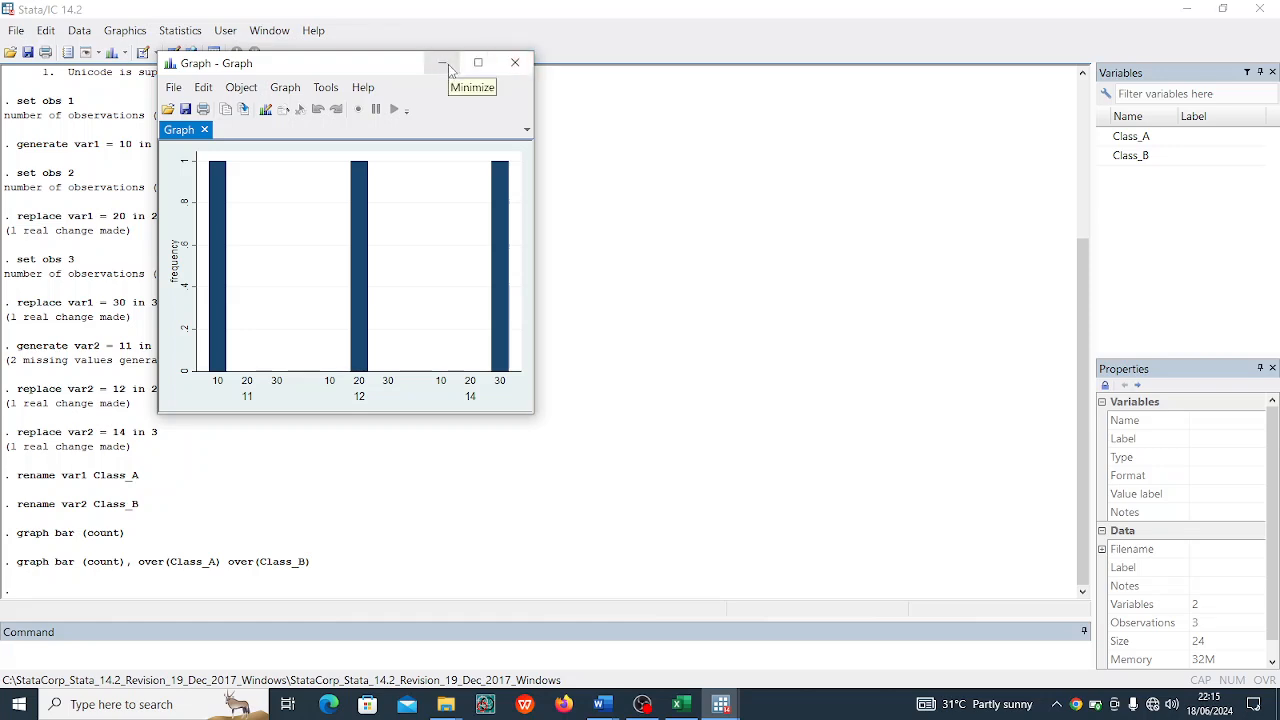
{"action": "left_click", "coordinate": [515, 64]}
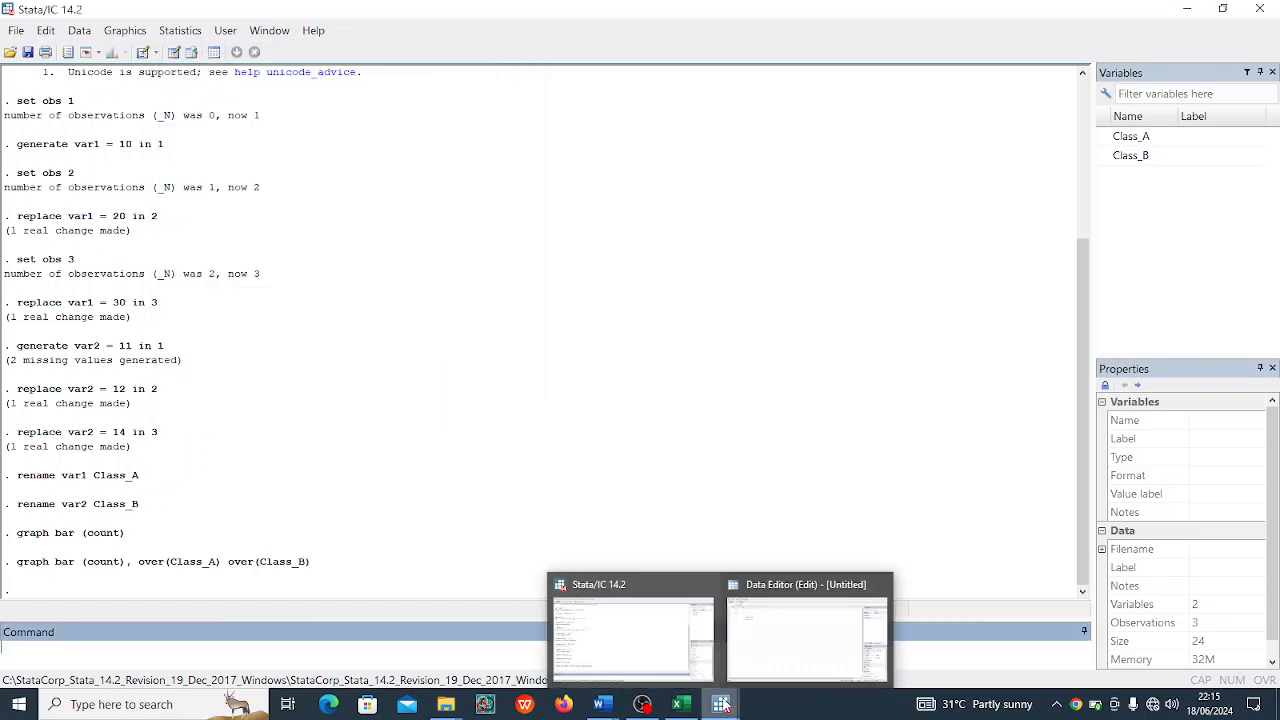
{"action": "mouse_move", "coordinate": [783, 668]}
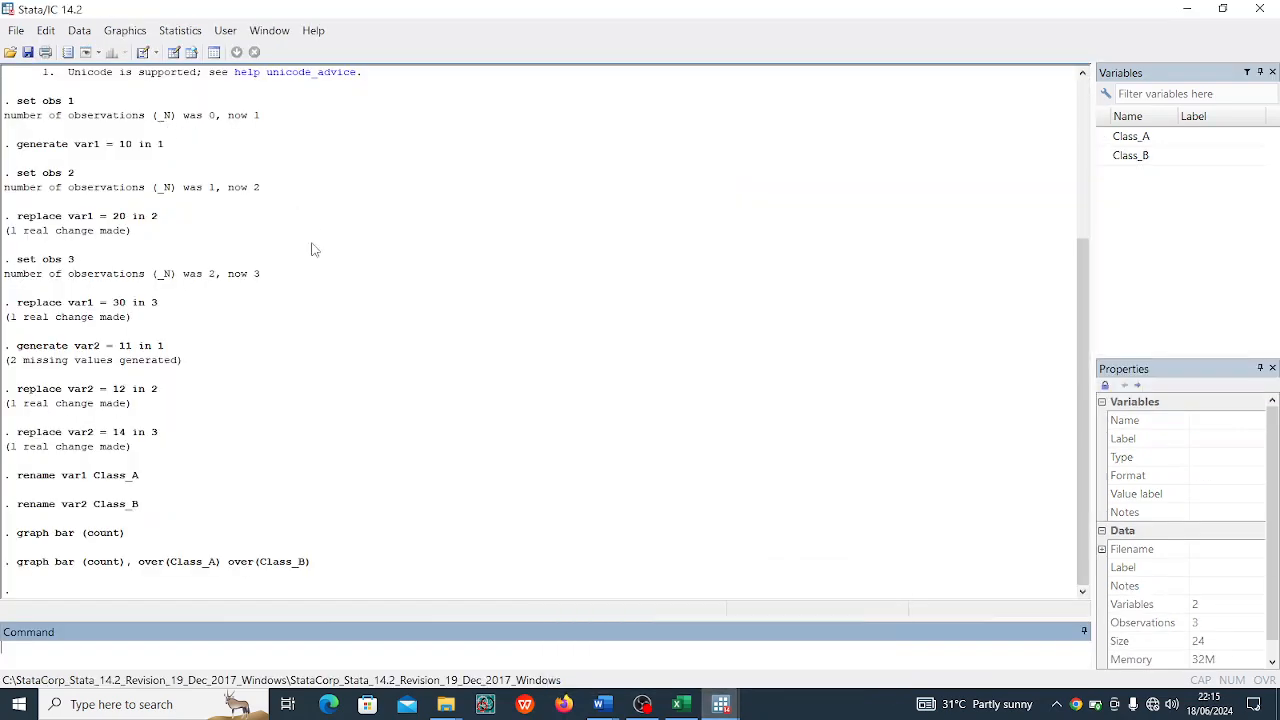
{"action": "mouse_move", "coordinate": [720, 706]}
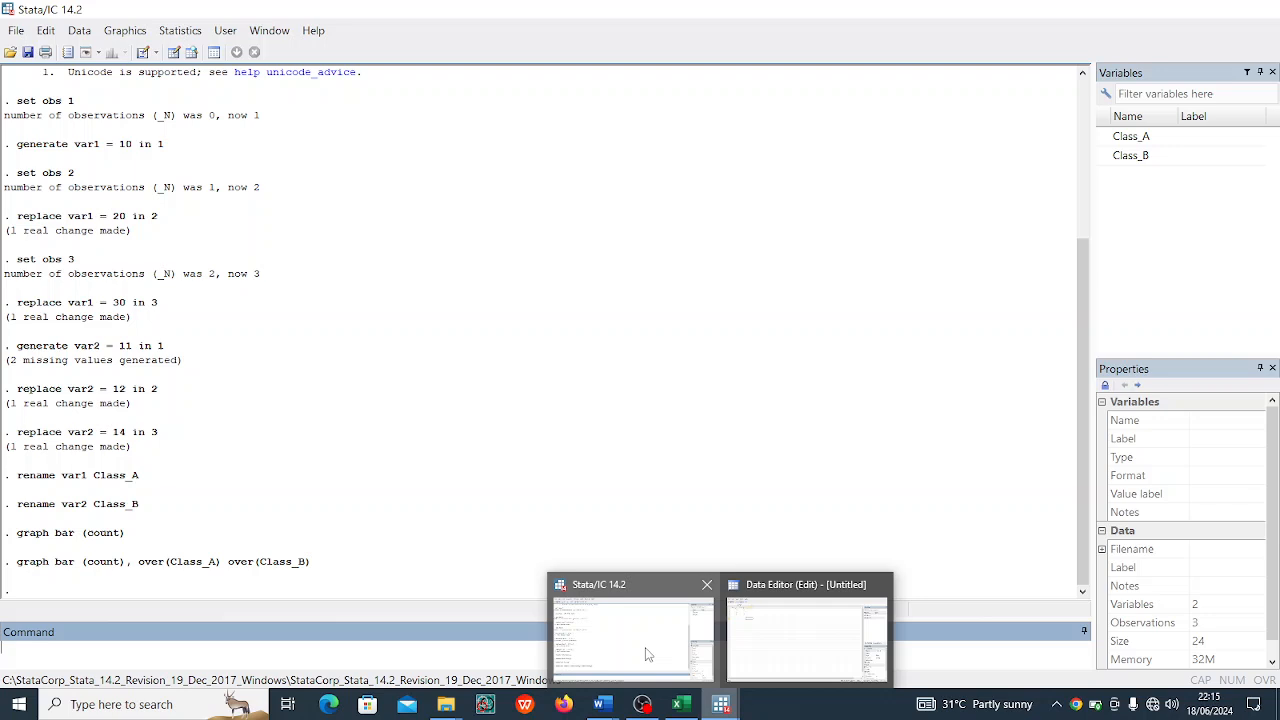
{"action": "left_click", "coordinate": [645, 648]}
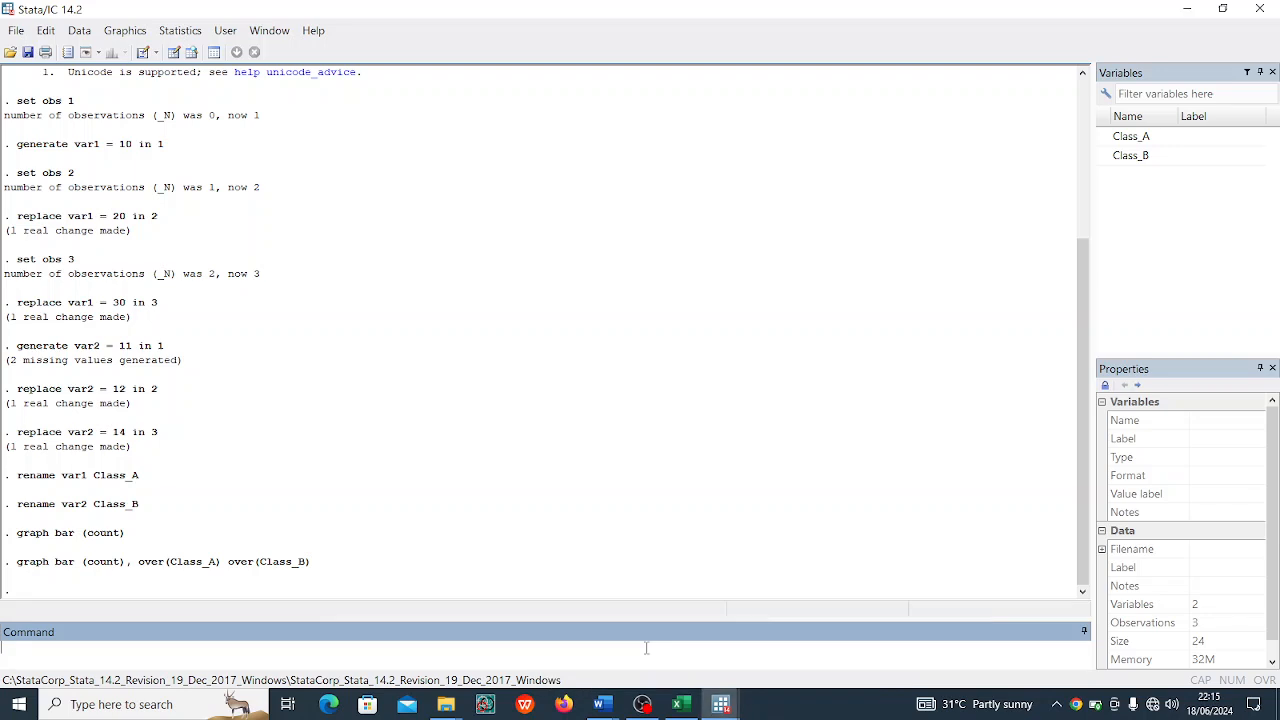
{"action": "left_click", "coordinate": [19, 36]}
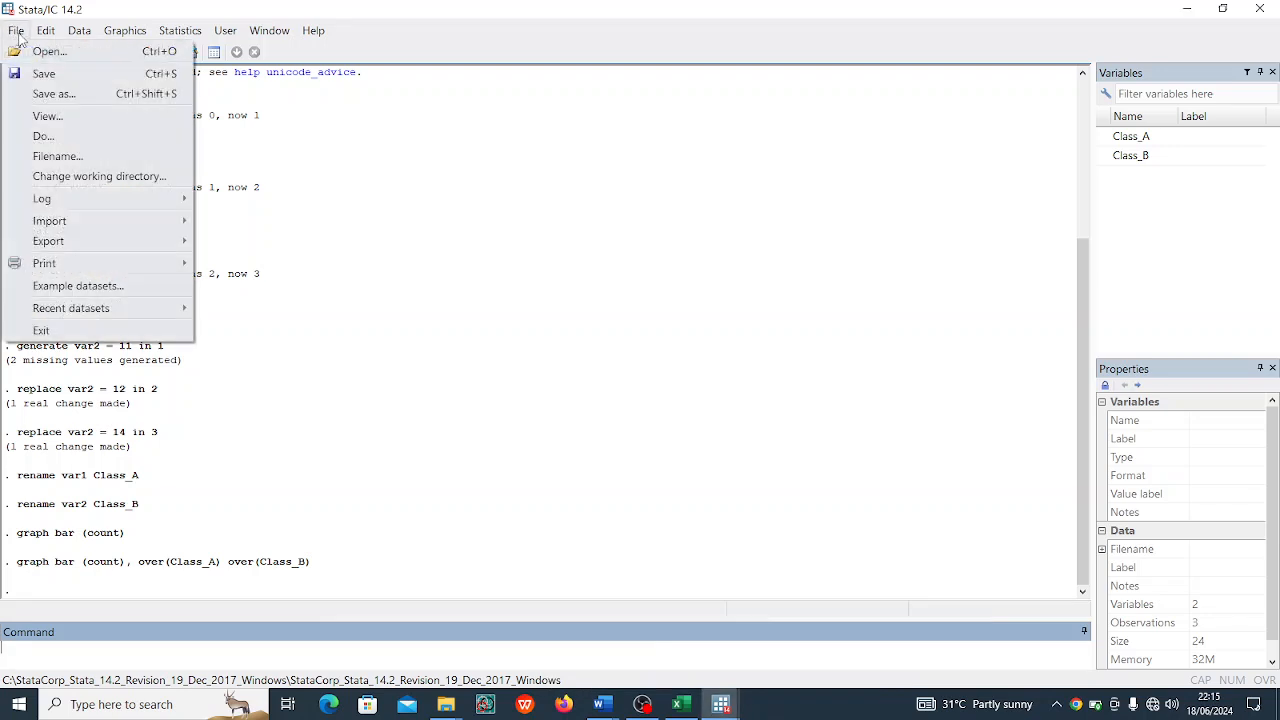
{"action": "left_click", "coordinate": [118, 51]}
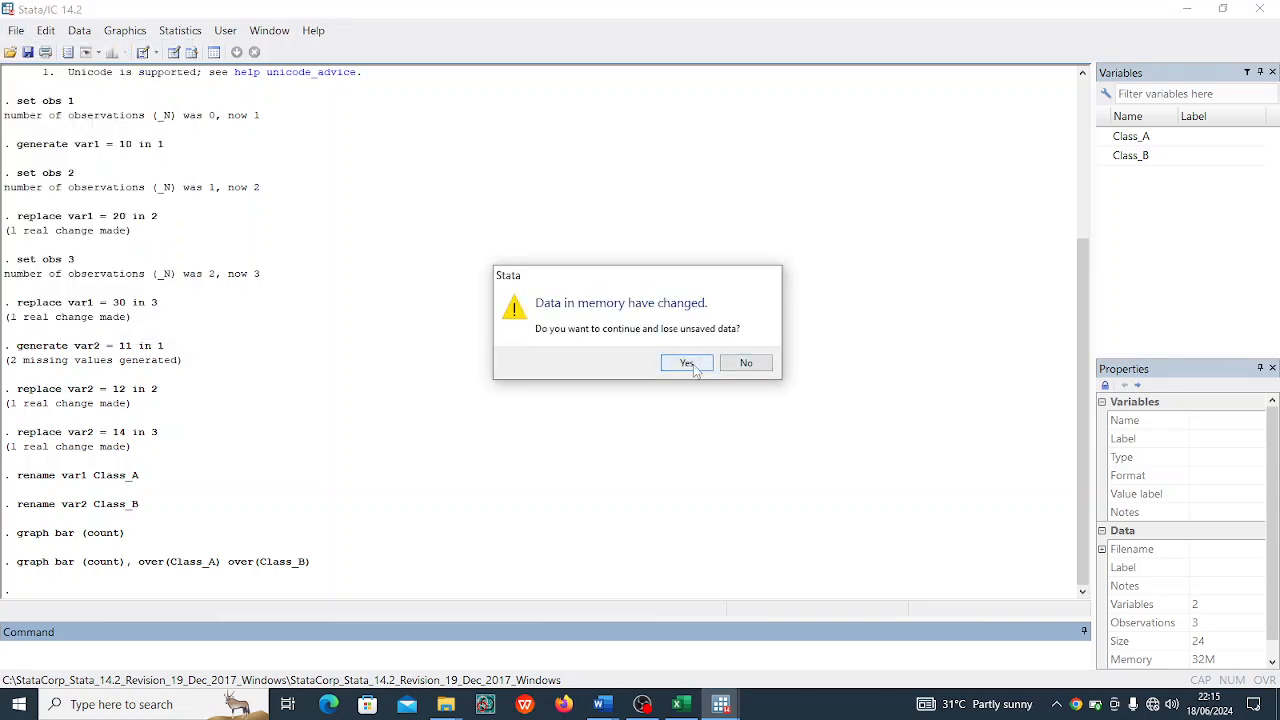
{"action": "left_click", "coordinate": [745, 364]}
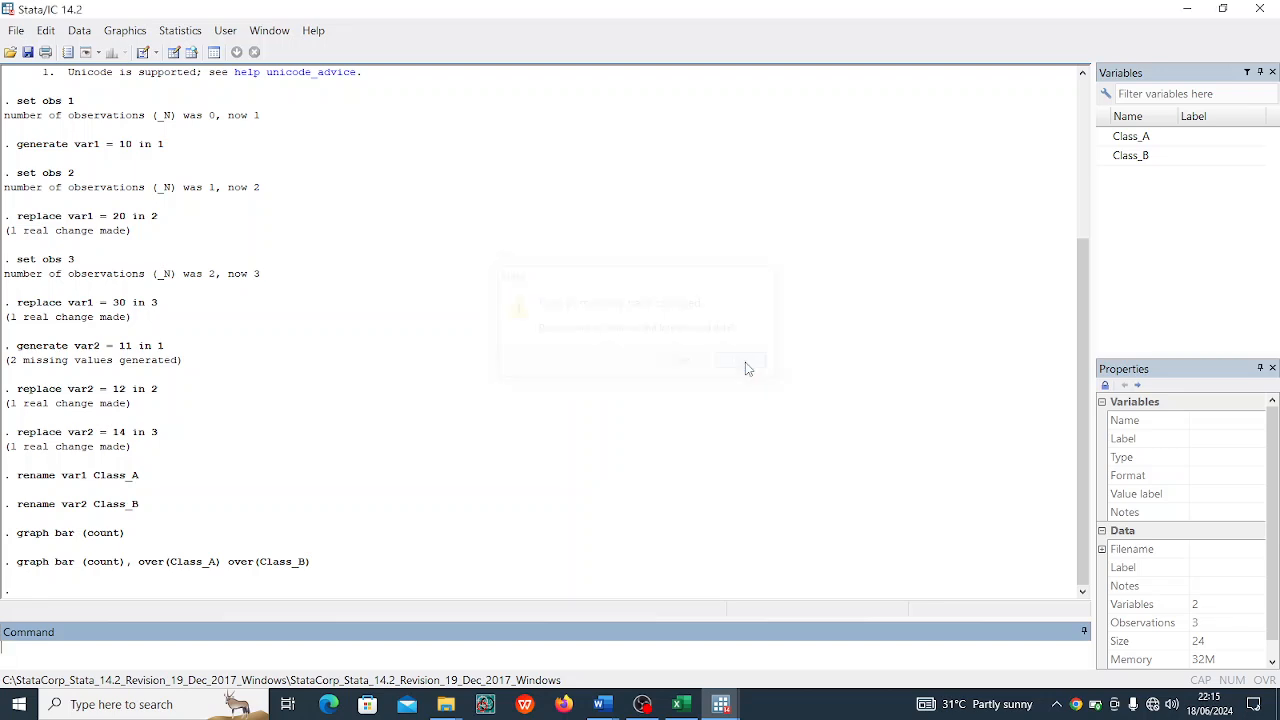
Step: Open the dataset New FB engagement.dta from the Documents folder, discarding the unsaved class data
{"action": "left_click", "coordinate": [16, 30]}
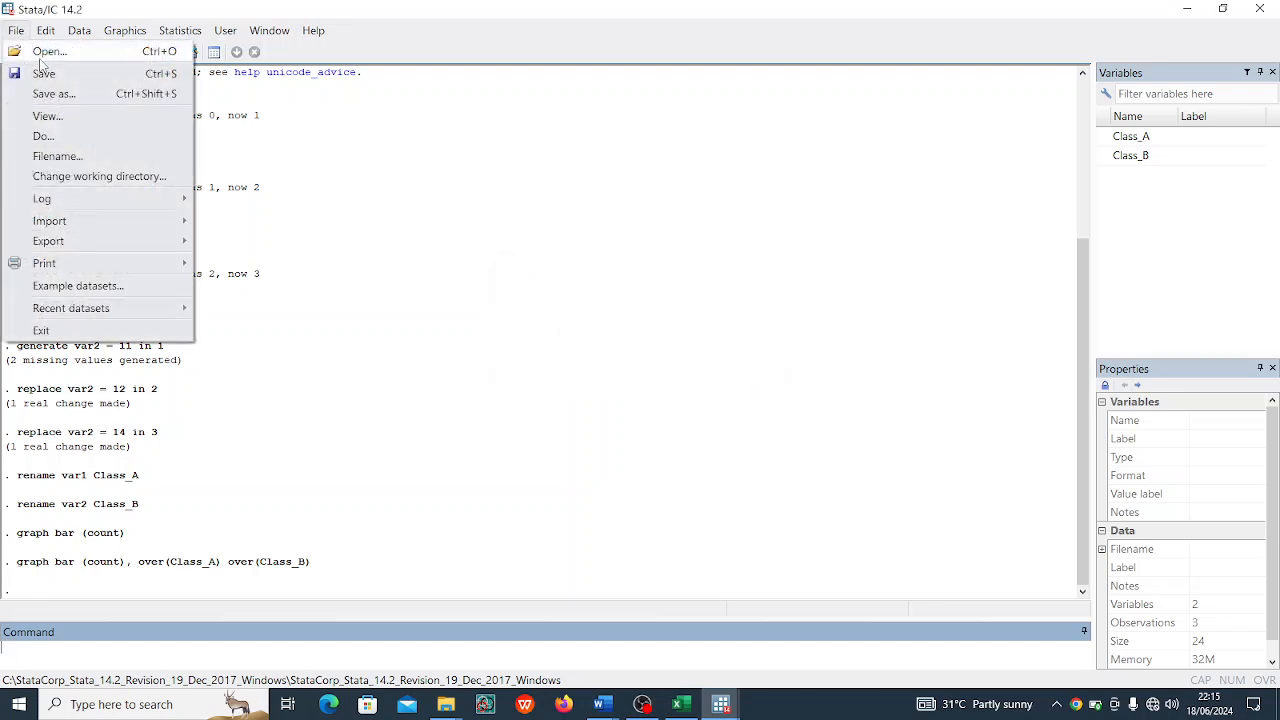
{"action": "left_click", "coordinate": [45, 59]}
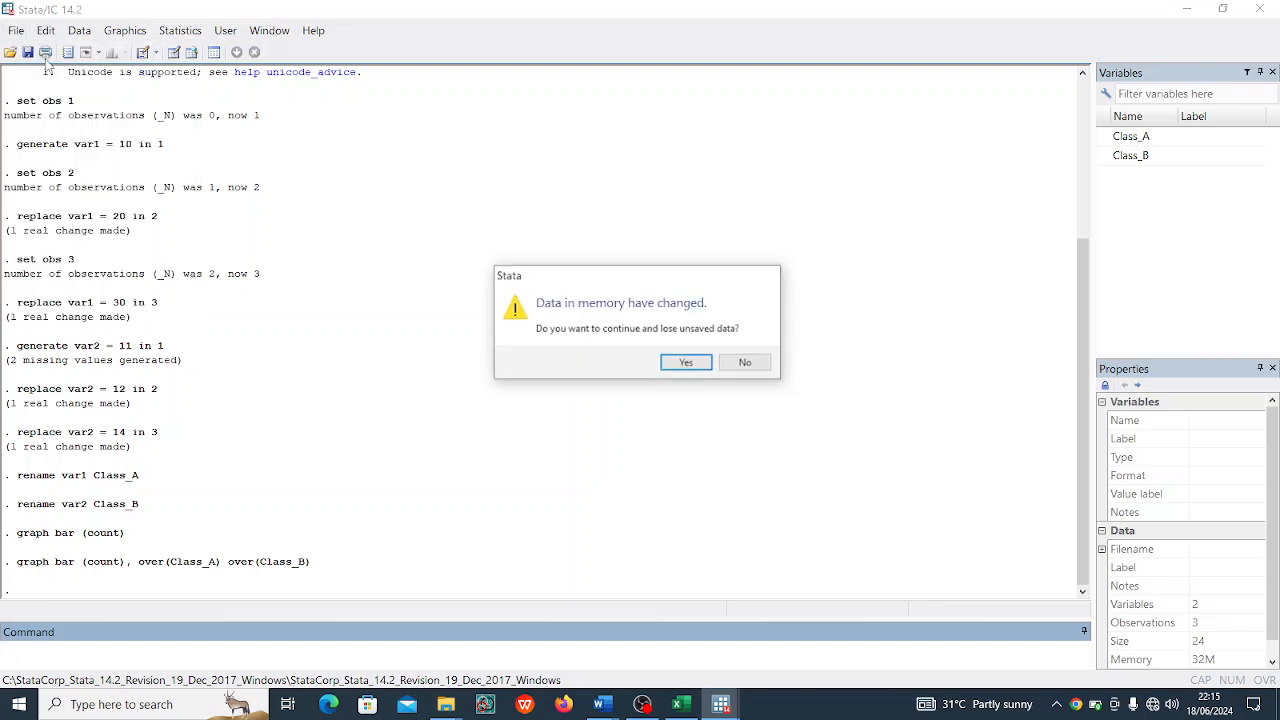
{"action": "left_click", "coordinate": [686, 364]}
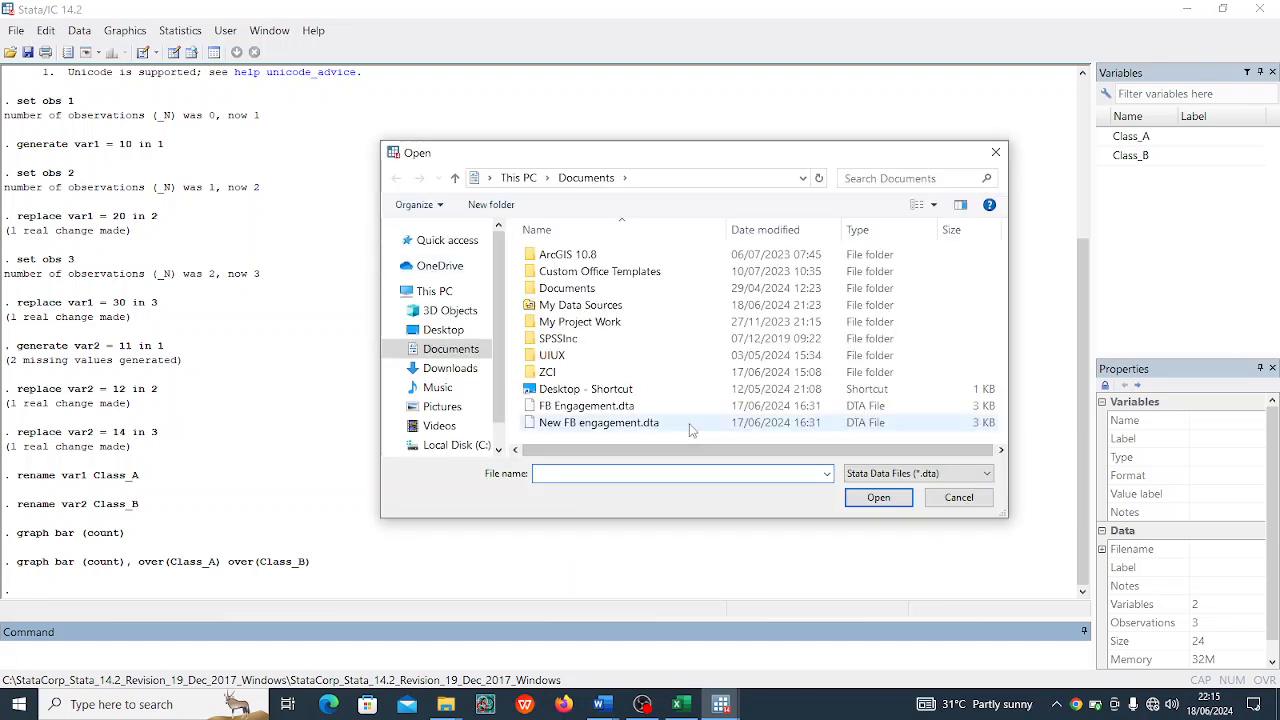
{"action": "left_click", "coordinate": [712, 428]}
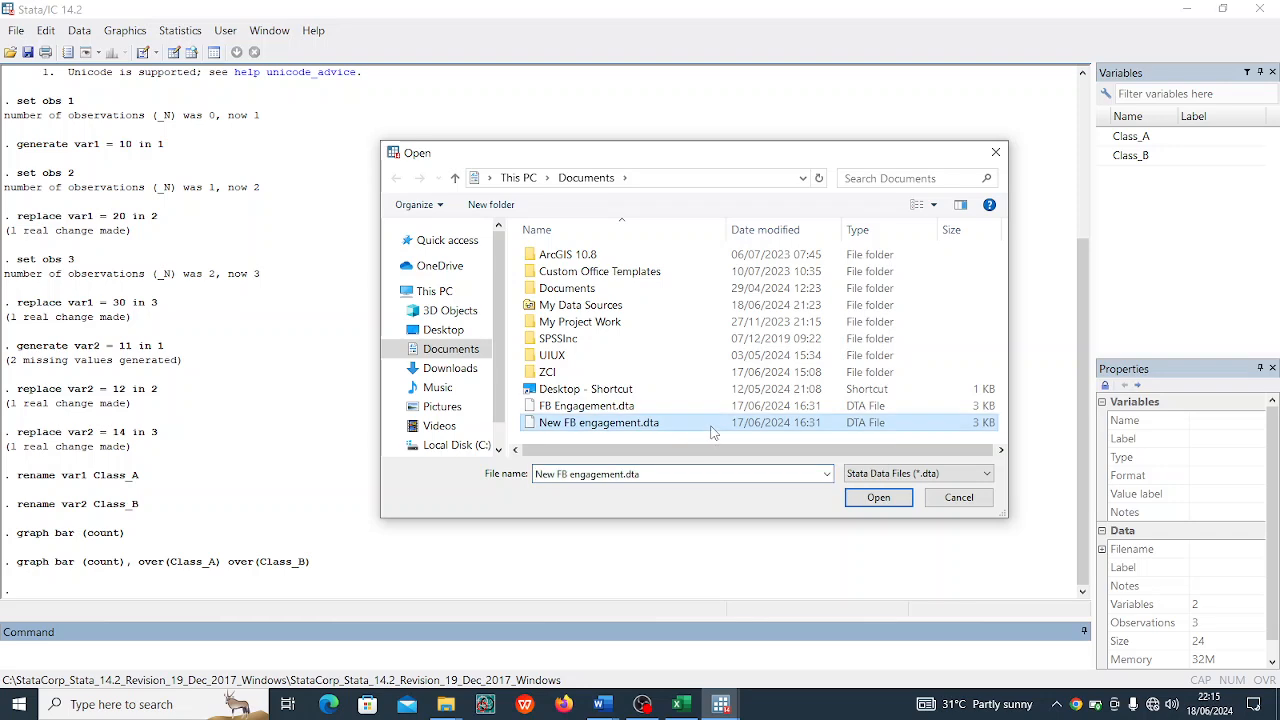
{"action": "left_click", "coordinate": [879, 506]}
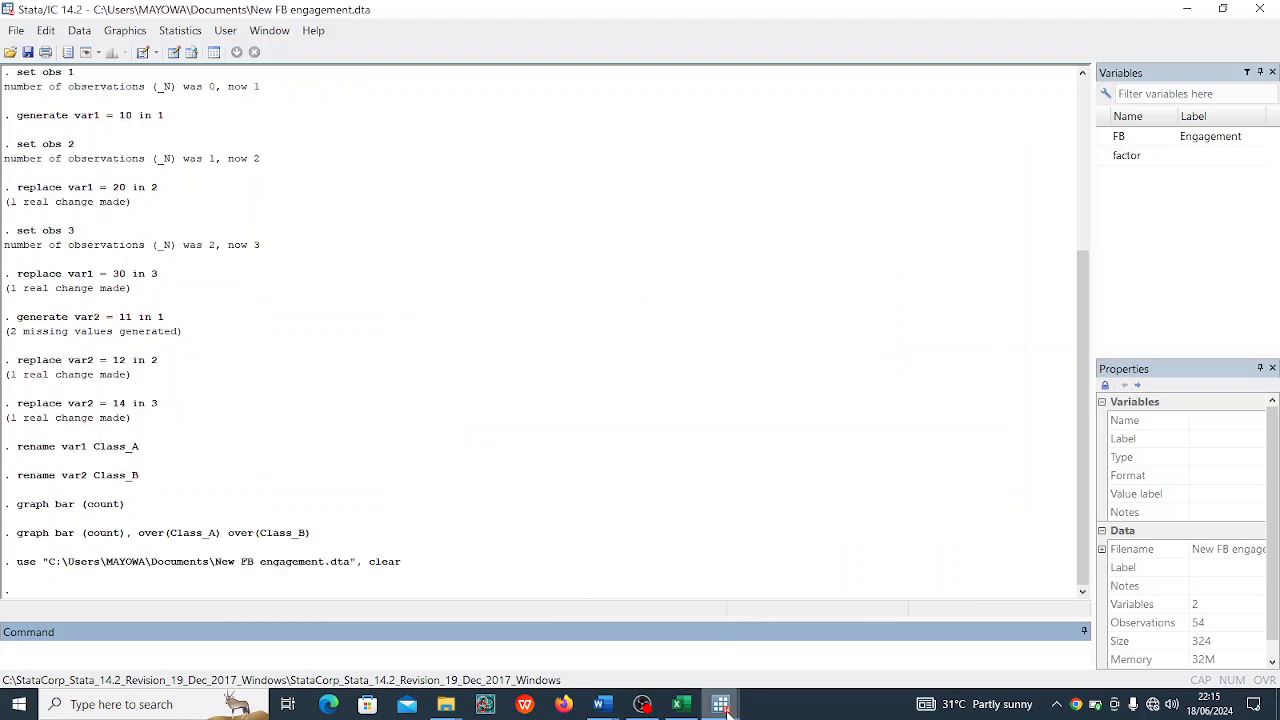
Step: Look through the FB and factor columns of the dataset in the Data Editor, including the lower rows
{"action": "mouse_move", "coordinate": [728, 710]}
{"action": "left_click", "coordinate": [808, 650]}
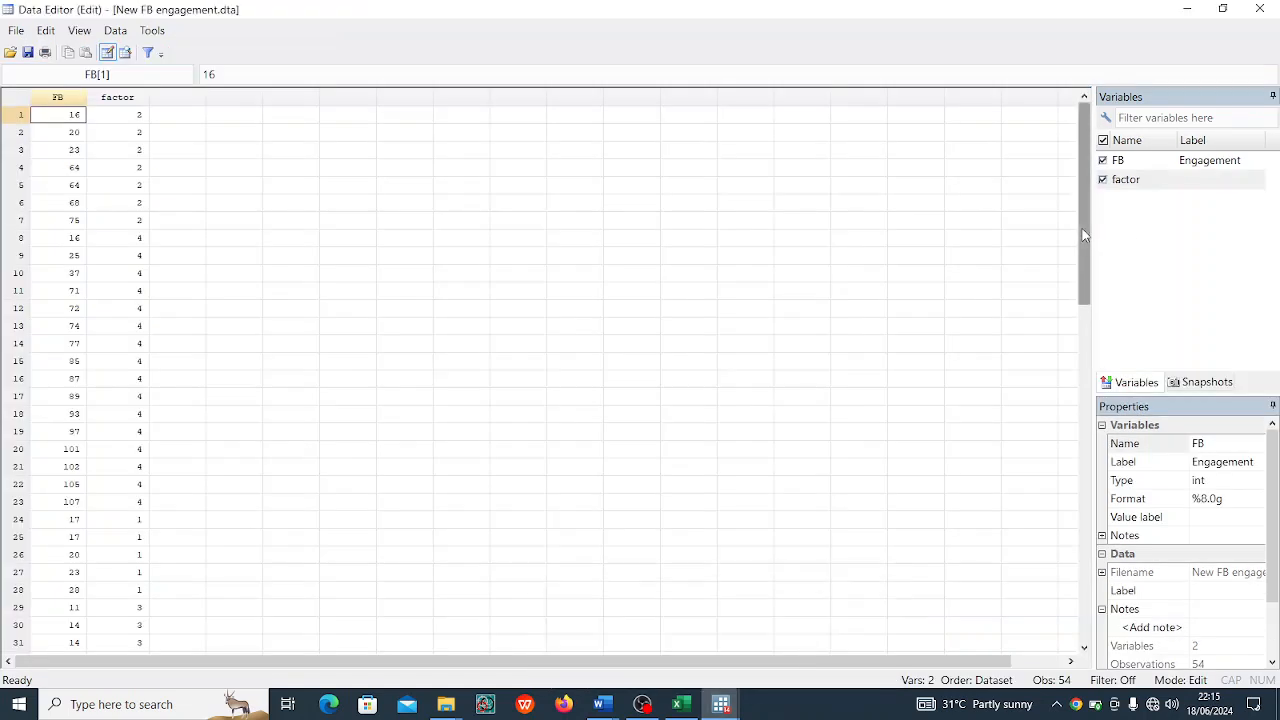
{"action": "left_click_drag", "start_coordinate": [1084, 200], "coordinate": [1060, 171]}
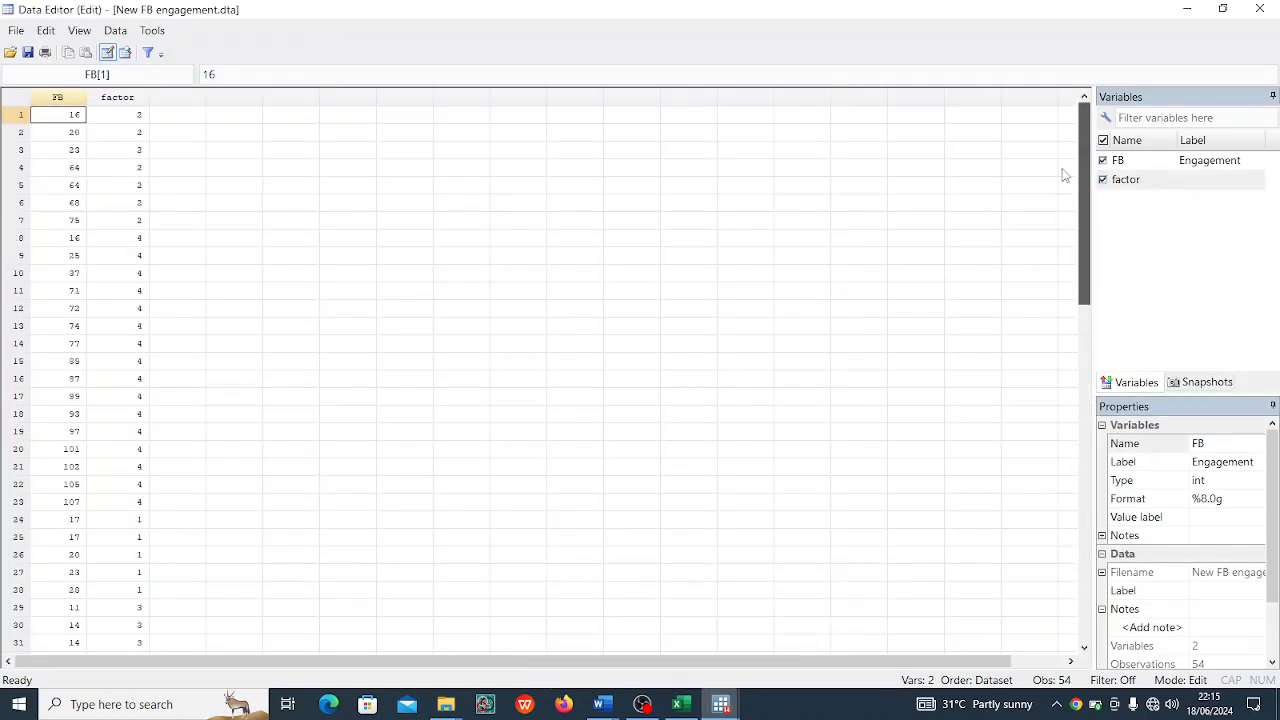
{"action": "left_click", "coordinate": [177, 96]}
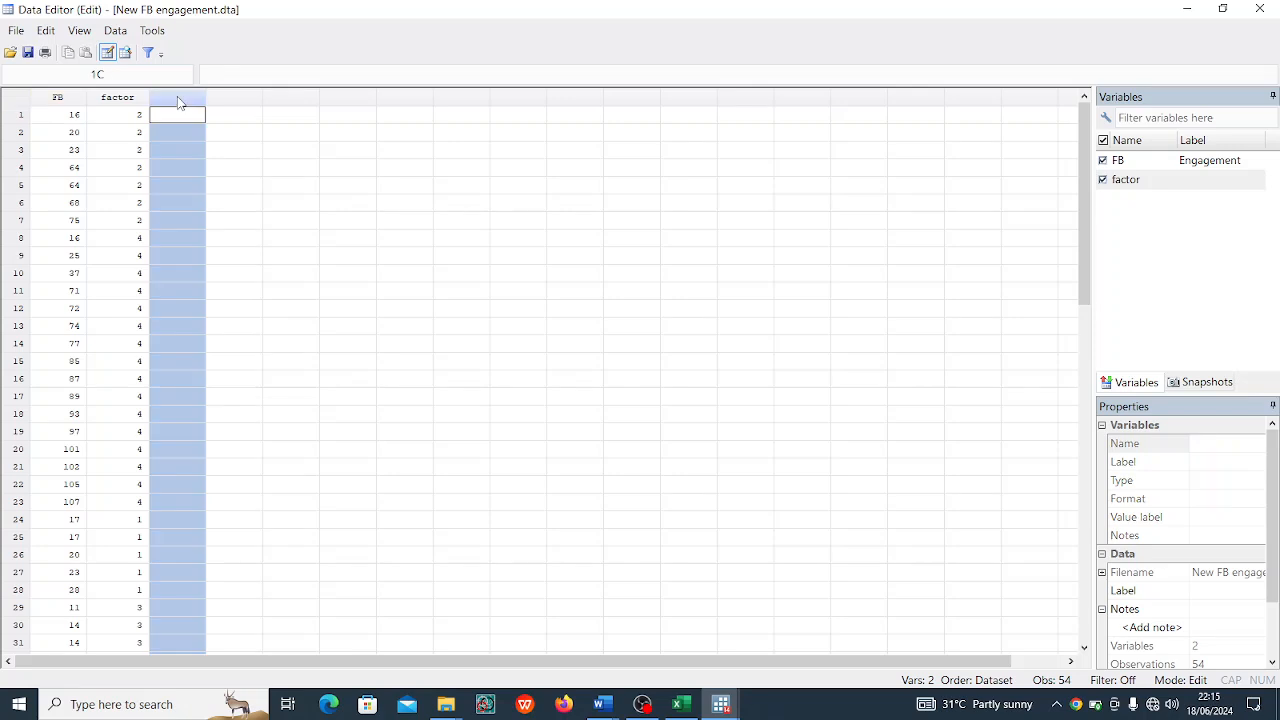
{"action": "left_click", "coordinate": [257, 105]}
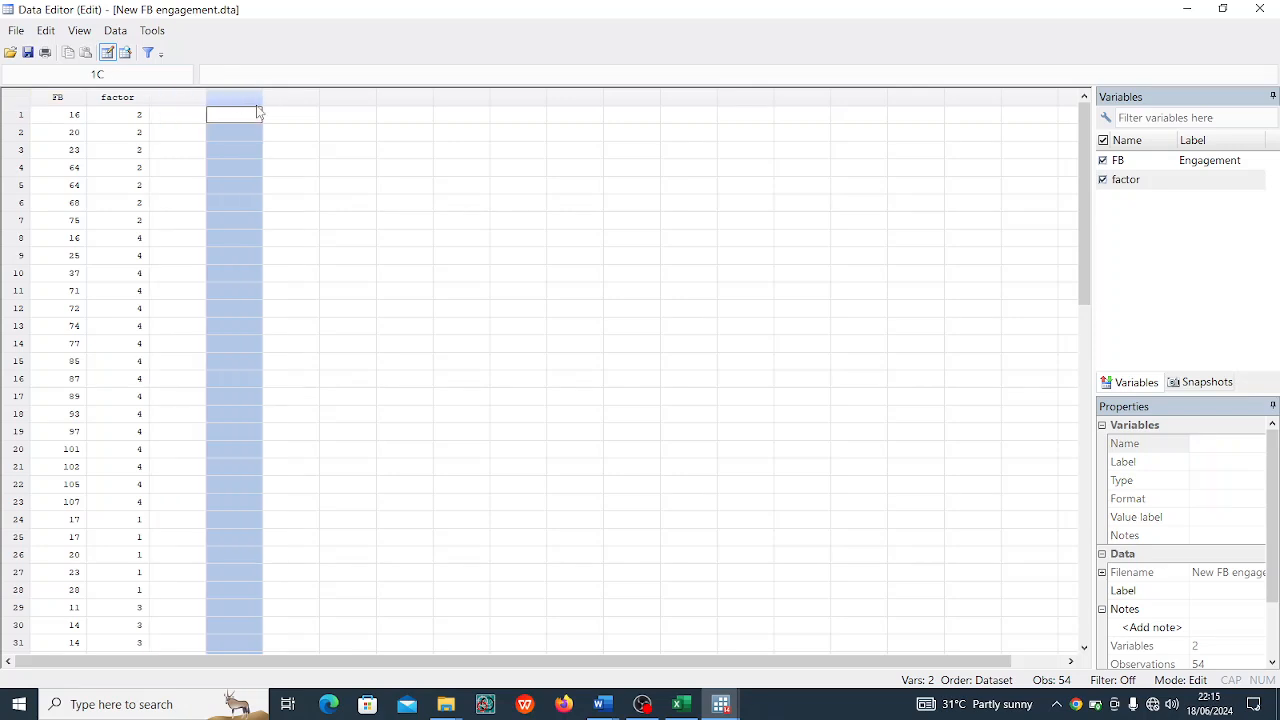
{"action": "left_click", "coordinate": [198, 117]}
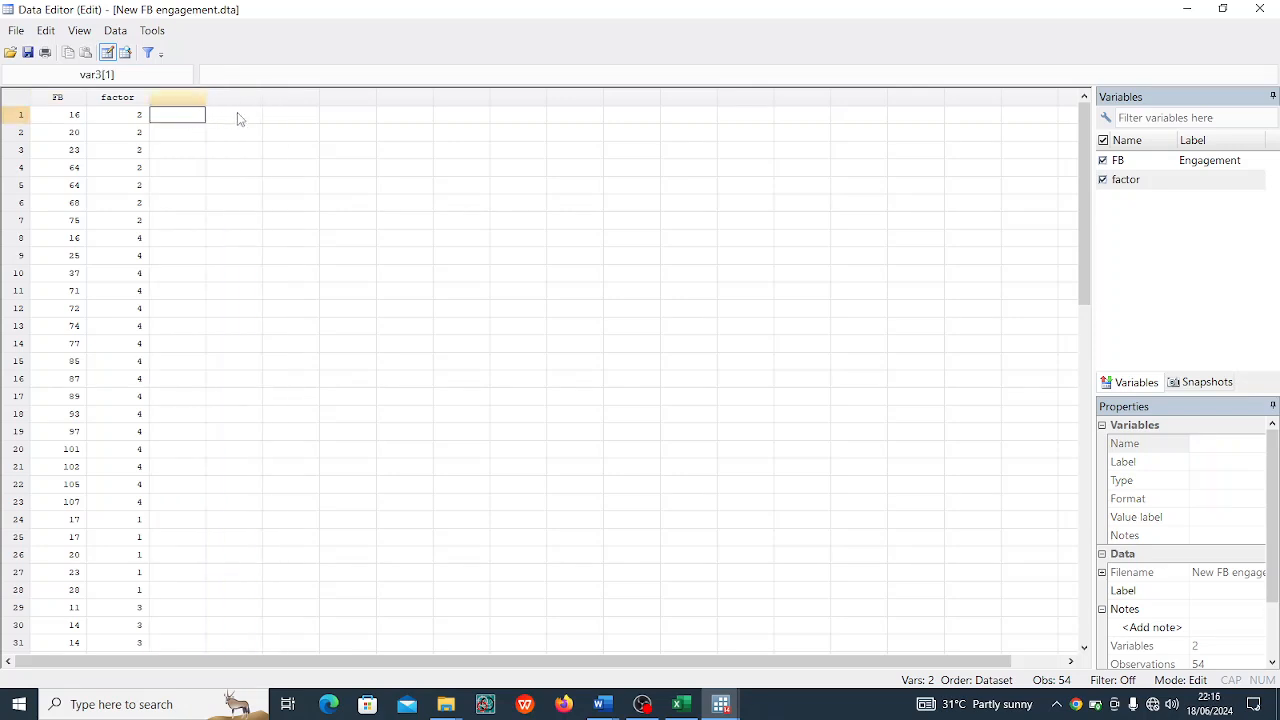
{"action": "left_click", "coordinate": [379, 326]}
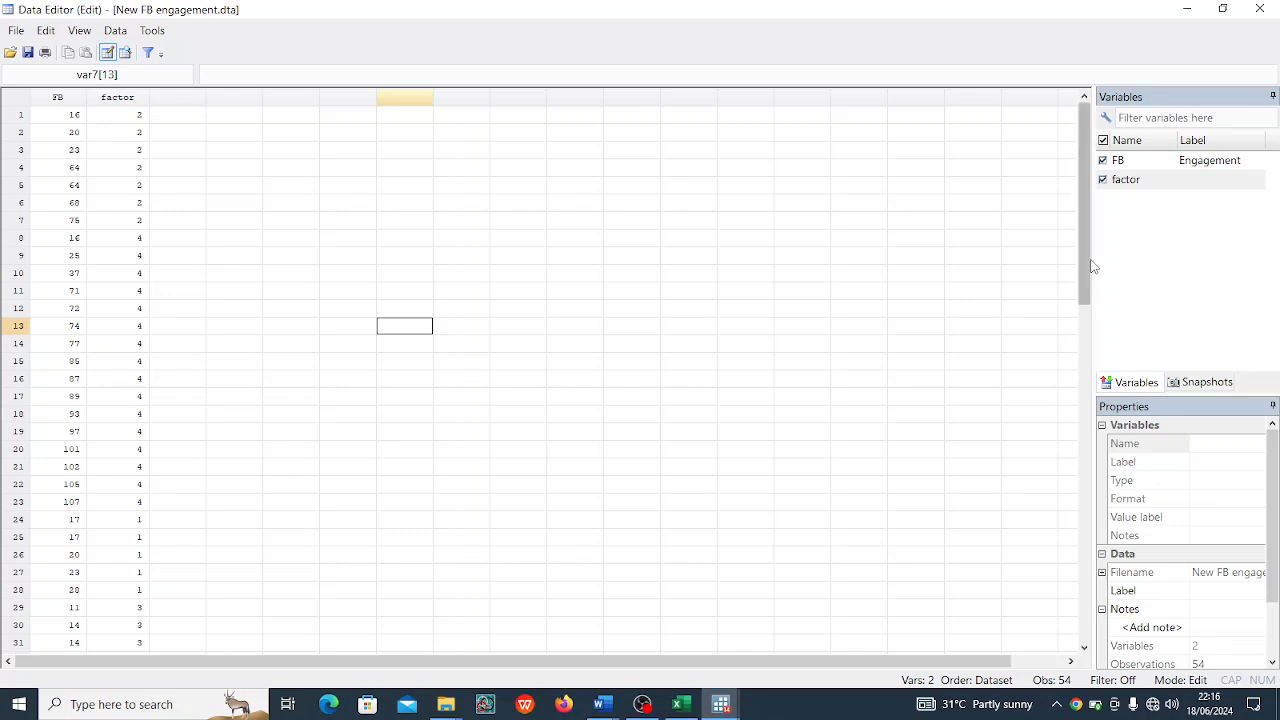
{"action": "left_click_drag", "start_coordinate": [1083, 245], "coordinate": [1105, 357]}
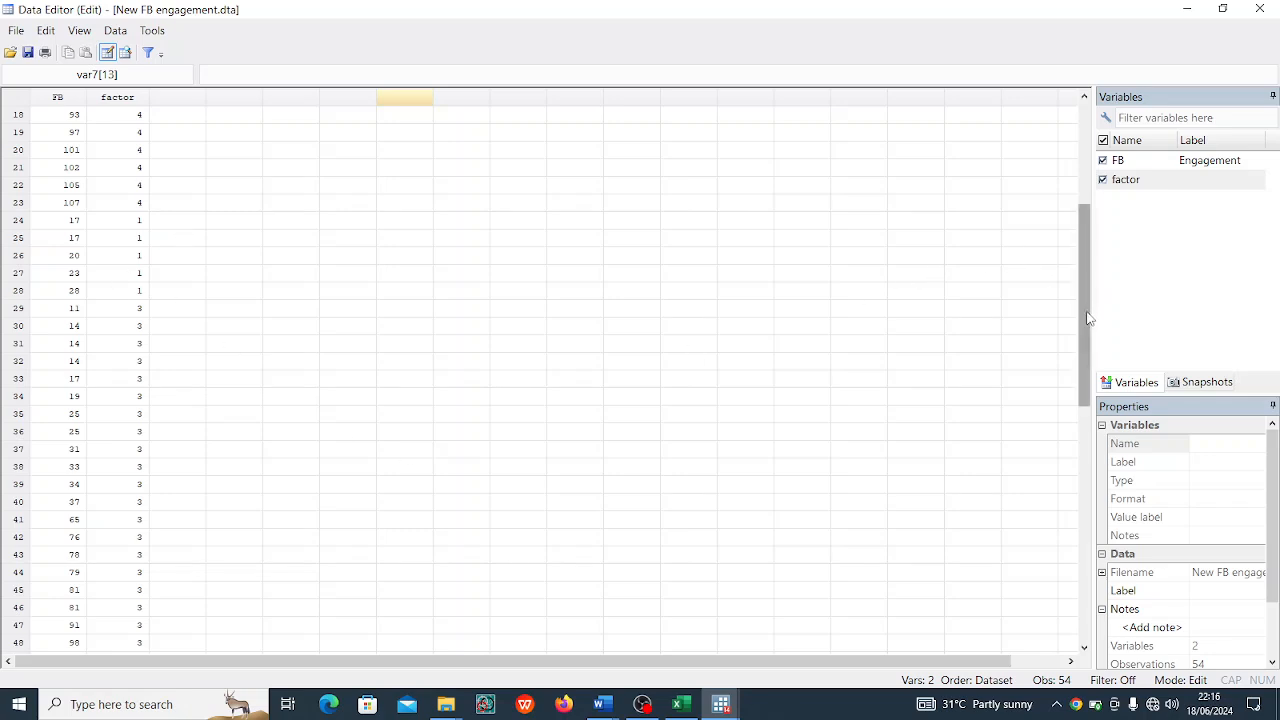
{"action": "left_click_drag", "start_coordinate": [1088, 313], "coordinate": [1085, 178]}
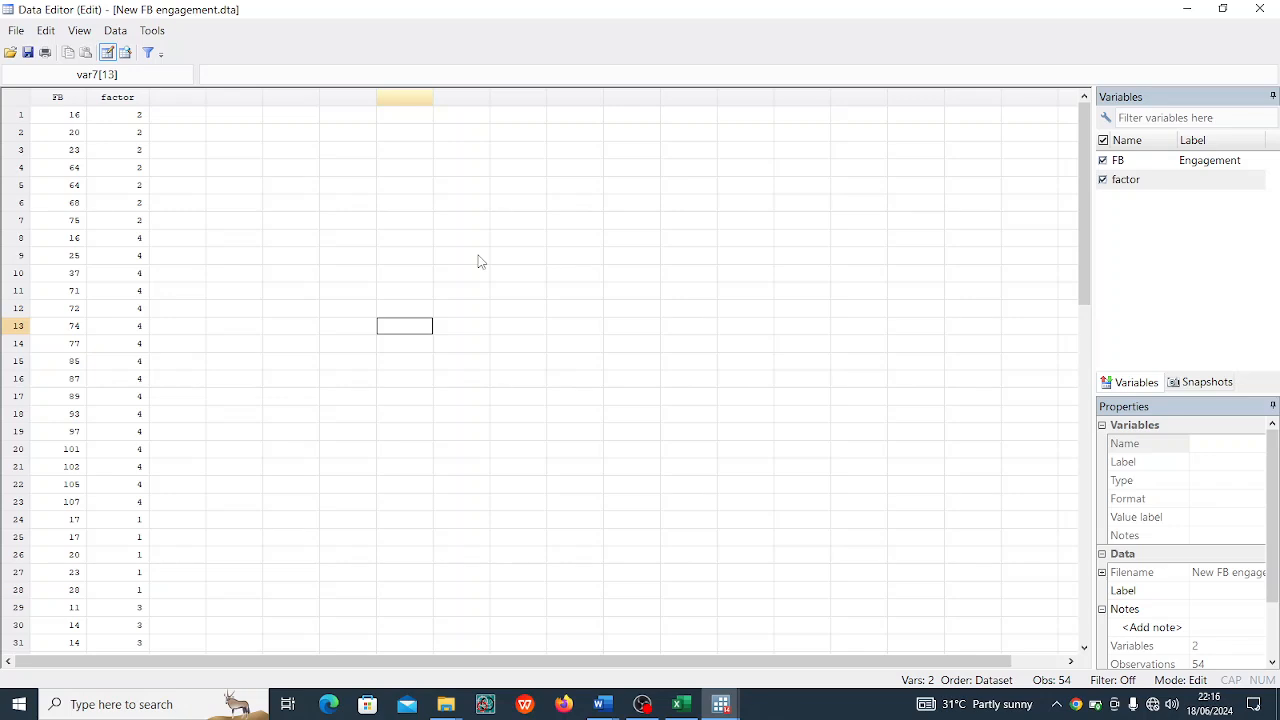
Step: Create a new value label named Factor from the factor variable's value label manager
{"action": "left_click", "coordinate": [117, 97]}
{"action": "right_click", "coordinate": [118, 99]}
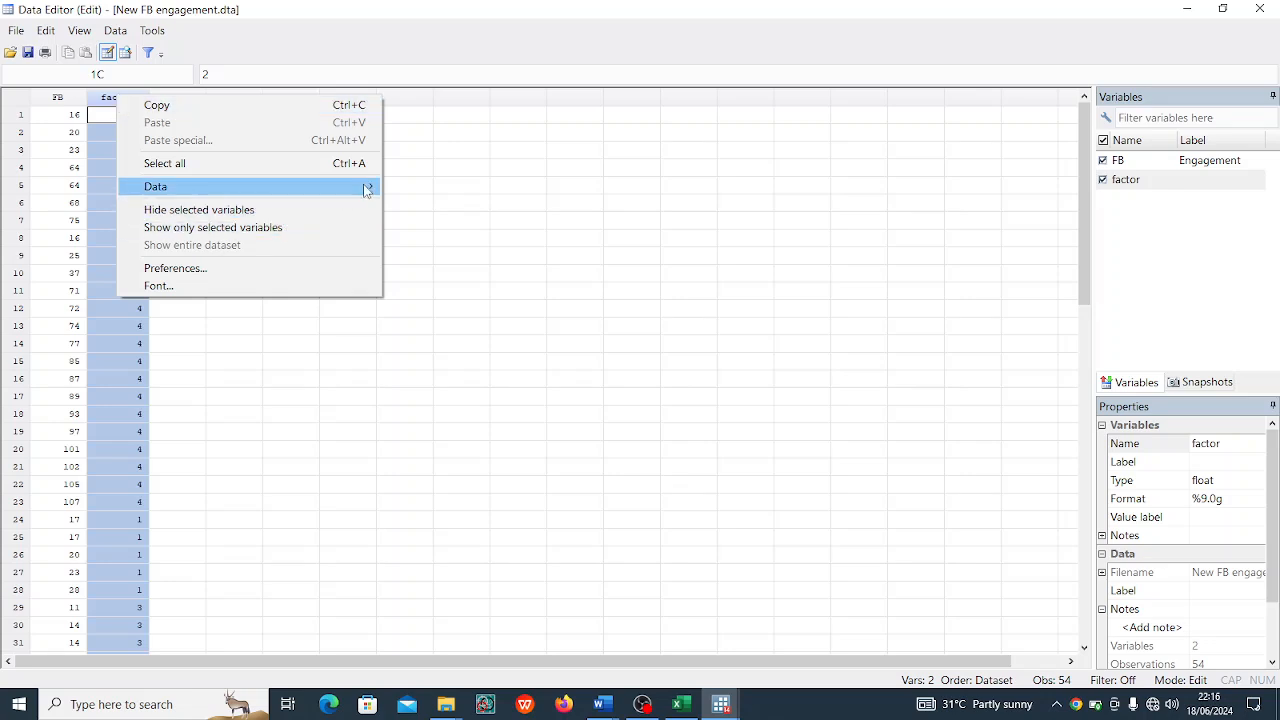
{"action": "mouse_move", "coordinate": [371, 186]}
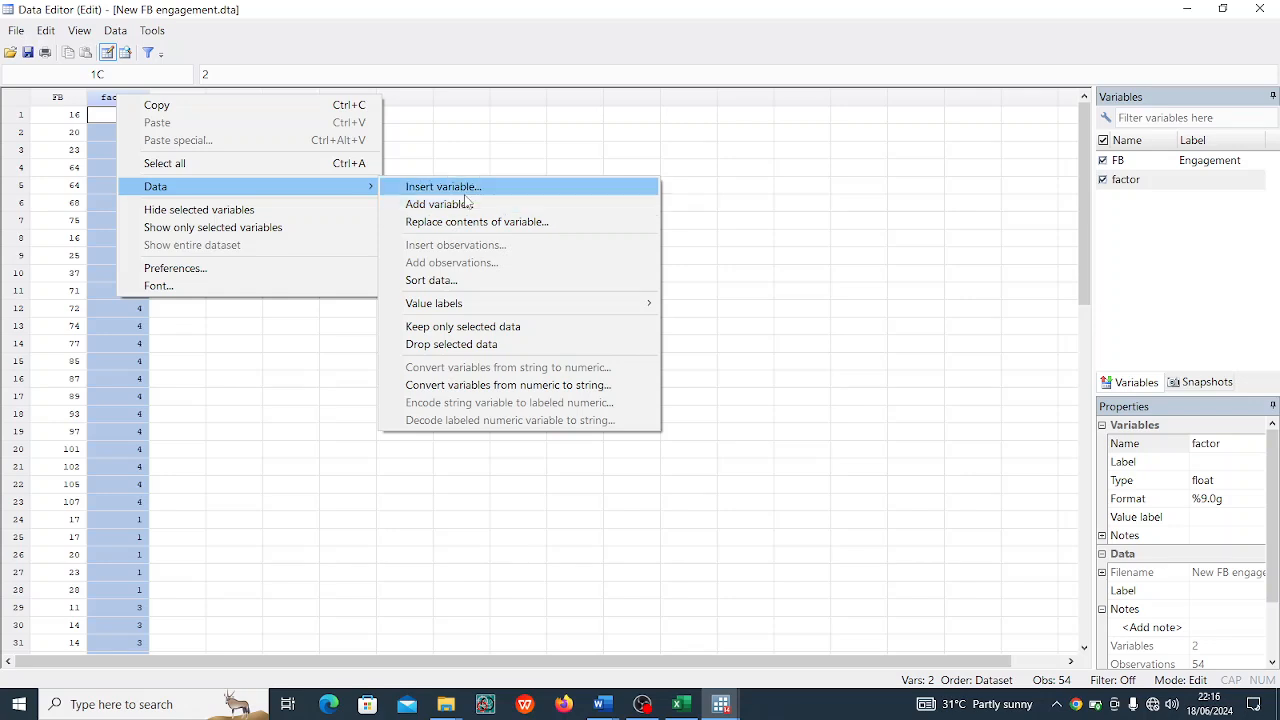
{"action": "mouse_move", "coordinate": [474, 305]}
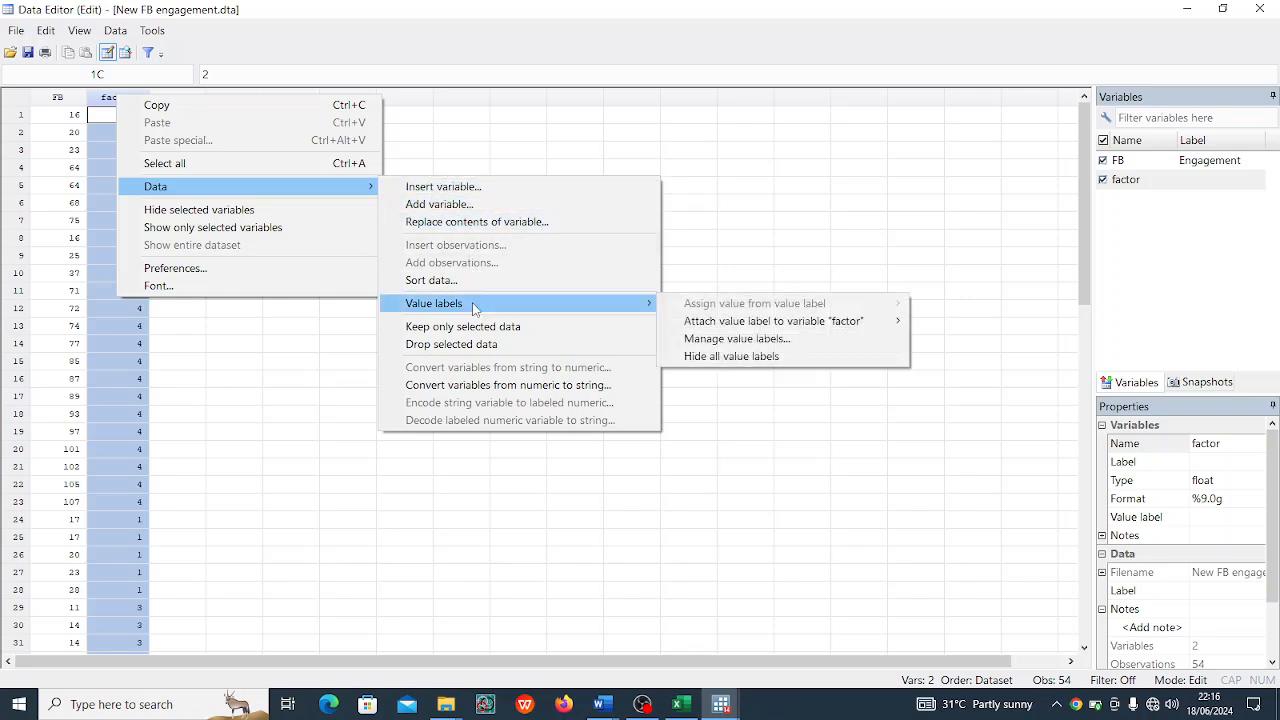
{"action": "mouse_move", "coordinate": [720, 323]}
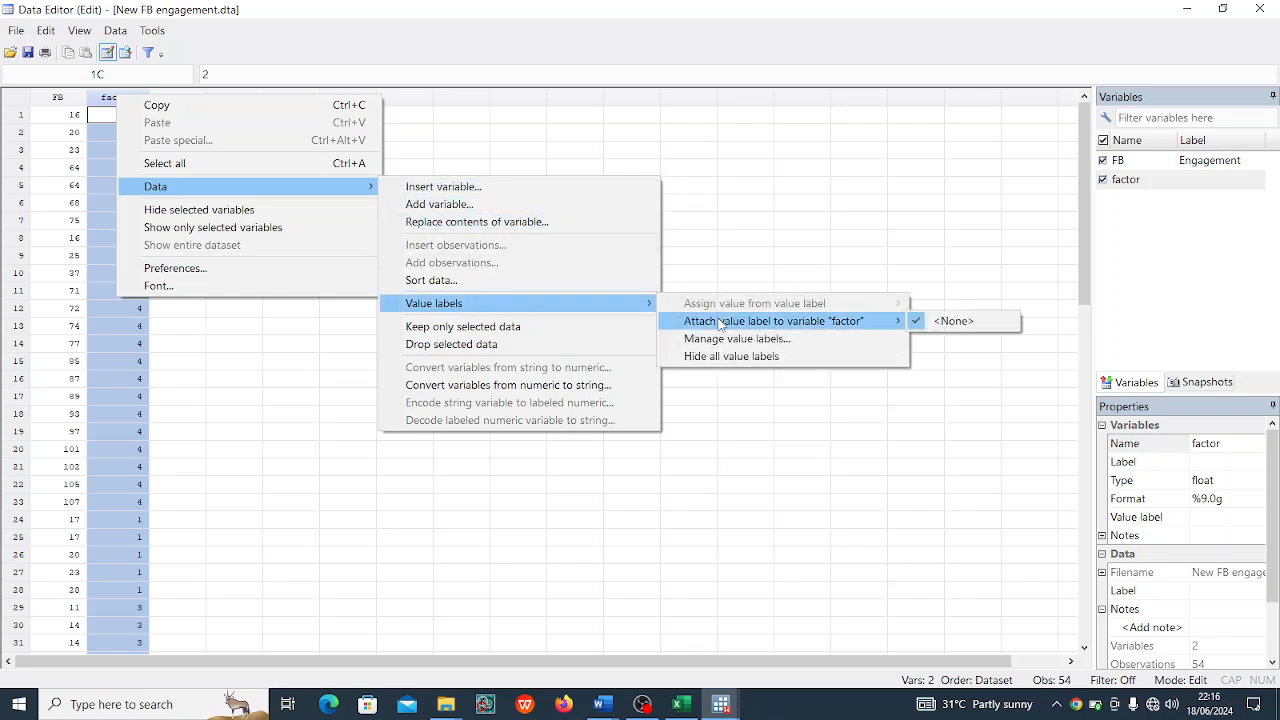
{"action": "left_click", "coordinate": [736, 340]}
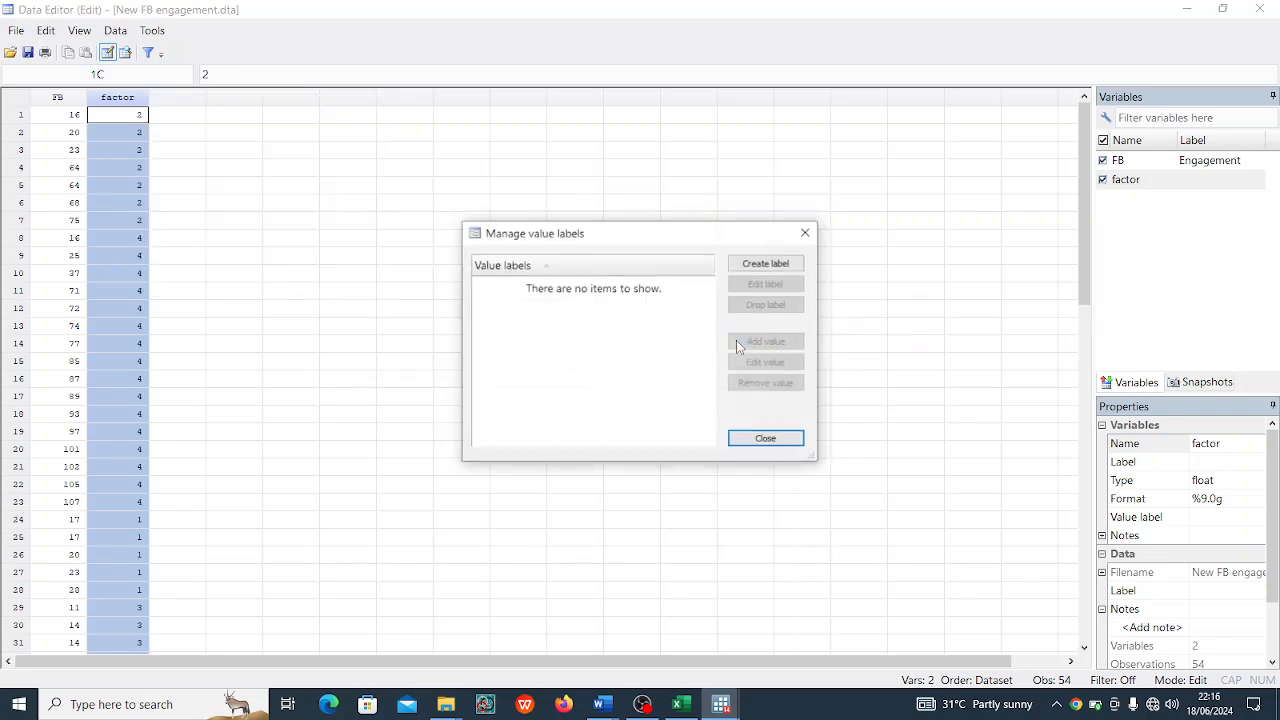
{"action": "left_click", "coordinate": [768, 265]}
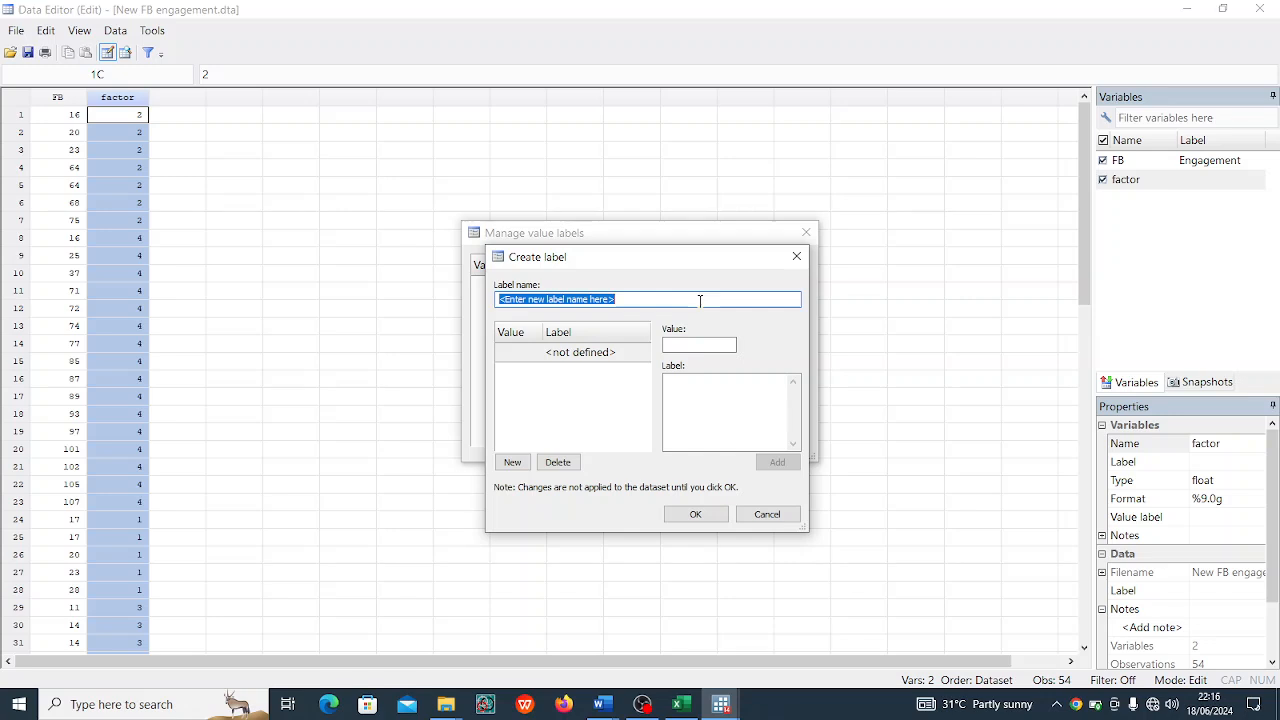
{"action": "key", "text": "BackSpace"}
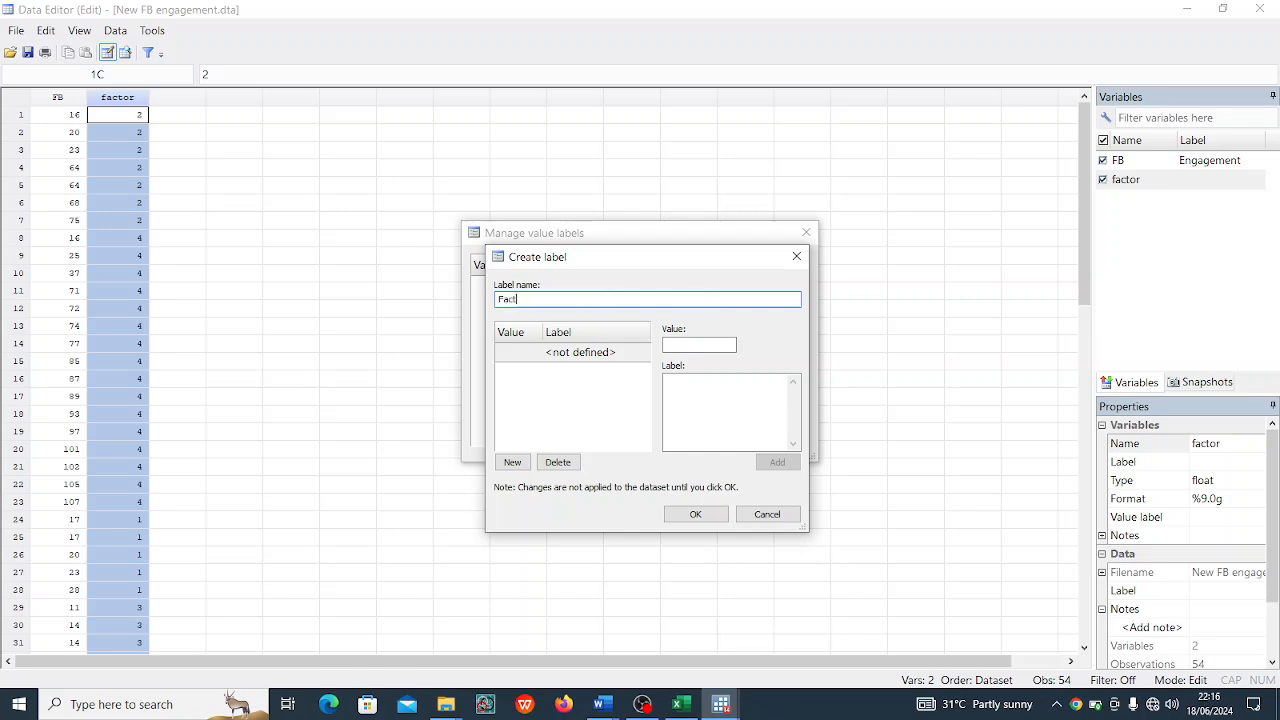
Step: Define value 1 as March and value 2 as April in the Factor label
{"action": "left_click", "coordinate": [728, 345]}
{"action": "type", "text": "1"}
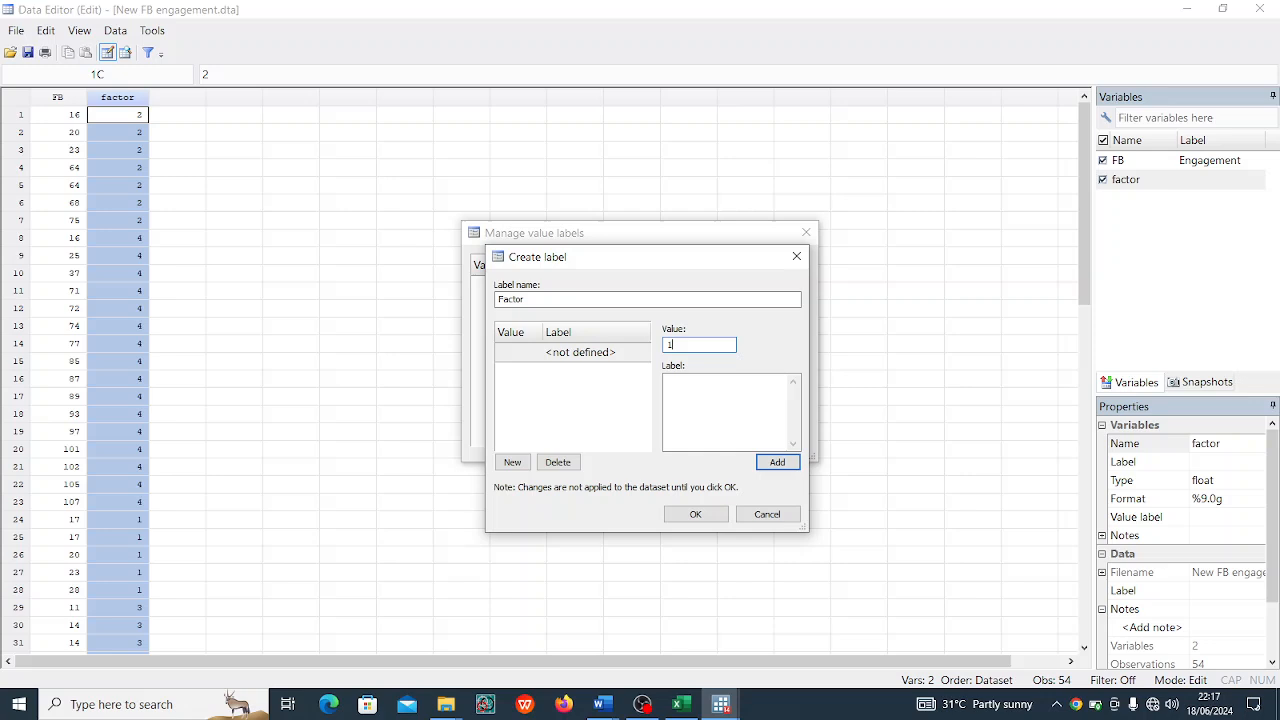
{"action": "left_click", "coordinate": [706, 377]}
{"action": "key", "text": "Return"}
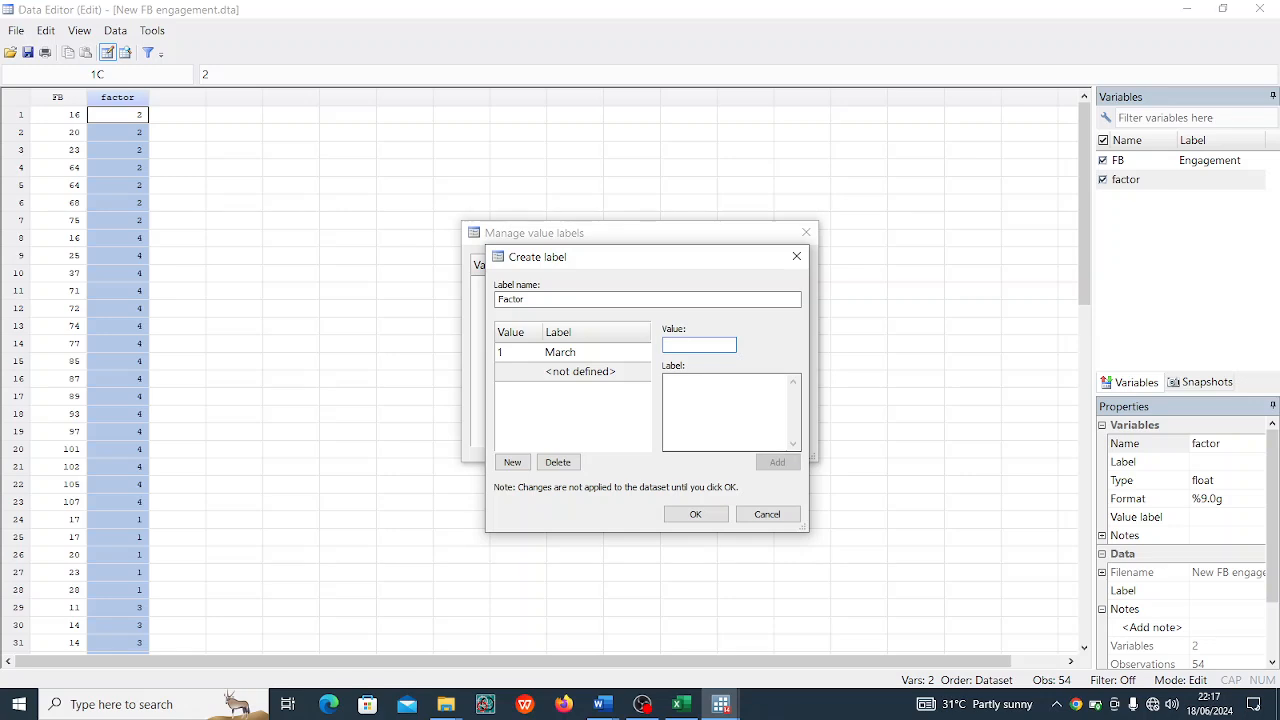
{"action": "type", "text": "2"}
{"action": "left_click", "coordinate": [715, 387]}
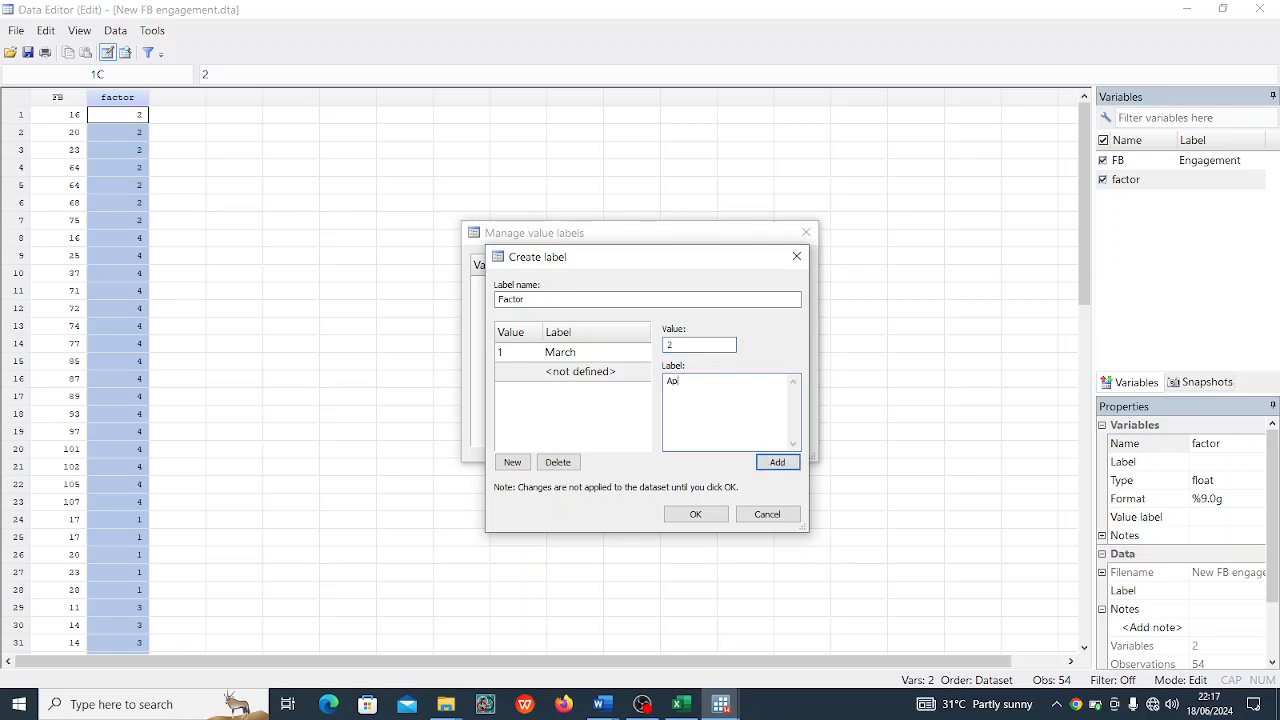
{"action": "key", "text": "Return"}
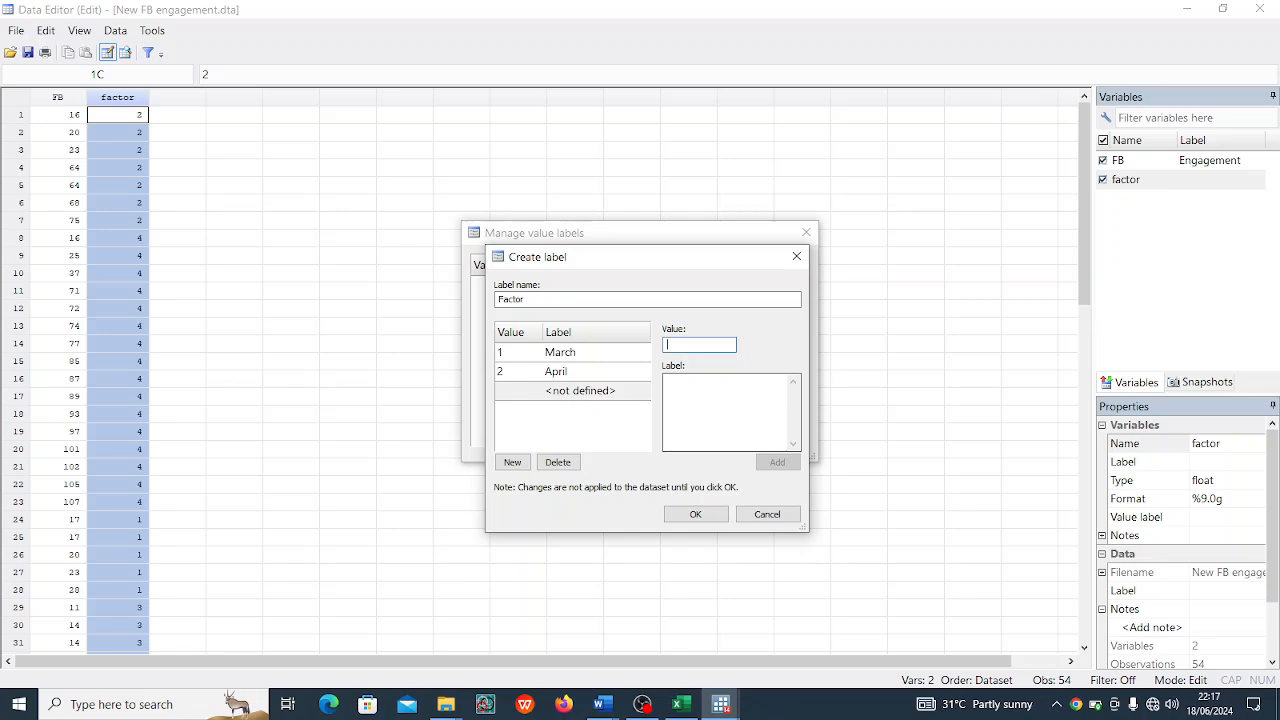
Step: Define value 3 as May and value 4 as June, then save the Factor label and close the label manager
{"action": "type", "text": "3"}
{"action": "left_click", "coordinate": [697, 389]}
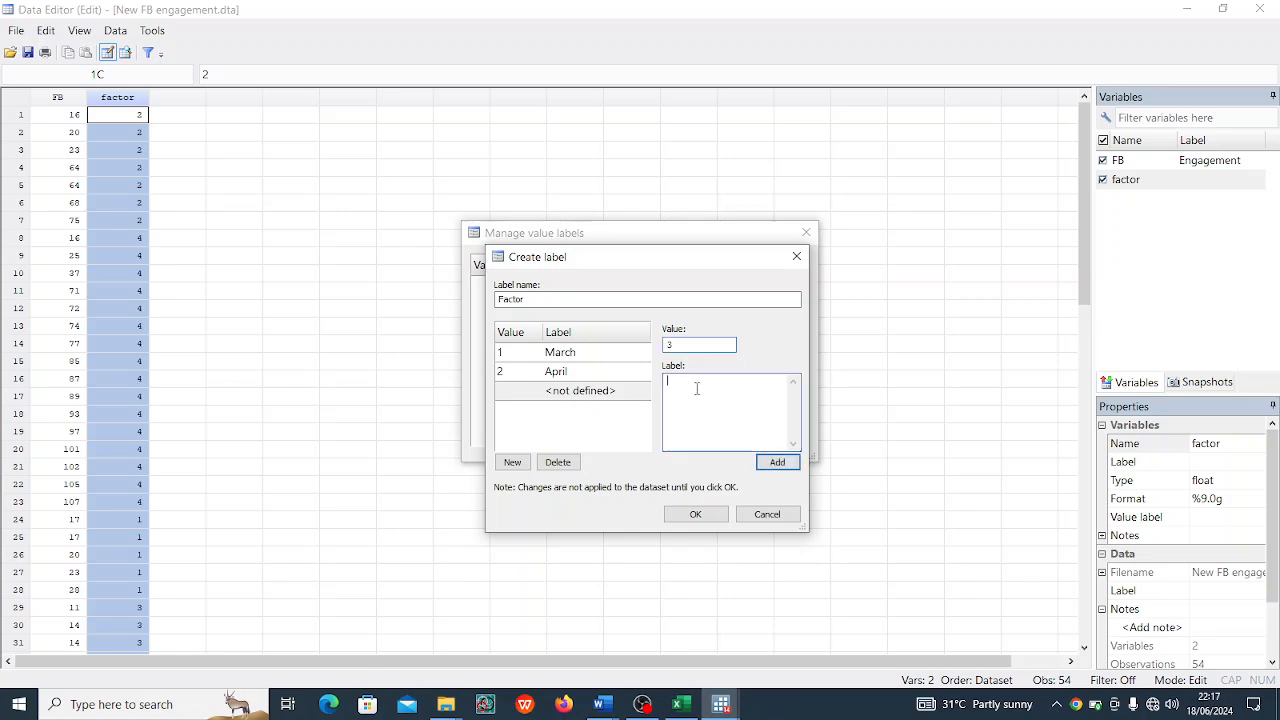
{"action": "type", "text": "May"}
{"action": "key", "text": "Return"}
{"action": "type", "text": "4"}
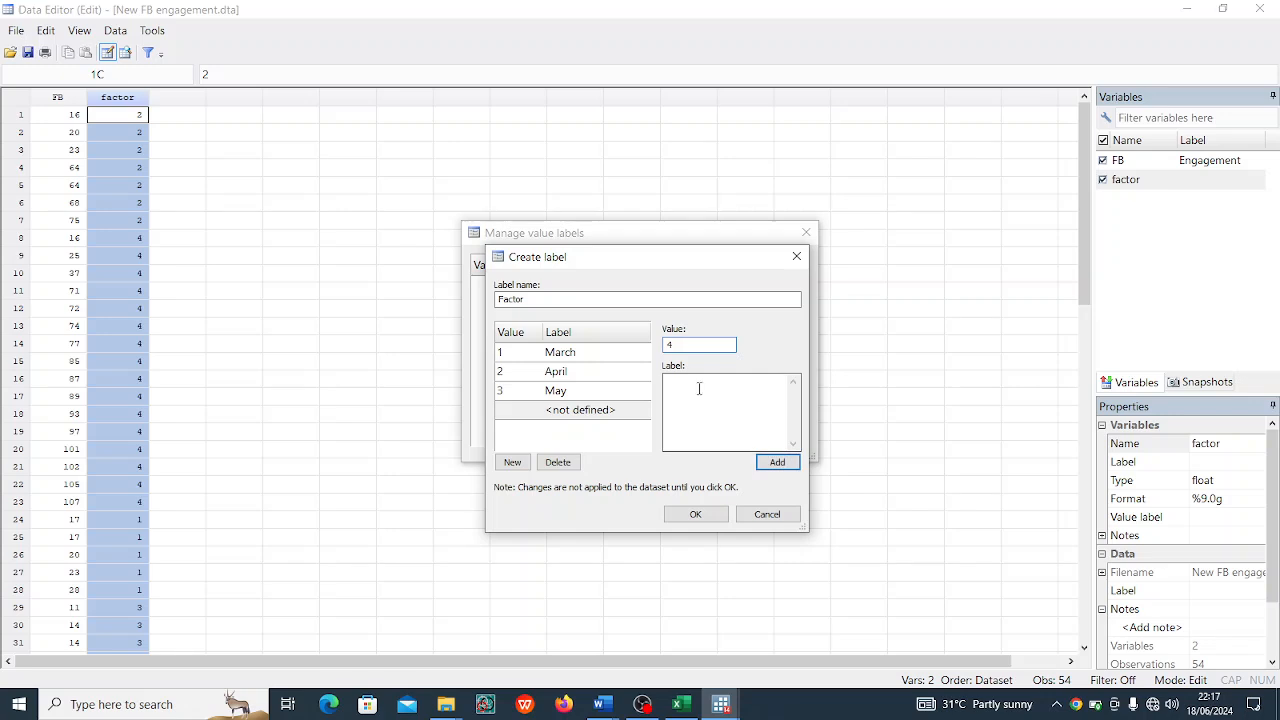
{"action": "left_click", "coordinate": [709, 387]}
{"action": "key", "text": "Return"}
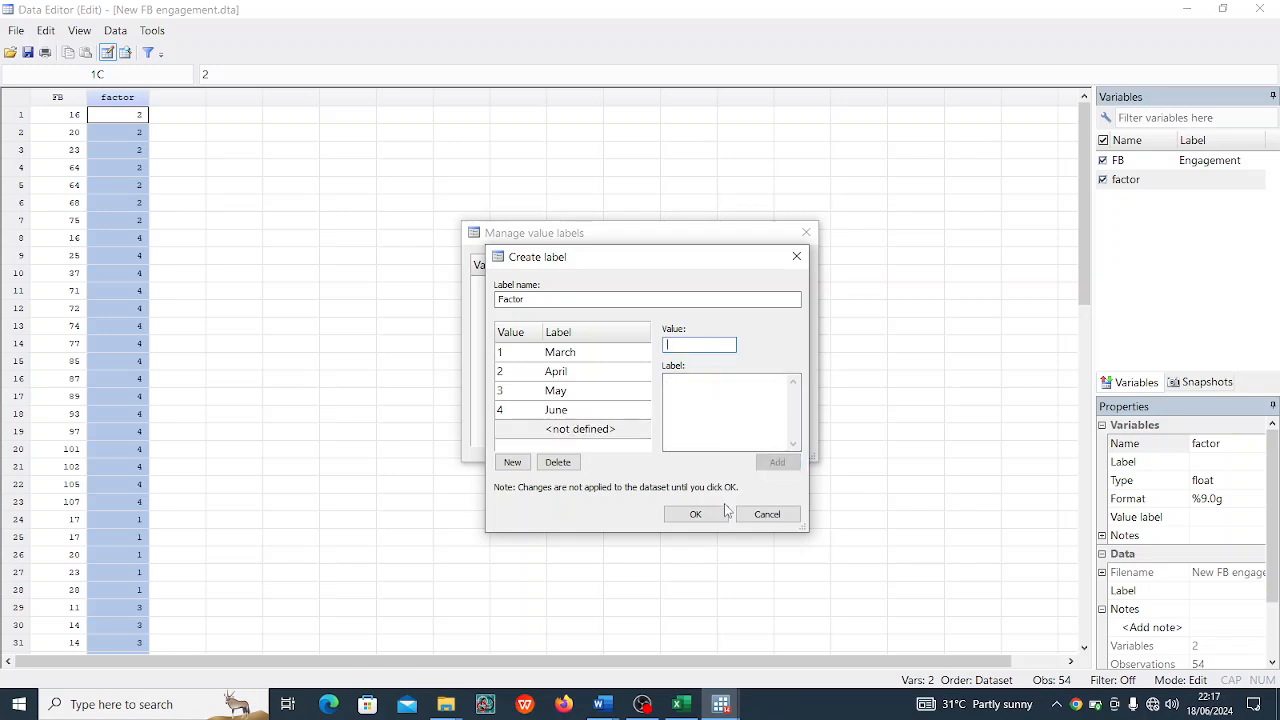
{"action": "left_click", "coordinate": [695, 514]}
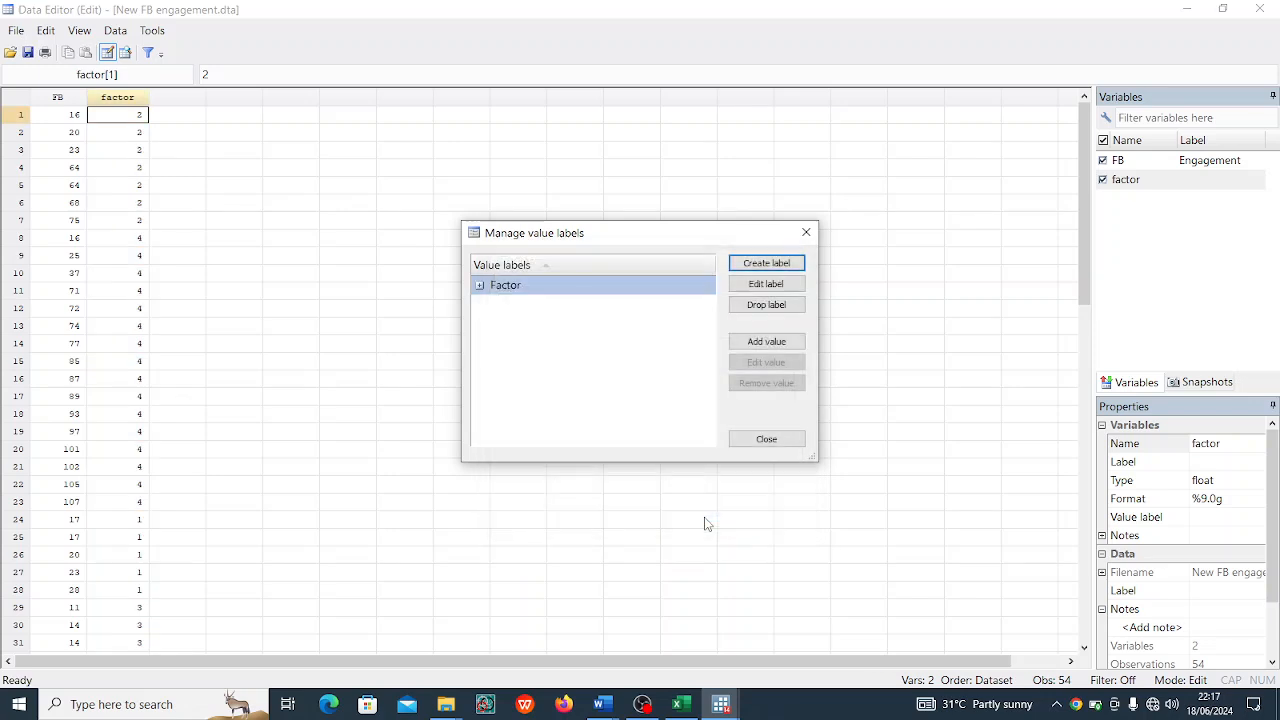
{"action": "left_click", "coordinate": [766, 440]}
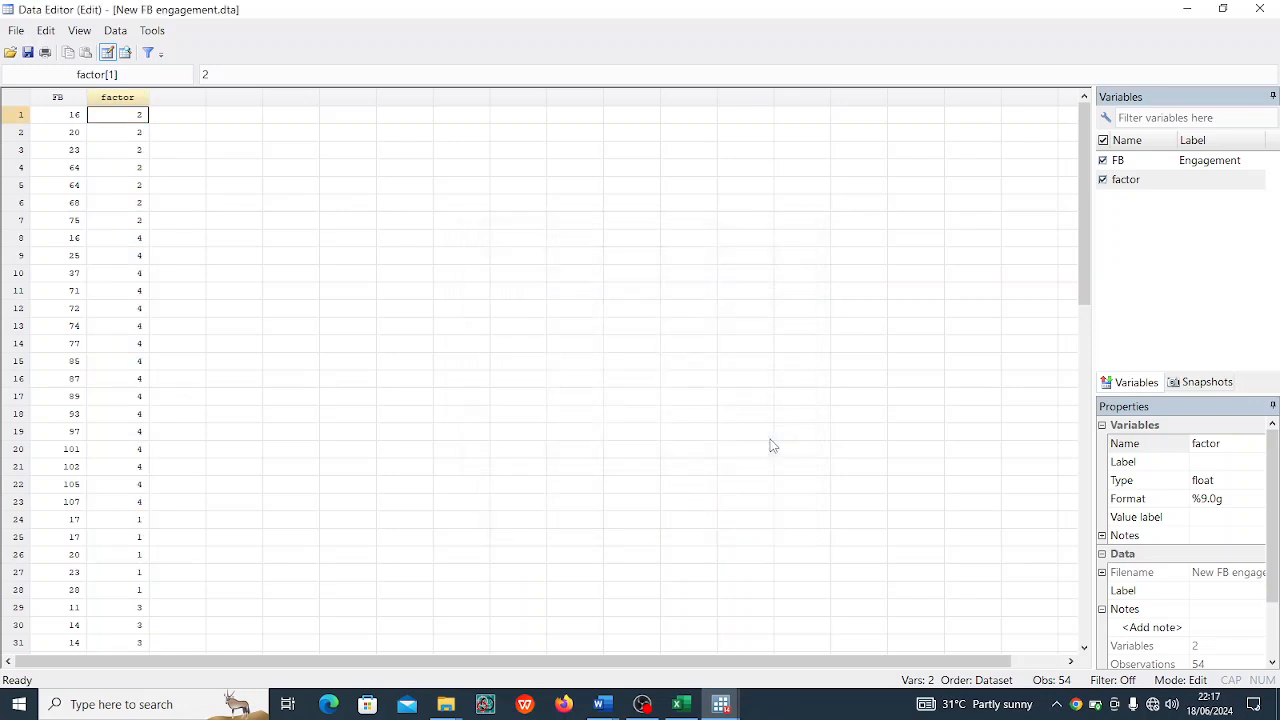
Step: Check the Factor entry in the value label manager for the factor variable and close the manager
{"action": "left_click", "coordinate": [139, 101]}
{"action": "left_click", "coordinate": [70, 101]}
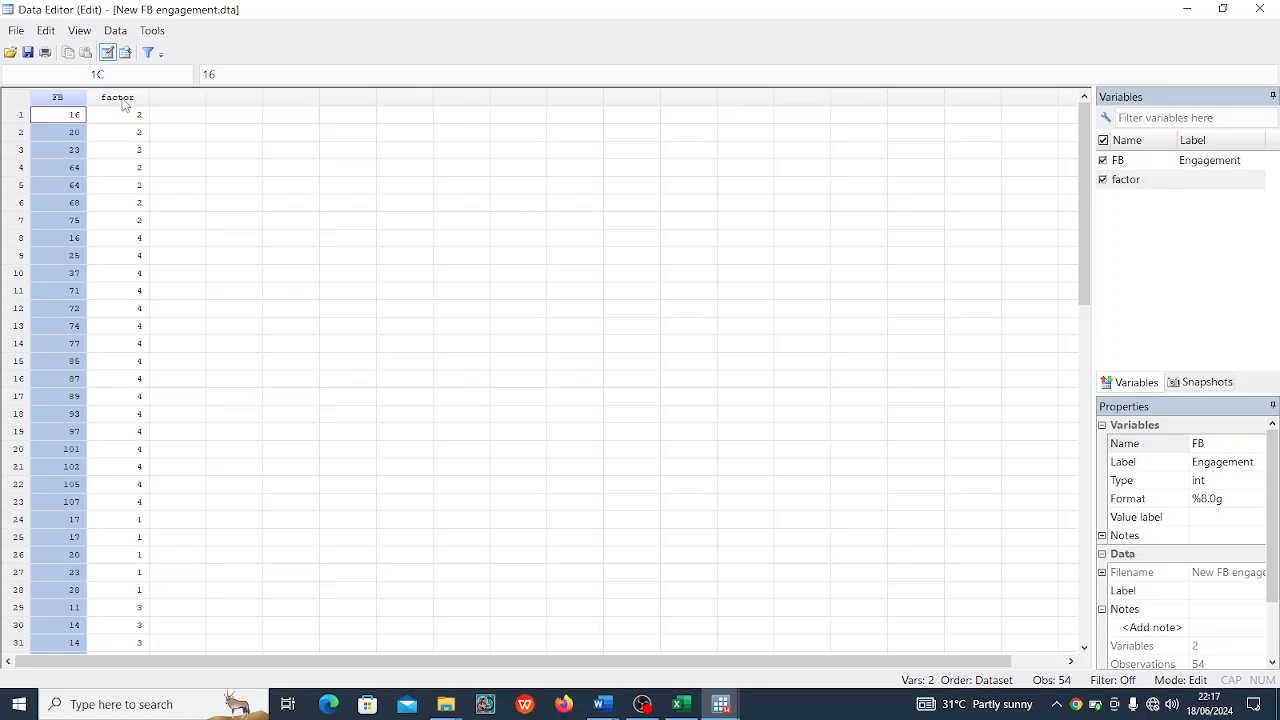
{"action": "right_click", "coordinate": [124, 104]}
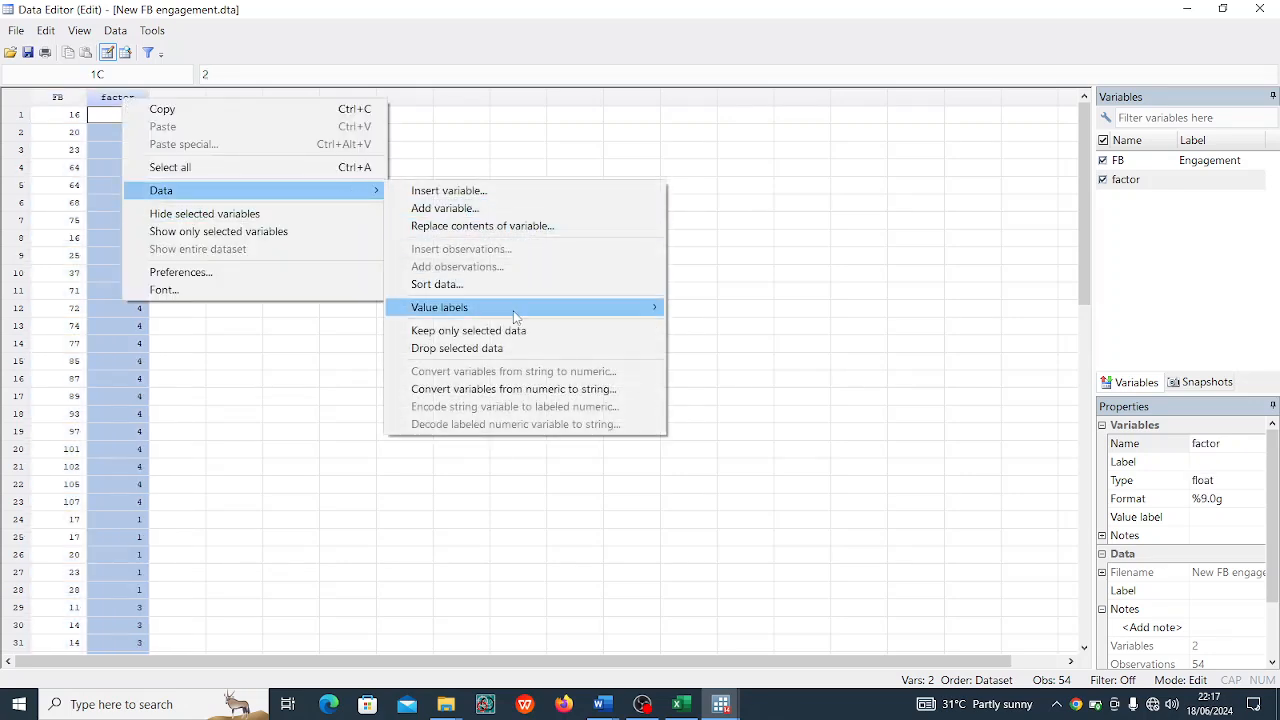
{"action": "mouse_move", "coordinate": [515, 316]}
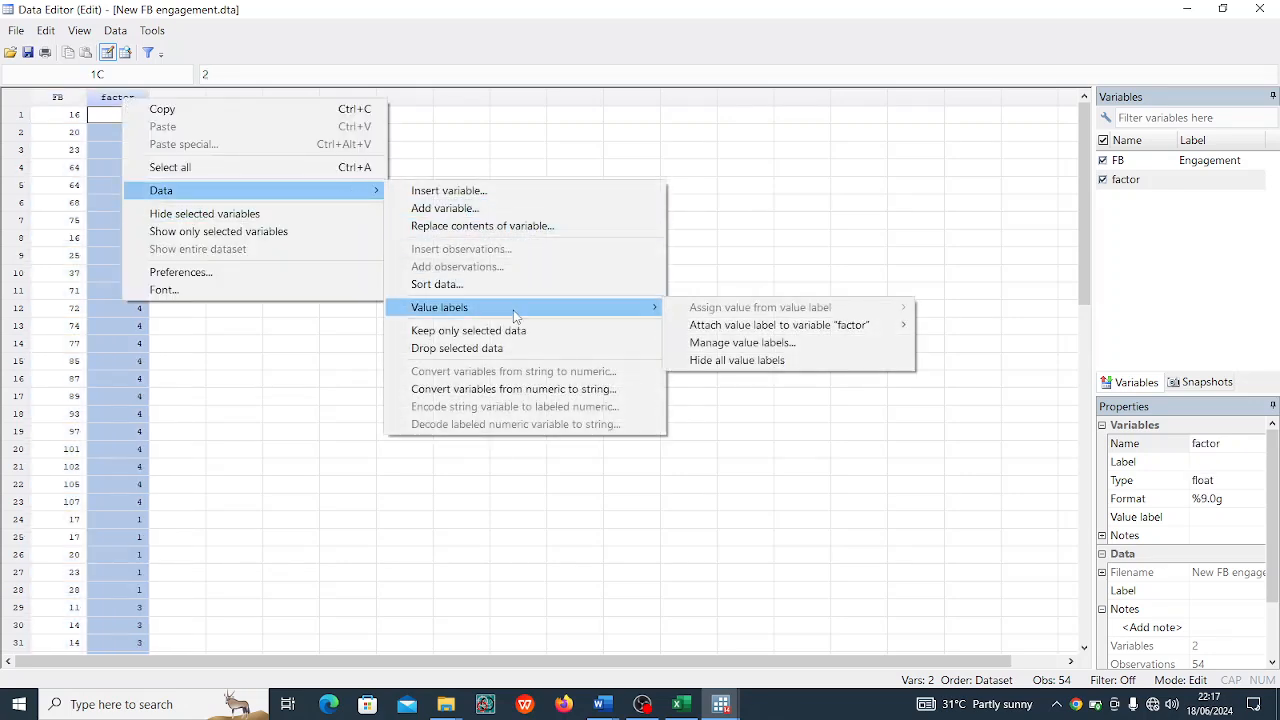
{"action": "left_click", "coordinate": [754, 347]}
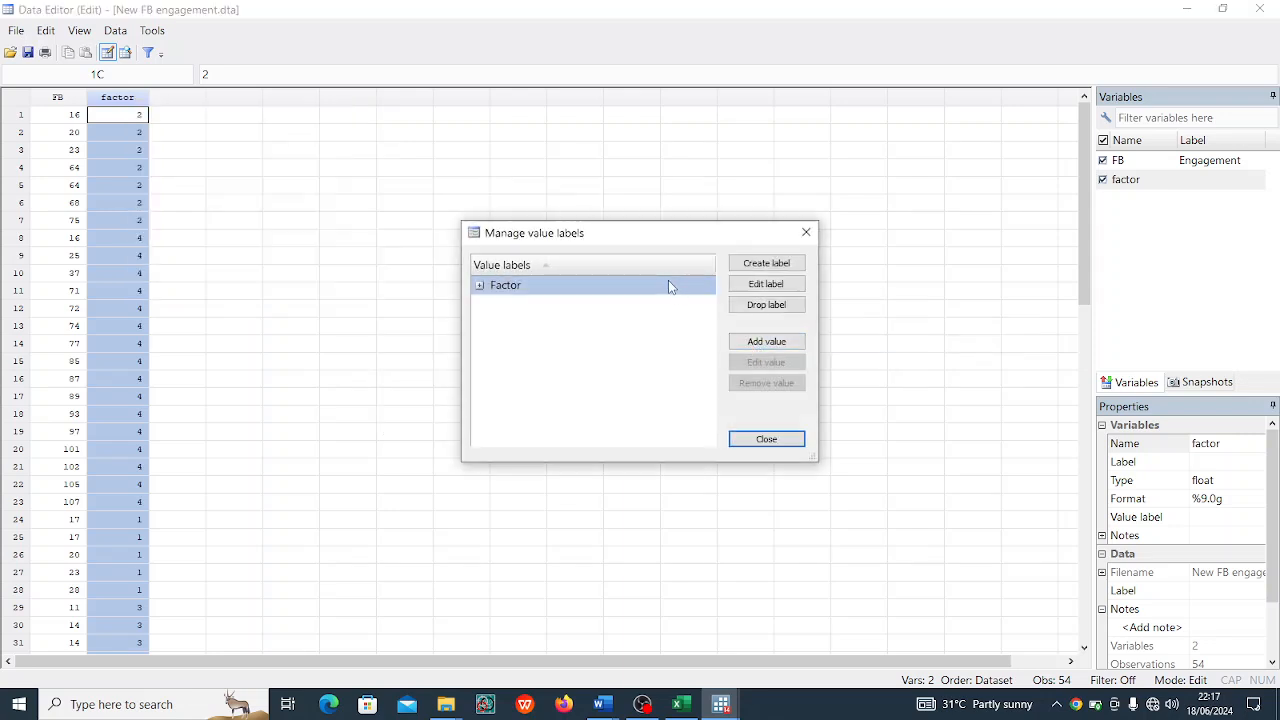
{"action": "left_click", "coordinate": [668, 290]}
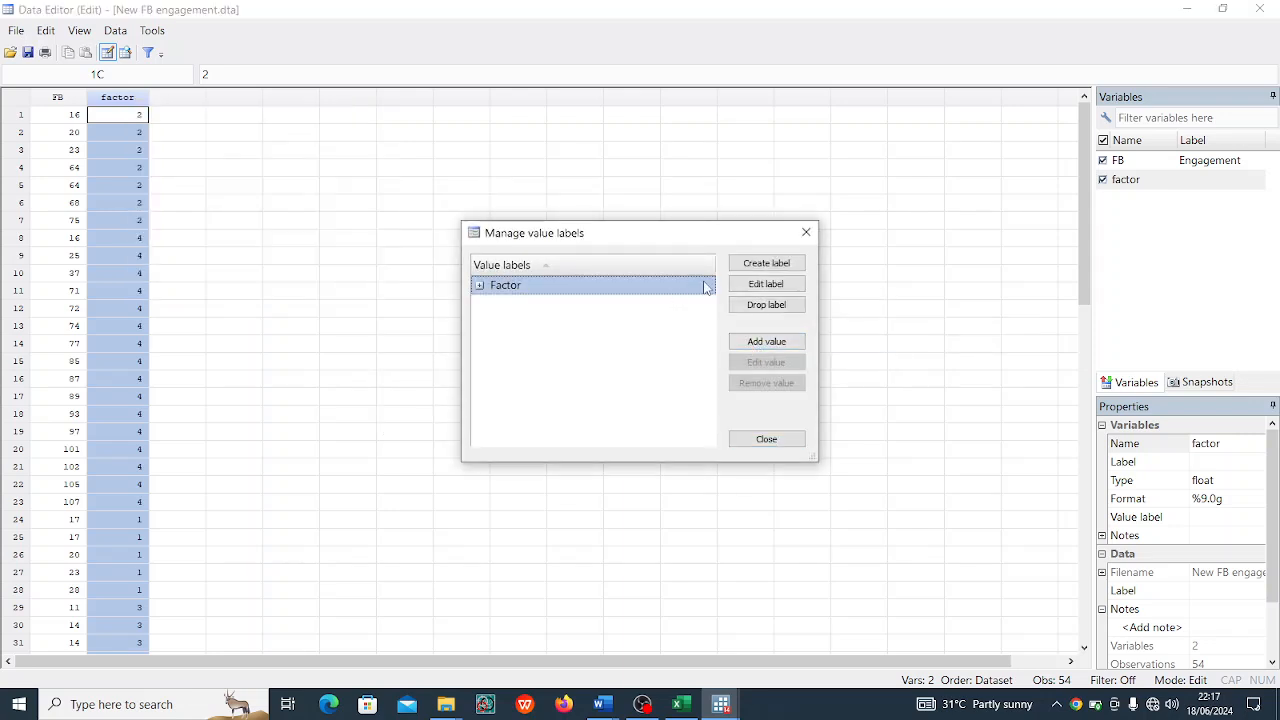
{"action": "left_click", "coordinate": [806, 233]}
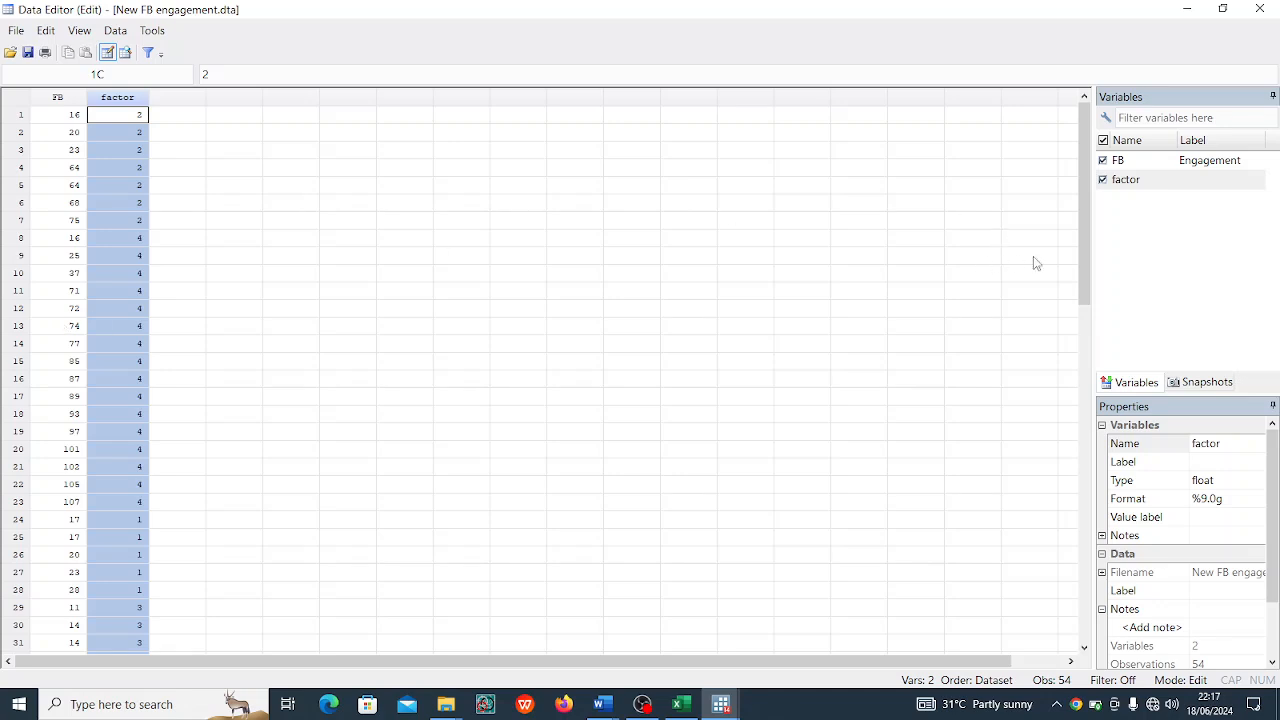
Step: Switch to the Excel workbook Statistics work and copy the March to June engagement values in D2:G26
{"action": "left_click_drag", "start_coordinate": [1084, 262], "coordinate": [1087, 178]}
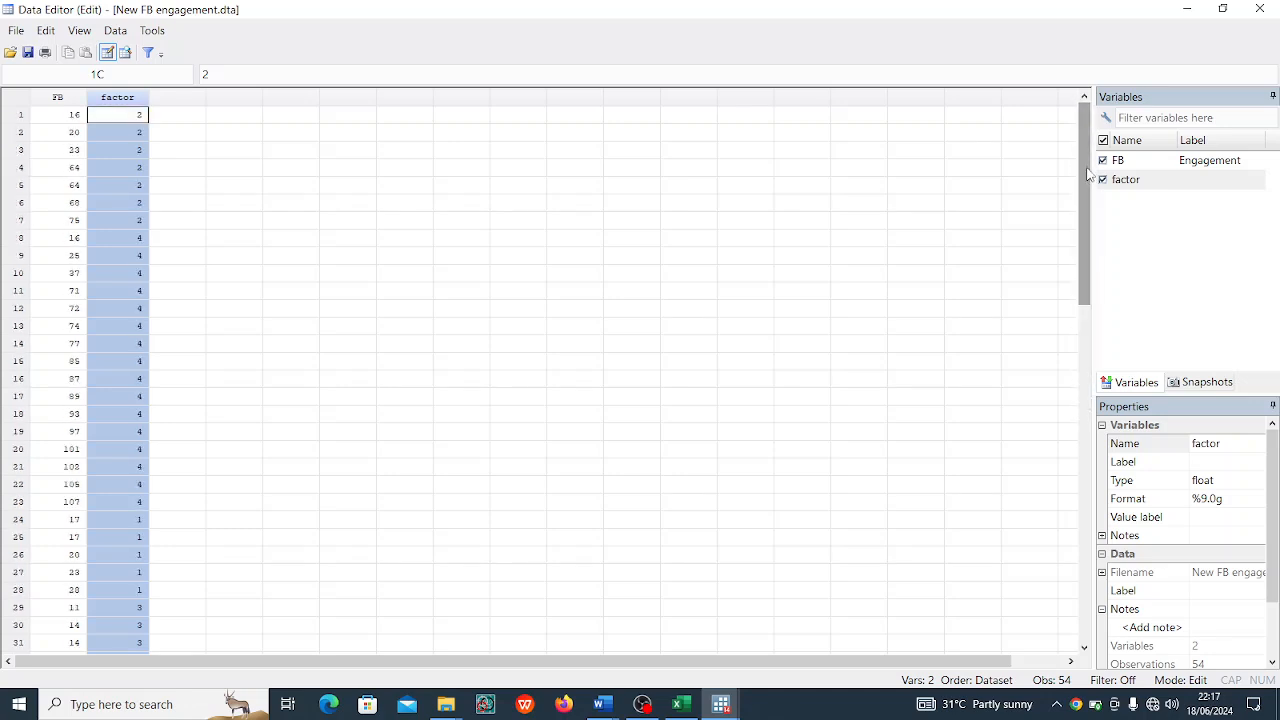
{"action": "left_click", "coordinate": [196, 101]}
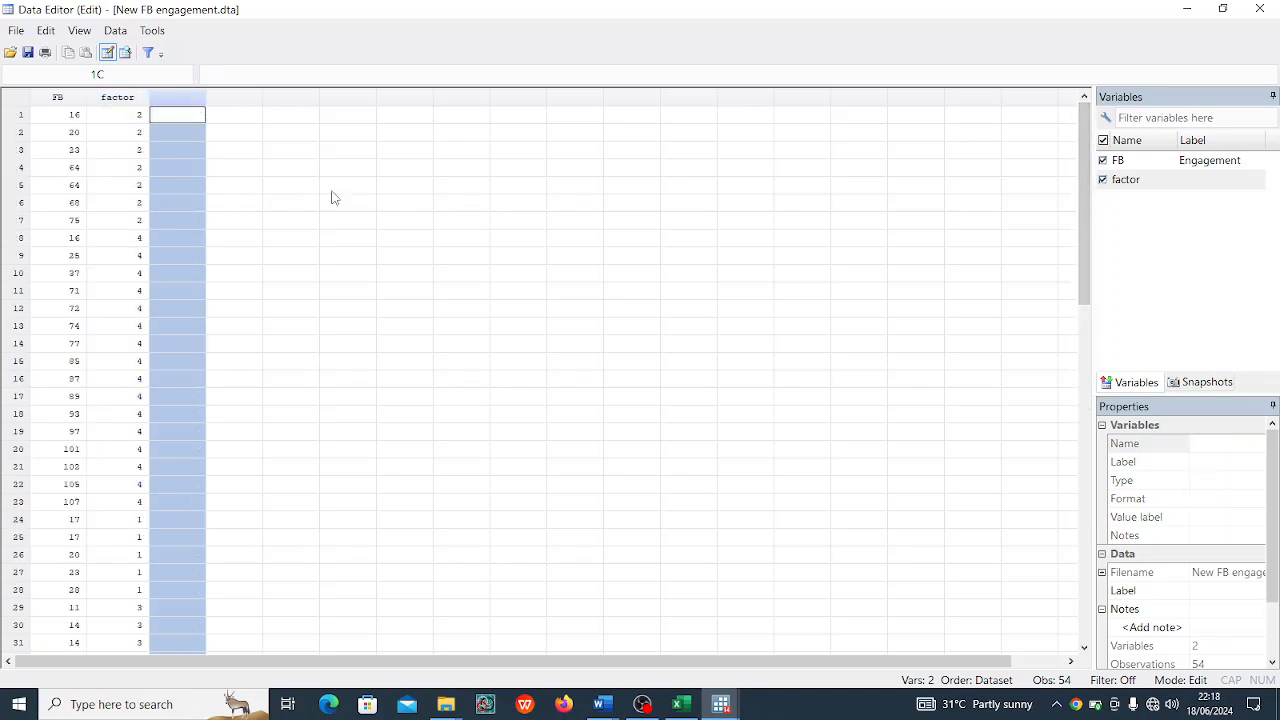
{"action": "mouse_move", "coordinate": [688, 708]}
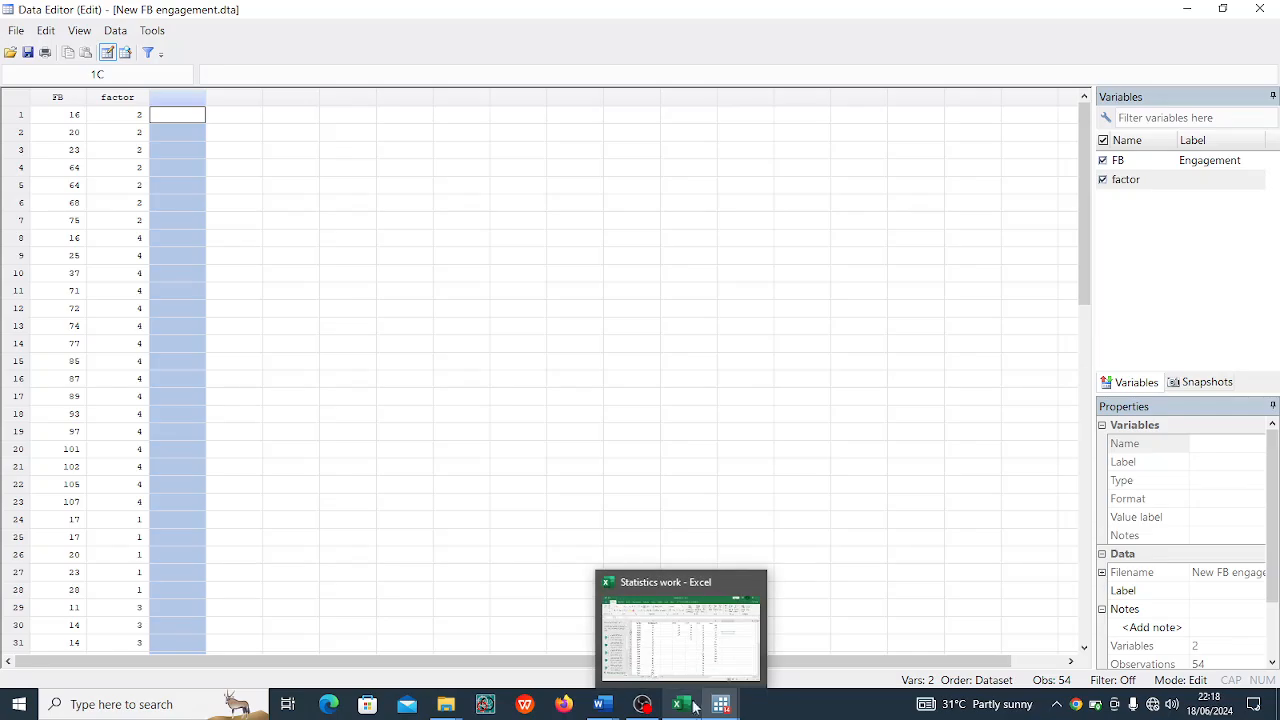
{"action": "left_click", "coordinate": [721, 663]}
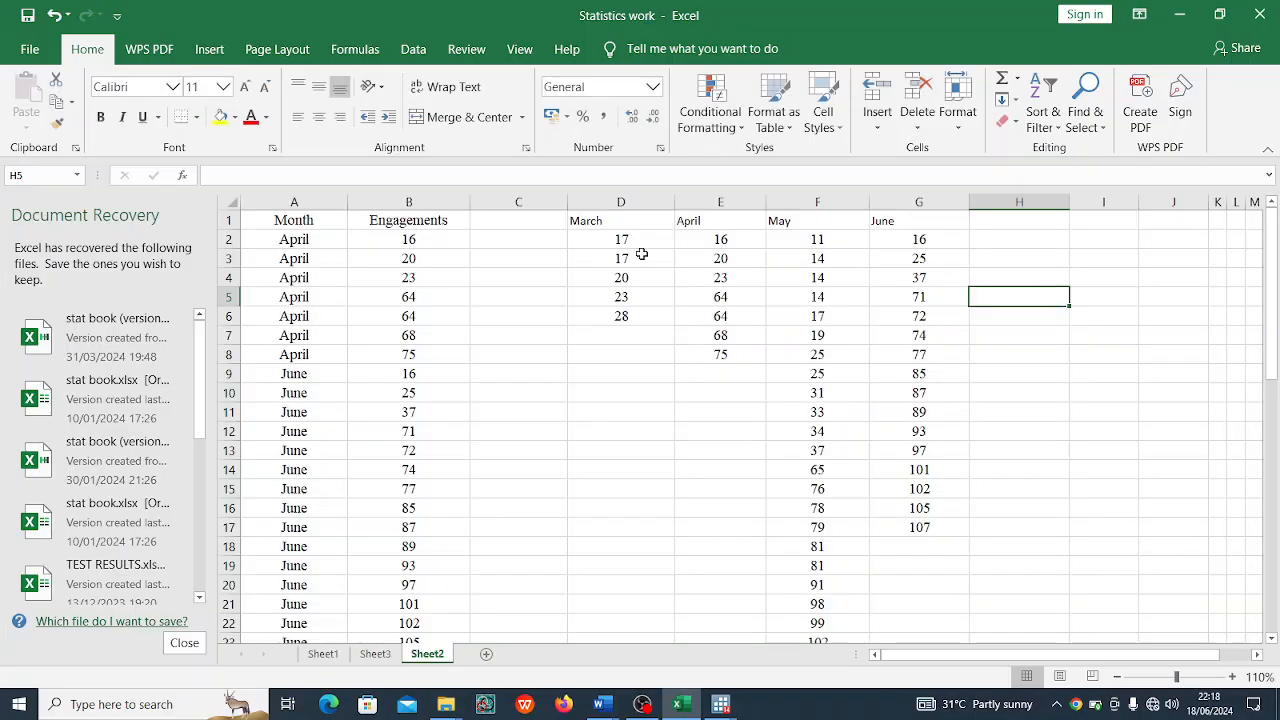
{"action": "left_click_drag", "start_coordinate": [622, 240], "coordinate": [900, 556]}
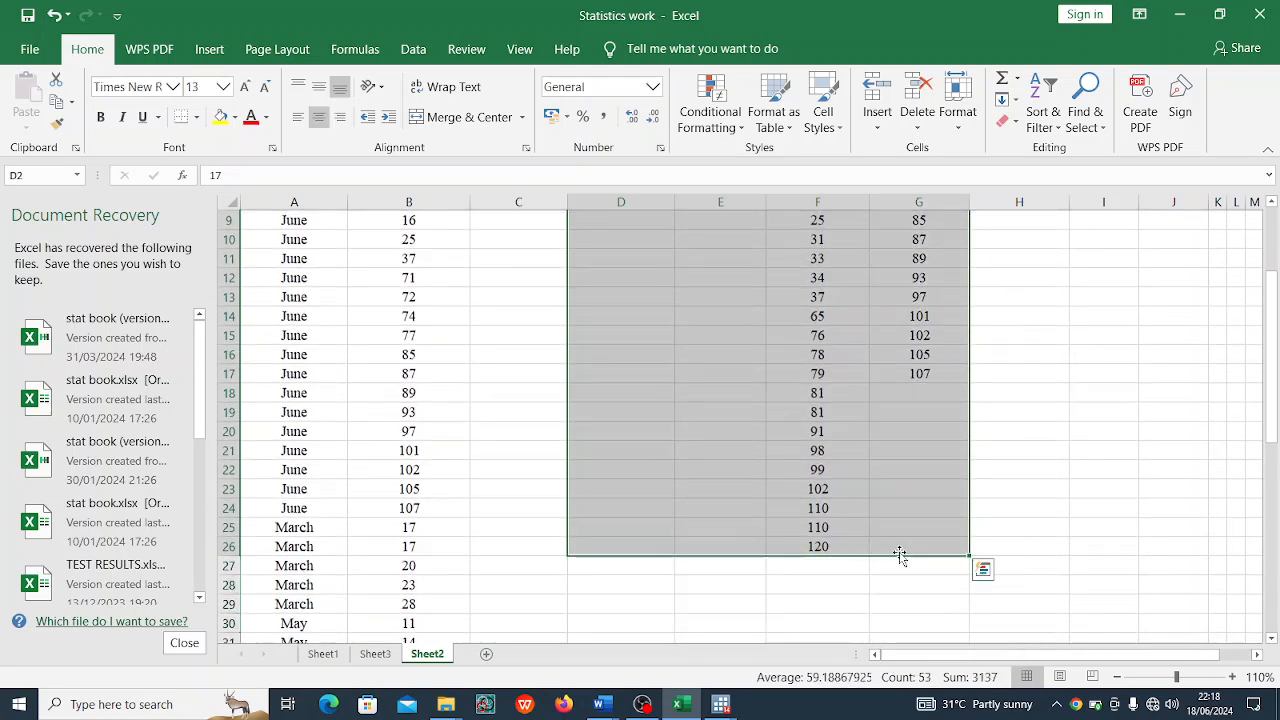
{"action": "key", "text": "ctrl+c"}
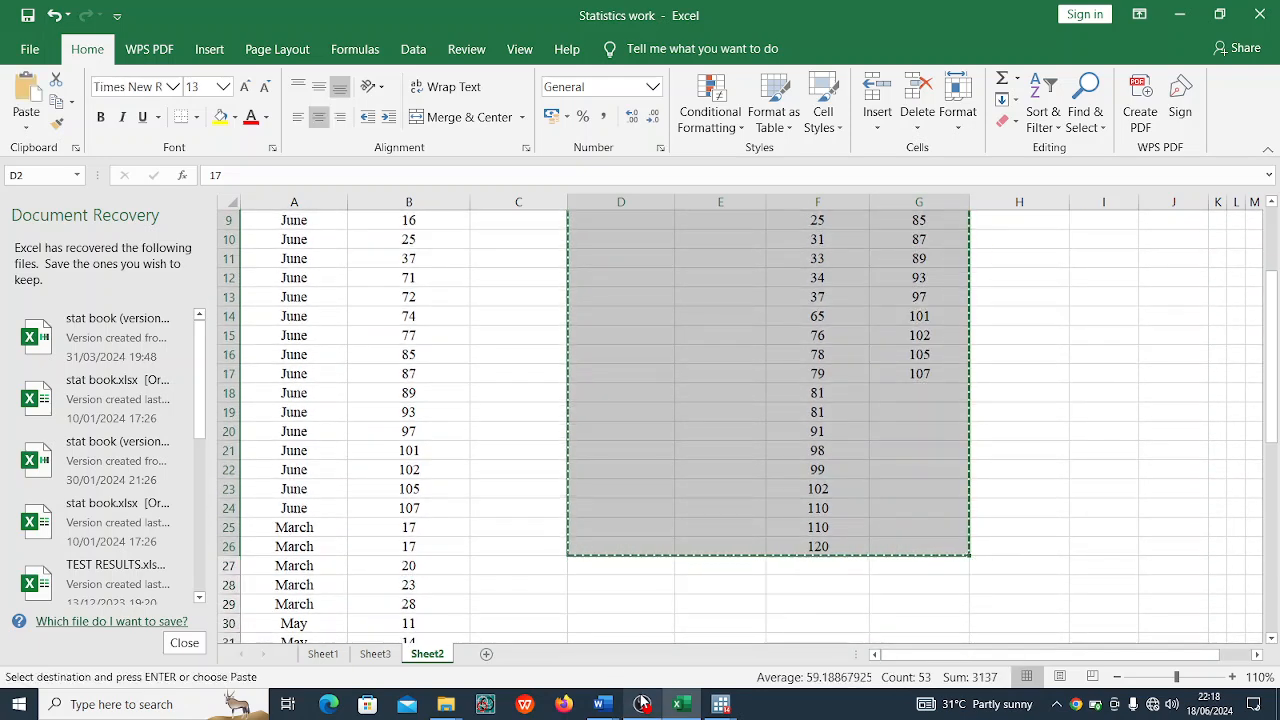
Step: Return to Stata's Data Editor and paste the copied monthly values from row 1 of the first empty column after factor
{"action": "mouse_move", "coordinate": [720, 704]}
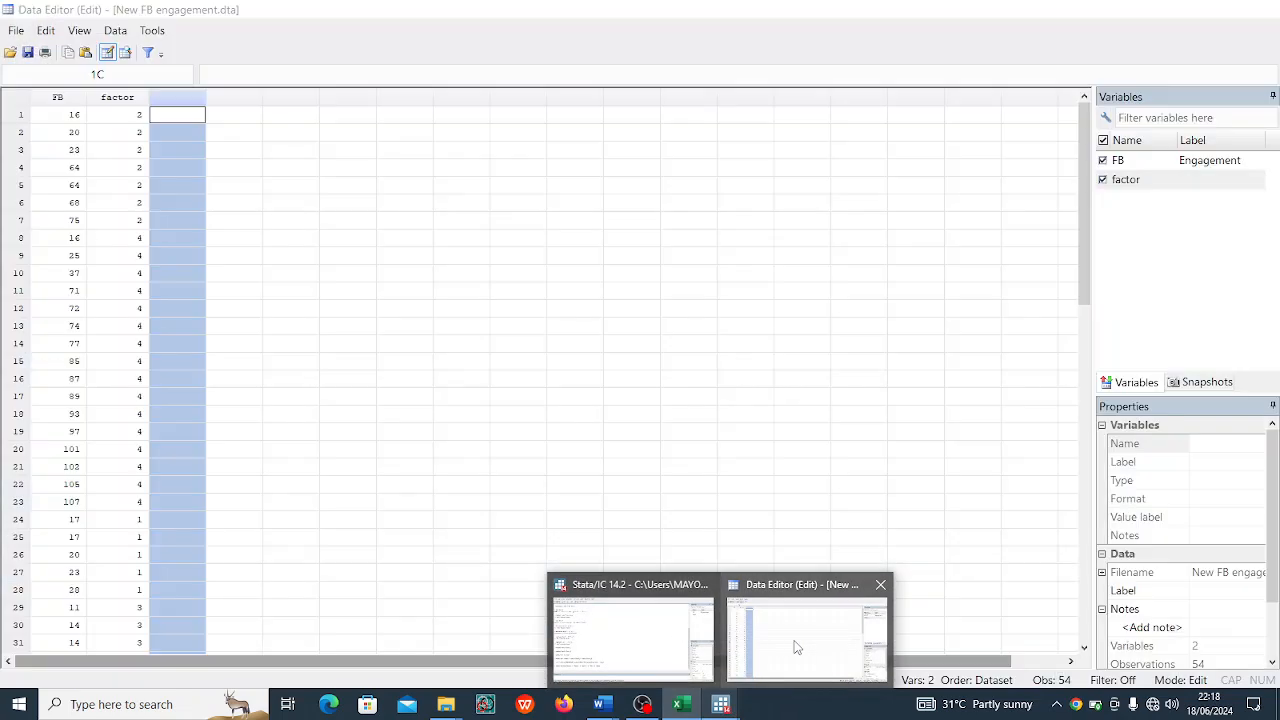
{"action": "left_click", "coordinate": [803, 645]}
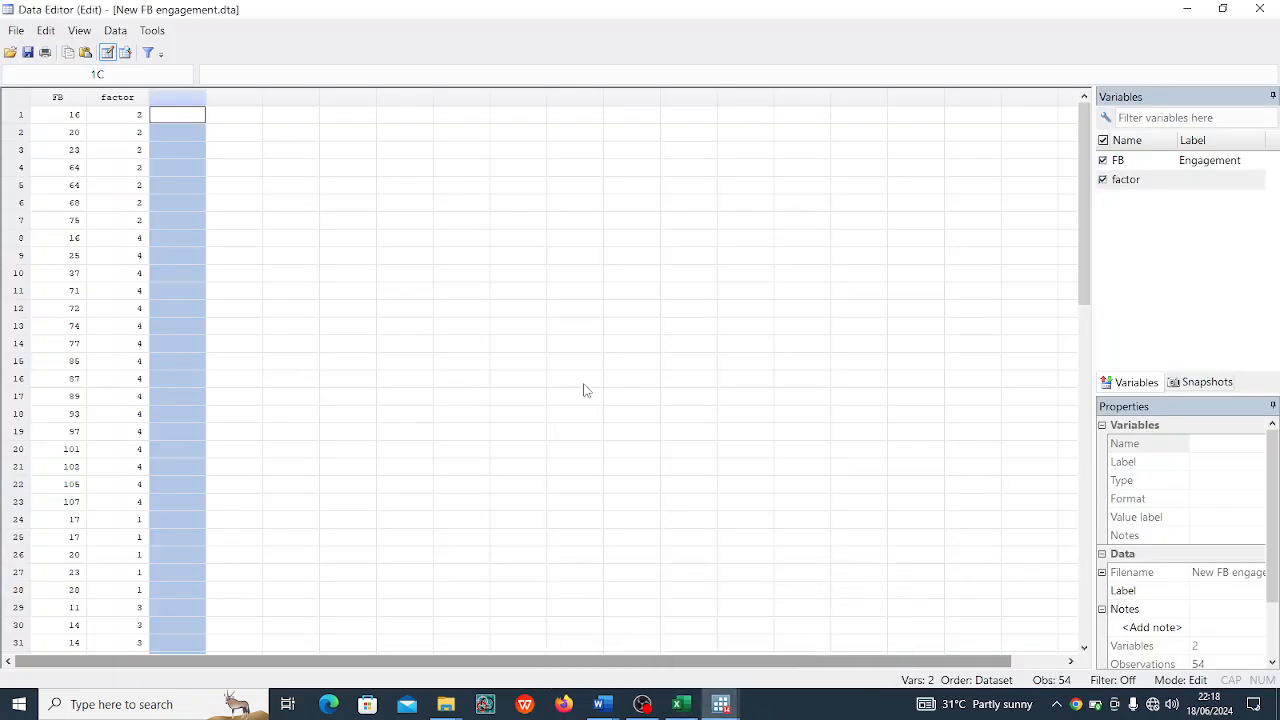
{"action": "left_click", "coordinate": [184, 116]}
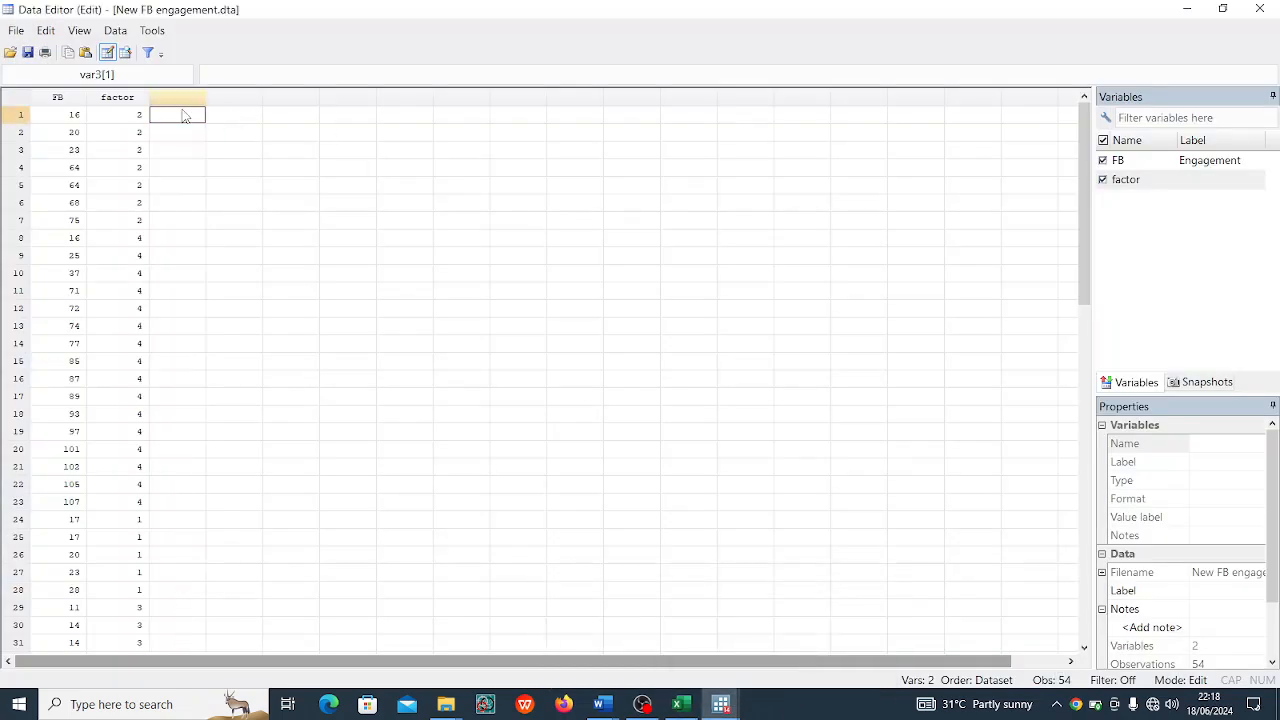
{"action": "key", "text": "ctrl+v"}
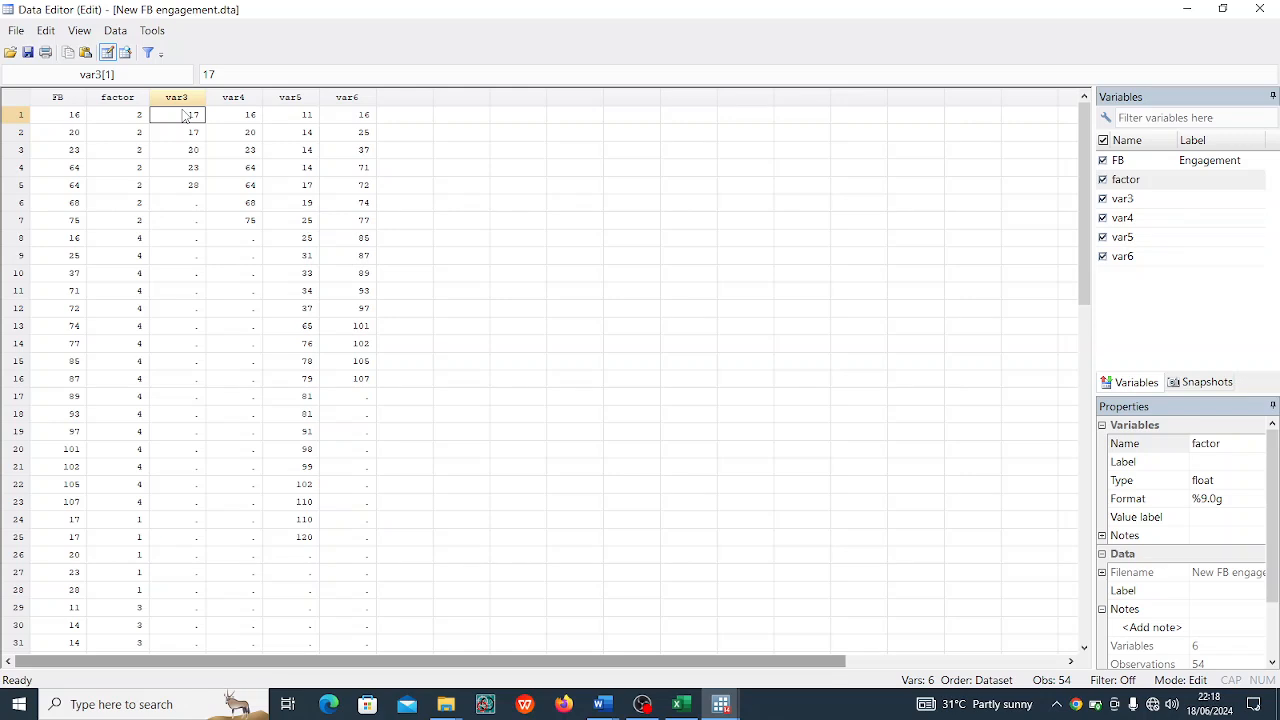
Step: Rename the variable var3 as March and the variable var4 as April
{"action": "left_click", "coordinate": [1160, 201]}
{"action": "left_click", "coordinate": [1233, 447]}
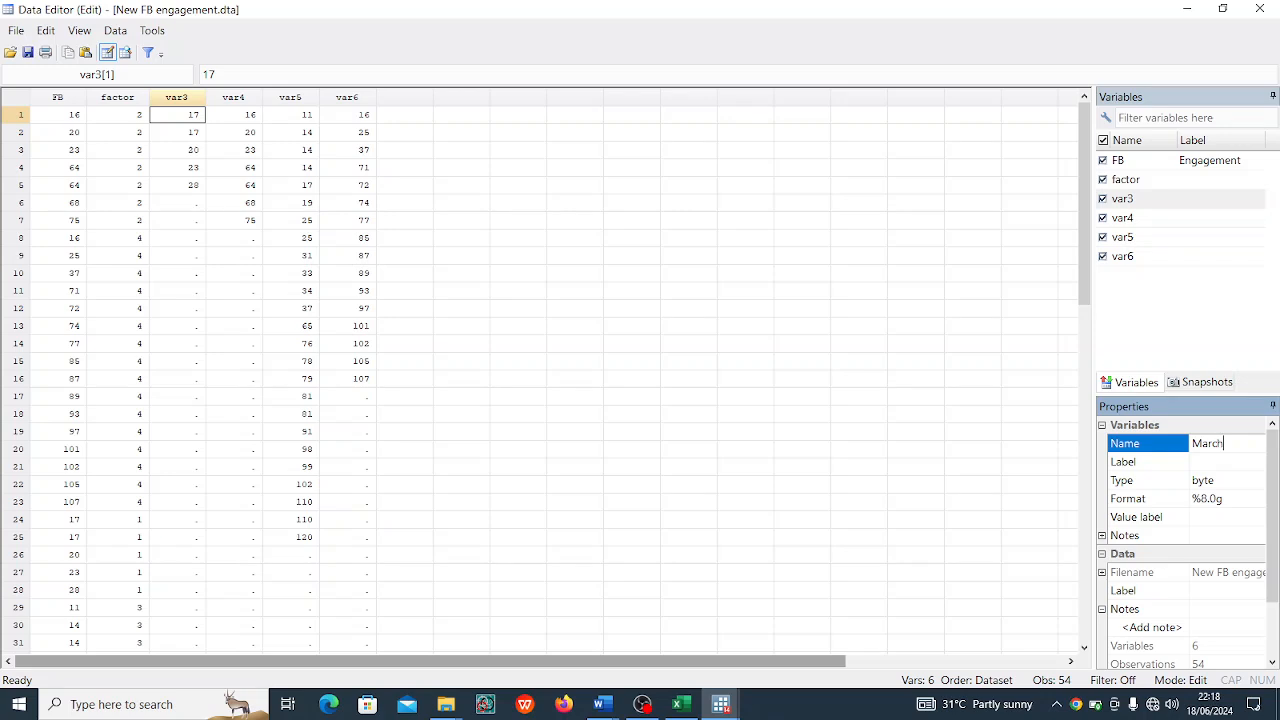
{"action": "key", "text": "Return"}
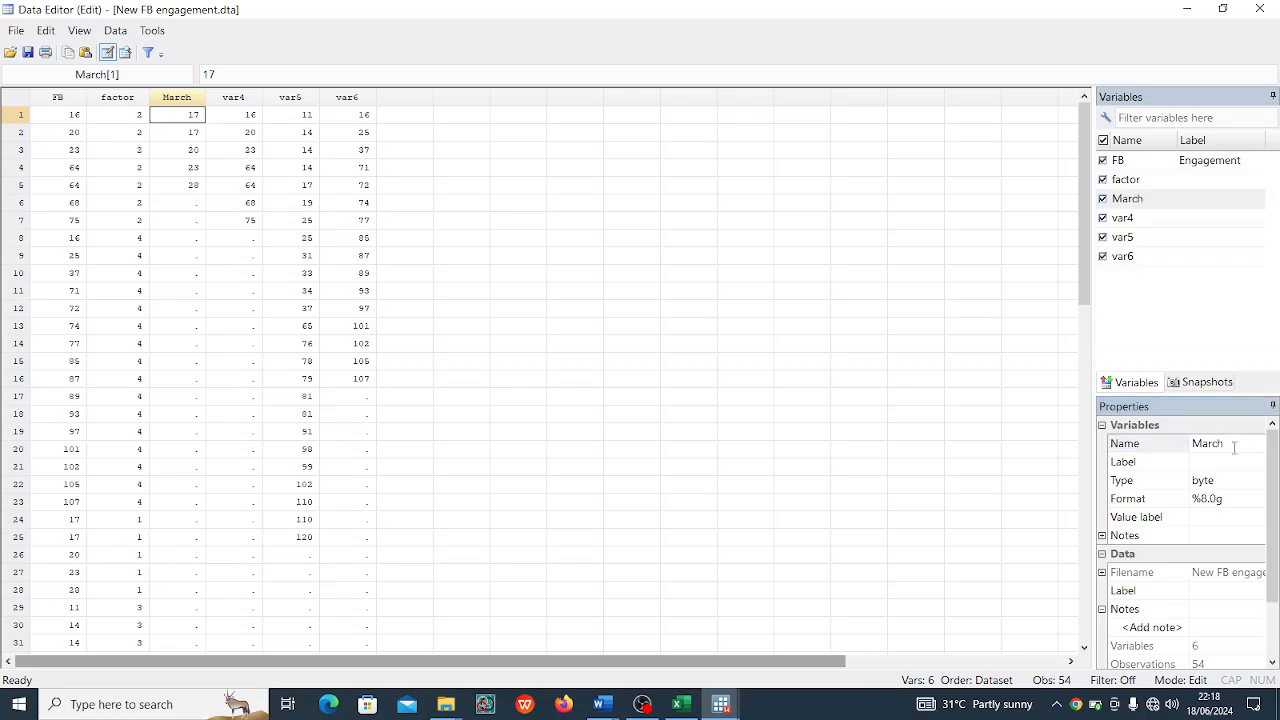
{"action": "left_click", "coordinate": [1181, 217]}
{"action": "left_click", "coordinate": [1222, 443]}
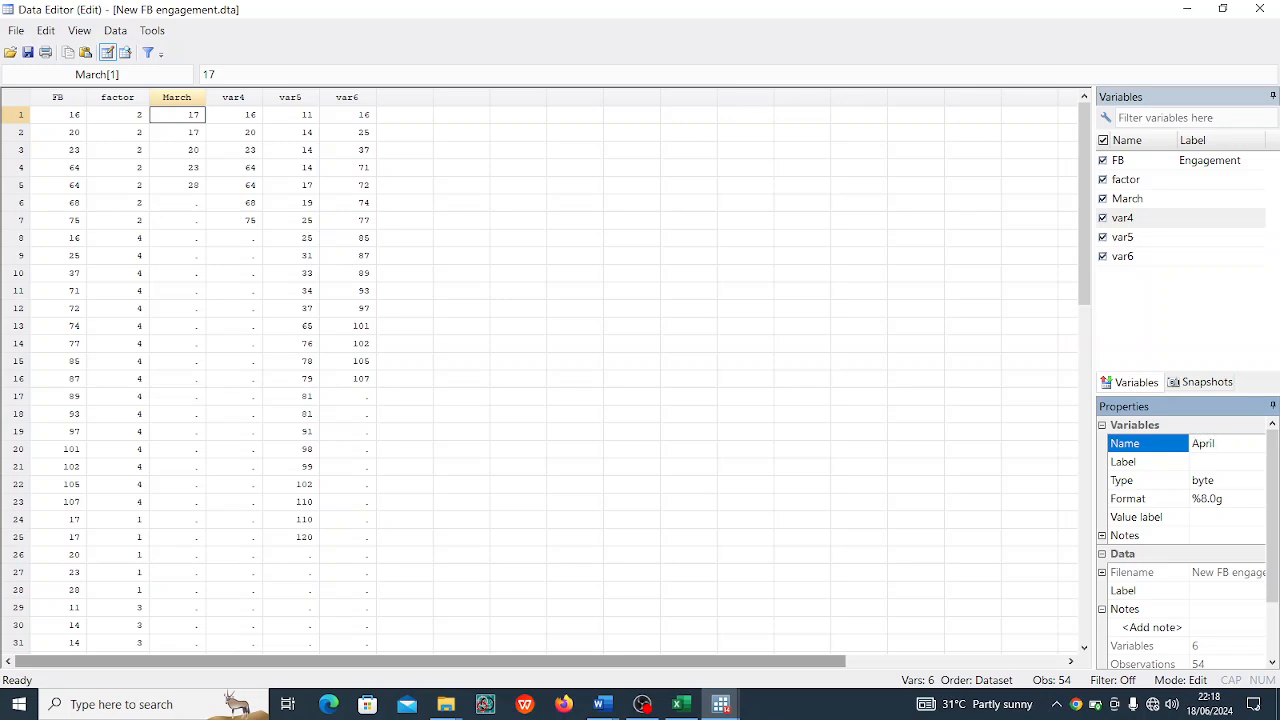
{"action": "type", "text": "April"}
{"action": "key", "text": "Return"}
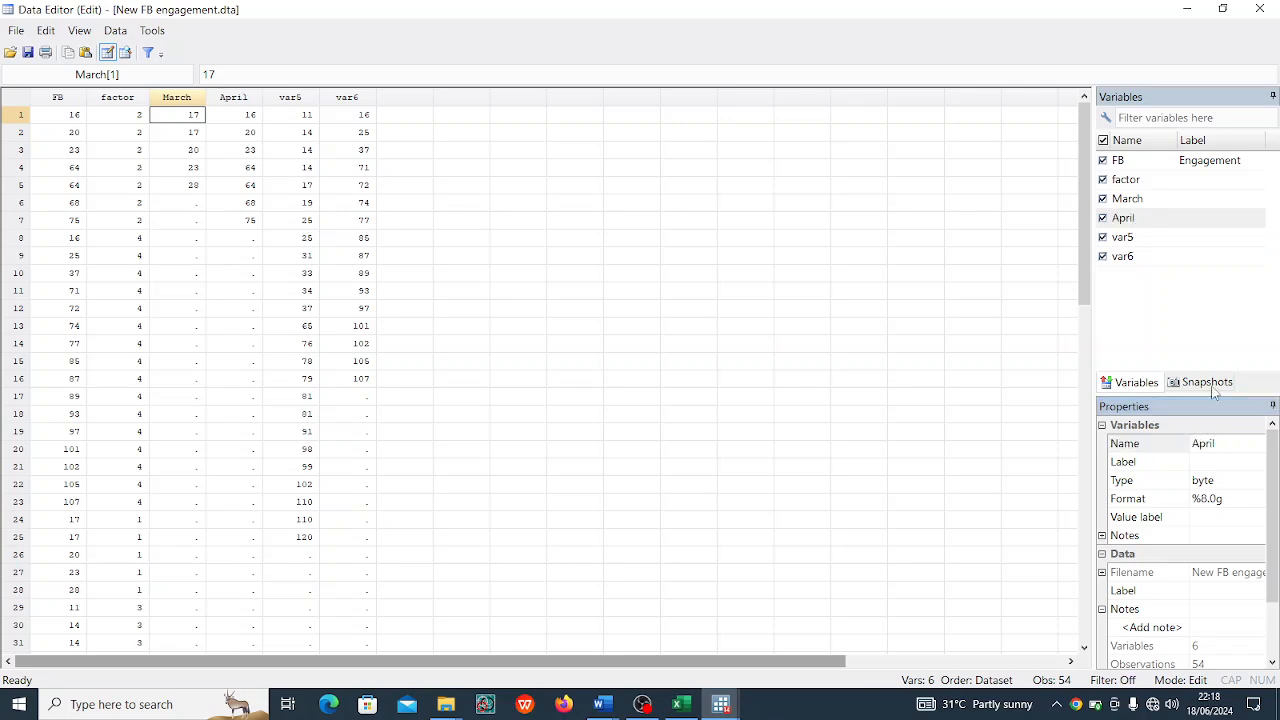
Step: Rename the variable var5 as May and the variable var6 as June
{"action": "left_click", "coordinate": [1208, 241]}
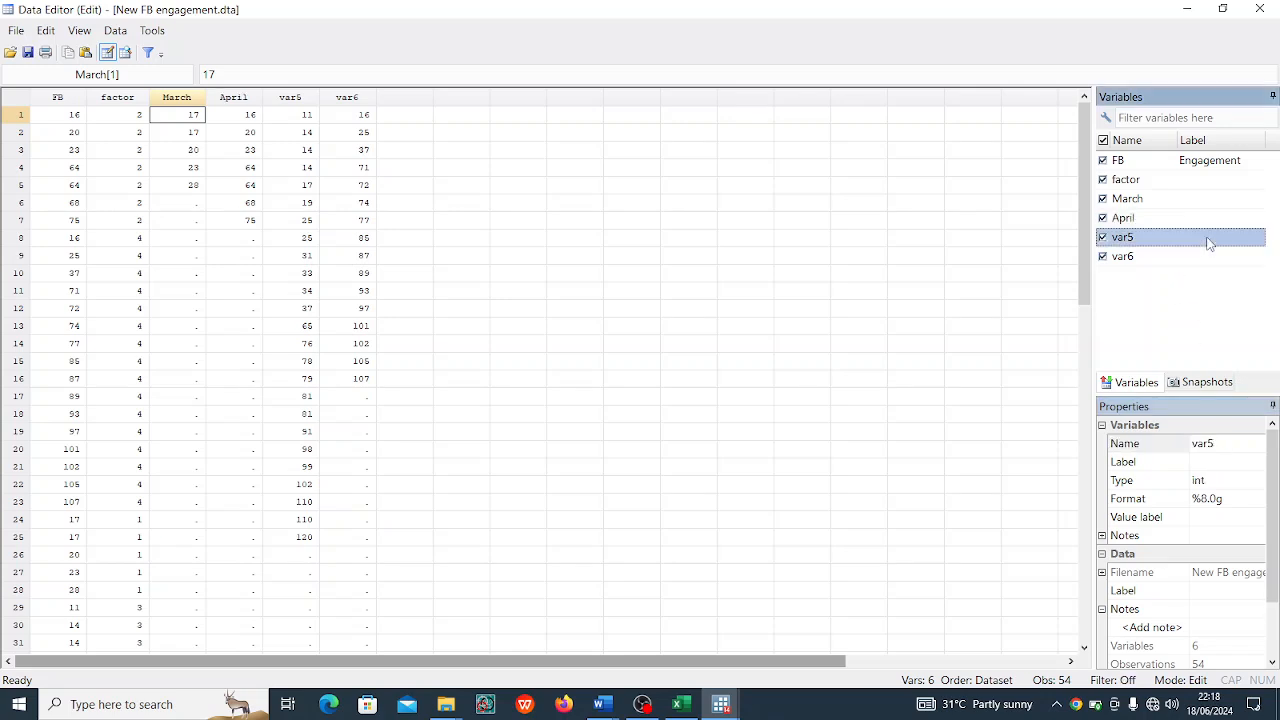
{"action": "left_click", "coordinate": [1226, 446]}
{"action": "type", "text": "va"}
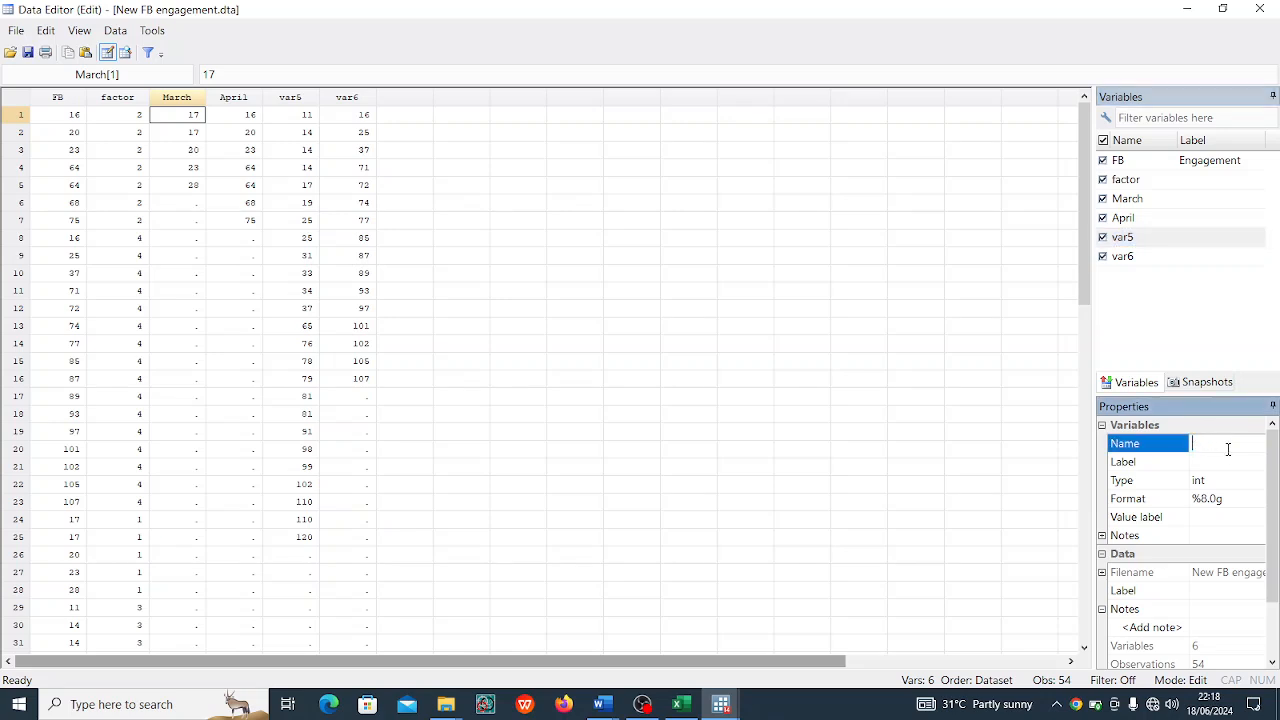
{"action": "type", "text": "May"}
{"action": "key", "text": "Return"}
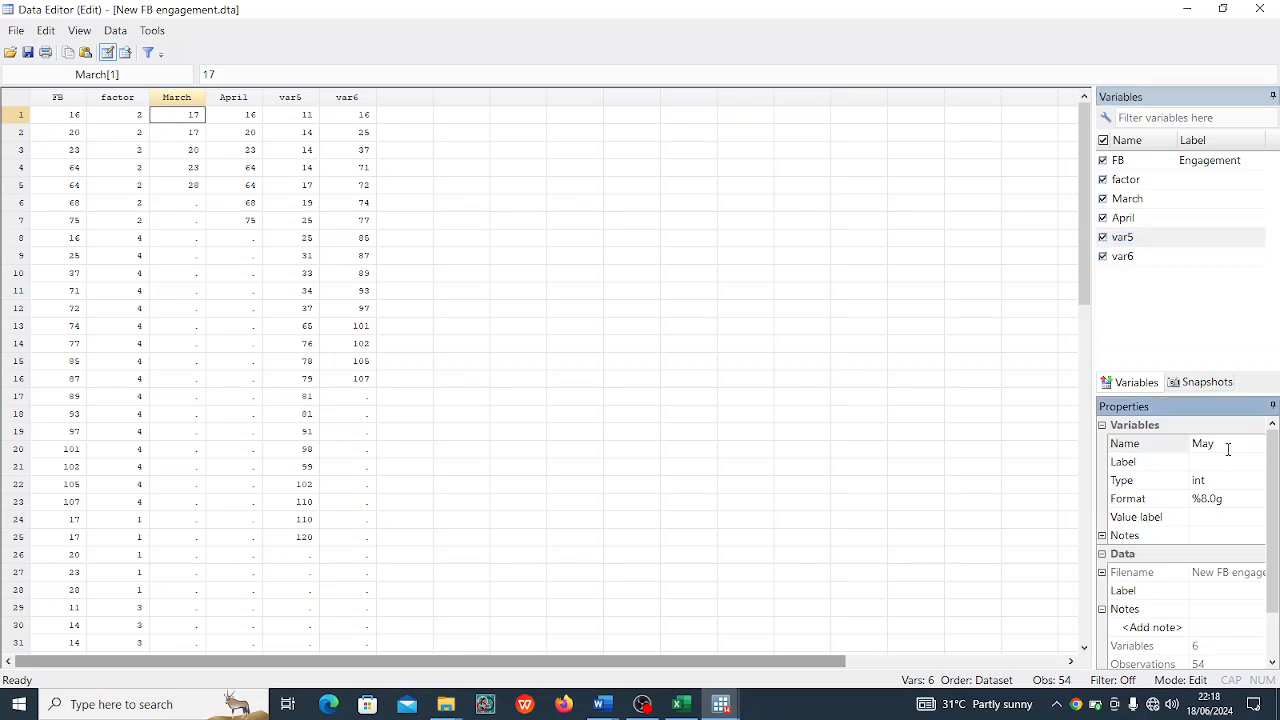
{"action": "left_click", "coordinate": [1230, 258]}
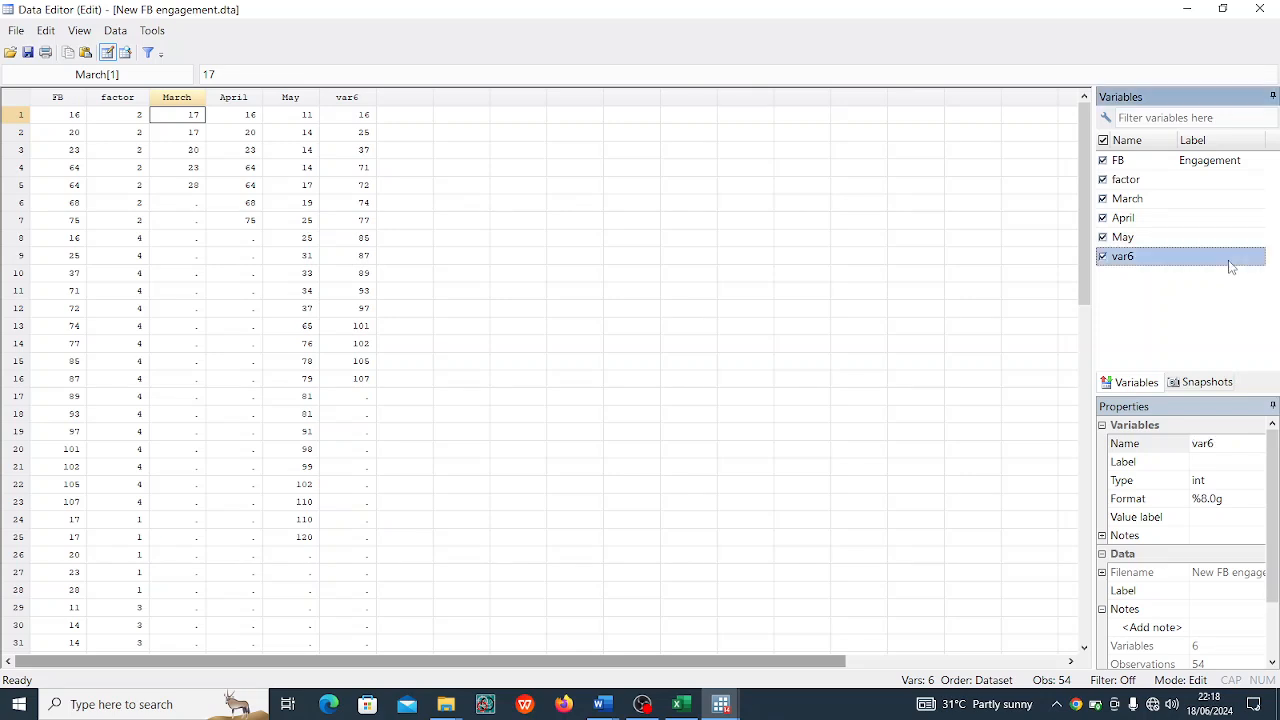
{"action": "left_click", "coordinate": [1233, 444]}
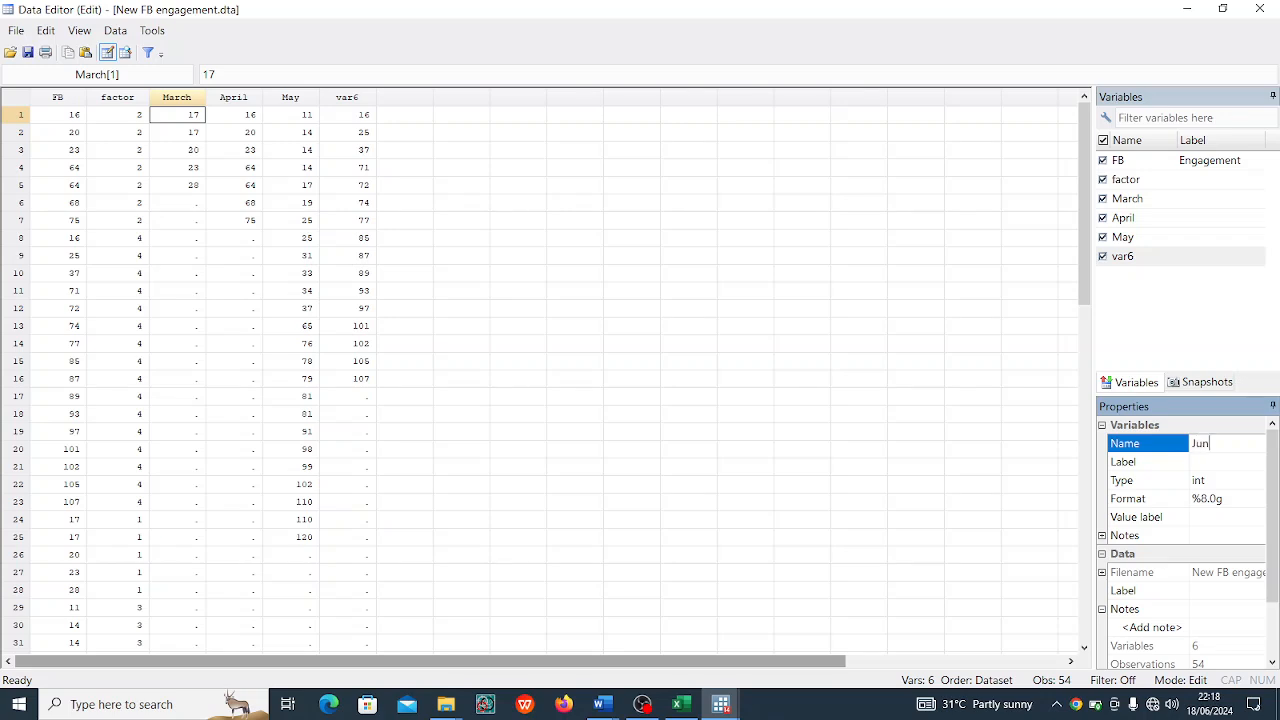
{"action": "type", "text": "June"}
{"action": "key", "text": "Return"}
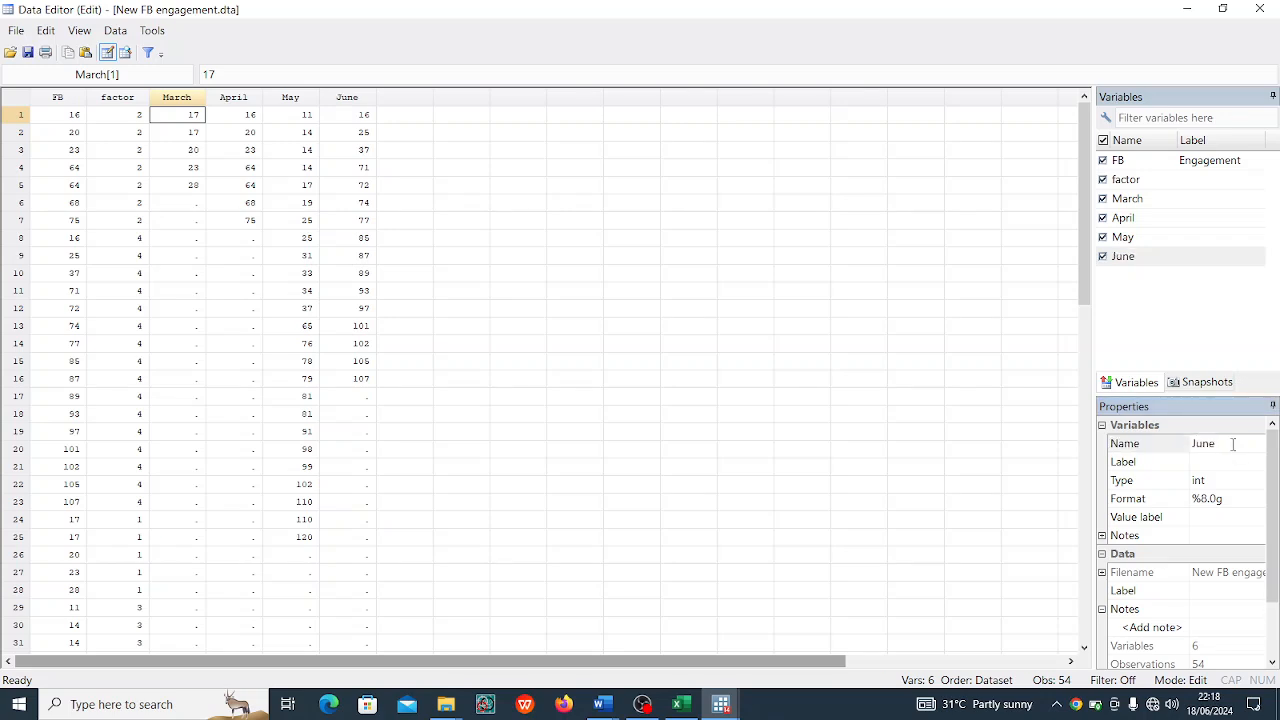
{"action": "left_click", "coordinate": [680, 364]}
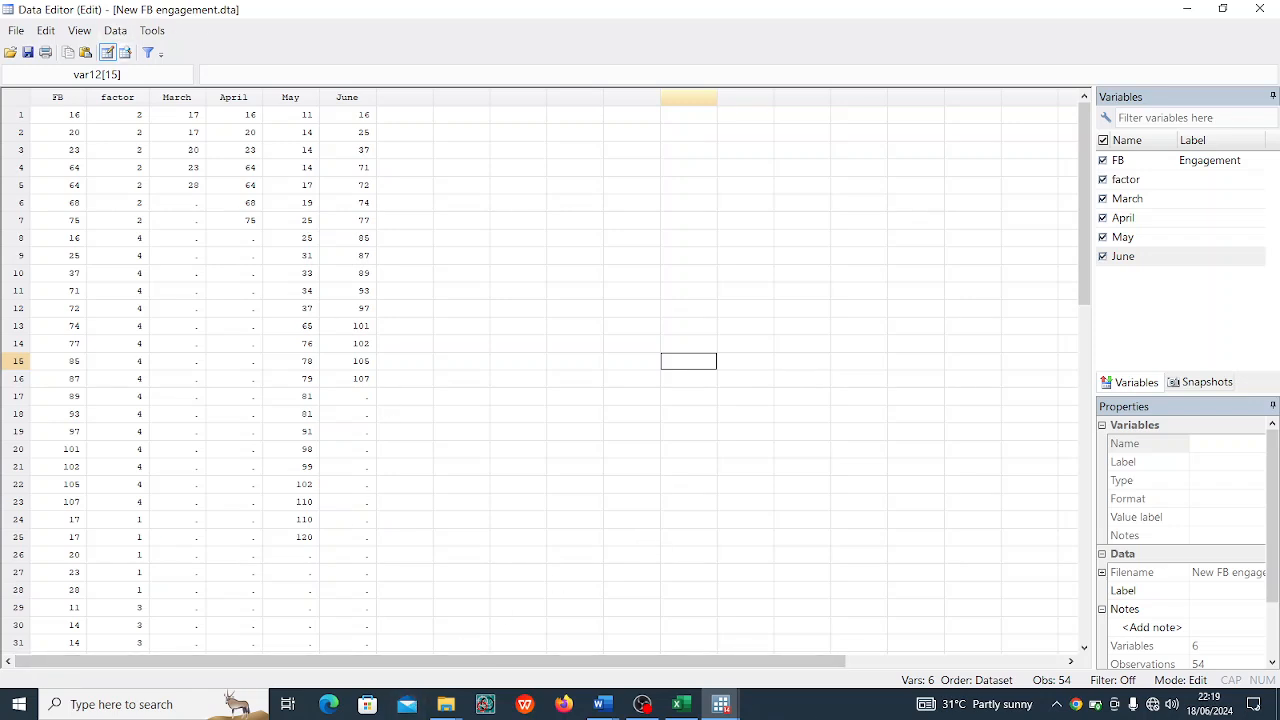
Step: Switch to the main Stata window and open the Summary statistics dialog for descriptive statistics
{"action": "mouse_move", "coordinate": [720, 706]}
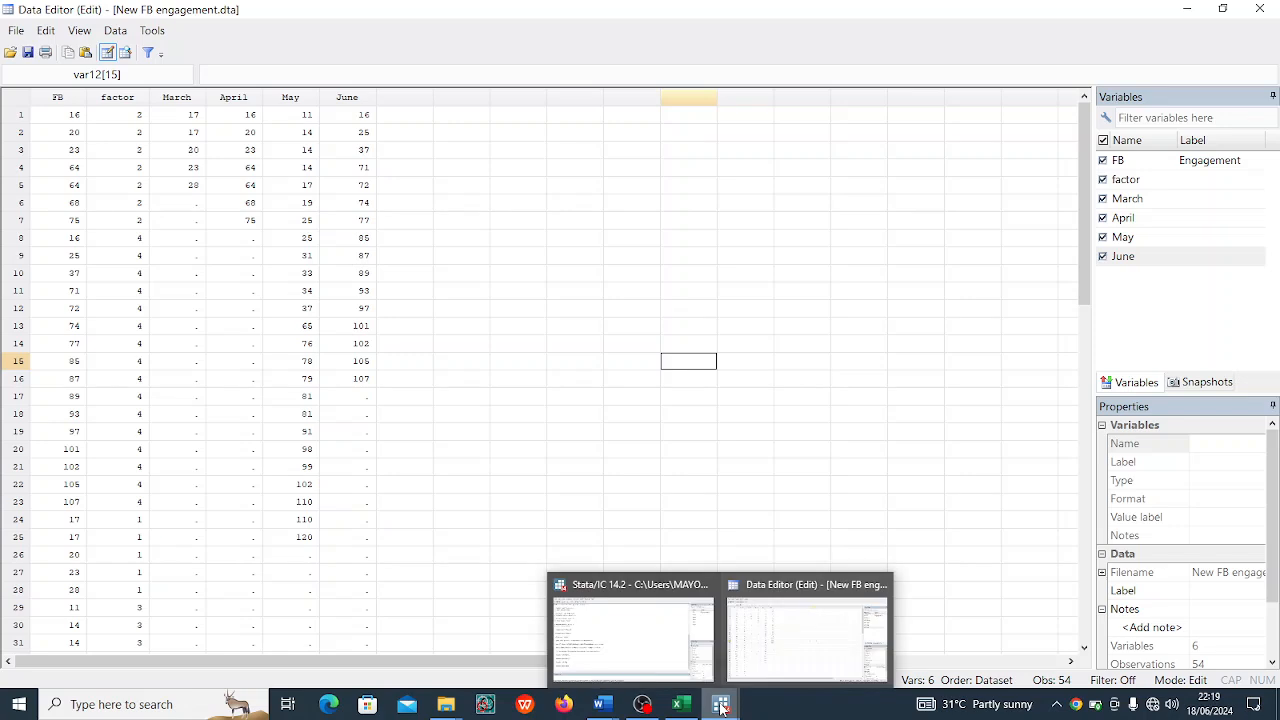
{"action": "left_click", "coordinate": [629, 655]}
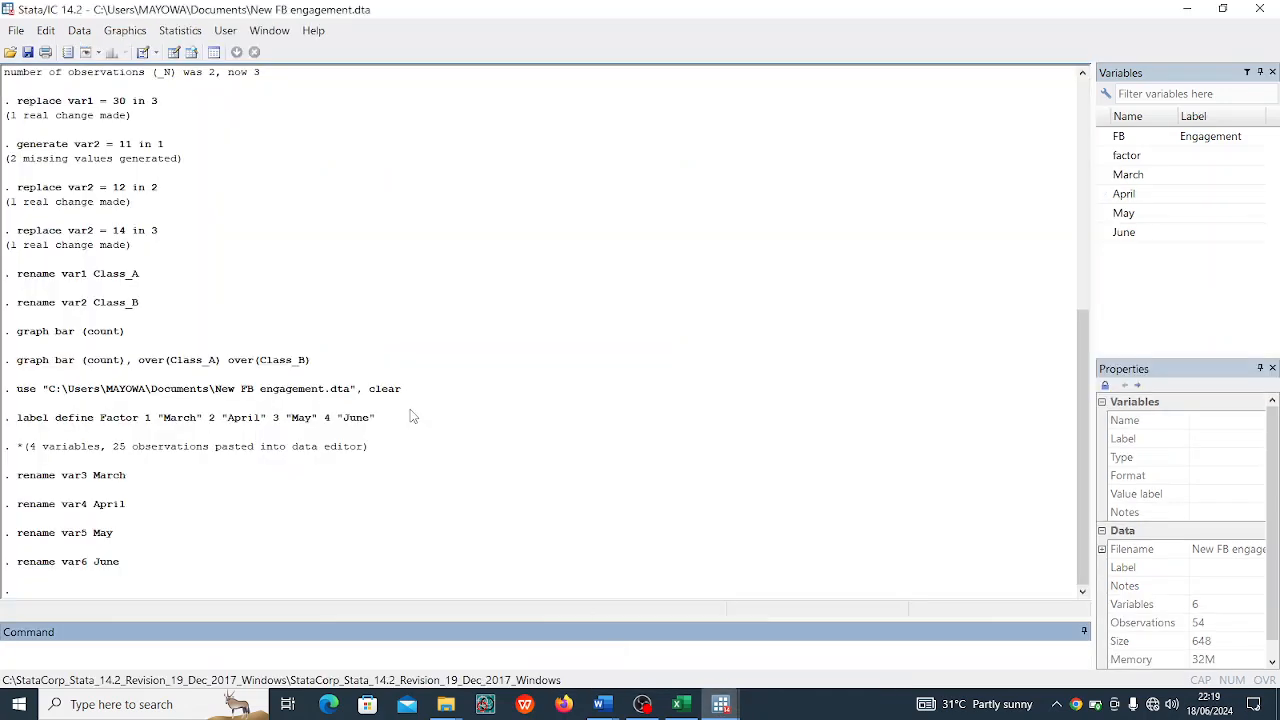
{"action": "left_click", "coordinate": [186, 32]}
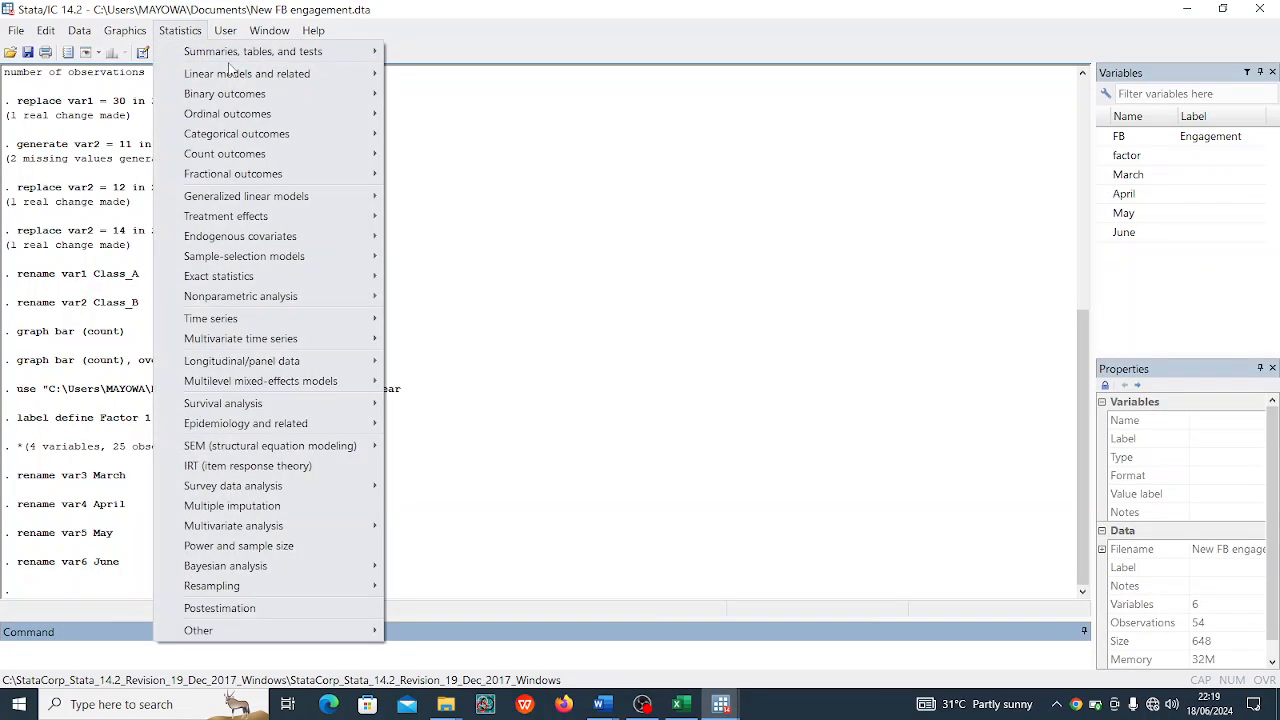
{"action": "mouse_move", "coordinate": [222, 55]}
{"action": "mouse_move", "coordinate": [512, 60]}
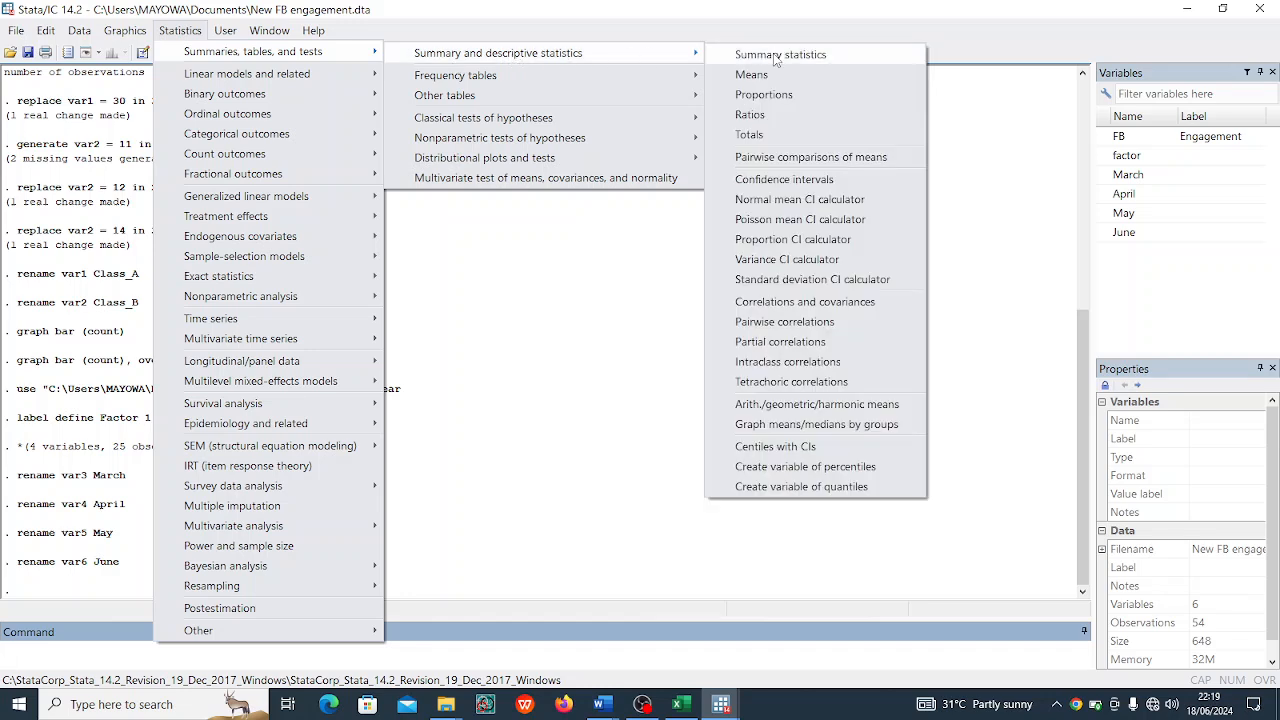
{"action": "left_click", "coordinate": [778, 56]}
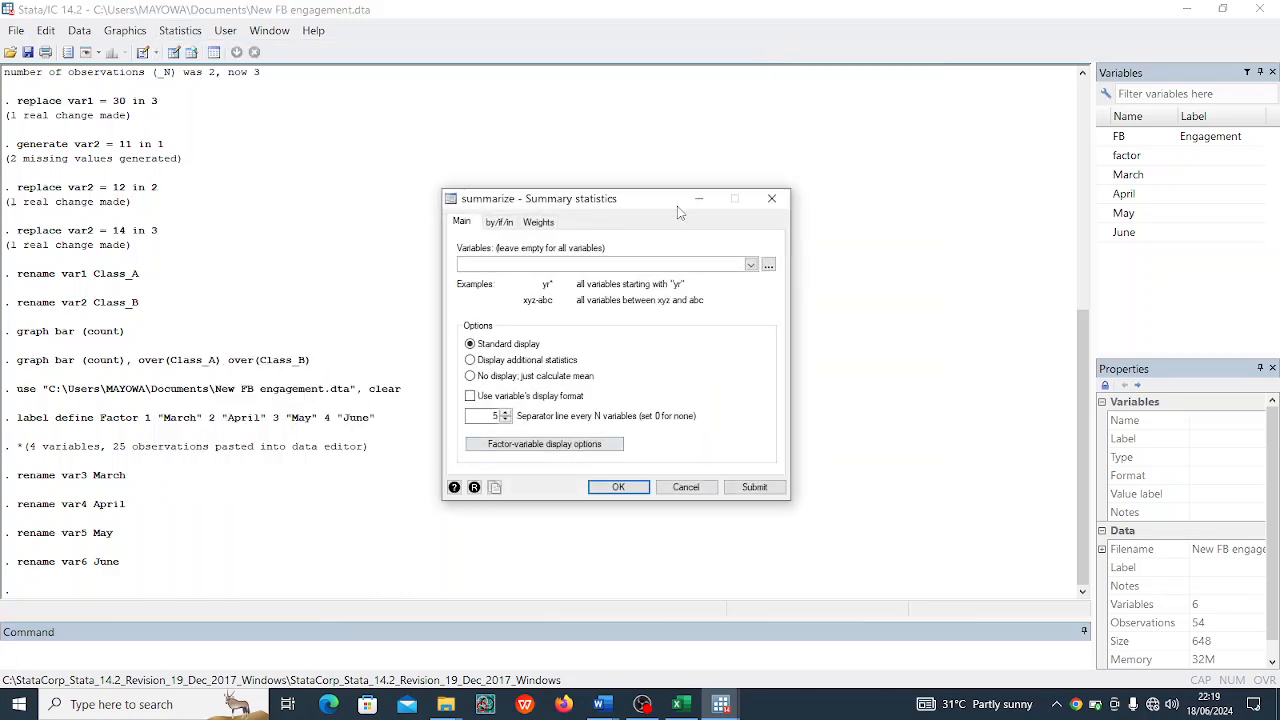
Step: Summarize the variables March, April, May and June with additional statistics displayed
{"action": "left_click", "coordinate": [753, 265]}
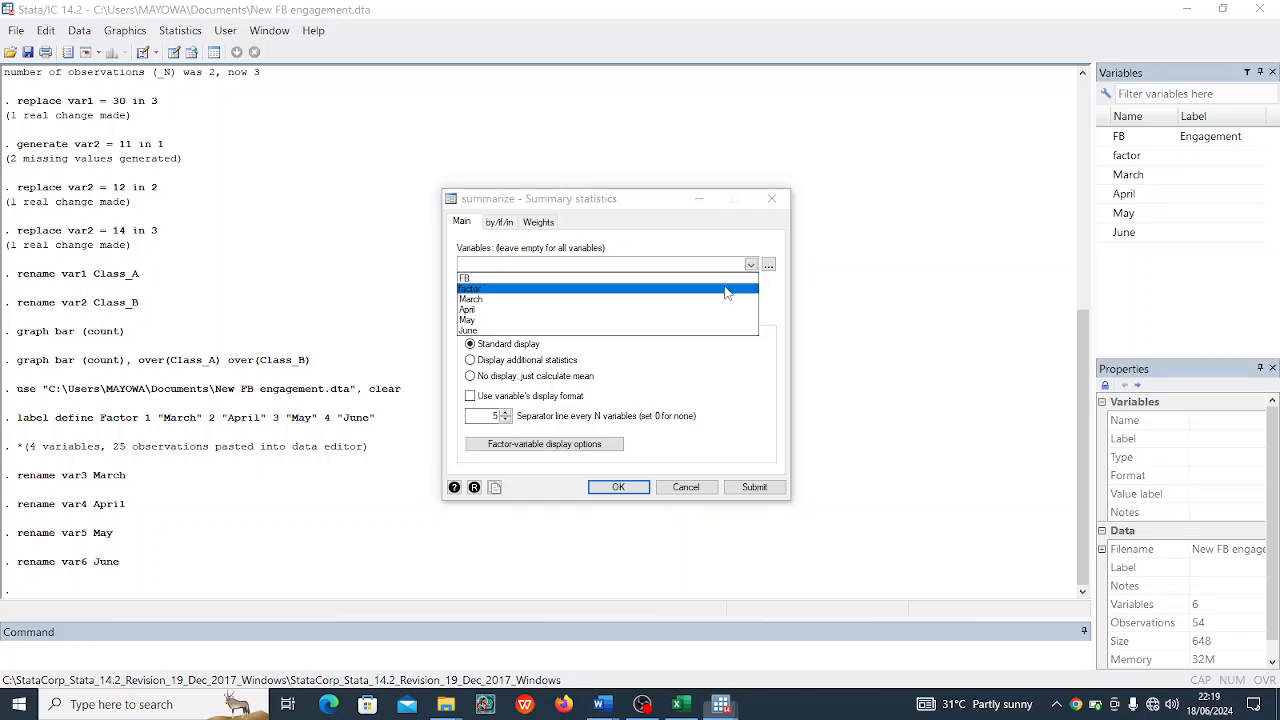
{"action": "left_click", "coordinate": [713, 300]}
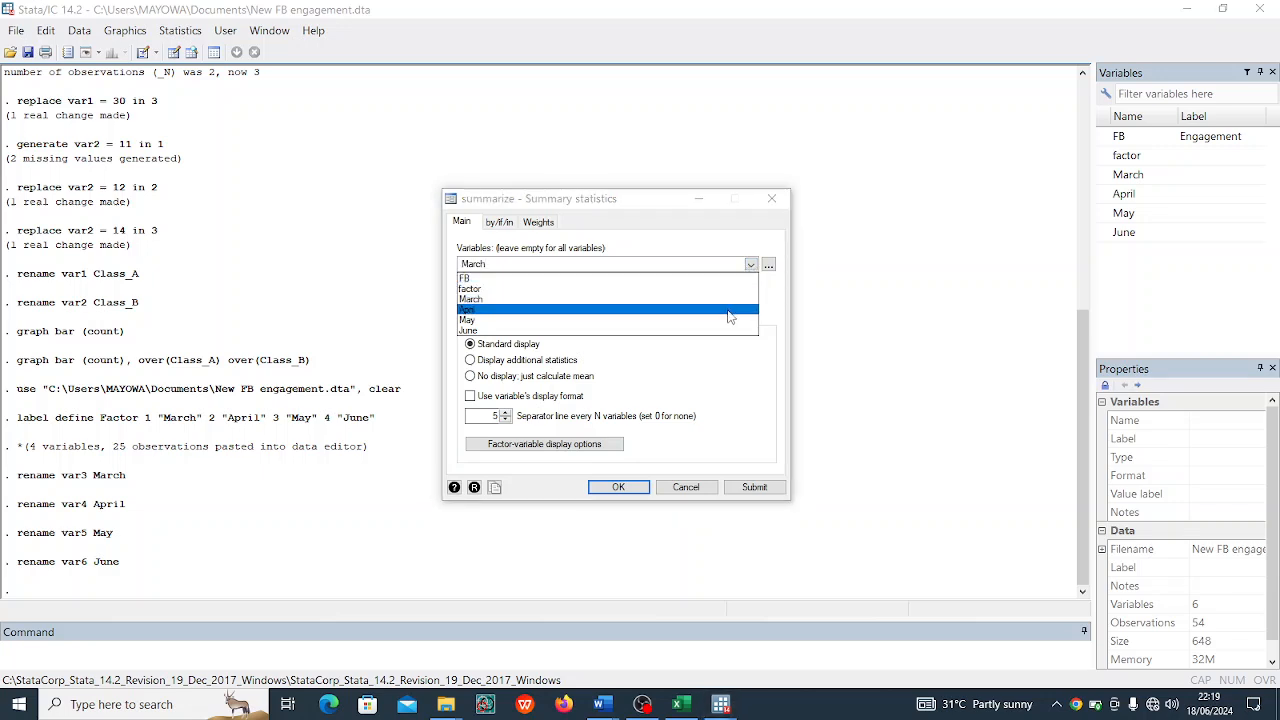
{"action": "left_click", "coordinate": [730, 310]}
{"action": "left_click", "coordinate": [728, 320]}
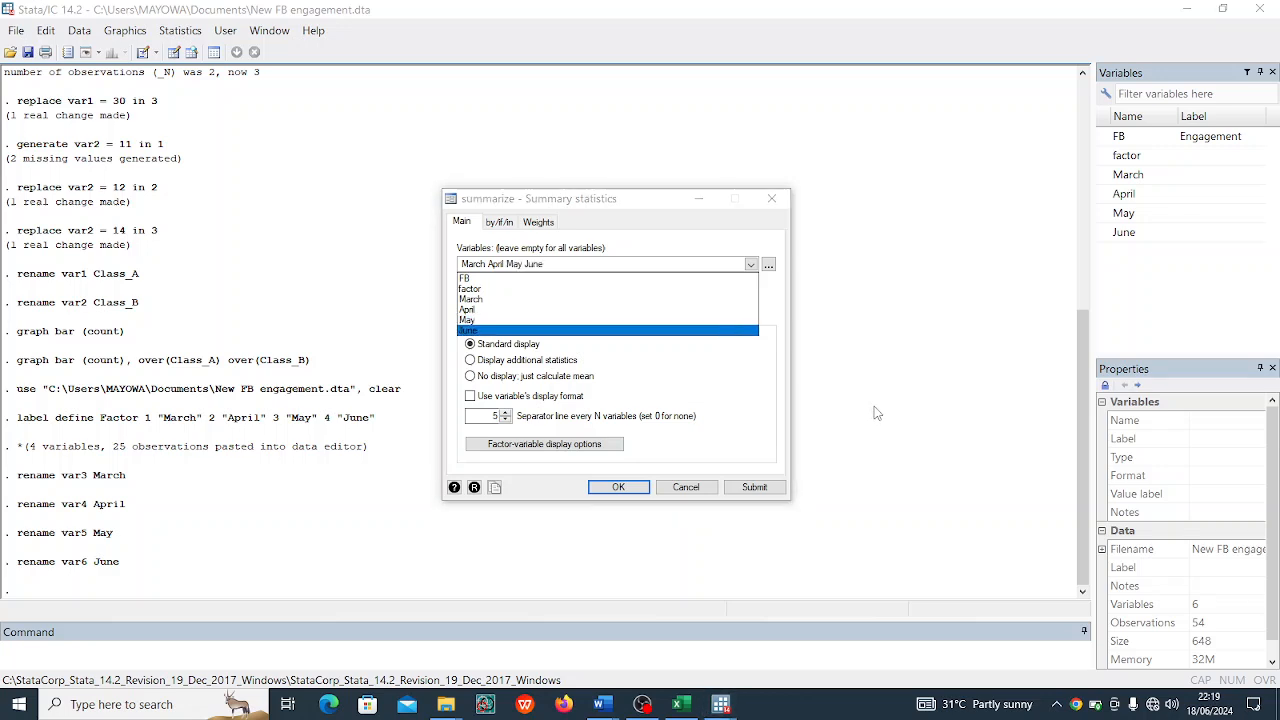
{"action": "left_click", "coordinate": [725, 331]}
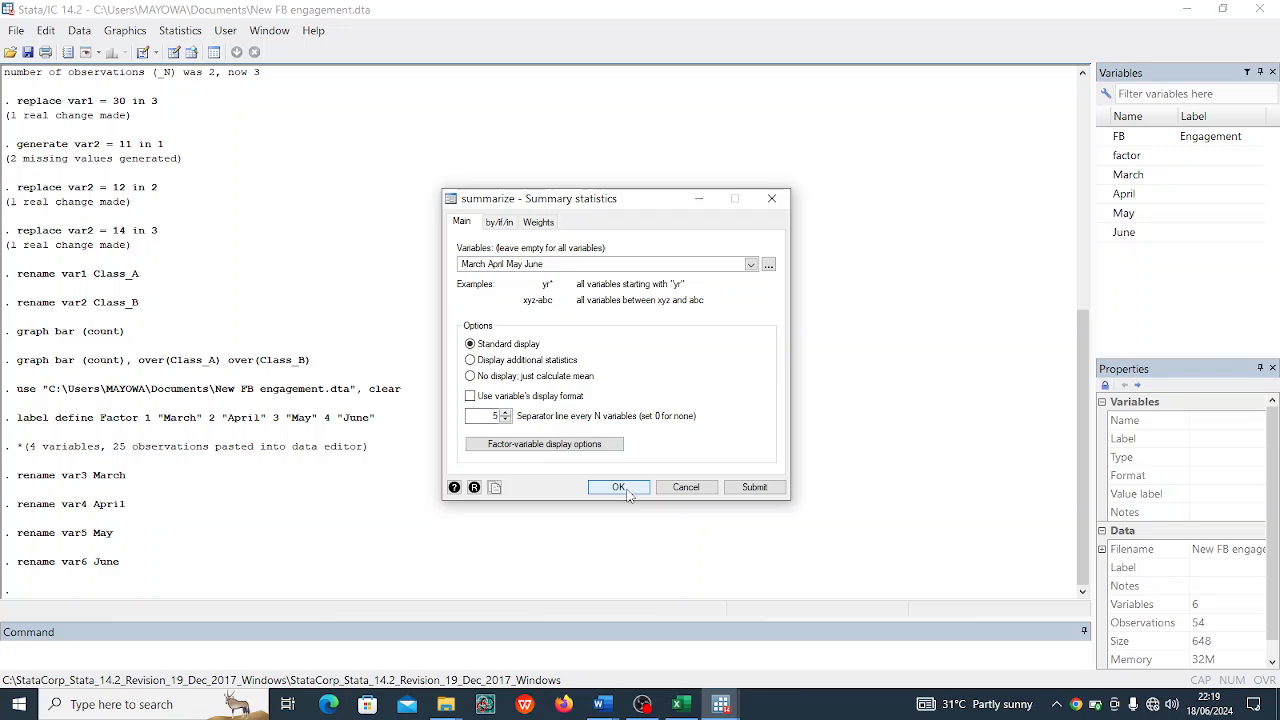
{"action": "left_click", "coordinate": [470, 360]}
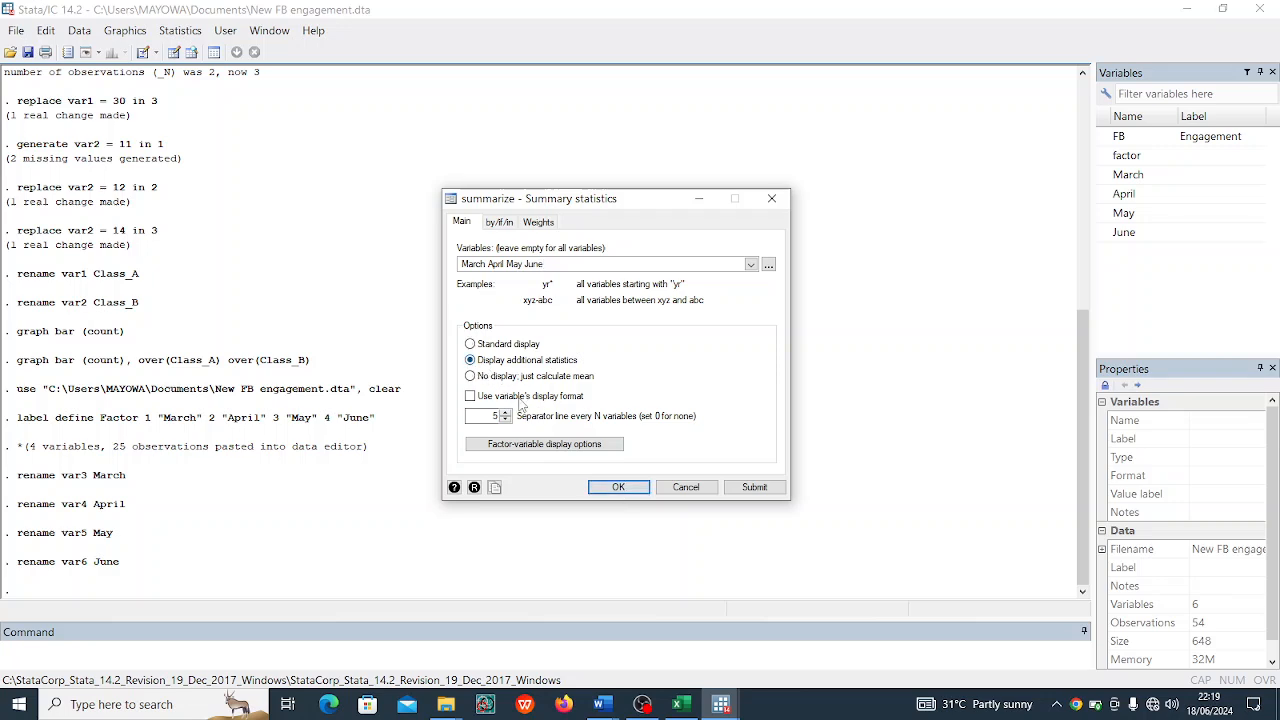
{"action": "left_click", "coordinate": [619, 487]}
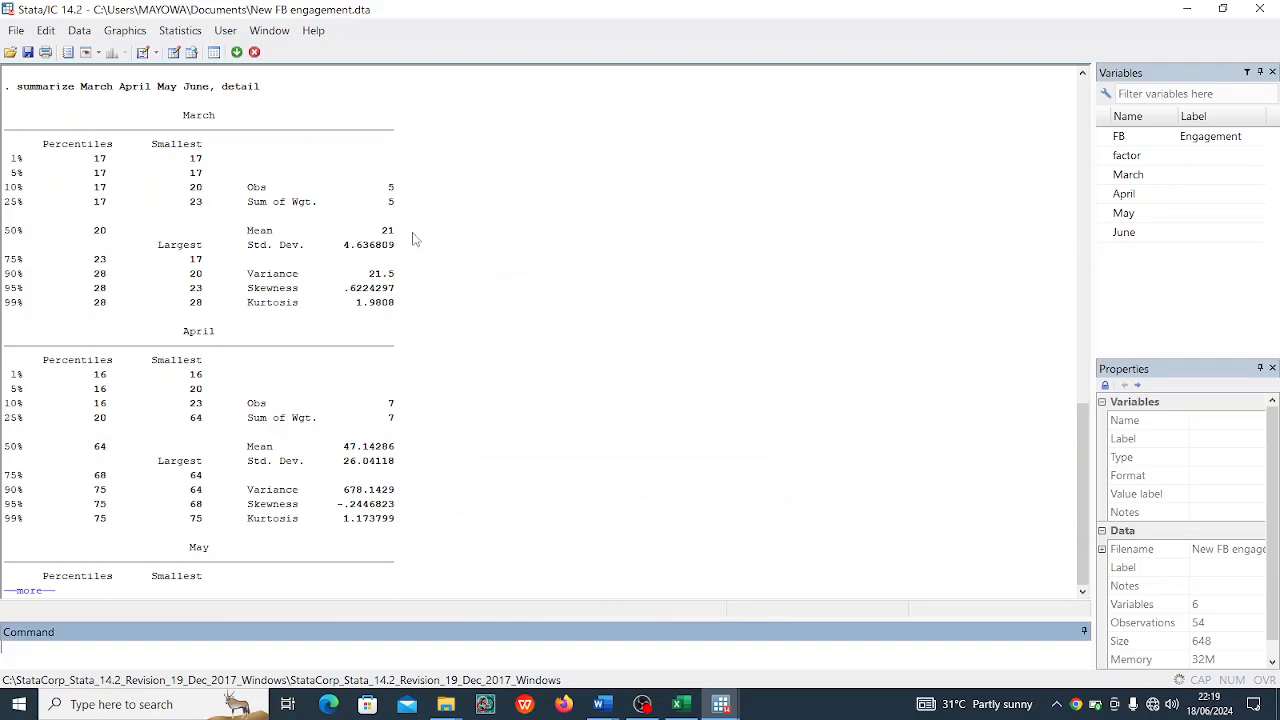
Step: Show the remaining summary output and examine the detailed statistics for March, April, May and June
{"action": "left_click_drag", "start_coordinate": [1088, 467], "coordinate": [1097, 492]}
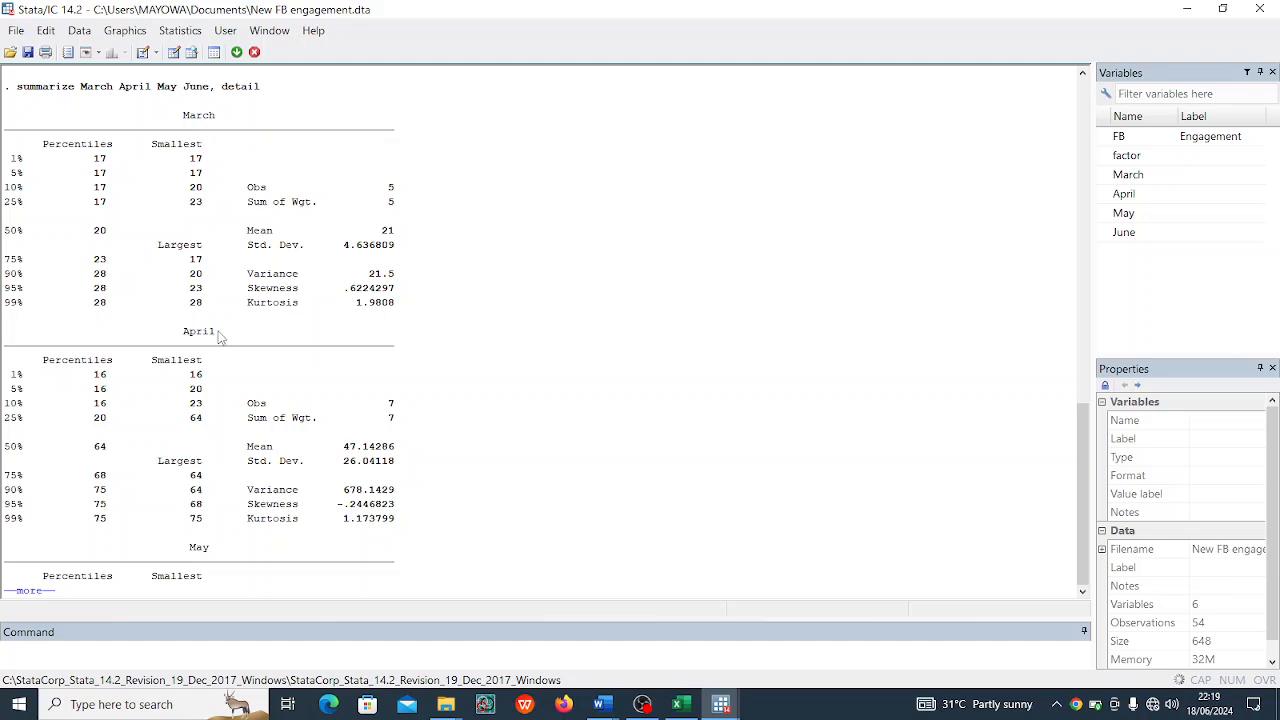
{"action": "left_click", "coordinate": [35, 593]}
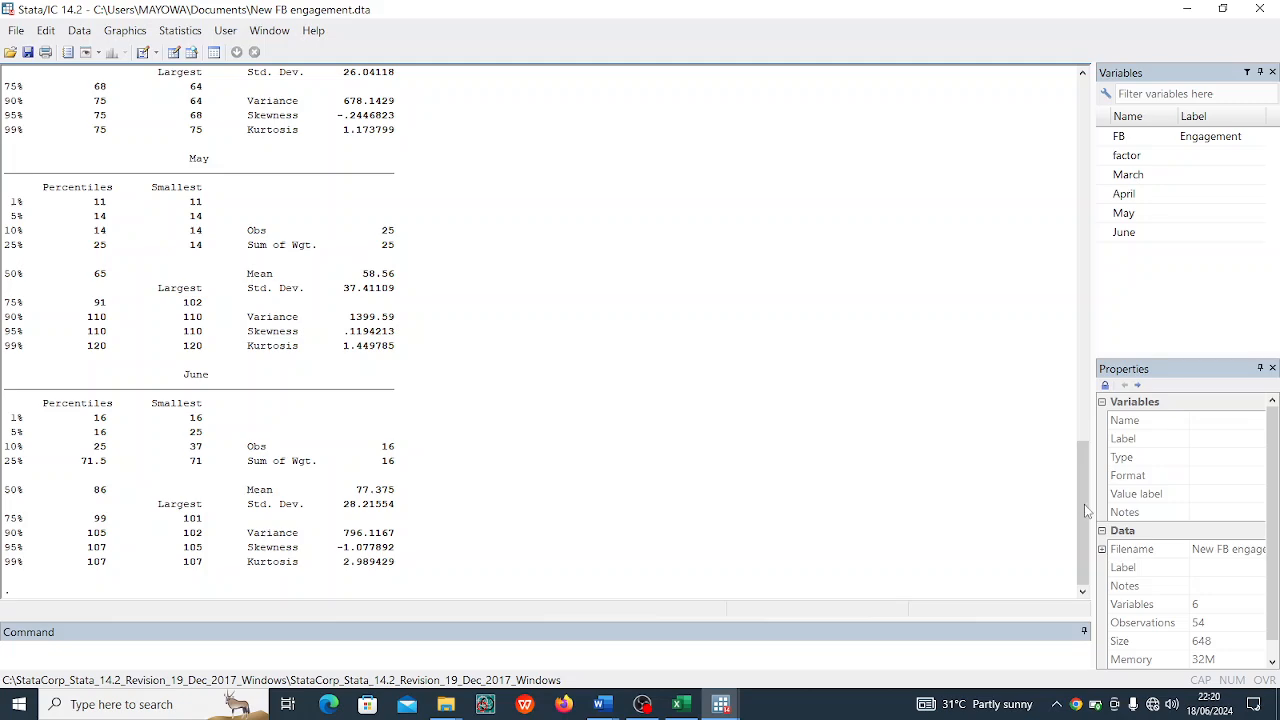
{"action": "scroll", "coordinate": [1084, 504], "scroll_direction": "up", "scroll_amount": 12}
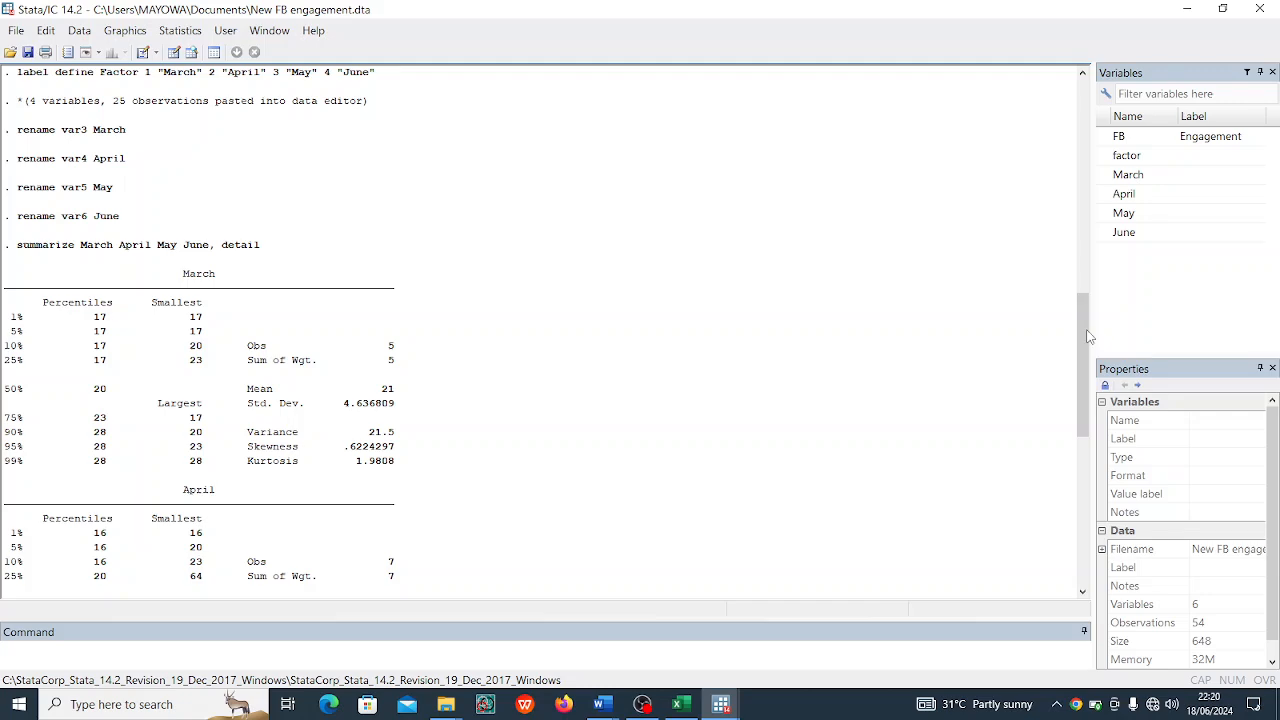
{"action": "left_click_drag", "start_coordinate": [1089, 337], "coordinate": [1108, 455]}
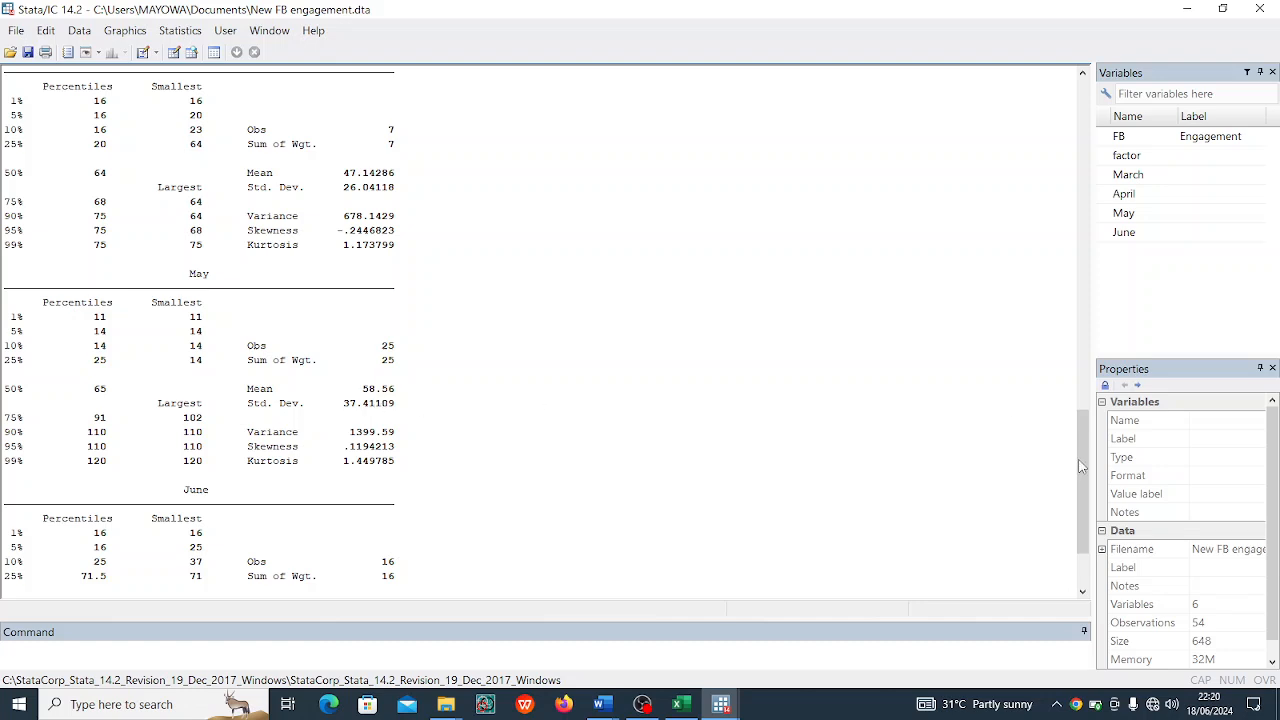
{"action": "left_click_drag", "start_coordinate": [1088, 478], "coordinate": [1088, 488]}
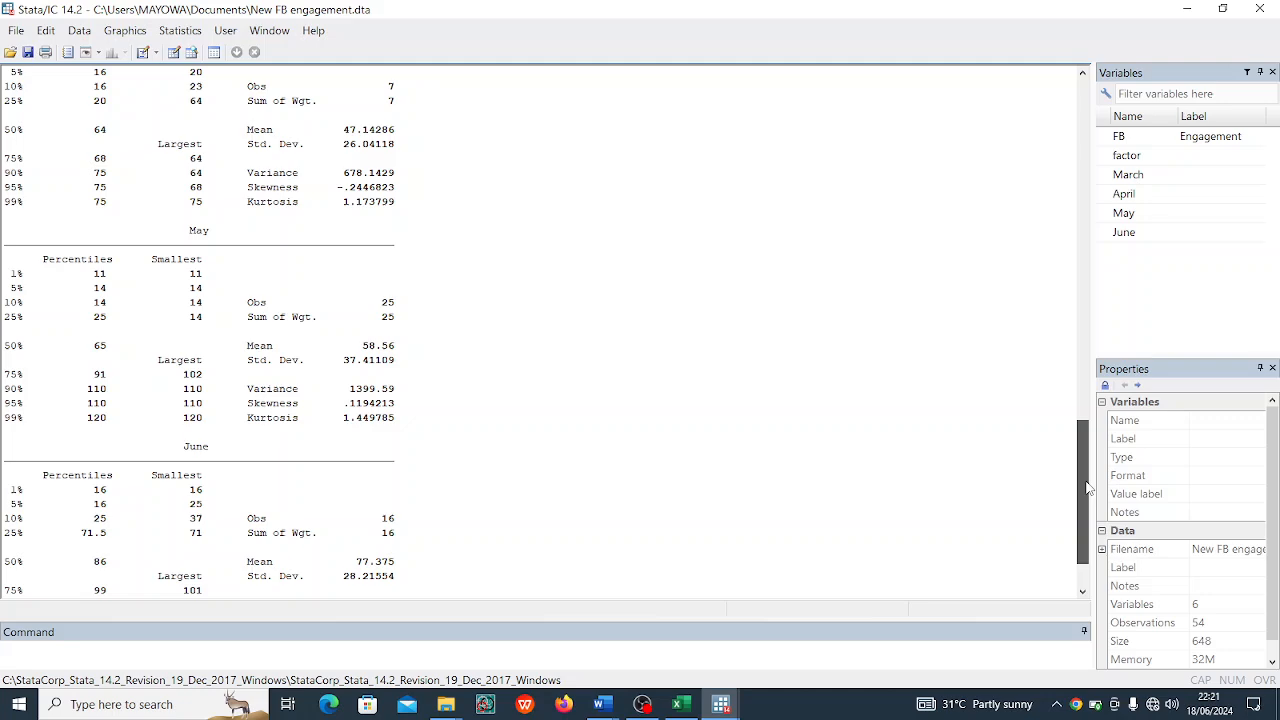
{"action": "left_click_drag", "start_coordinate": [1088, 488], "coordinate": [1102, 530]}
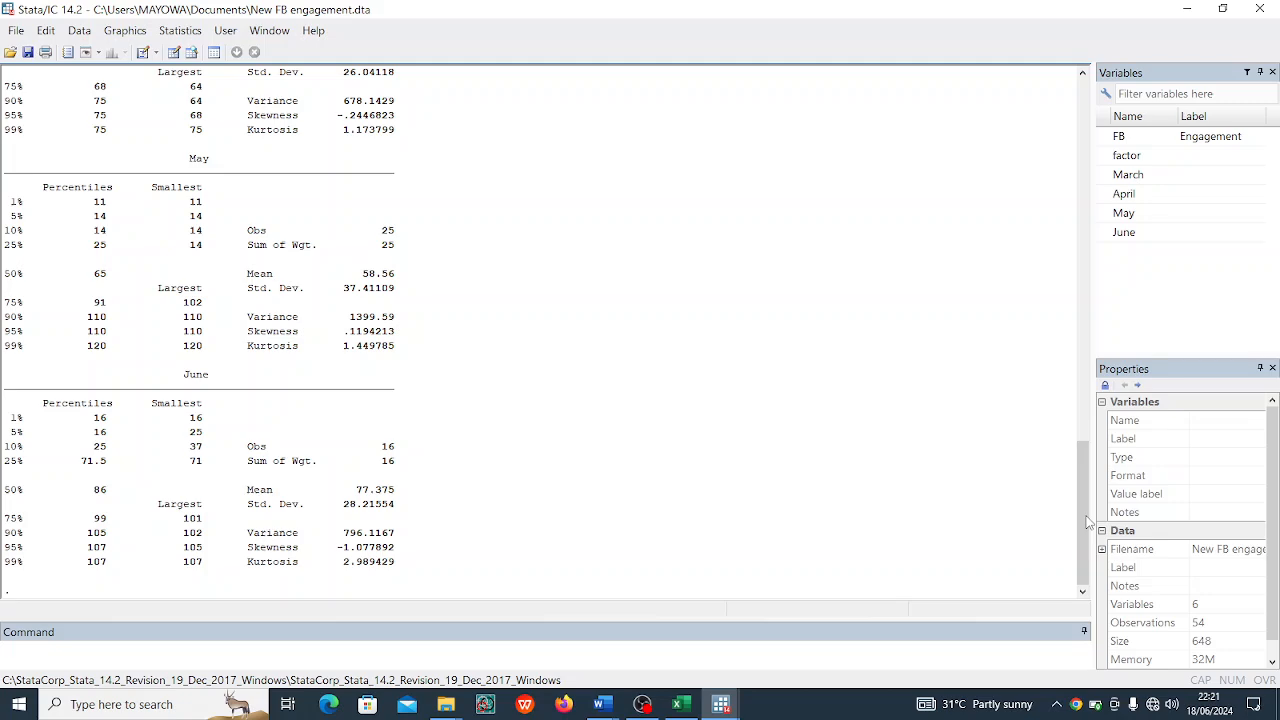
{"action": "left_click_drag", "start_coordinate": [1088, 520], "coordinate": [1085, 140]}
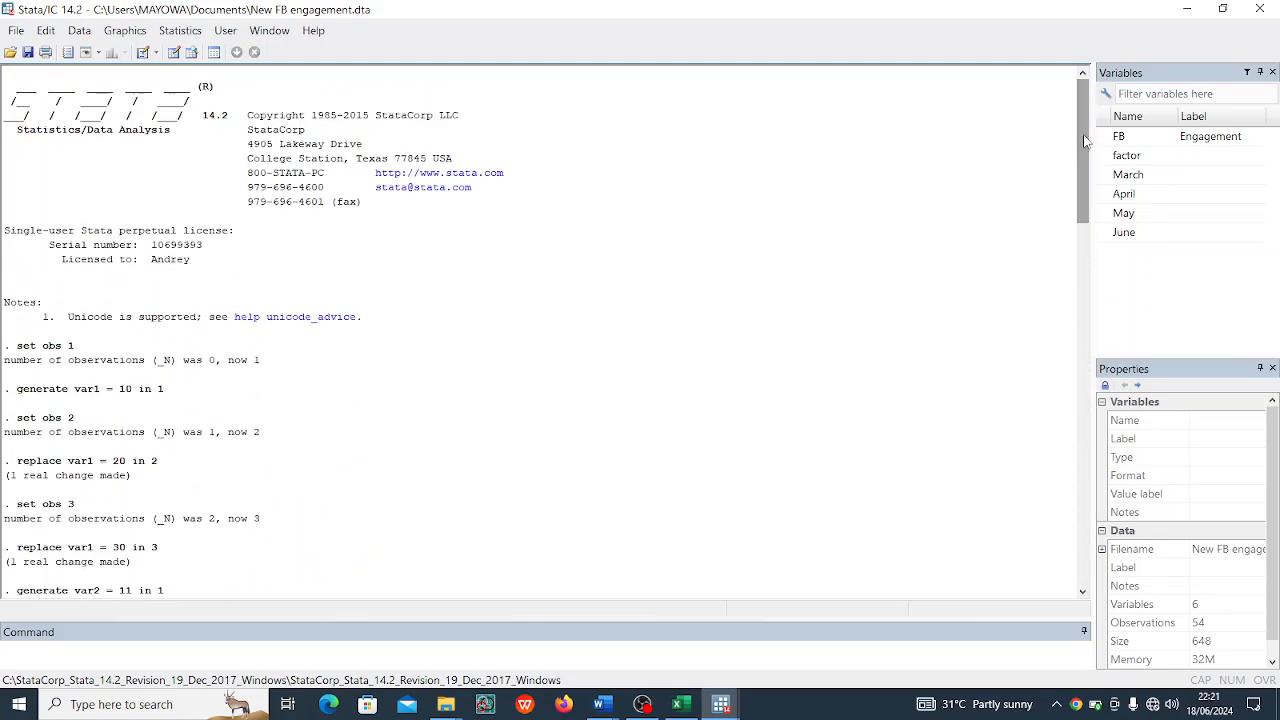
Step: Create a vertical box plot of the variables March, April, May and June
{"action": "left_click", "coordinate": [145, 33]}
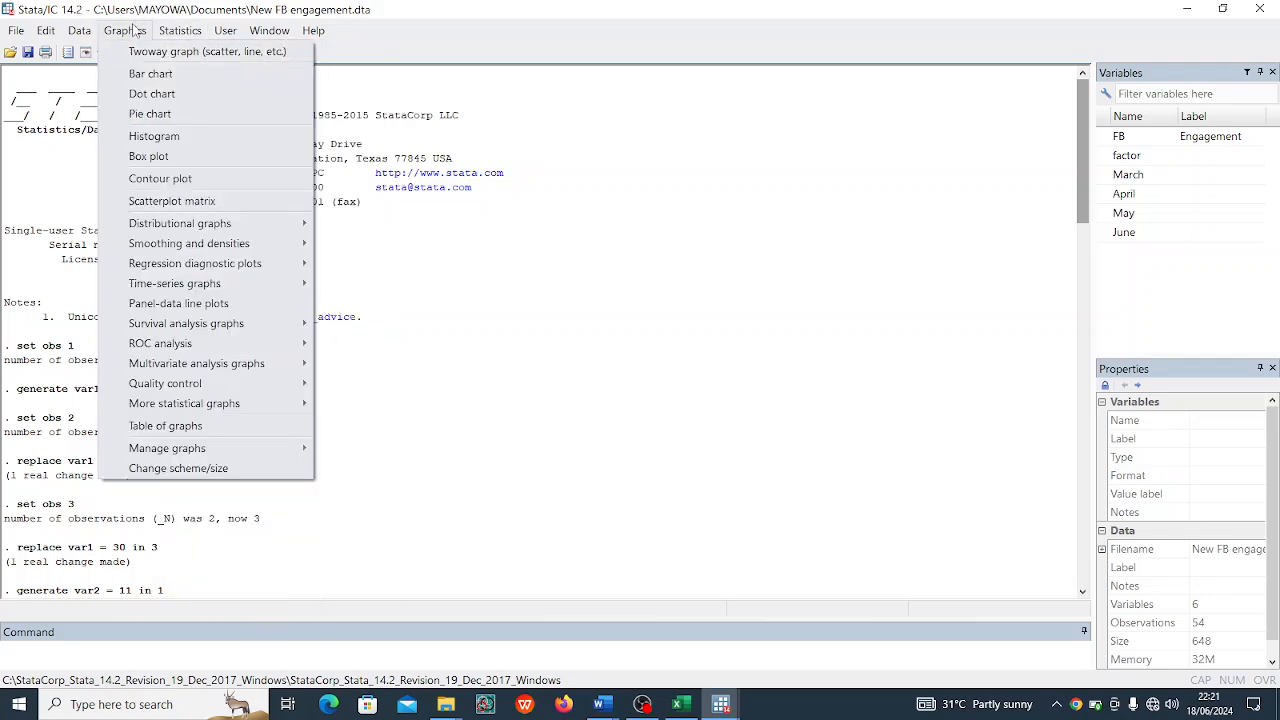
{"action": "left_click", "coordinate": [185, 156]}
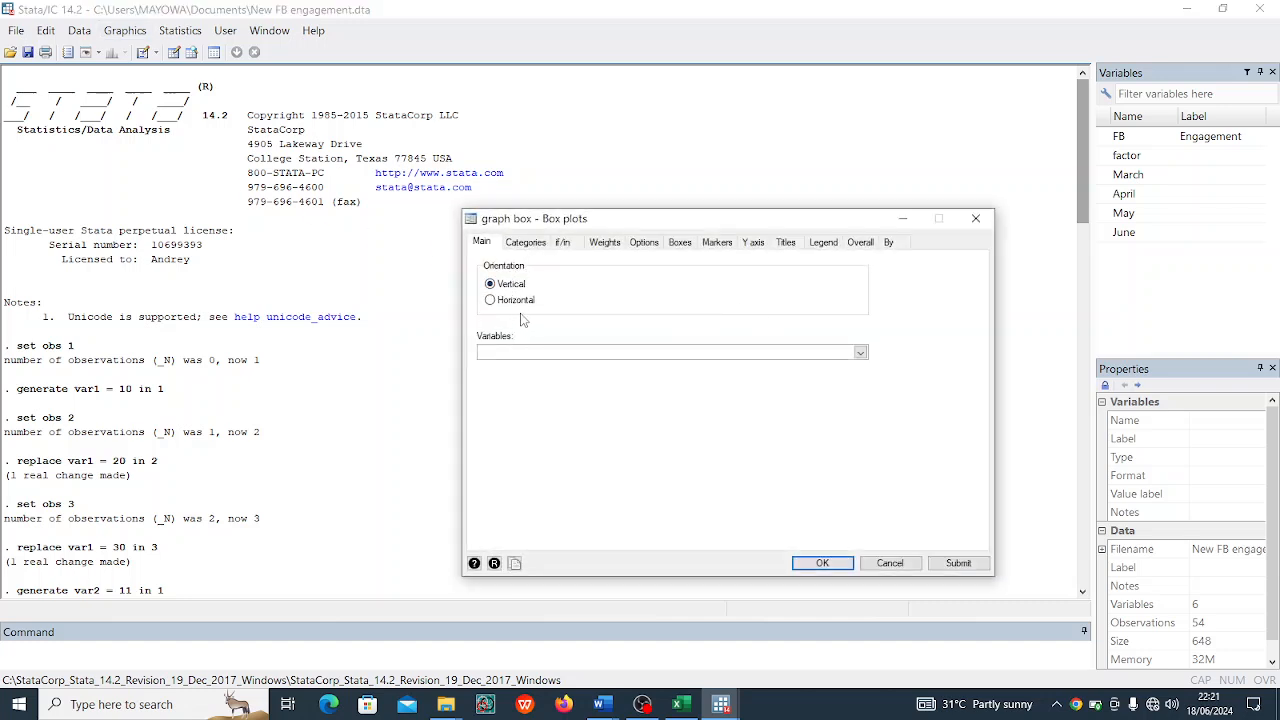
{"action": "left_click", "coordinate": [860, 352]}
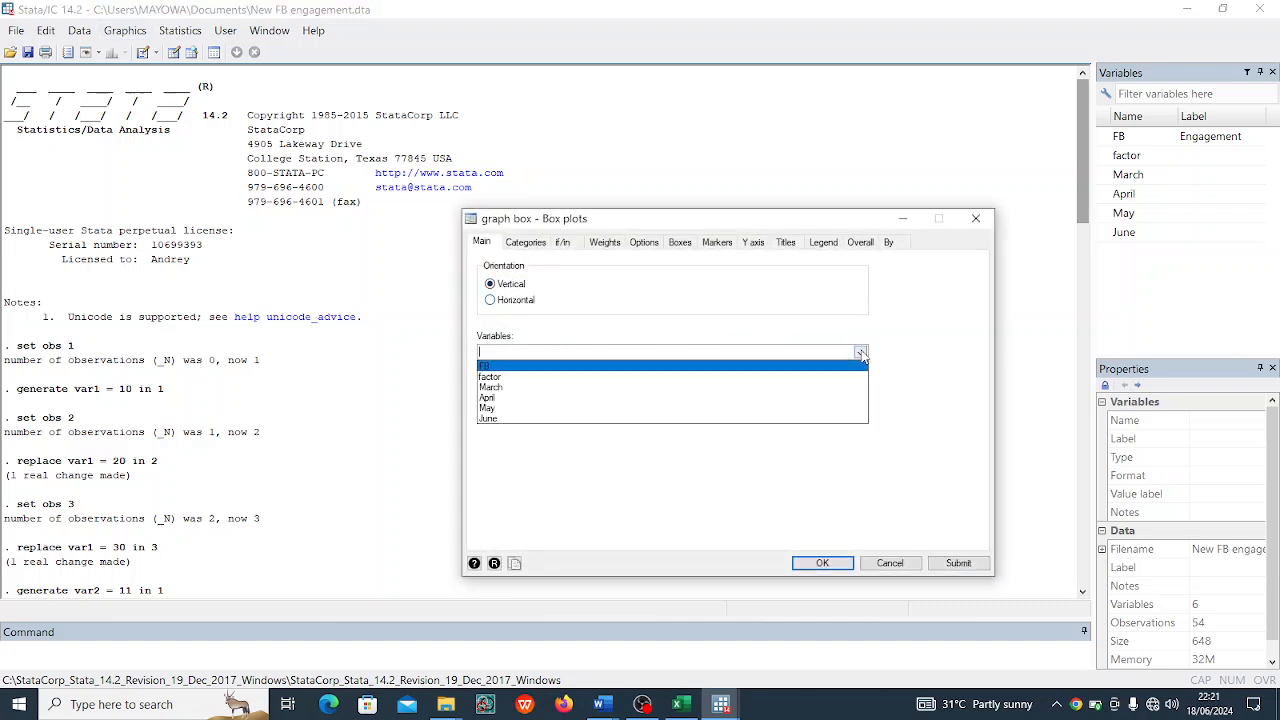
{"action": "left_click", "coordinate": [711, 387]}
{"action": "left_click", "coordinate": [709, 397]}
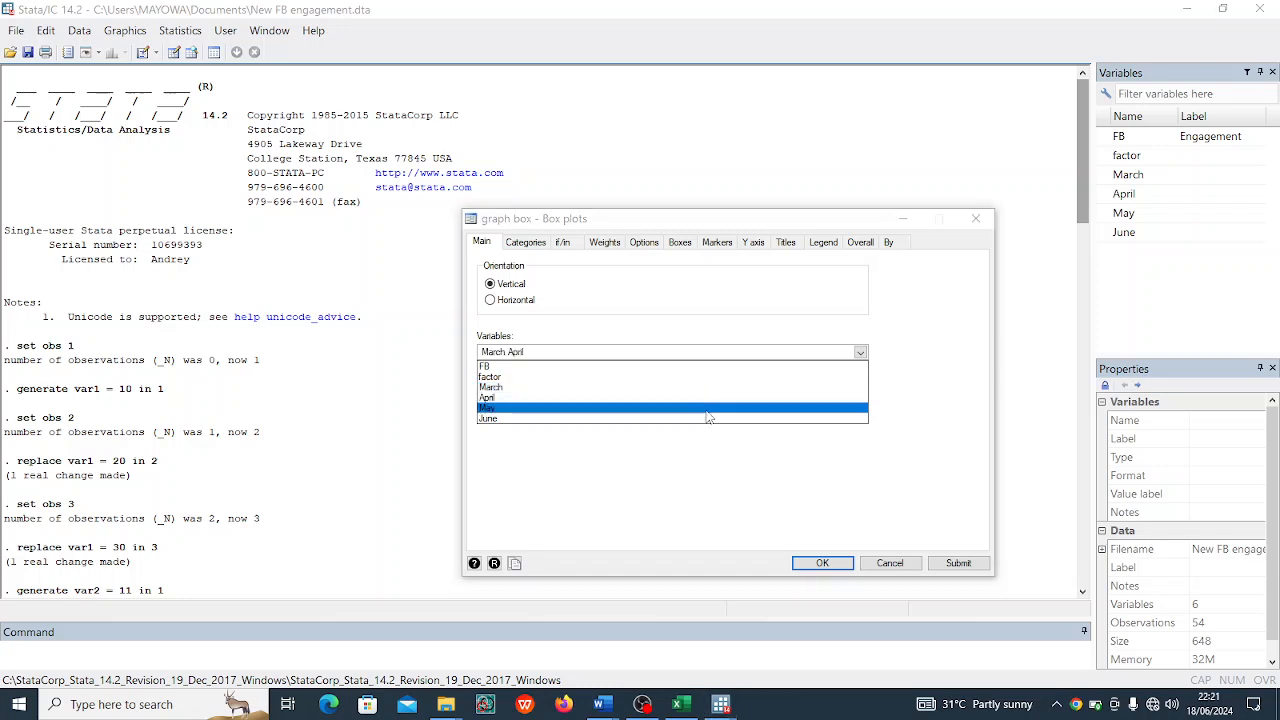
{"action": "left_click", "coordinate": [708, 408]}
{"action": "left_click", "coordinate": [709, 419]}
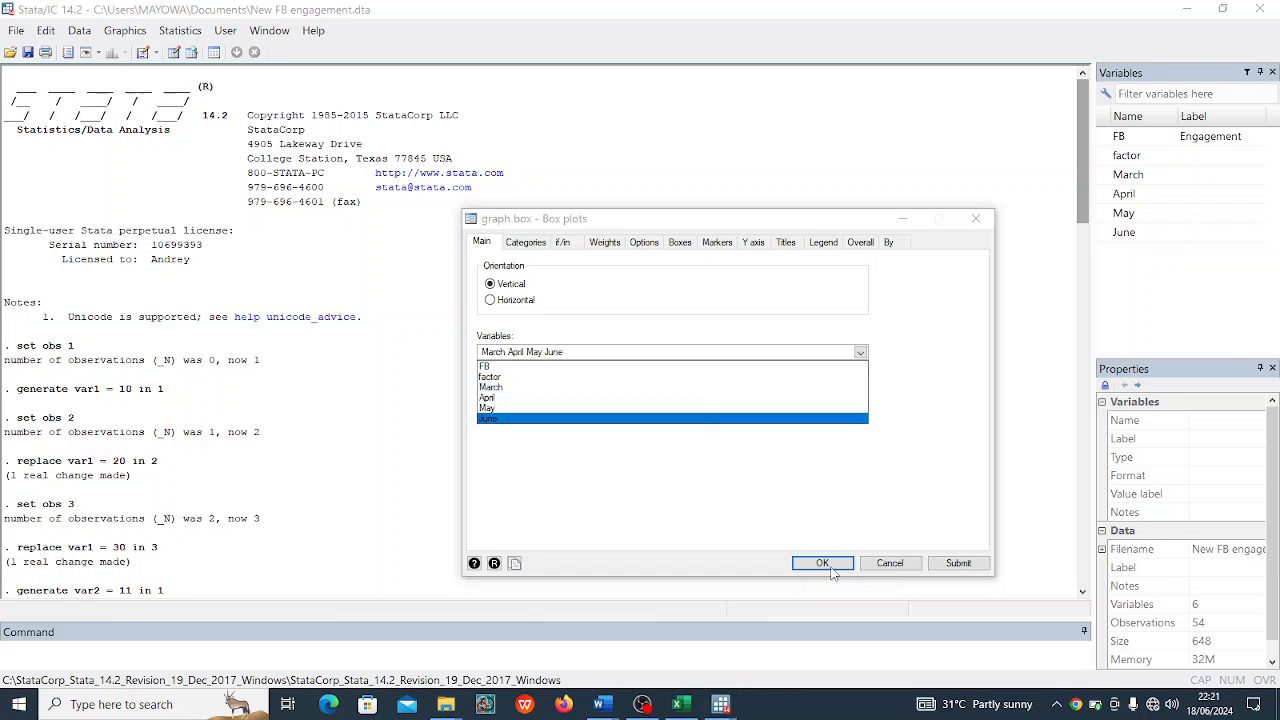
{"action": "left_click", "coordinate": [832, 572]}
{"action": "left_click", "coordinate": [822, 563]}
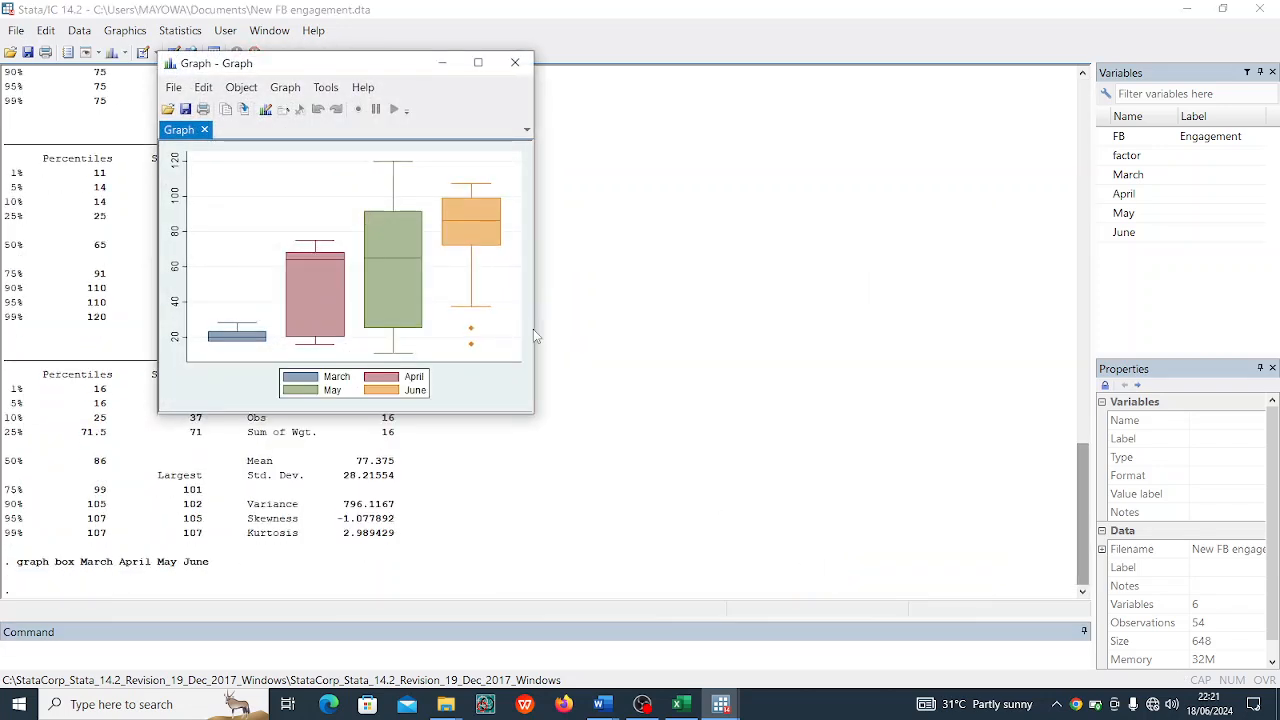
Step: Enlarge the graph window to examine the box plots of March, April, May and June, and close the graph
{"action": "left_click_drag", "start_coordinate": [534, 334], "coordinate": [622, 384]}
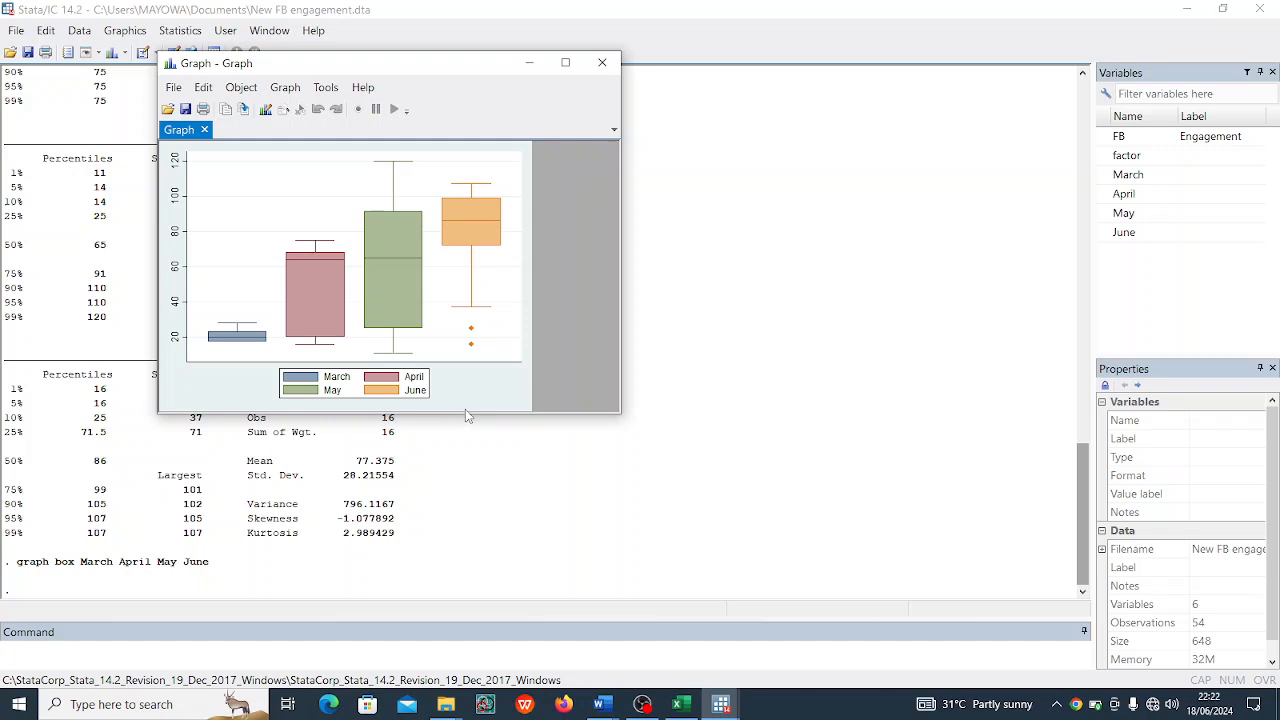
{"action": "left_click_drag", "start_coordinate": [465, 413], "coordinate": [500, 527]}
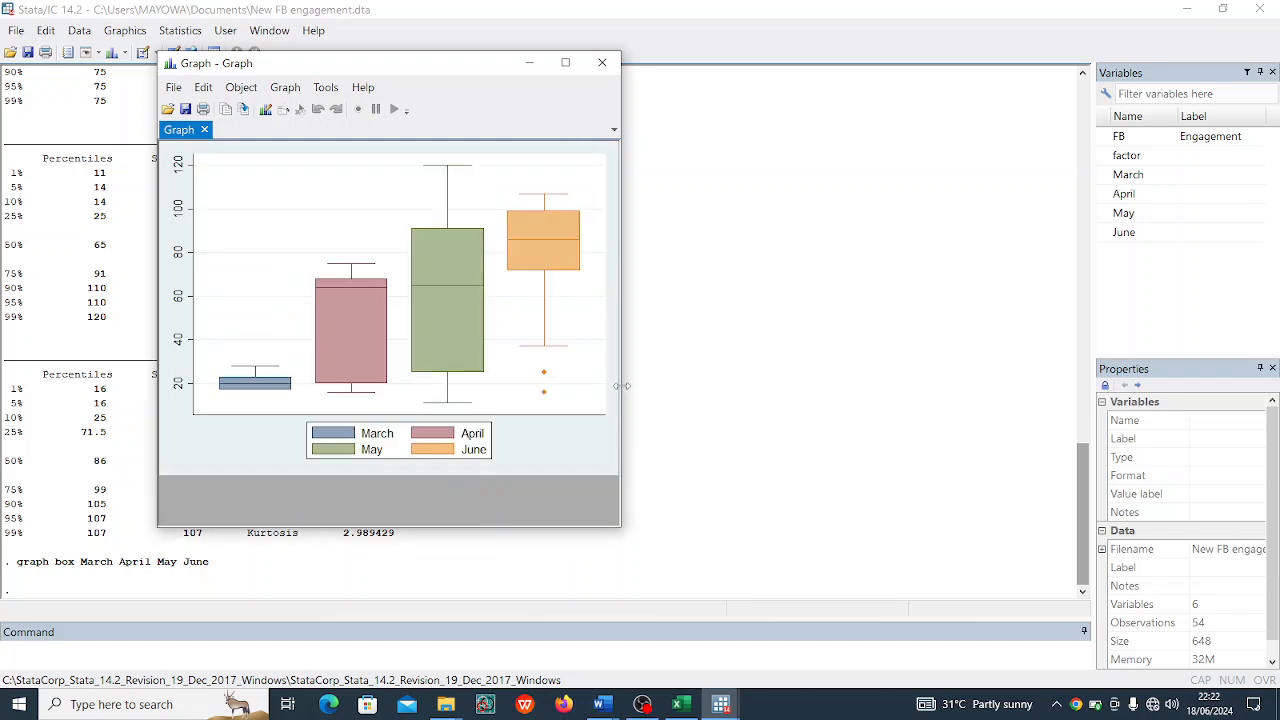
{"action": "left_click_drag", "start_coordinate": [624, 387], "coordinate": [724, 400]}
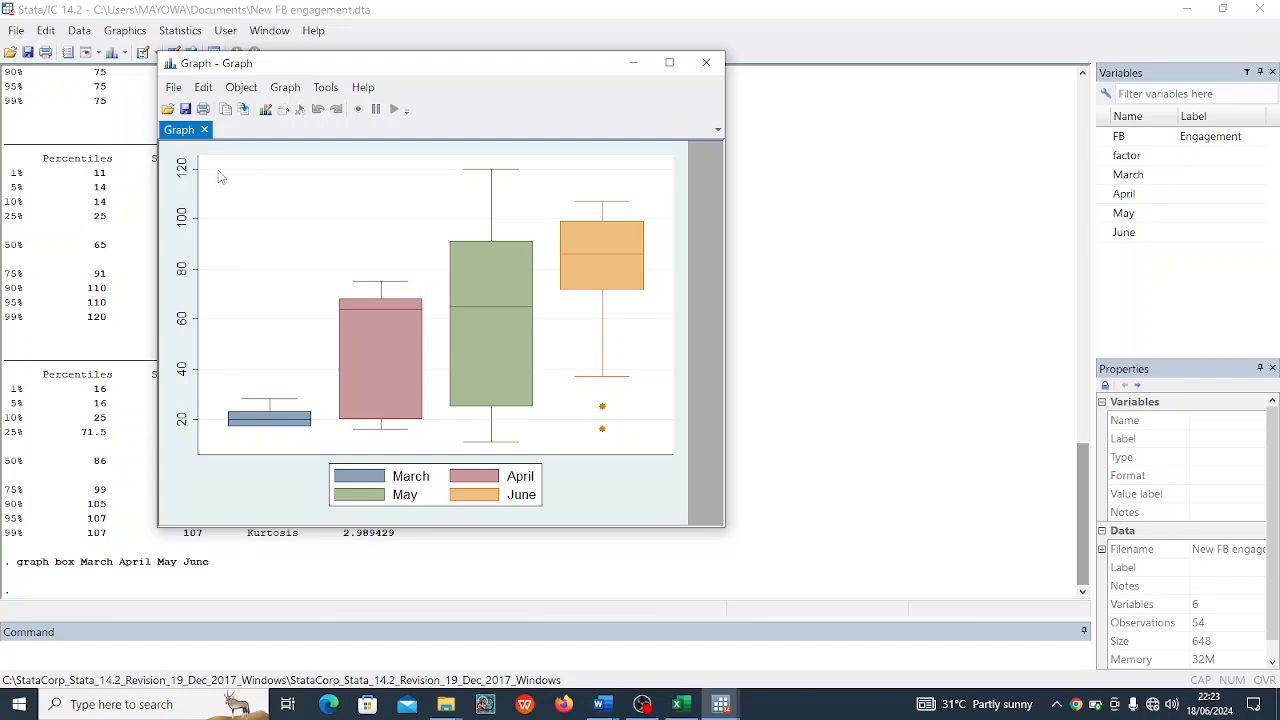
{"action": "left_click", "coordinate": [708, 64]}
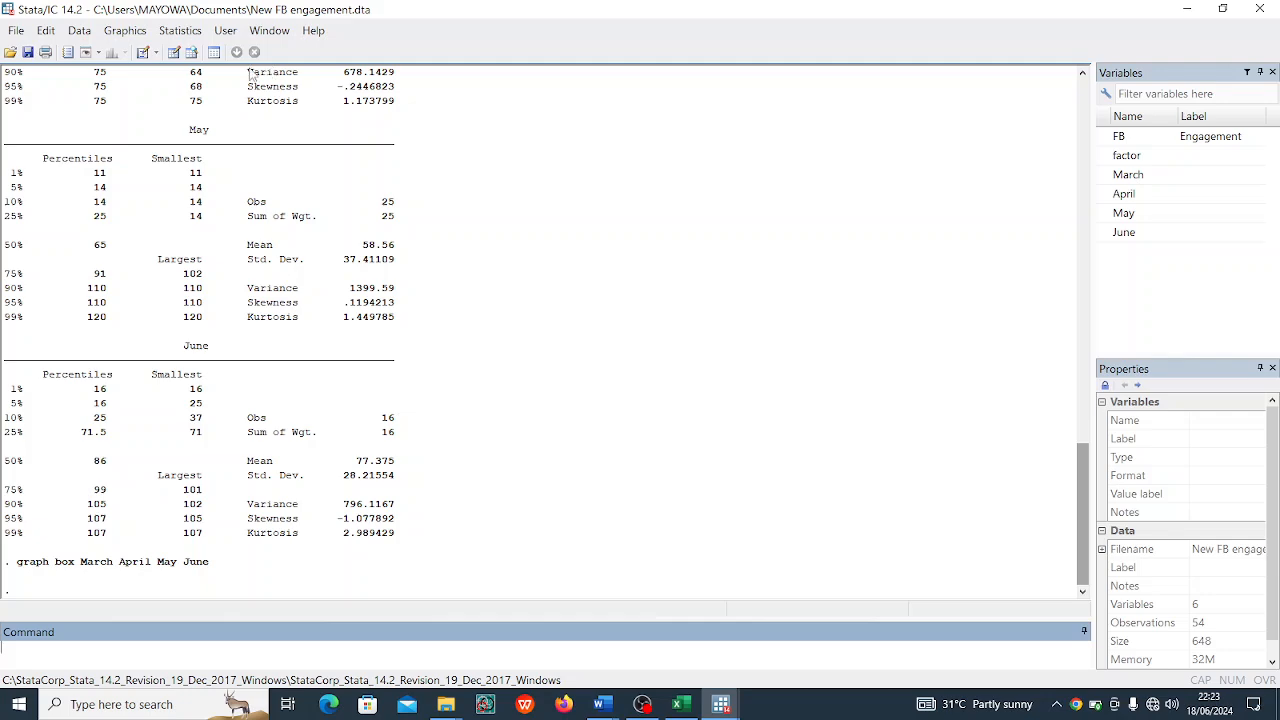
{"action": "left_click", "coordinate": [190, 32]}
{"action": "left_click", "coordinate": [225, 30]}
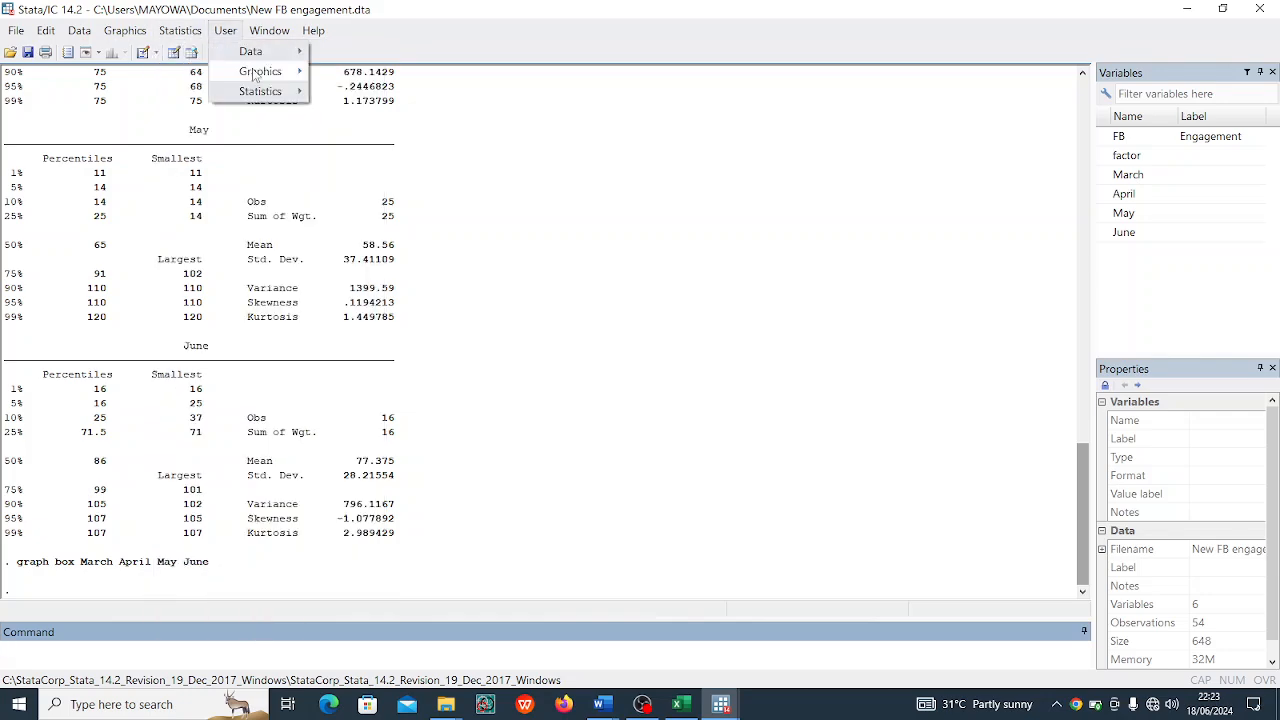
{"action": "left_click", "coordinate": [190, 32]}
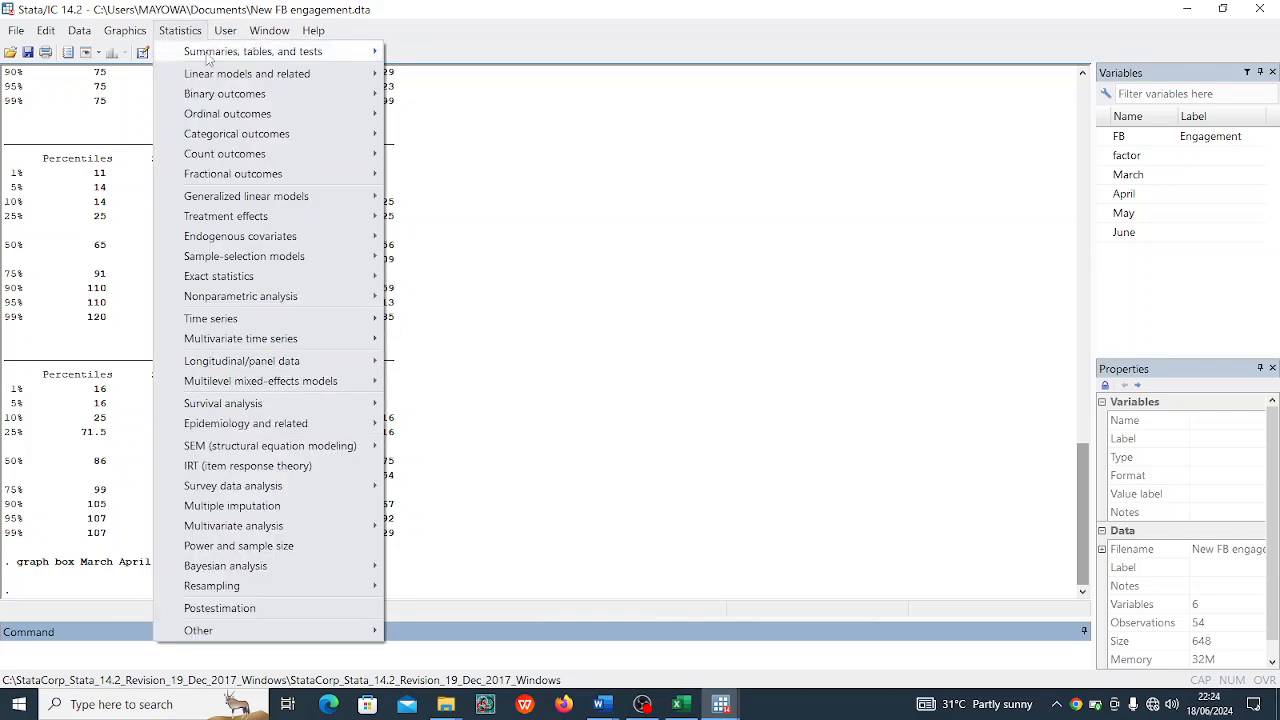
{"action": "mouse_move", "coordinate": [286, 58]}
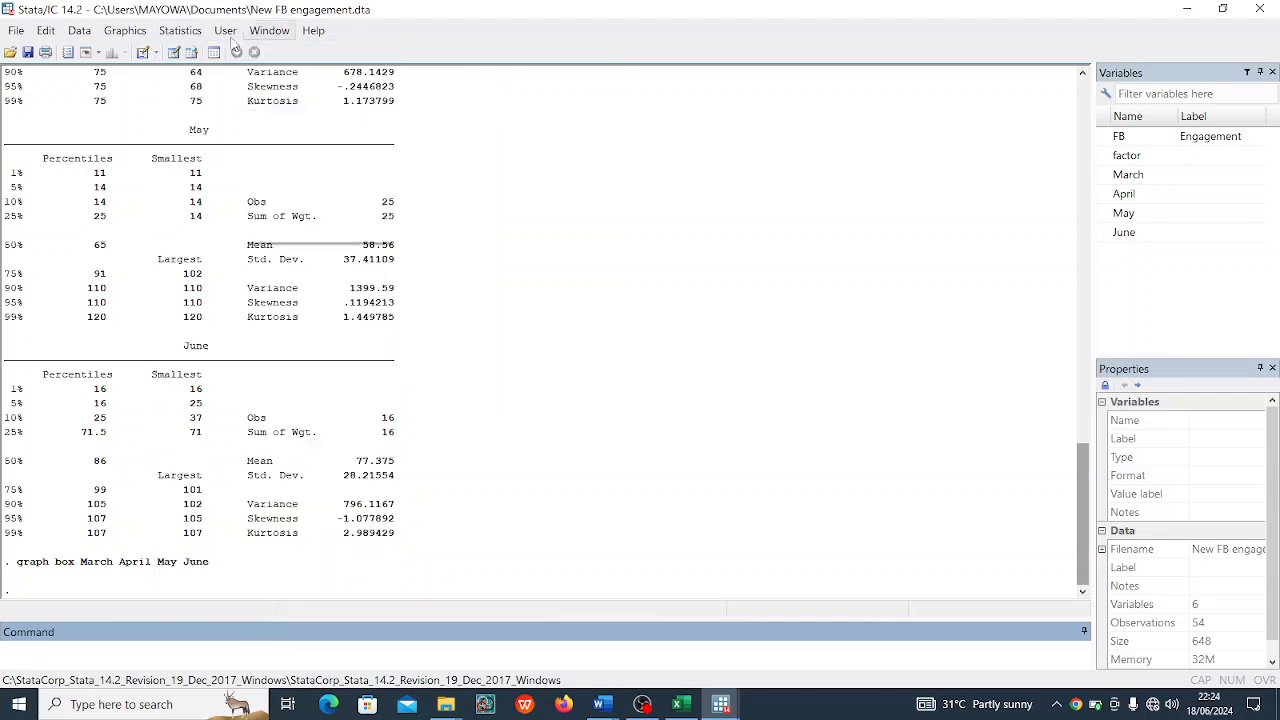
{"action": "left_click", "coordinate": [200, 31]}
{"action": "mouse_move", "coordinate": [226, 56]}
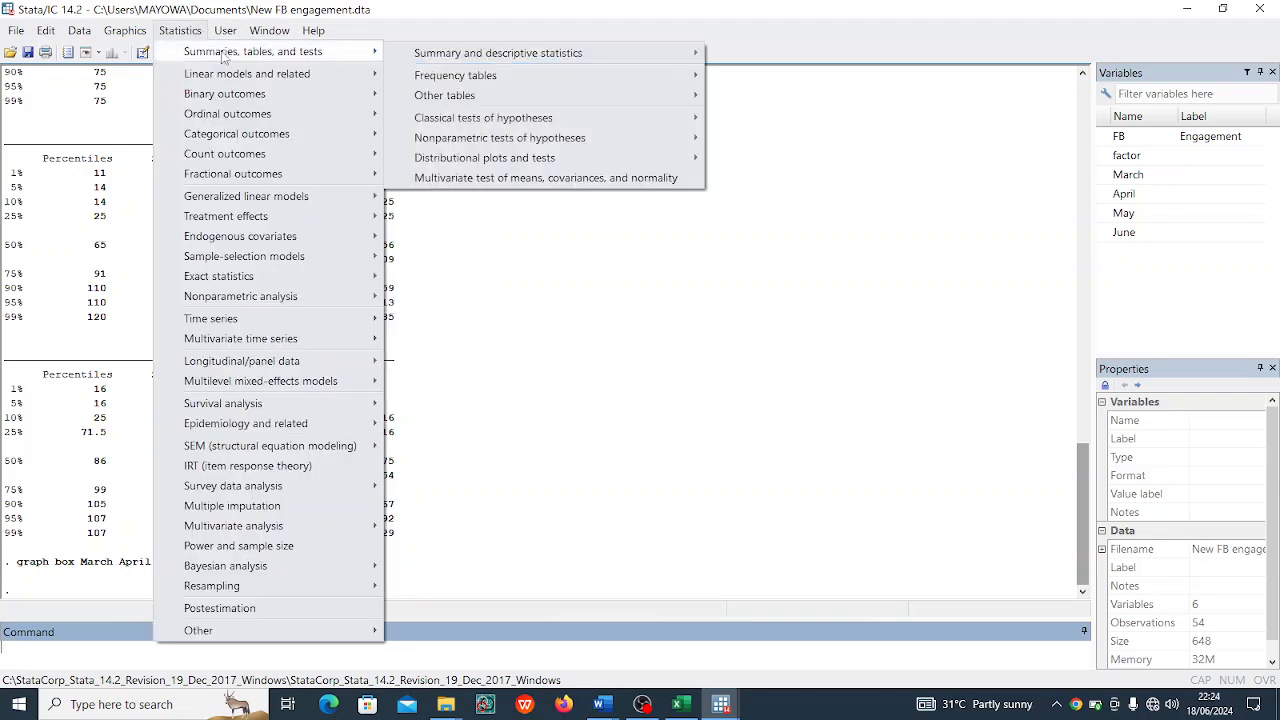
{"action": "mouse_move", "coordinate": [468, 58]}
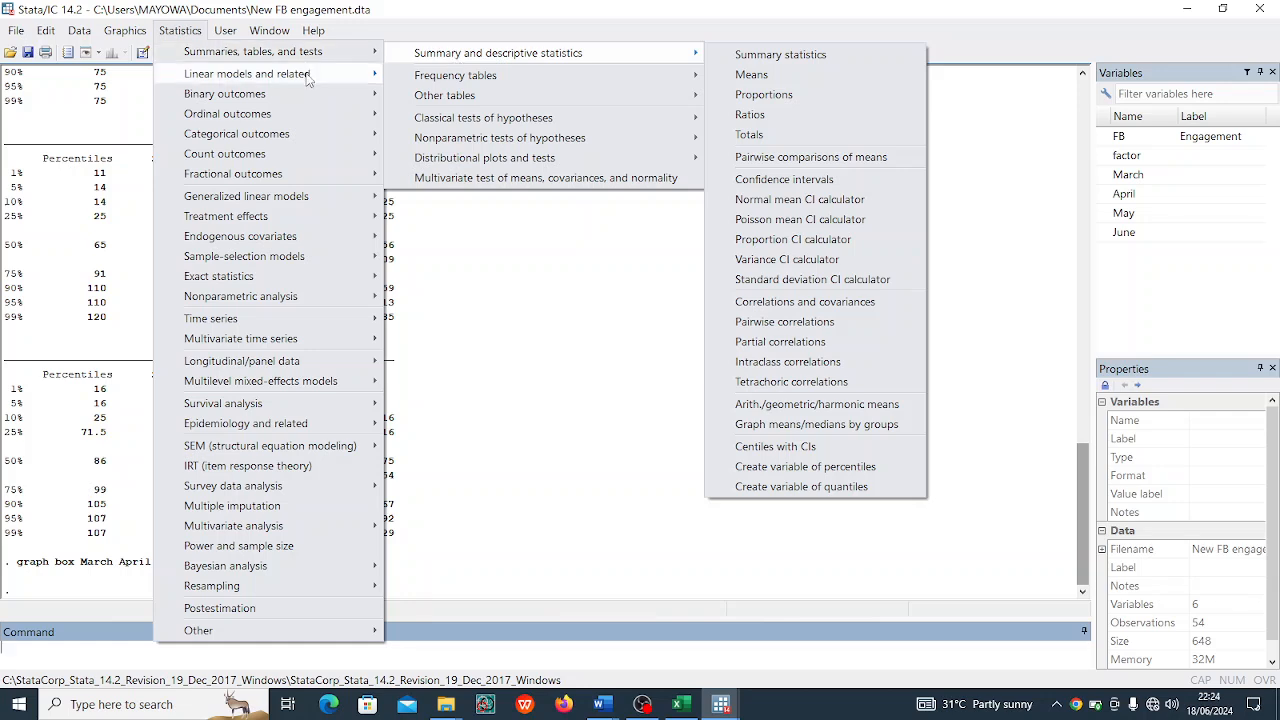
{"action": "mouse_move", "coordinate": [309, 79]}
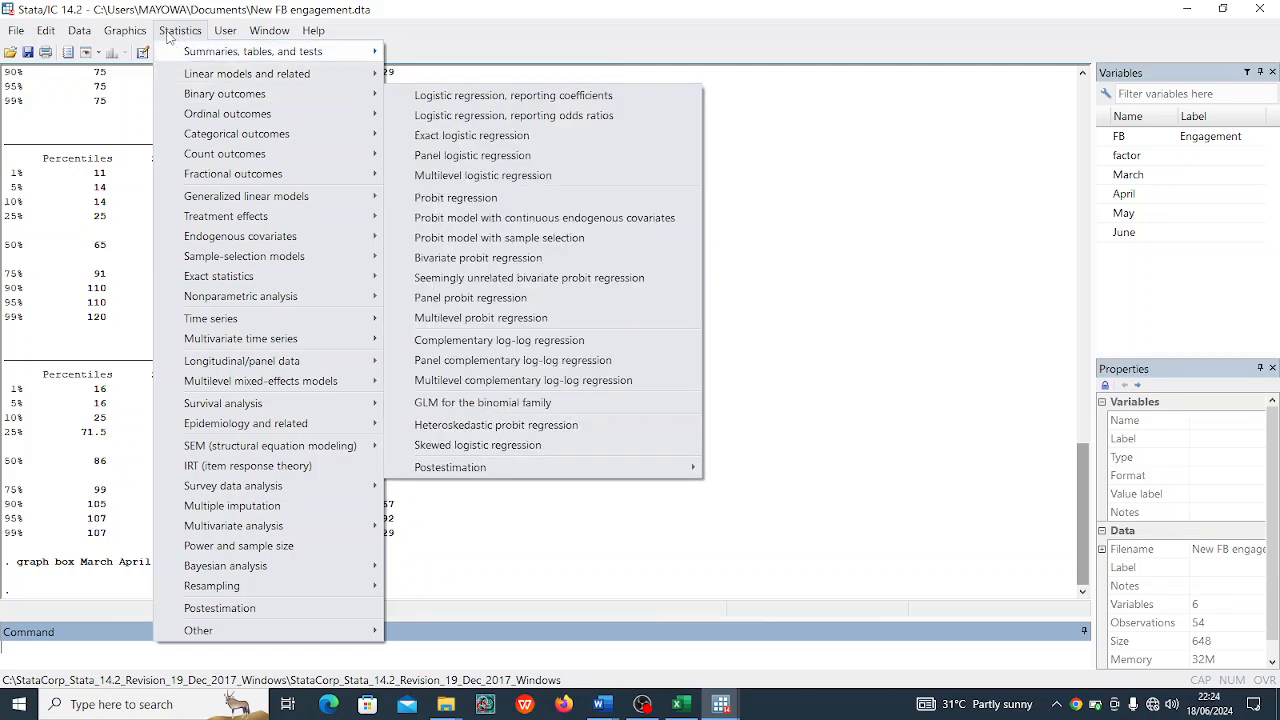
{"action": "mouse_move", "coordinate": [143, 31]}
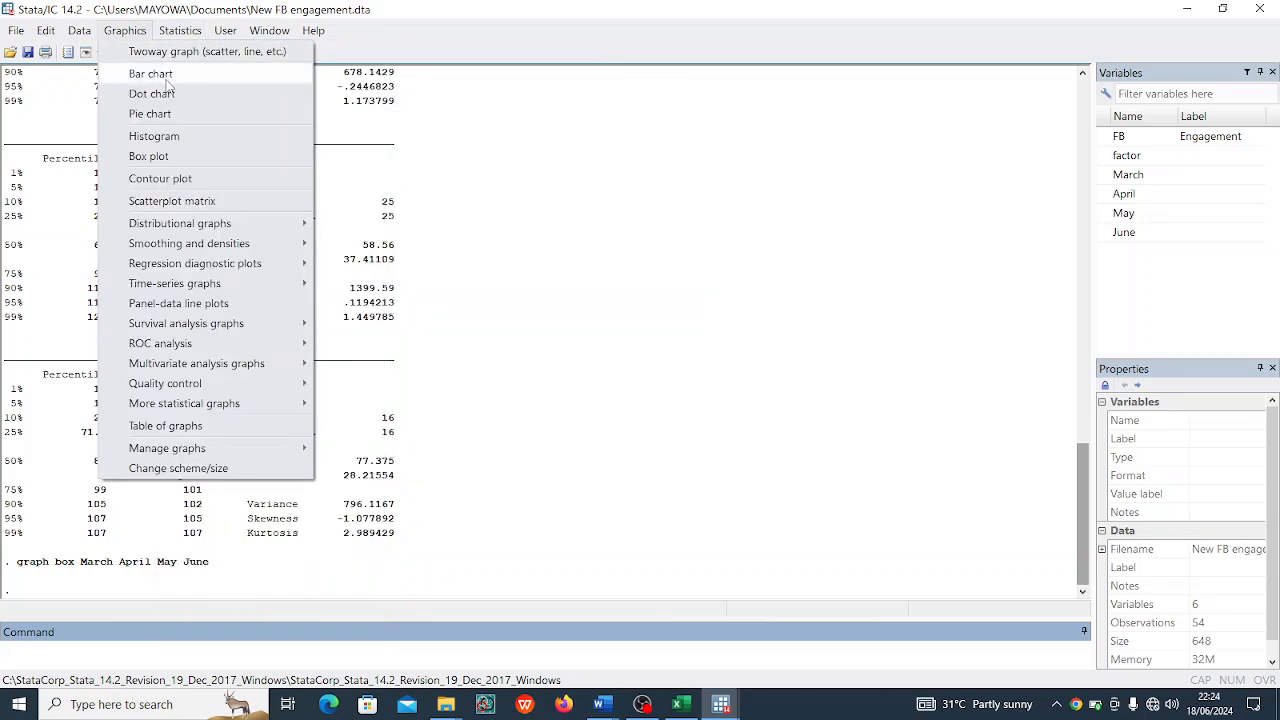
Step: Set up a histogram of the variable March, treating the data as continuous
{"action": "left_click", "coordinate": [155, 136]}
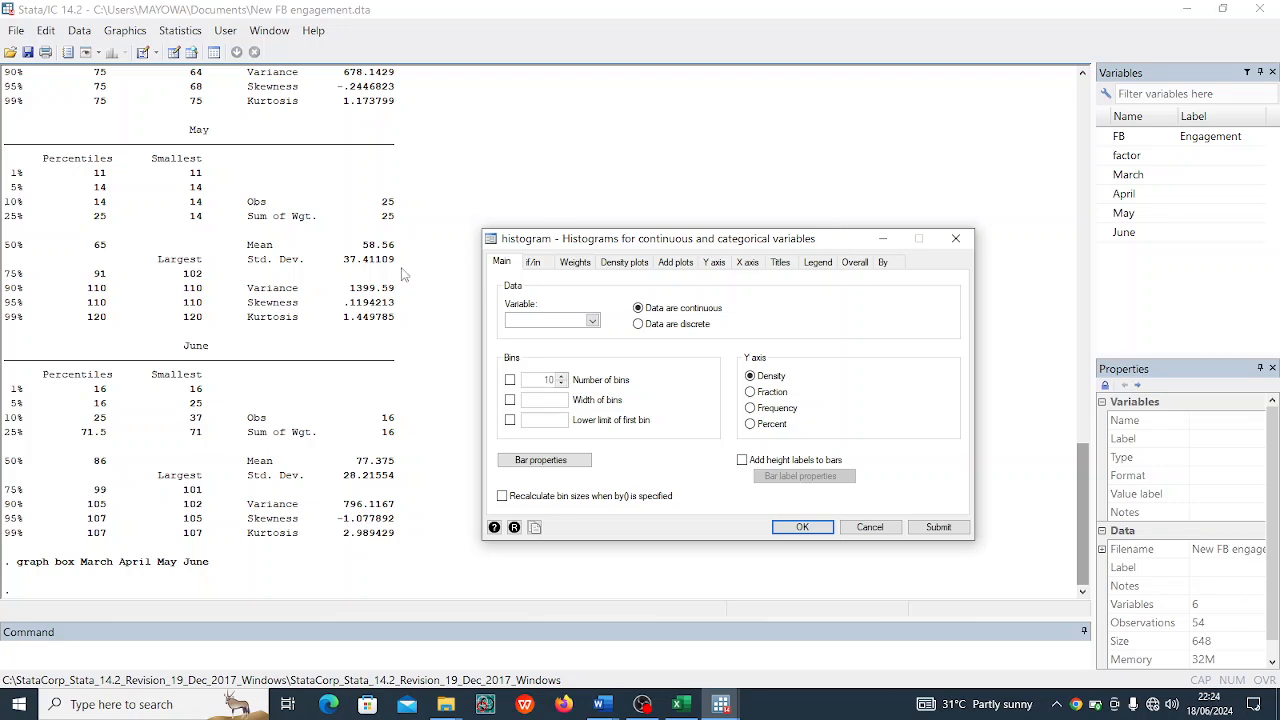
{"action": "left_click", "coordinate": [594, 321]}
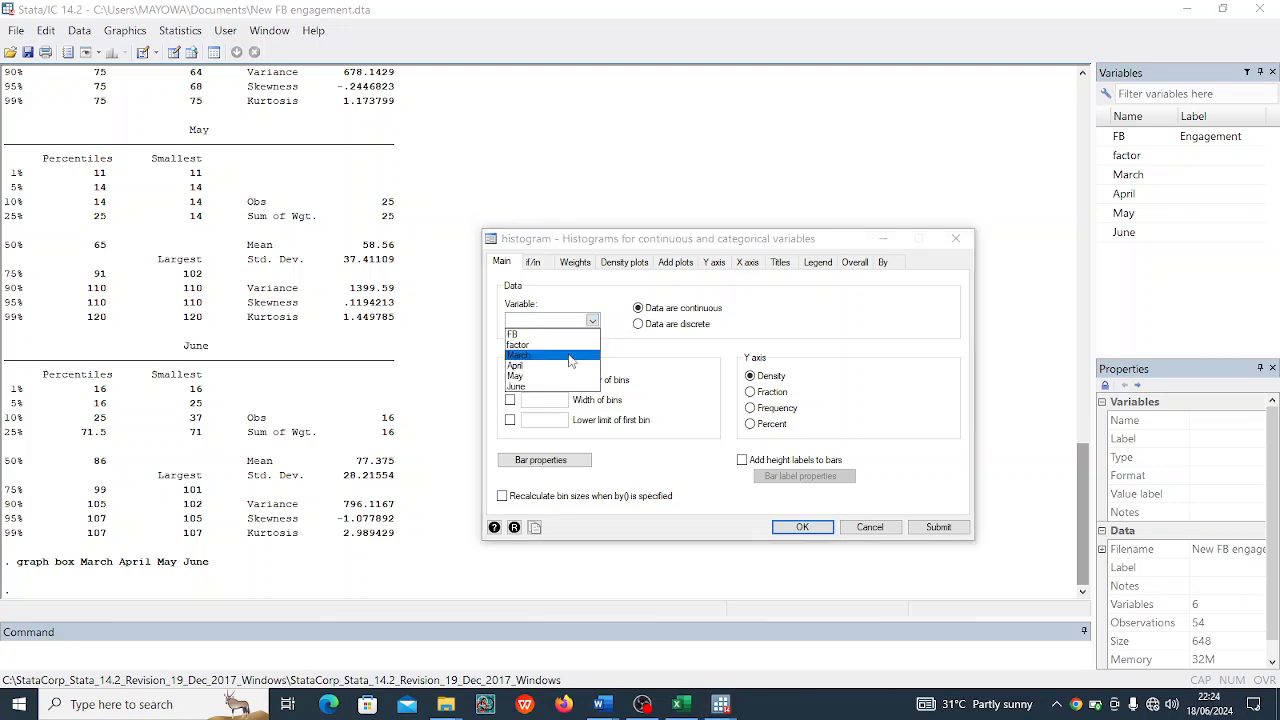
{"action": "left_click", "coordinate": [569, 357]}
{"action": "left_click", "coordinate": [592, 320]}
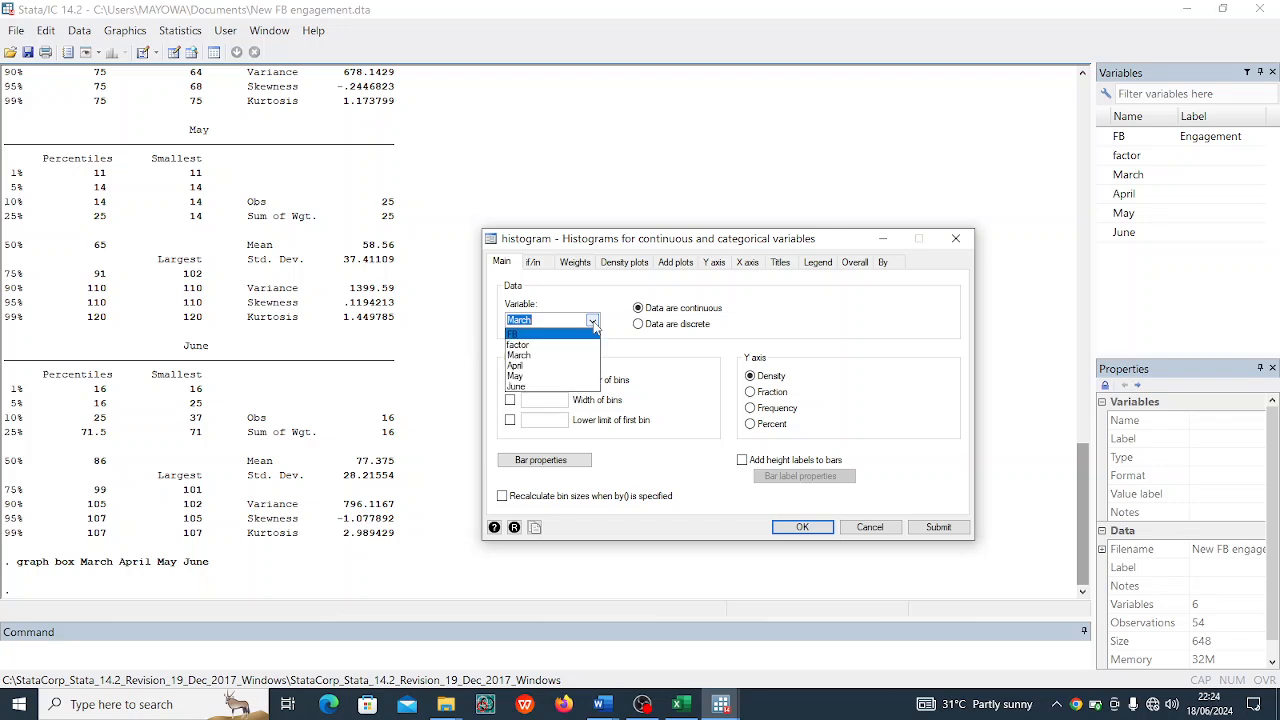
{"action": "left_click", "coordinate": [576, 366]}
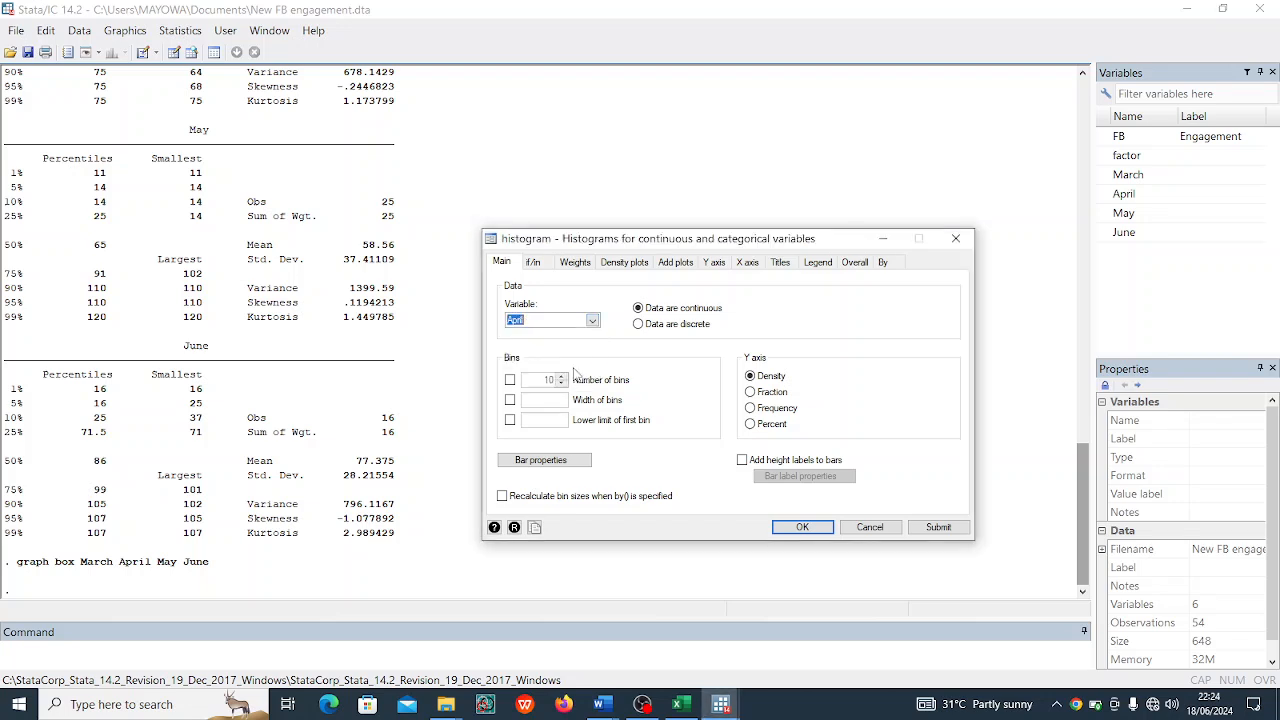
{"action": "left_click", "coordinate": [592, 321]}
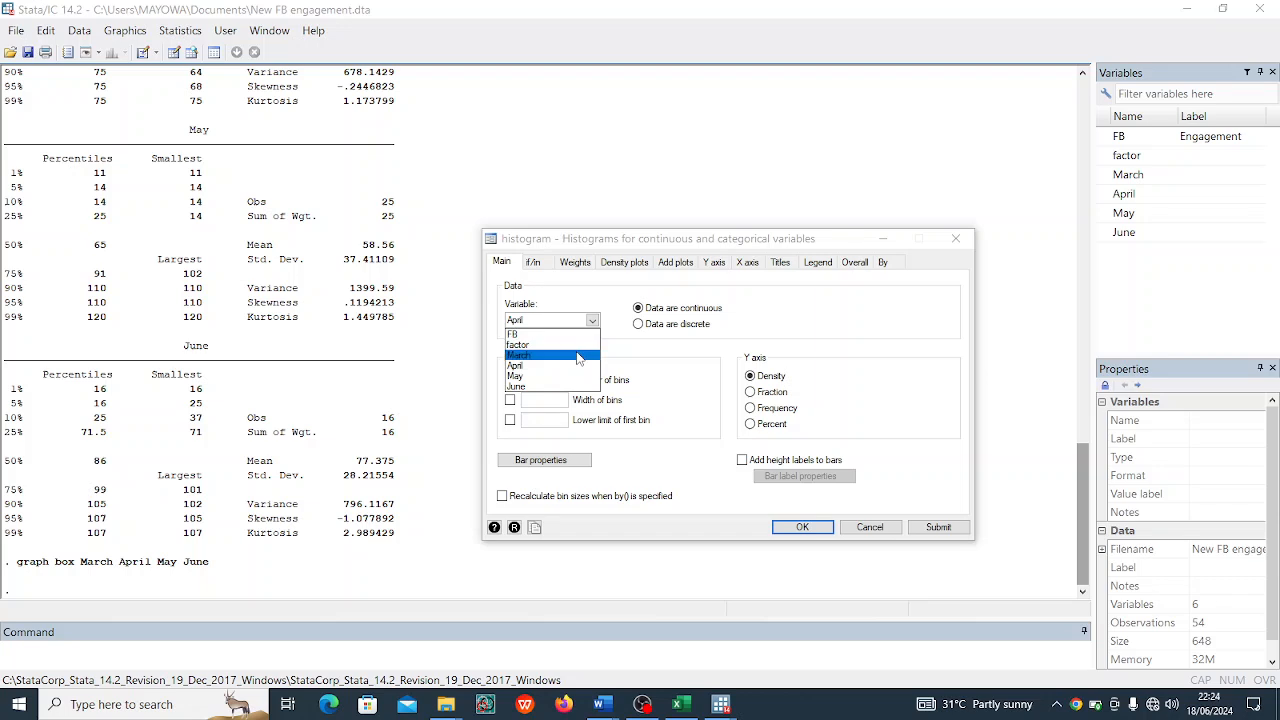
{"action": "left_click", "coordinate": [578, 356]}
{"action": "left_click", "coordinate": [537, 264]}
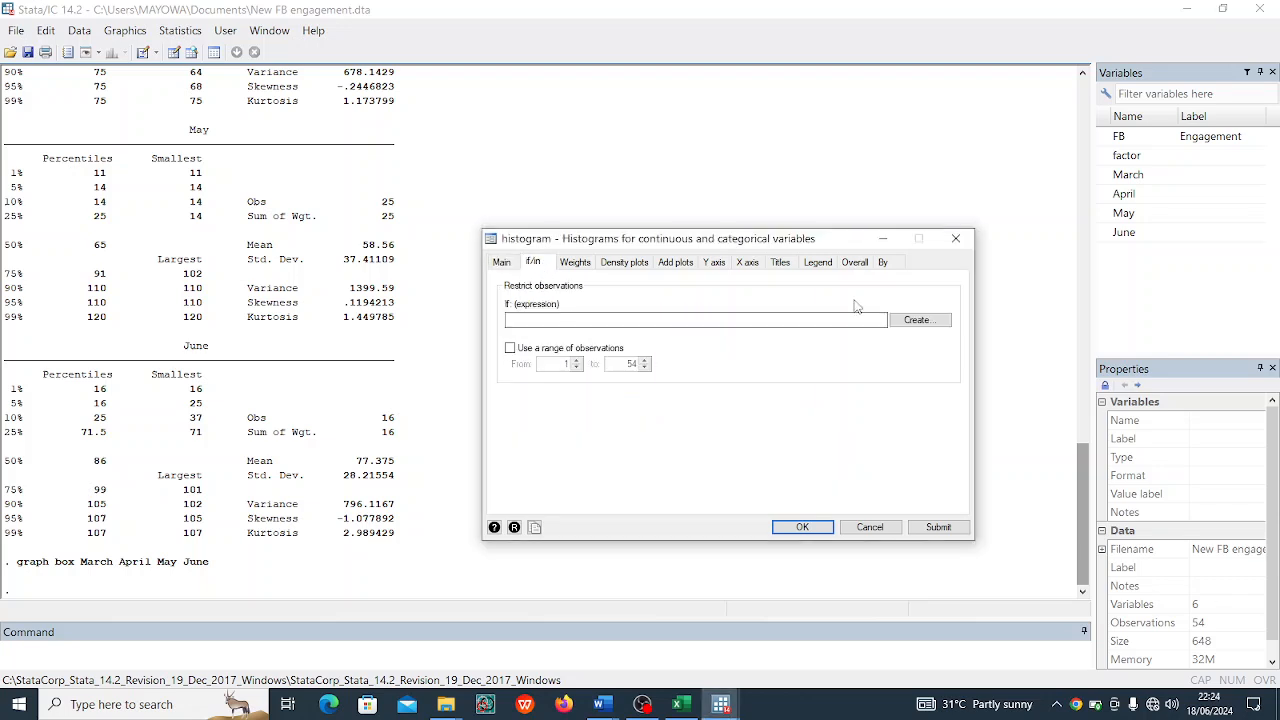
{"action": "left_click", "coordinate": [917, 320]}
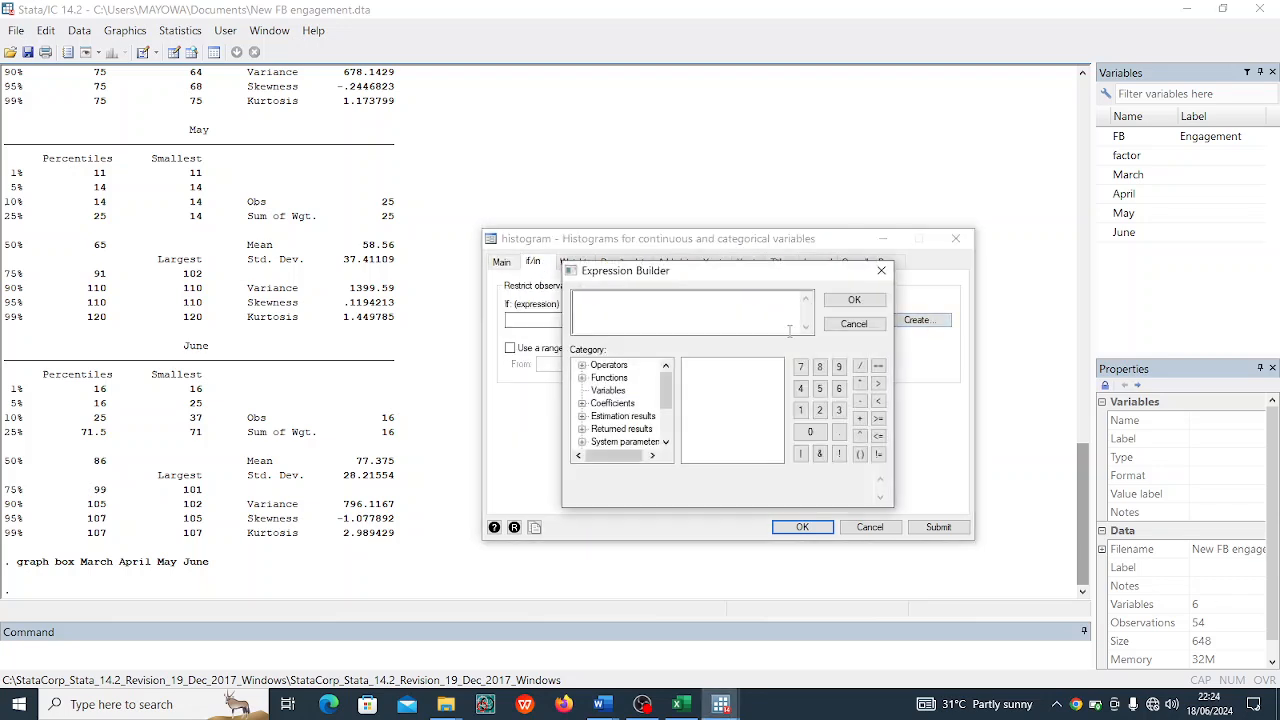
{"action": "left_click", "coordinate": [884, 272]}
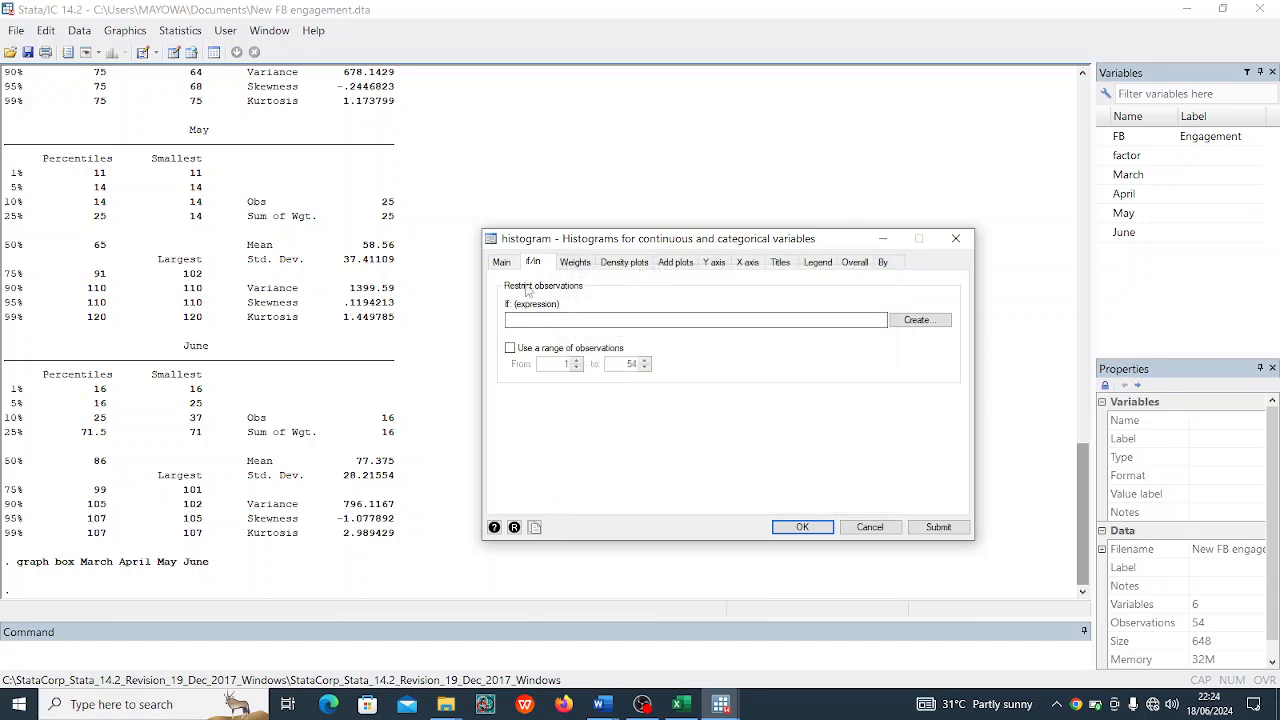
{"action": "left_click", "coordinate": [505, 264]}
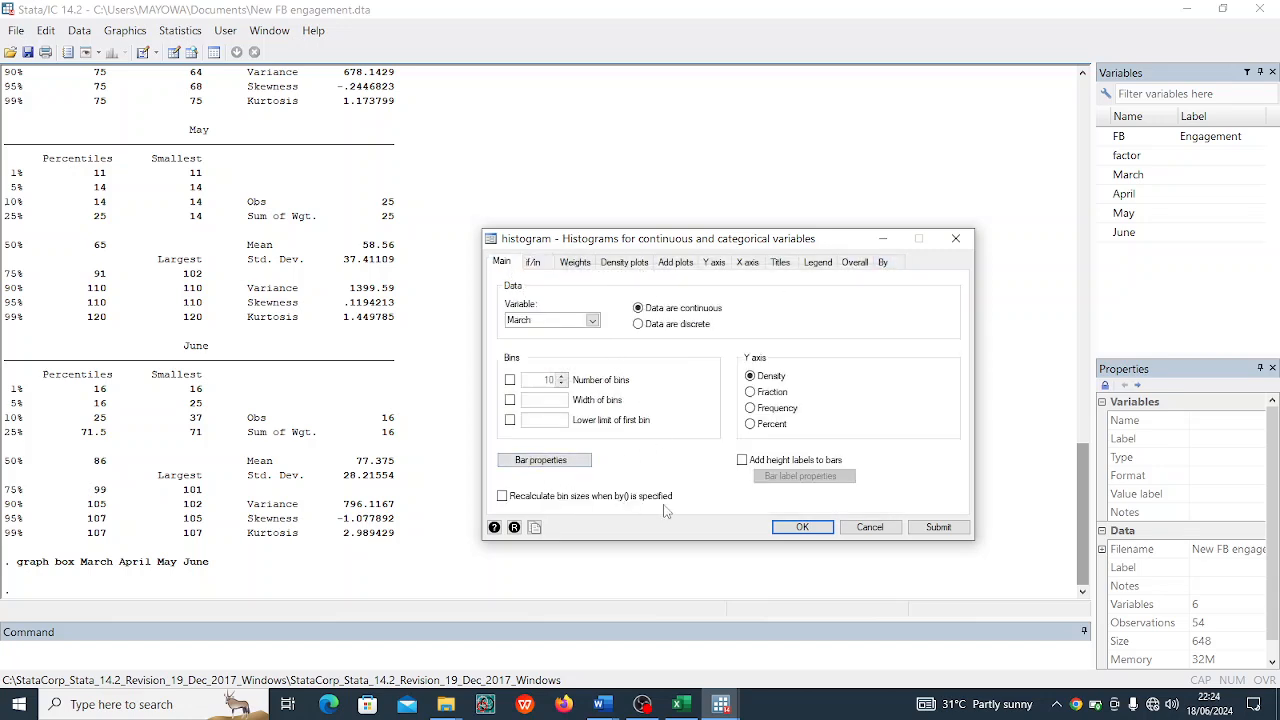
Step: Generate the March histogram, view it, and close its graph window
{"action": "left_click", "coordinate": [802, 527]}
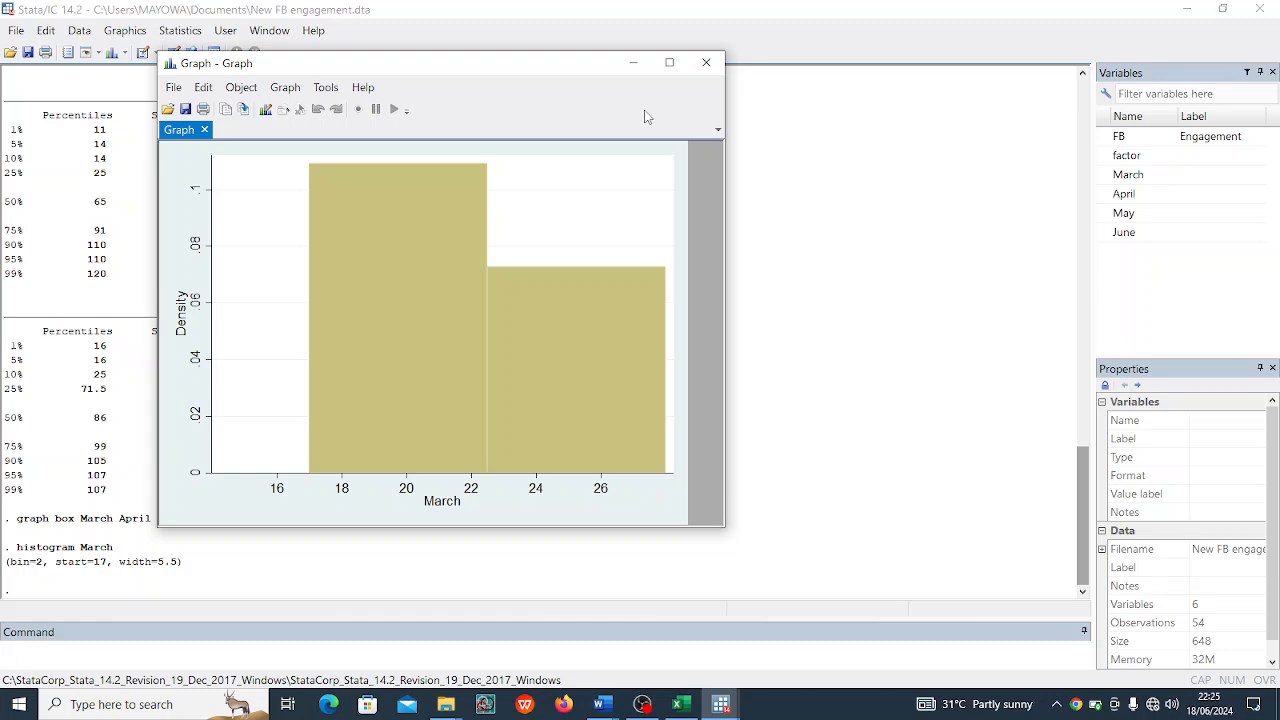
{"action": "left_click", "coordinate": [706, 63]}
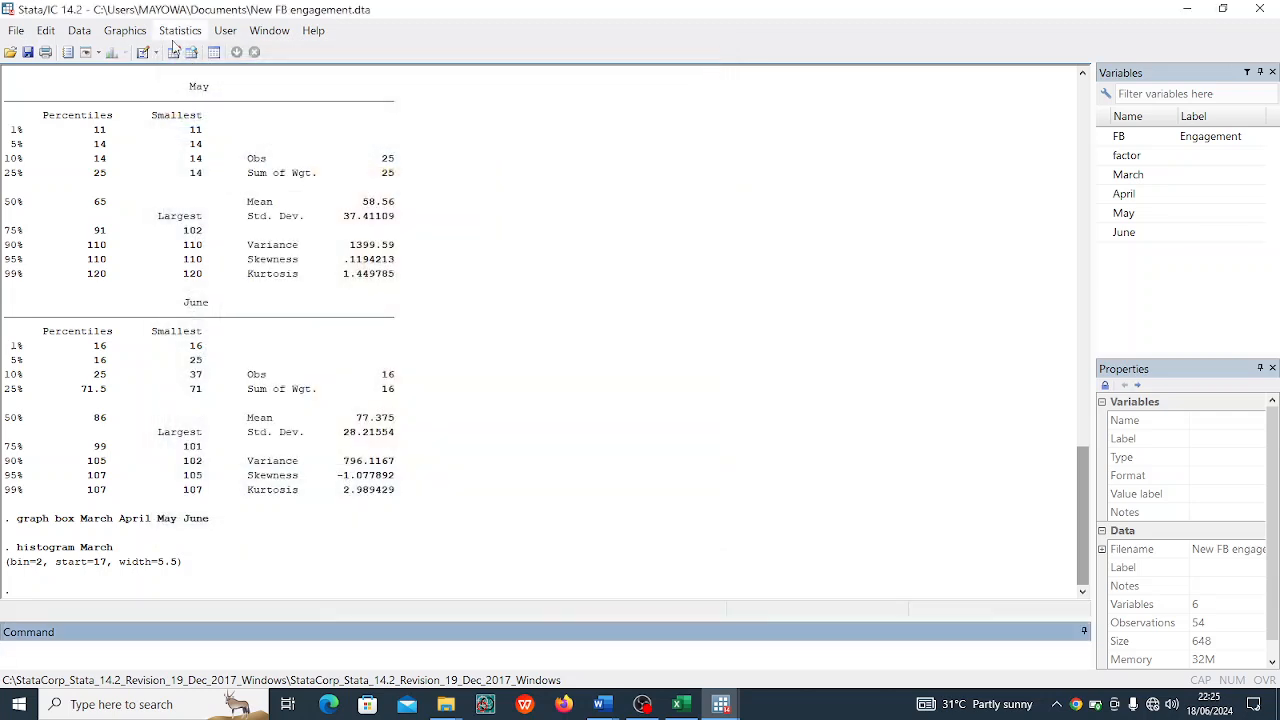
Step: Plot a density histogram of the variable May, treating the data as continuous
{"action": "left_click", "coordinate": [138, 32]}
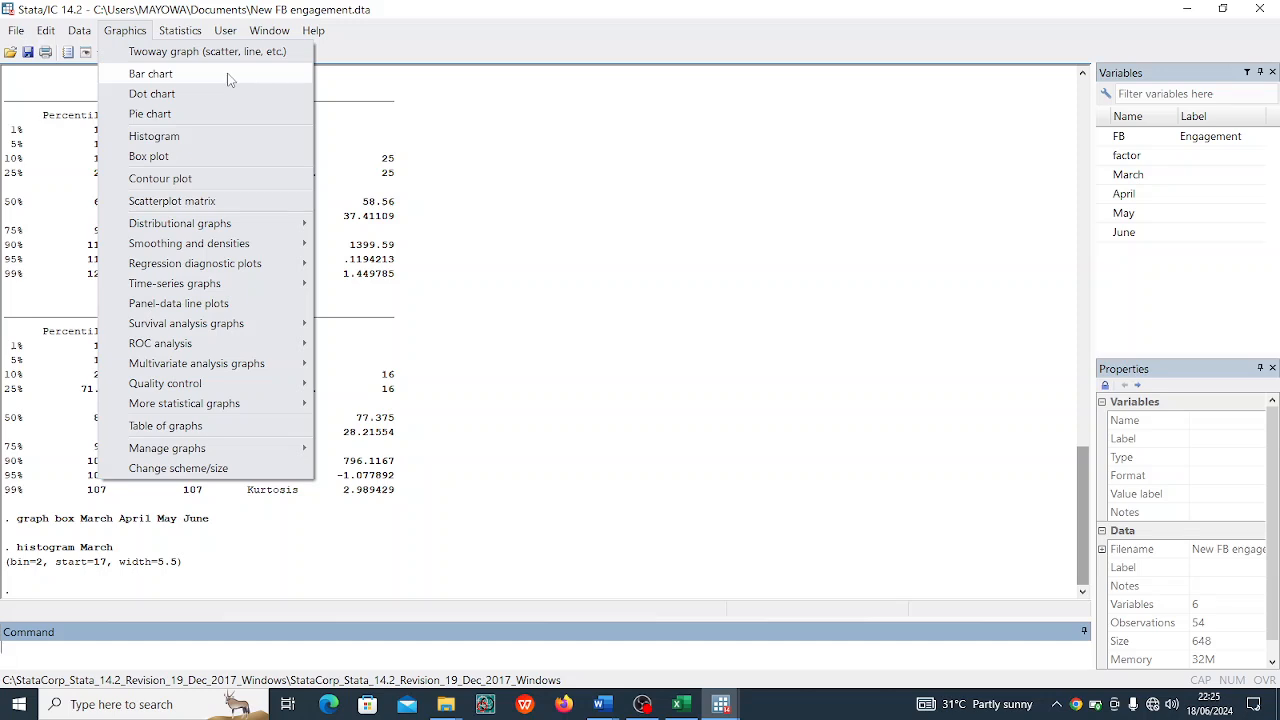
{"action": "left_click", "coordinate": [224, 136]}
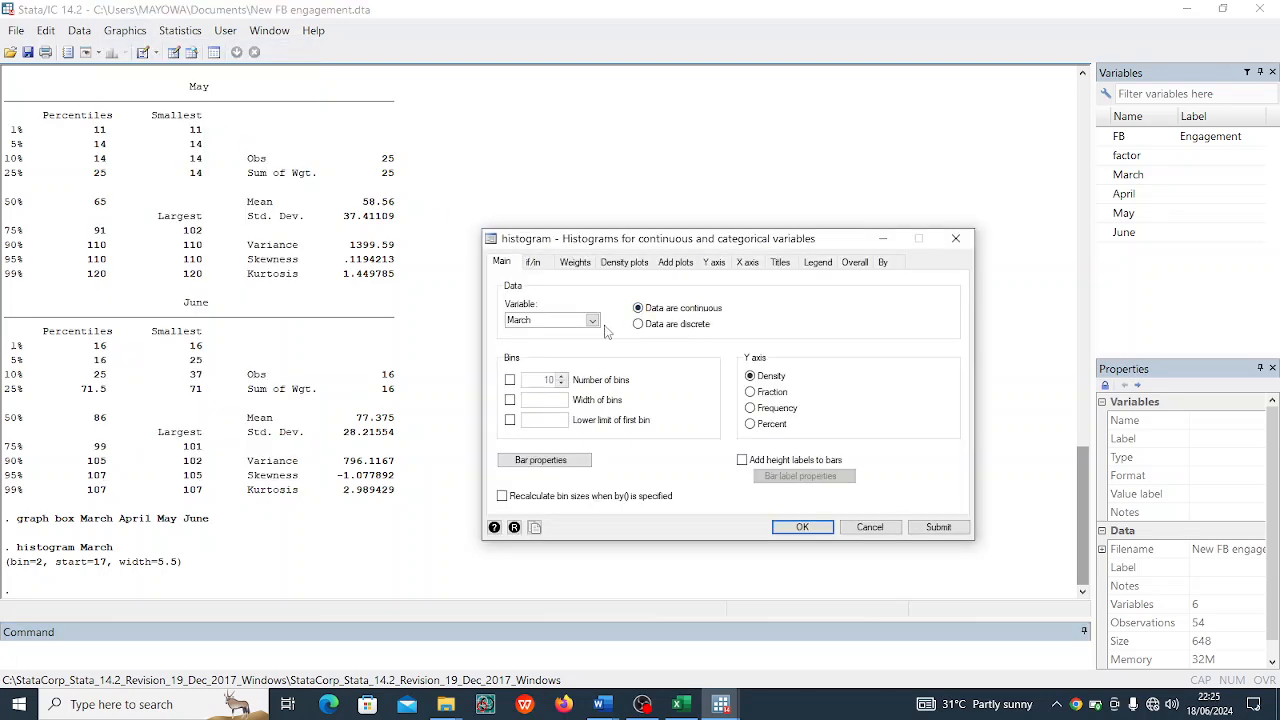
{"action": "left_click", "coordinate": [592, 320]}
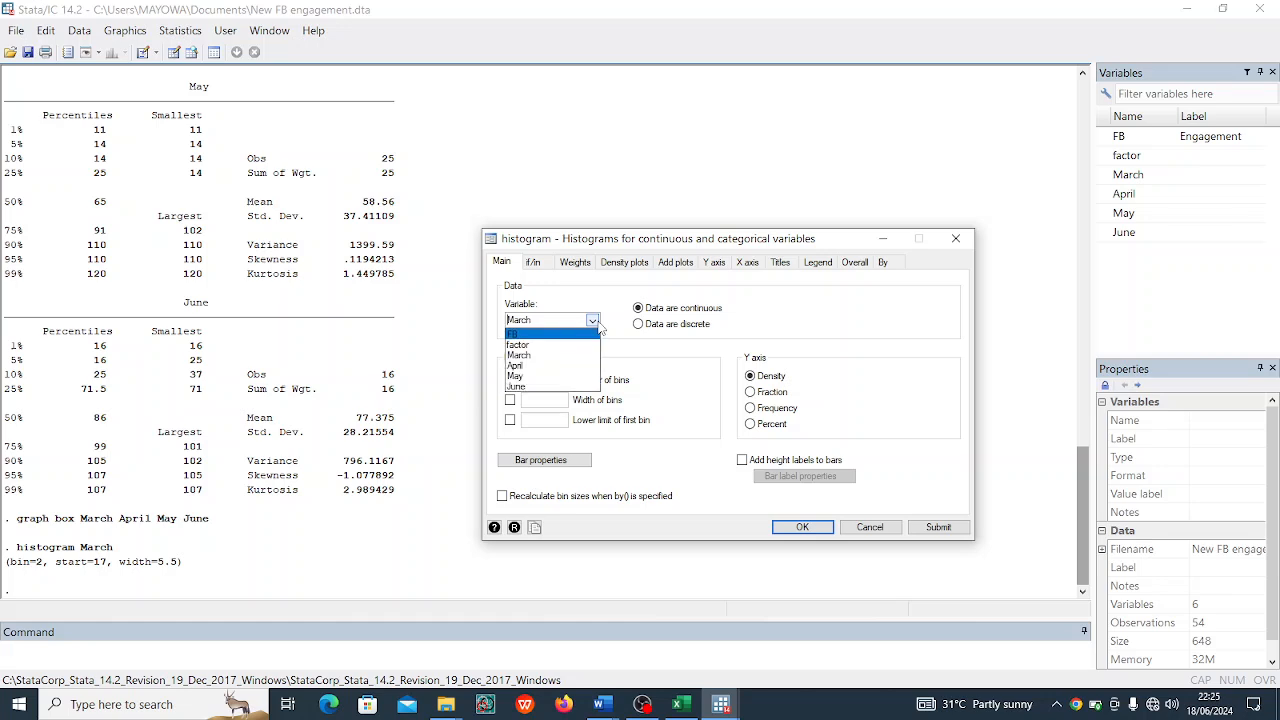
{"action": "left_click", "coordinate": [579, 380]}
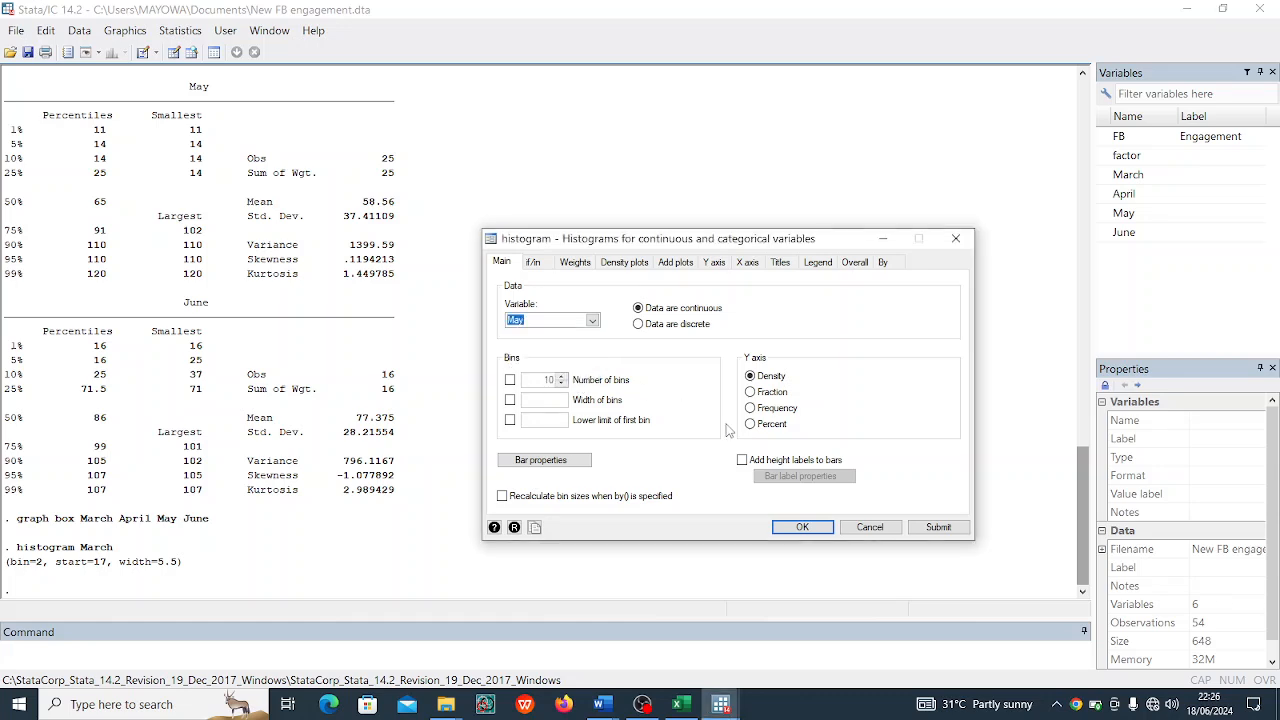
{"action": "left_click", "coordinate": [804, 527]}
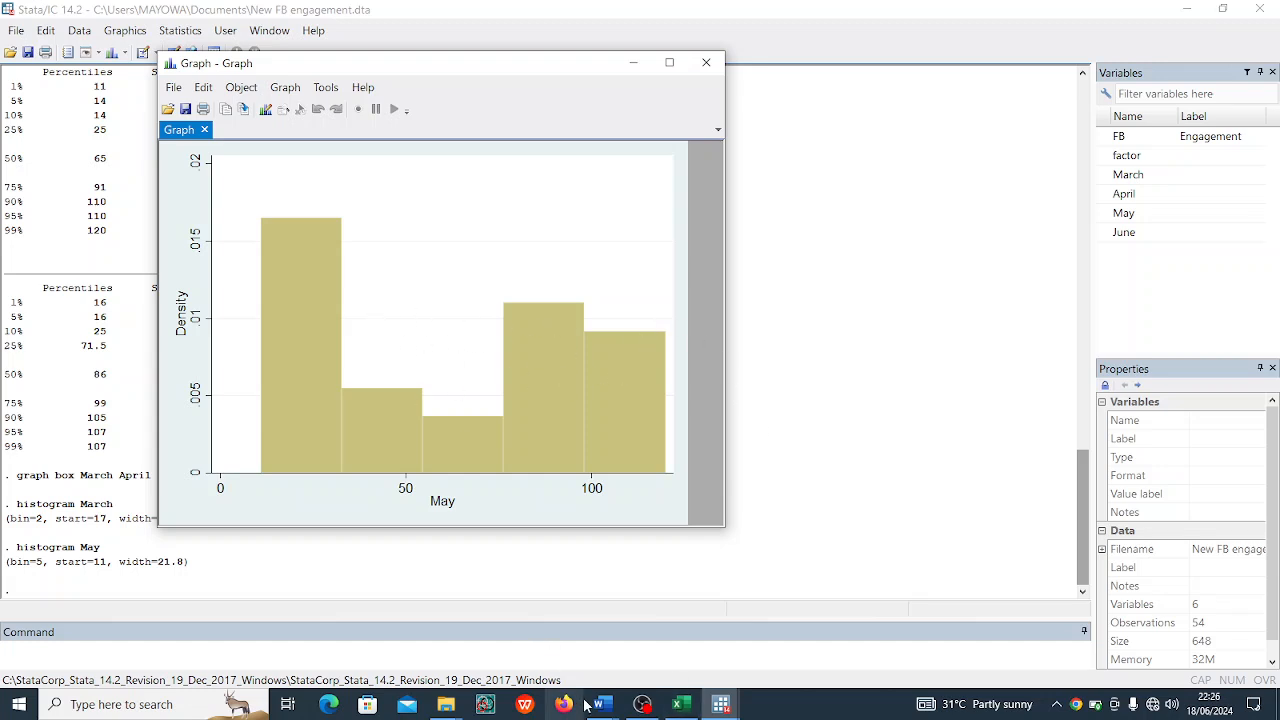
Step: Compare the May histogram with the May values in the Data Editor, and close the graph window
{"action": "mouse_move", "coordinate": [712, 706]}
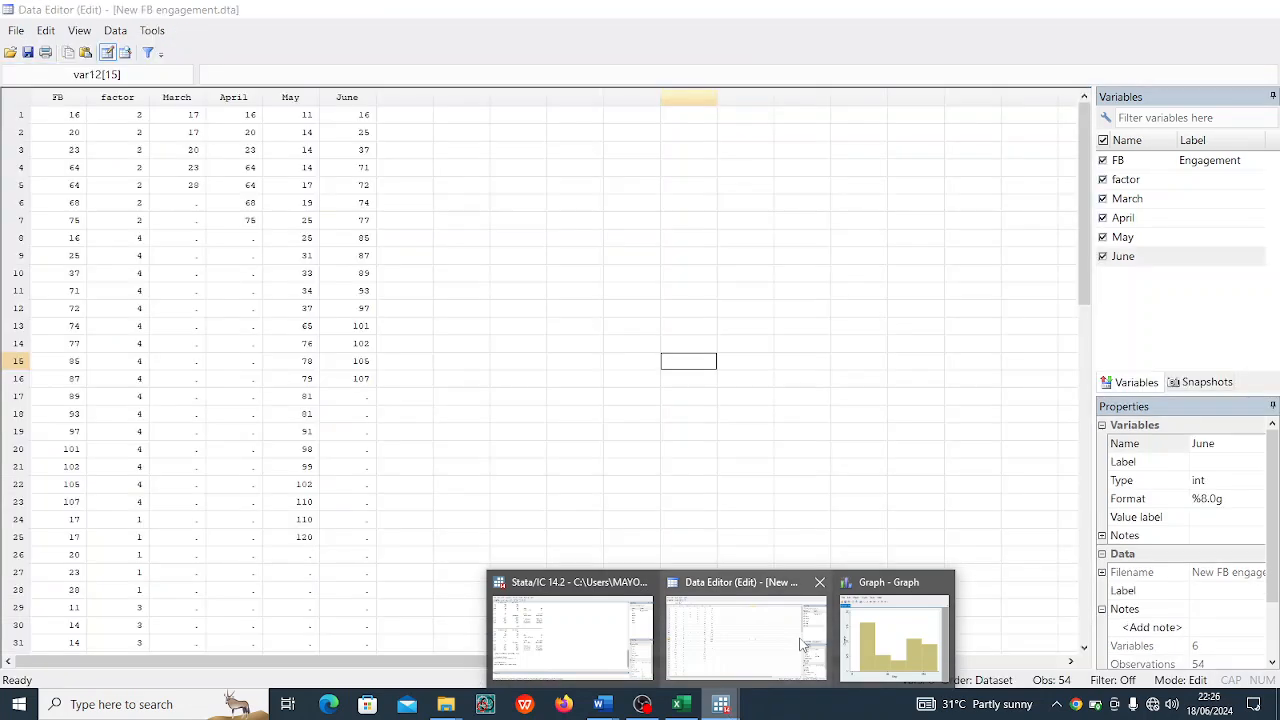
{"action": "left_click", "coordinate": [803, 644]}
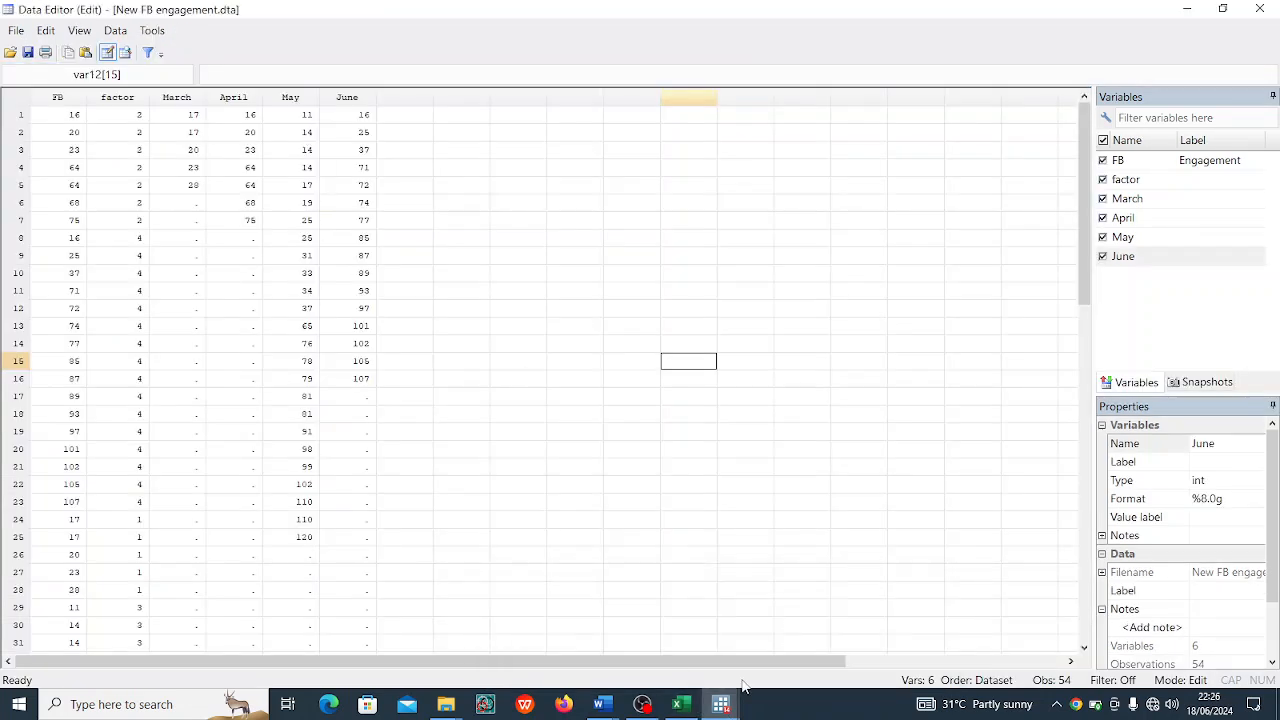
{"action": "mouse_move", "coordinate": [731, 700]}
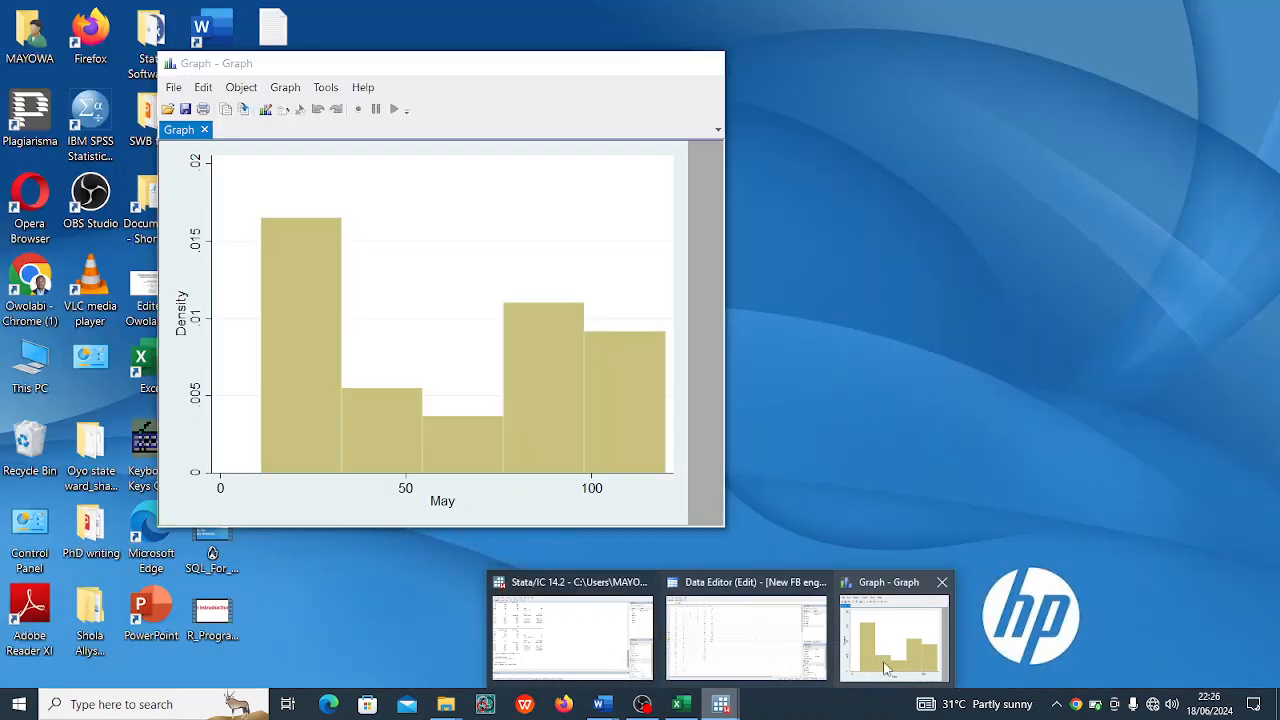
{"action": "left_click", "coordinate": [888, 668]}
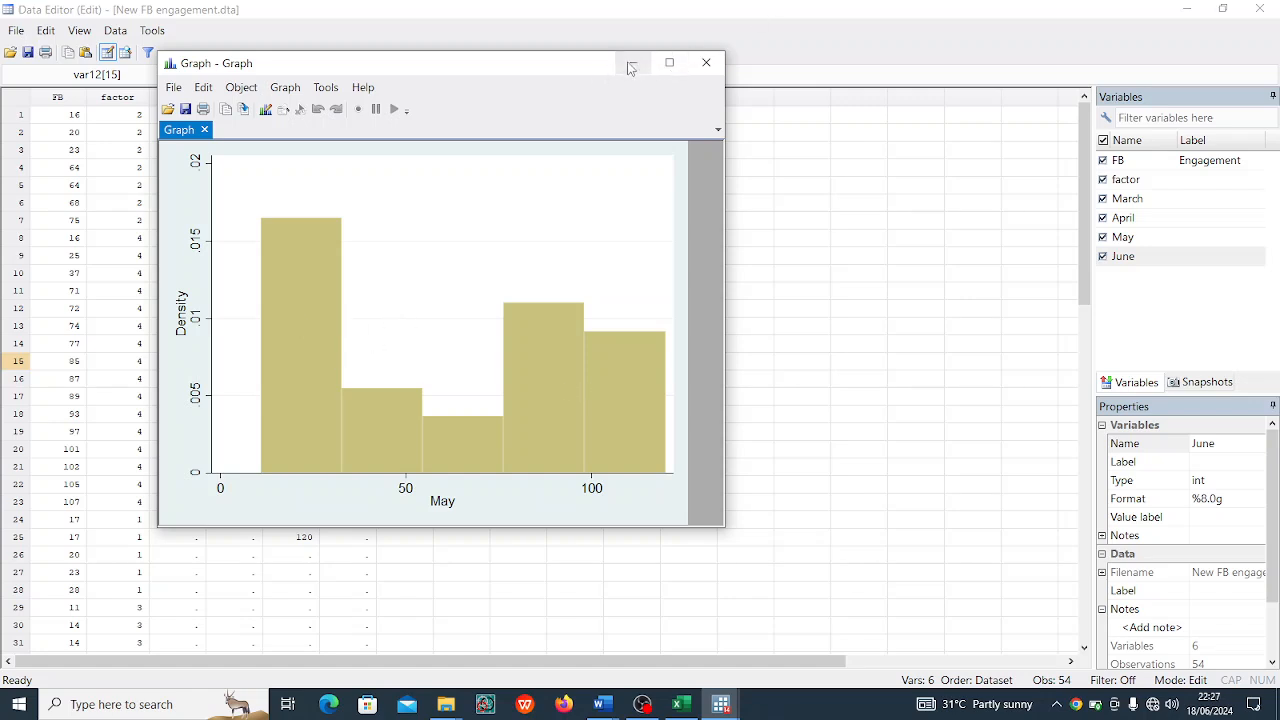
{"action": "left_click", "coordinate": [705, 66]}
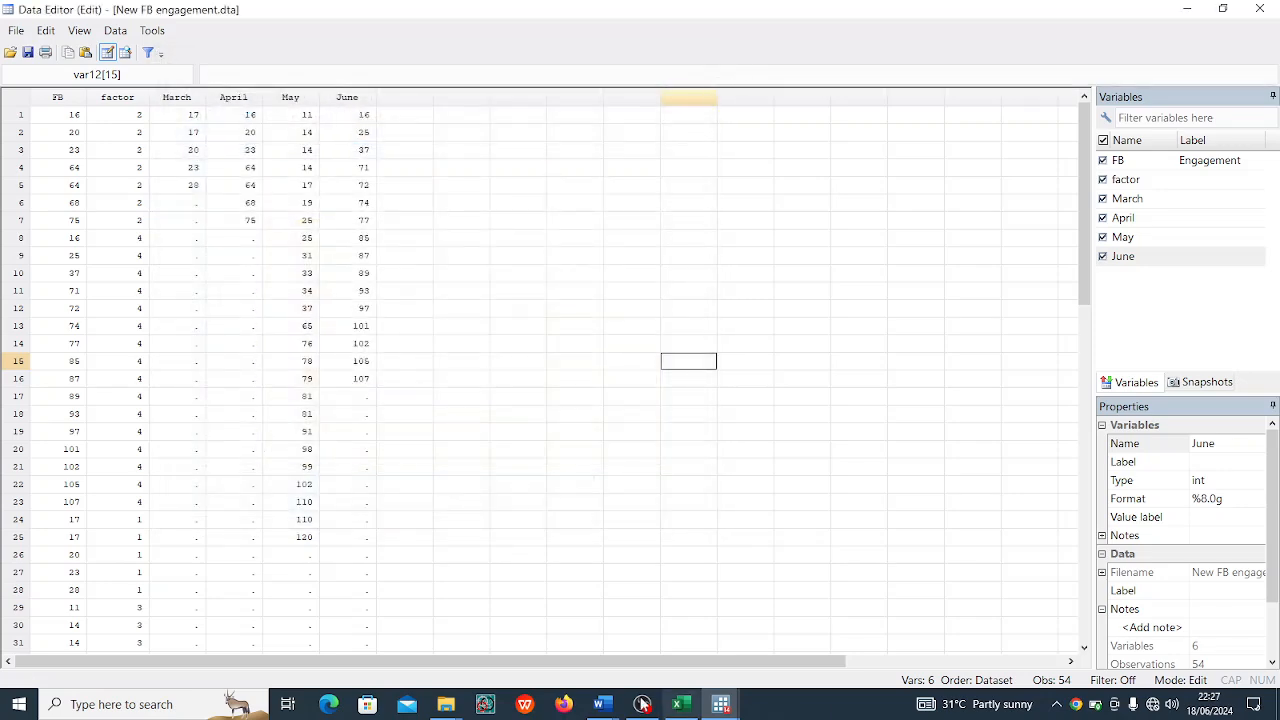
Step: Return to the main Stata window and go back to the beginning of the results output
{"action": "mouse_move", "coordinate": [605, 705]}
{"action": "left_click", "coordinate": [681, 651]}
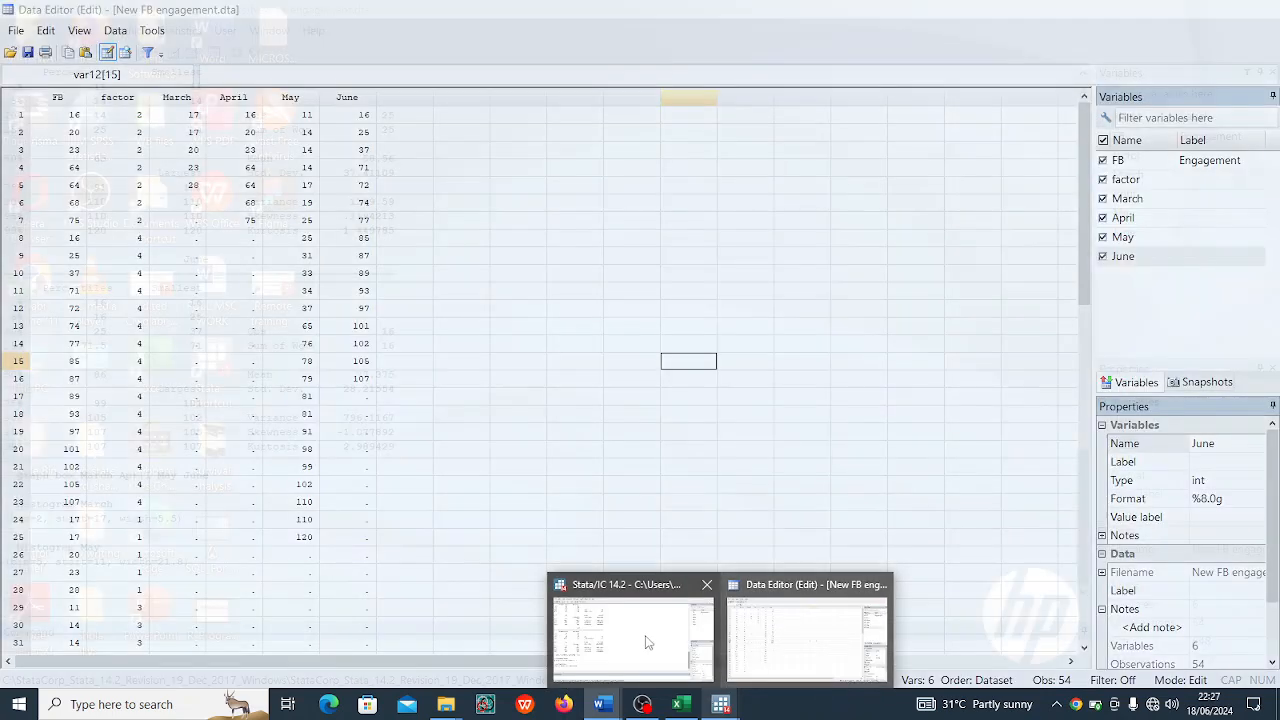
{"action": "left_click", "coordinate": [646, 641]}
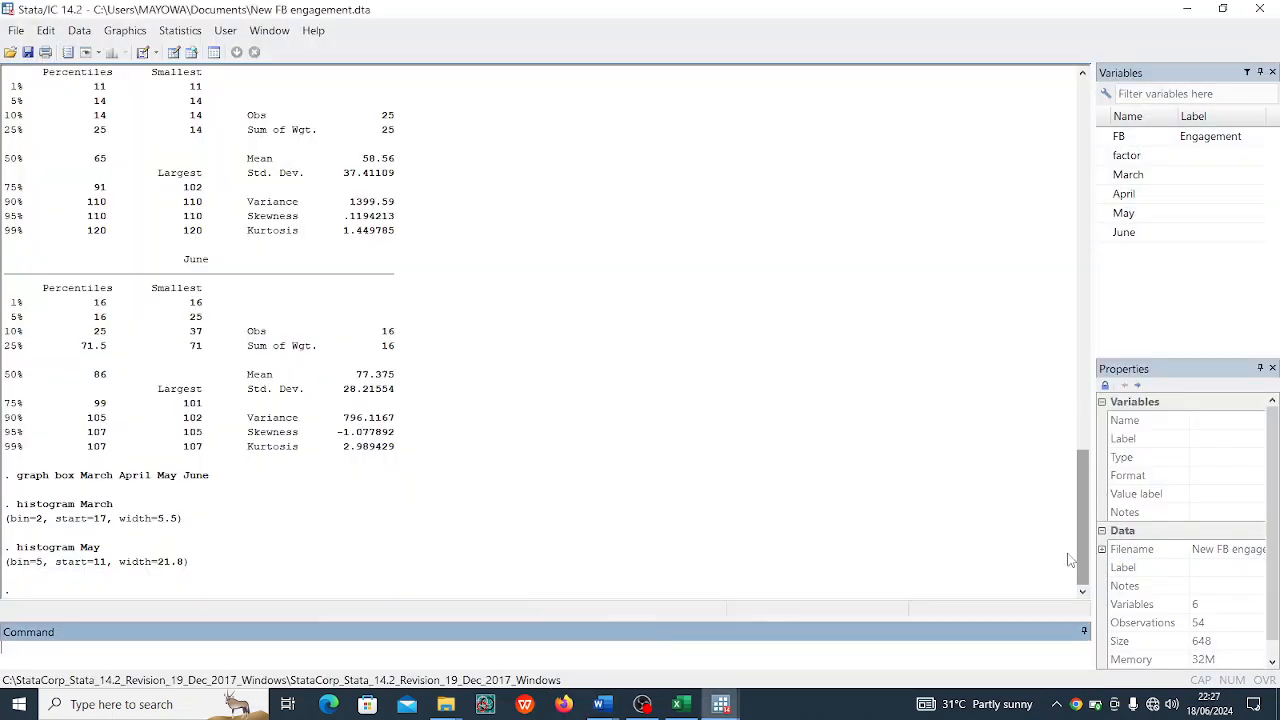
{"action": "left_click_drag", "start_coordinate": [1084, 538], "coordinate": [1088, 152]}
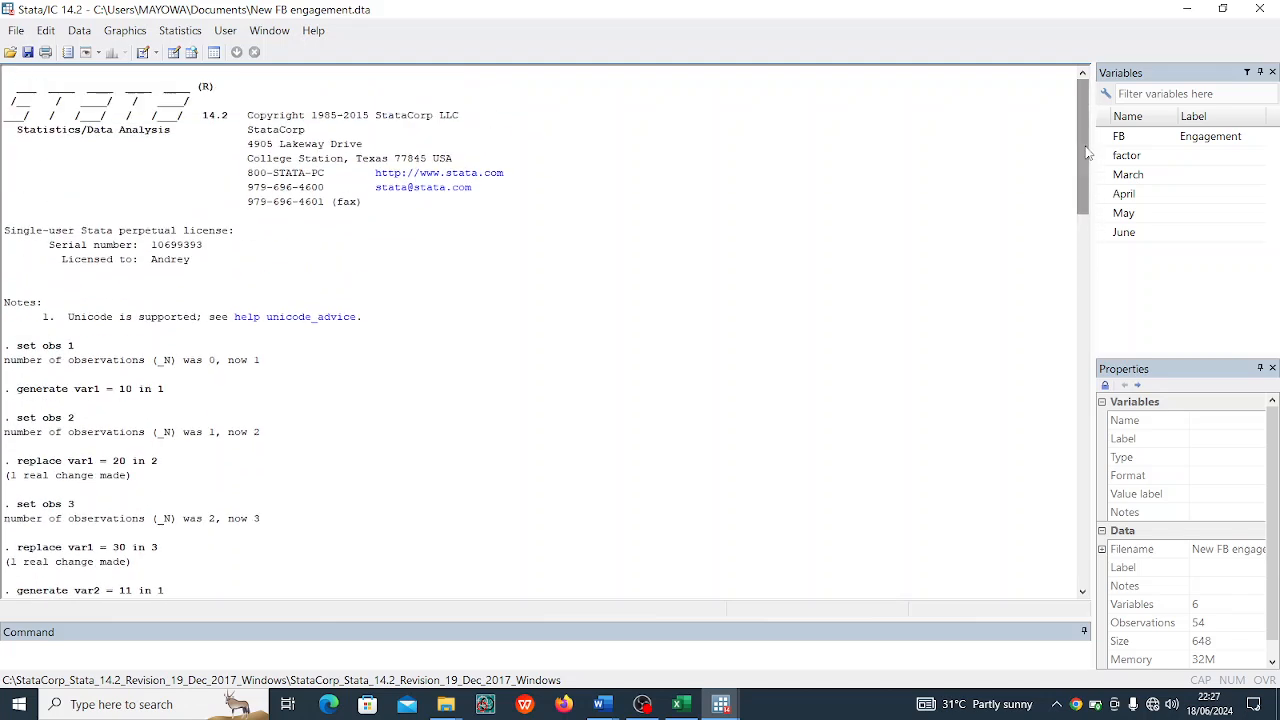
Step: Try to run a one-sample Kolmogorov-Smirnov test on the variable FB, leaving the theoretical cumulative expression empty
{"action": "left_click", "coordinate": [177, 34]}
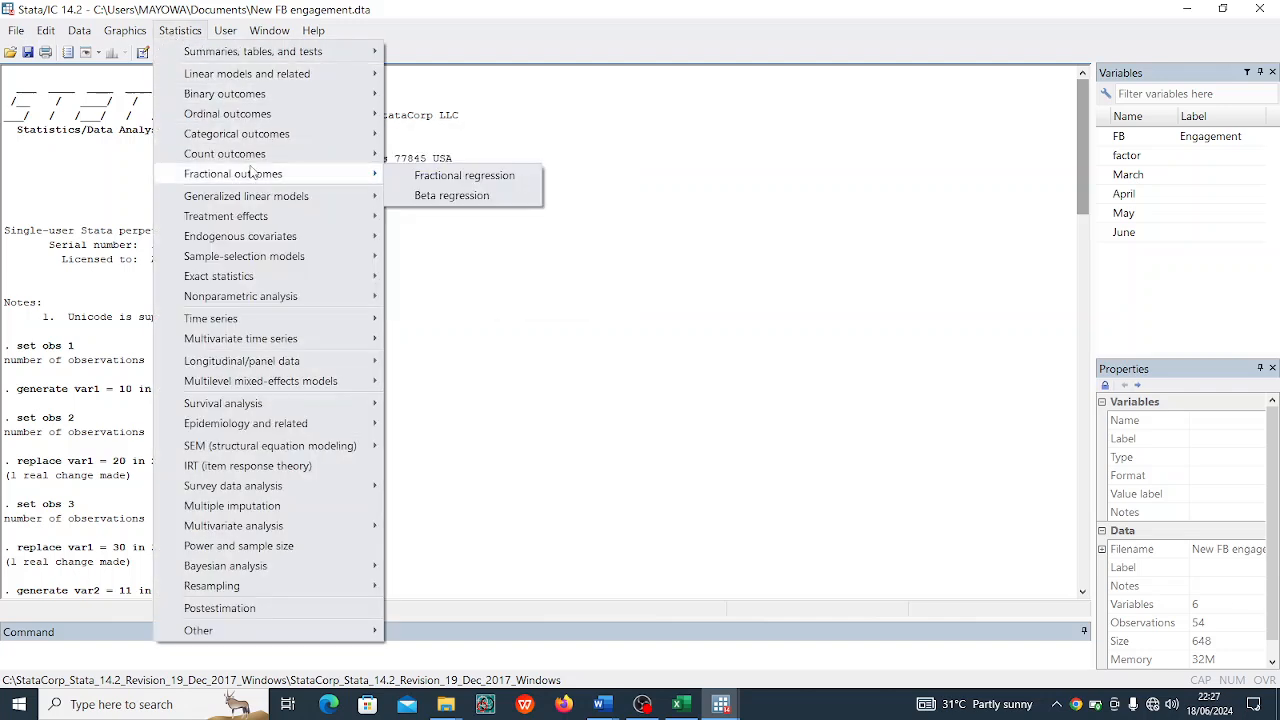
{"action": "mouse_move", "coordinate": [273, 144]}
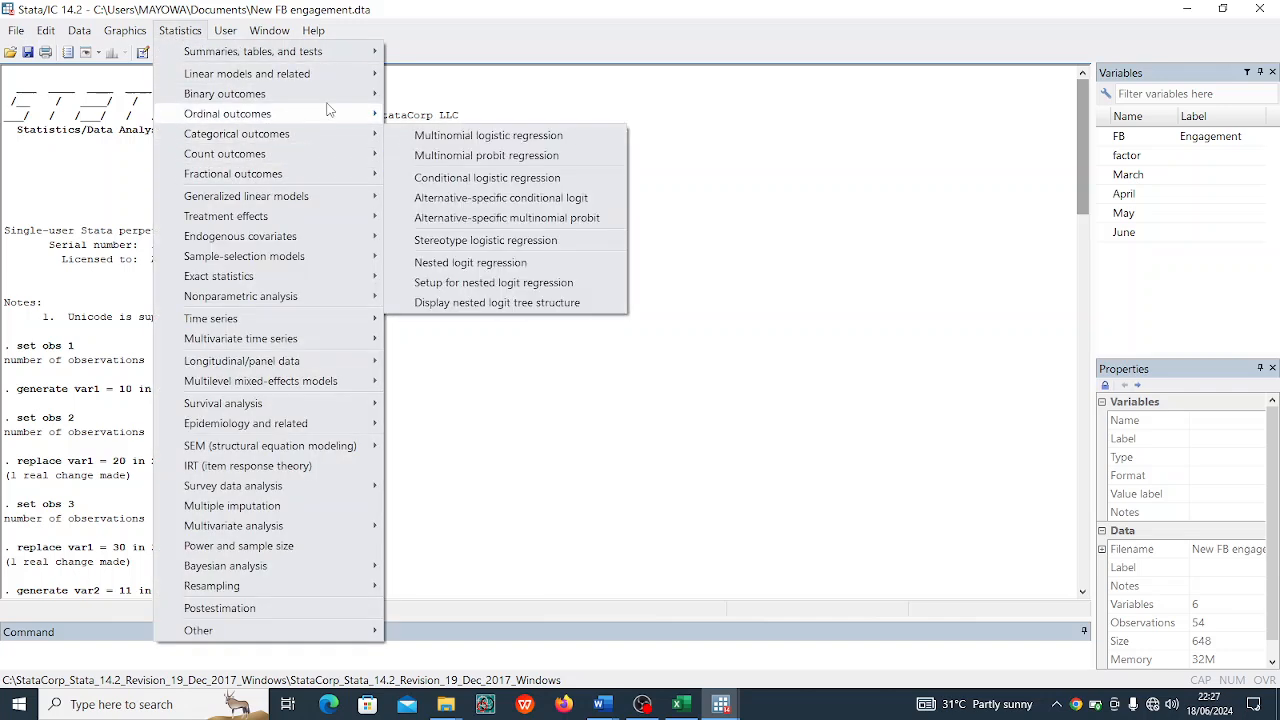
{"action": "mouse_move", "coordinate": [367, 60]}
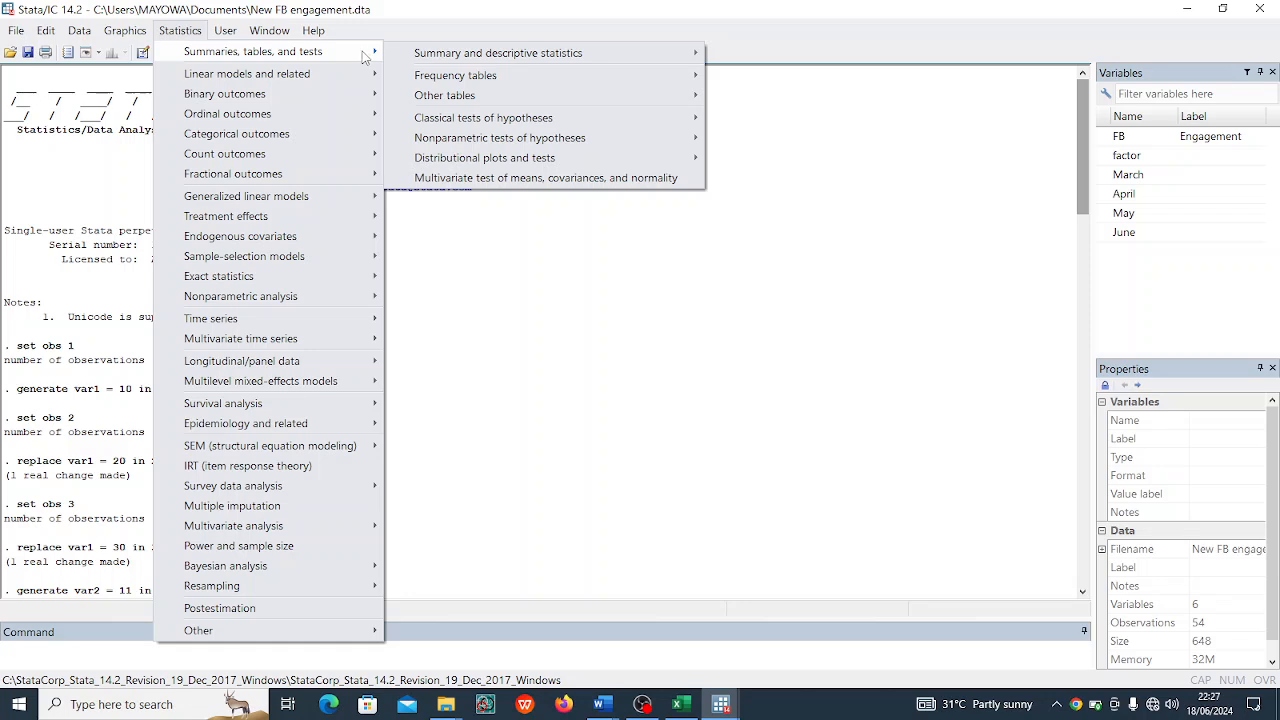
{"action": "mouse_move", "coordinate": [482, 75]}
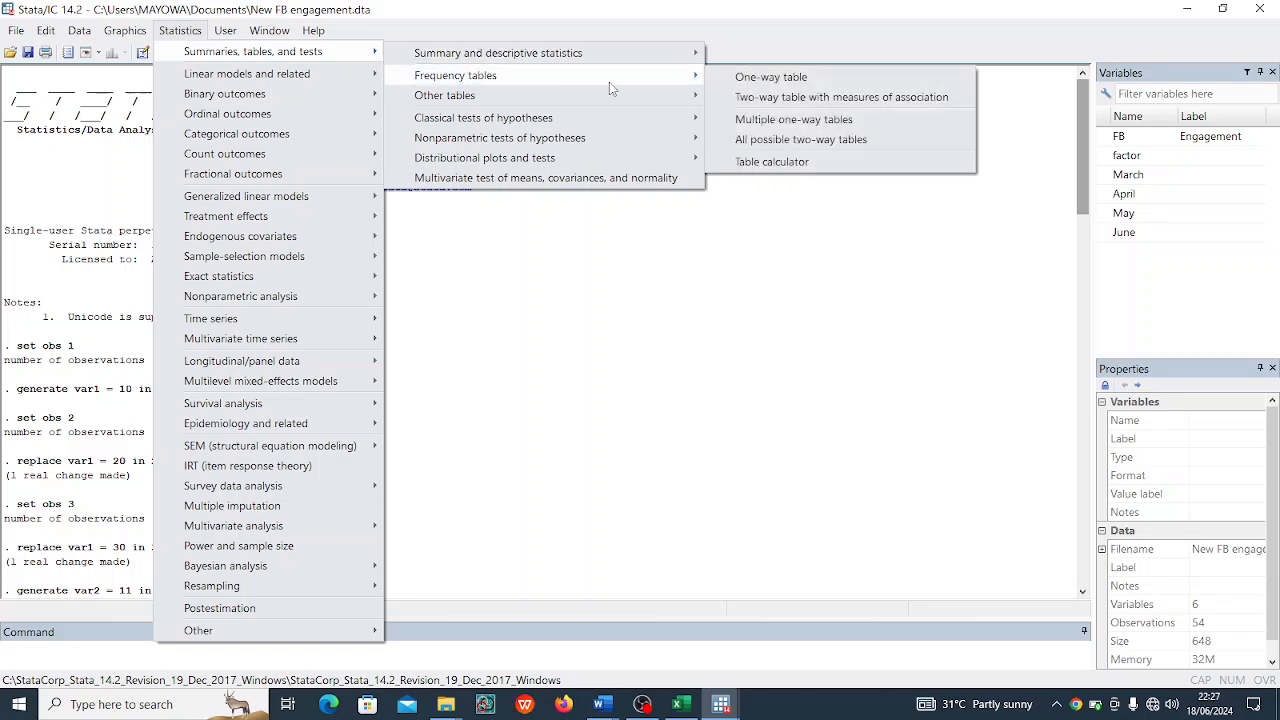
{"action": "mouse_move", "coordinate": [678, 103]}
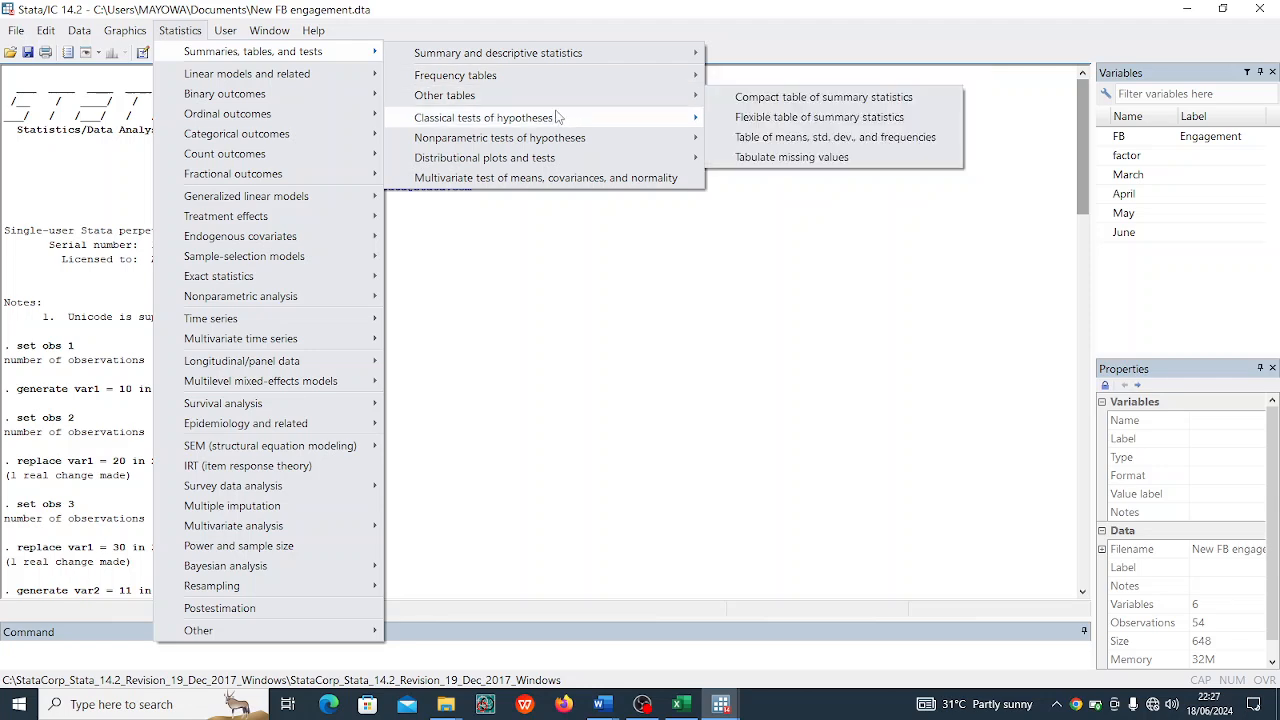
{"action": "mouse_move", "coordinate": [557, 112]}
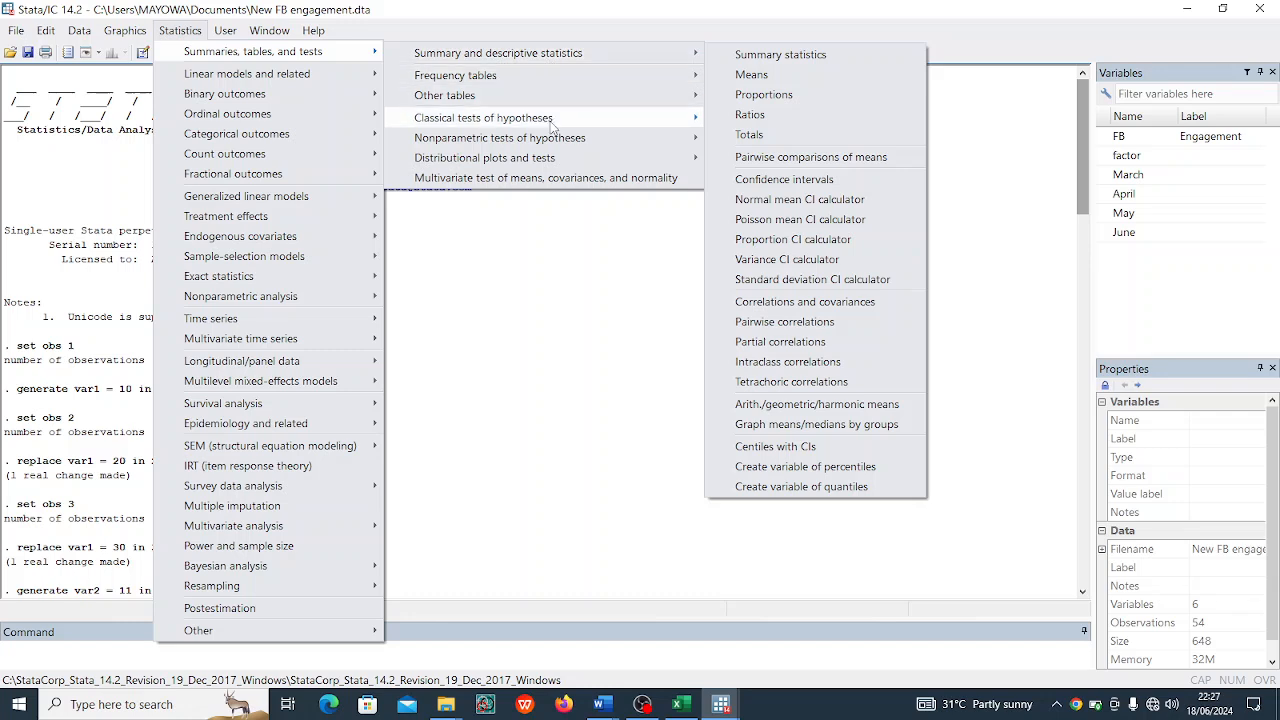
{"action": "mouse_move", "coordinate": [560, 161]}
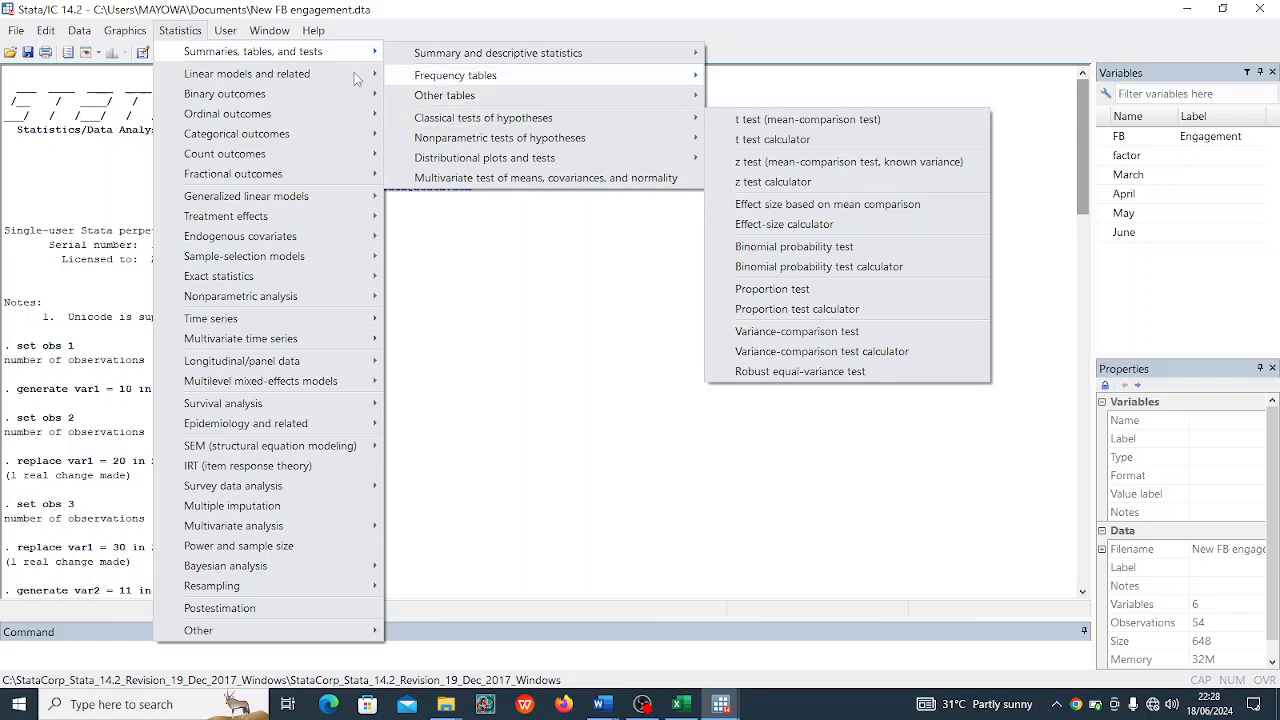
{"action": "mouse_move", "coordinate": [297, 82]}
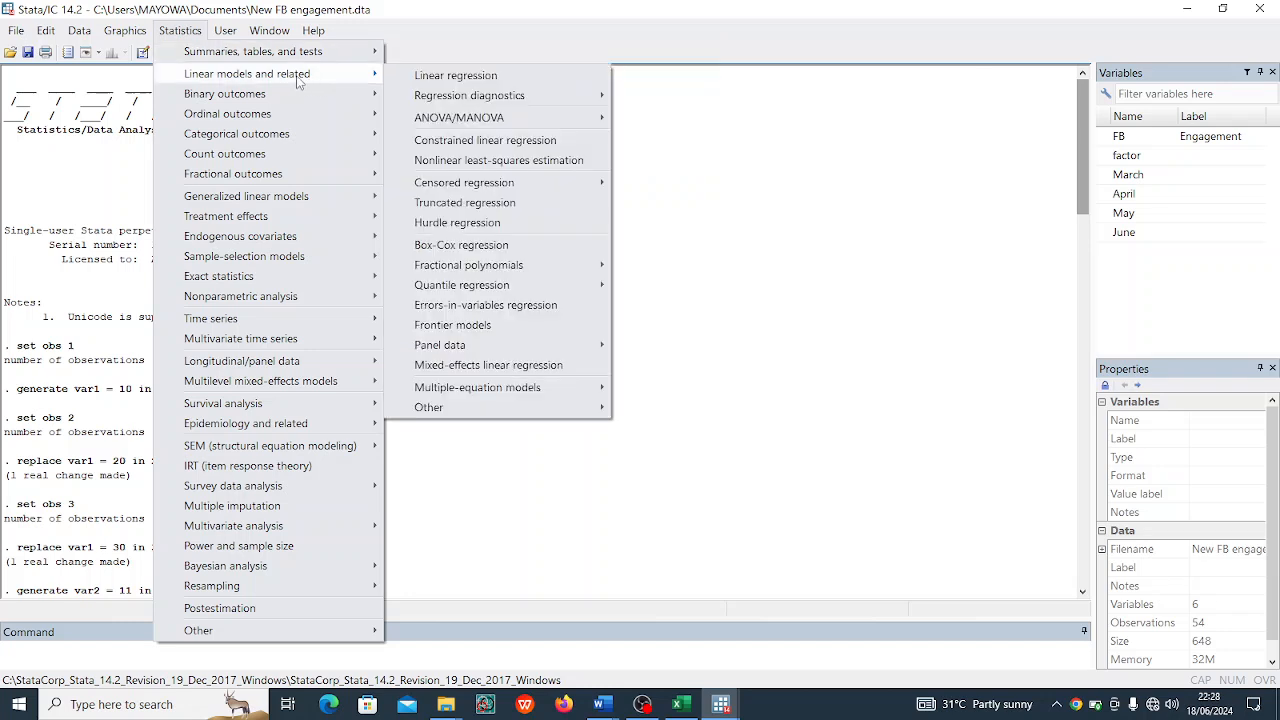
{"action": "mouse_move", "coordinate": [320, 58]}
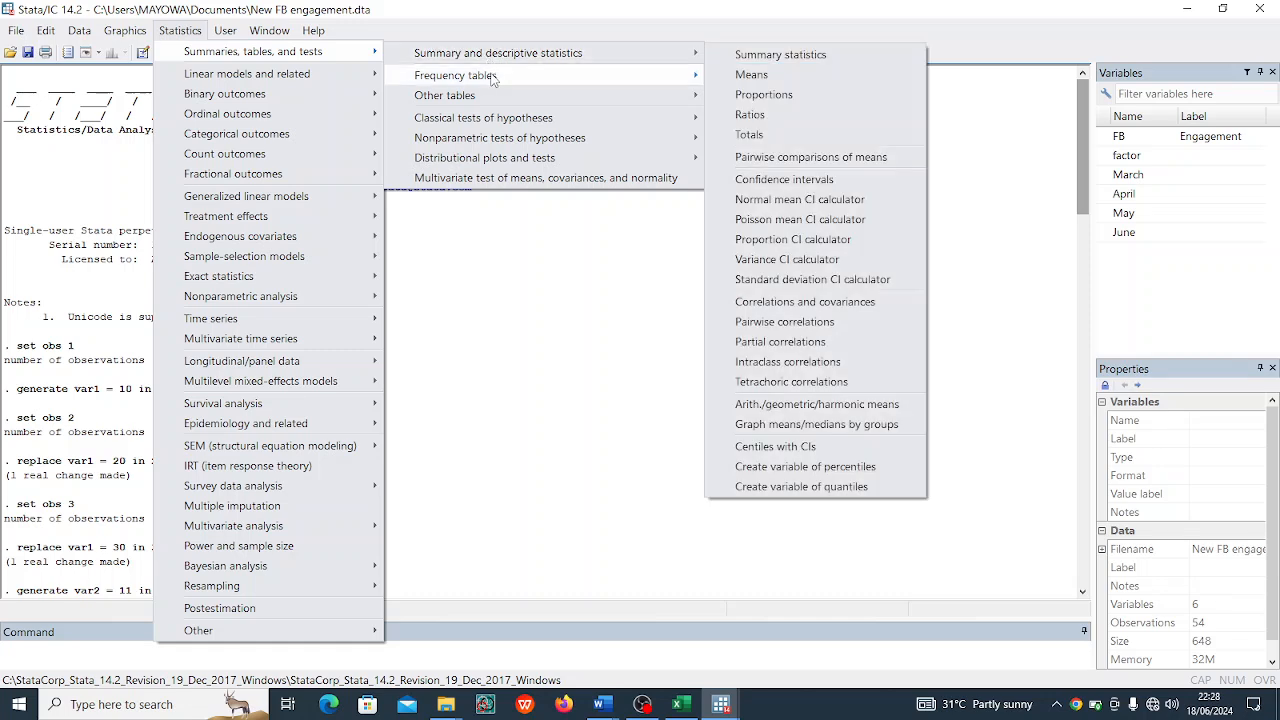
{"action": "mouse_move", "coordinate": [503, 127]}
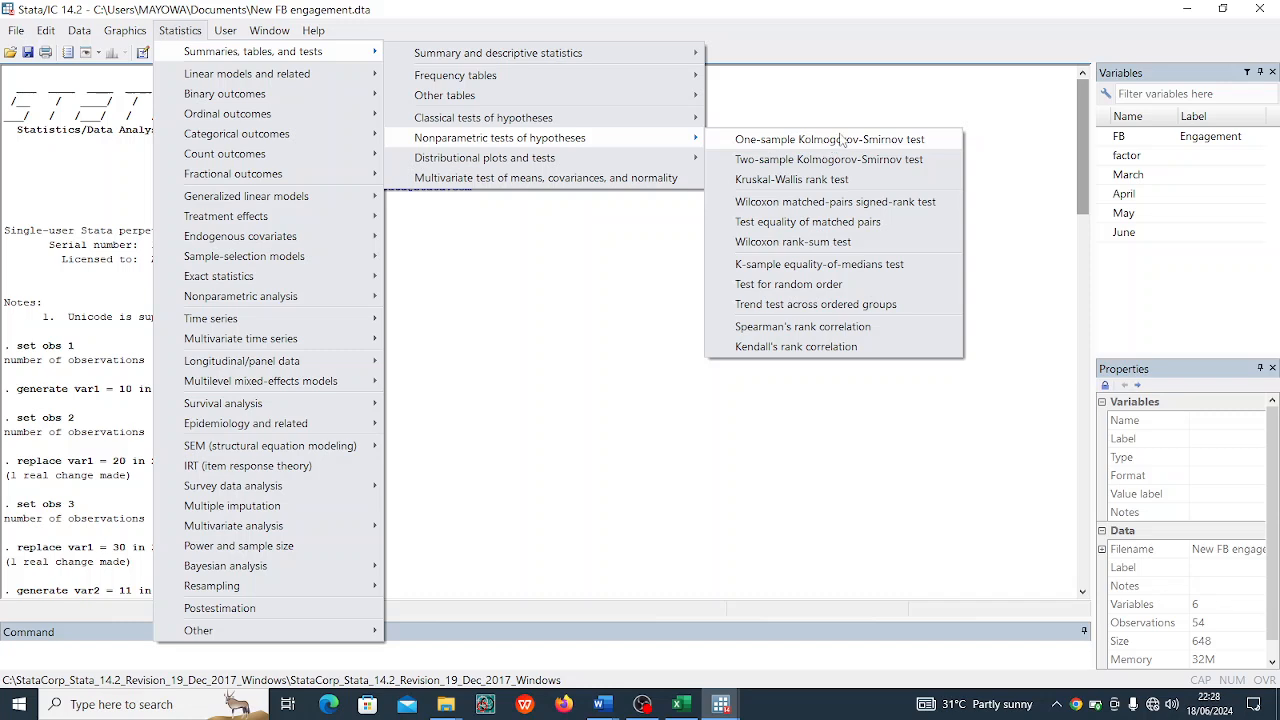
{"action": "left_click", "coordinate": [866, 148]}
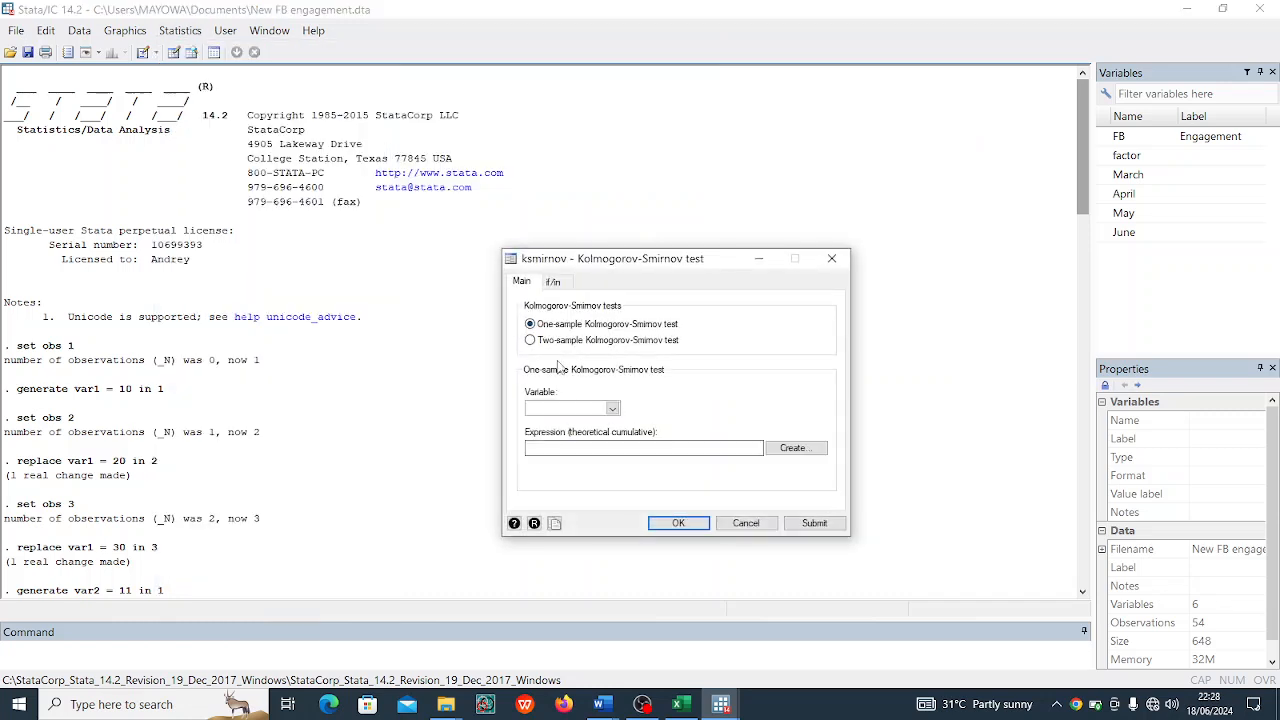
{"action": "left_click", "coordinate": [612, 408]}
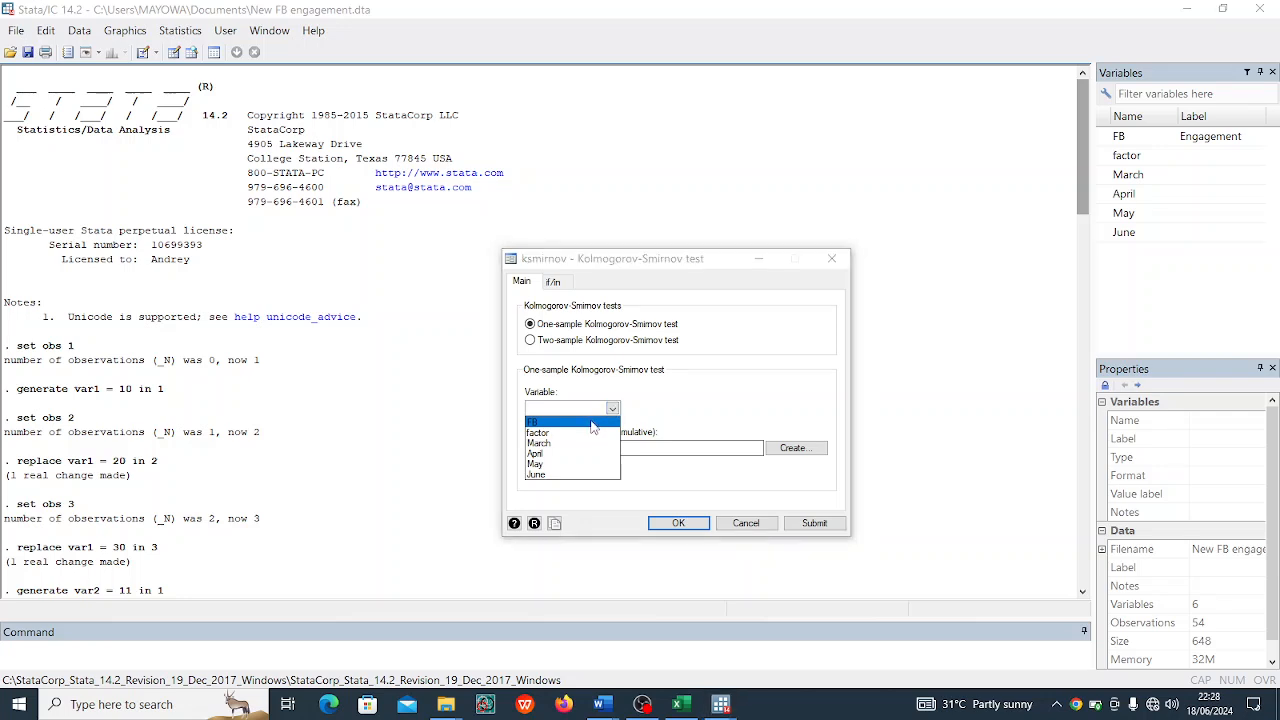
{"action": "left_click", "coordinate": [592, 424]}
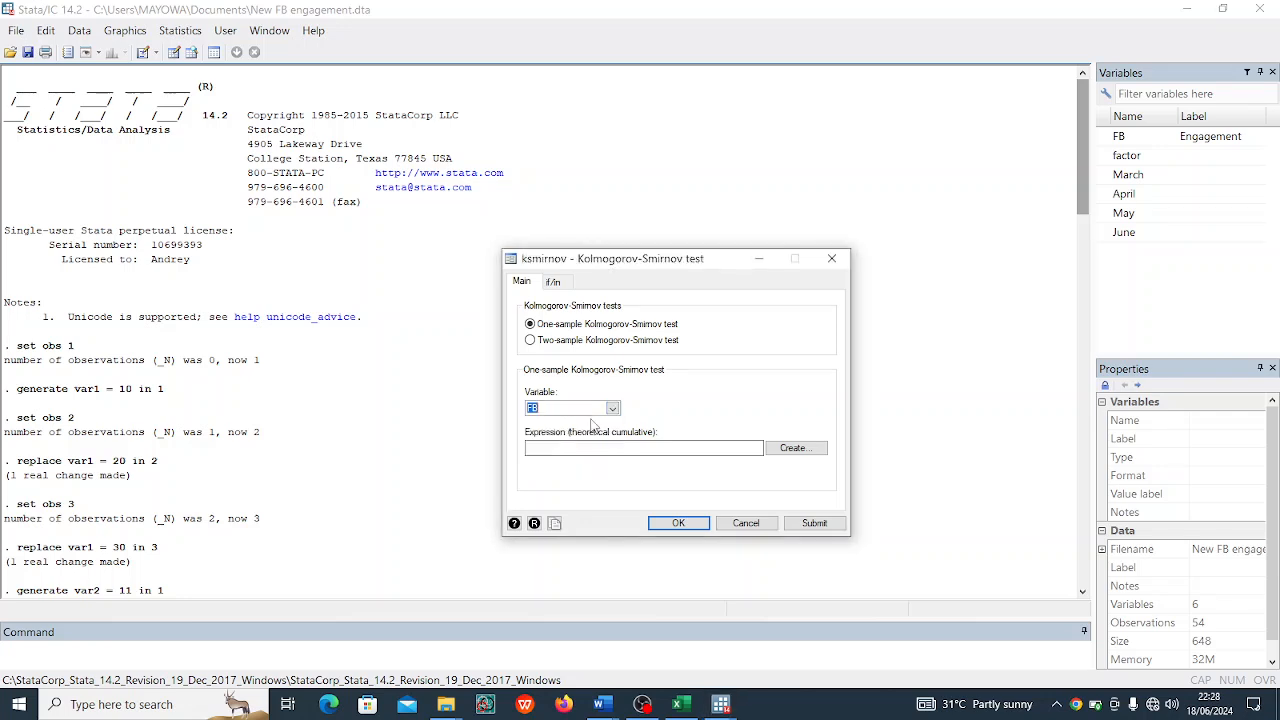
{"action": "left_click", "coordinate": [677, 523]}
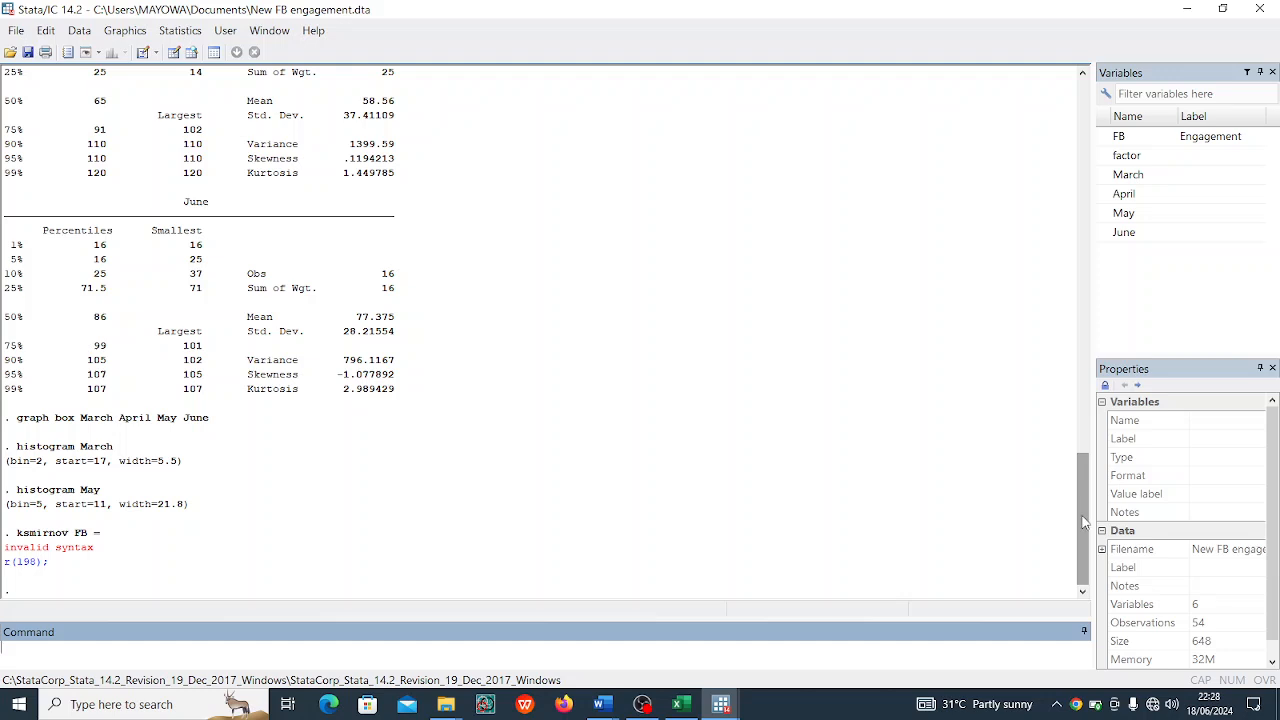
{"action": "left_click_drag", "start_coordinate": [1082, 518], "coordinate": [1082, 535]}
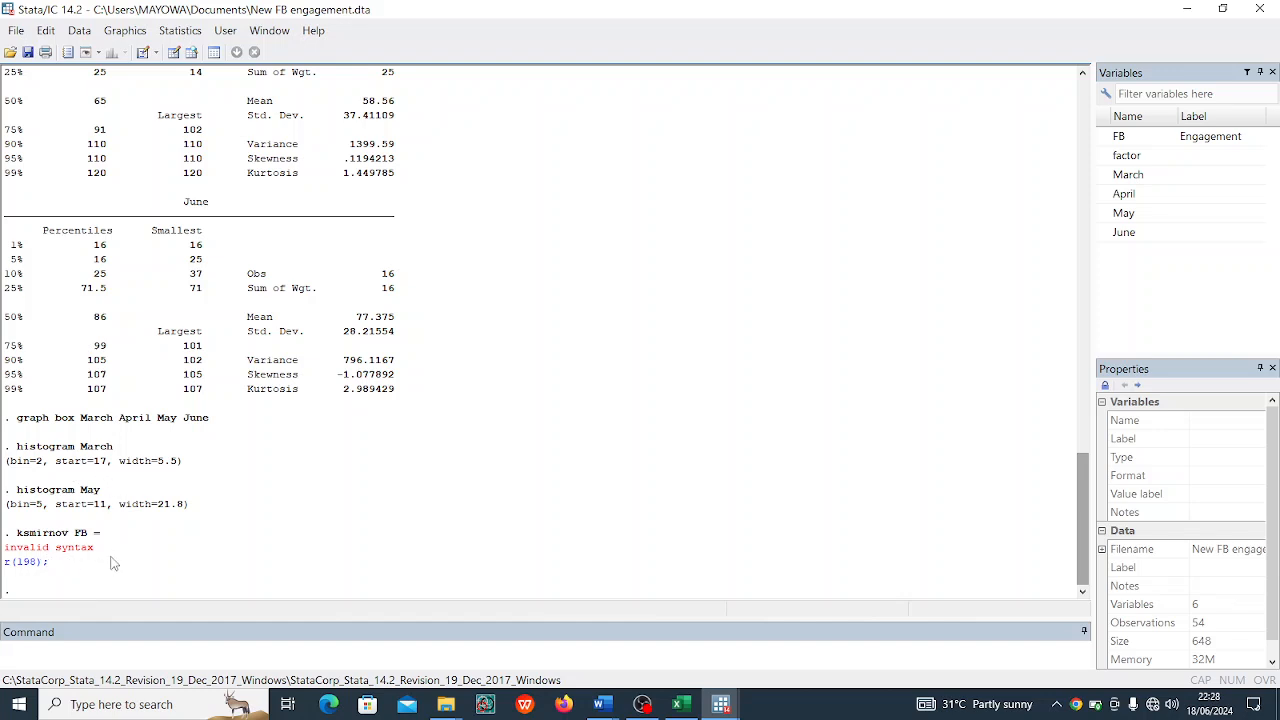
Step: Reopen the Kolmogorov-Smirnov test, switch it from two-sample to one-sample, and choose May as the variable
{"action": "left_click", "coordinate": [190, 31]}
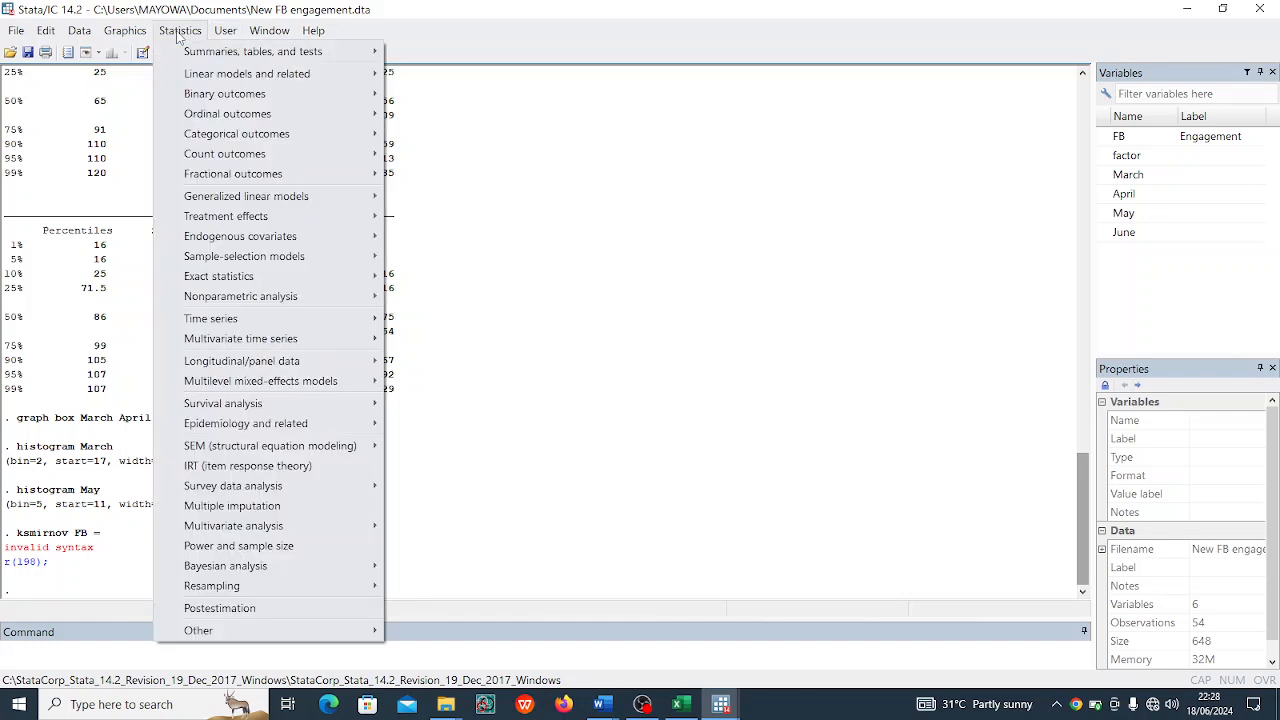
{"action": "mouse_move", "coordinate": [222, 84]}
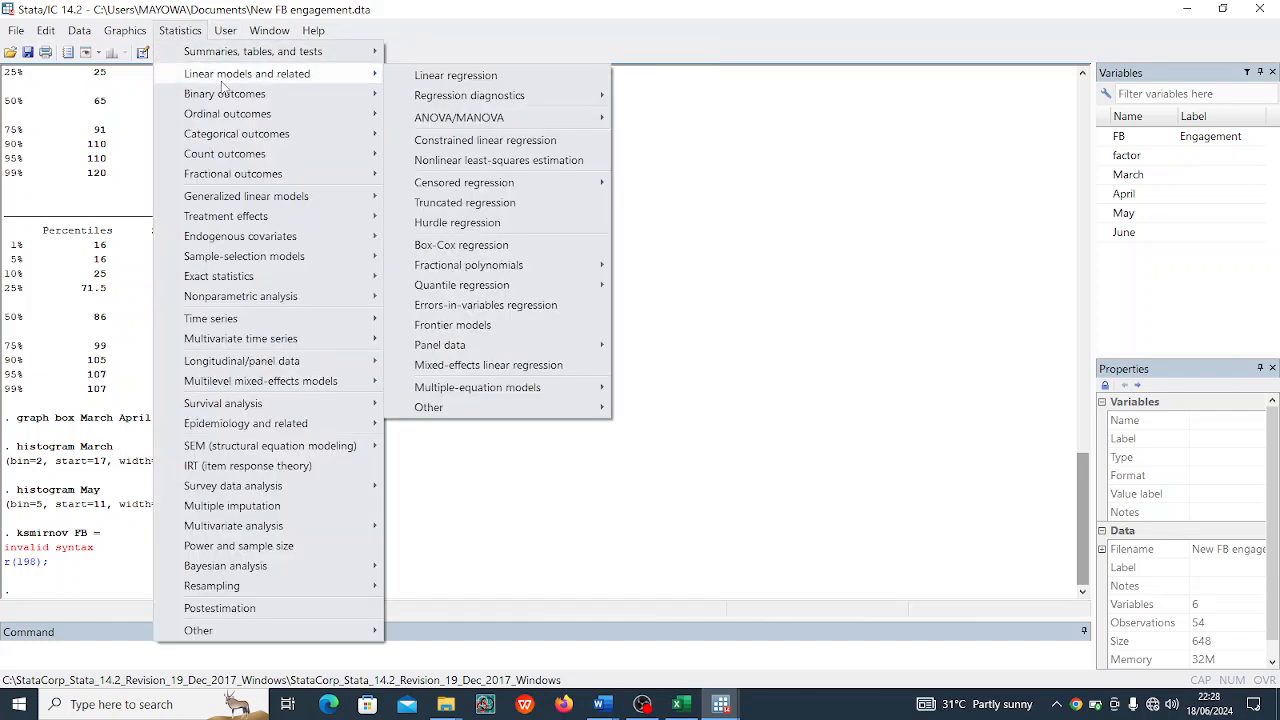
{"action": "mouse_move", "coordinate": [281, 52]}
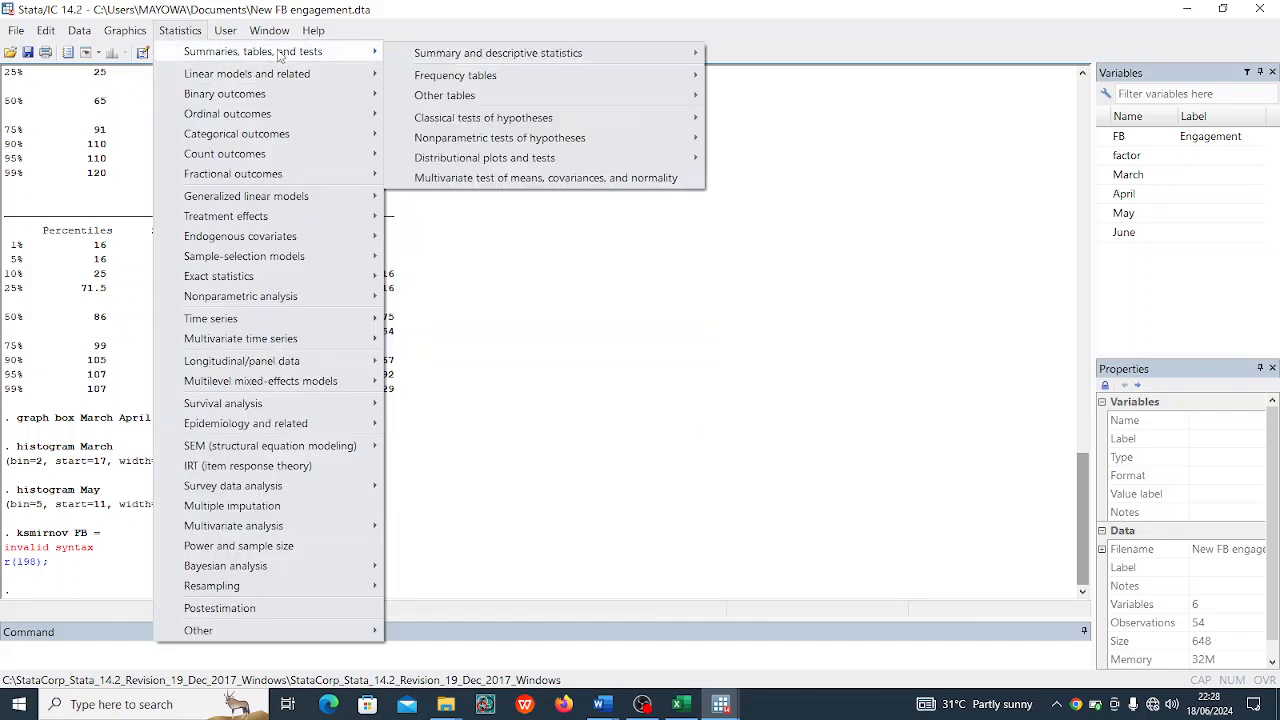
{"action": "mouse_move", "coordinate": [526, 98]}
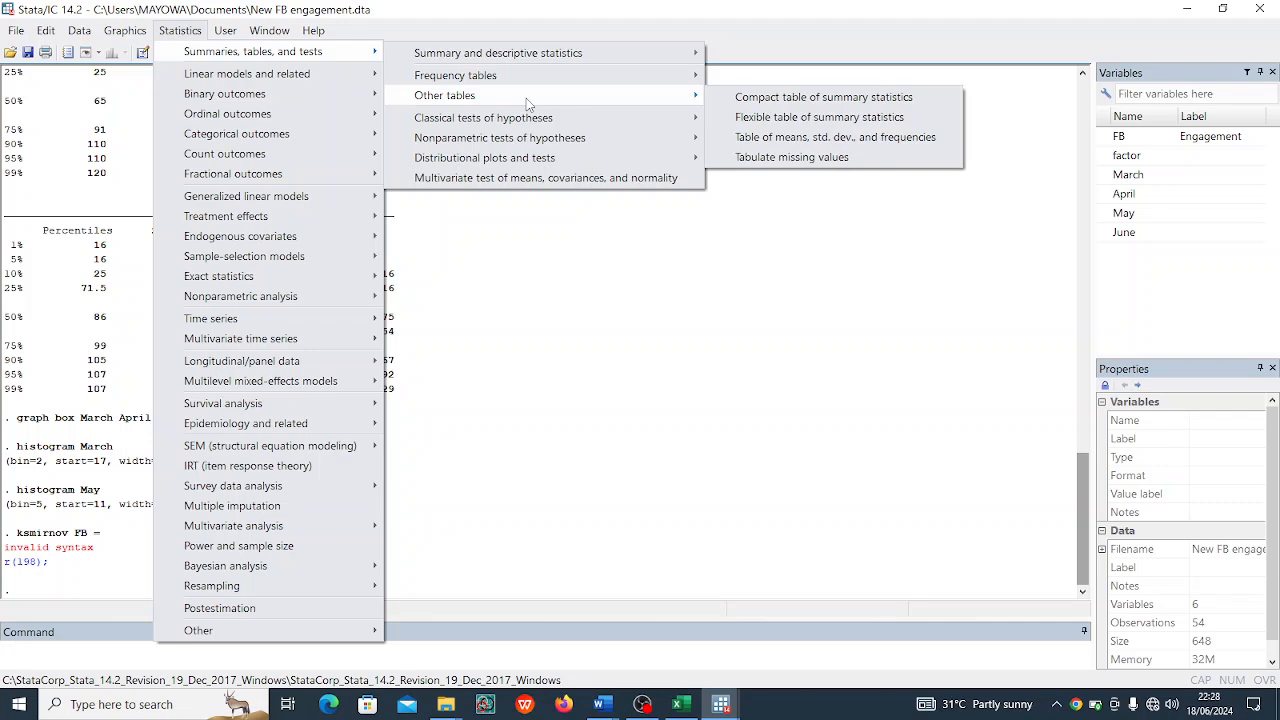
{"action": "mouse_move", "coordinate": [531, 120]}
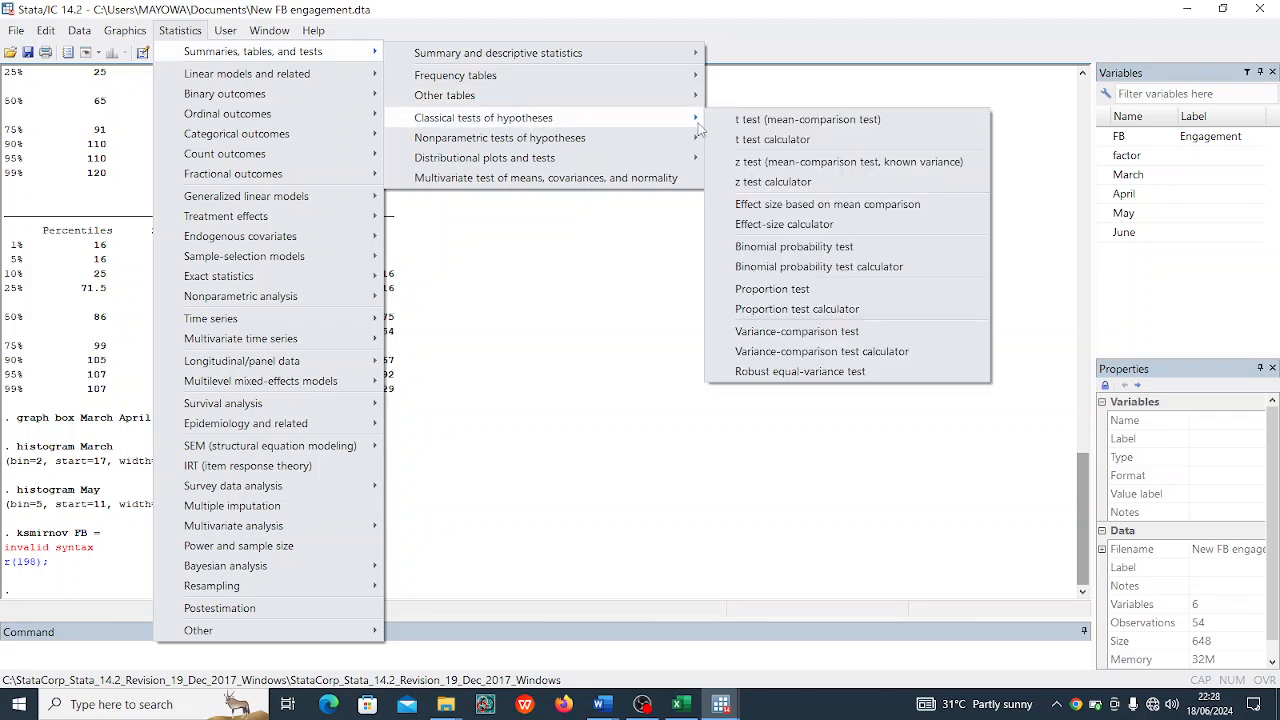
{"action": "mouse_move", "coordinate": [679, 137]}
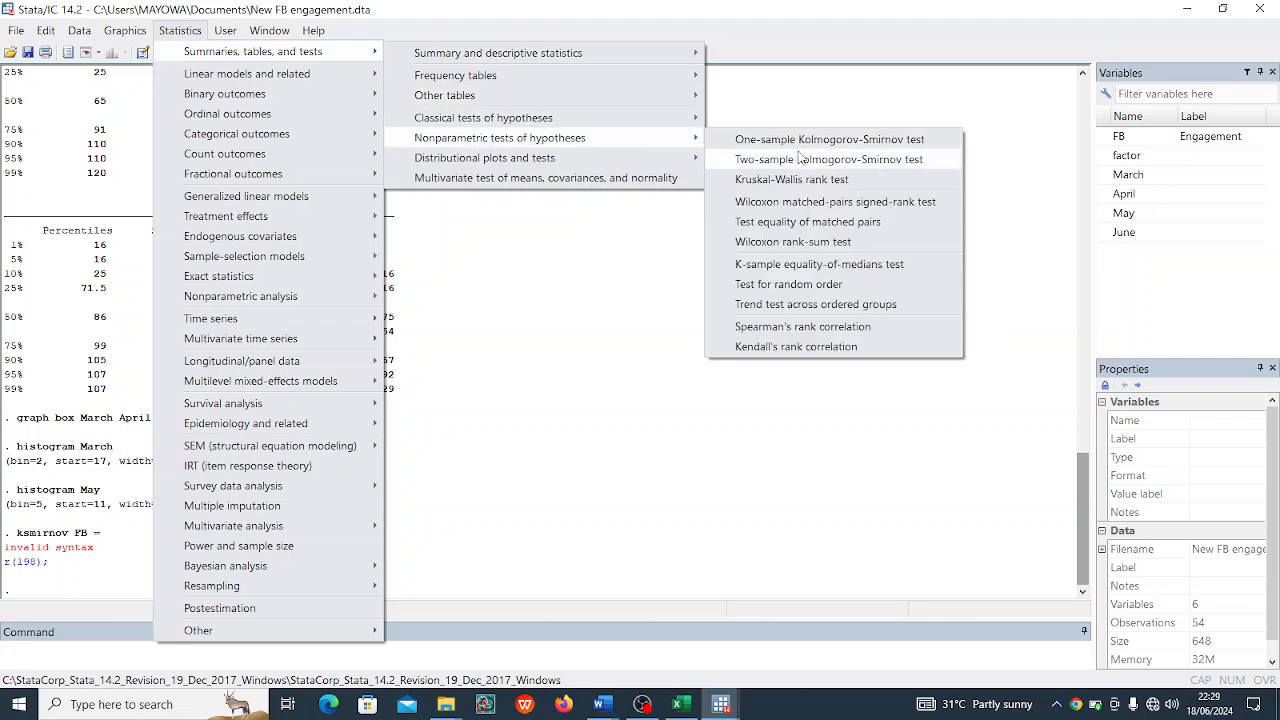
{"action": "left_click", "coordinate": [866, 162]}
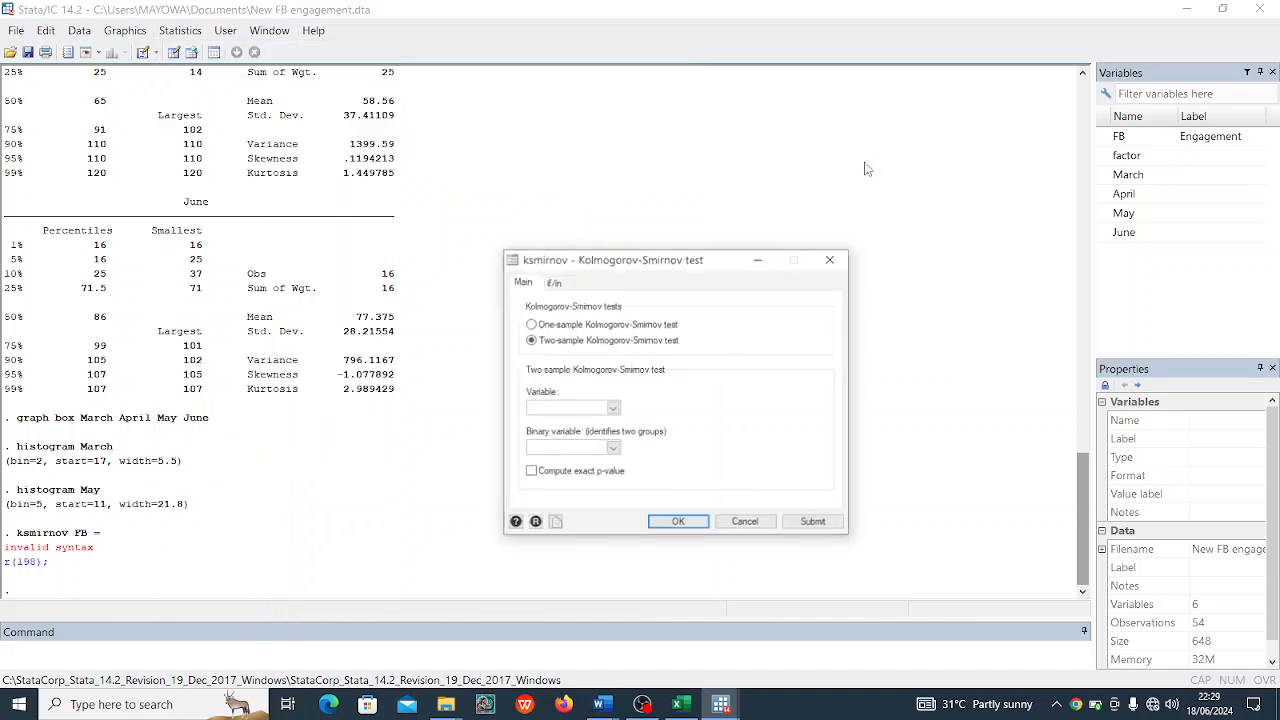
{"action": "left_click", "coordinate": [530, 325]}
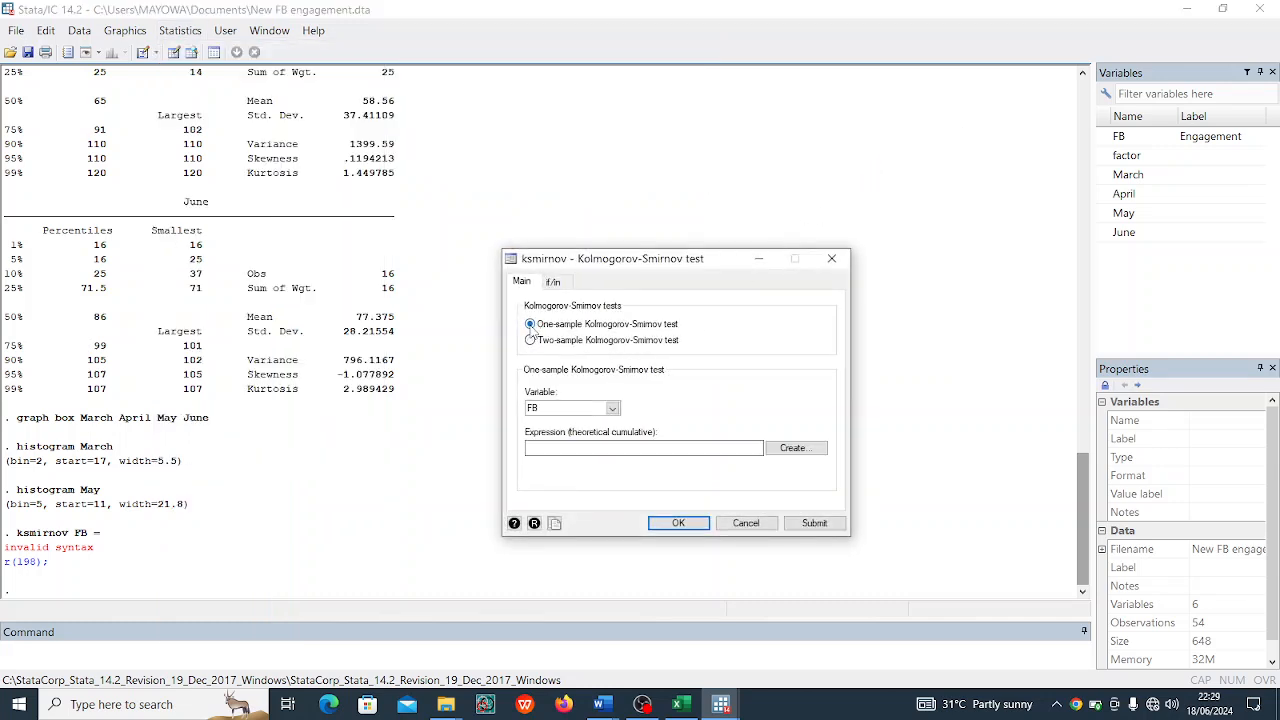
{"action": "left_click", "coordinate": [612, 409]}
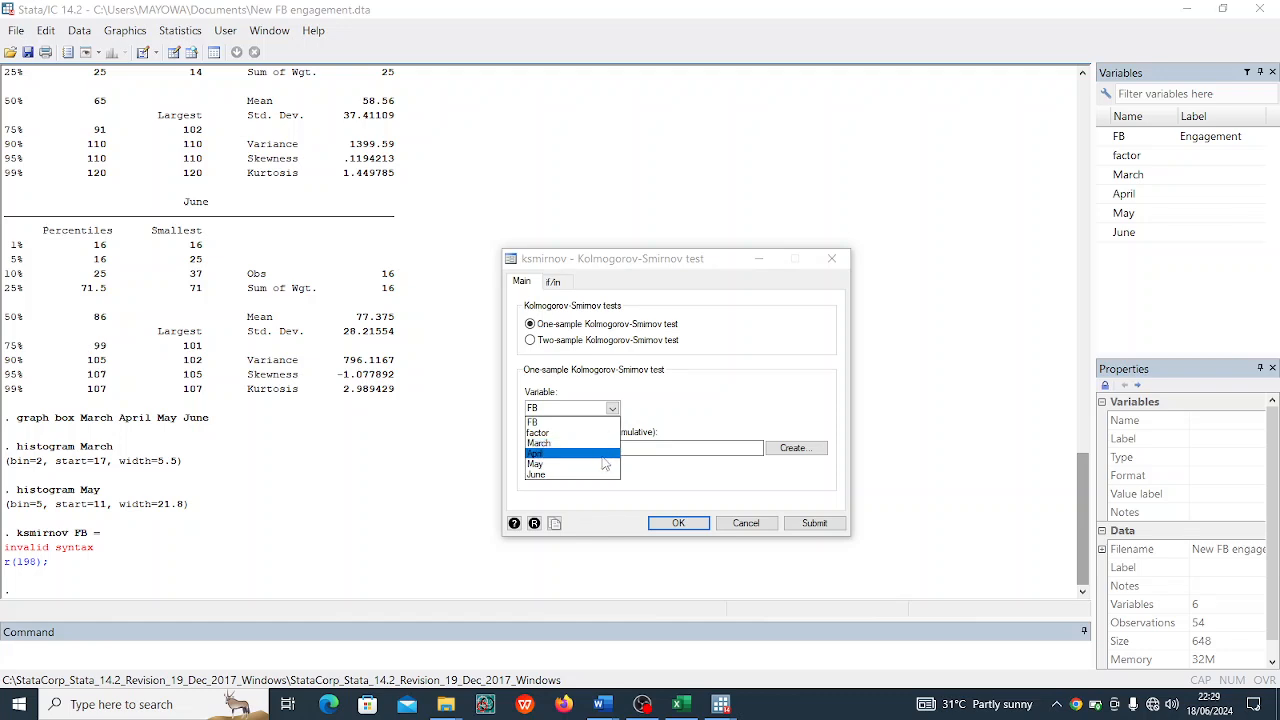
{"action": "left_click", "coordinate": [603, 464]}
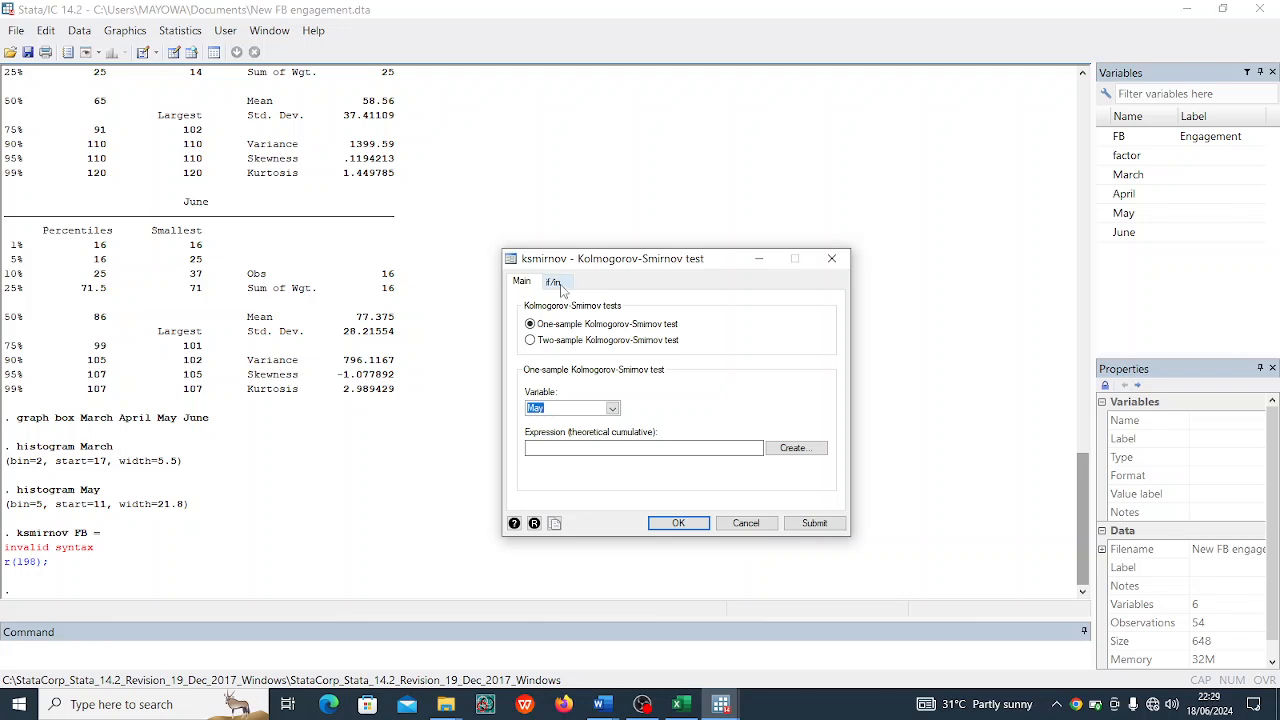
Step: Enable the observation range from 1 to 54 and try to run the one-sample test on the variable FB
{"action": "left_click", "coordinate": [561, 287]}
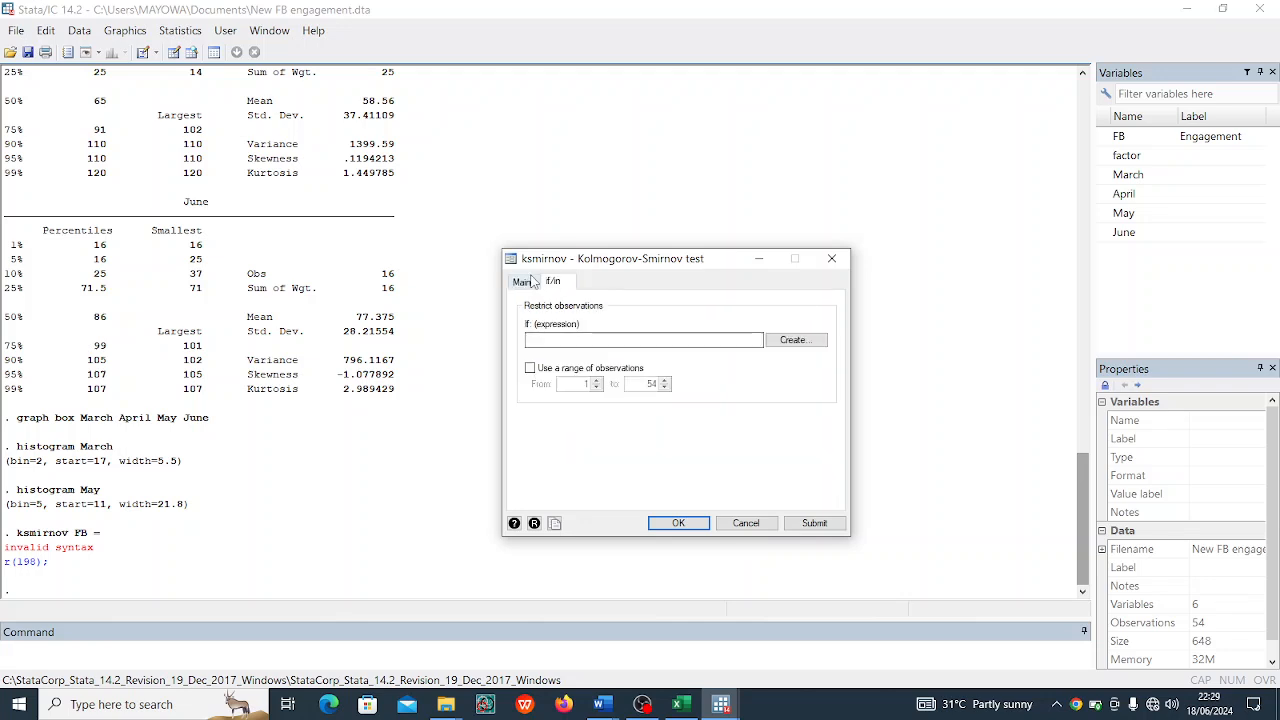
{"action": "left_click", "coordinate": [530, 368]}
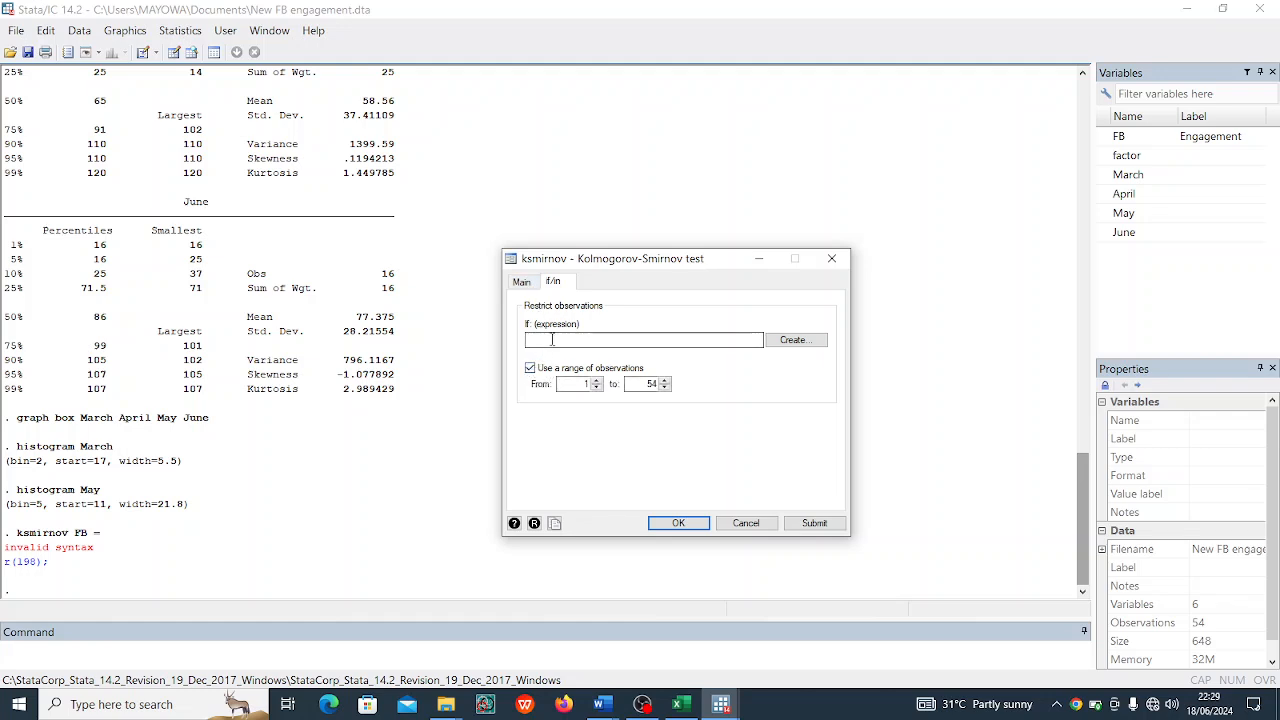
{"action": "left_click", "coordinate": [526, 285]}
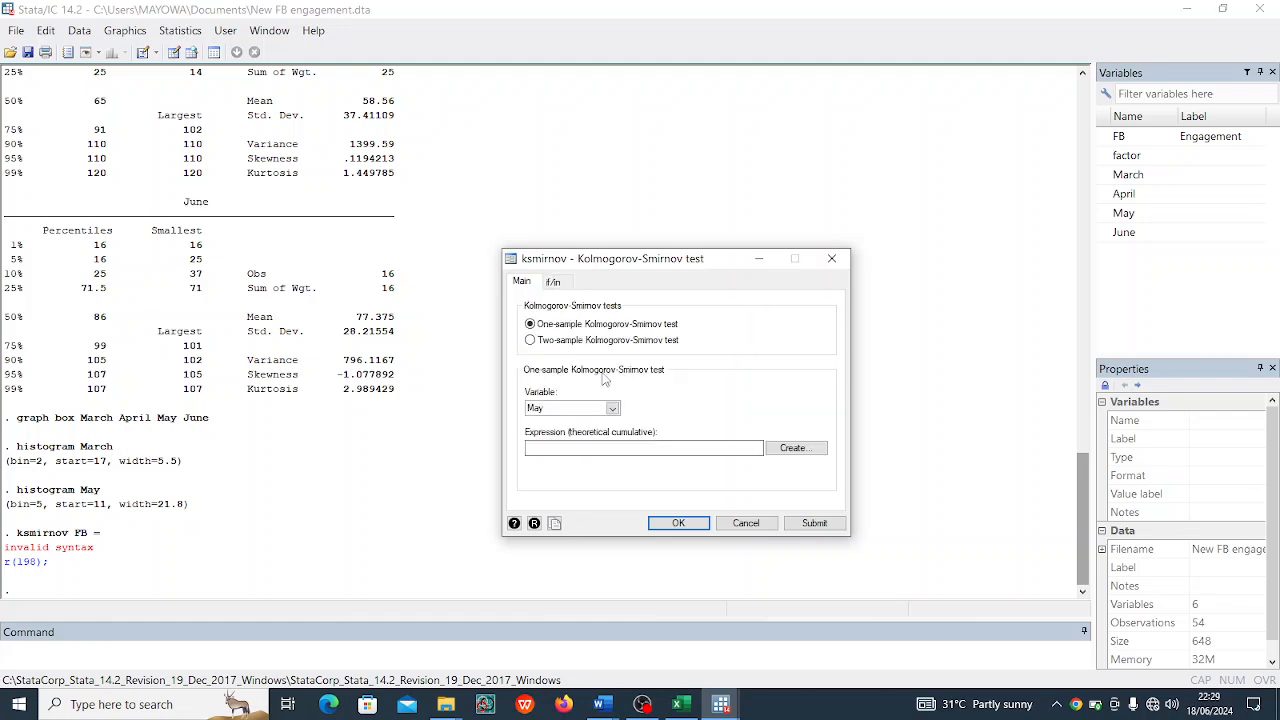
{"action": "left_click", "coordinate": [611, 410]}
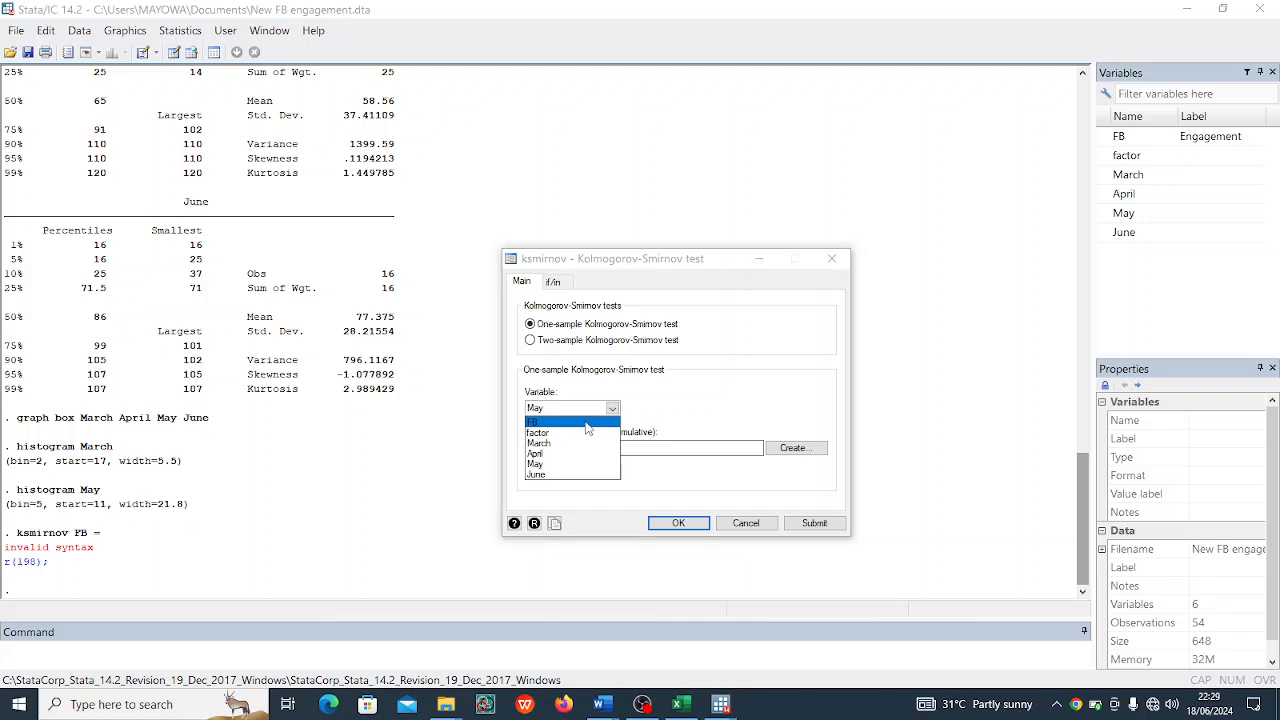
{"action": "left_click", "coordinate": [587, 424]}
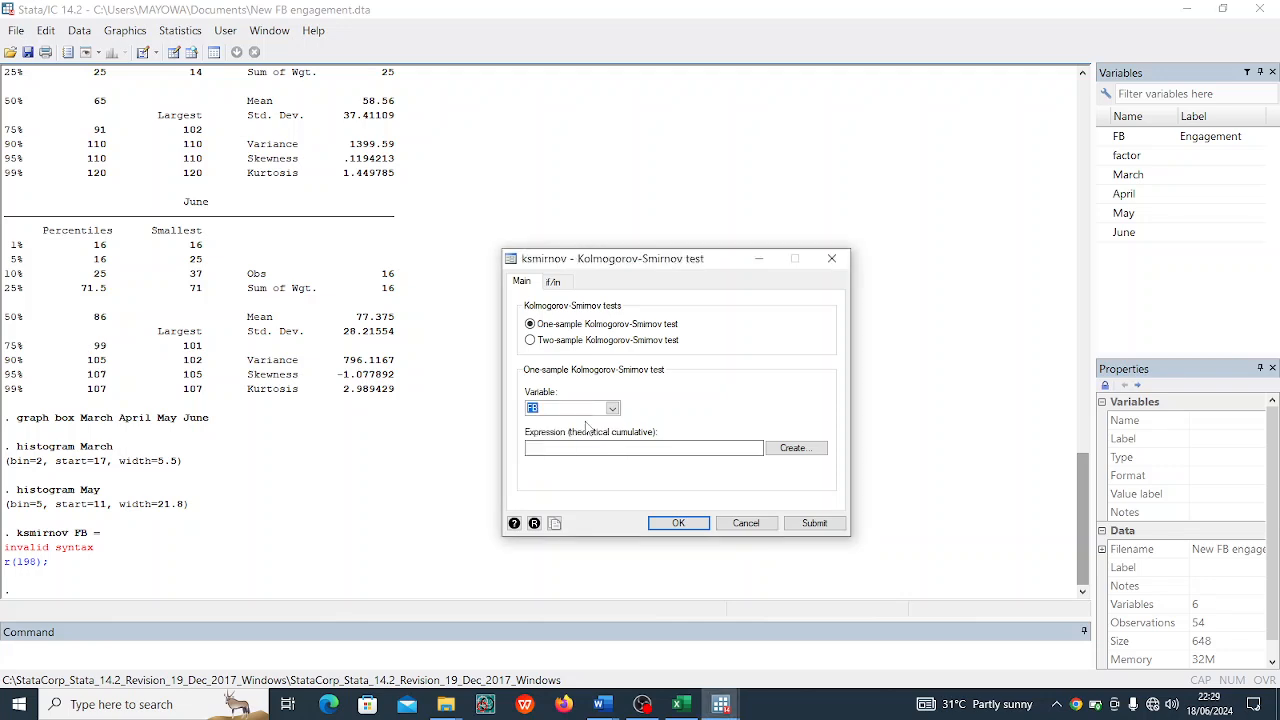
{"action": "left_click", "coordinate": [686, 524]}
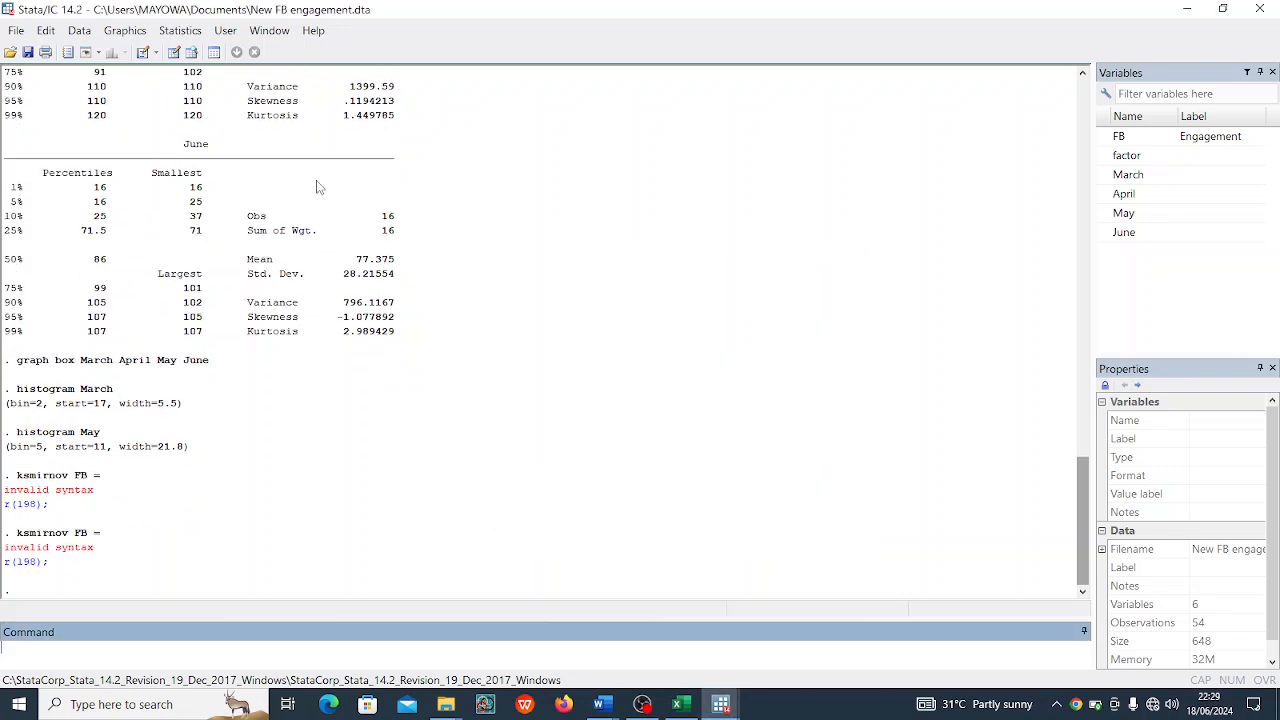
Step: Plot a histogram of the variable FB as continuous data on a density scale, and close the graph after viewing it
{"action": "left_click", "coordinate": [197, 32]}
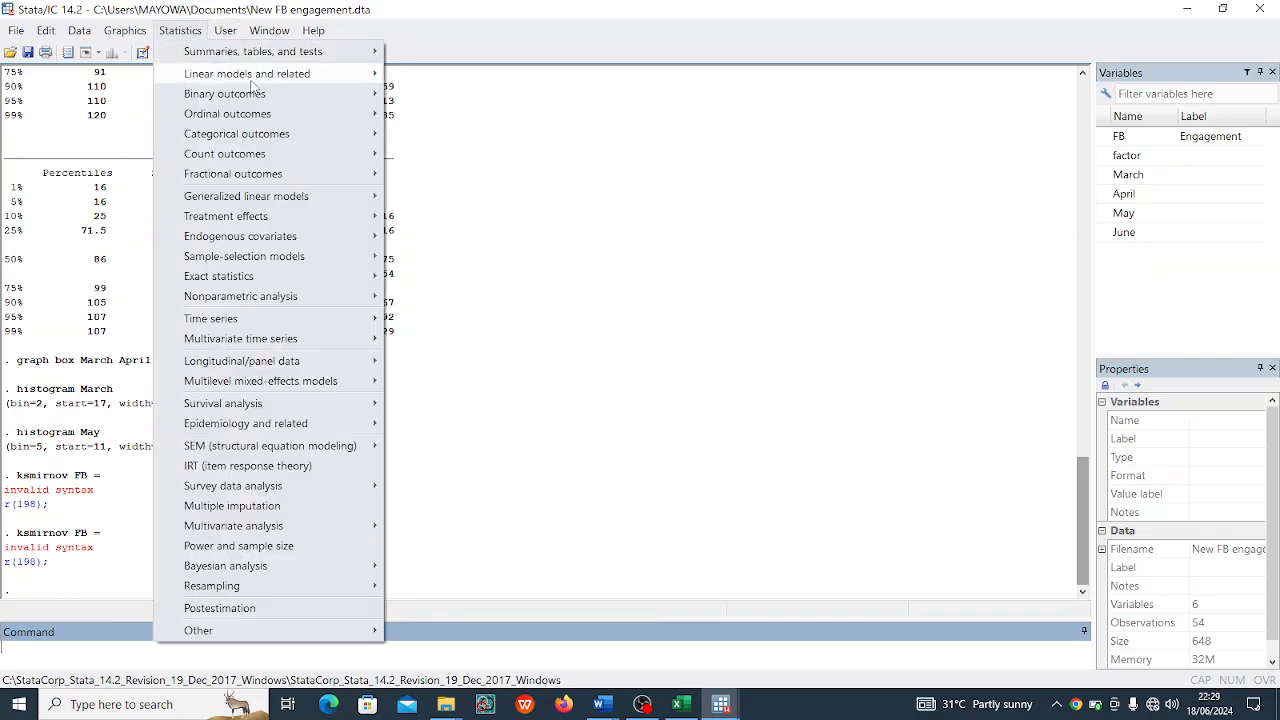
{"action": "mouse_move", "coordinate": [291, 162]}
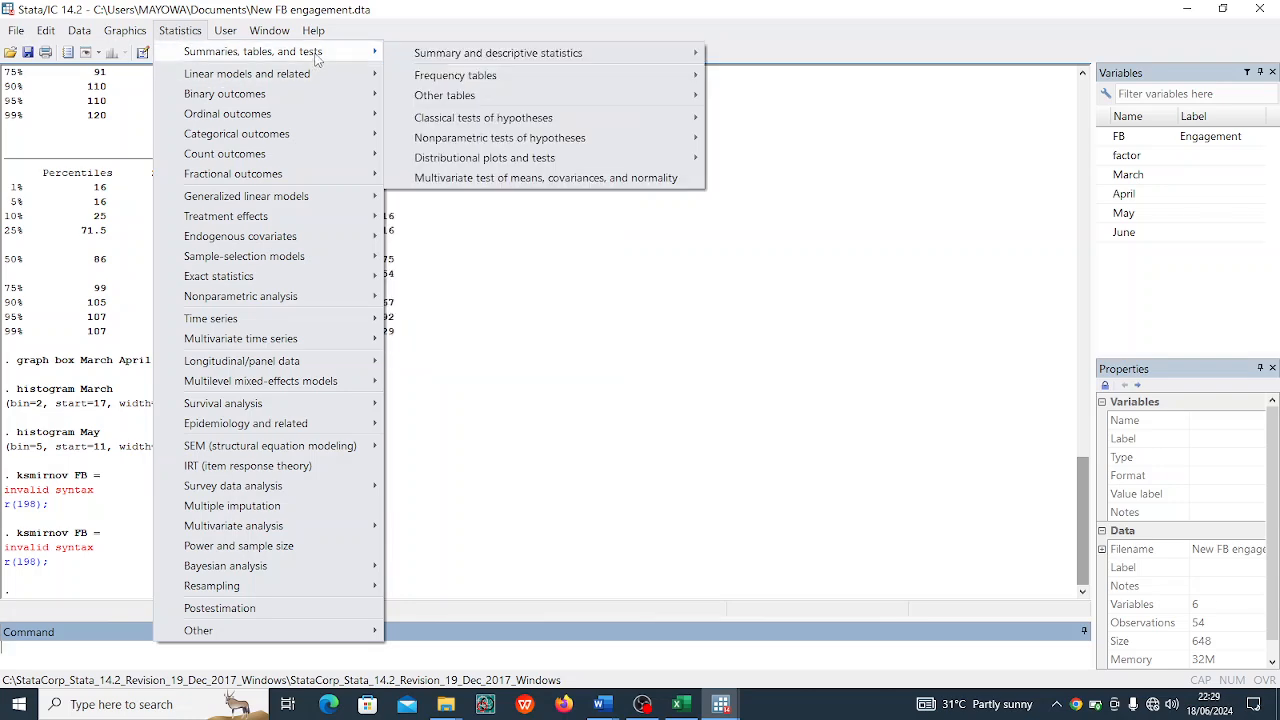
{"action": "left_click", "coordinate": [180, 30]}
{"action": "left_click", "coordinate": [125, 30]}
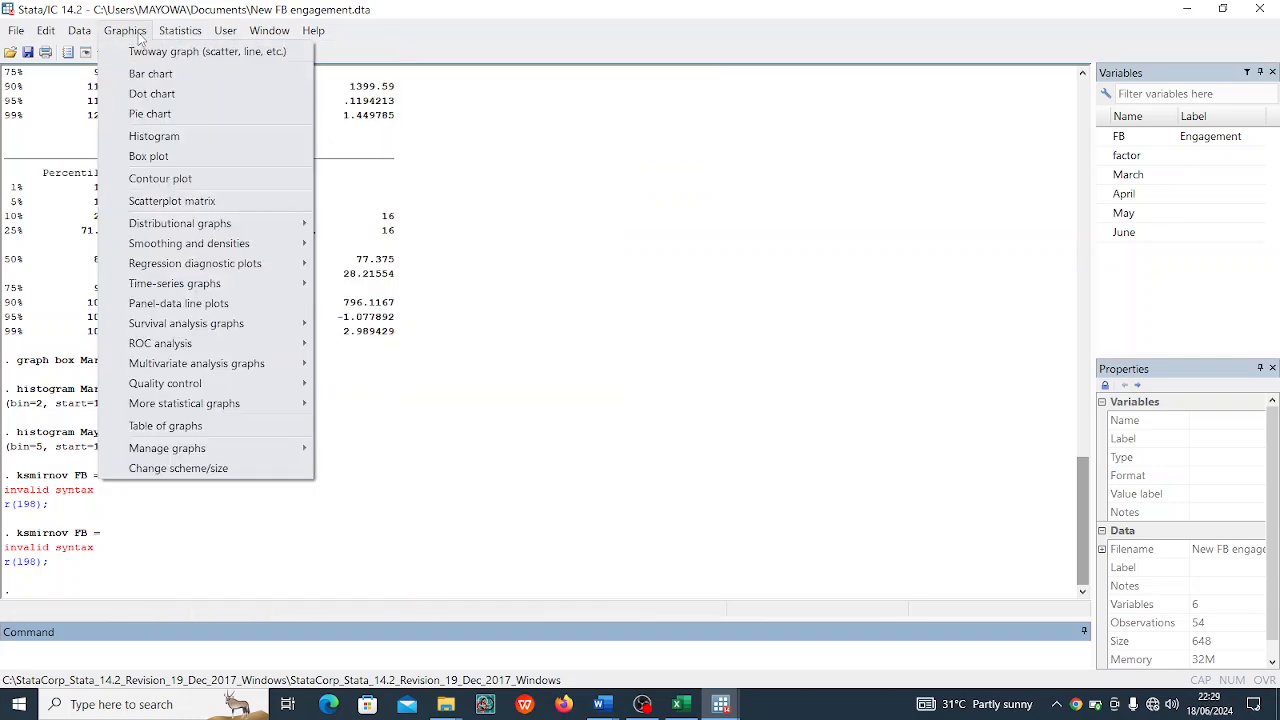
{"action": "left_click", "coordinate": [155, 137]}
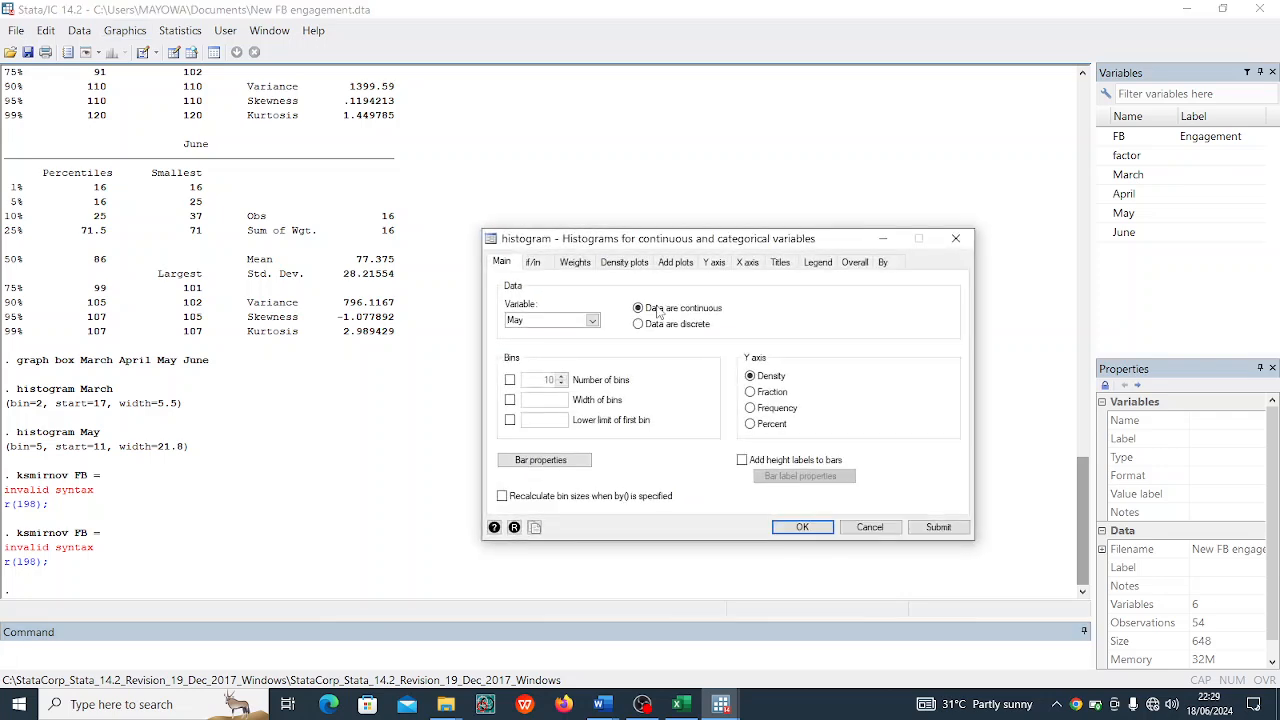
{"action": "left_click", "coordinate": [593, 321]}
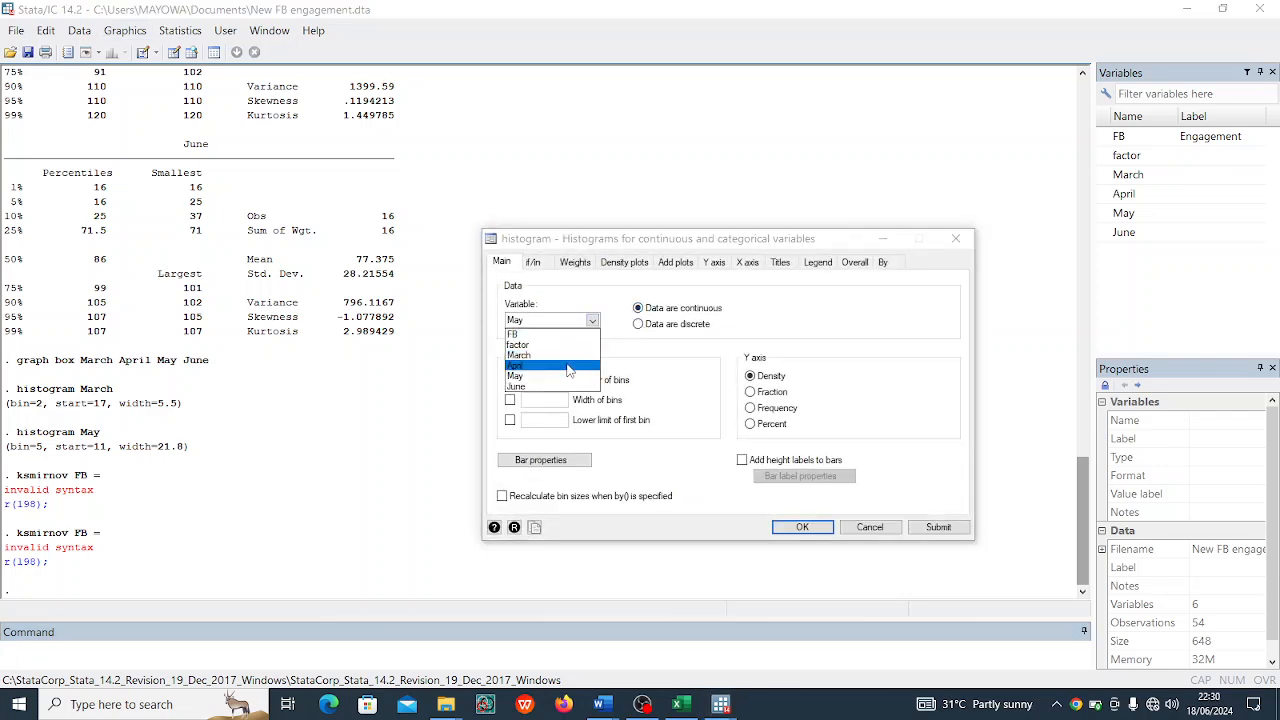
{"action": "left_click", "coordinate": [591, 335]}
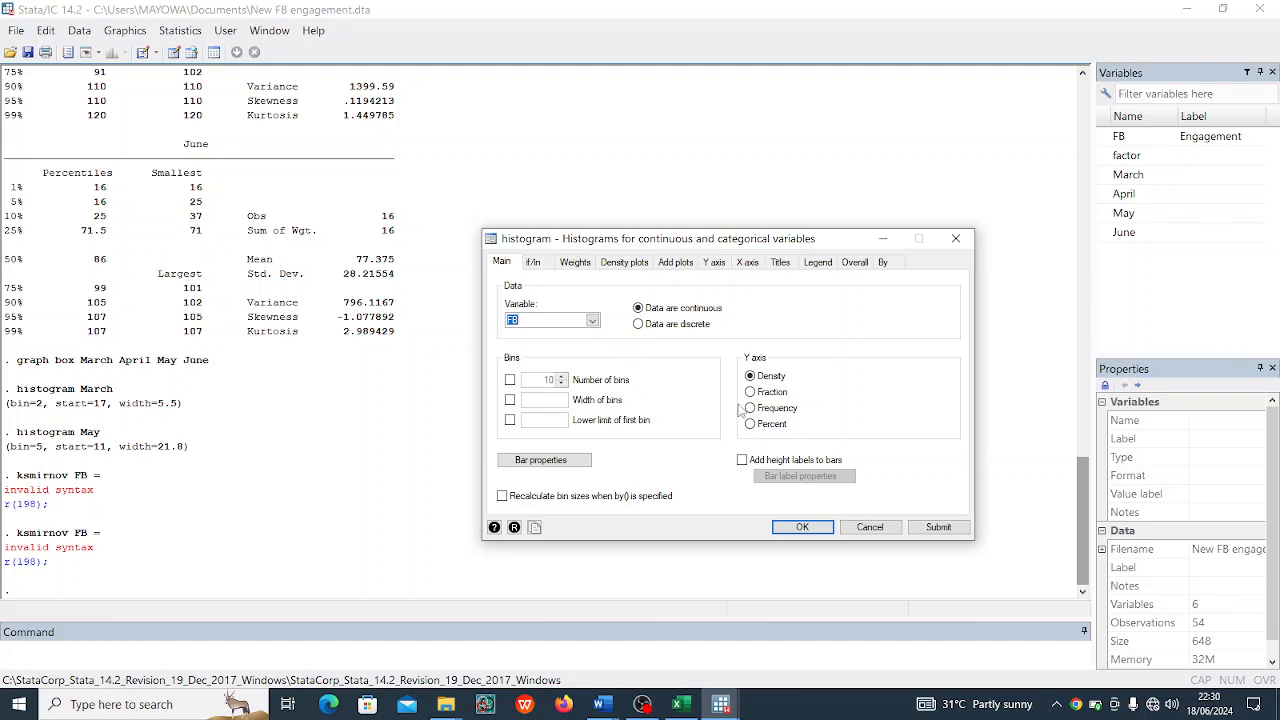
{"action": "left_click", "coordinate": [802, 527]}
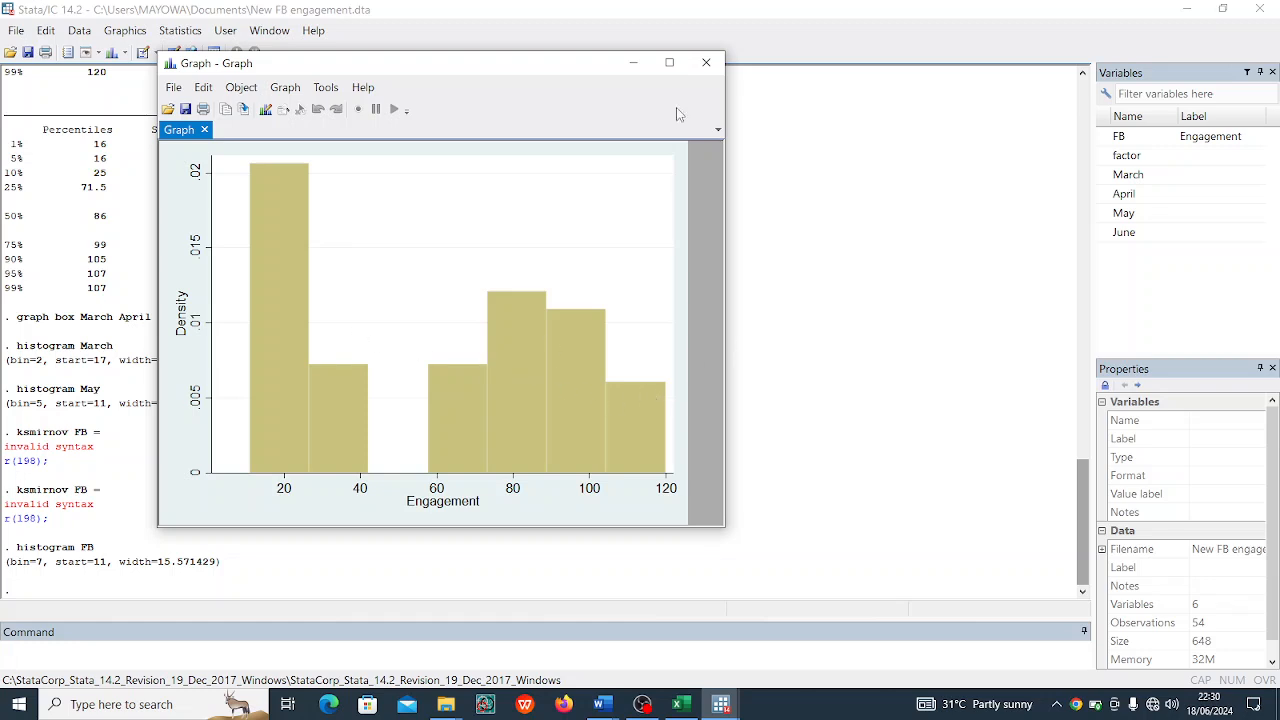
{"action": "left_click", "coordinate": [707, 64]}
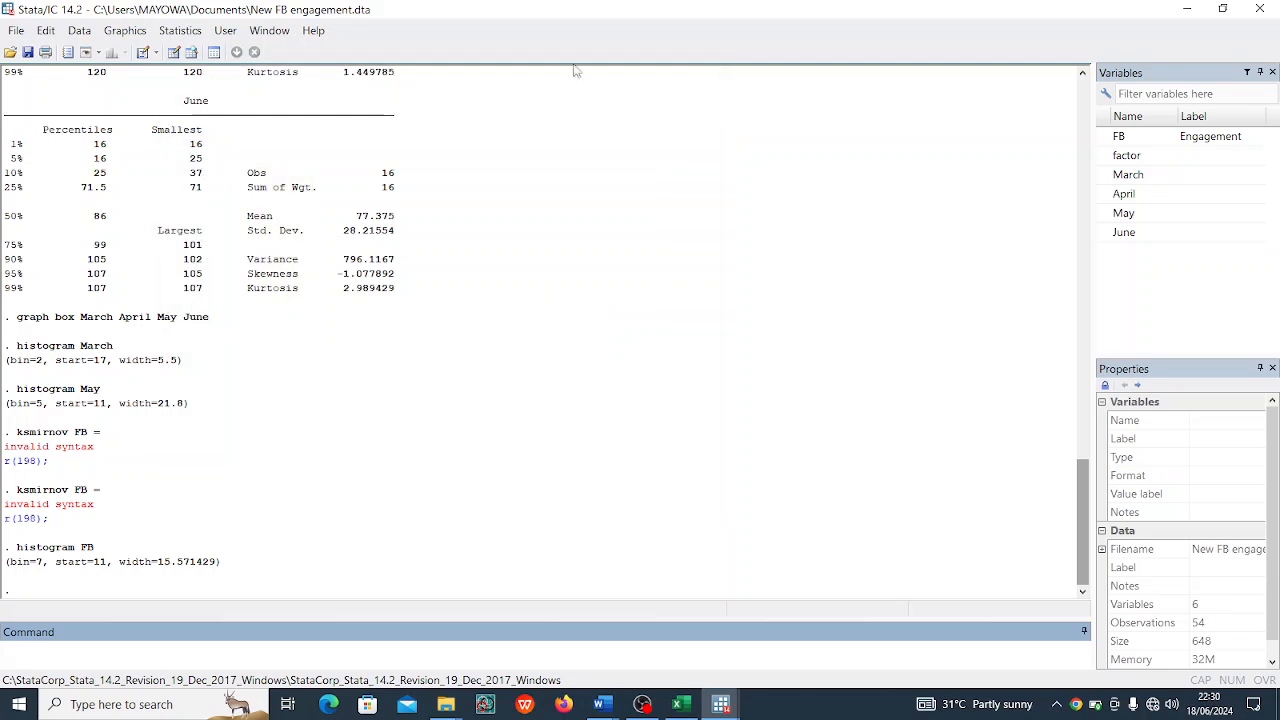
Step: Reopen the Kolmogorov-Smirnov test from the nonparametric hypothesis tests and turn off the restriction to a range of observations
{"action": "left_click", "coordinate": [182, 30]}
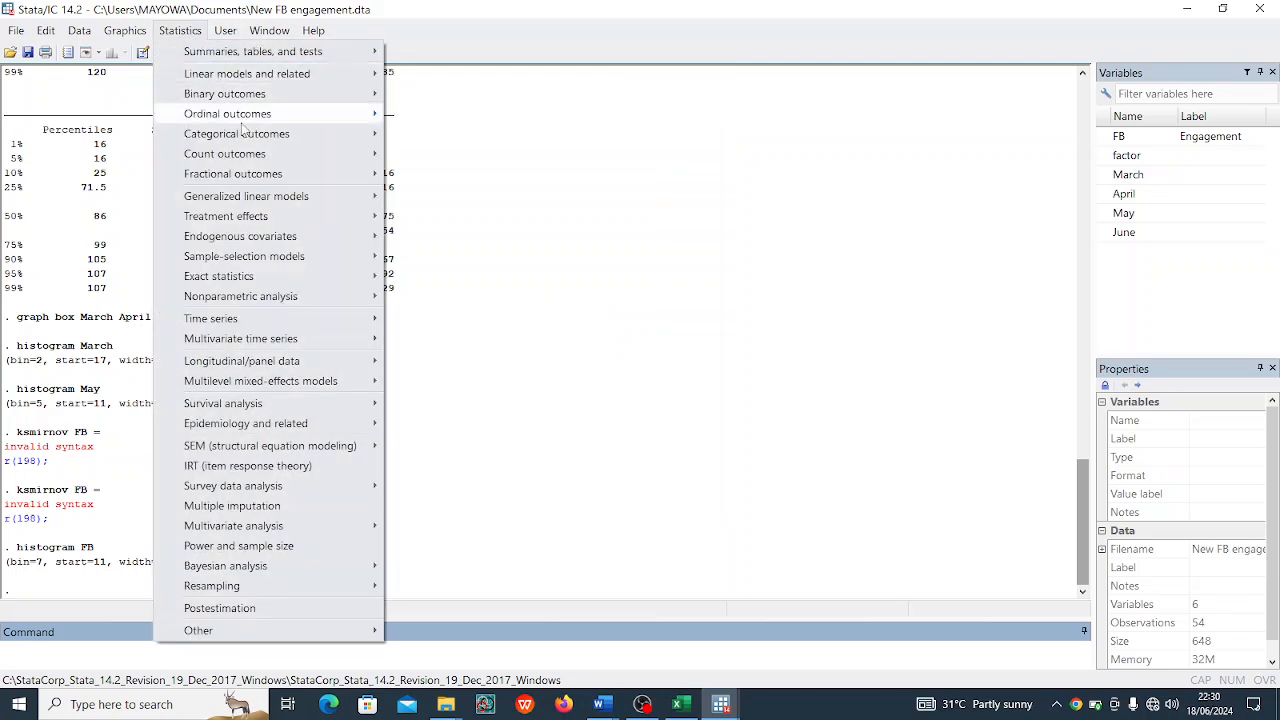
{"action": "mouse_move", "coordinate": [293, 274]}
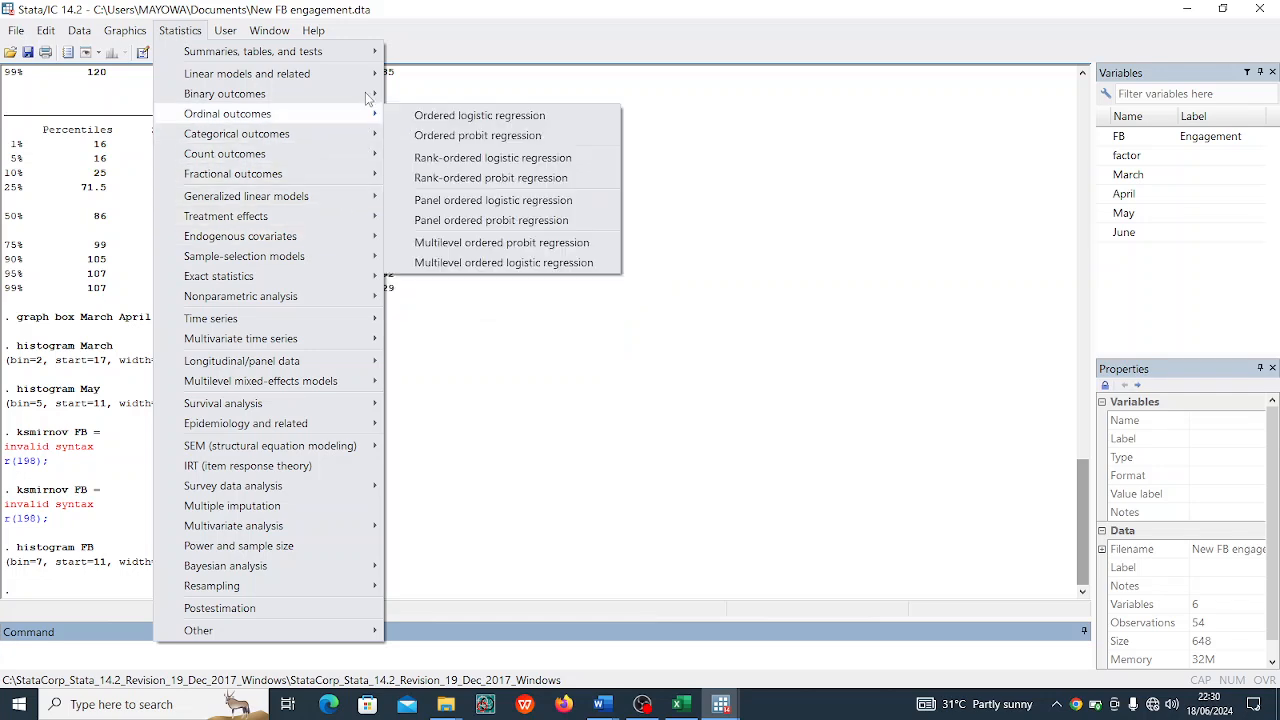
{"action": "mouse_move", "coordinate": [366, 99]}
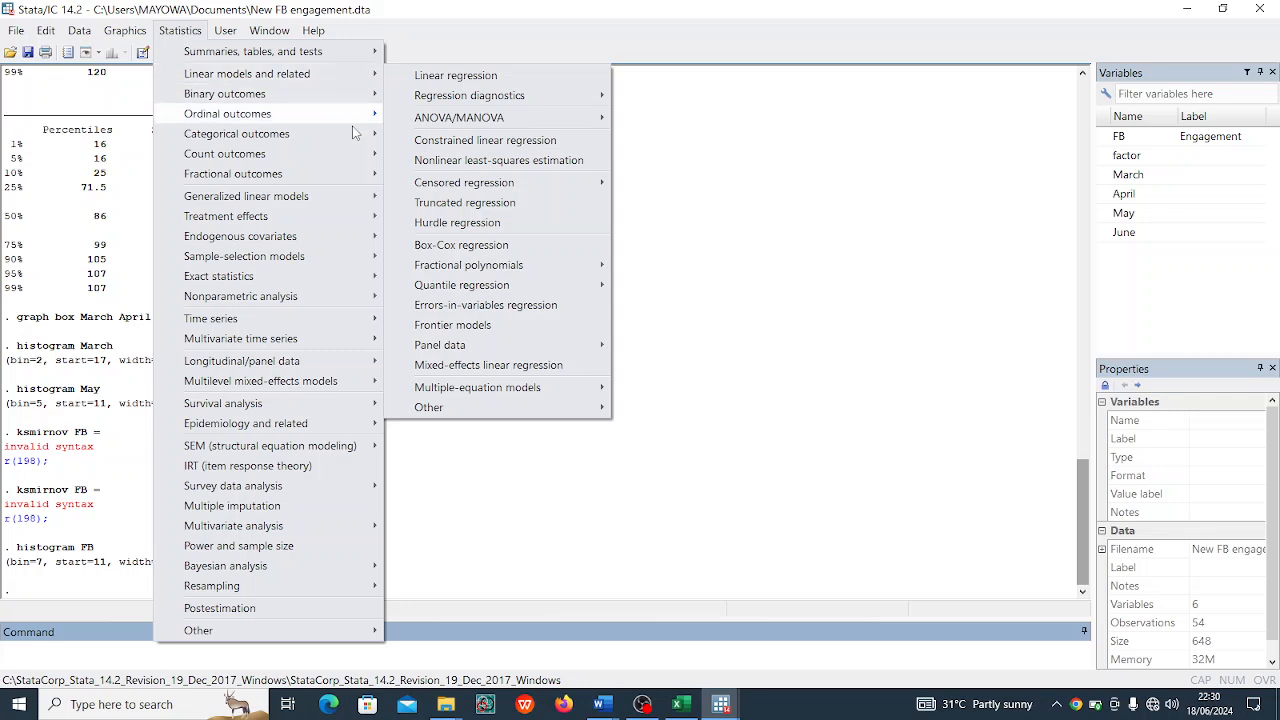
{"action": "mouse_move", "coordinate": [335, 303]}
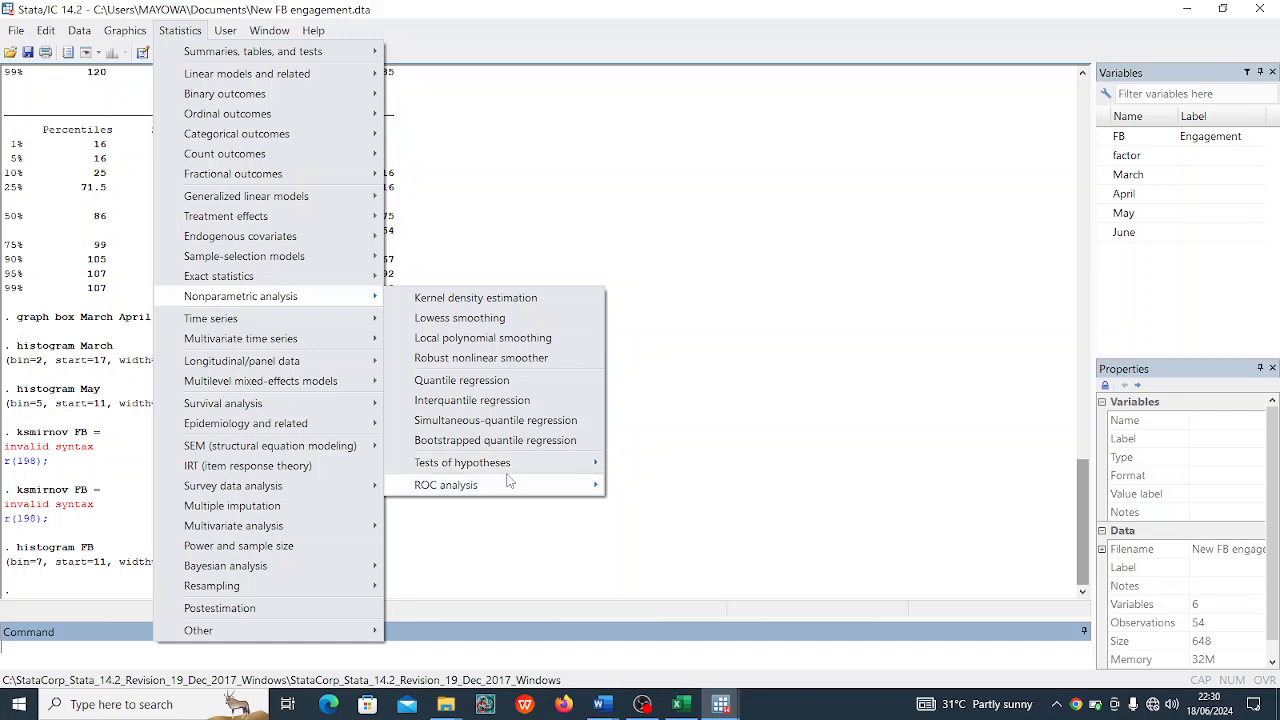
{"action": "mouse_move", "coordinate": [519, 469]}
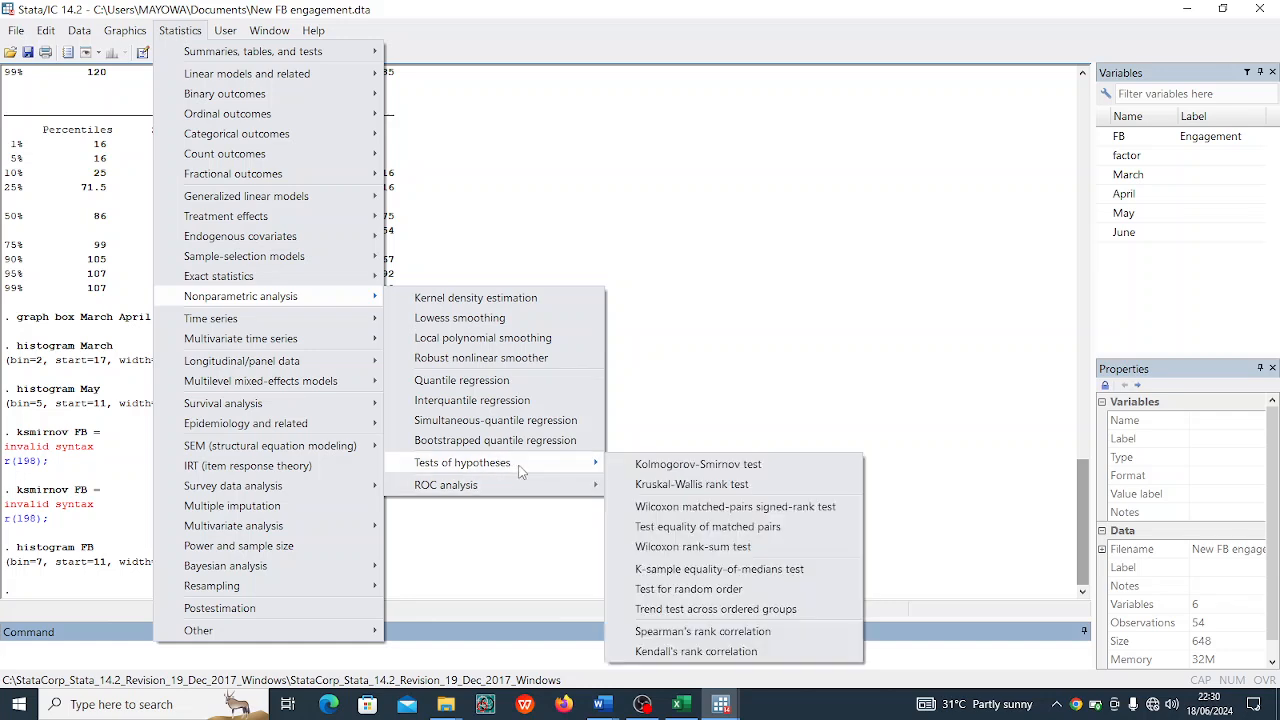
{"action": "left_click", "coordinate": [757, 473]}
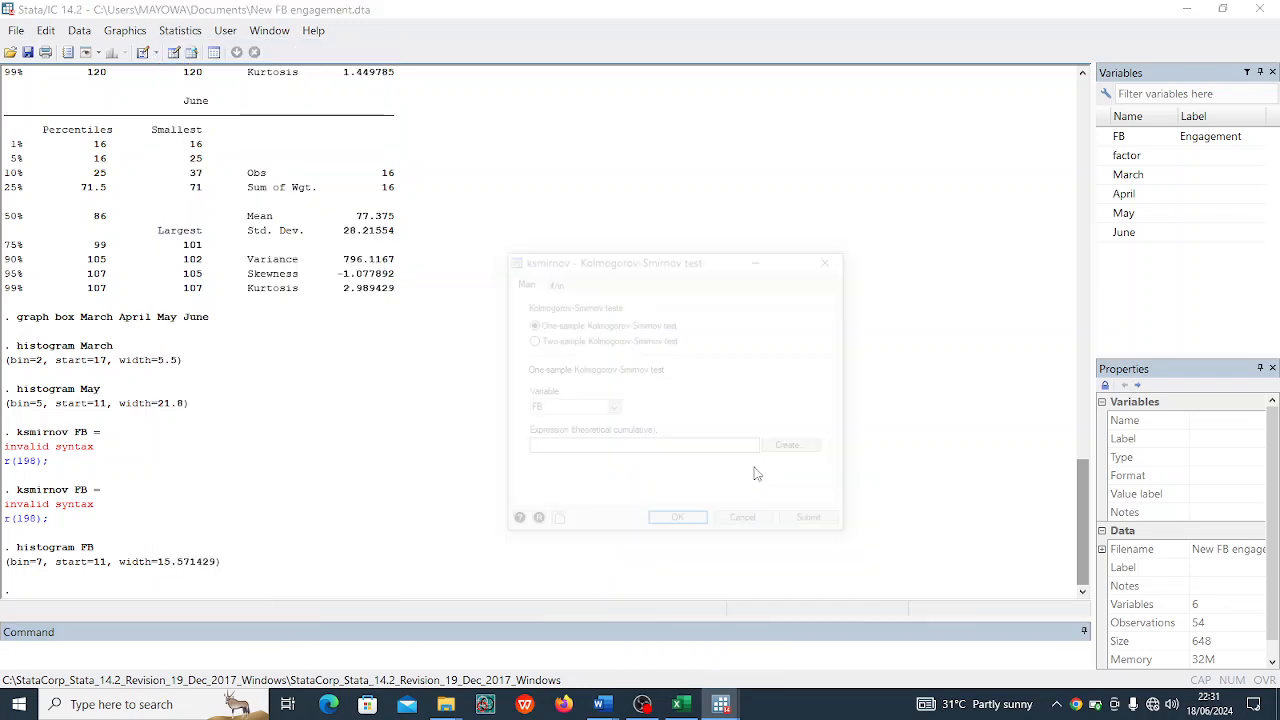
{"action": "left_click", "coordinate": [560, 284]}
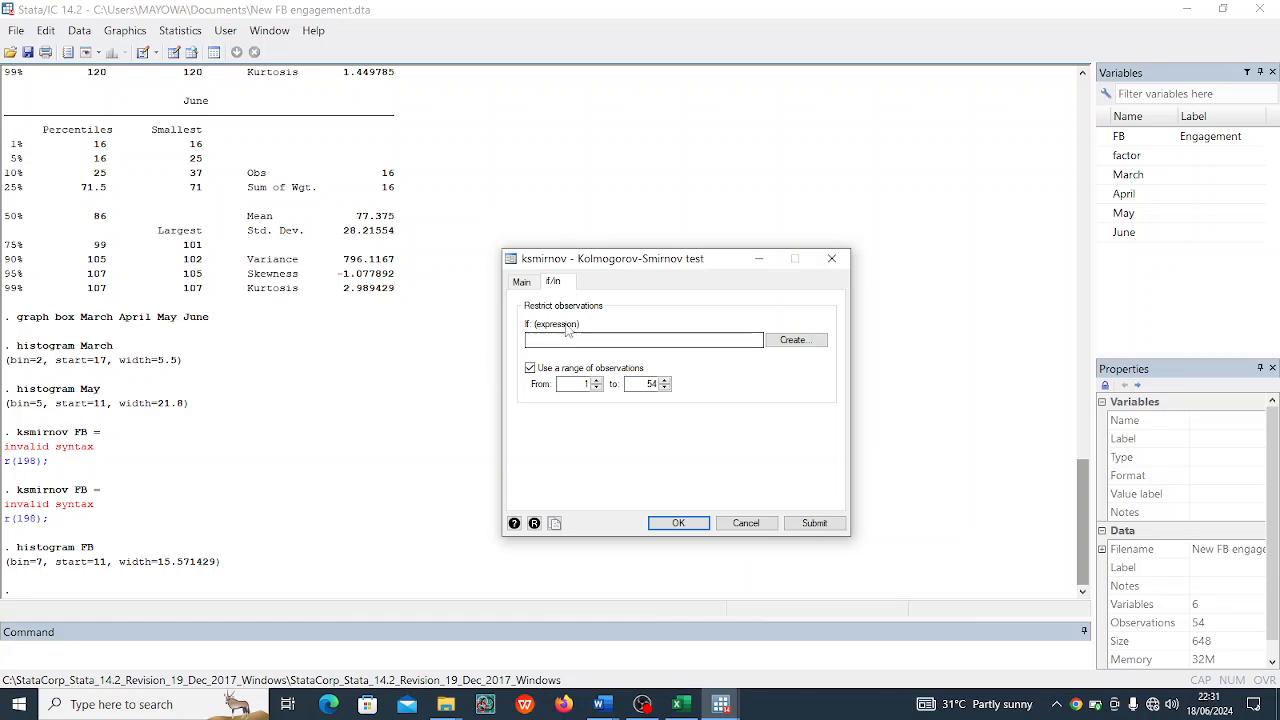
{"action": "left_click", "coordinate": [530, 369]}
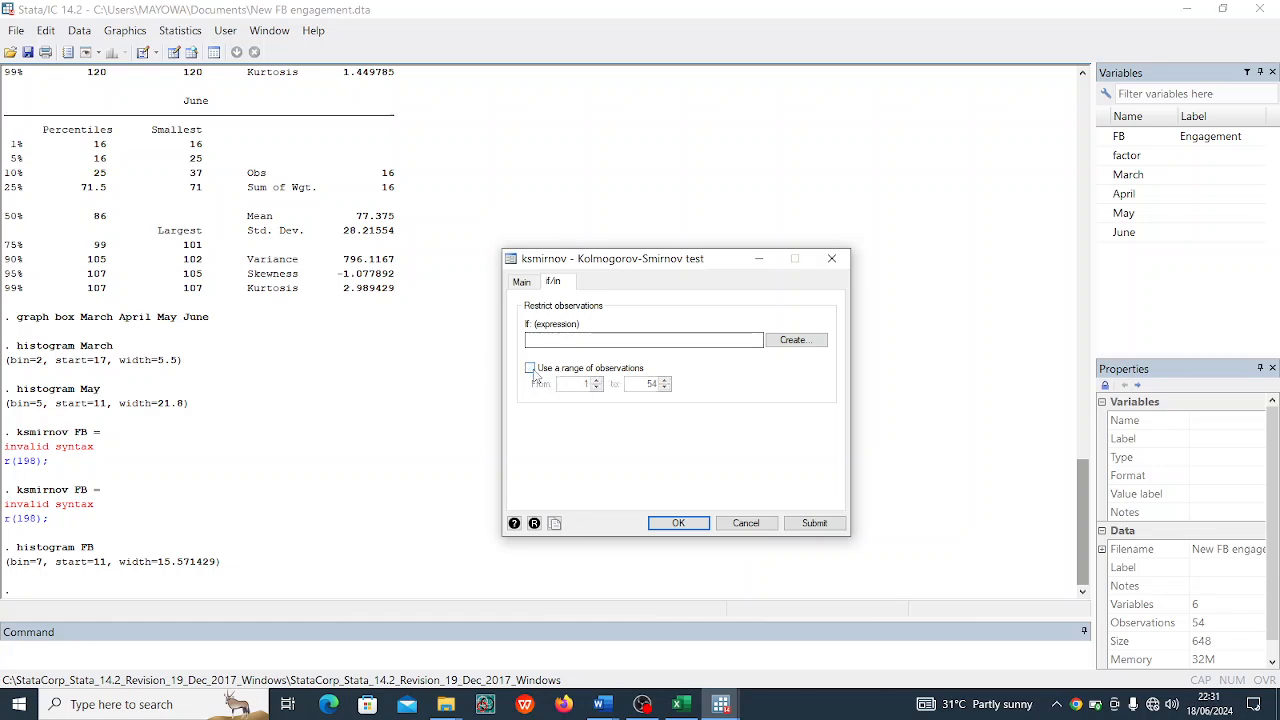
{"action": "left_click", "coordinate": [521, 282]}
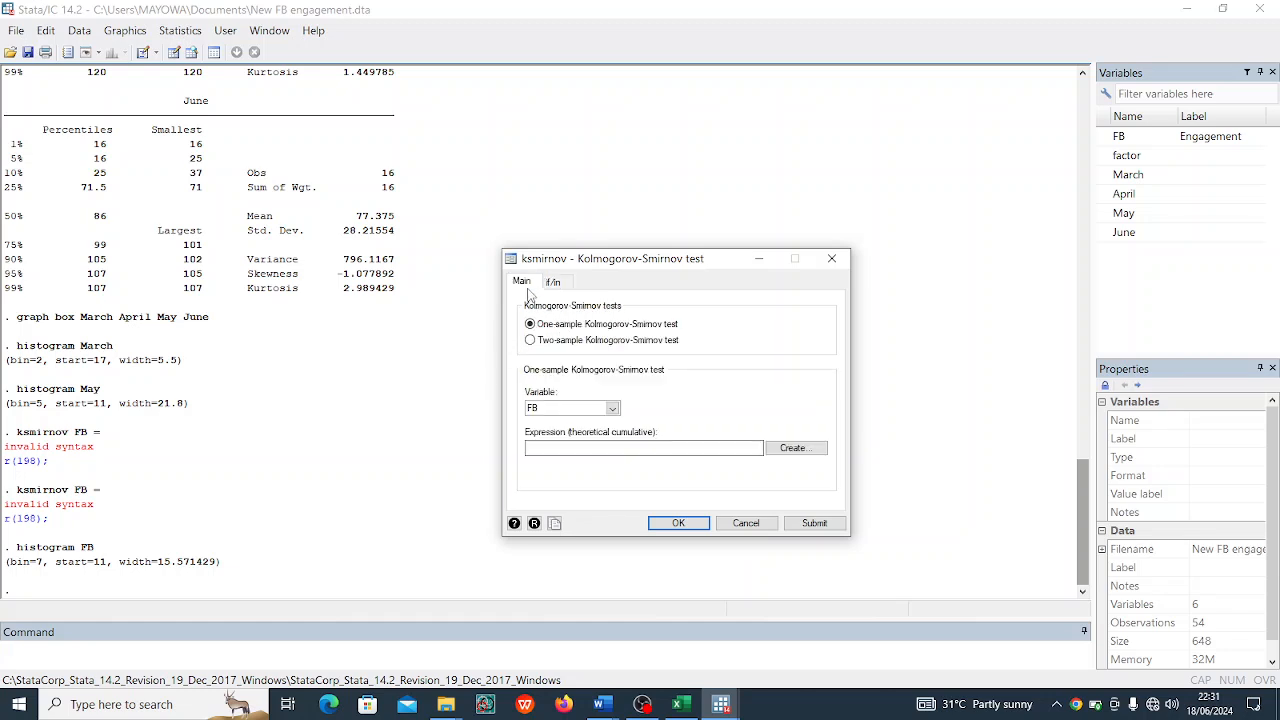
Step: Try to run the one-sample Kolmogorov-Smirnov test on the variable May, leaving the theoretical cumulative expression empty
{"action": "left_click", "coordinate": [612, 409]}
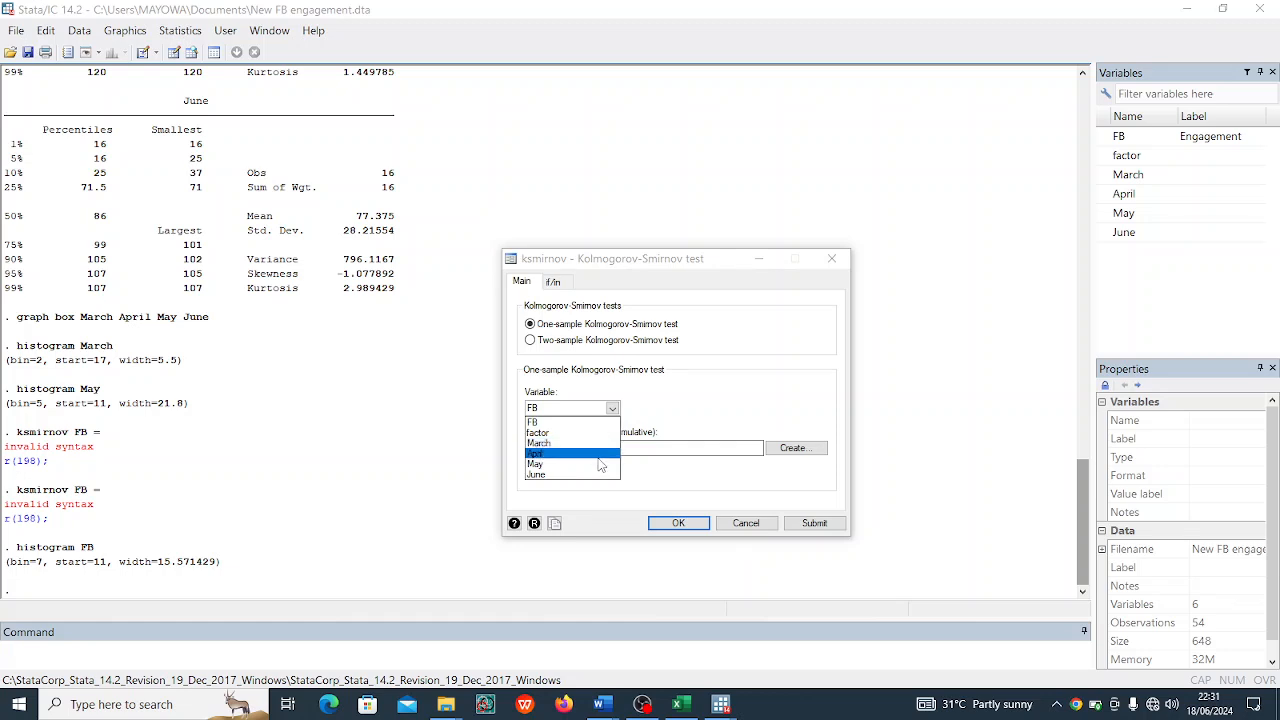
{"action": "left_click", "coordinate": [598, 465]}
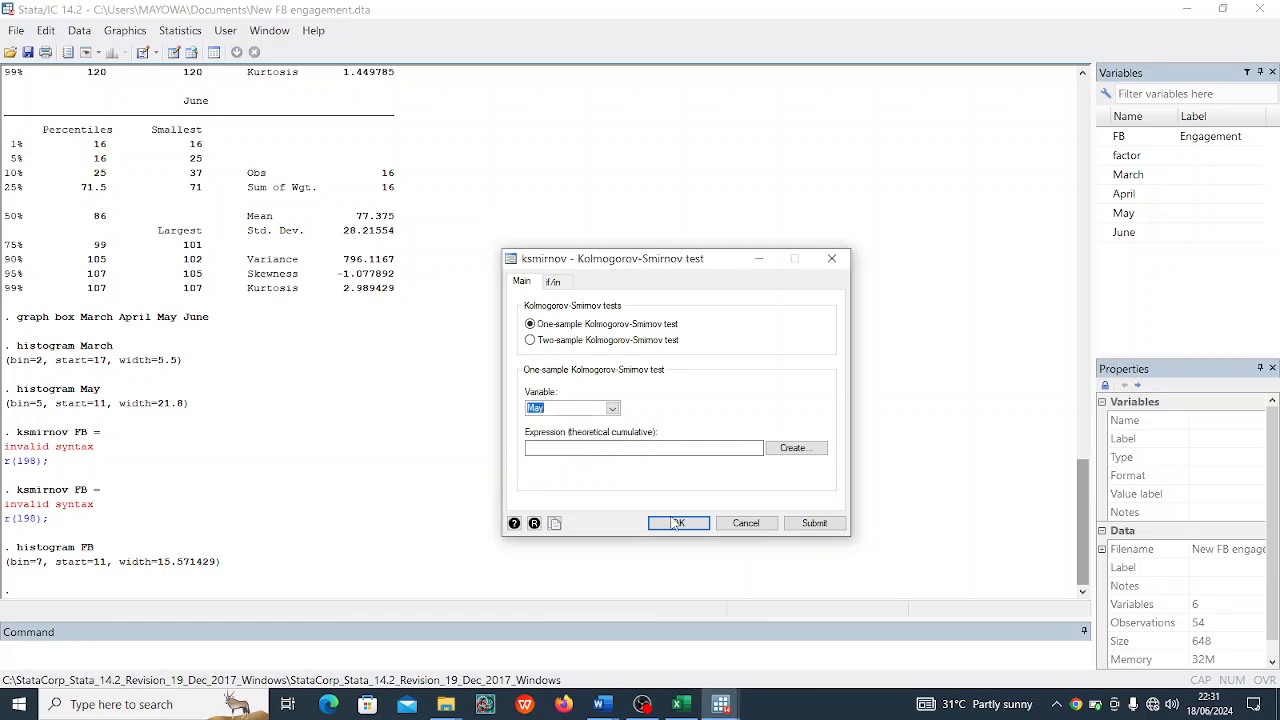
{"action": "left_click", "coordinate": [677, 523]}
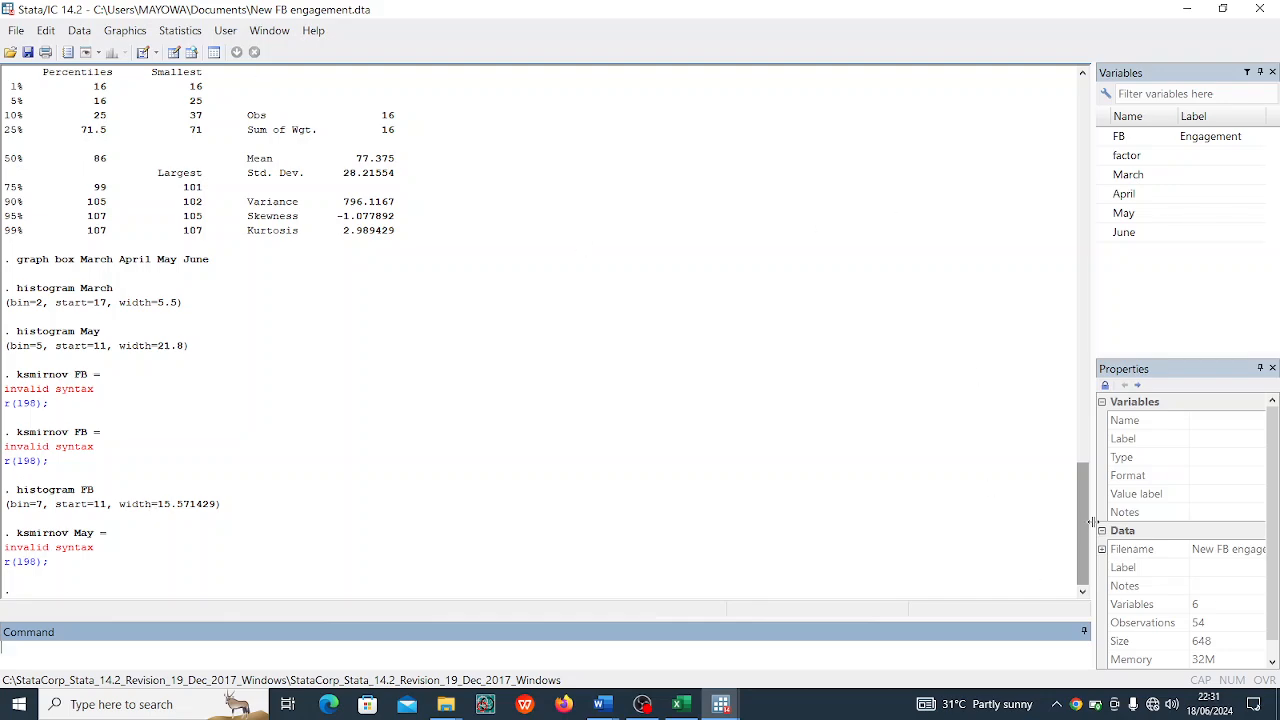
Step: Switch to Document1 in Word and insert blank unnumbered lines below the list item "Test of Normality"
{"action": "left_click_drag", "start_coordinate": [1085, 533], "coordinate": [1082, 145]}
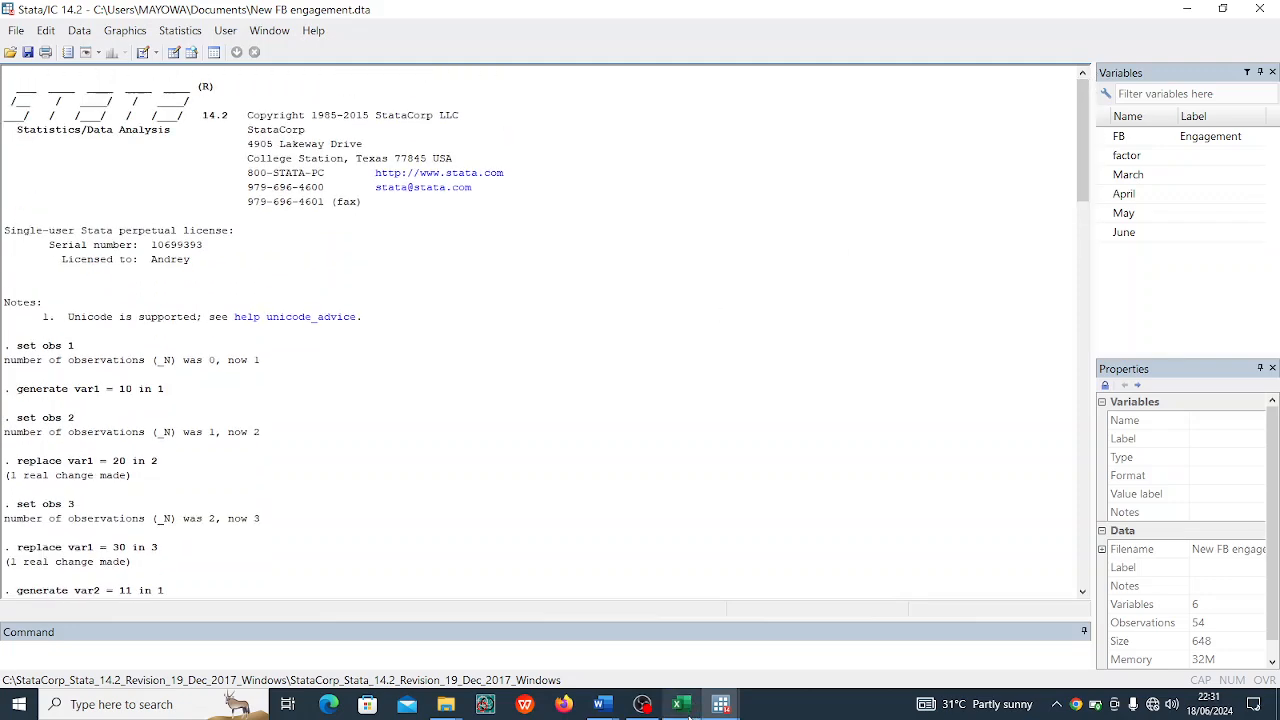
{"action": "mouse_move", "coordinate": [602, 705]}
{"action": "left_click", "coordinate": [685, 656]}
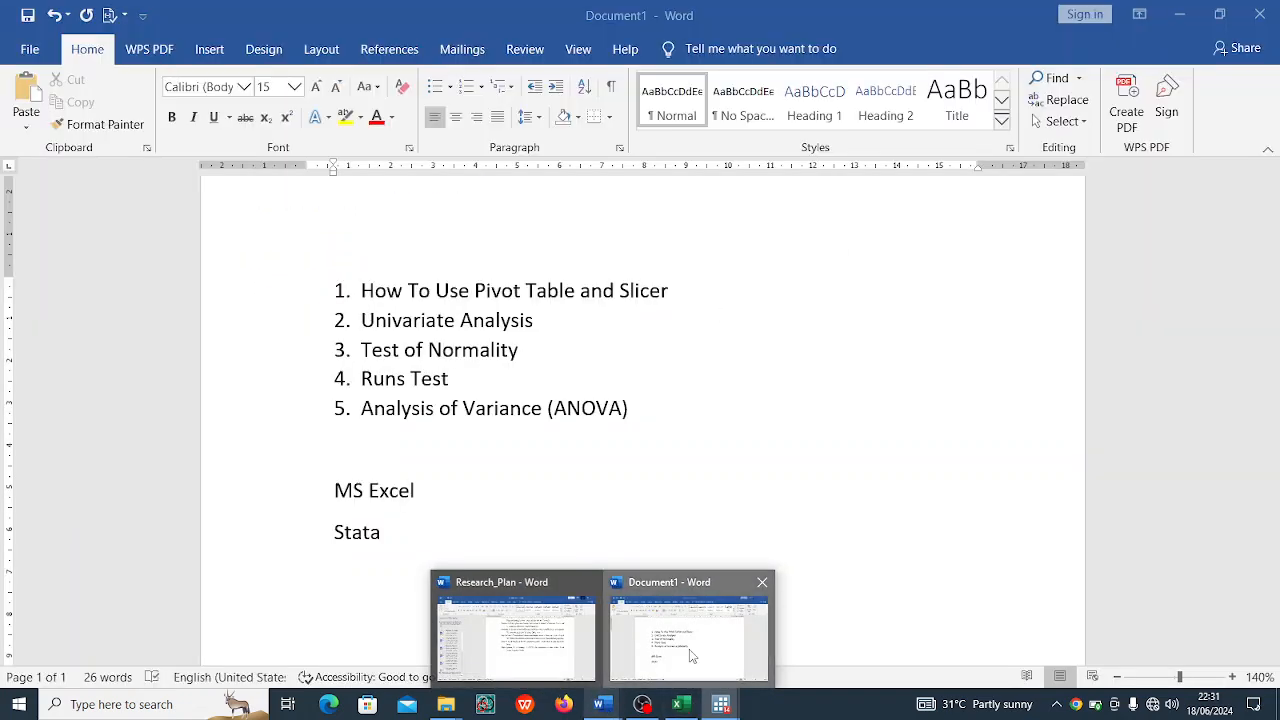
{"action": "left_click", "coordinate": [535, 364]}
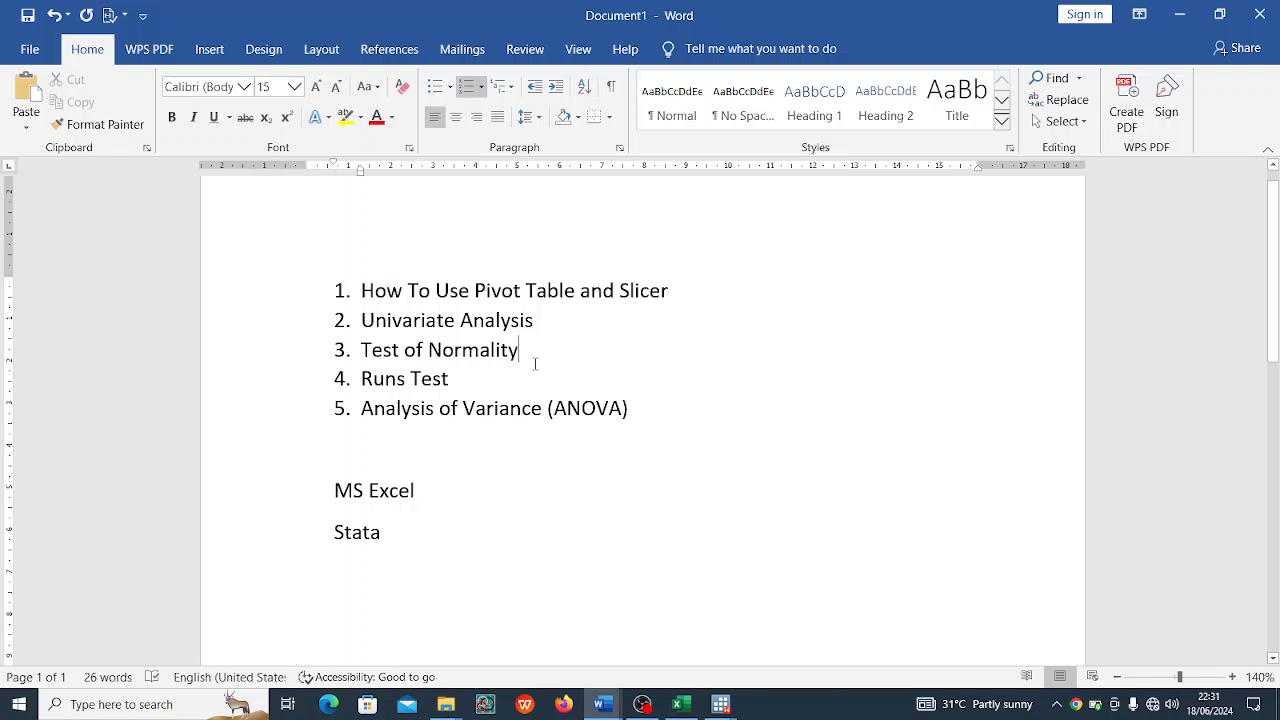
{"action": "key", "text": "Return"}
{"action": "key", "text": "Return"}
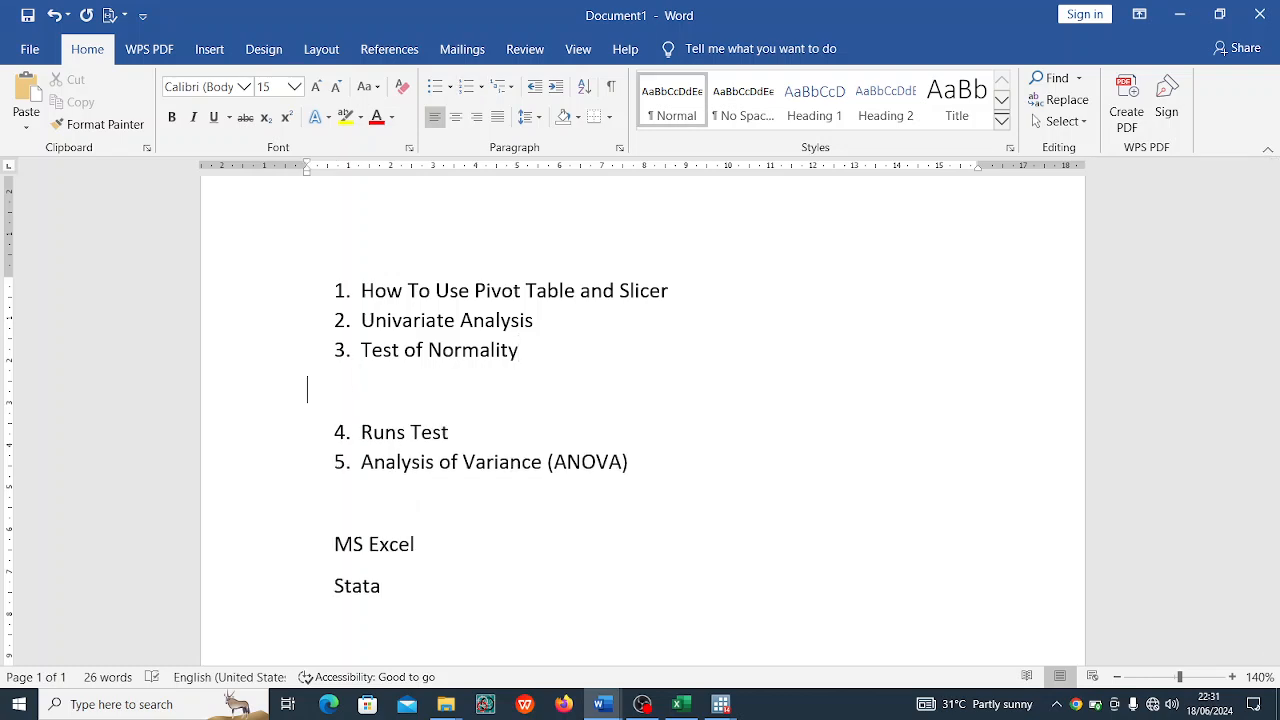
{"action": "key", "text": "Return"}
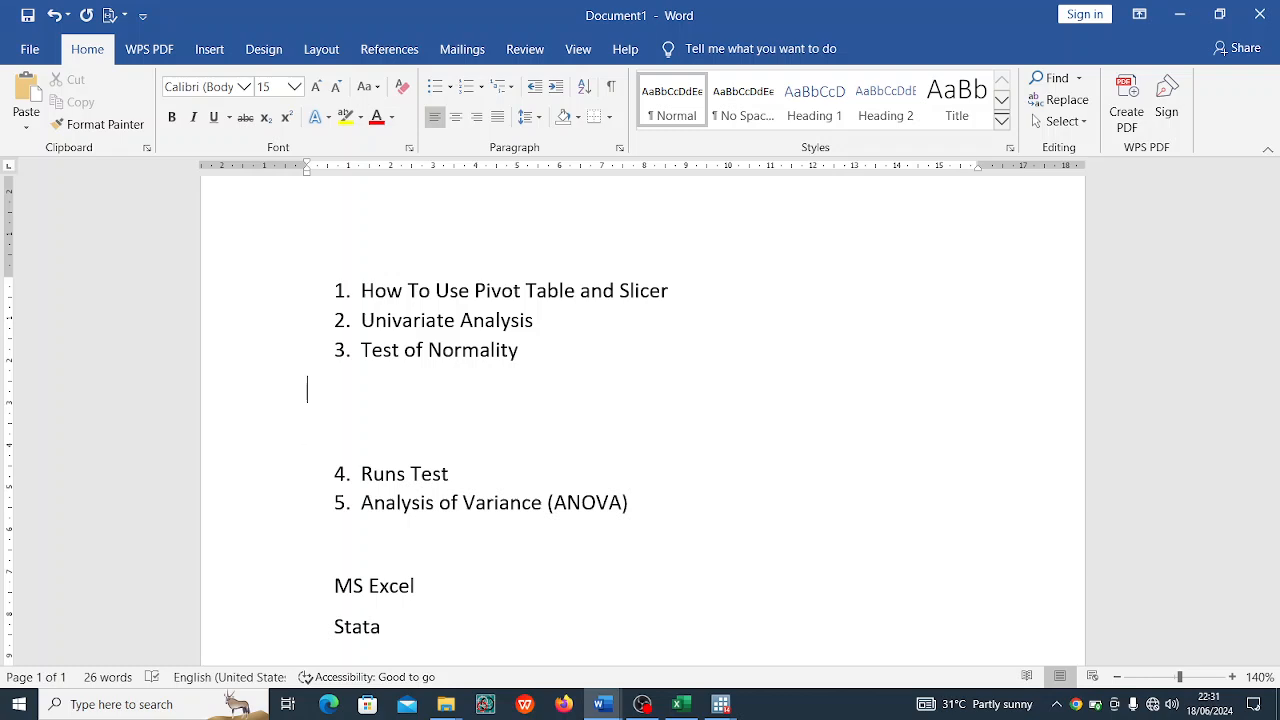
Step: Write the indented line "Null hypothesis: The distribution is normal" under "Test of Normality"
{"action": "key", "text": "Tab"}
{"action": "key", "text": "Tab"}
{"action": "type", "text": "Null hypothesuis"}
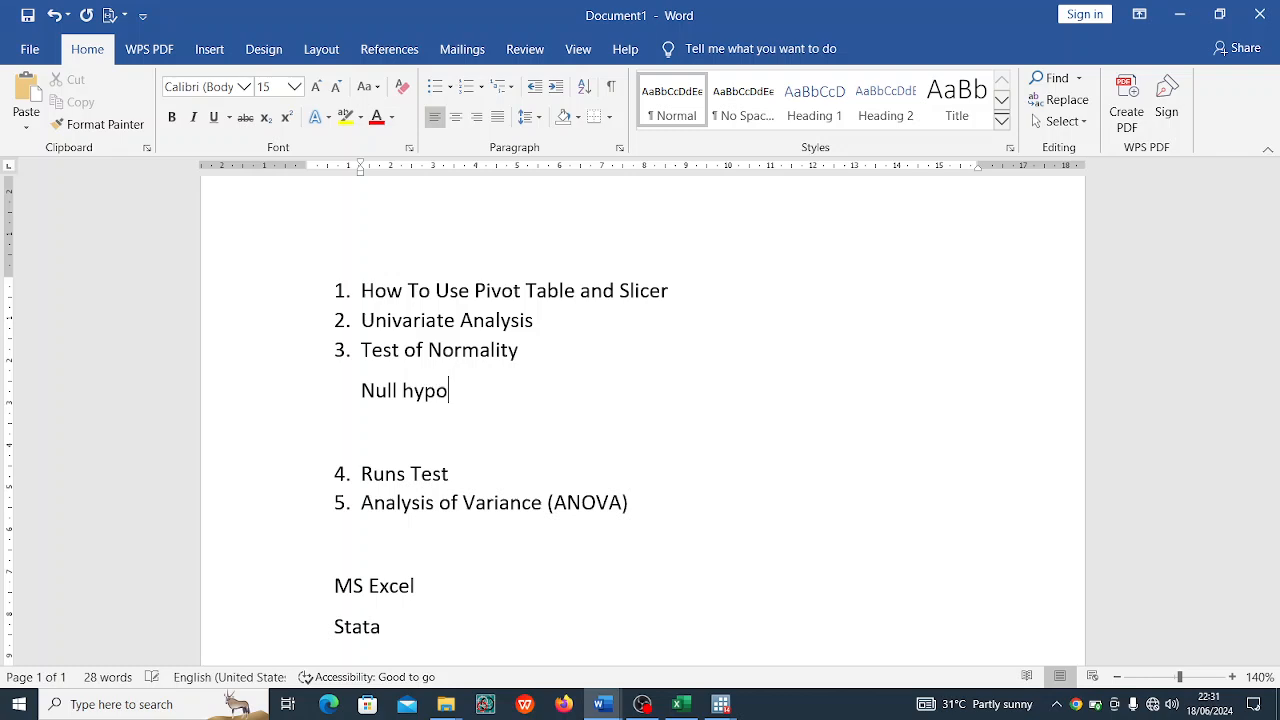
{"action": "key", "text": "BackSpace"}
{"action": "key", "text": "BackSpace"}
{"action": "key", "text": "BackSpace"}
{"action": "type", "text": "is: The "}
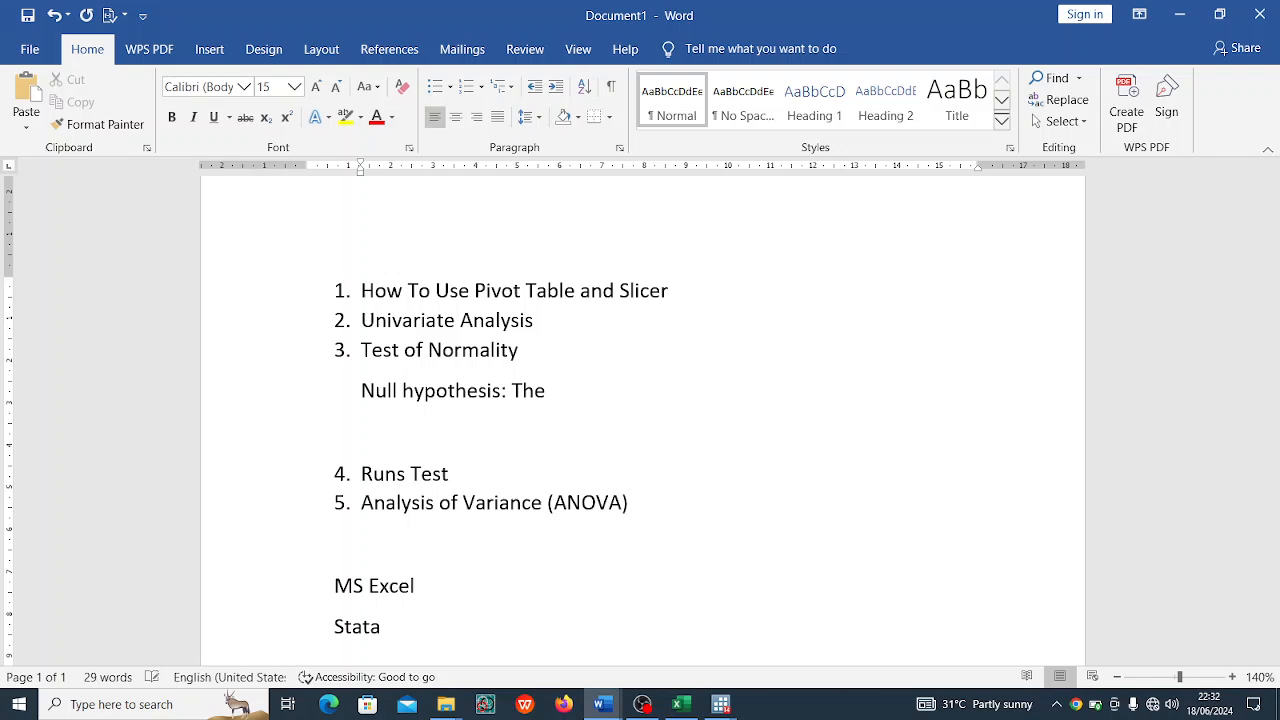
{"action": "type", "text": "distribution "}
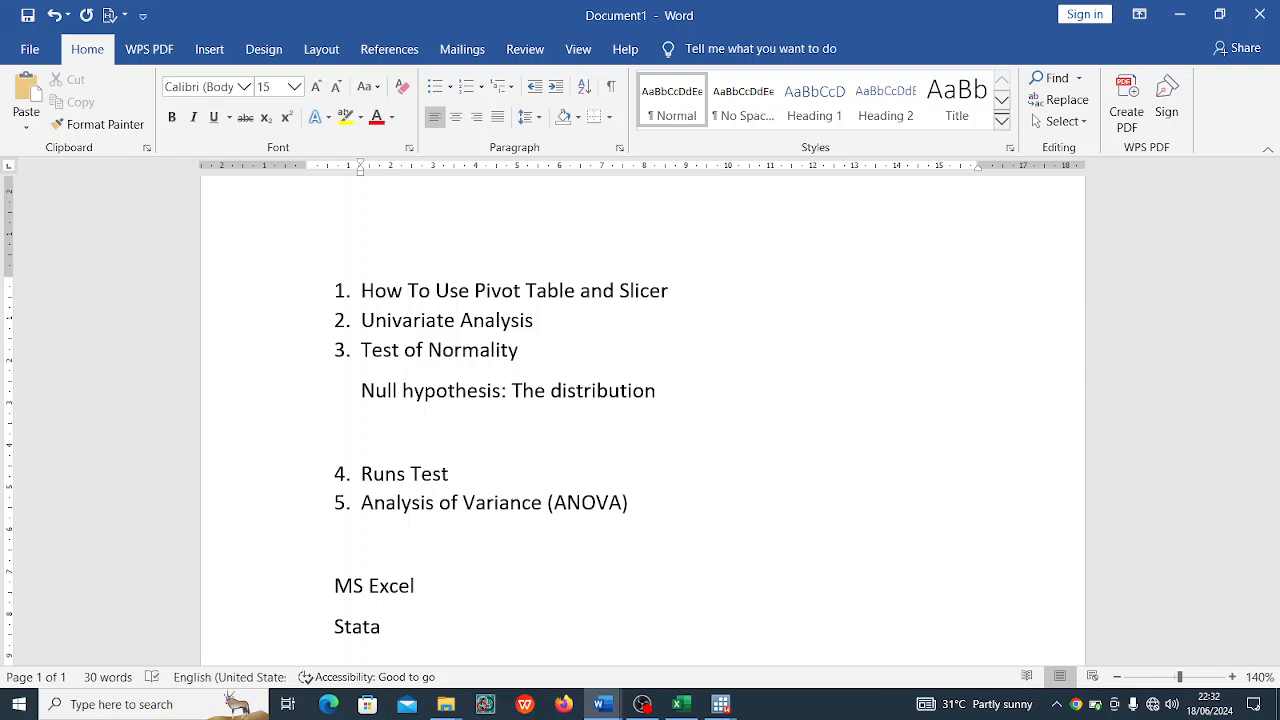
{"action": "type", "text": "is normal"}
Step: Add the line "P > 0.05" below the null hypothesis and remove the blank line before "Runs Test"
{"action": "key", "text": "Return"}
{"action": "type", "text": "P "}
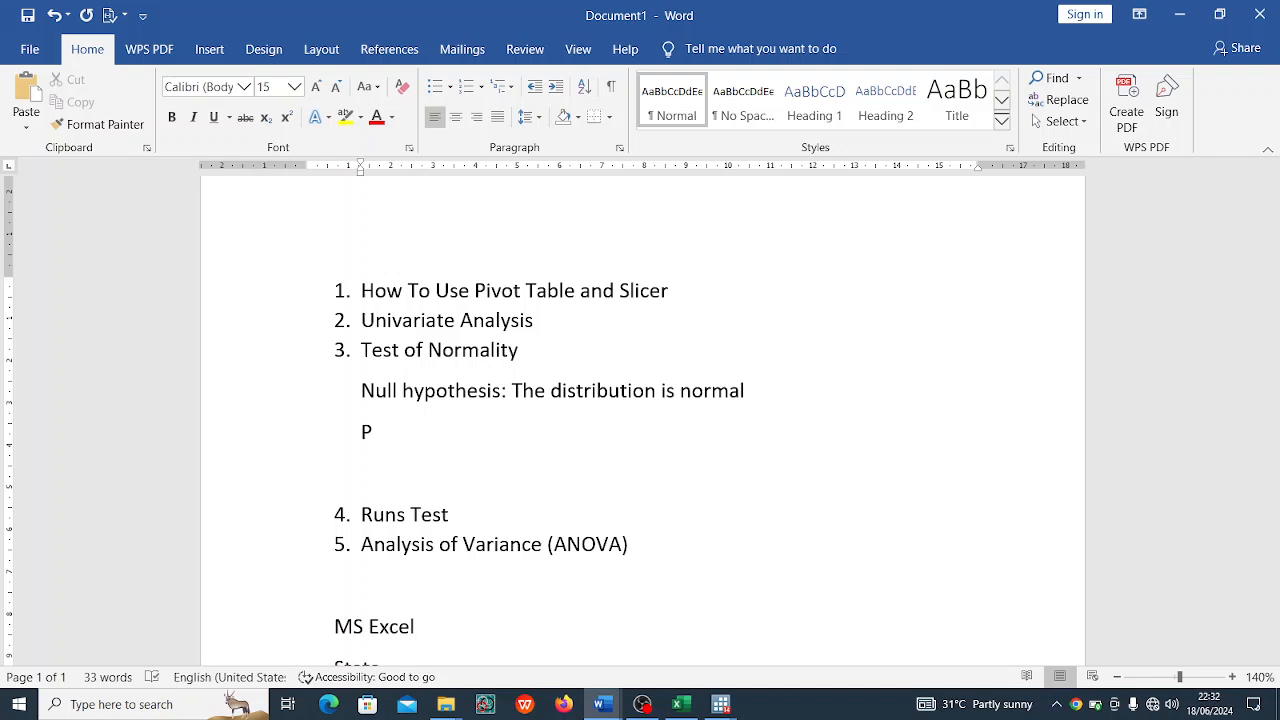
{"action": "type", "text": "|"}
{"action": "key", "text": "BackSpace"}
{"action": "type", "text": "> 0.05"}
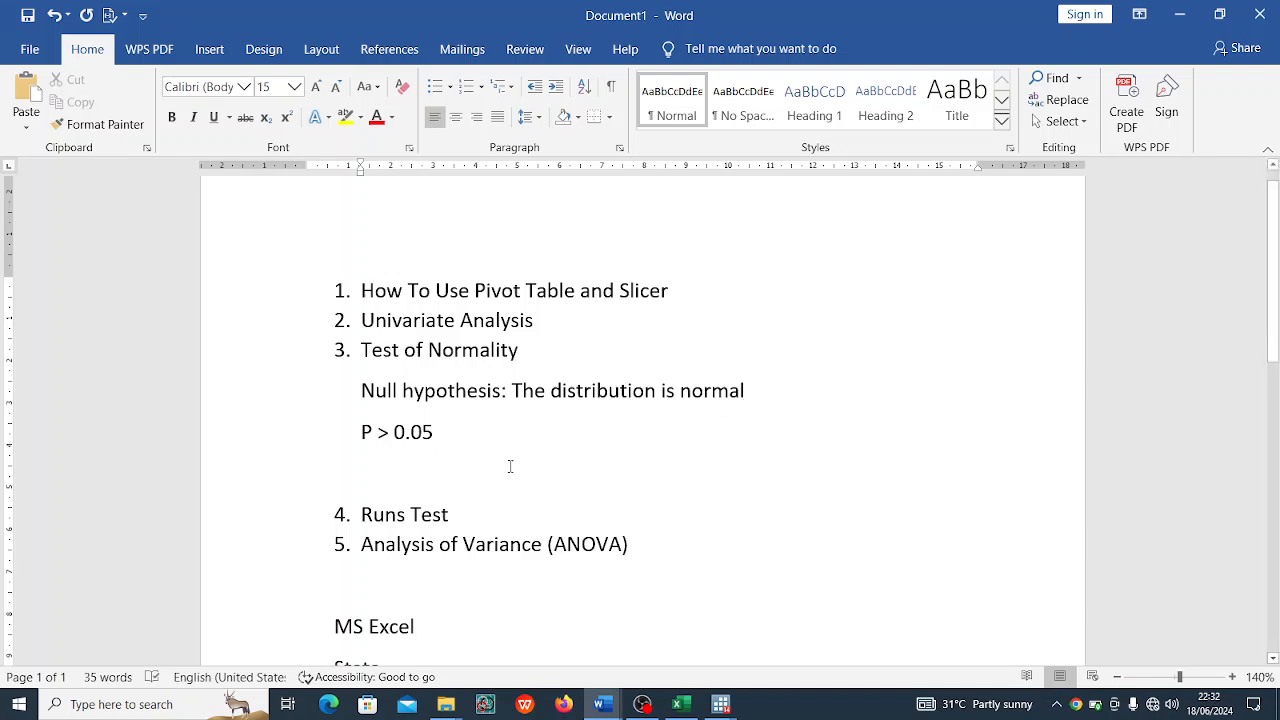
{"action": "left_click", "coordinate": [427, 488]}
{"action": "key", "text": "BackSpace"}
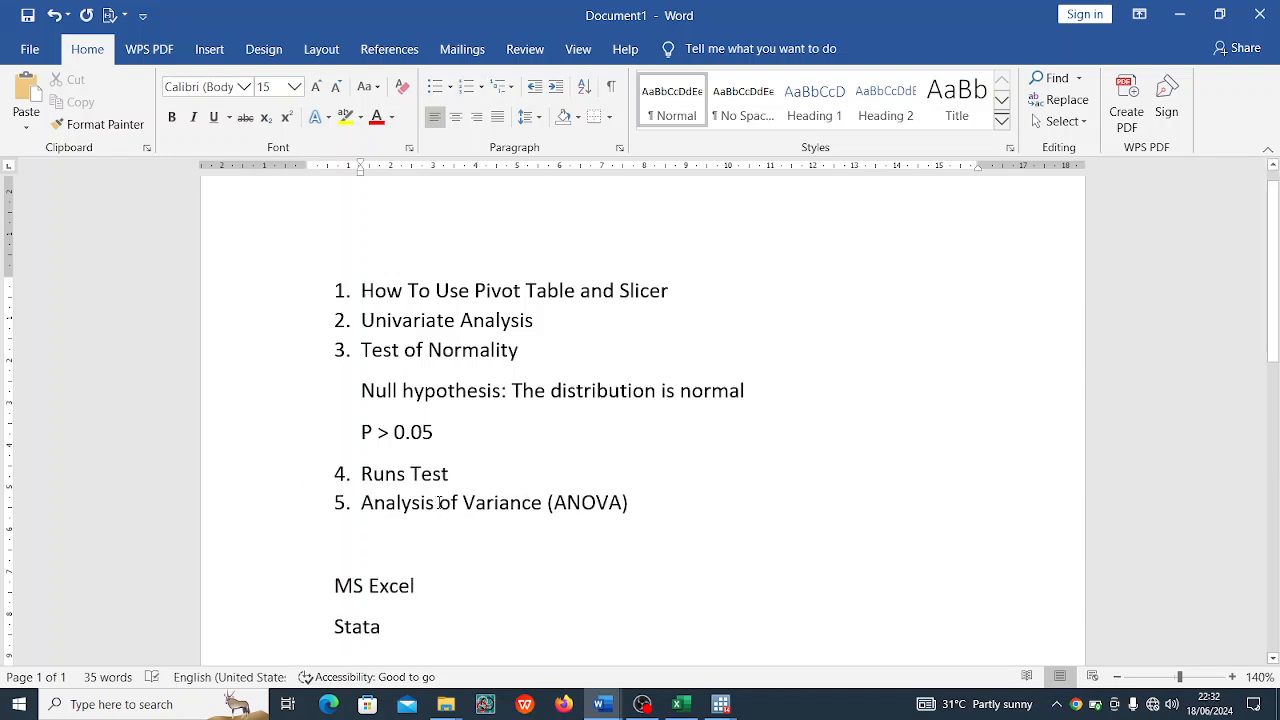
Step: Insert blank unnumbered lines below "Runs Test" and indent the first one to align with the list text
{"action": "left_click", "coordinate": [466, 476]}
{"action": "key", "text": "Return"}
{"action": "key", "text": "Return"}
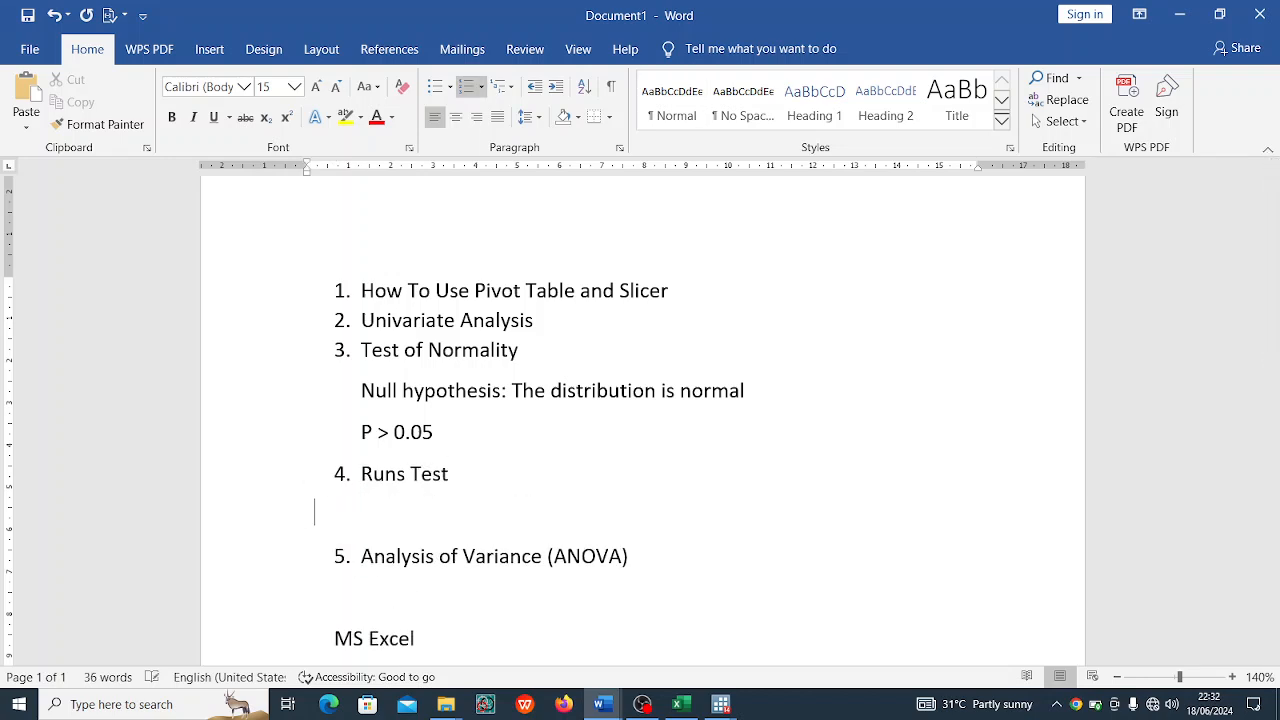
{"action": "key", "text": "Return"}
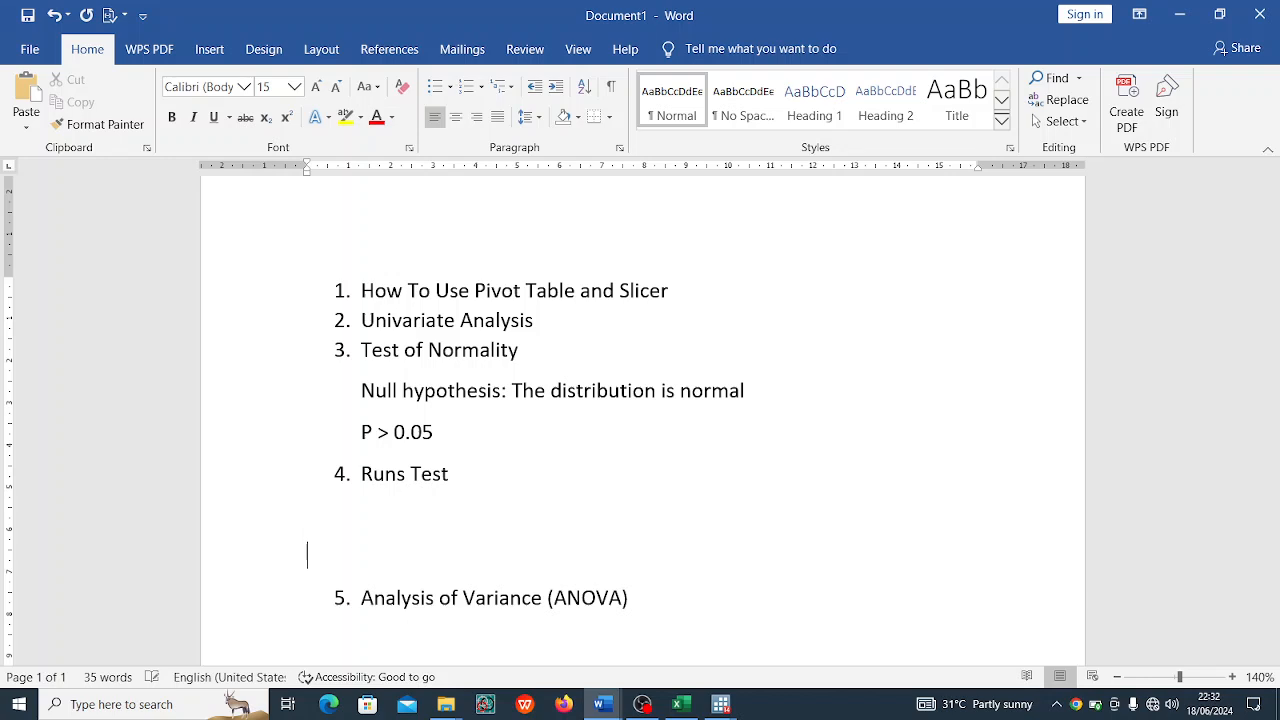
{"action": "key", "text": "Up"}
{"action": "key", "text": "Tab"}
{"action": "key", "text": "Tab"}
Step: Copy the null hypothesis line from "Test of Normality" to below "Runs Test" as an unnumbered line with a blank line above it
{"action": "left_click_drag", "start_coordinate": [361, 398], "coordinate": [772, 404]}
{"action": "key", "text": "ctrl+c"}
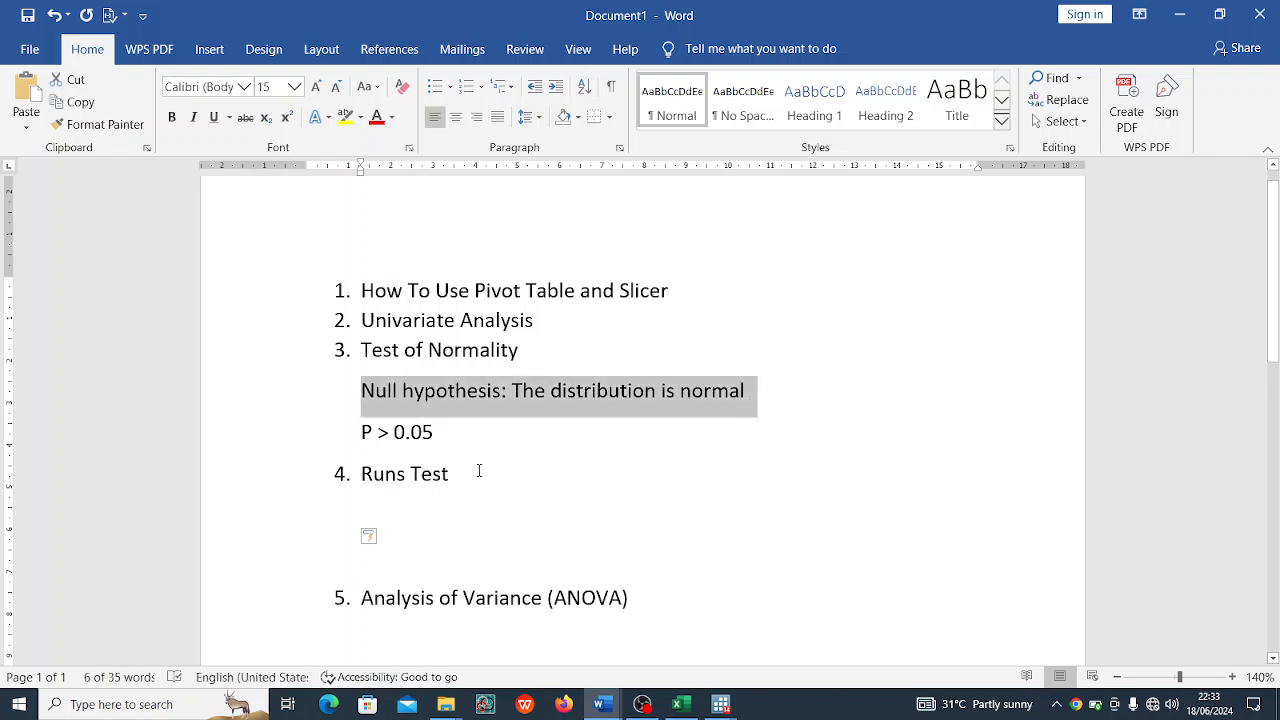
{"action": "left_click", "coordinate": [425, 505]}
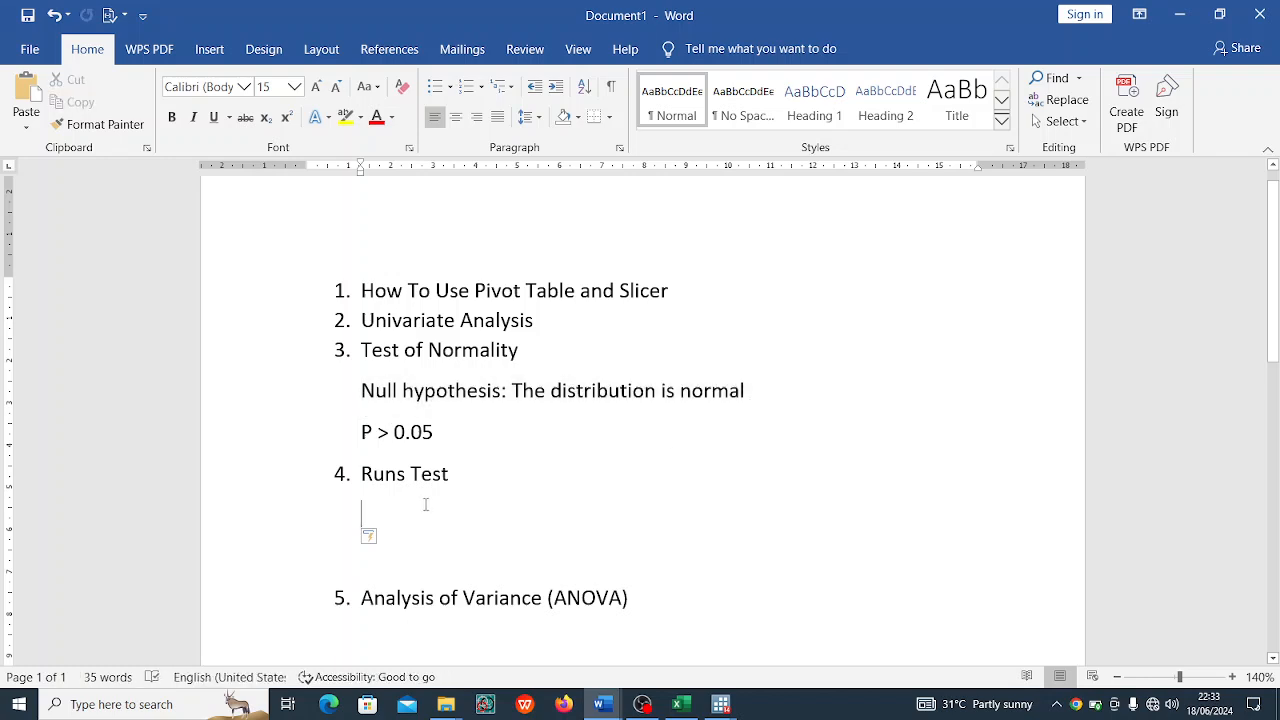
{"action": "key", "text": "ctrl+v"}
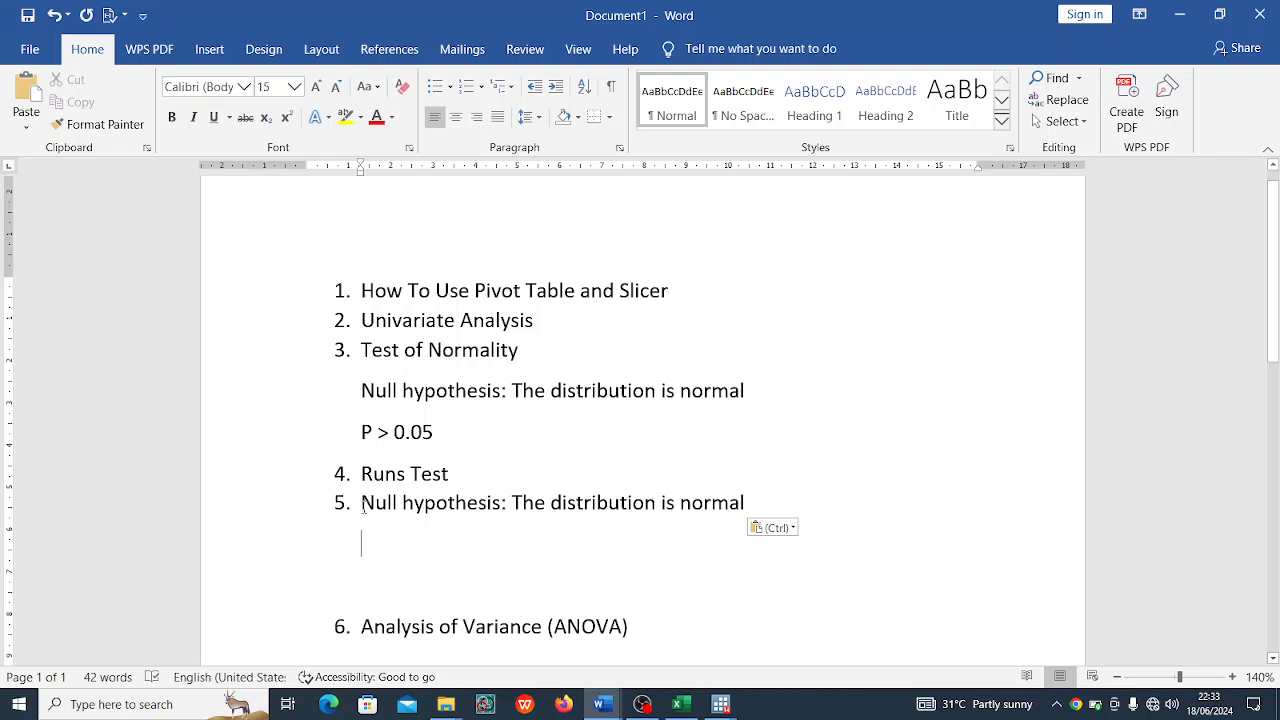
{"action": "left_click", "coordinate": [362, 505]}
{"action": "key", "text": "BackSpace"}
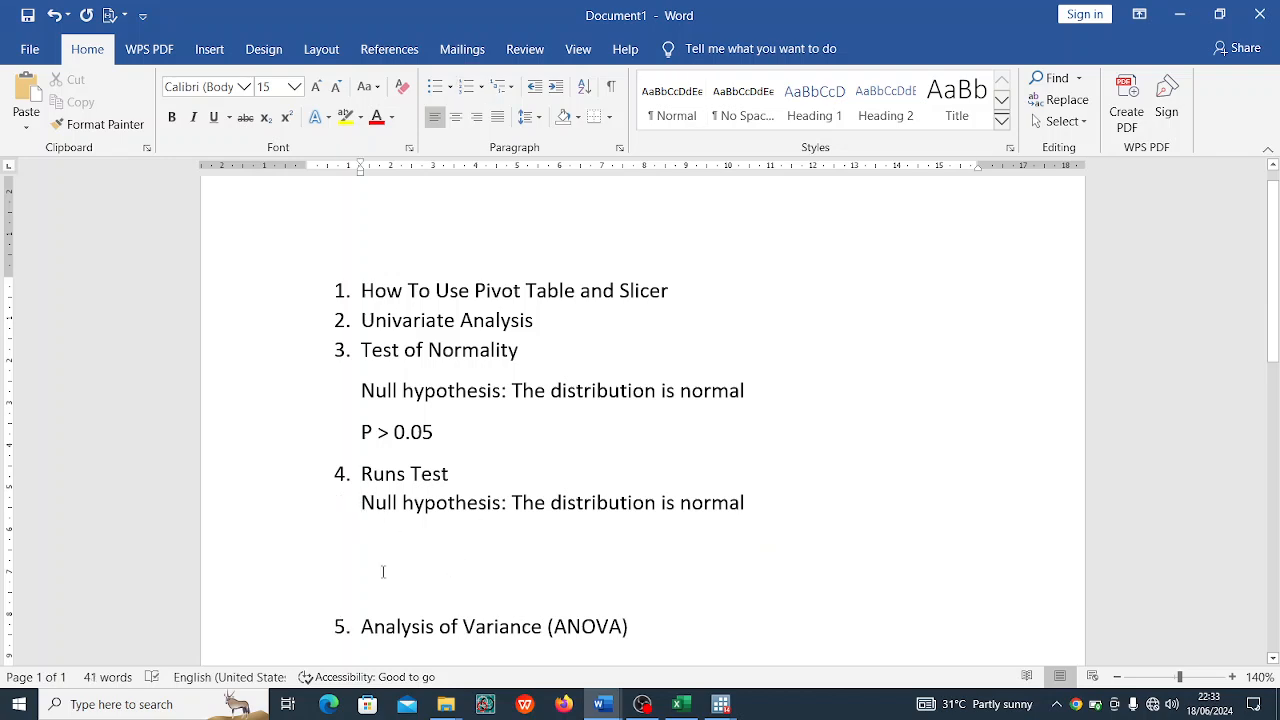
{"action": "key", "text": "Return"}
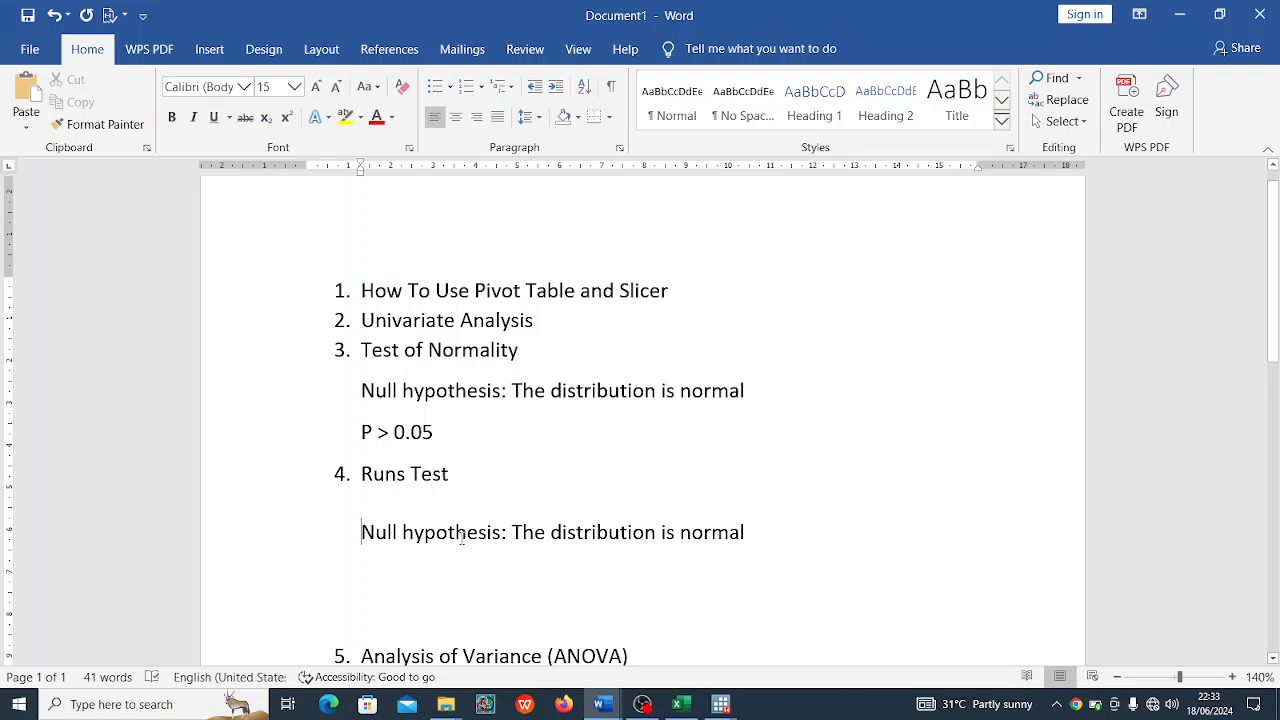
Step: Reduce the blank lines between the copied null hypothesis and "Analysis of Variance (ANOVA)" to a single one
{"action": "left_click", "coordinate": [420, 614]}
{"action": "key", "text": "BackSpace"}
{"action": "key", "text": "BackSpace"}
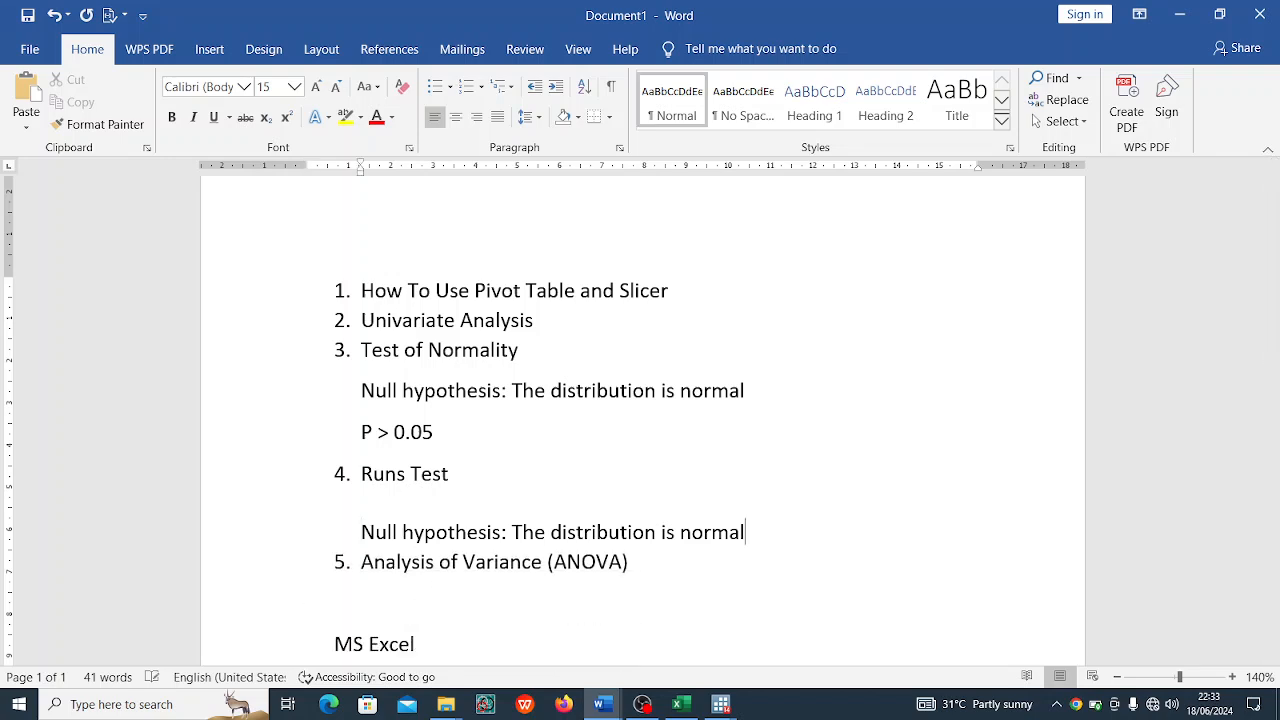
{"action": "key", "text": "Return"}
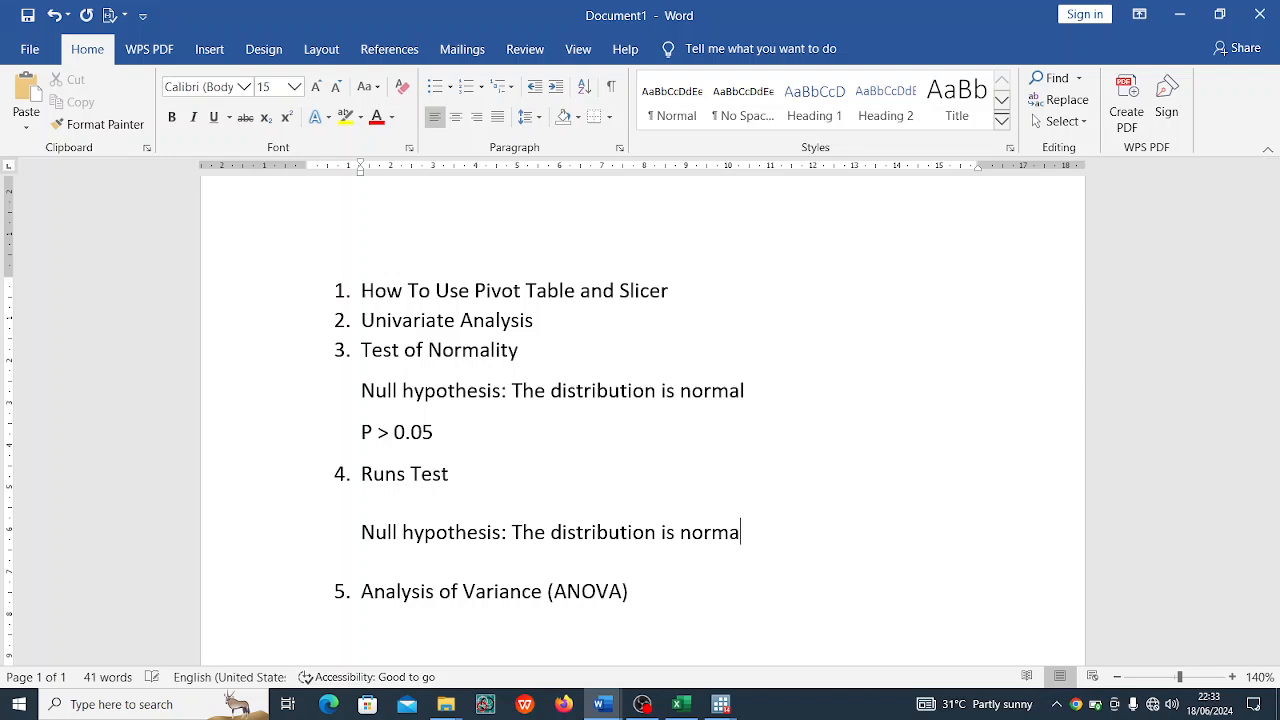
Step: Reword the hypothesis under "Runs Test" to read "Null hypothesis: The distribution is random"
{"action": "key", "text": "BackSpace"}
{"action": "key", "text": "BackSpace"}
{"action": "key", "text": "BackSpace"}
{"action": "key", "text": "BackSpace"}
{"action": "key", "text": "BackSpace"}
{"action": "key", "text": "BackSpace"}
{"action": "key", "text": "BackSpace"}
{"action": "key", "text": "BackSpace"}
{"action": "key", "text": "BackSpace"}
{"action": "key", "text": "BackSpace"}
{"action": "key", "text": "BackSpace"}
{"action": "key", "text": "BackSpace"}
{"action": "key", "text": "BackSpace"}
{"action": "key", "text": "BackSpace"}
{"action": "key", "text": "BackSpace"}
{"action": "key", "text": "BackSpace"}
{"action": "key", "text": "BackSpace"}
{"action": "key", "text": "BackSpace"}
{"action": "key", "text": "BackSpace"}
{"action": "key", "text": "BackSpace"}
{"action": "key", "text": "BackSpace"}
{"action": "key", "text": "BackSpace"}
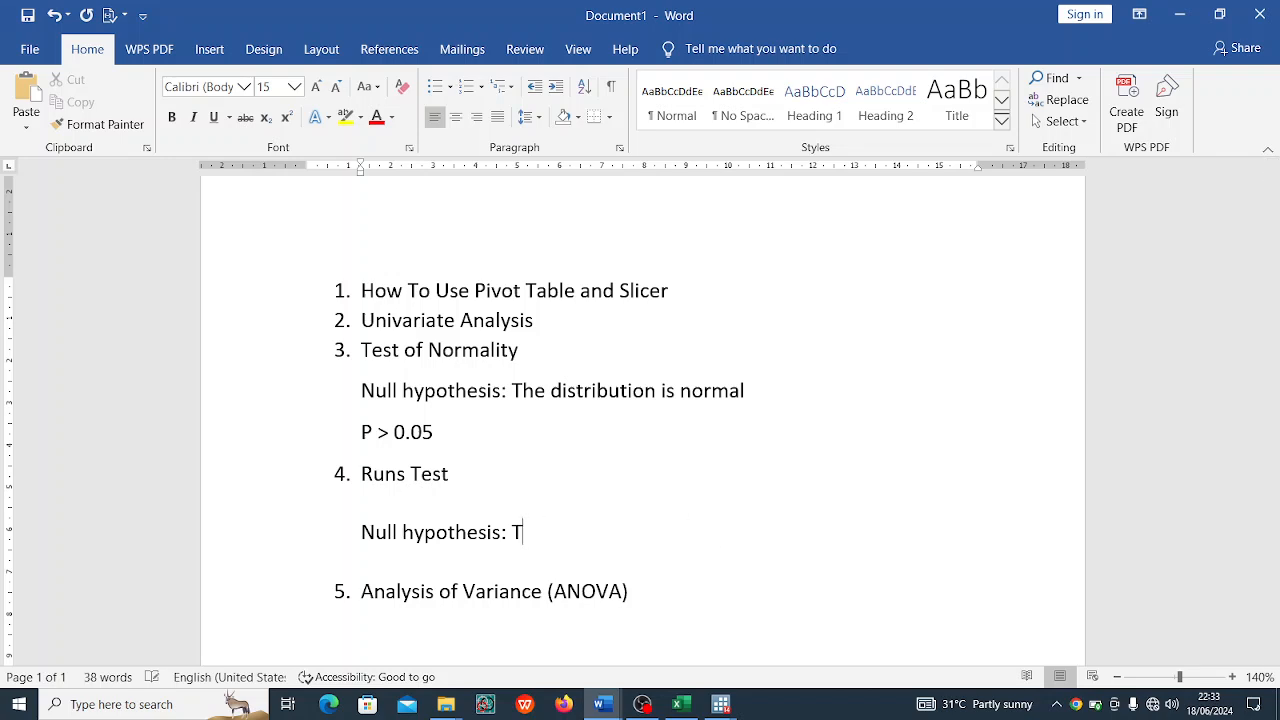
{"action": "type", "text": "he distribution "}
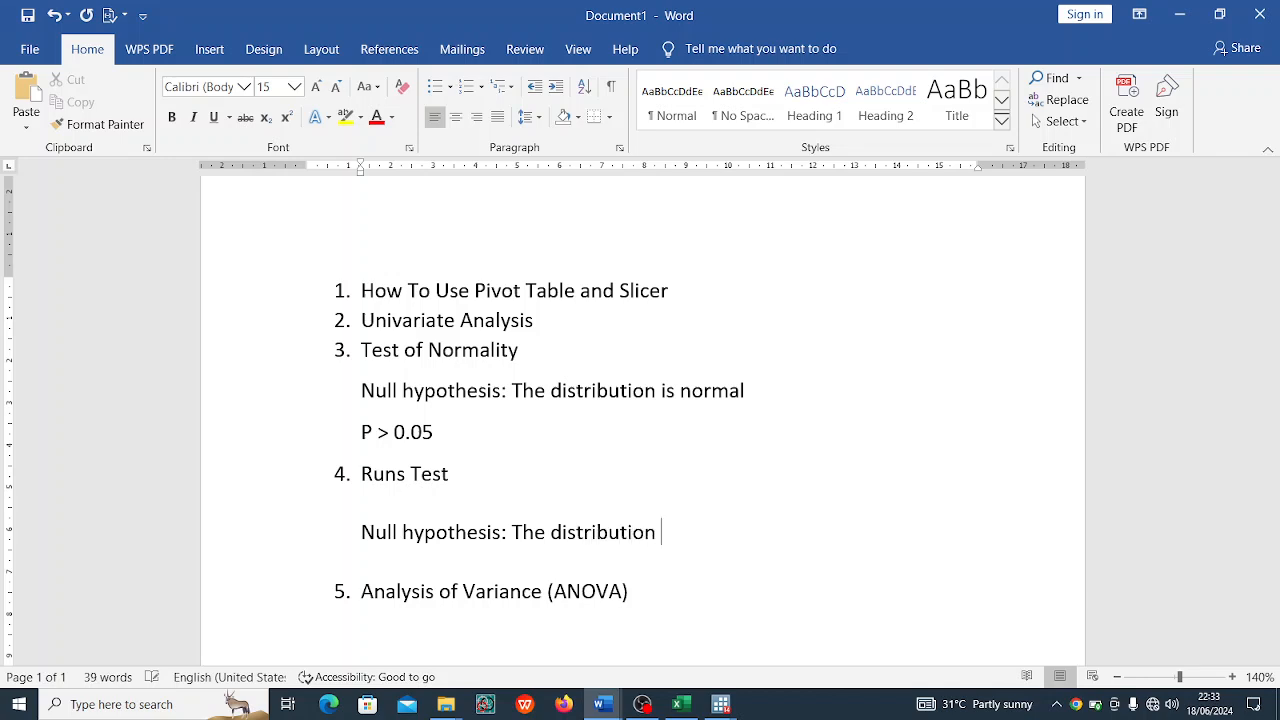
{"action": "type", "text": "is random"}
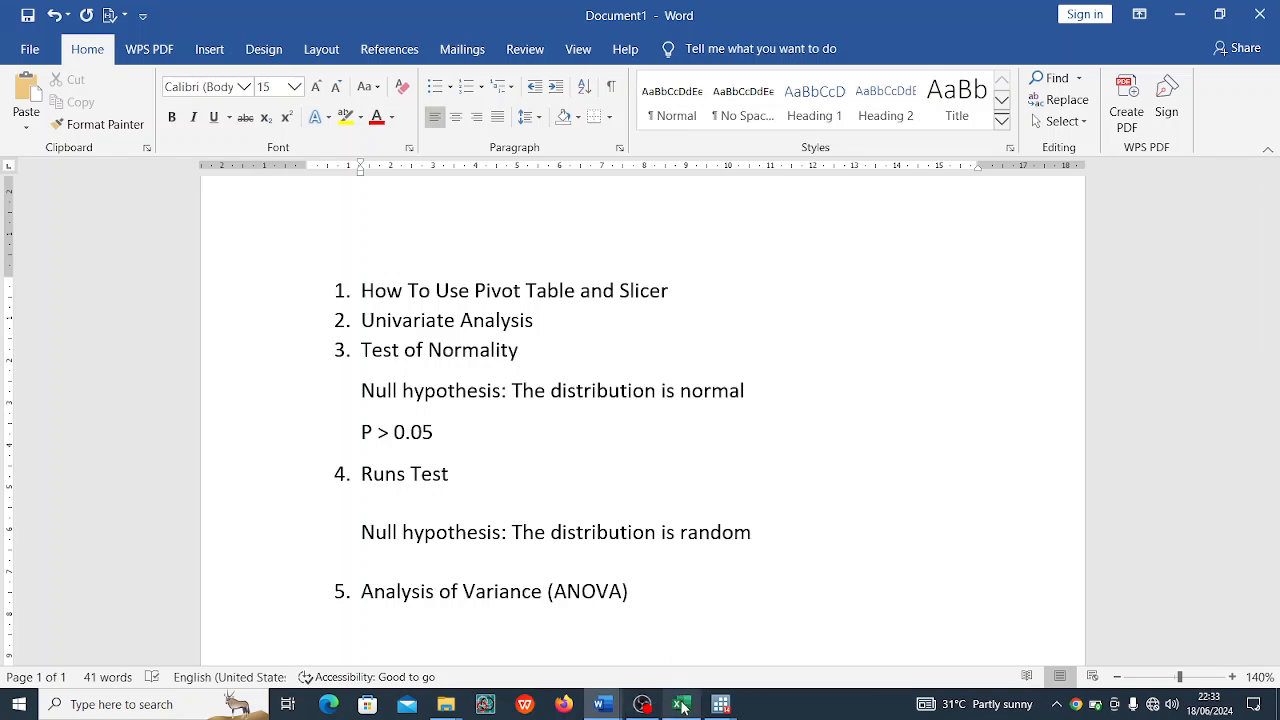
Step: Switch to Stata and run the nonparametric test for random order on the variable FB, using the median as threshold
{"action": "mouse_move", "coordinate": [684, 706]}
{"action": "mouse_move", "coordinate": [729, 659]}
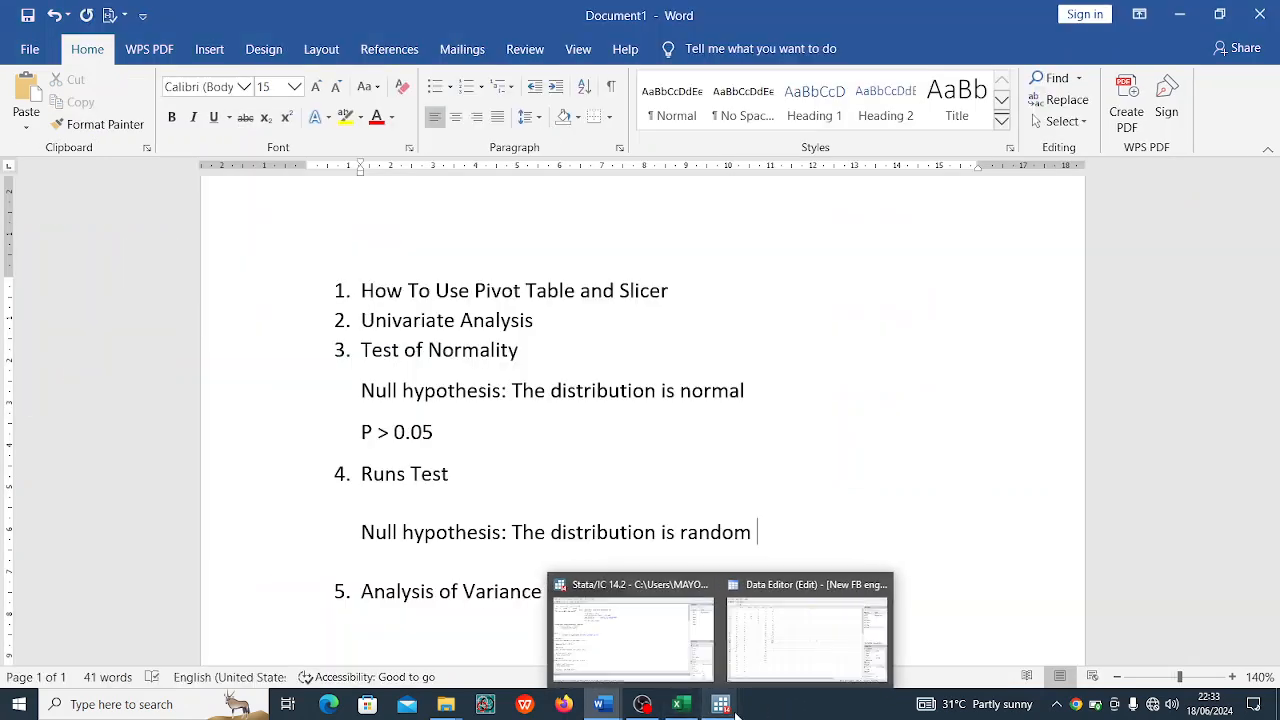
{"action": "left_click", "coordinate": [614, 645]}
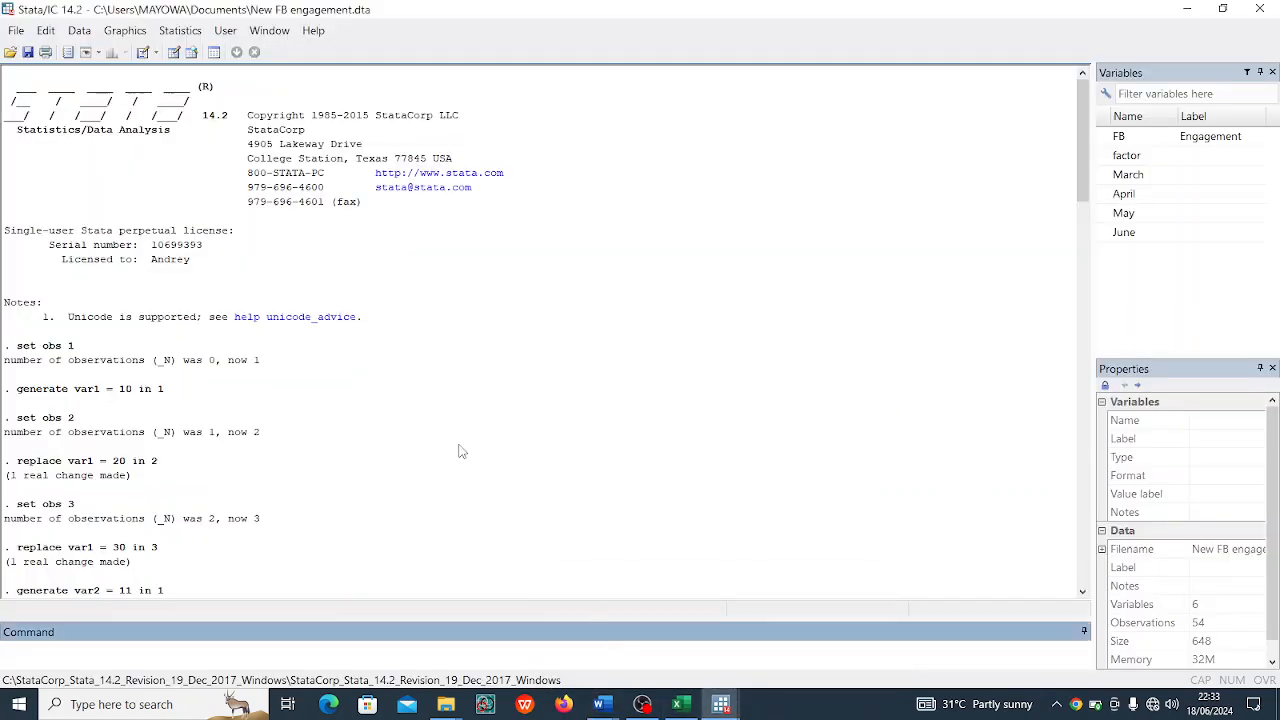
{"action": "left_click", "coordinate": [180, 31]}
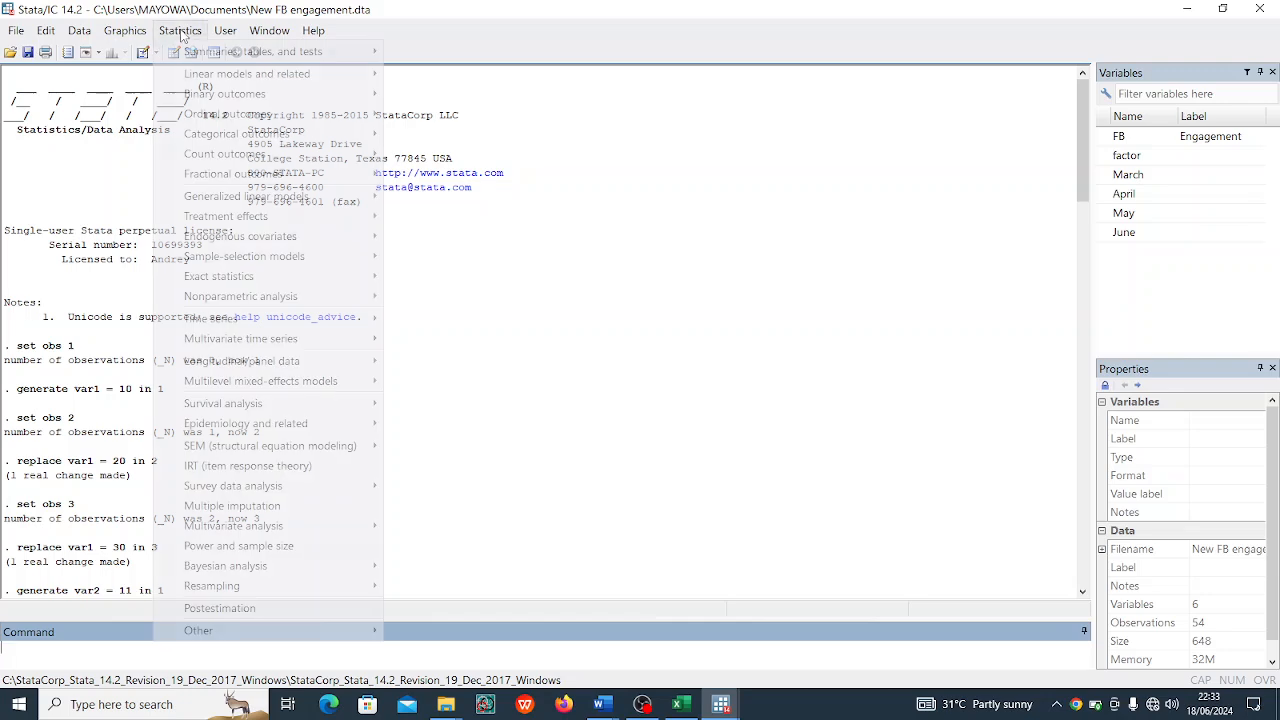
{"action": "mouse_move", "coordinate": [182, 31]}
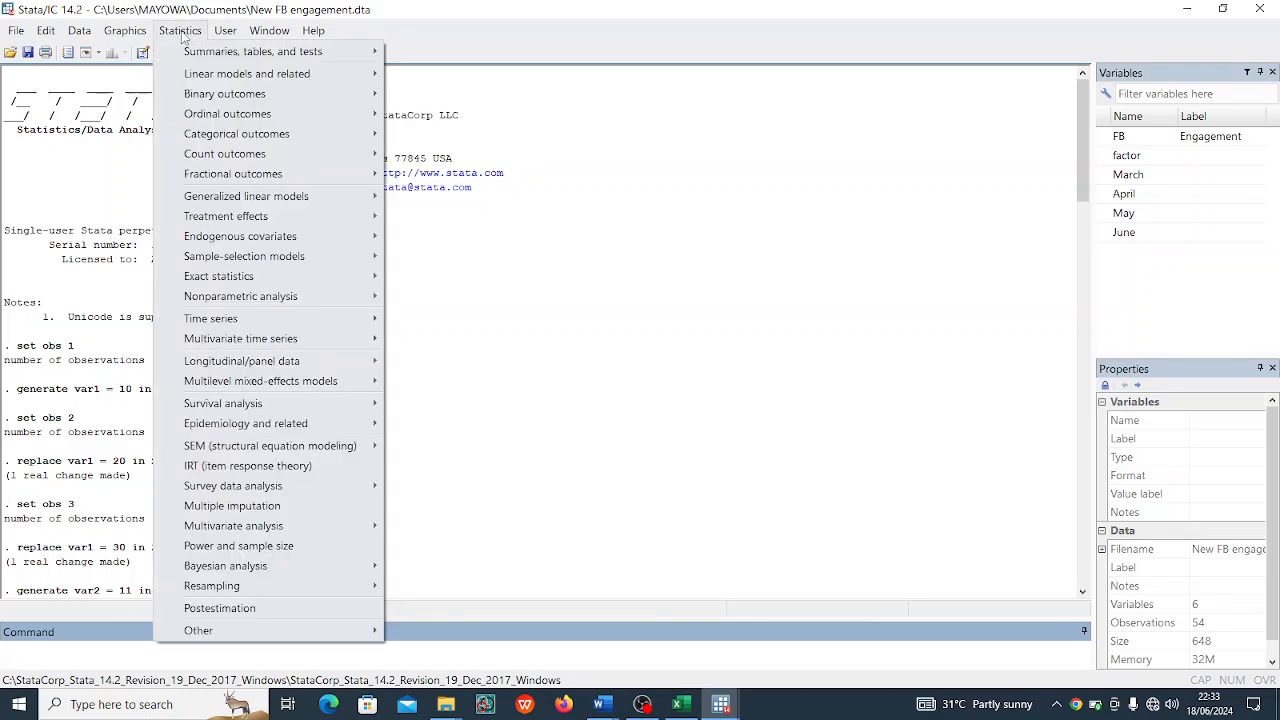
{"action": "mouse_move", "coordinate": [228, 296]}
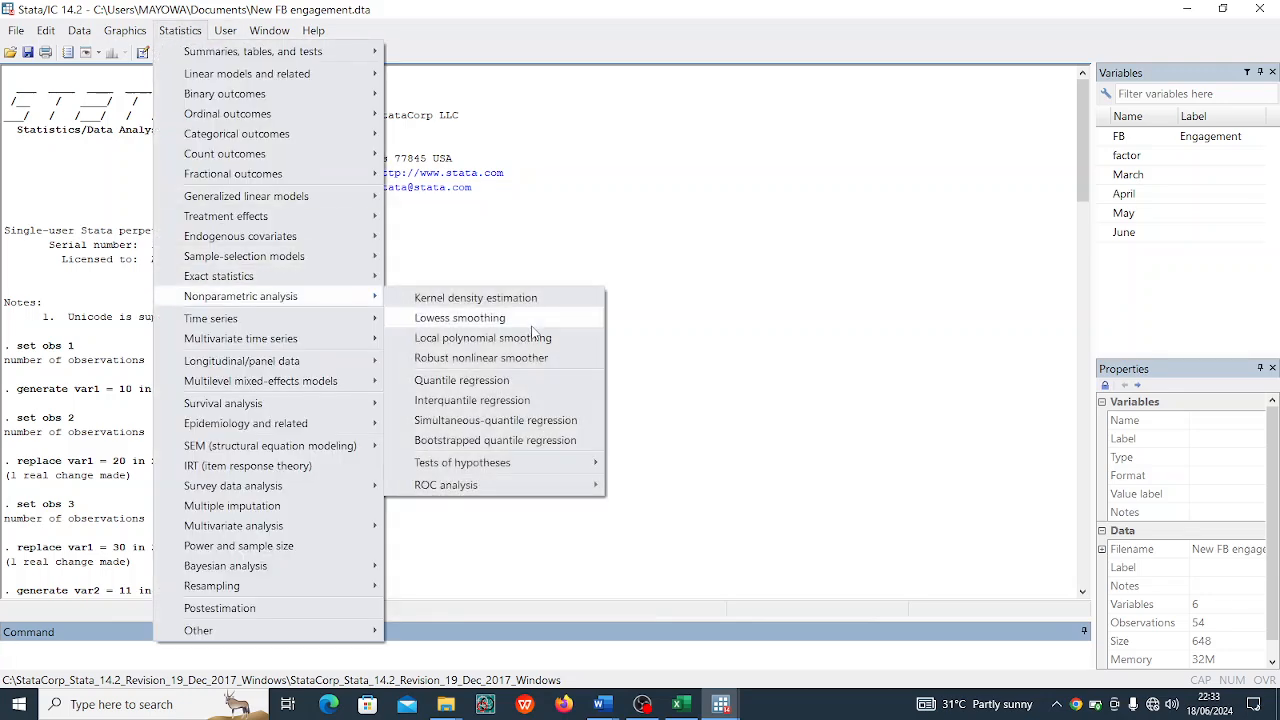
{"action": "mouse_move", "coordinate": [490, 466]}
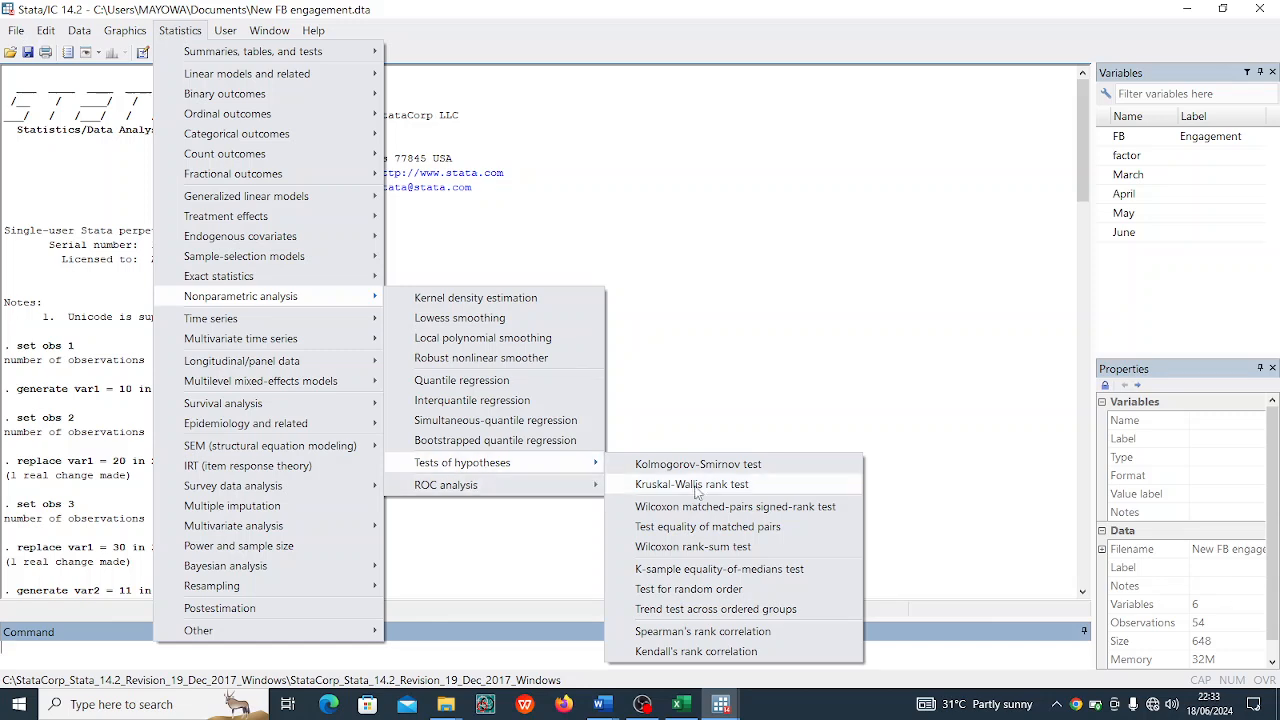
{"action": "left_click", "coordinate": [757, 591]}
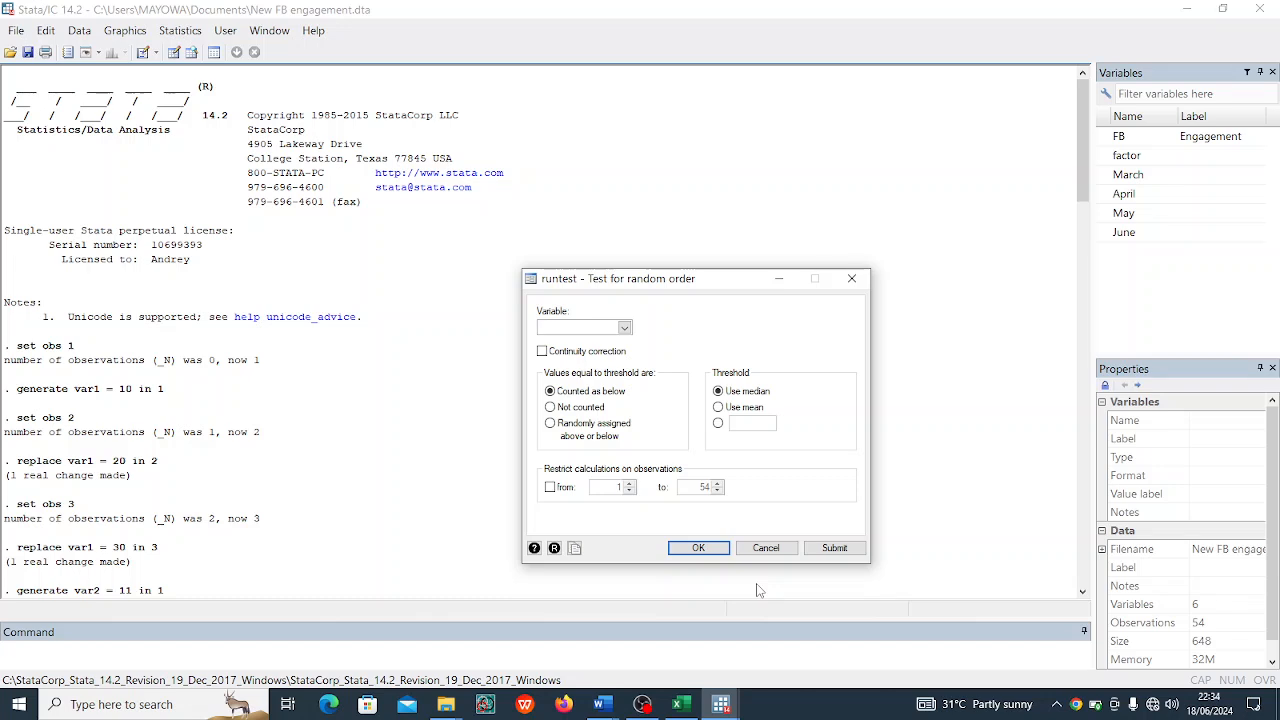
{"action": "left_click", "coordinate": [623, 329]}
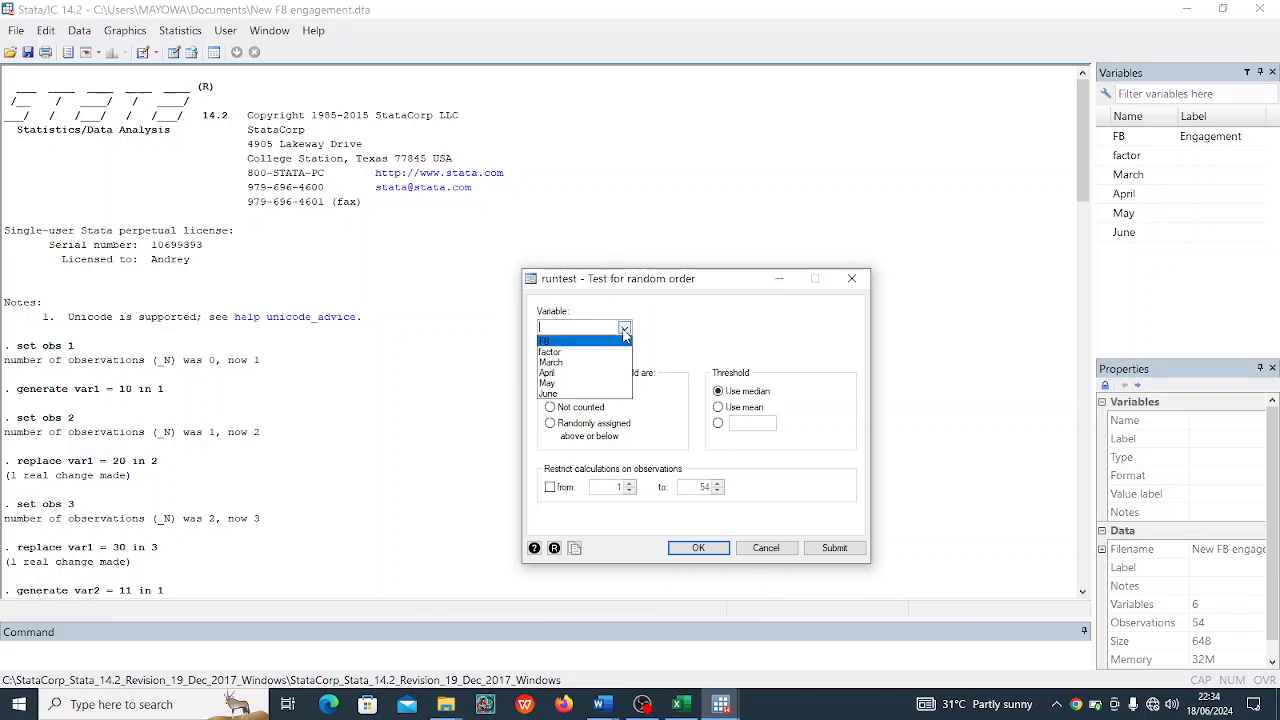
{"action": "left_click", "coordinate": [605, 342]}
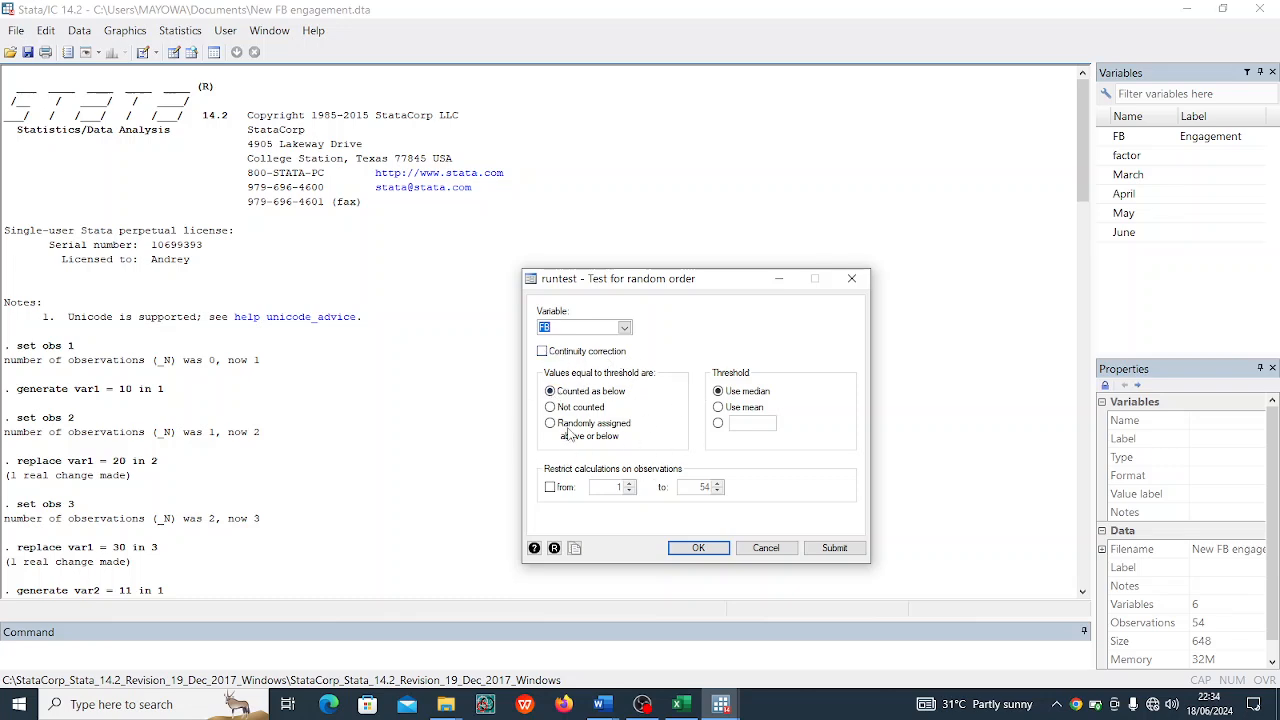
{"action": "left_click", "coordinate": [699, 548]}
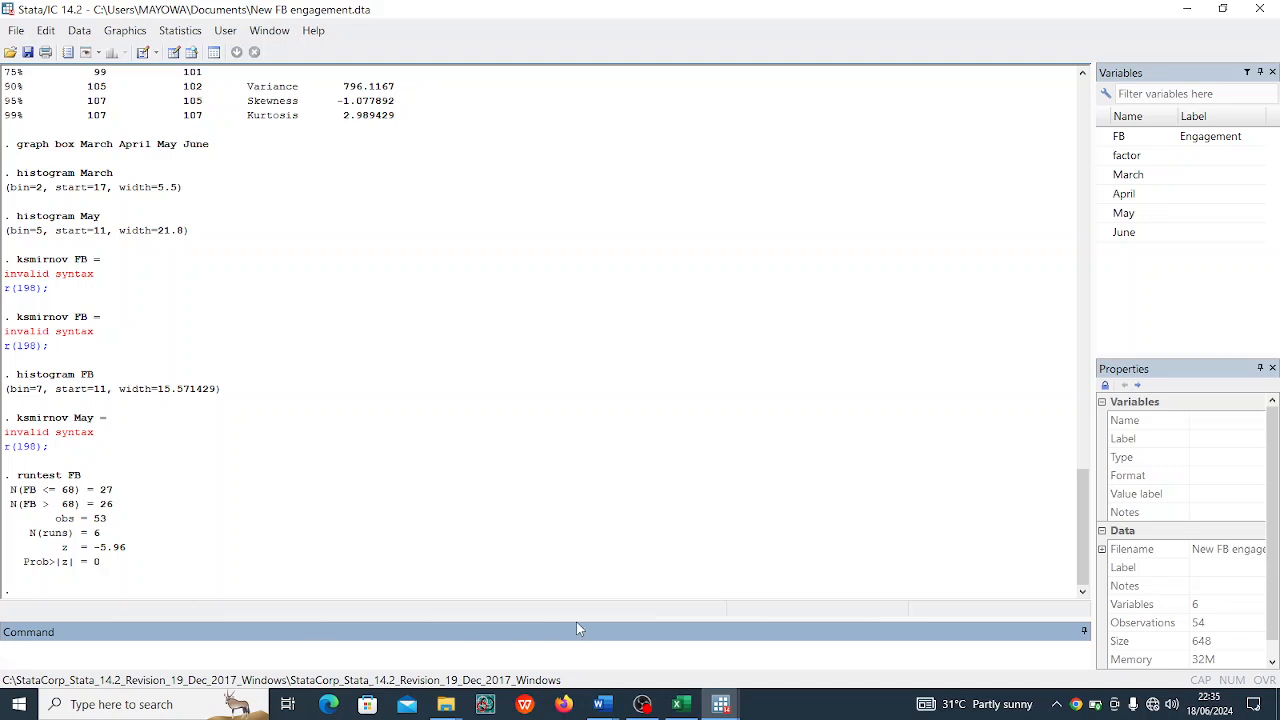
Step: Switch to Document1 in Word to review the null hypothesis noted under "Runs Test"
{"action": "mouse_move", "coordinate": [614, 705]}
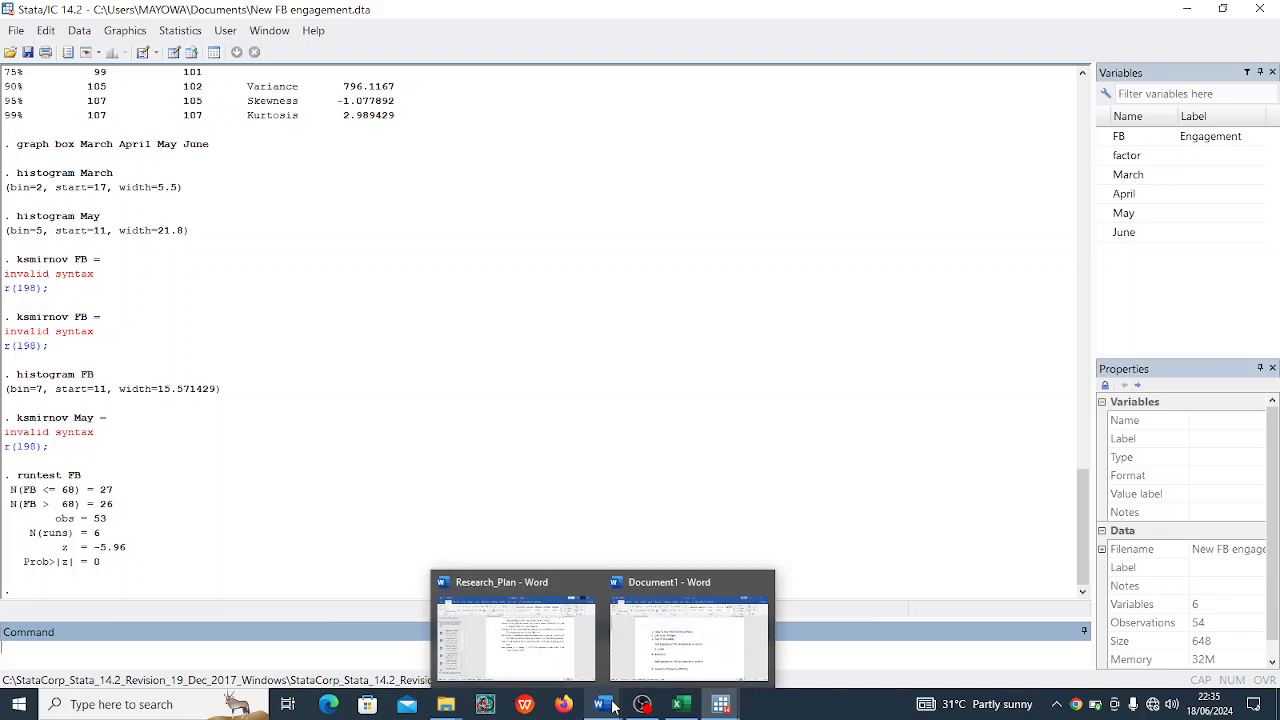
{"action": "left_click", "coordinate": [672, 660]}
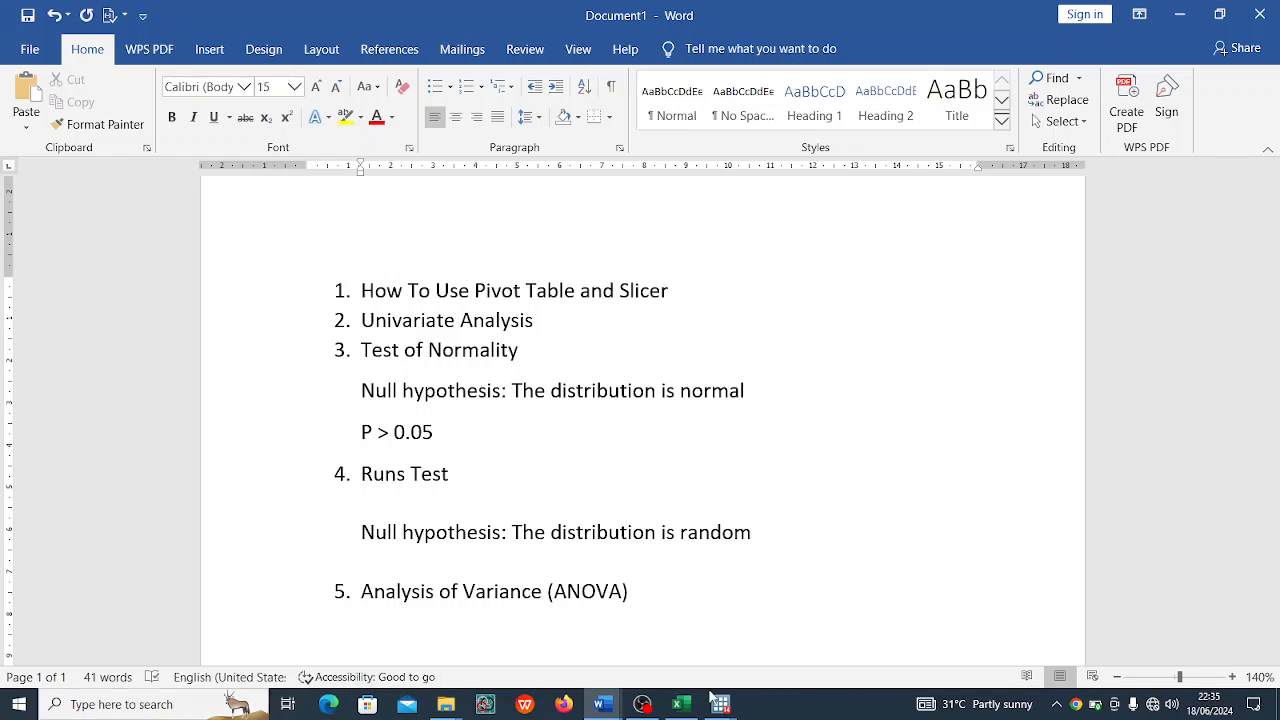
Step: Examine the monthly engagement data on Sheet2 of the Excel workbook and its arrangement in Stata's Data Editor
{"action": "left_click", "coordinate": [679, 707]}
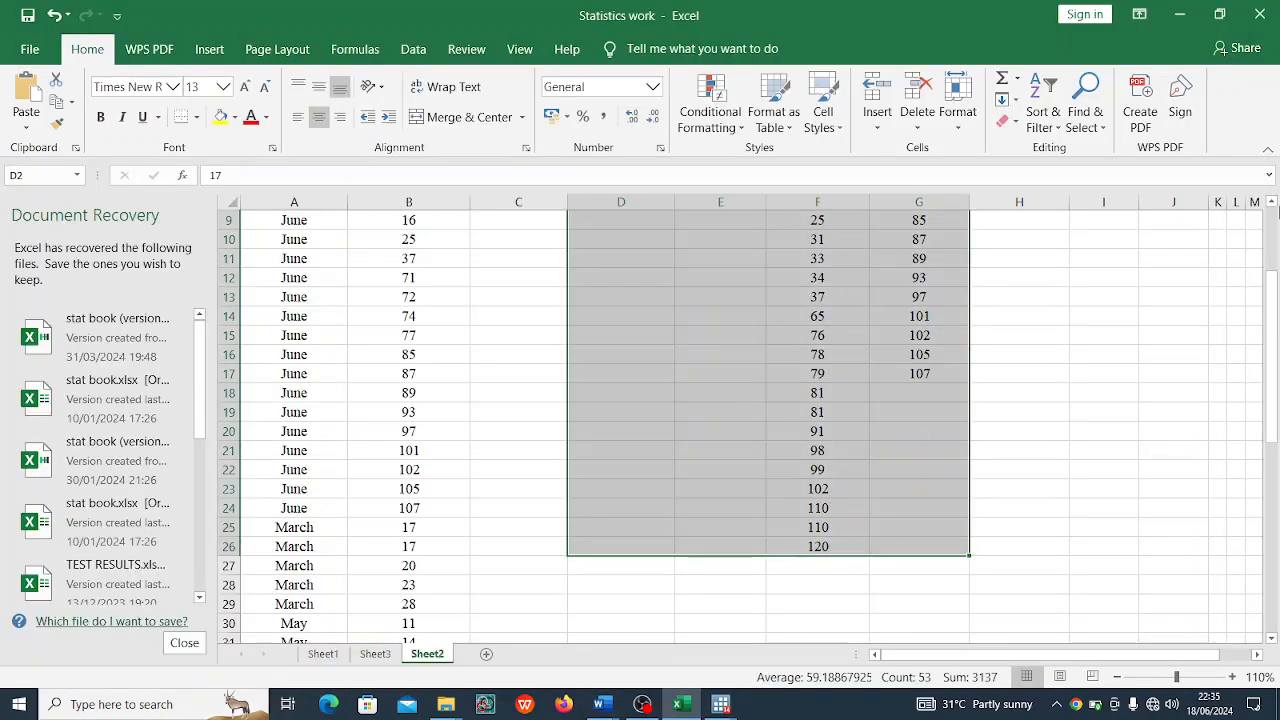
{"action": "left_click_drag", "start_coordinate": [1273, 287], "coordinate": [1272, 222]}
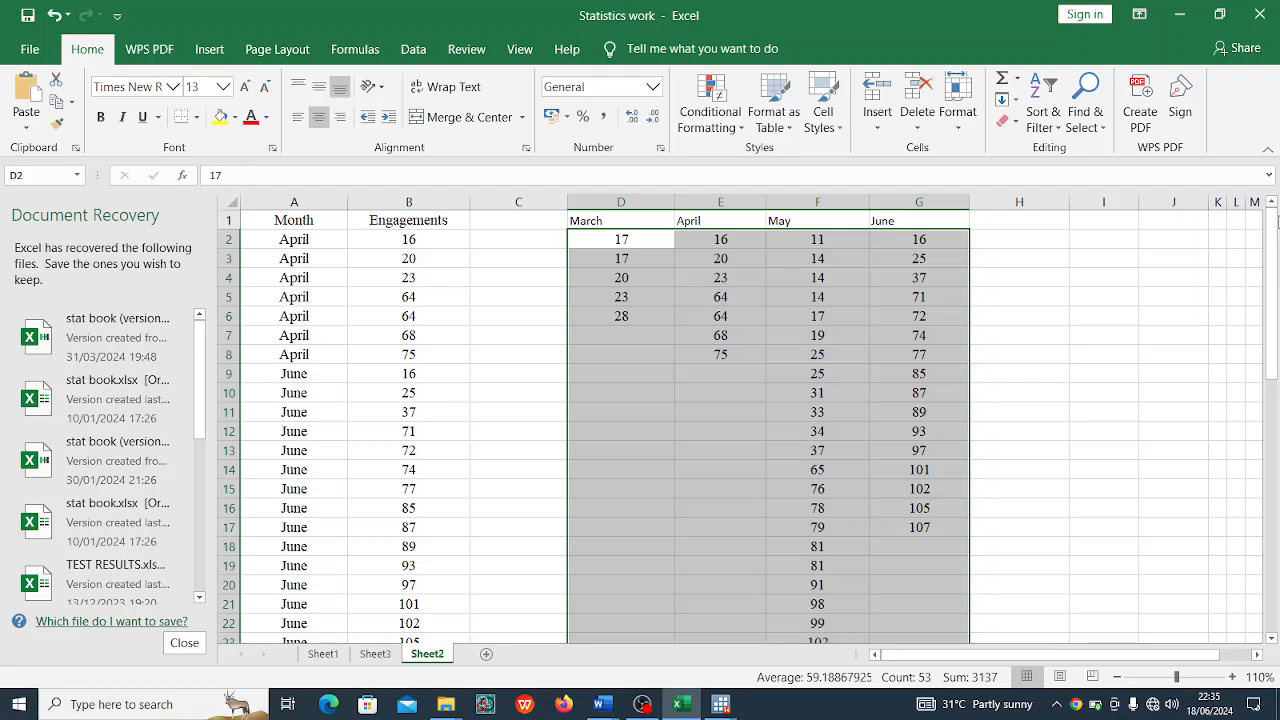
{"action": "left_click", "coordinate": [446, 374]}
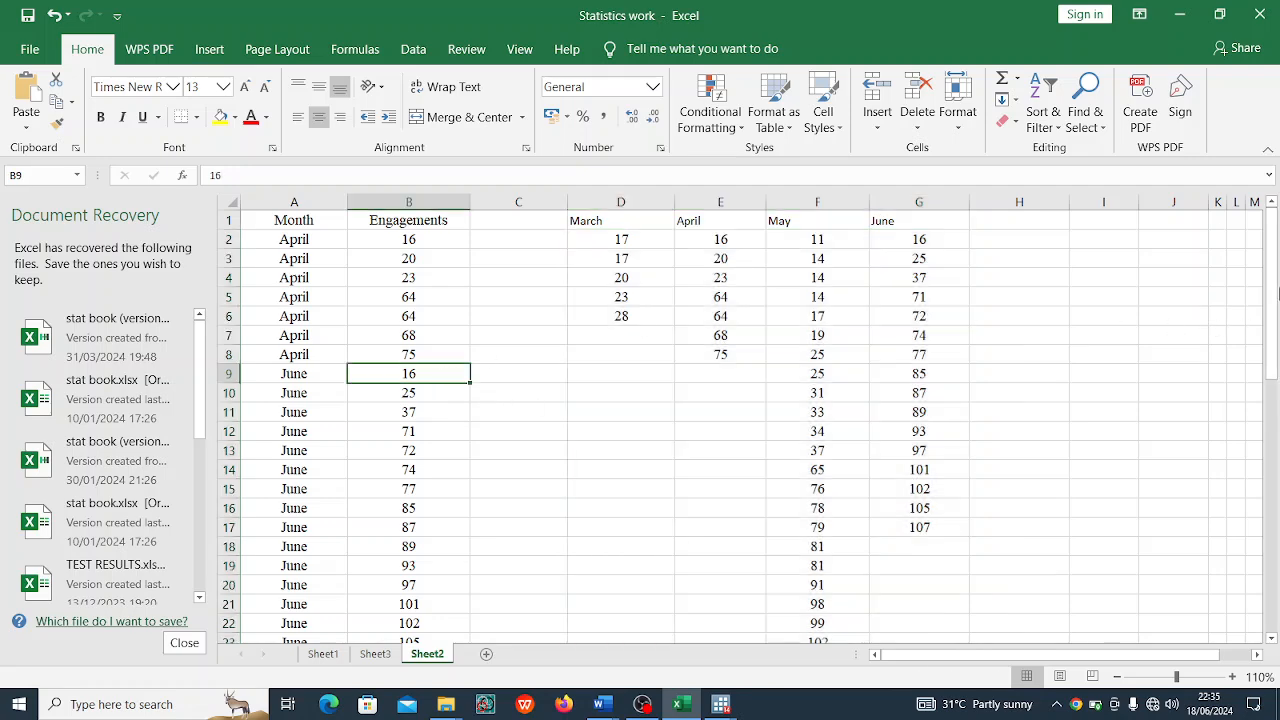
{"action": "left_click_drag", "start_coordinate": [1276, 296], "coordinate": [1277, 240]}
{"action": "mouse_move", "coordinate": [720, 704]}
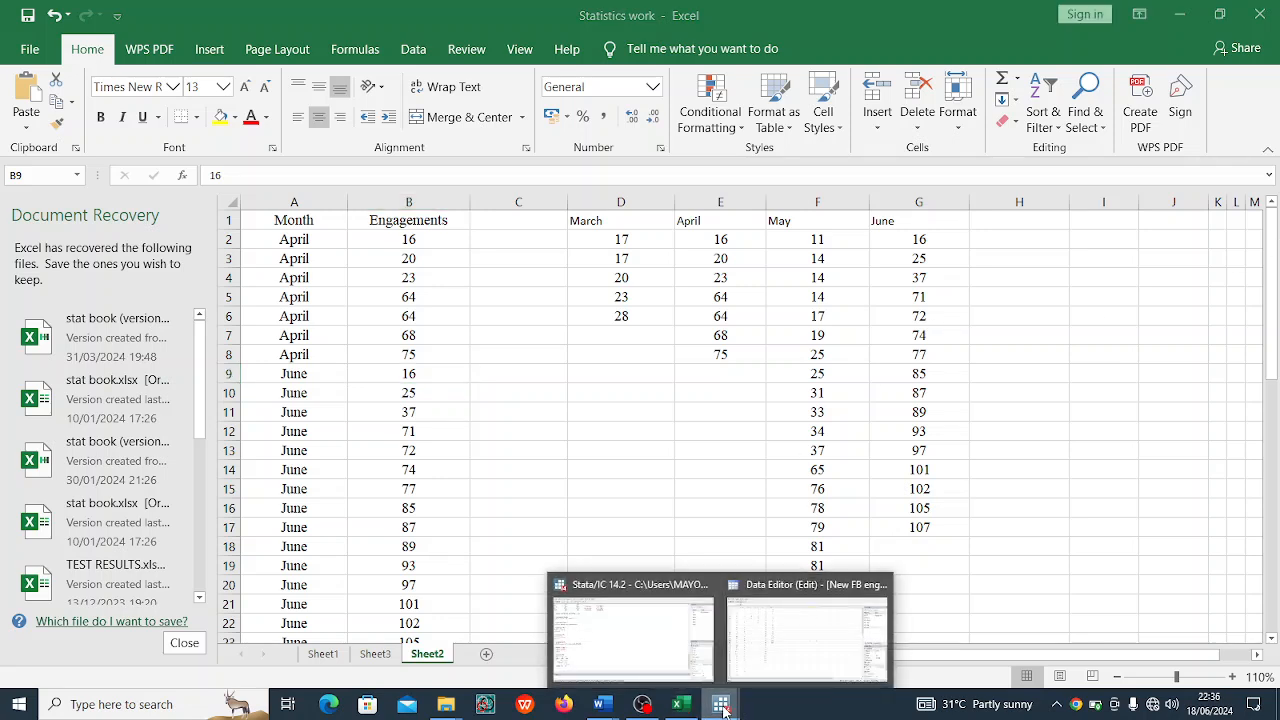
{"action": "left_click", "coordinate": [820, 643]}
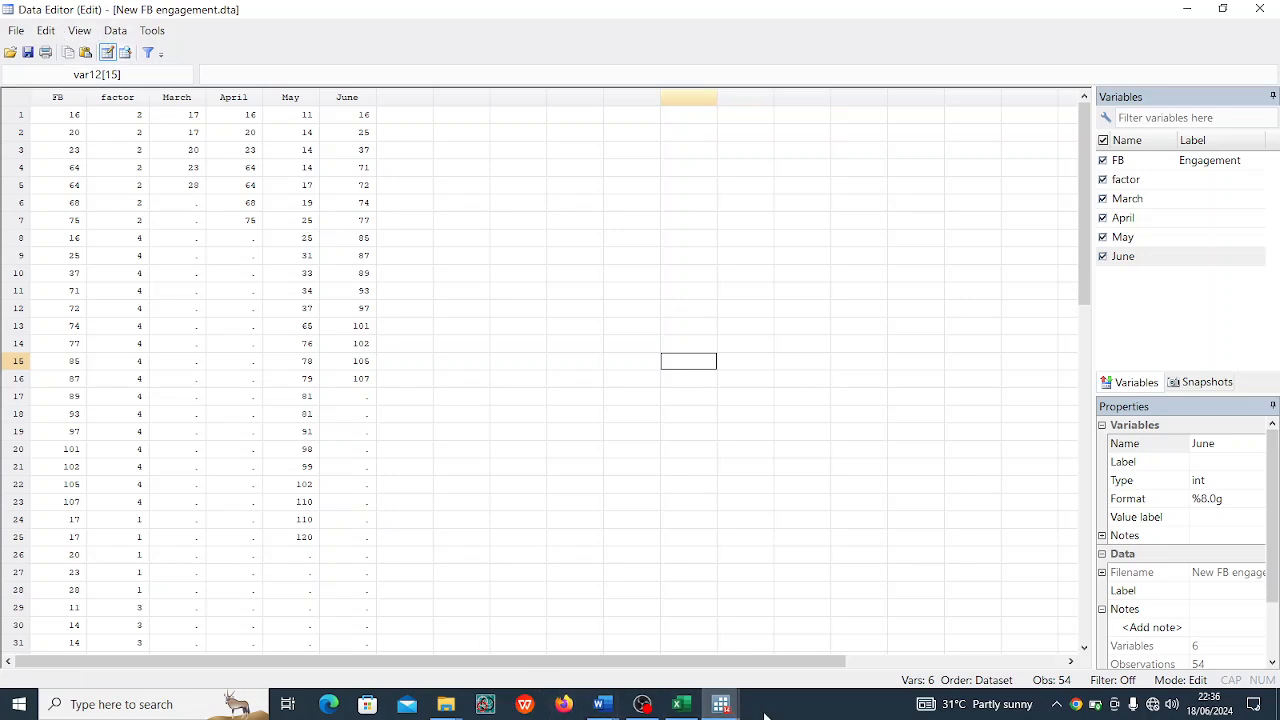
Step: Switch to Stata's main window and set up a one-way ANOVA with FB as response variable and factor as factor variable
{"action": "mouse_move", "coordinate": [722, 708]}
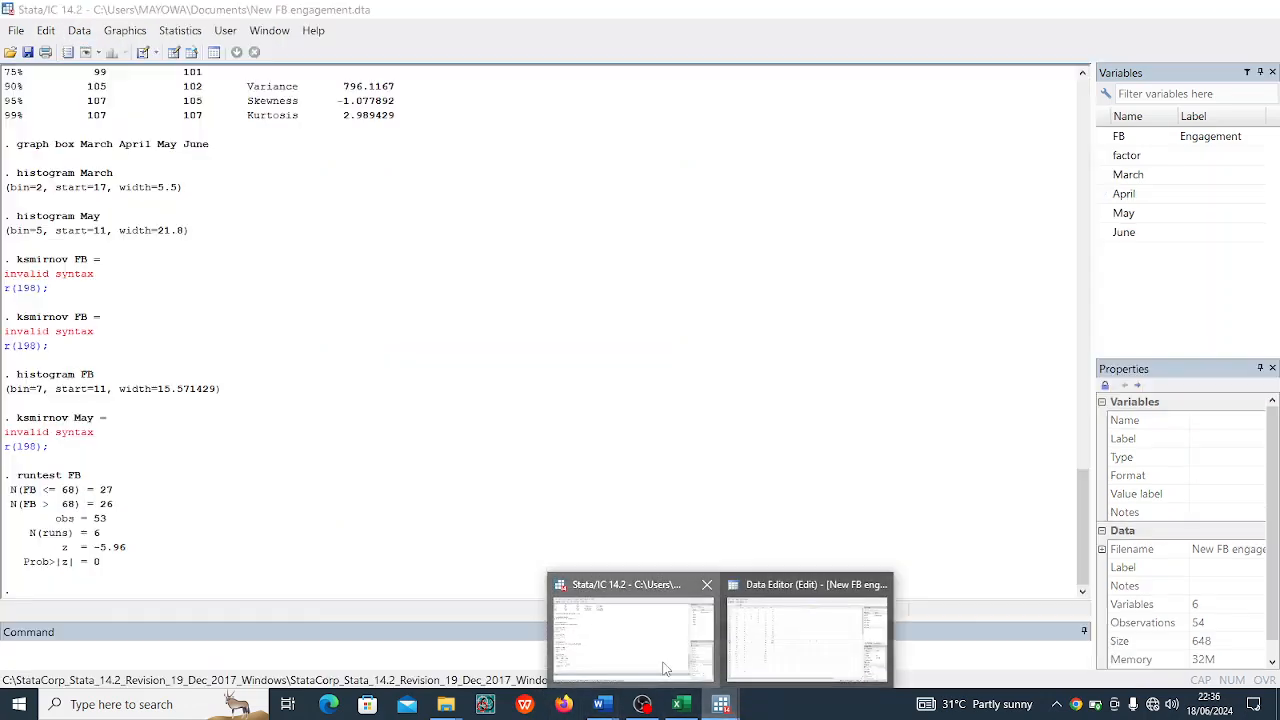
{"action": "left_click", "coordinate": [665, 665]}
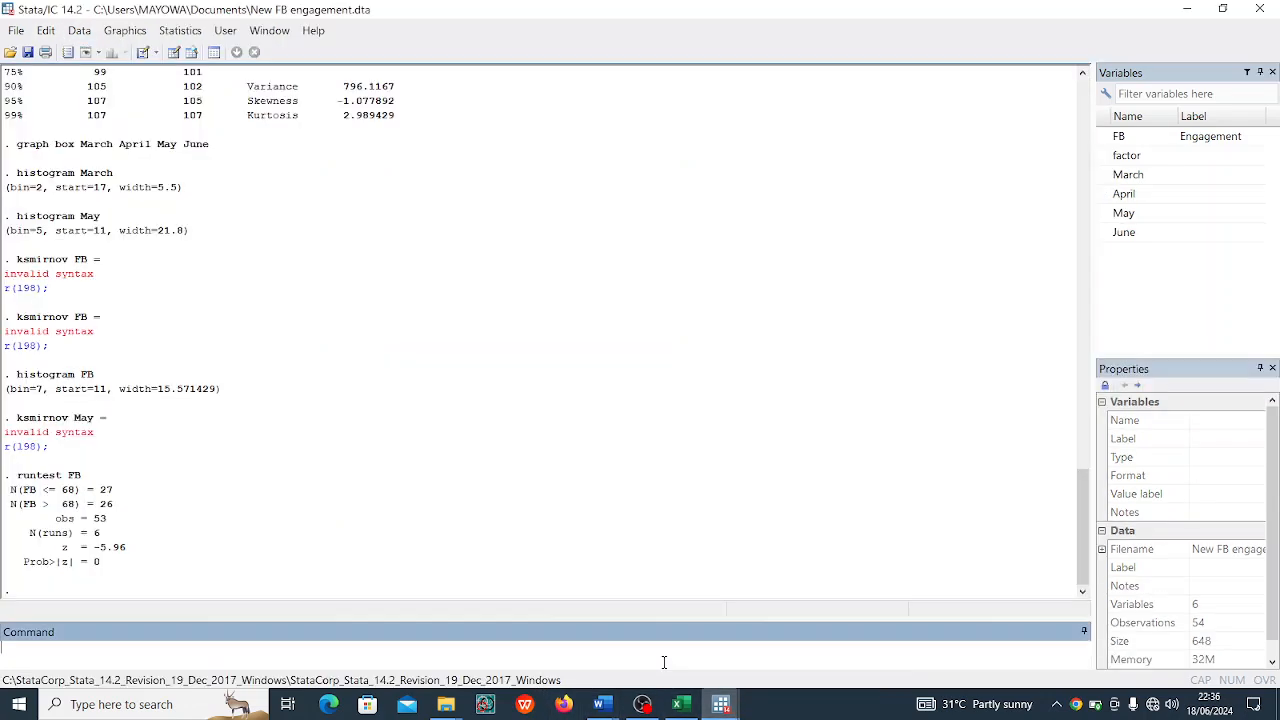
{"action": "left_click", "coordinate": [183, 34]}
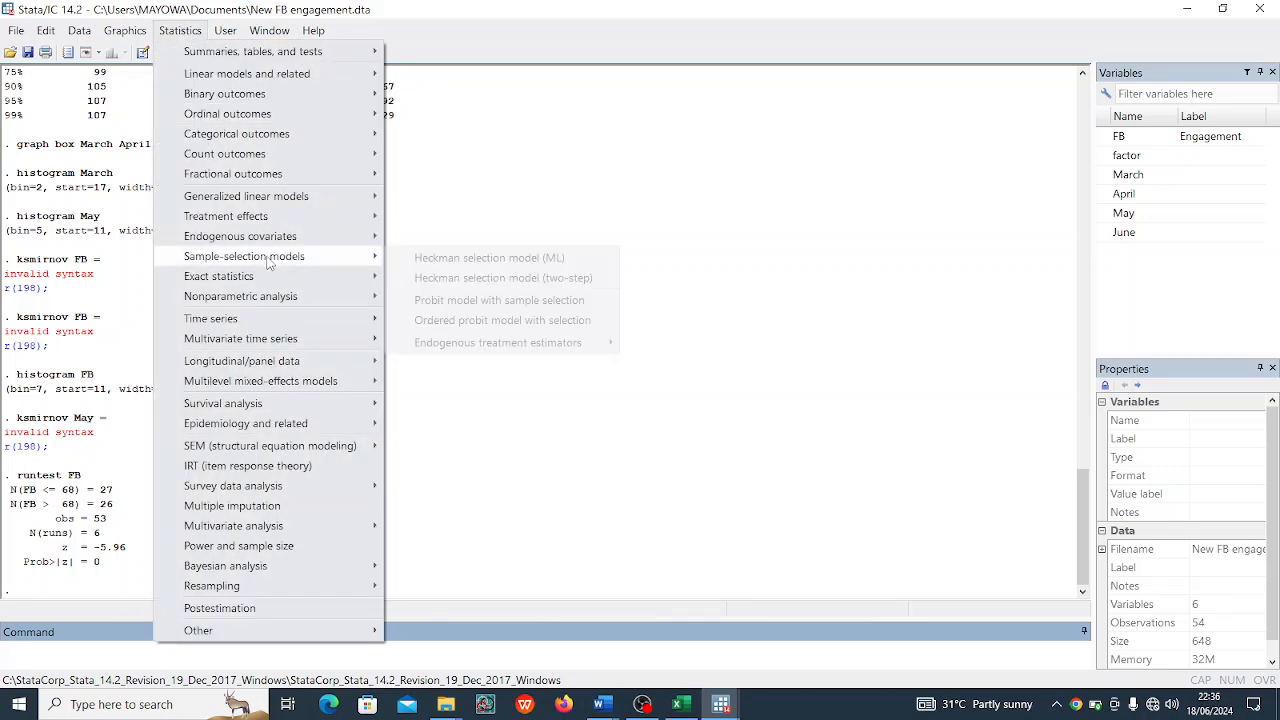
{"action": "mouse_move", "coordinate": [336, 77]}
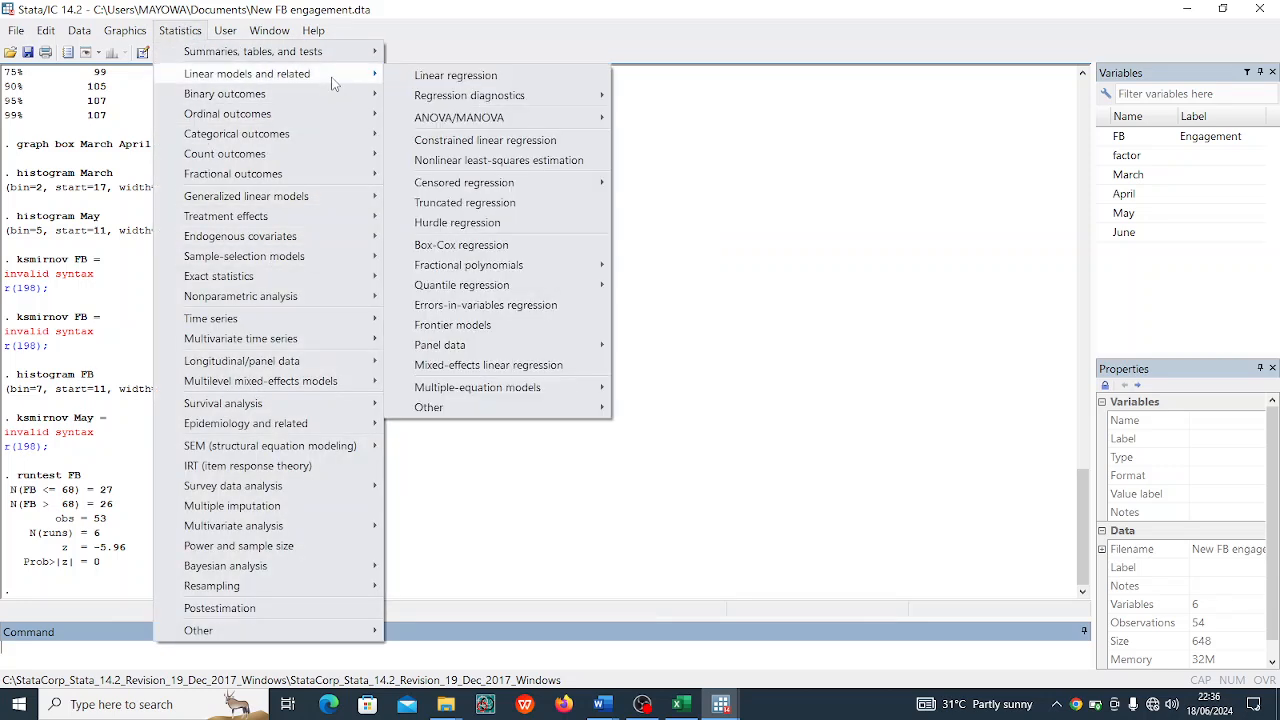
{"action": "mouse_move", "coordinate": [498, 119]}
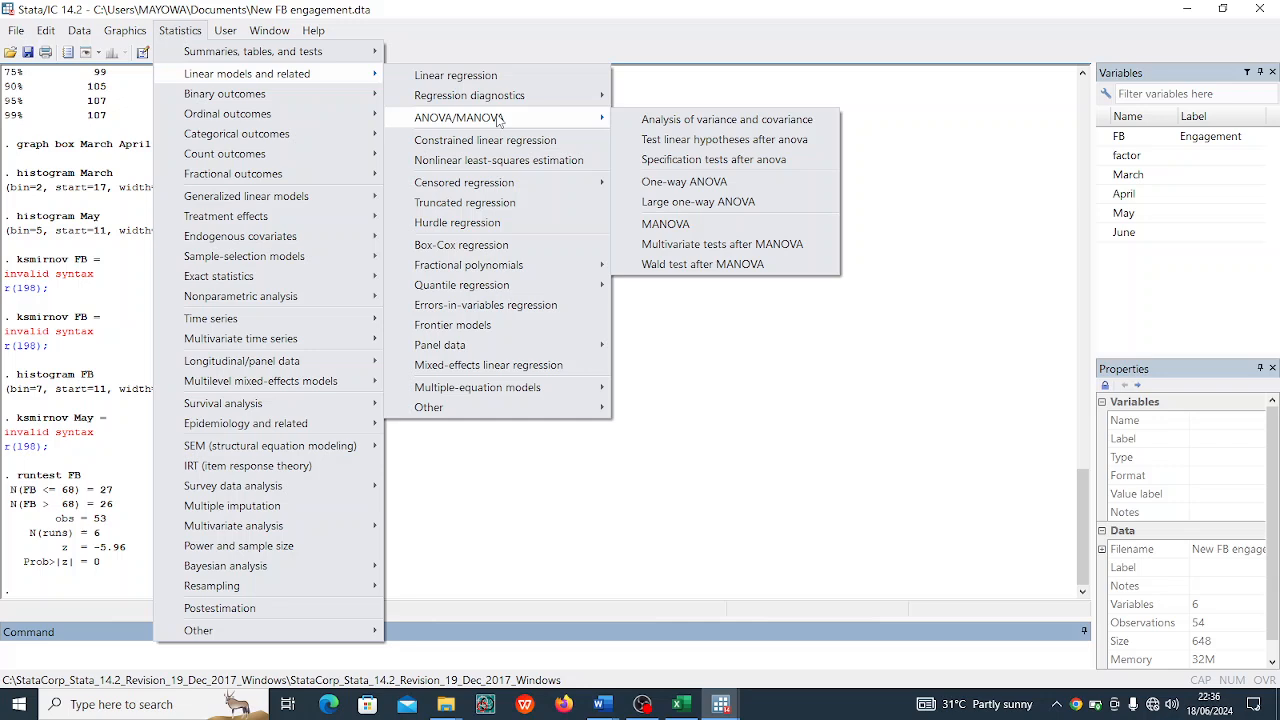
{"action": "left_click", "coordinate": [693, 186]}
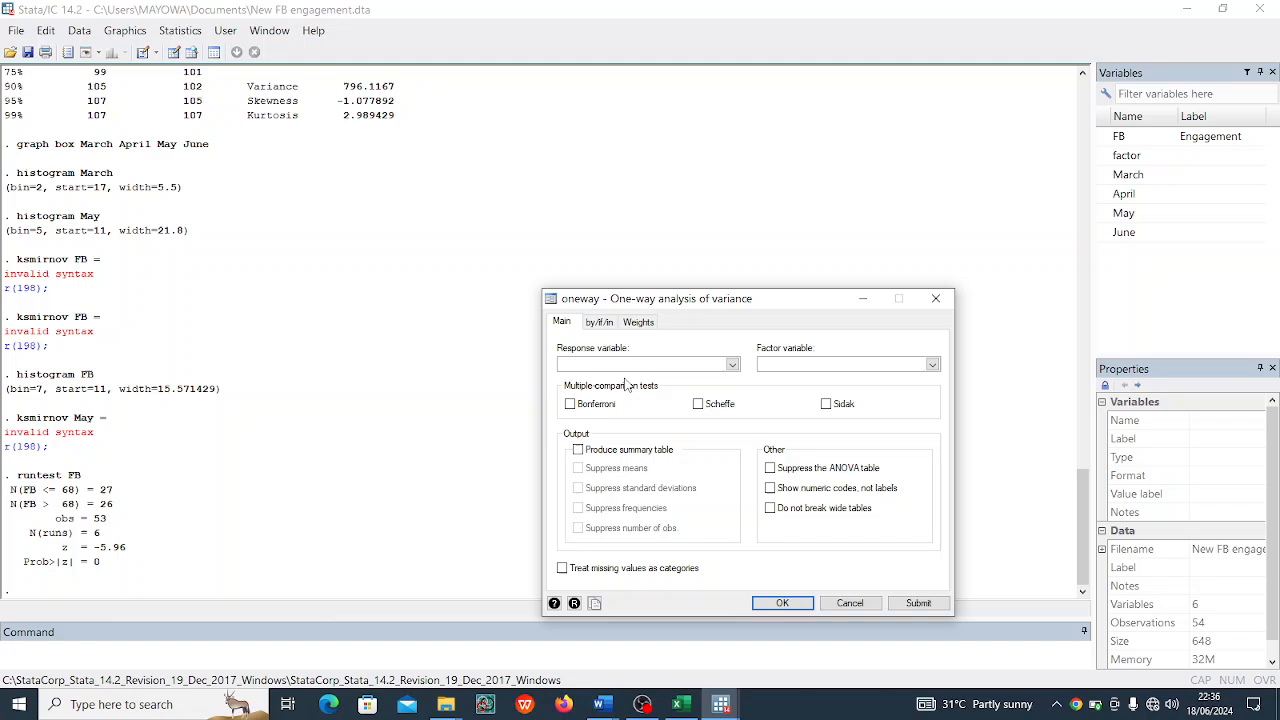
{"action": "left_click", "coordinate": [733, 364]}
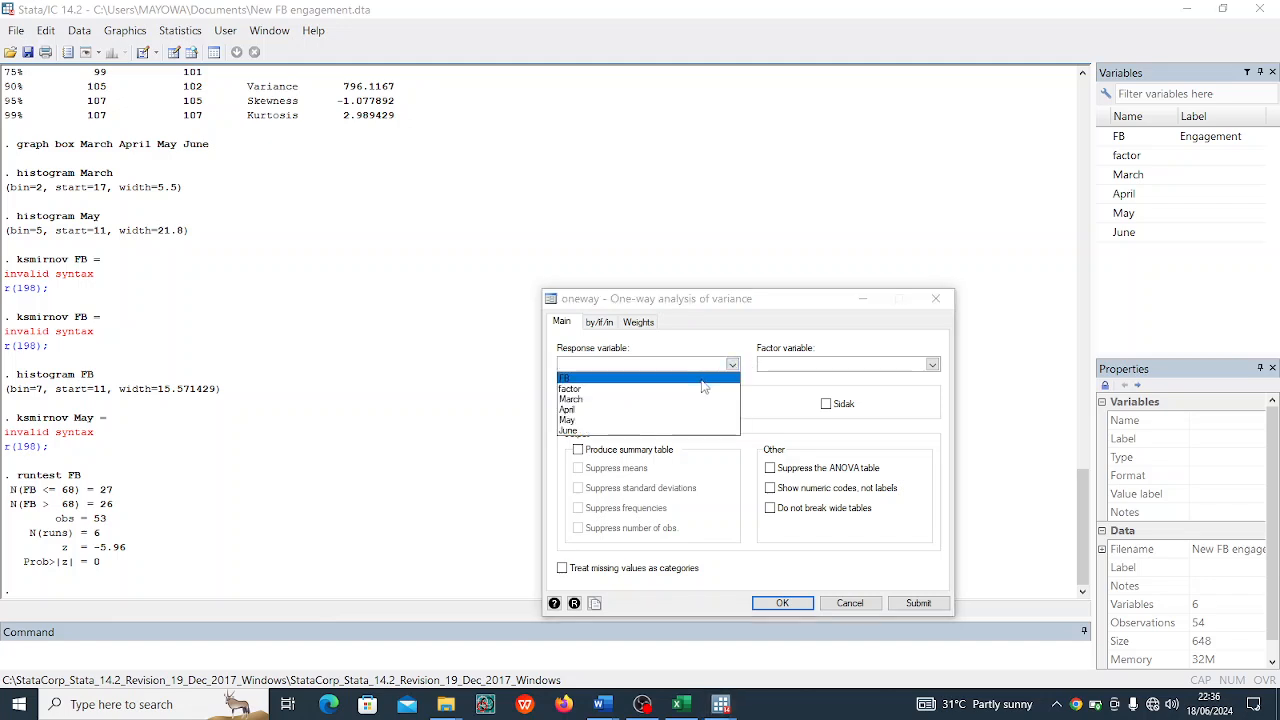
{"action": "left_click", "coordinate": [702, 379]}
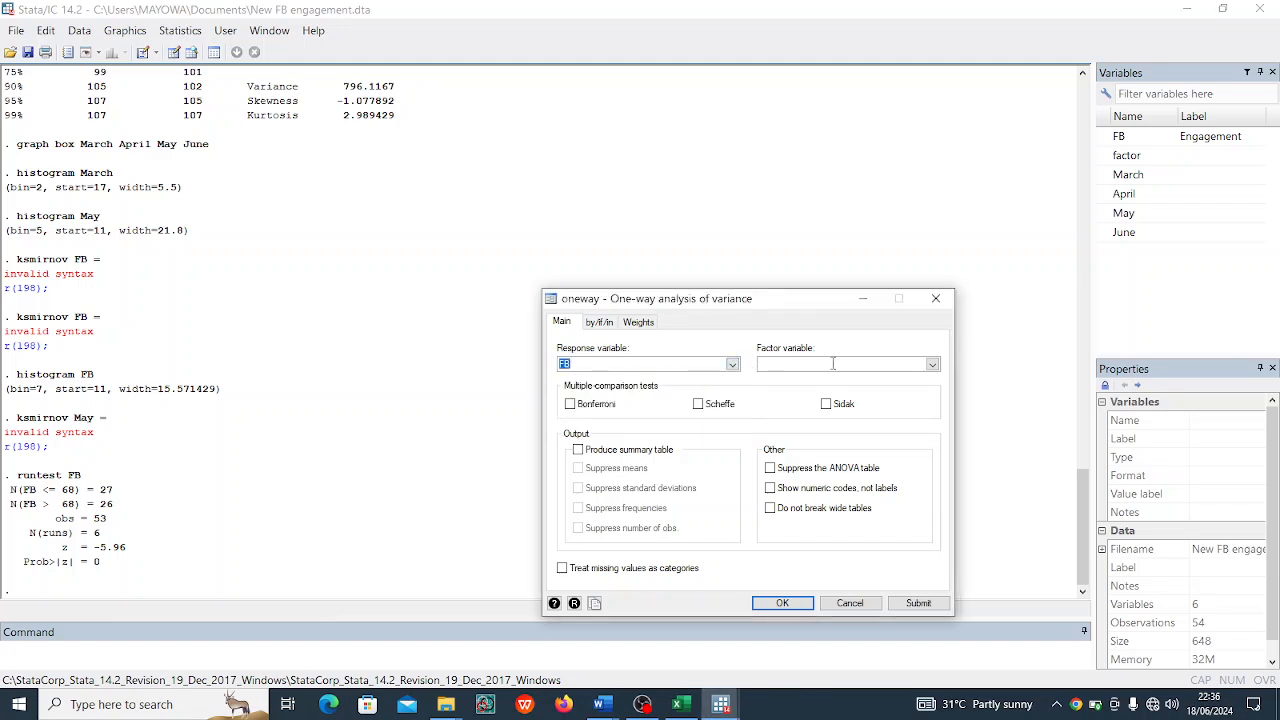
{"action": "left_click", "coordinate": [932, 364]}
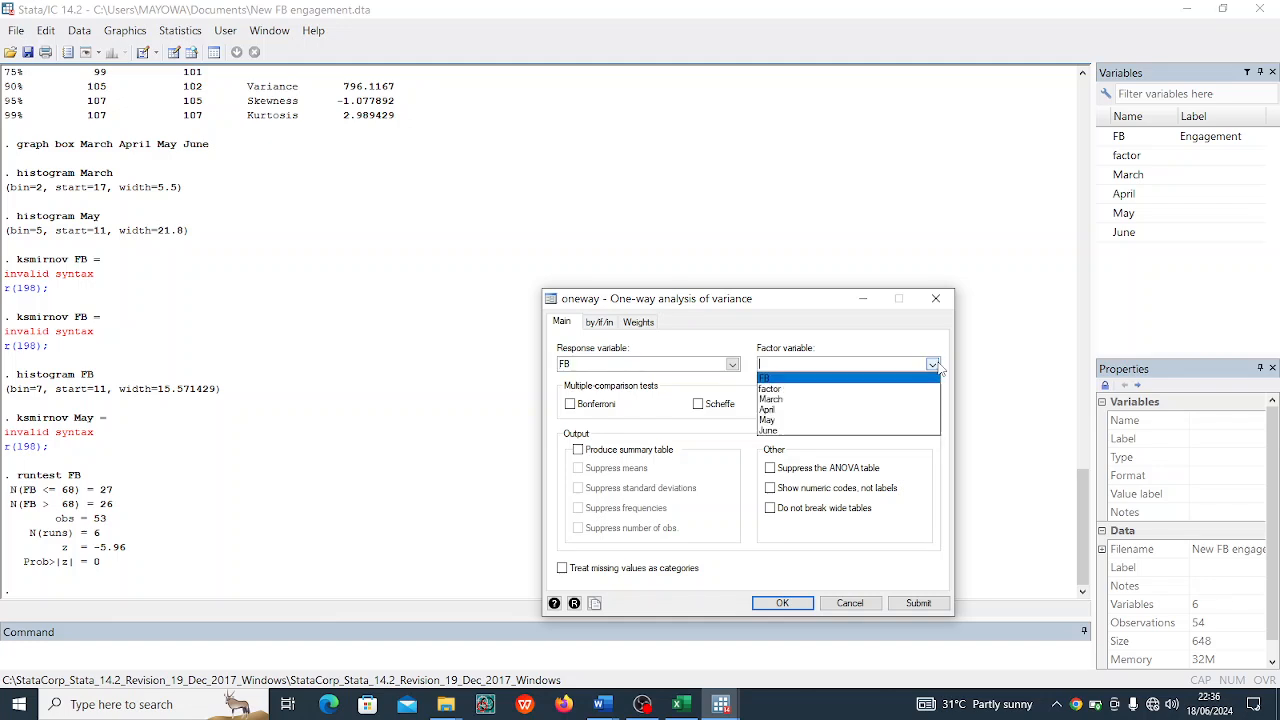
{"action": "left_click", "coordinate": [845, 394]}
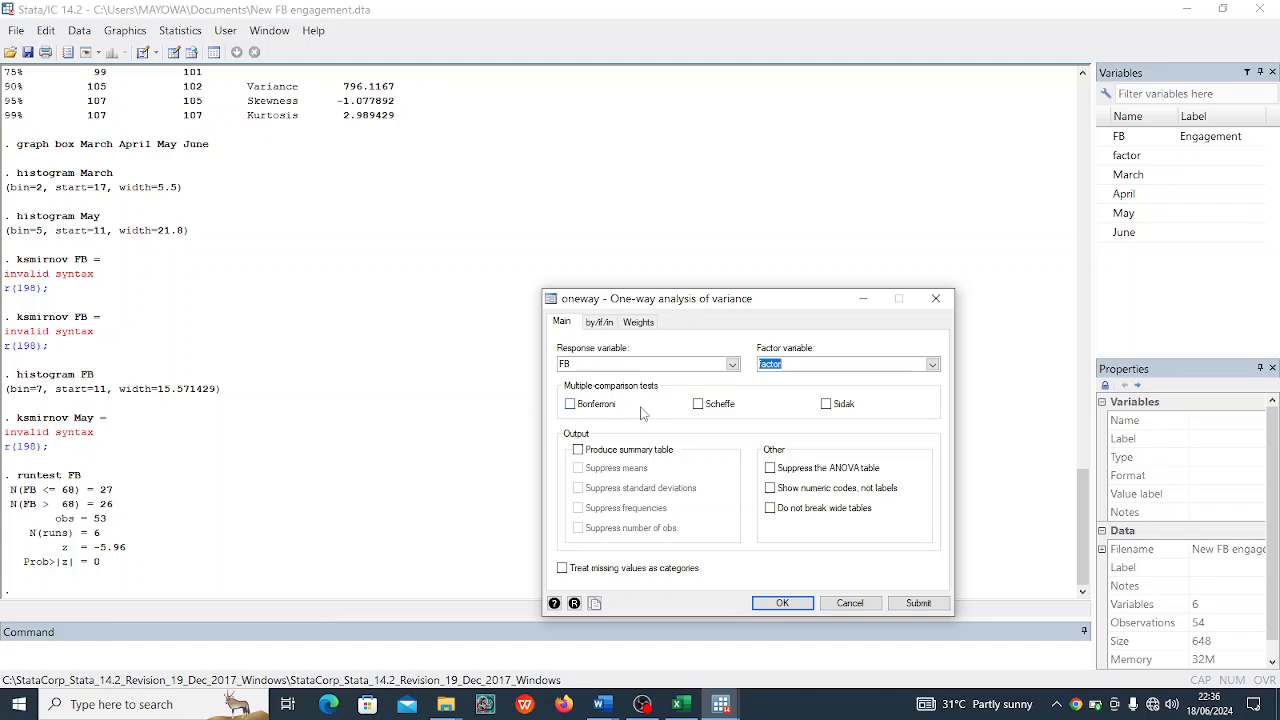
Step: Include the Bonferroni multiple-comparison test in the one-way ANOVA, run it and view the output
{"action": "left_click", "coordinate": [571, 405]}
{"action": "left_click", "coordinate": [783, 603]}
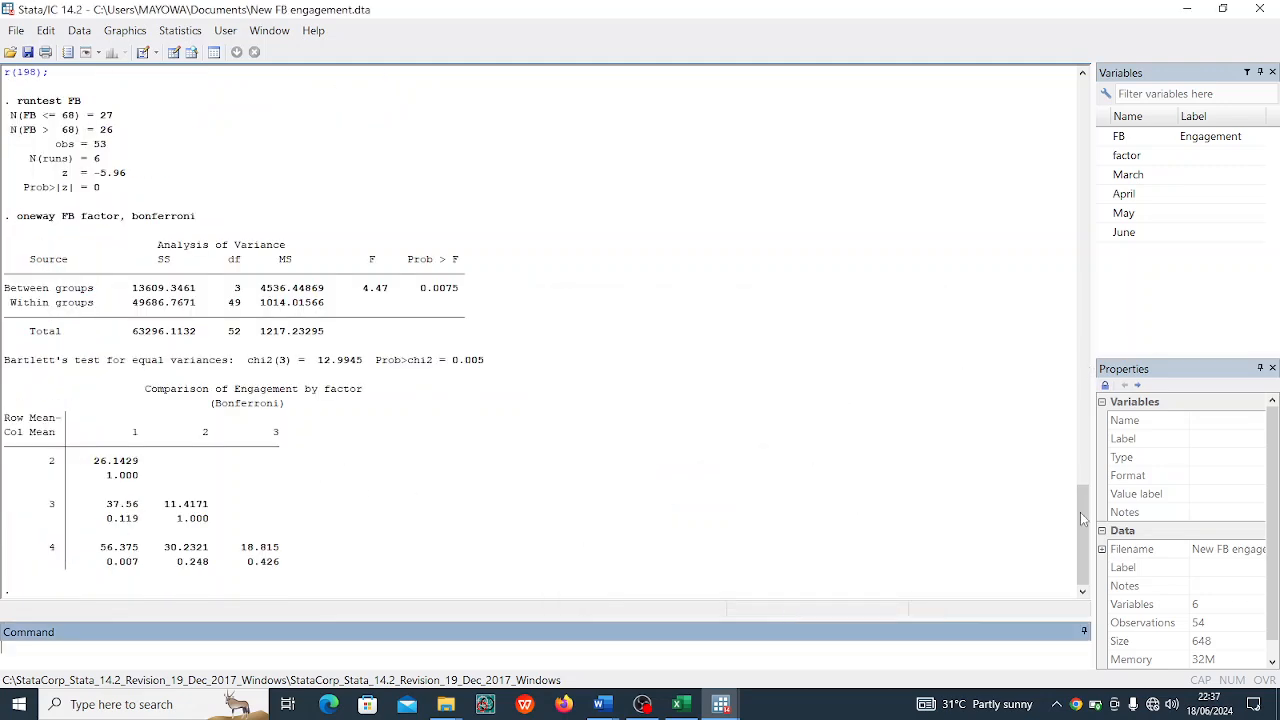
{"action": "scroll", "coordinate": [1080, 513], "scroll_direction": "up", "scroll_amount": 2}
{"action": "scroll", "coordinate": [1080, 513], "scroll_direction": "down", "scroll_amount": 2}
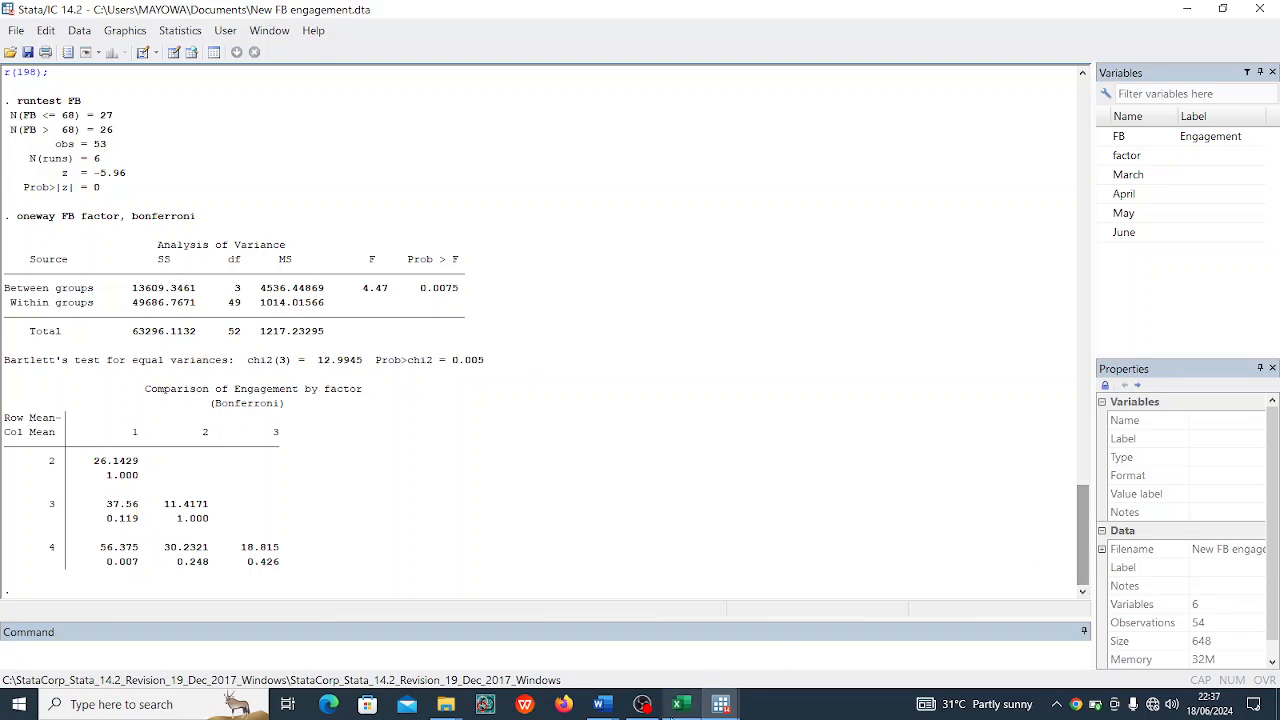
Step: Switch to Document1 in Word and copy the label "Null hypothesis" from "Runs Test" to below "Analysis of Variance (ANOVA)", adding a colon
{"action": "mouse_move", "coordinate": [612, 710]}
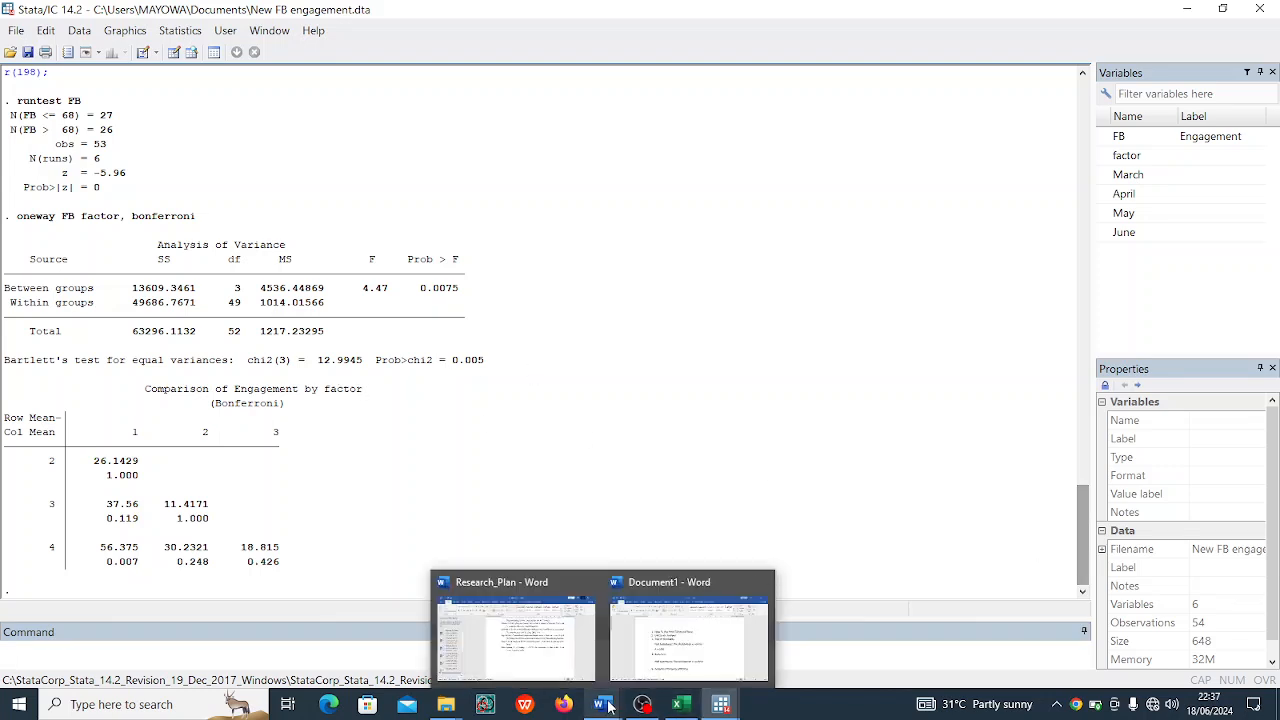
{"action": "left_click", "coordinate": [726, 642]}
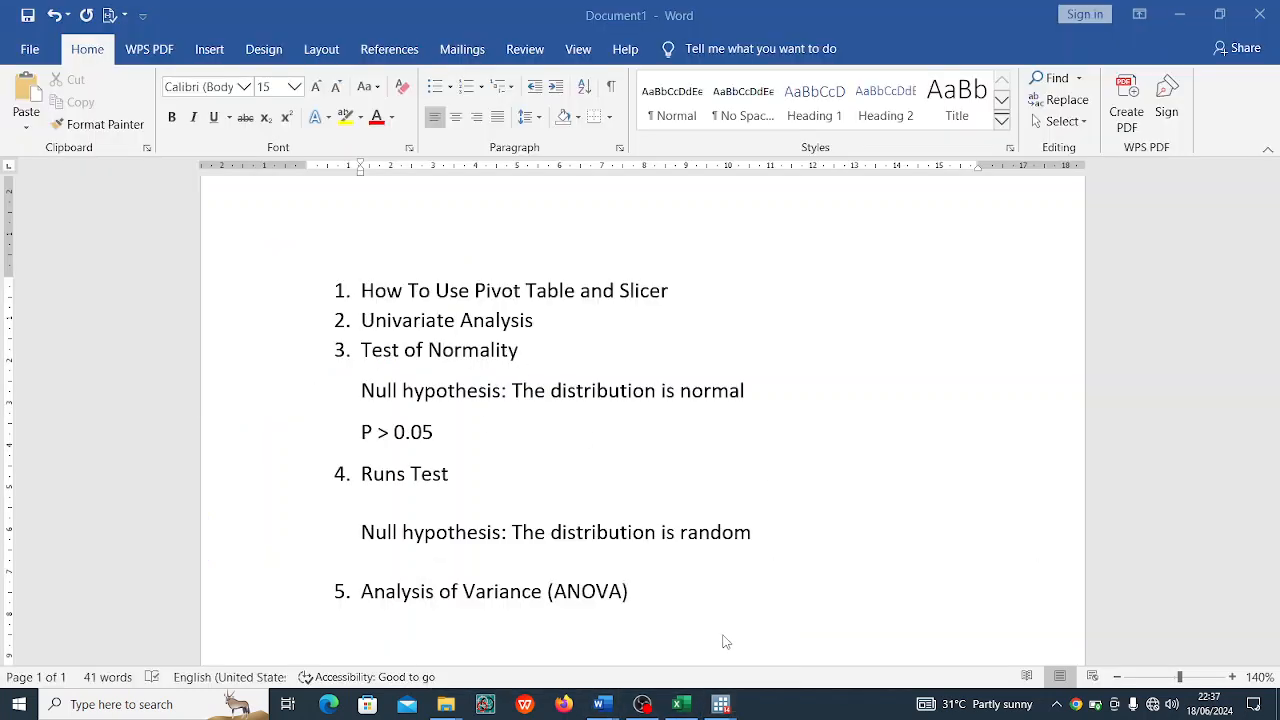
{"action": "left_click", "coordinate": [363, 534]}
{"action": "left_click_drag", "start_coordinate": [380, 534], "coordinate": [487, 540]}
{"action": "key", "text": "ctrl+c"}
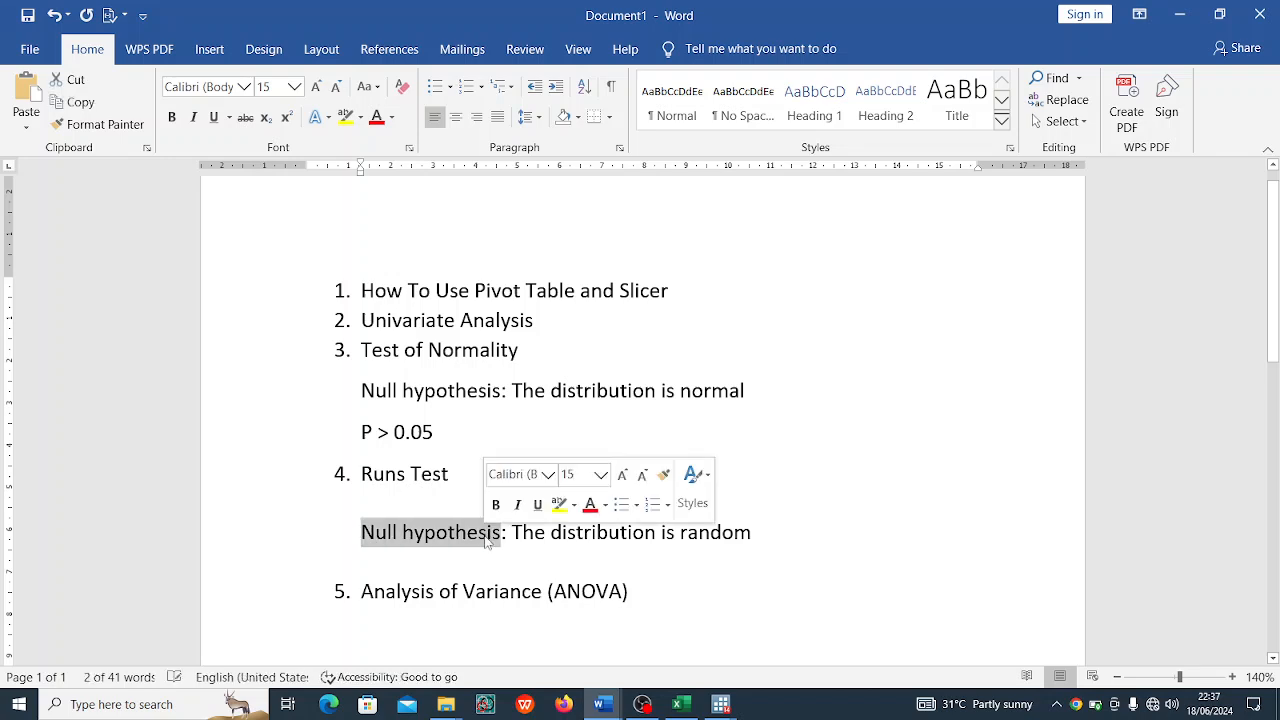
{"action": "left_click", "coordinate": [453, 633]}
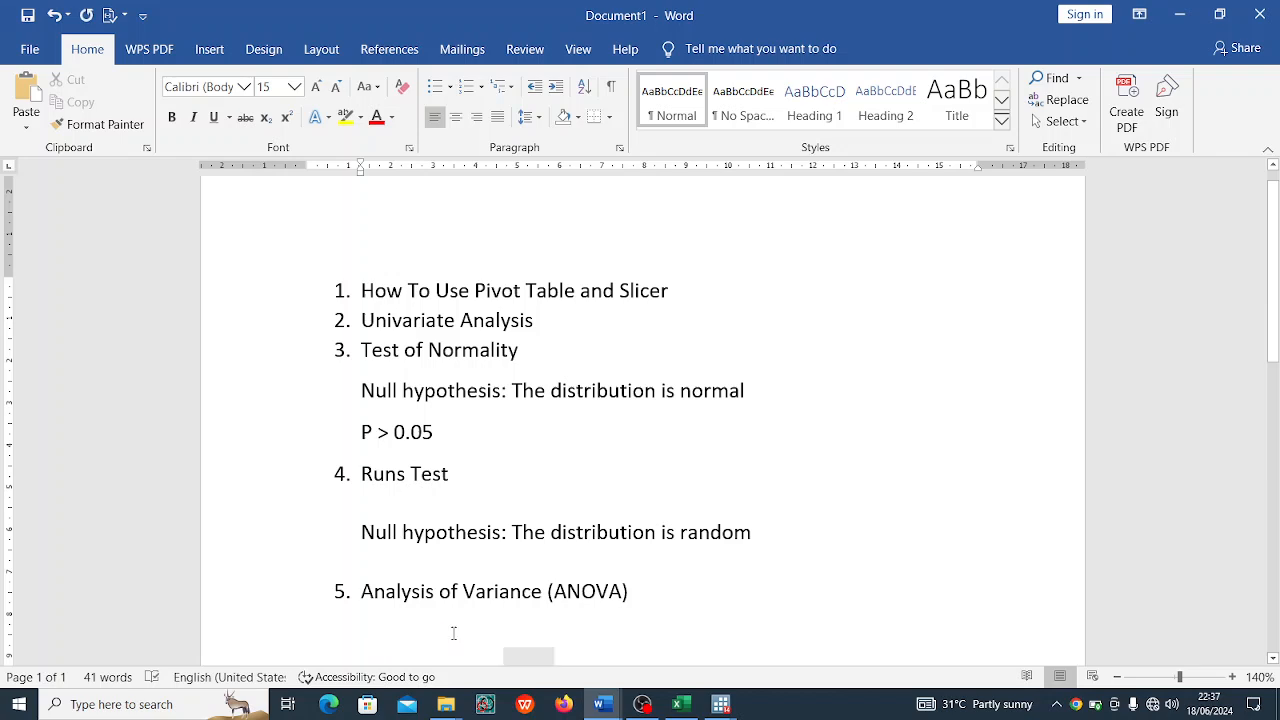
{"action": "key", "text": "ctrl+v"}
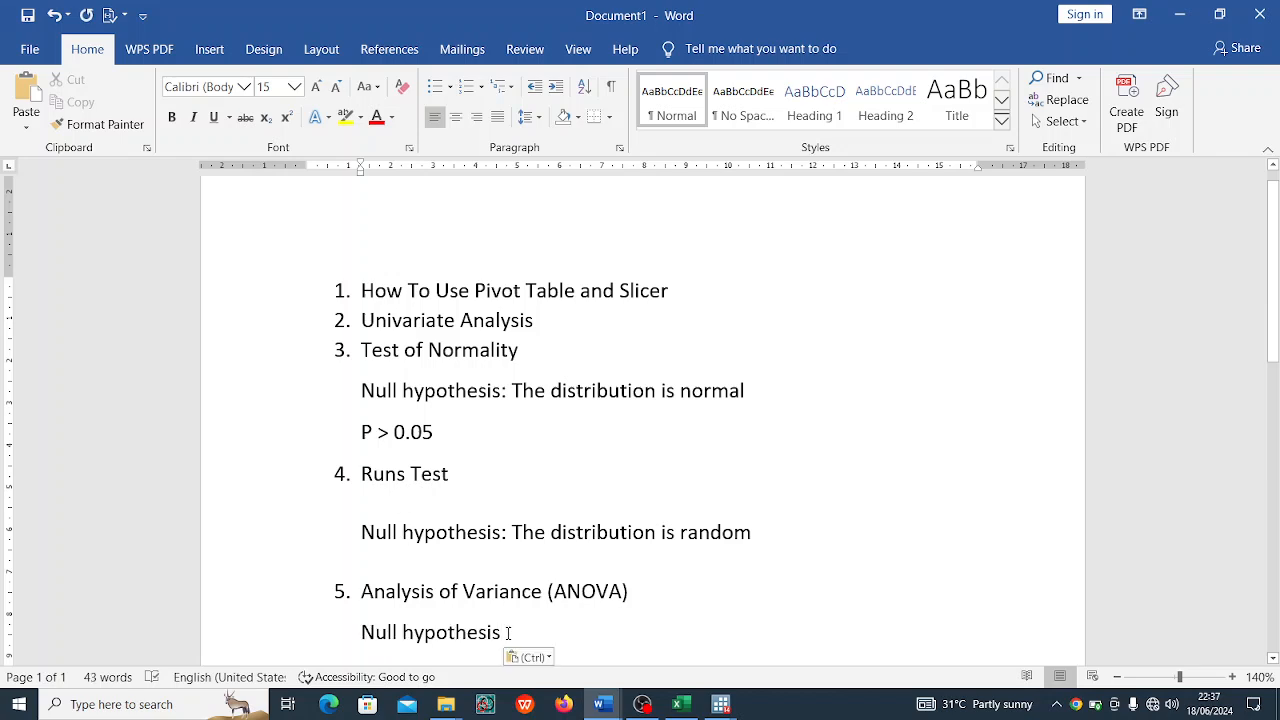
{"action": "type", "text": ": "}
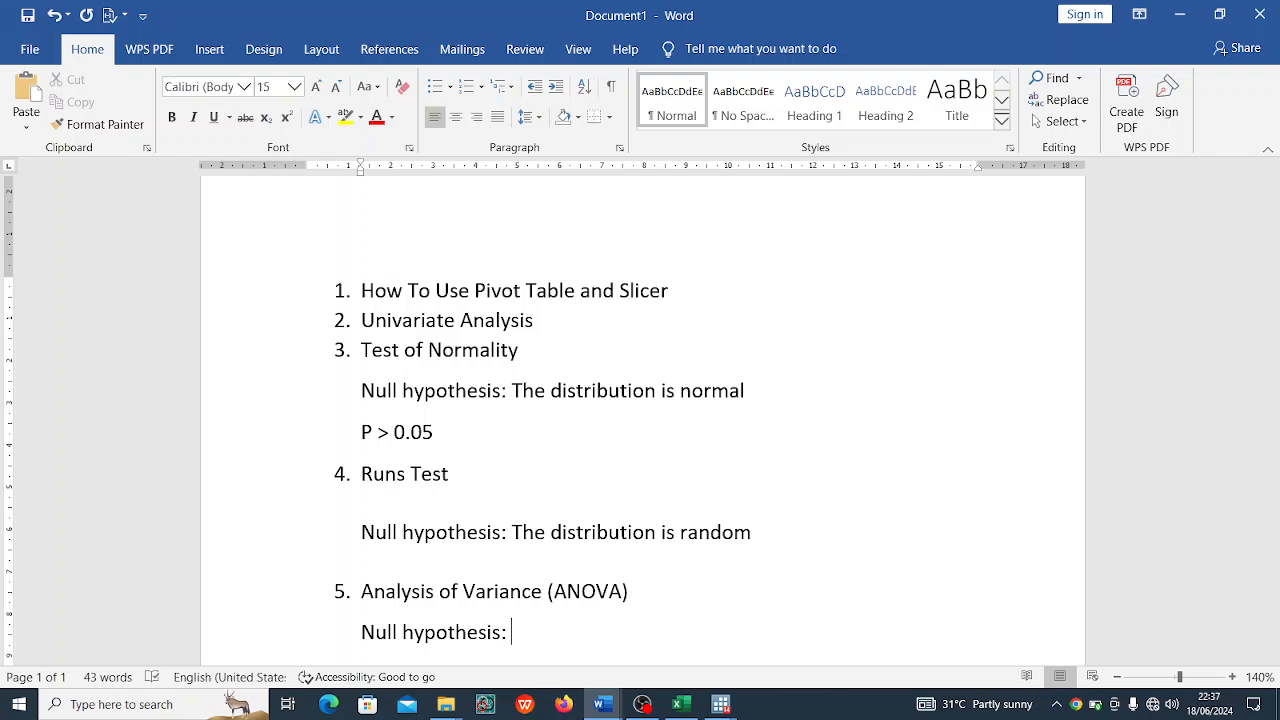
Step: Complete the ANOVA null hypothesis with "There is no significant mean difference between the groups"
{"action": "type", "text": "The"}
{"action": "key", "text": "BackSpace"}
{"action": "key", "text": "BackSpace"}
{"action": "key", "text": "BackSpace"}
{"action": "key", "text": "BackSpace"}
{"action": "type", "text": "There is no s"}
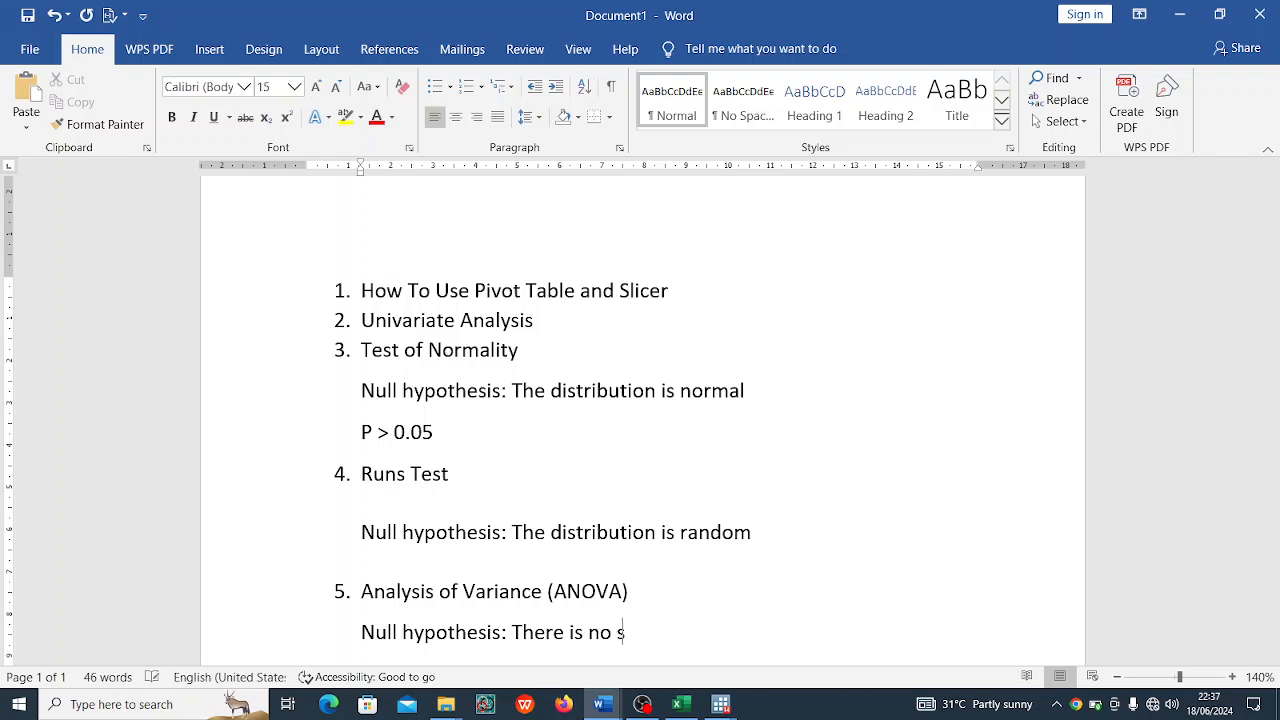
{"action": "type", "text": "ignificant"}
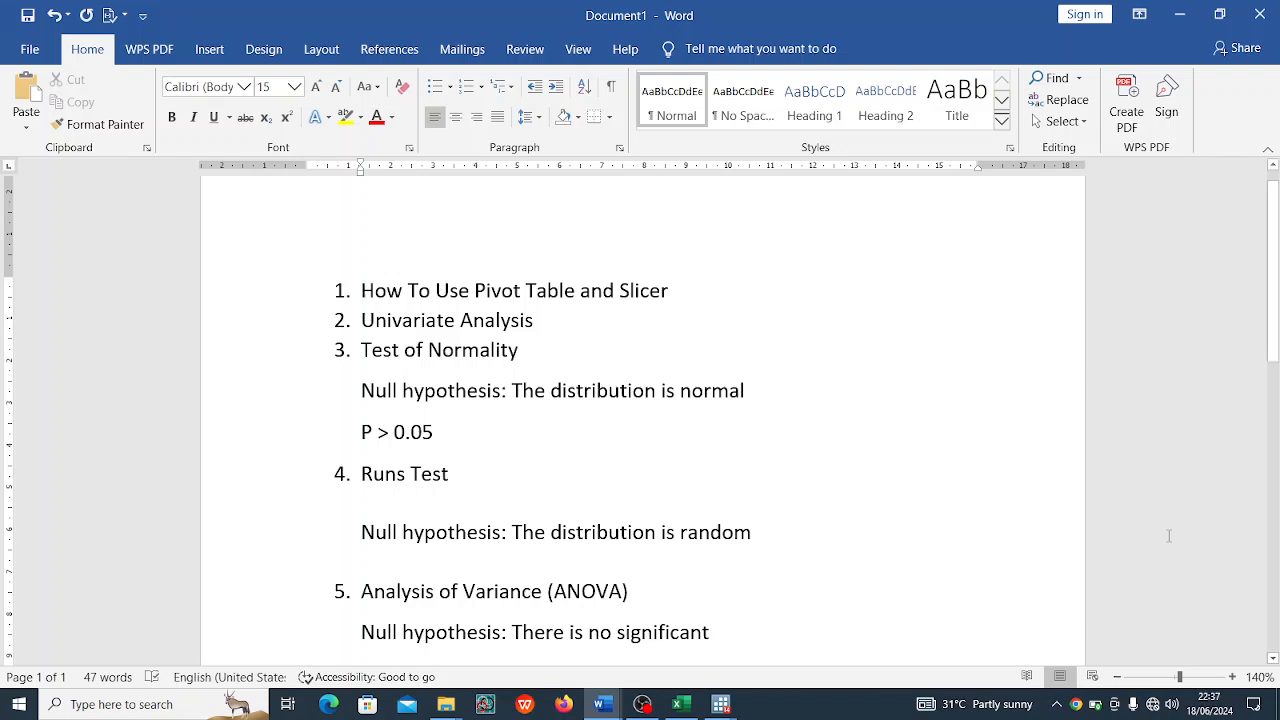
{"action": "scroll", "coordinate": [1170, 536], "scroll_direction": "down", "scroll_amount": 2}
{"action": "scroll", "coordinate": [574, 494], "scroll_direction": "down", "scroll_amount": 3}
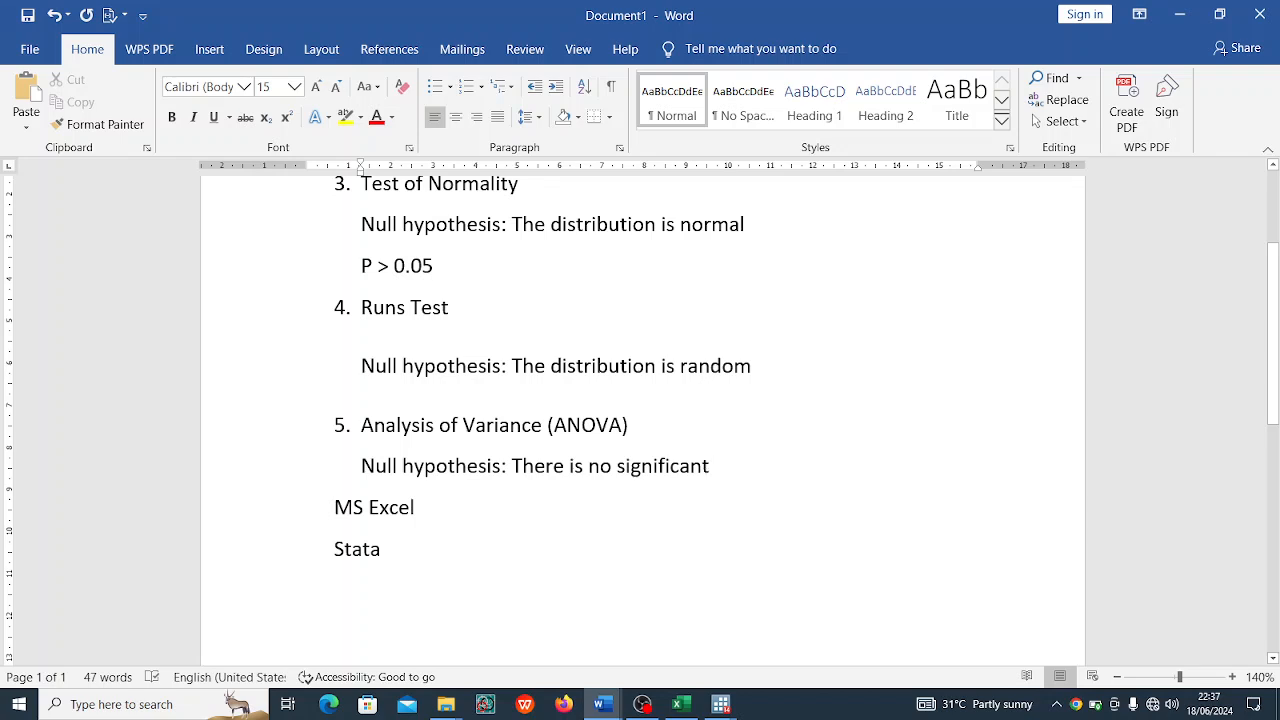
{"action": "type", "text": "mean d"}
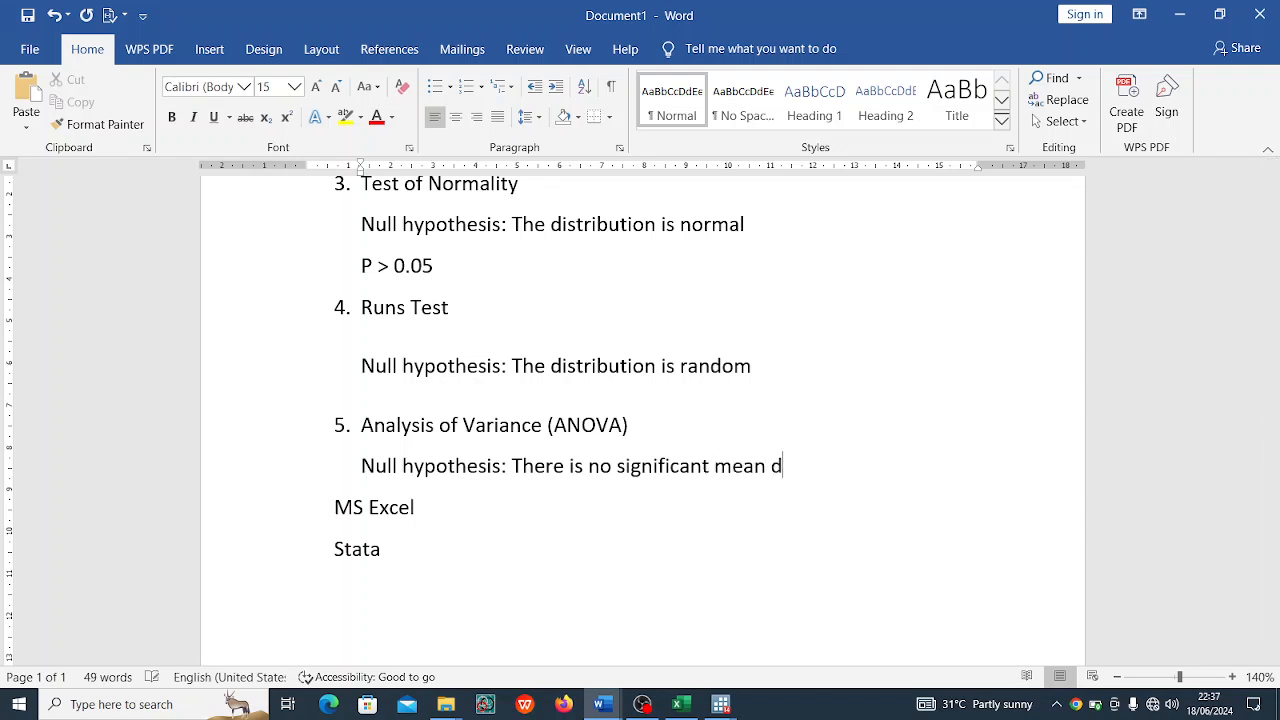
{"action": "type", "text": "ifference betwee"}
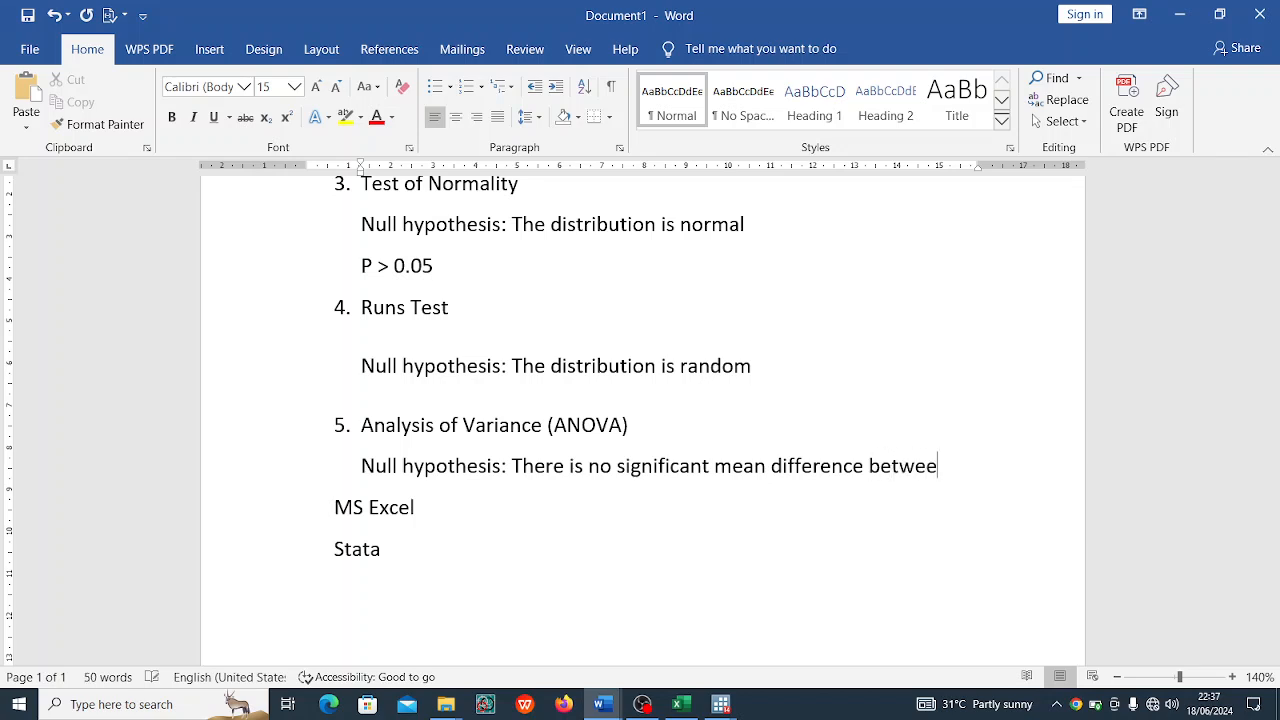
{"action": "type", "text": "n the g"}
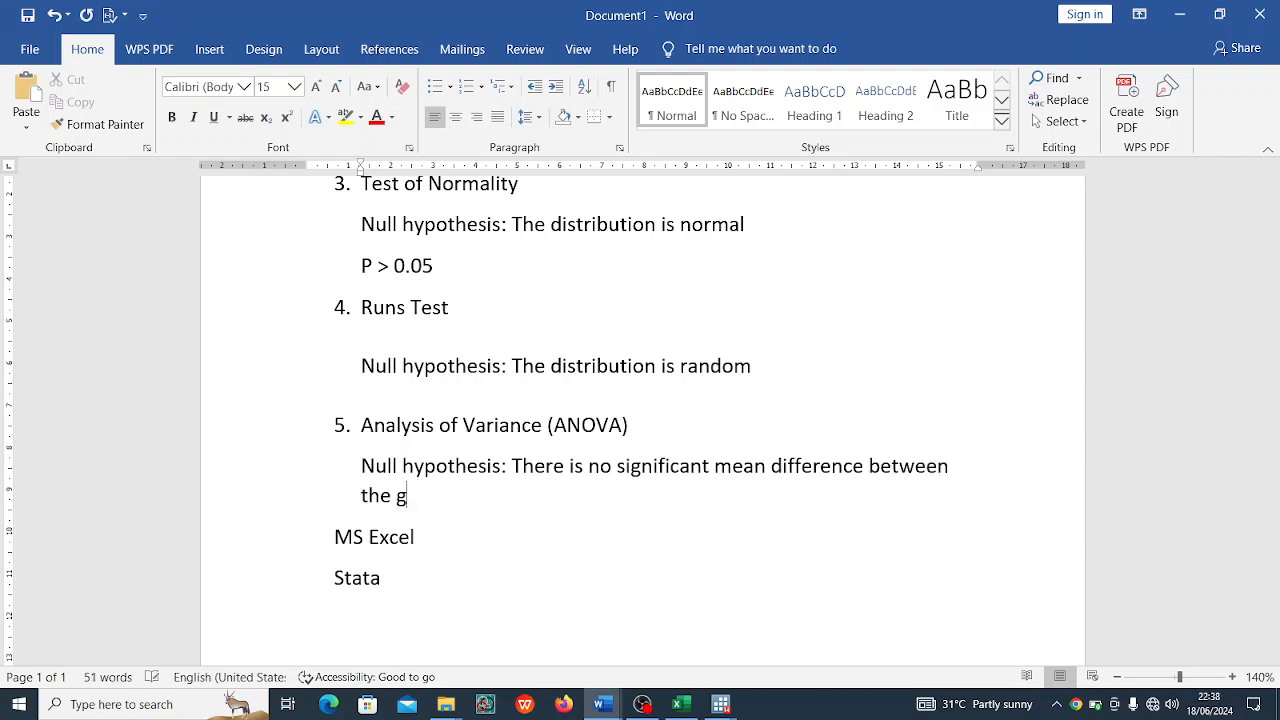
{"action": "type", "text": "roups"}
Step: Copy the criterion "P > 0.05" from "Test of Normality" to a new line below the ANOVA null hypothesis
{"action": "key", "text": "Return"}
{"action": "key", "text": "Return"}
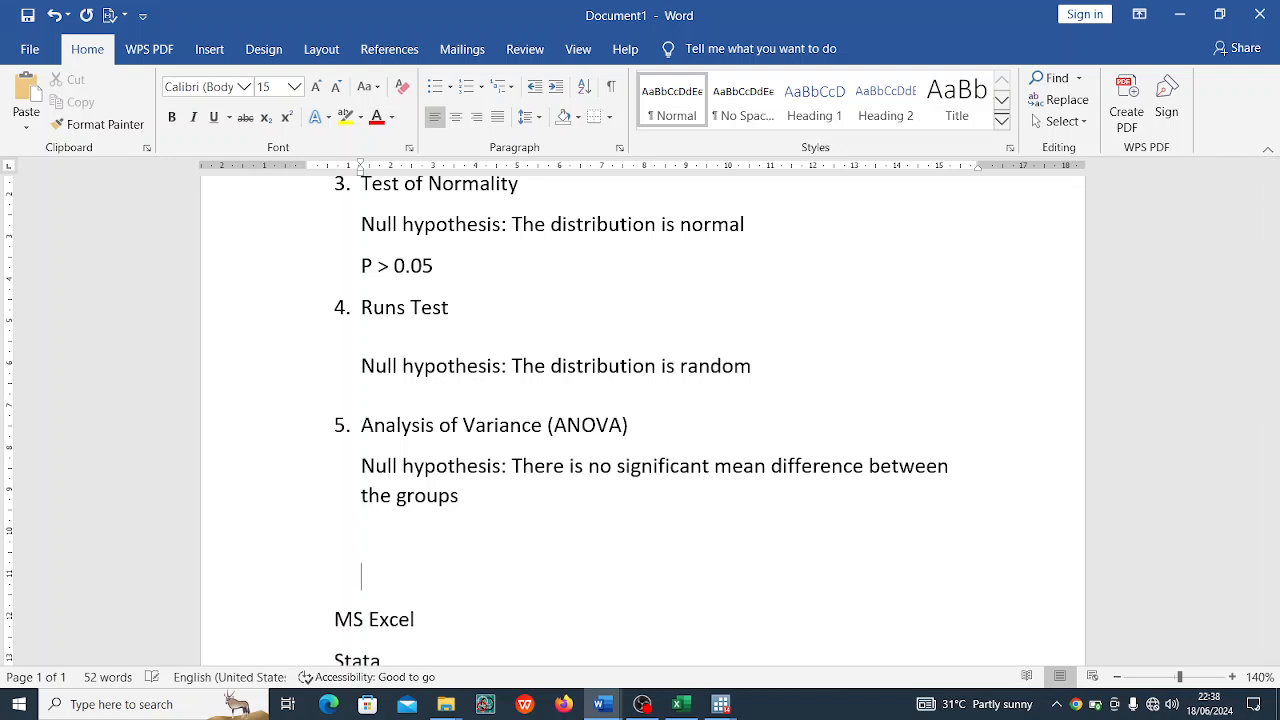
{"action": "left_click", "coordinate": [424, 542]}
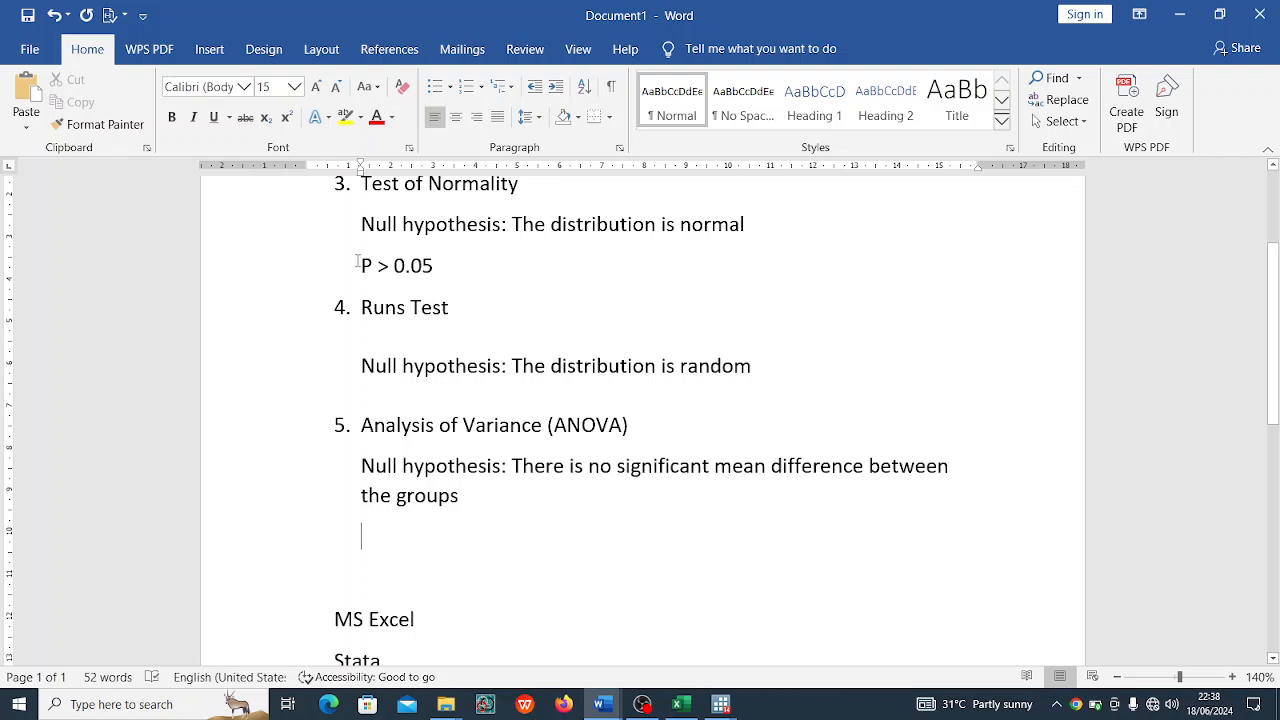
{"action": "left_click_drag", "start_coordinate": [357, 262], "coordinate": [440, 268]}
{"action": "key", "text": "ctrl+c"}
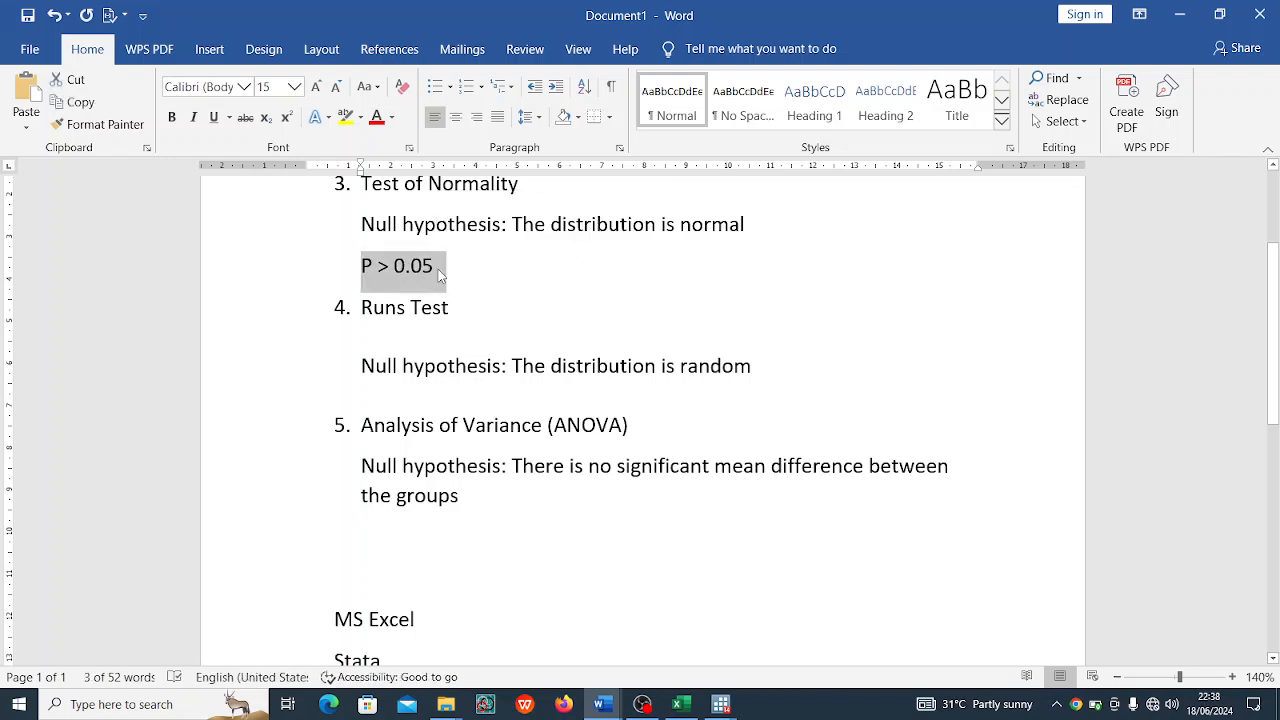
{"action": "left_click", "coordinate": [366, 548]}
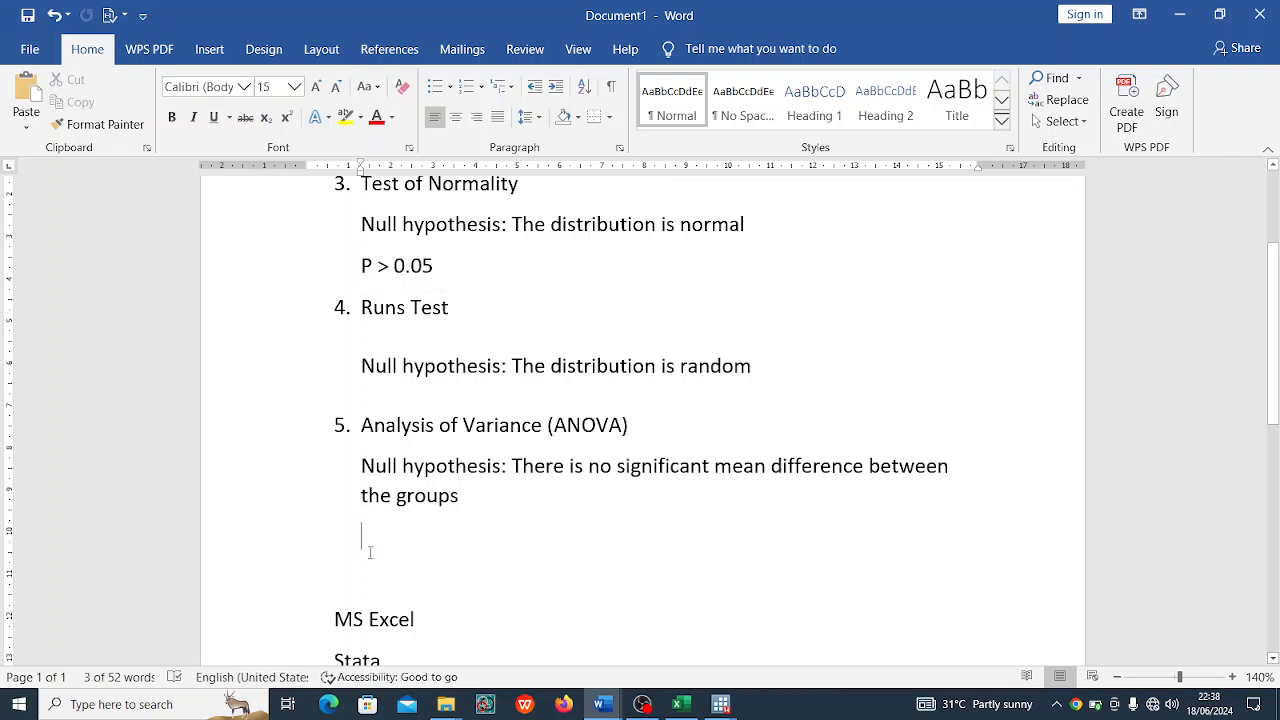
{"action": "key", "text": "ctrl+v"}
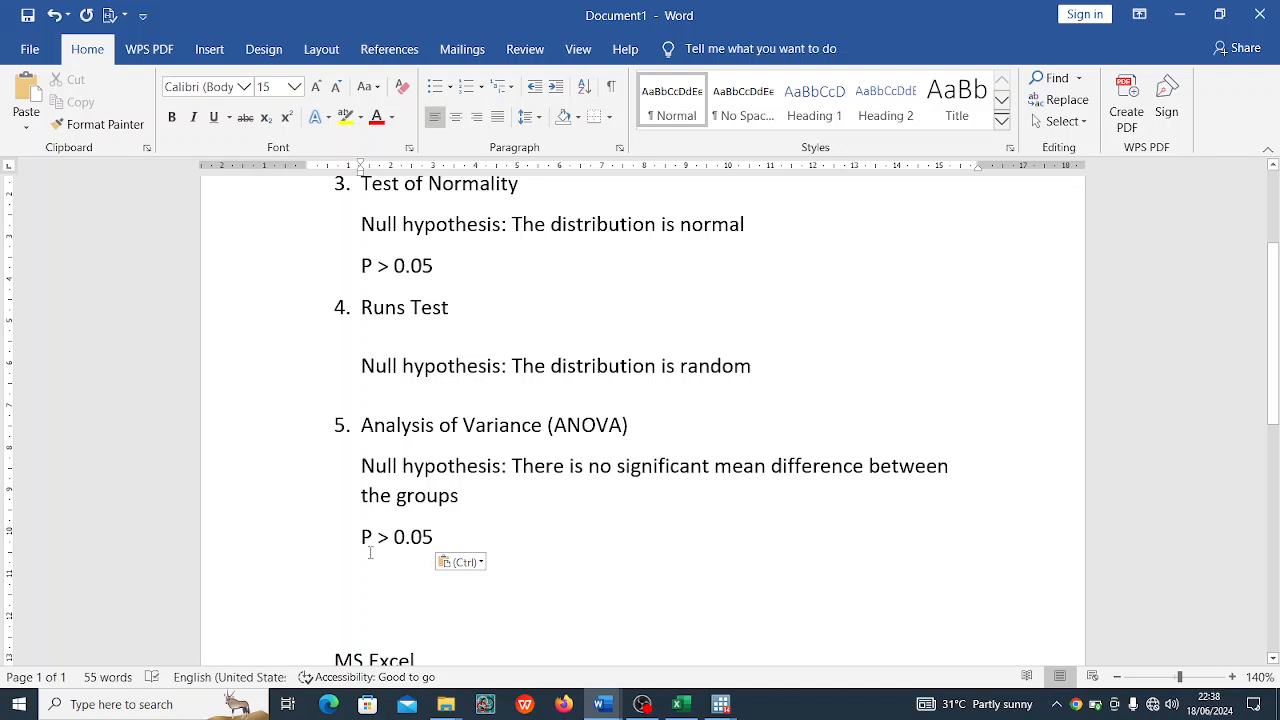
{"action": "key", "text": "BackSpace"}
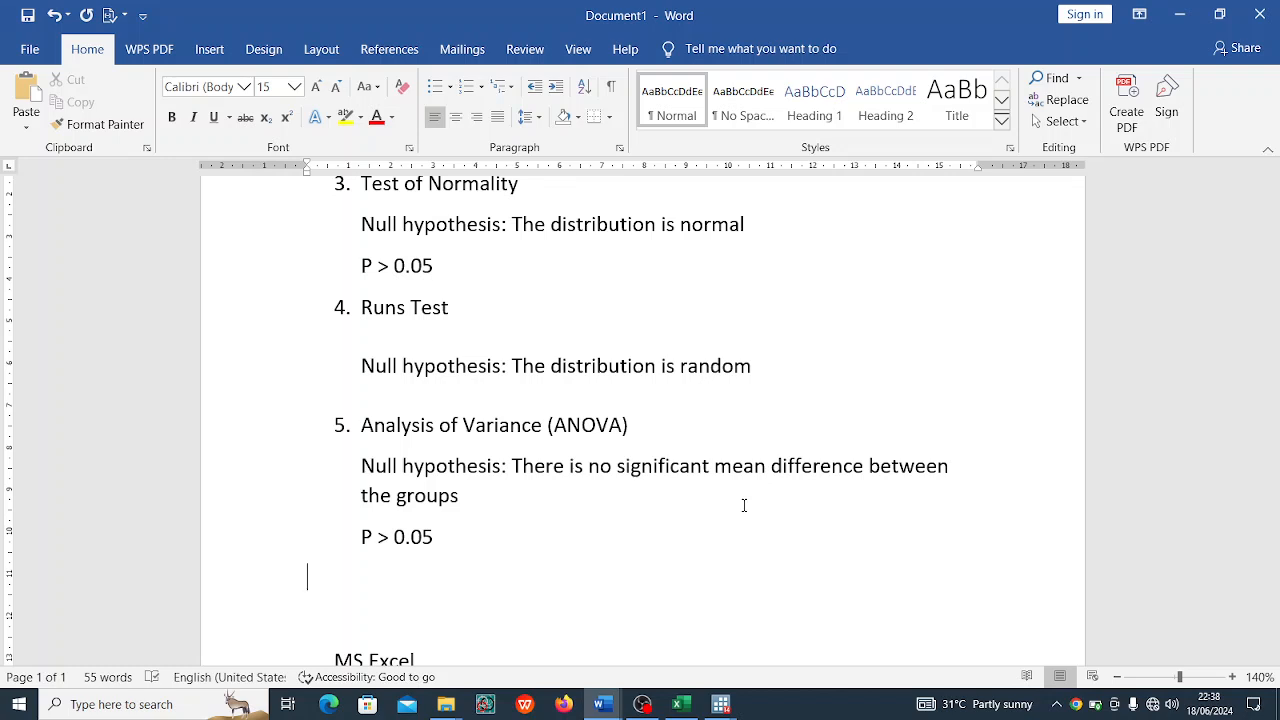
Step: Review the one-way ANOVA and Bonferroni output in Stata against the hypotheses noted in Document1 in Word
{"action": "mouse_move", "coordinate": [690, 712]}
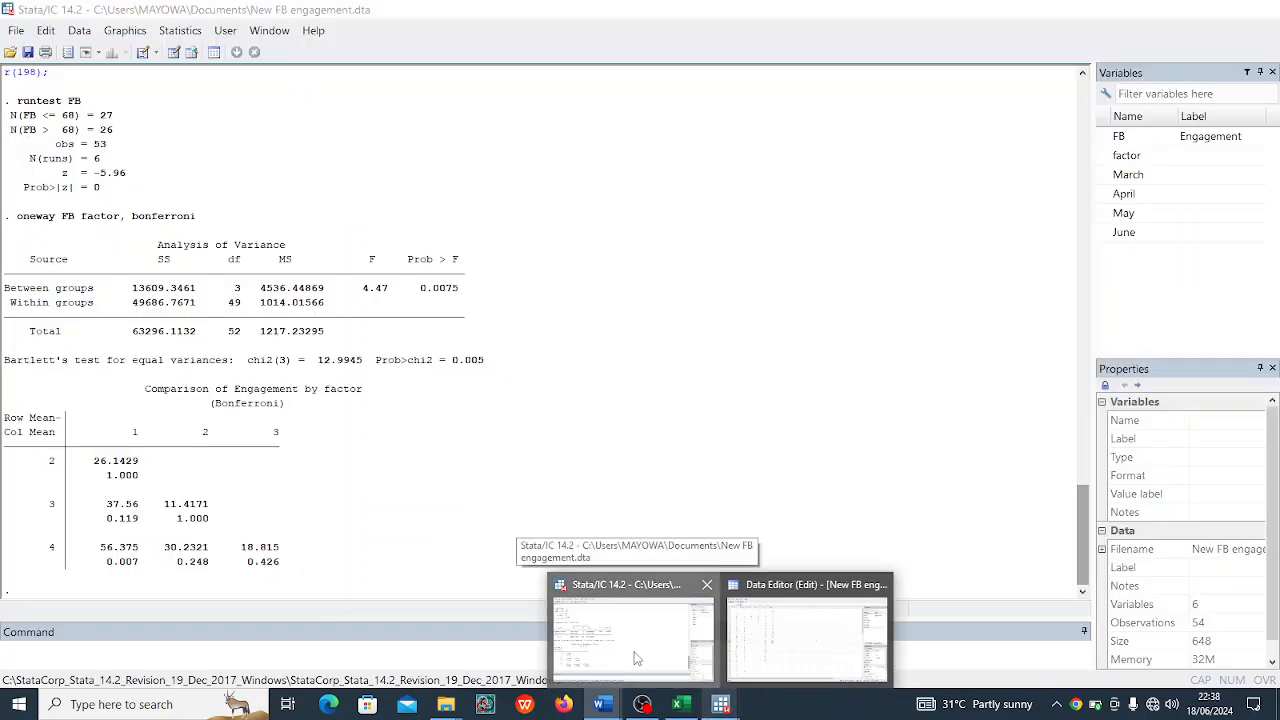
{"action": "left_click", "coordinate": [636, 658]}
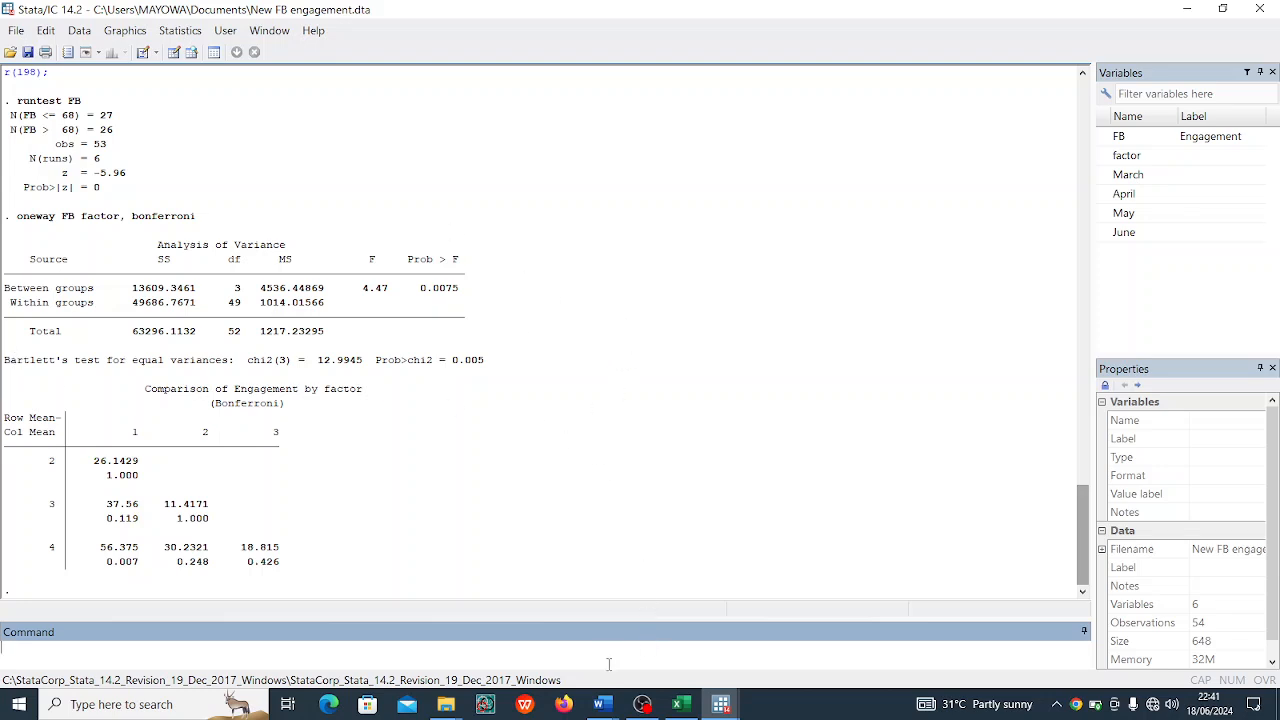
{"action": "mouse_move", "coordinate": [603, 708]}
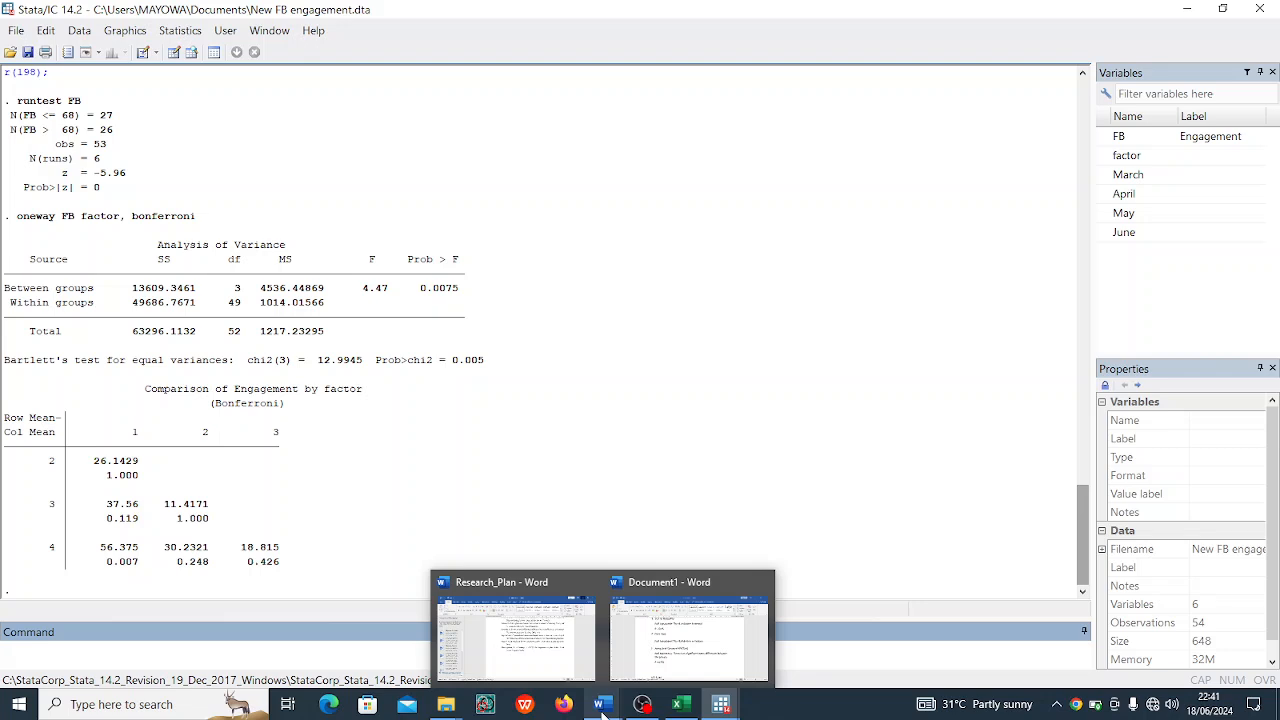
{"action": "left_click", "coordinate": [690, 658]}
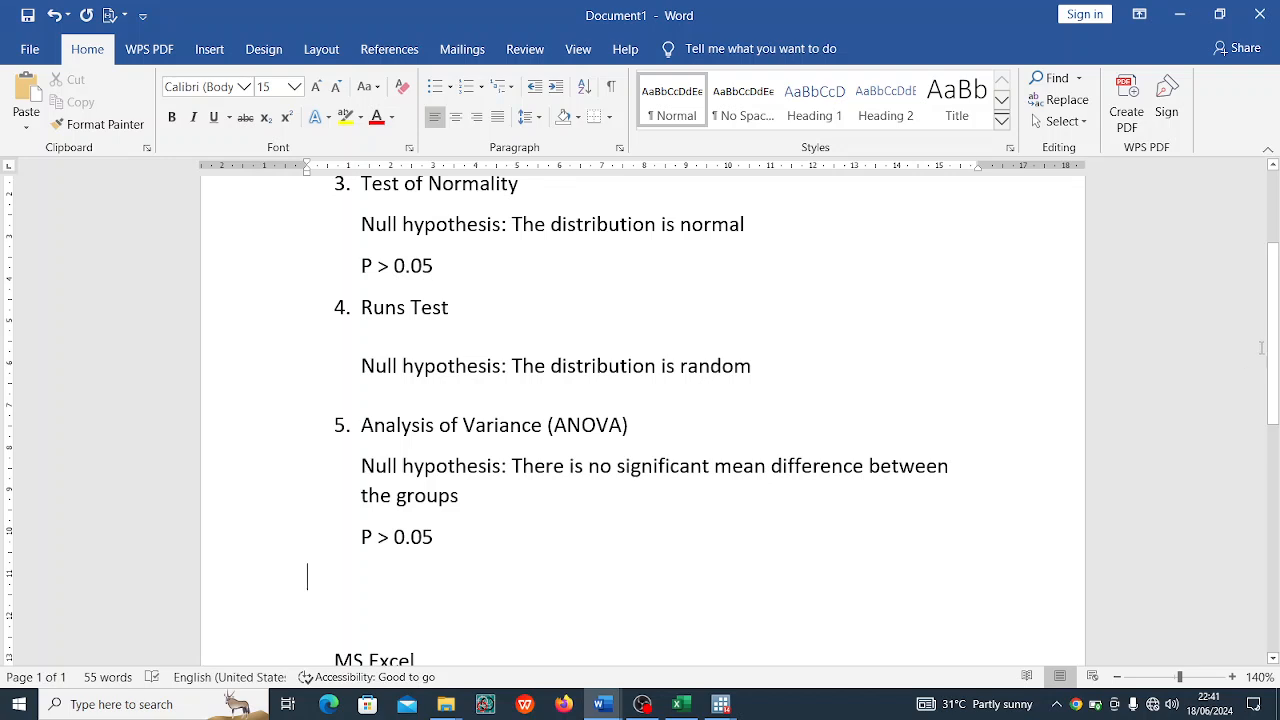
{"action": "left_click_drag", "start_coordinate": [1272, 347], "coordinate": [1278, 308]}
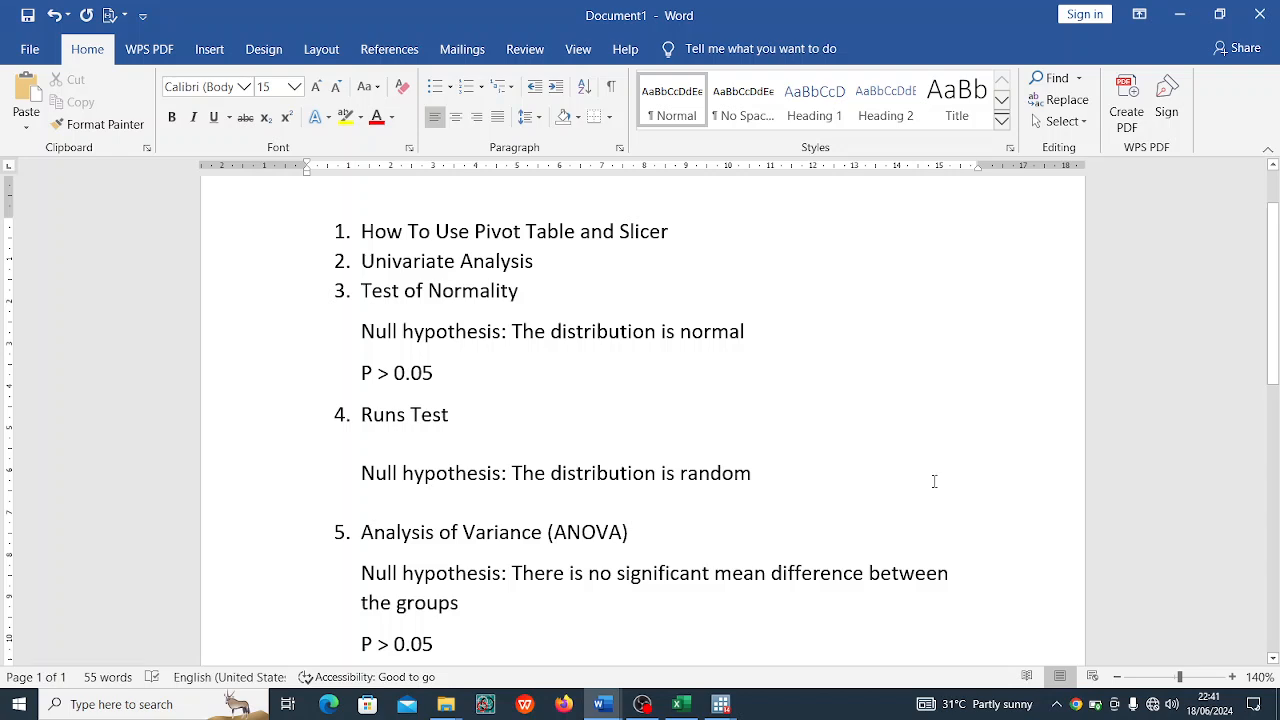
Step: Add "SPSS" on a new line below "Stata" in the software list at the end of Document1
{"action": "mouse_move", "coordinate": [1267, 367]}
{"action": "left_mouse_down"}
{"action": "mouse_move", "coordinate": [1275, 456]}
{"action": "mouse_move", "coordinate": [1276, 333]}
{"action": "mouse_move", "coordinate": [1276, 345]}
{"action": "left_mouse_up"}
{"action": "left_click_drag", "start_coordinate": [1275, 222], "coordinate": [1277, 412]}
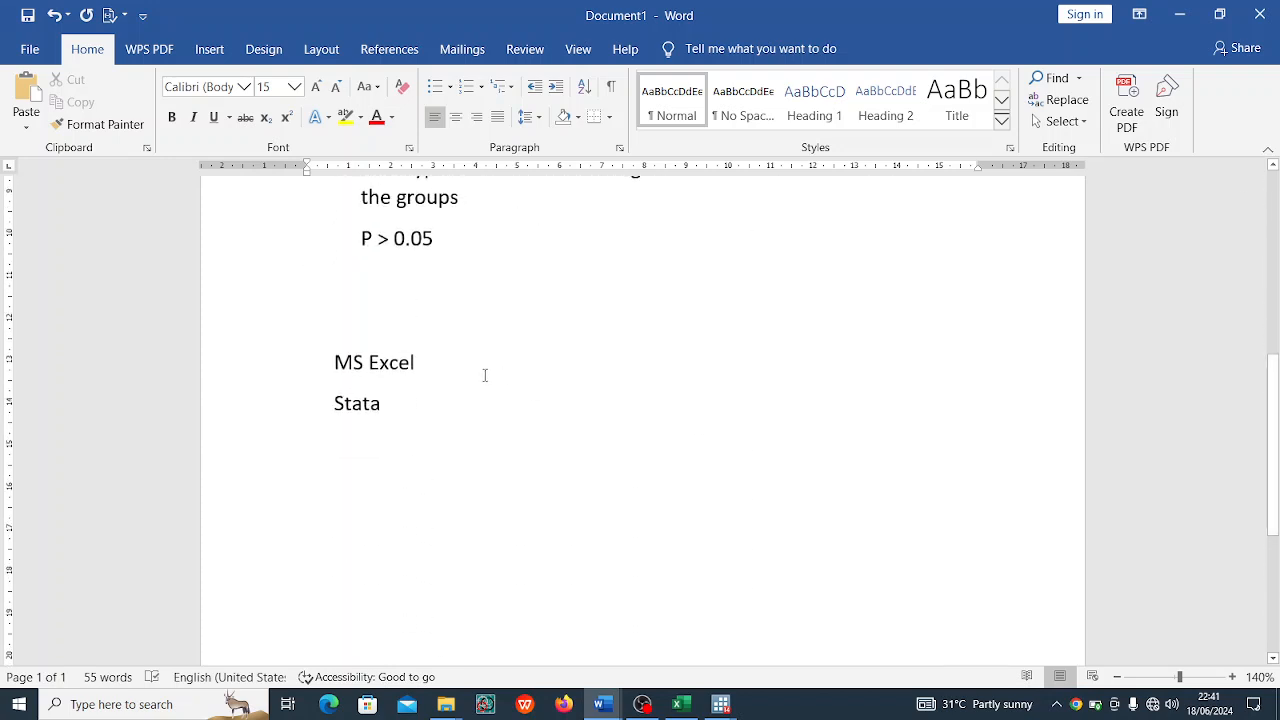
{"action": "left_click", "coordinate": [402, 405]}
{"action": "key", "text": "Return"}
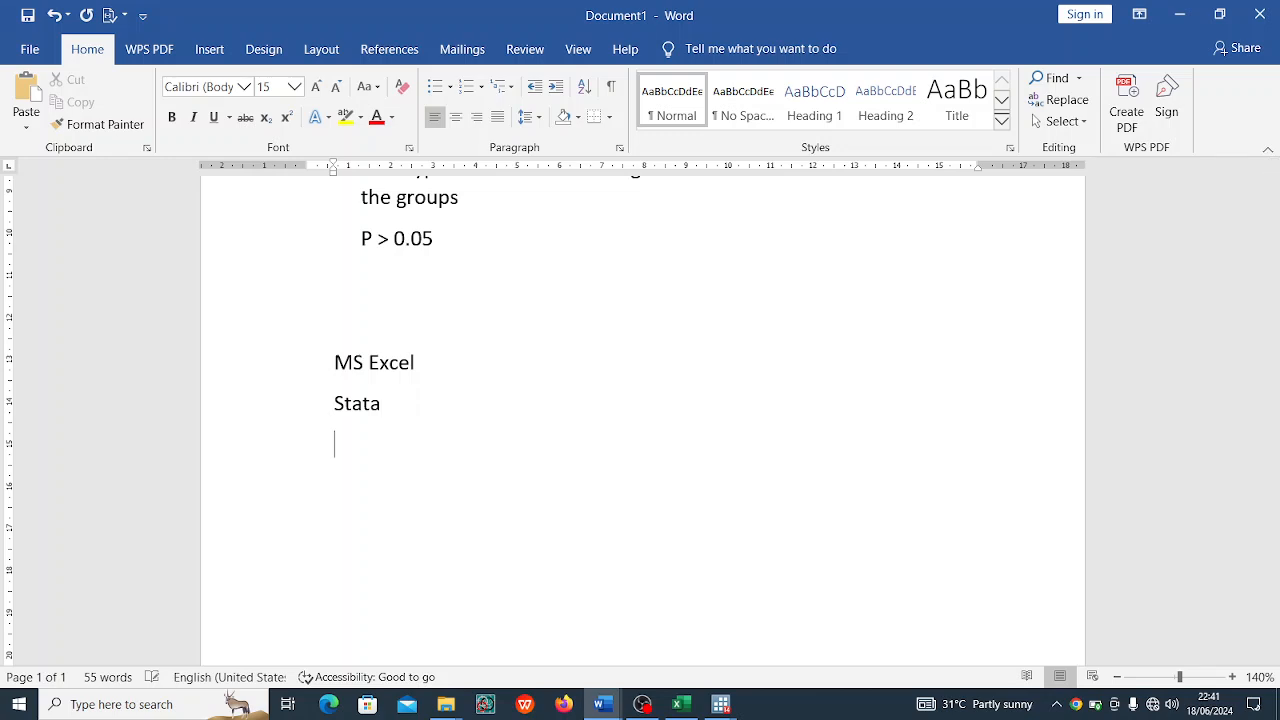
{"action": "type", "text": "SPSS"}
{"action": "left_click_drag", "start_coordinate": [1276, 437], "coordinate": [1276, 265]}
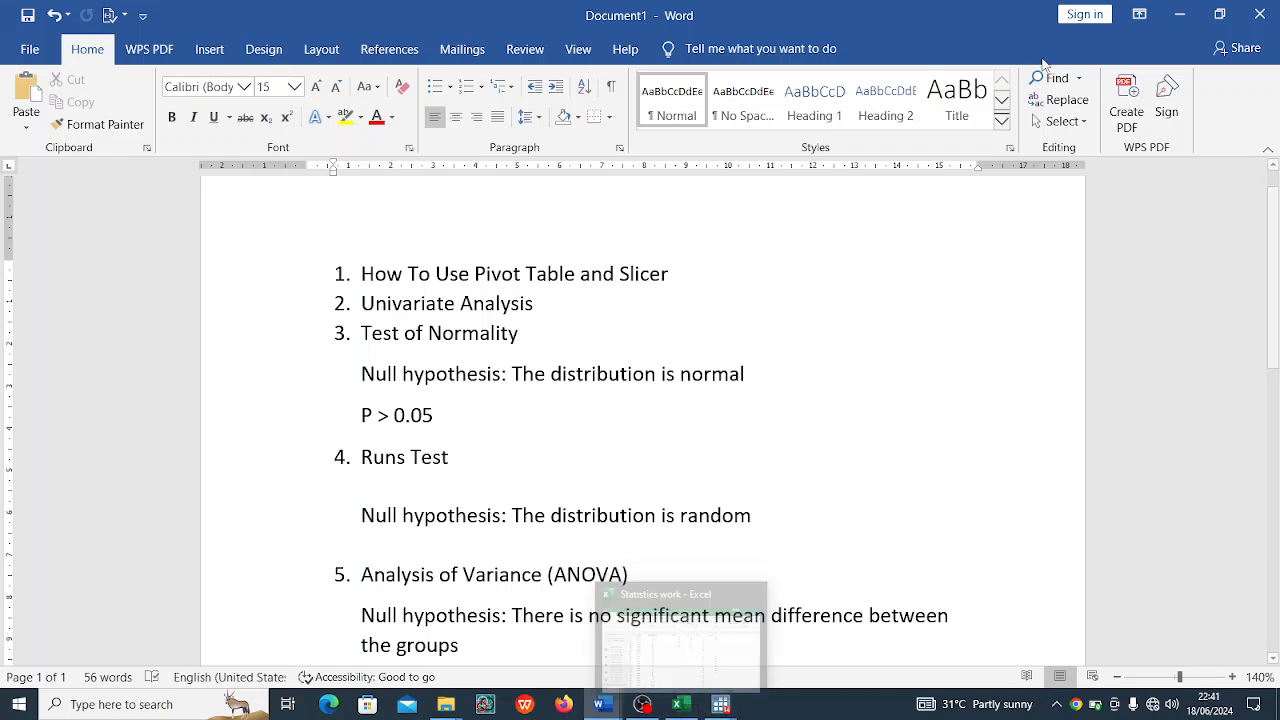
Step: Minimise the open windows, launch IBM SPSS Statistics from the desktop and start an empty dataset for typing in data
{"action": "left_click", "coordinate": [1180, 14]}
{"action": "left_click", "coordinate": [1183, 16]}
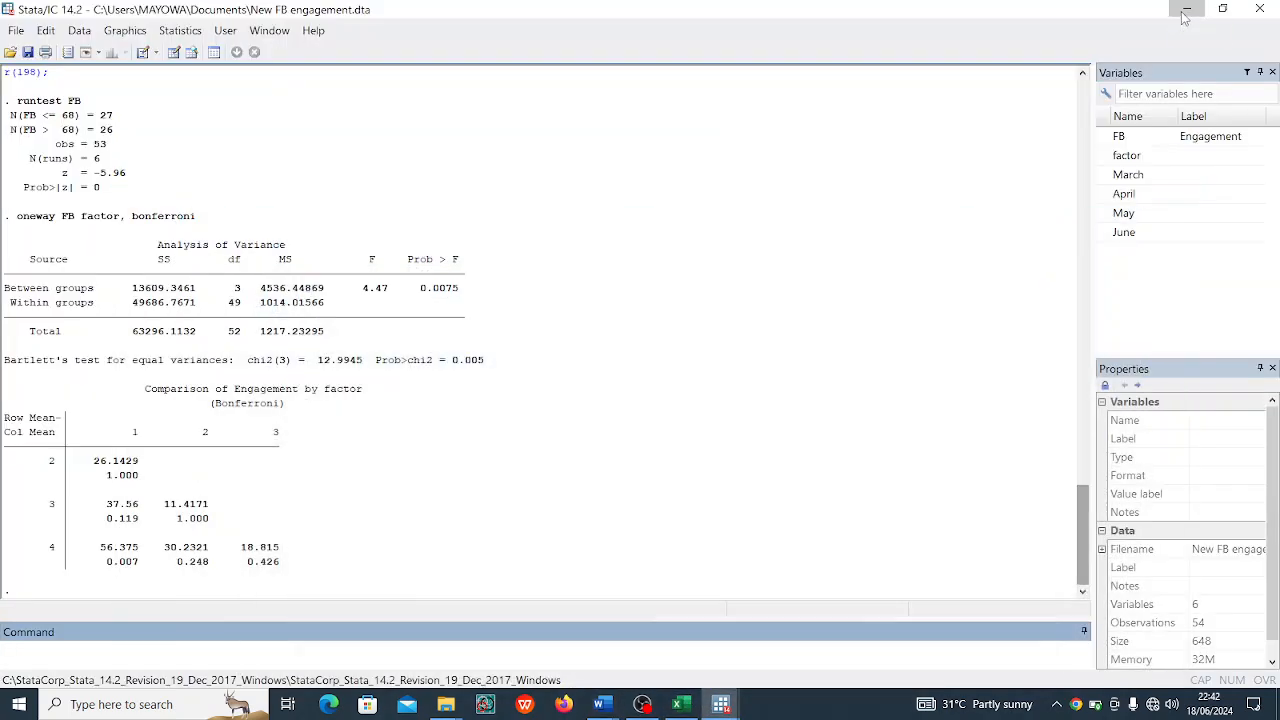
{"action": "left_click", "coordinate": [1182, 14]}
{"action": "left_click", "coordinate": [1181, 15]}
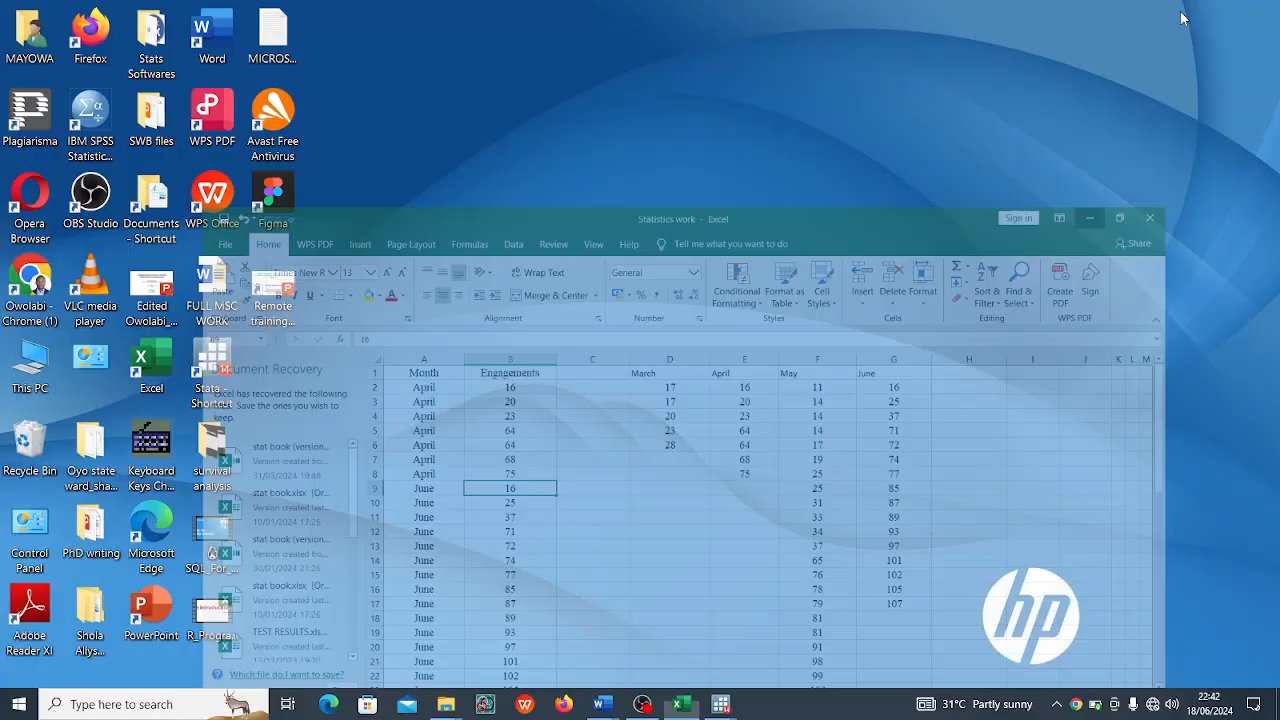
{"action": "left_click", "coordinate": [100, 121]}
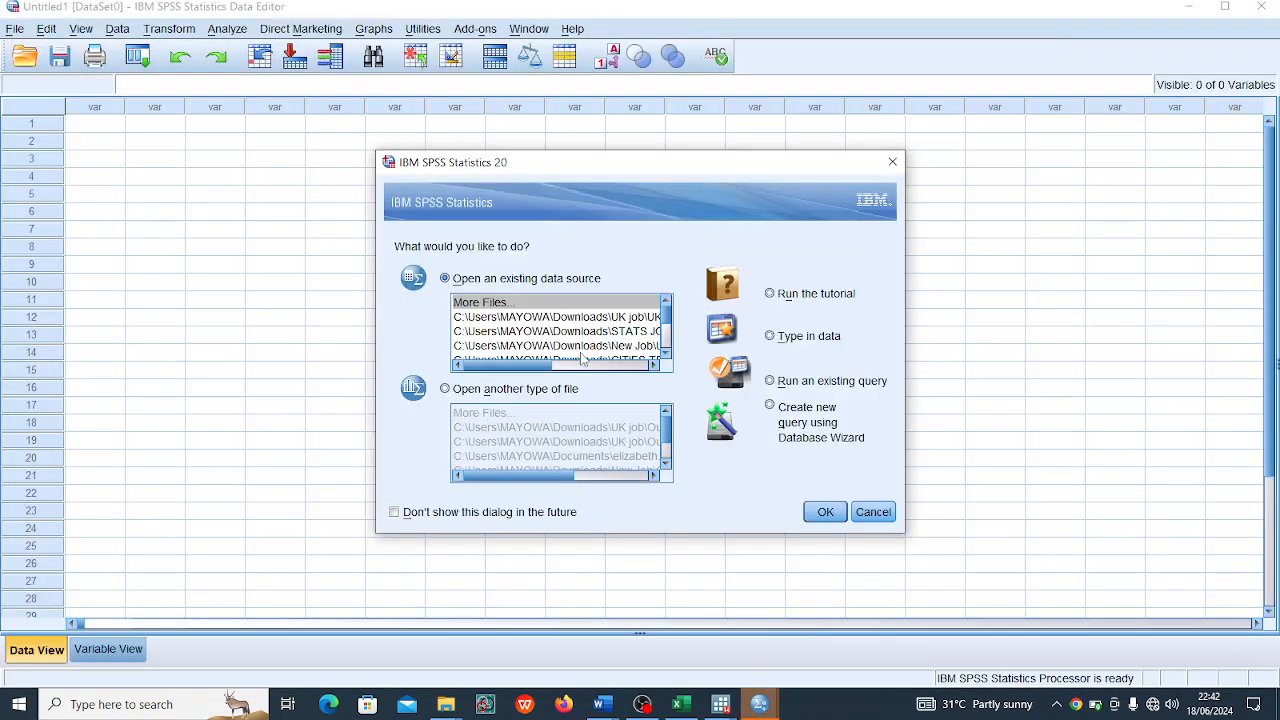
{"action": "left_click", "coordinate": [769, 338]}
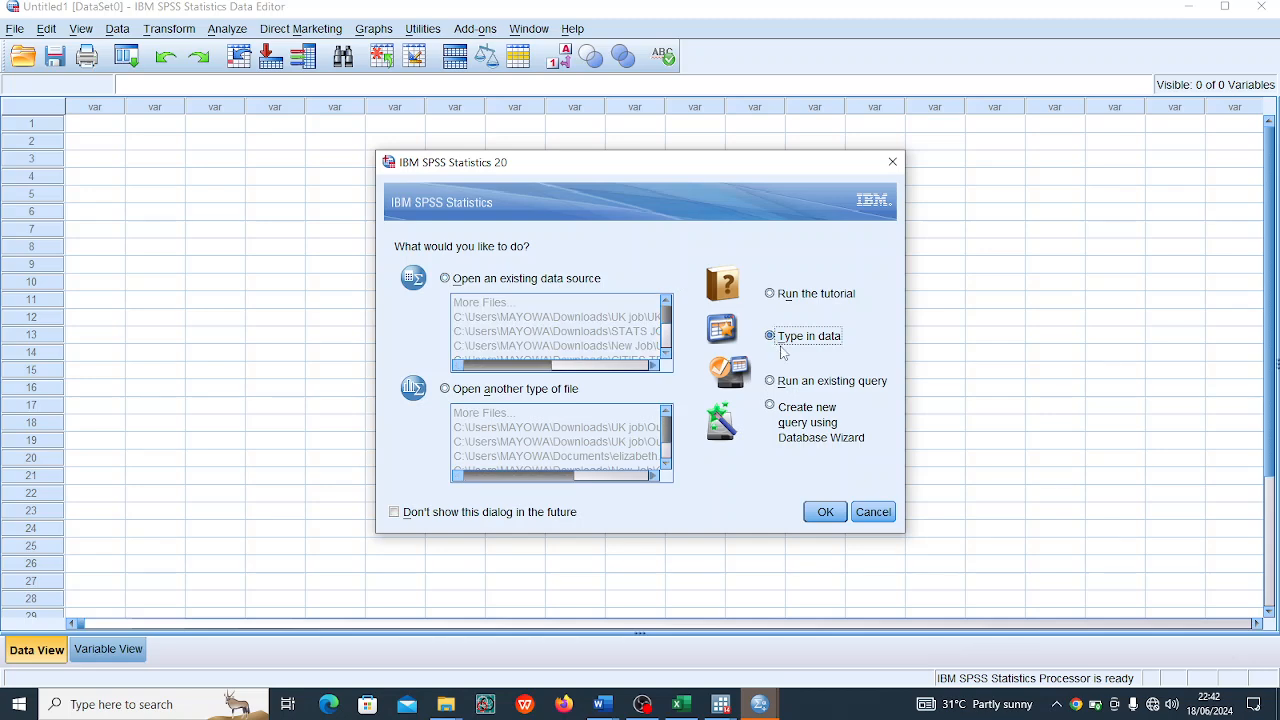
{"action": "left_click", "coordinate": [825, 511]}
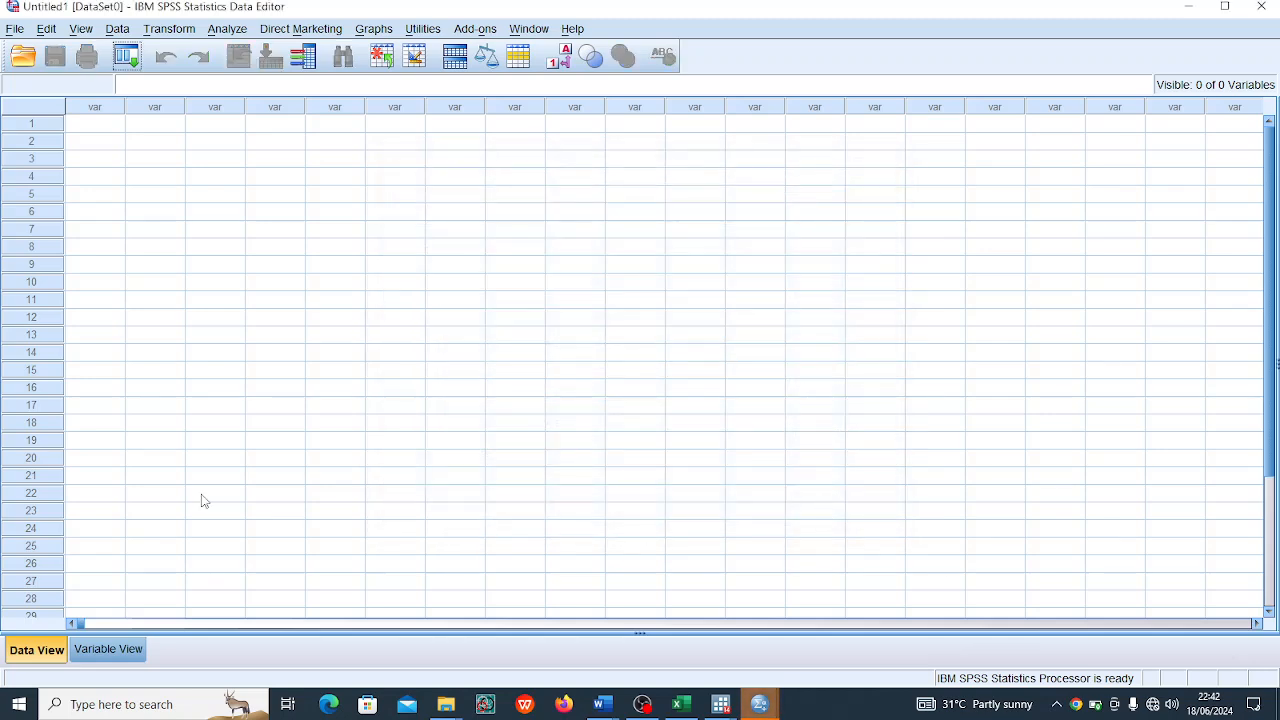
Step: Define a variable named FB in the first row of the SPSS variable definitions
{"action": "left_click", "coordinate": [92, 650]}
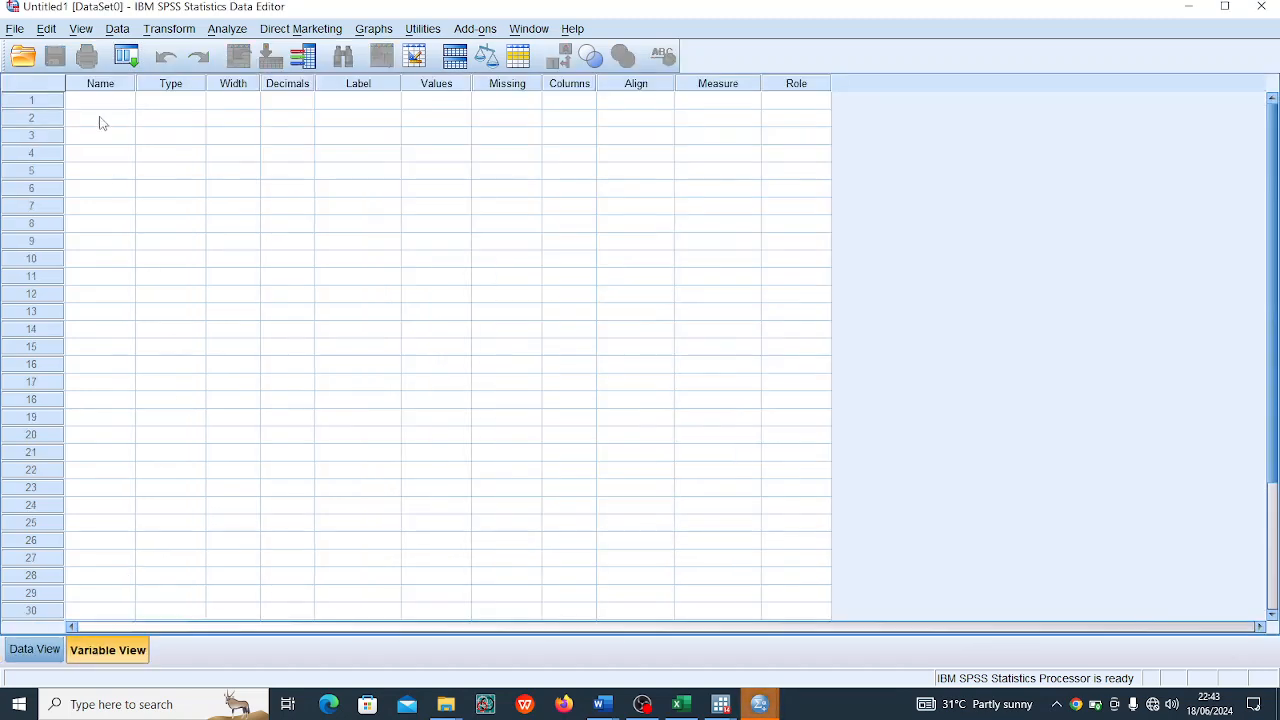
{"action": "left_click", "coordinate": [101, 107]}
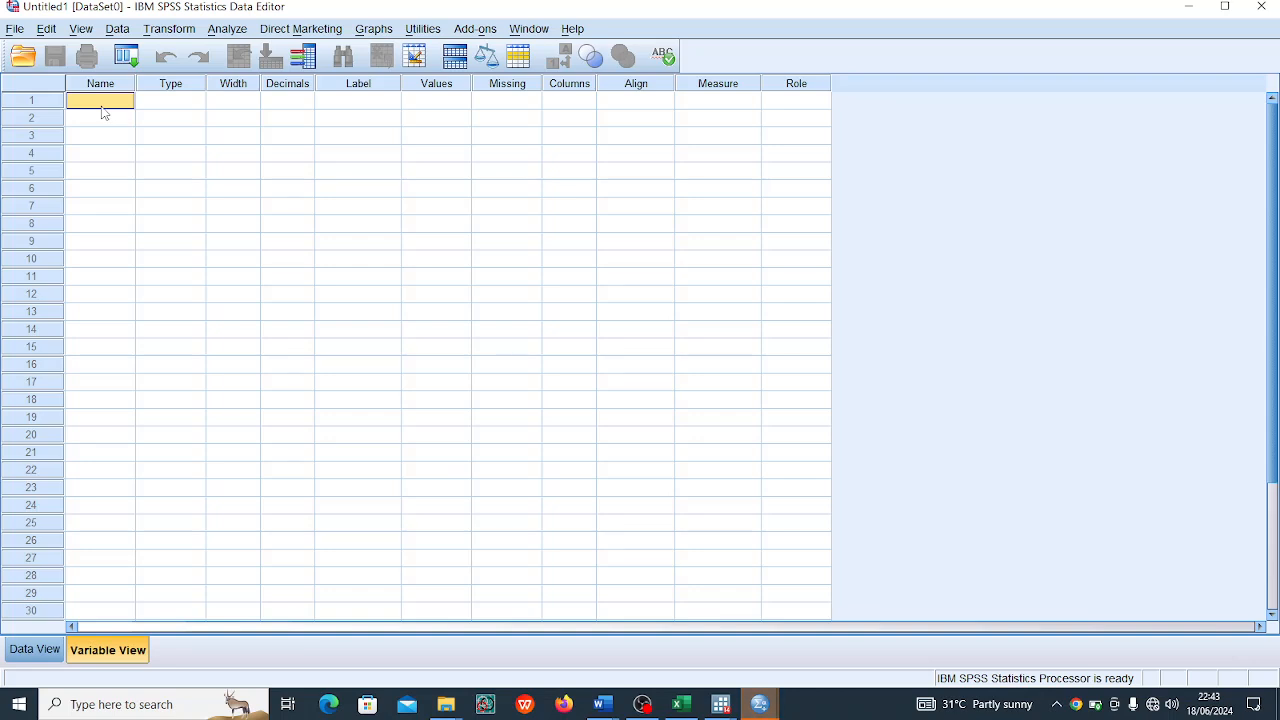
{"action": "type", "text": "FB"}
{"action": "left_click", "coordinate": [751, 206]}
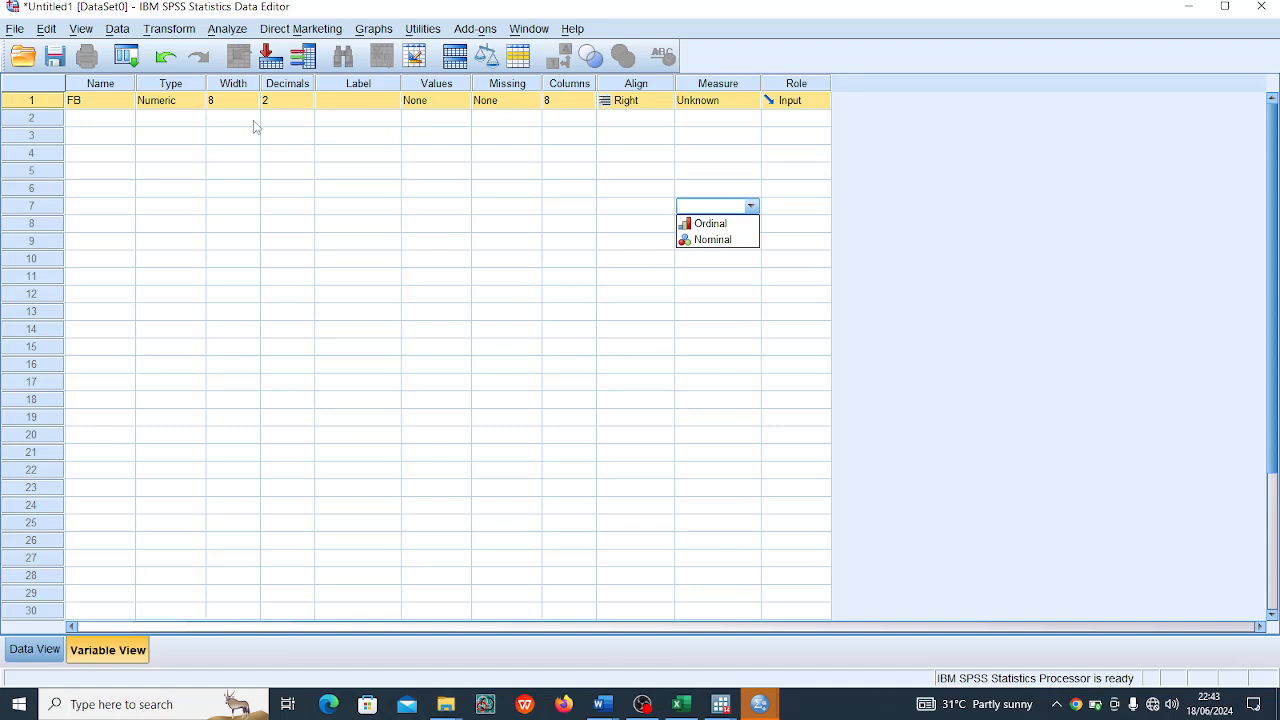
Step: Copy the Engagements values B2:B54 from Sheet2 of the Excel workbook Statistics work into the FB column of the SPSS dataset
{"action": "left_click", "coordinate": [35, 650]}
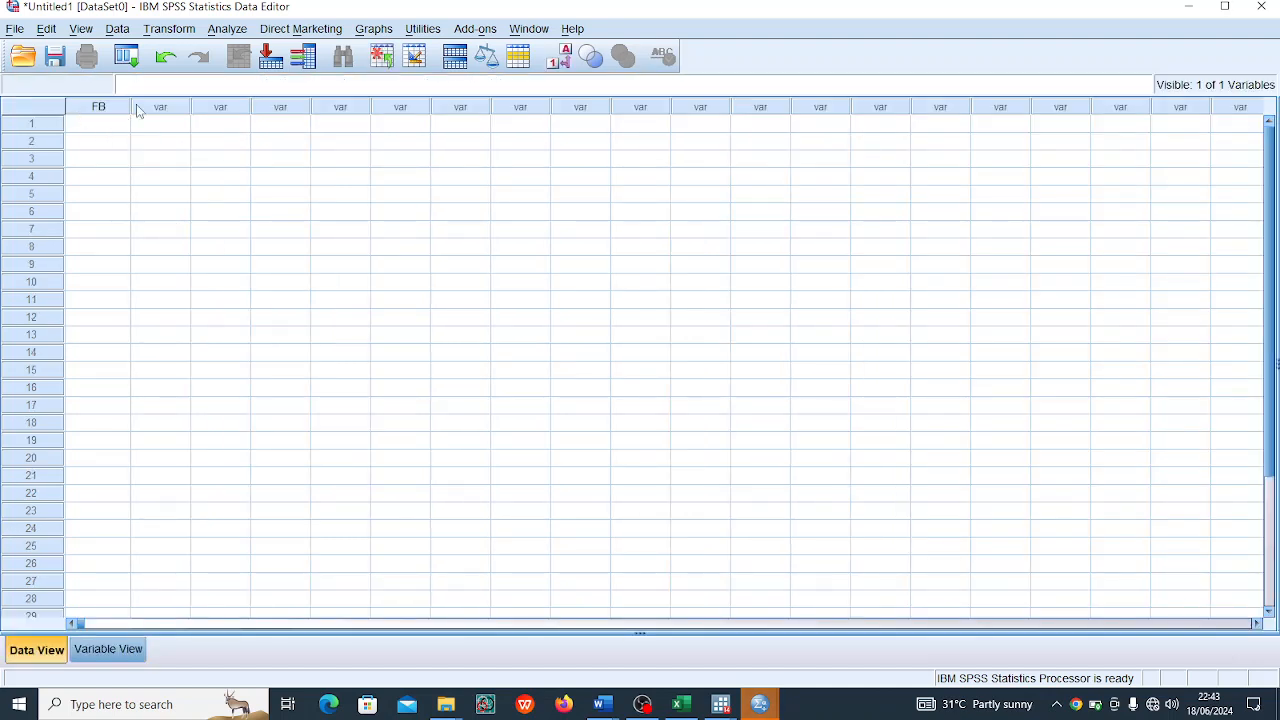
{"action": "left_click_drag", "start_coordinate": [137, 107], "coordinate": [134, 105]}
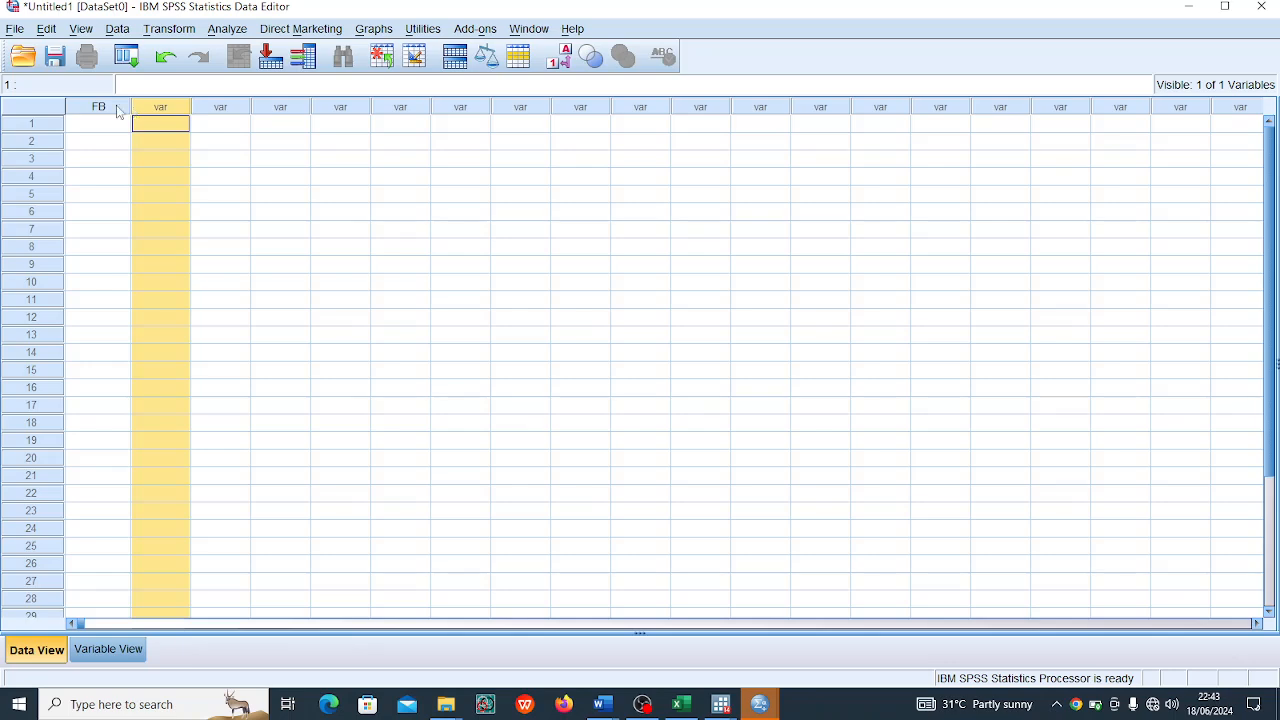
{"action": "left_click", "coordinate": [110, 126]}
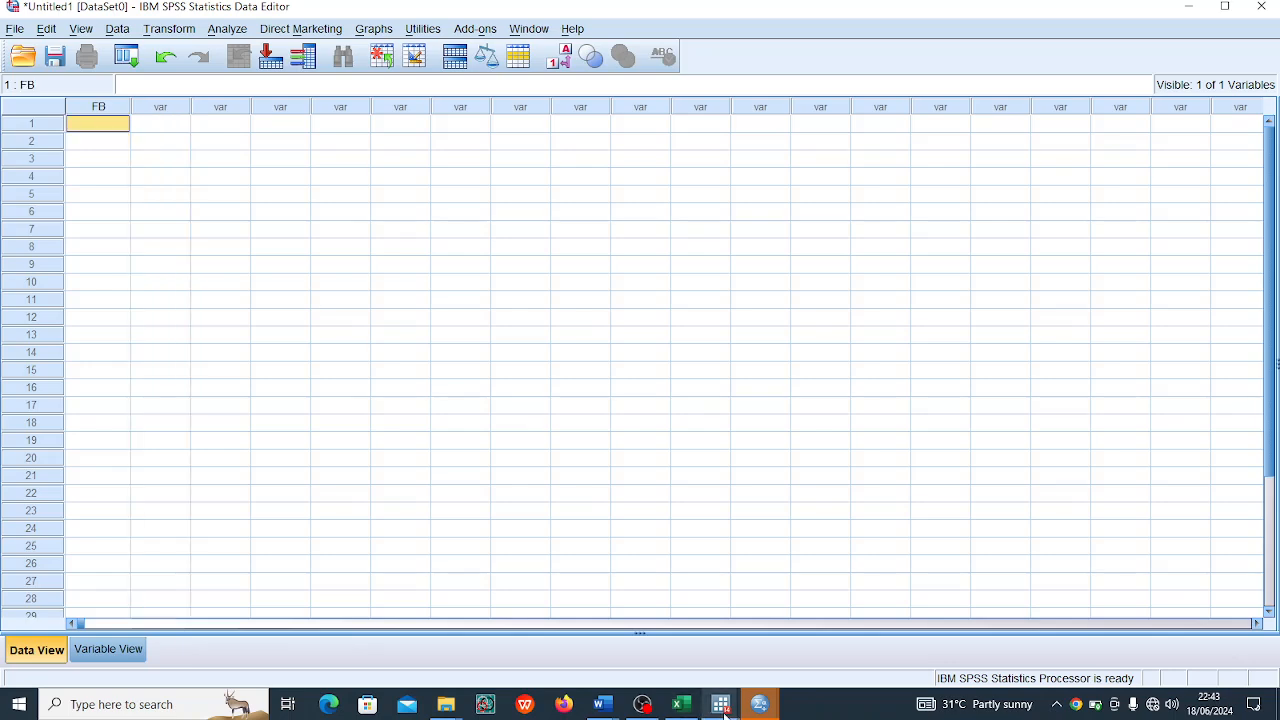
{"action": "mouse_move", "coordinate": [688, 710]}
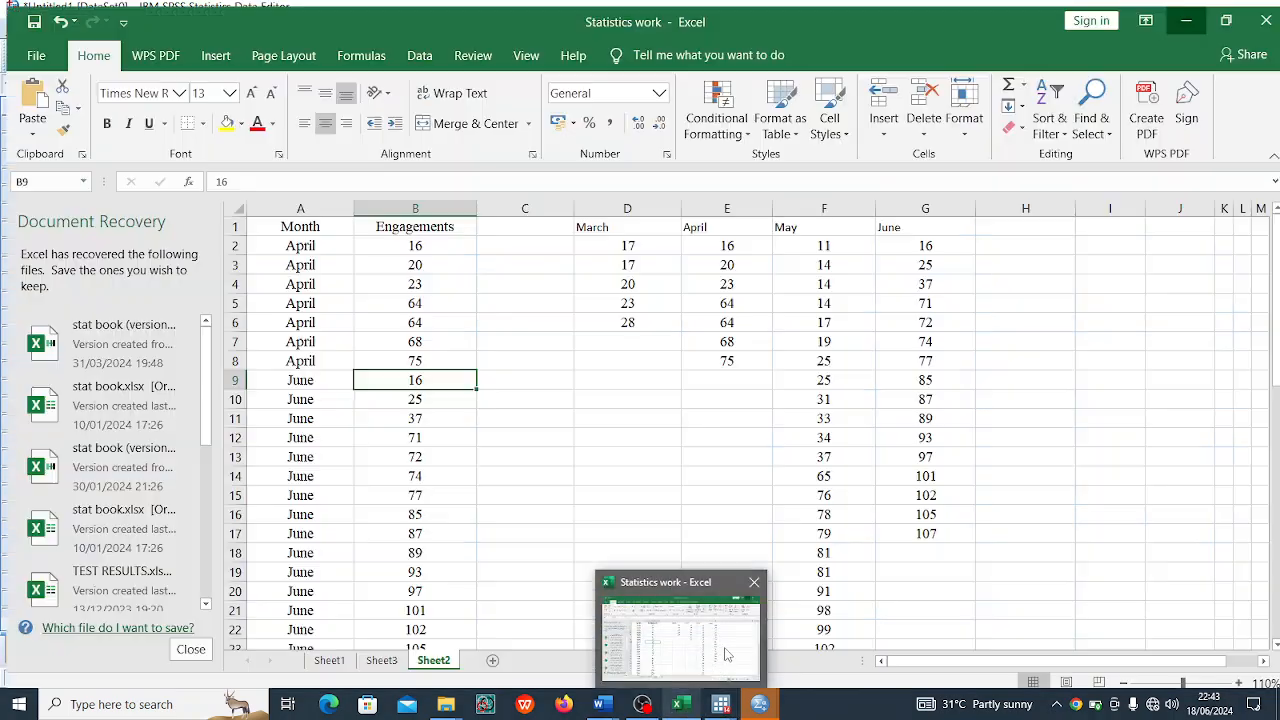
{"action": "left_click", "coordinate": [727, 655]}
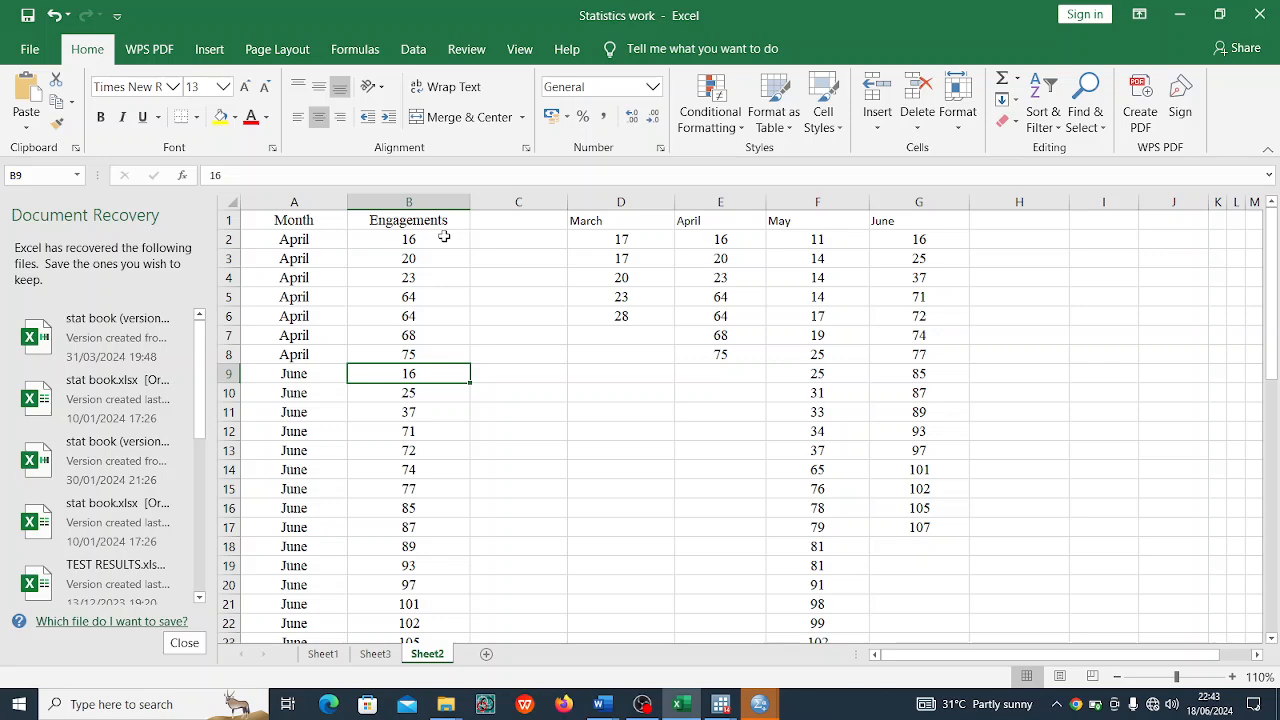
{"action": "left_click_drag", "start_coordinate": [444, 238], "coordinate": [438, 636]}
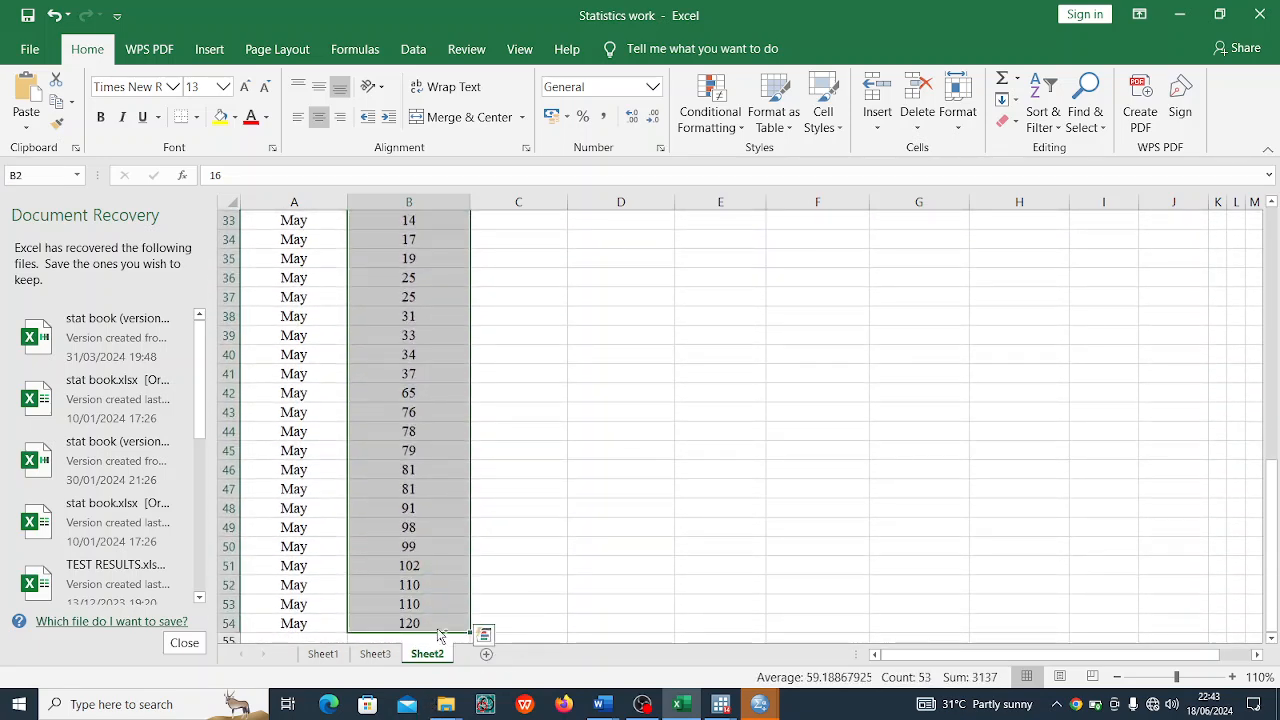
{"action": "key", "text": "ctrl+c"}
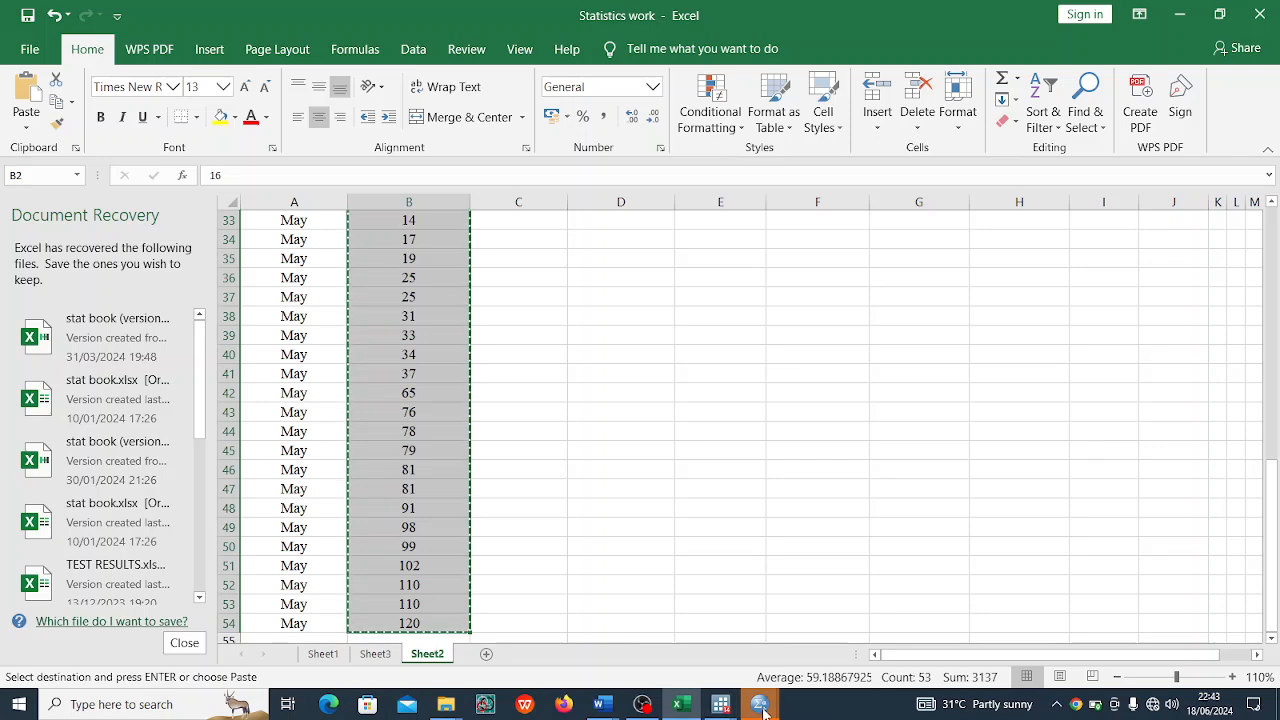
{"action": "mouse_move", "coordinate": [762, 706]}
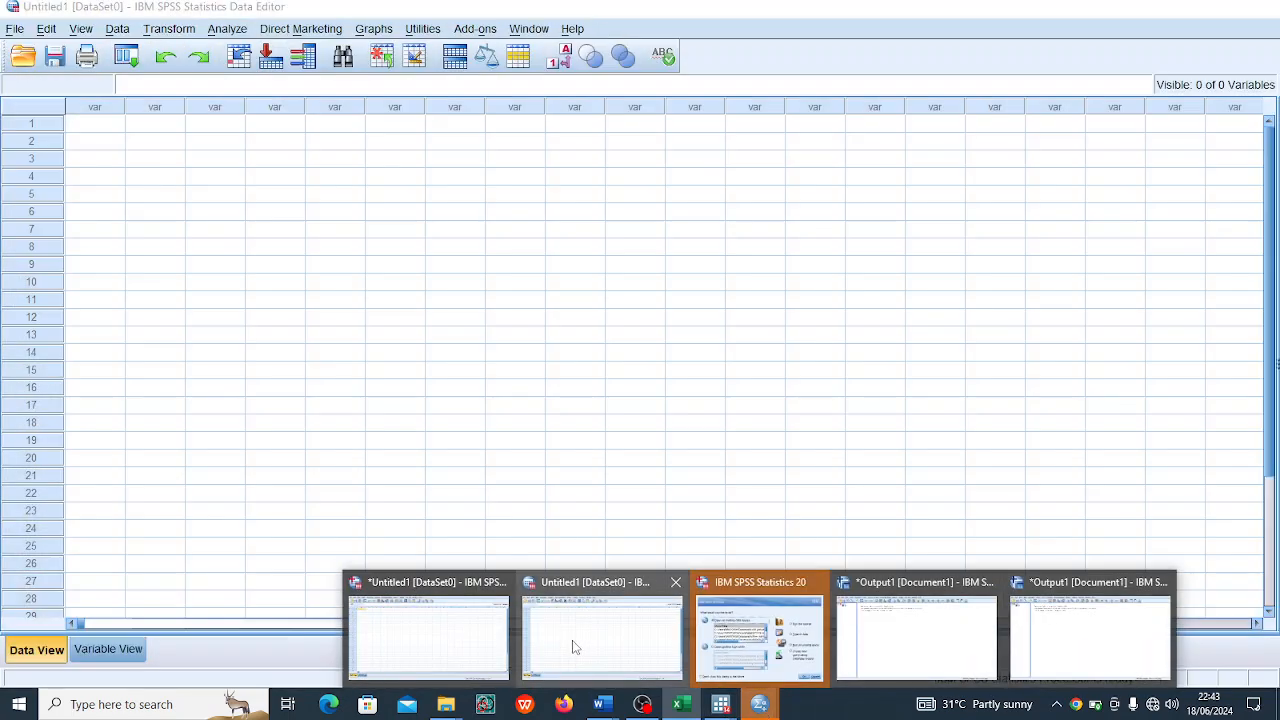
{"action": "left_click", "coordinate": [457, 645]}
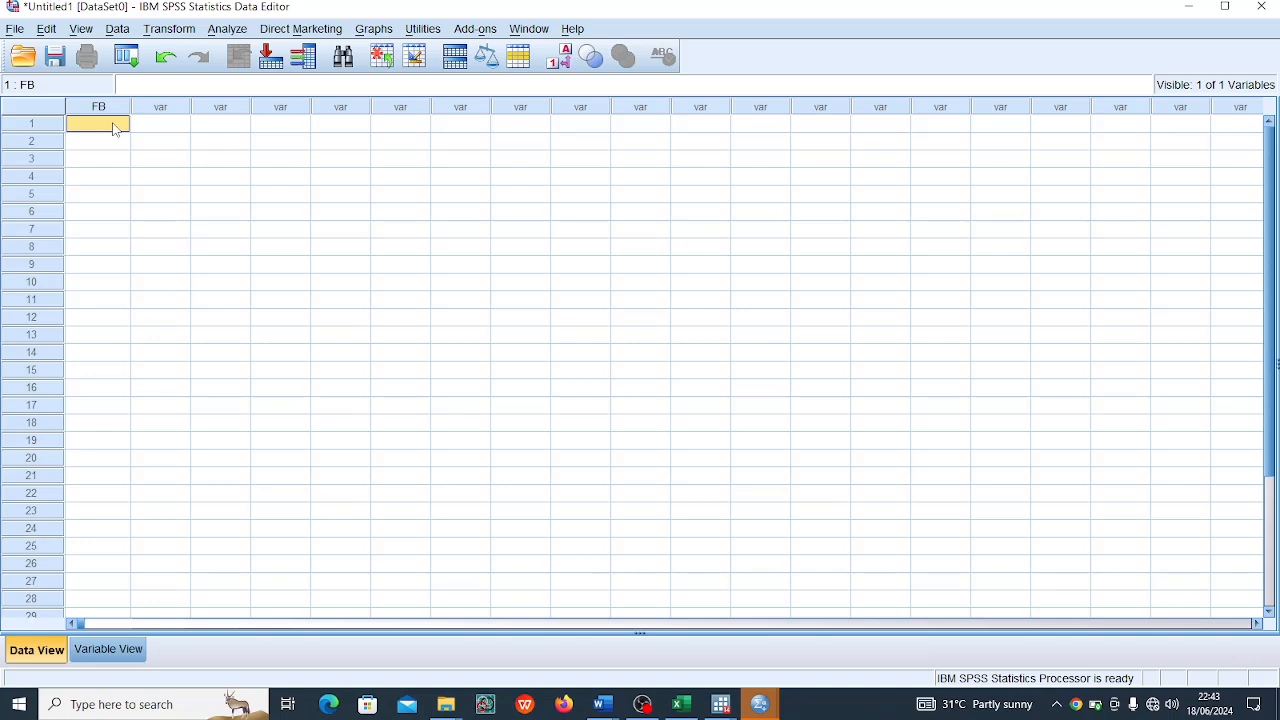
{"action": "key", "text": "ctrl+v"}
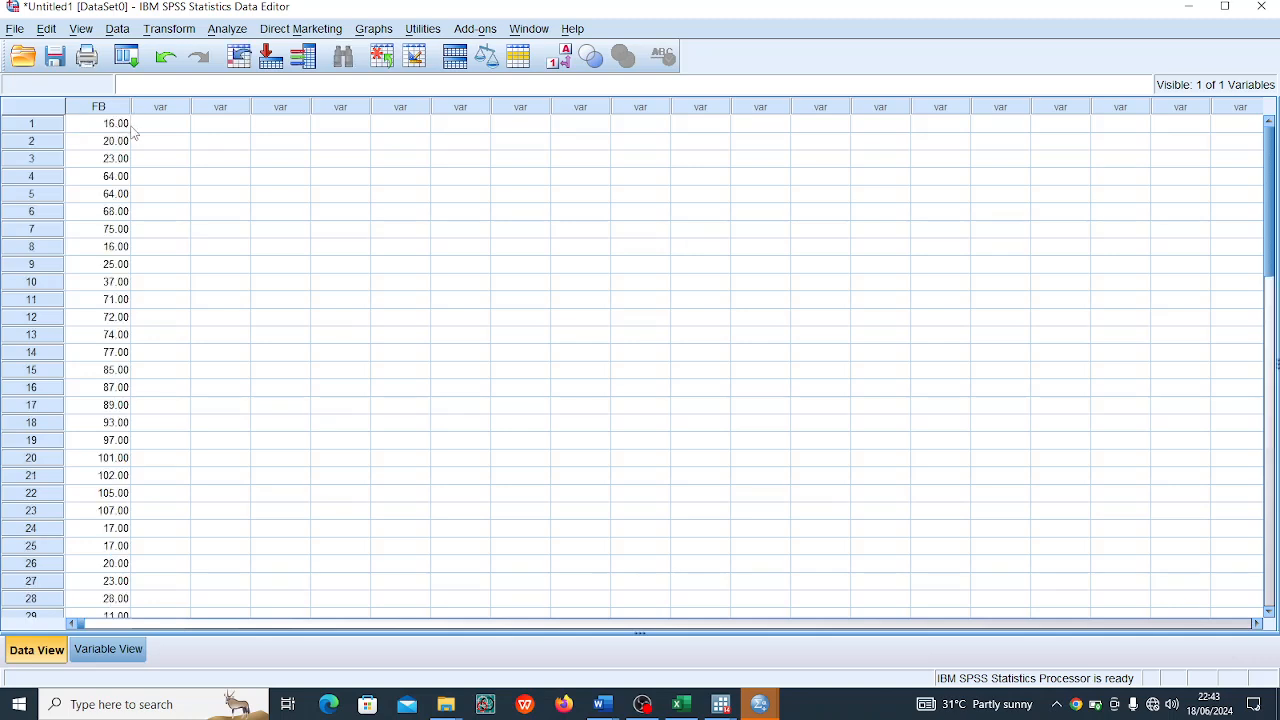
Step: Set the FB variable's decimals to 0 and widen its data column to 10
{"action": "left_click", "coordinate": [110, 650]}
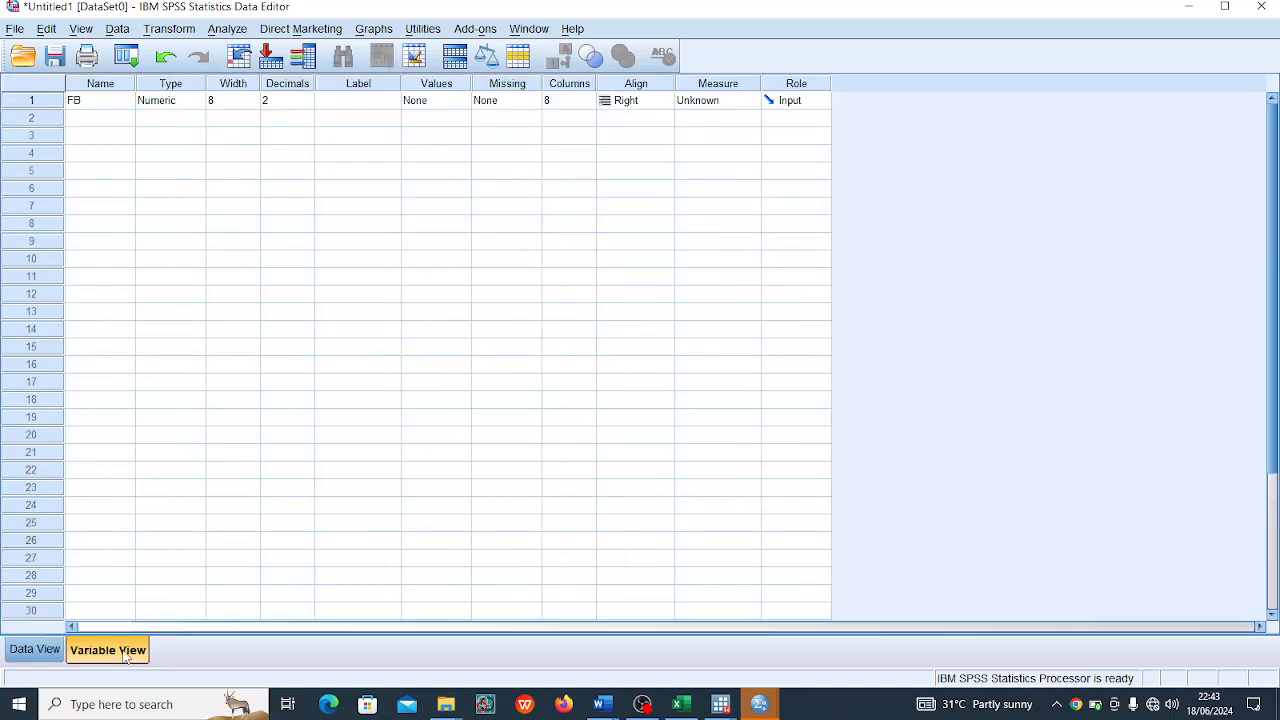
{"action": "left_click", "coordinate": [292, 106]}
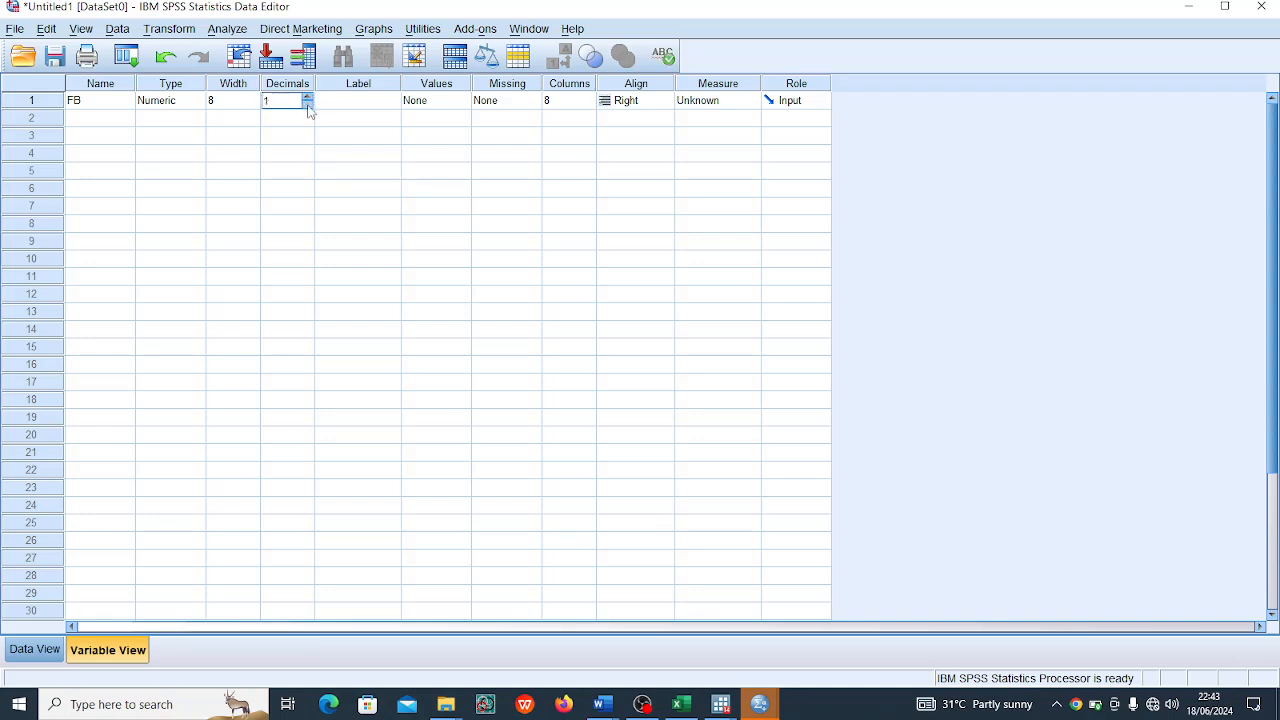
{"action": "left_click", "coordinate": [34, 650]}
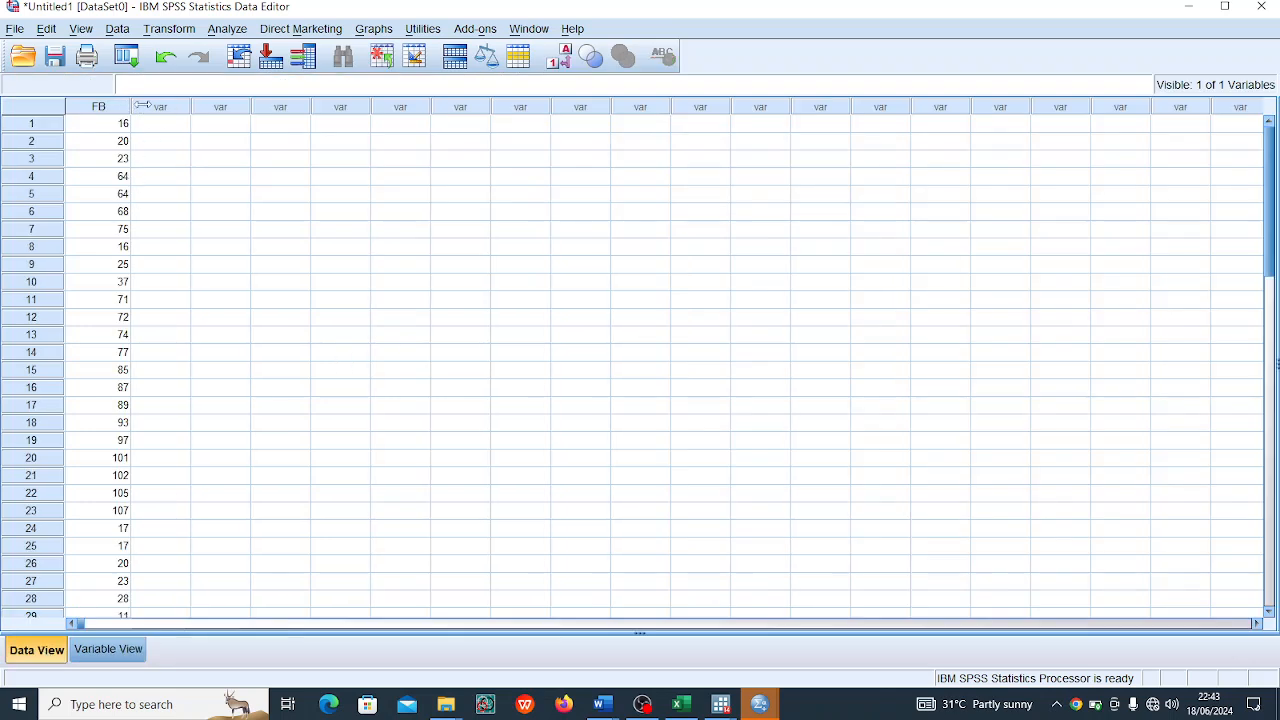
{"action": "mouse_move", "coordinate": [131, 104]}
{"action": "left_mouse_down"}
{"action": "mouse_move", "coordinate": [234, 103]}
{"action": "mouse_move", "coordinate": [127, 107]}
{"action": "mouse_move", "coordinate": [146, 107]}
{"action": "left_mouse_up"}
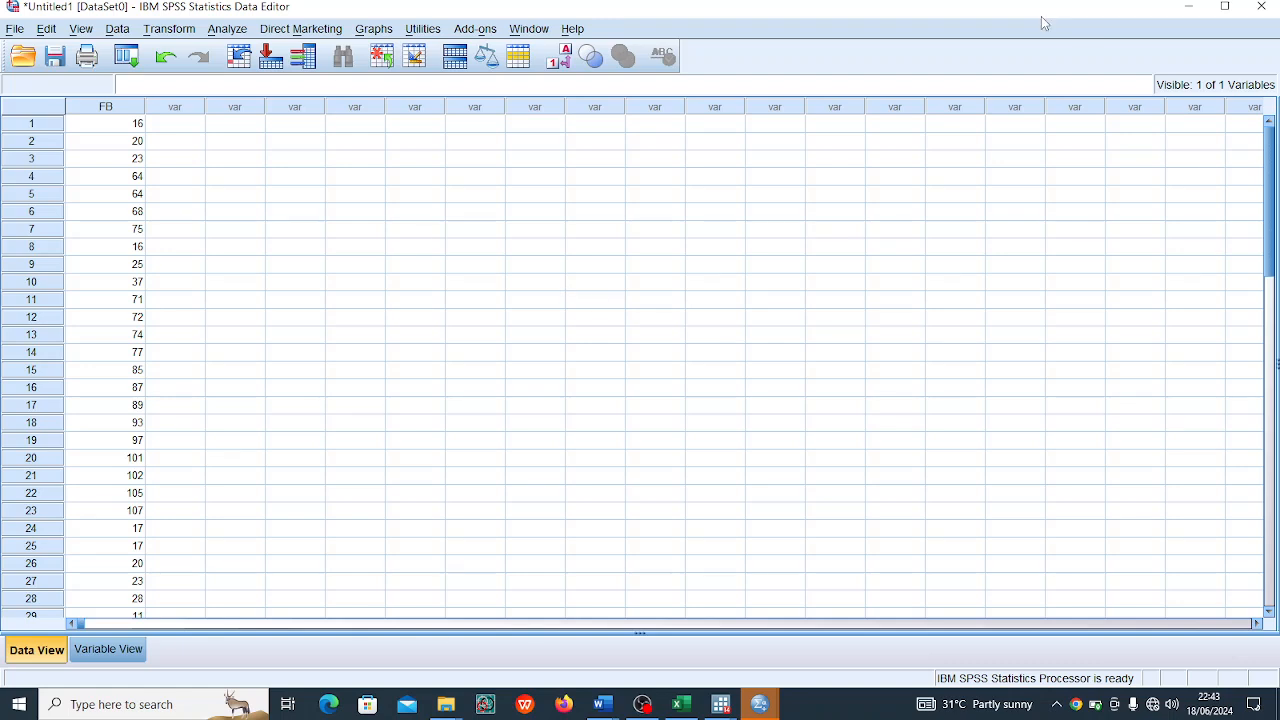
{"action": "left_click", "coordinate": [107, 650]}
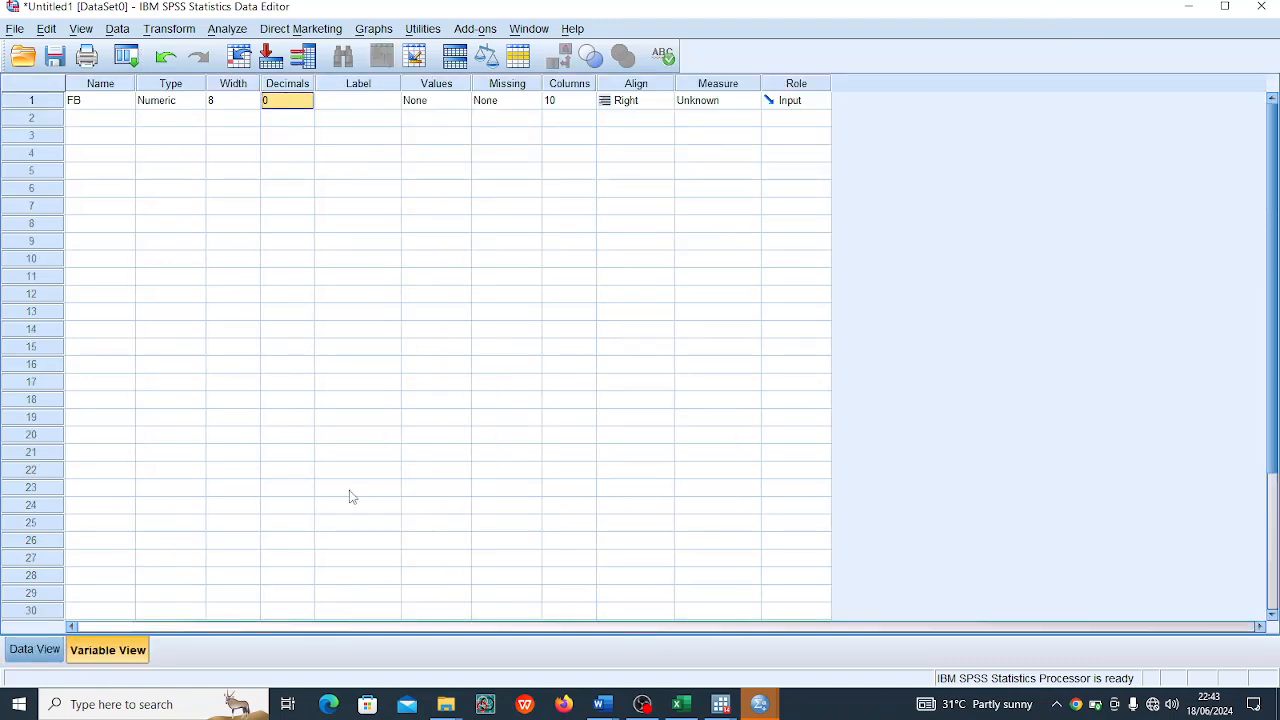
{"action": "left_click", "coordinate": [40, 649]}
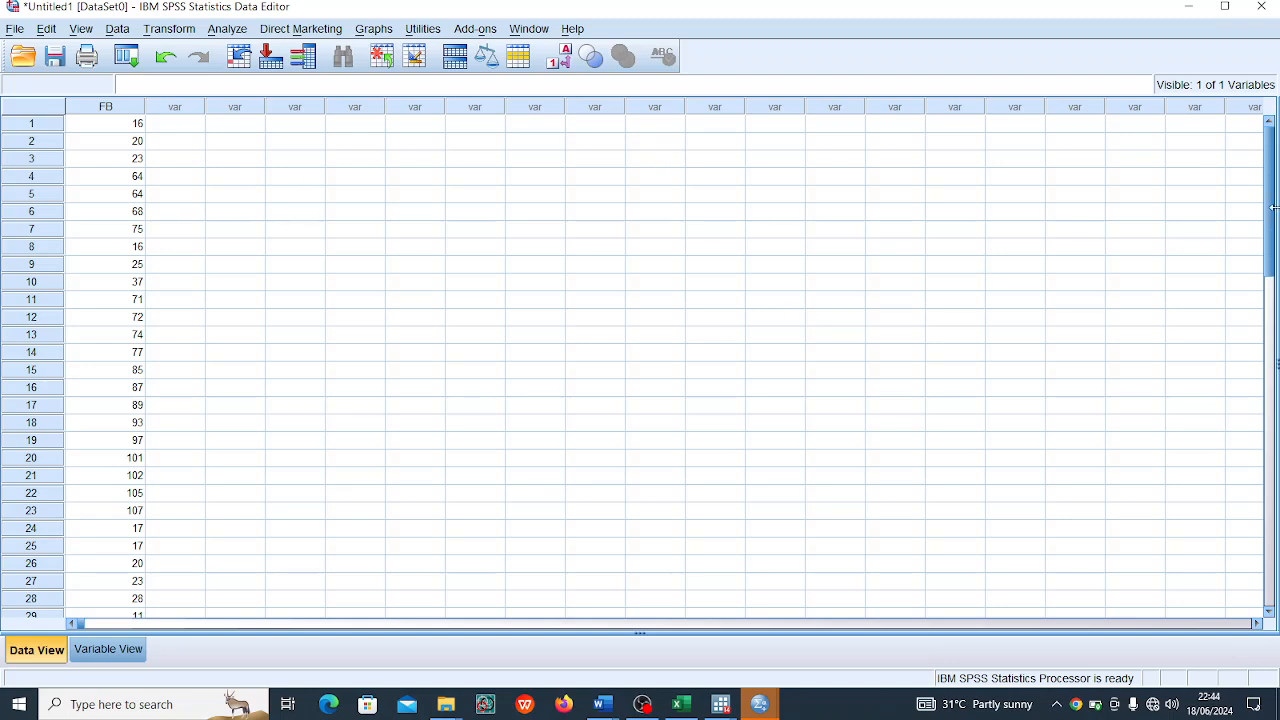
Step: Run a legacy nonparametric One-Sample Kolmogorov-Smirnov test on FB against the Normal distribution and examine its output table
{"action": "left_click", "coordinate": [240, 34]}
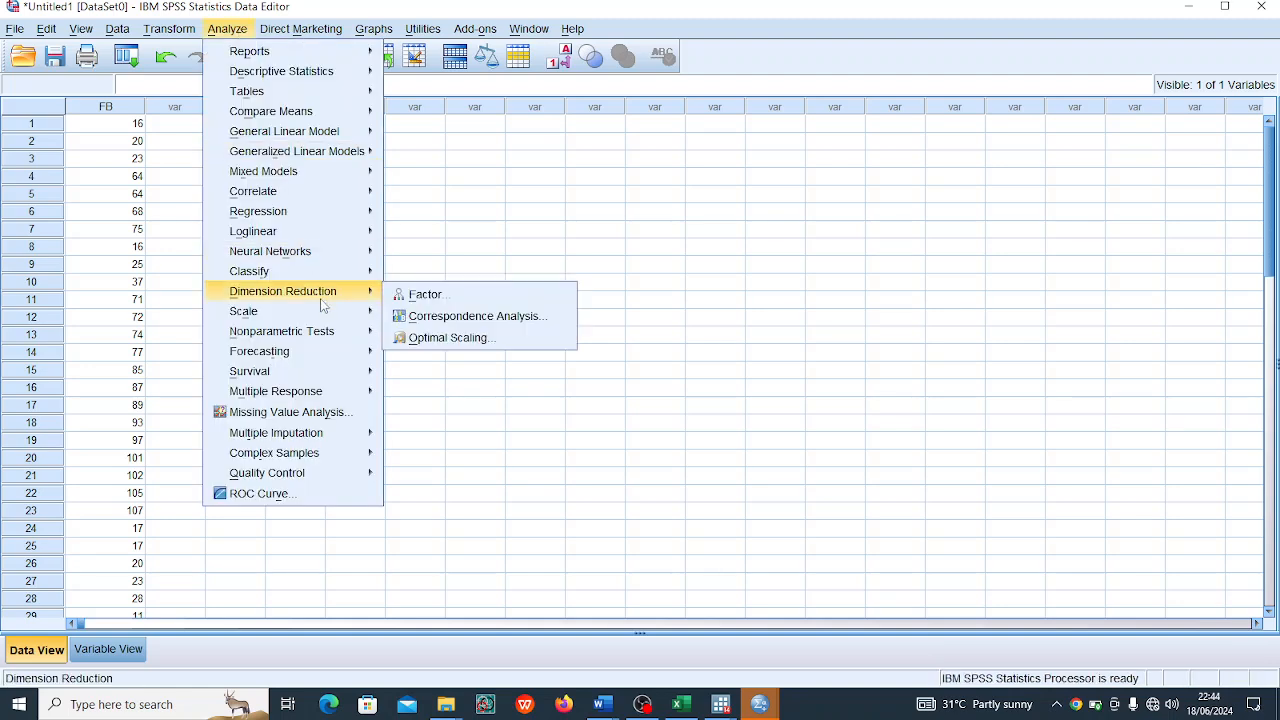
{"action": "mouse_move", "coordinate": [321, 336]}
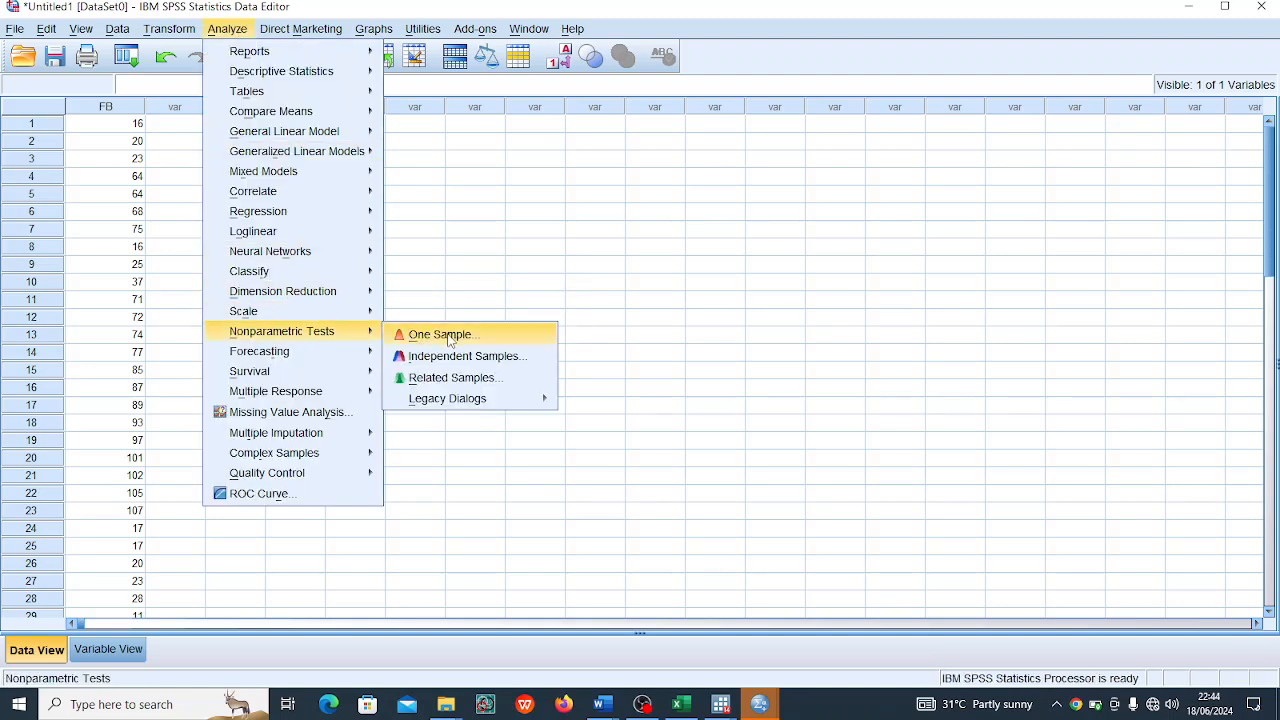
{"action": "mouse_move", "coordinate": [460, 404]}
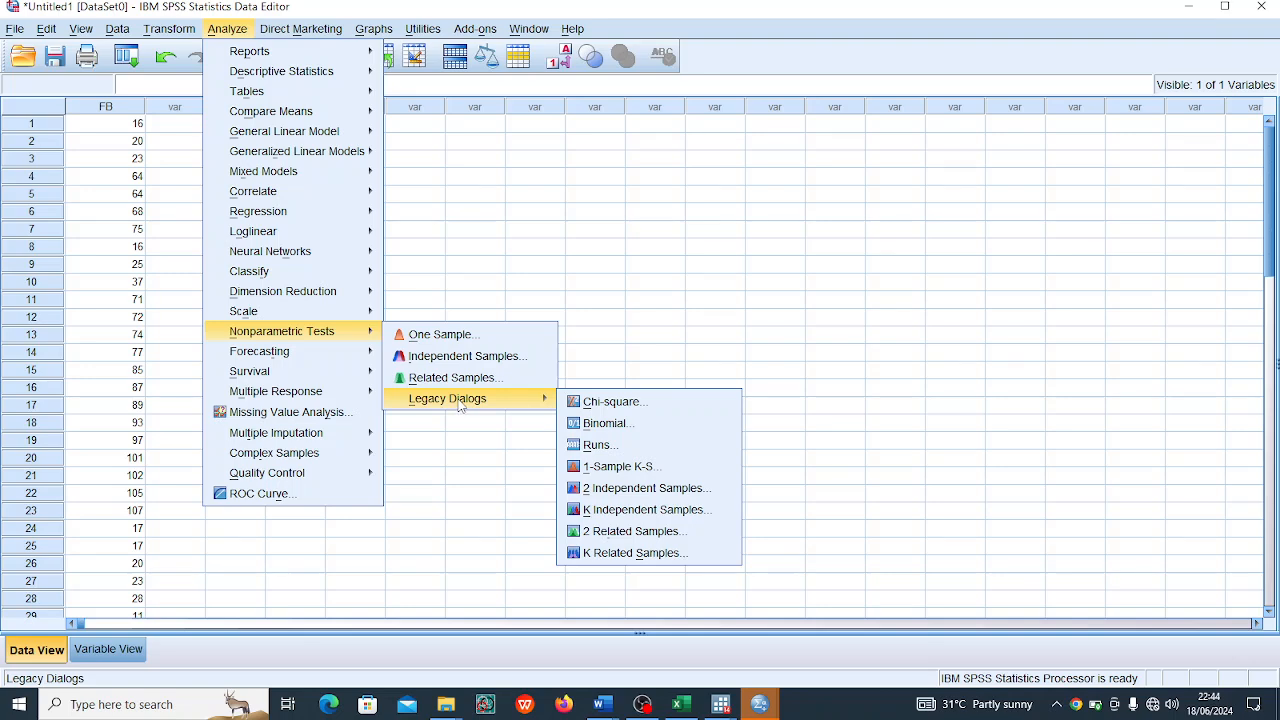
{"action": "left_click", "coordinate": [667, 470]}
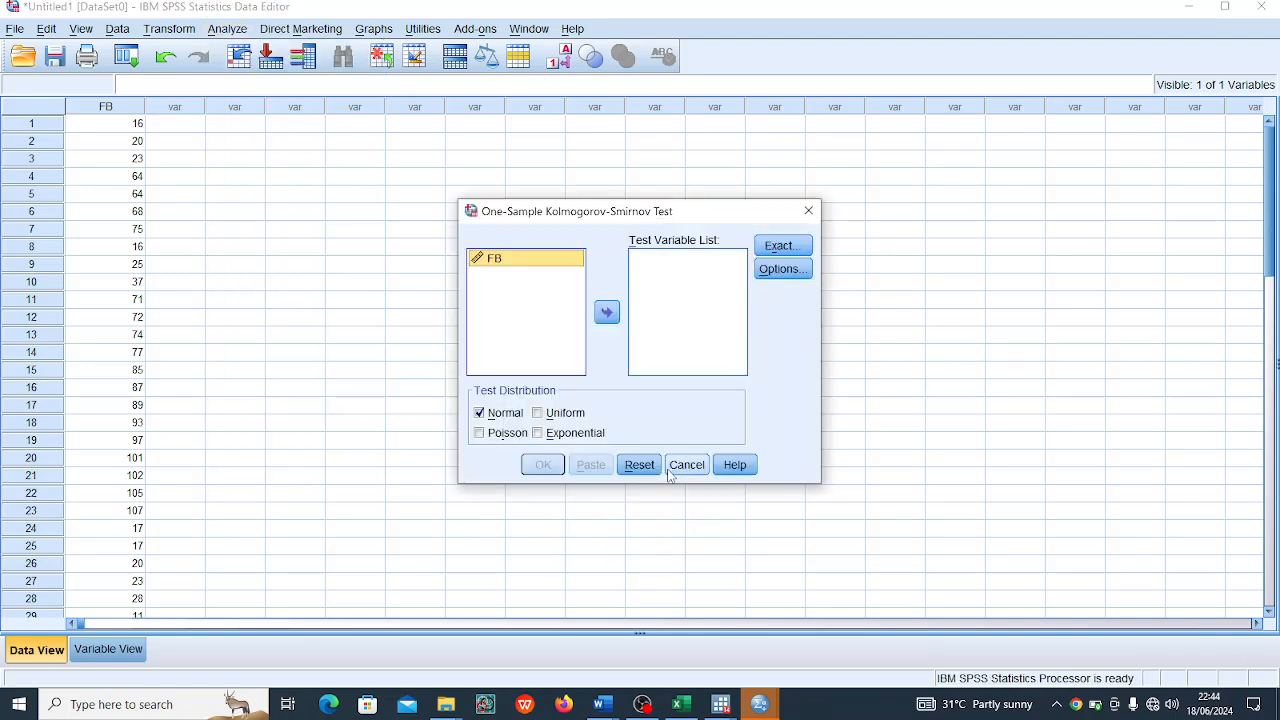
{"action": "left_click", "coordinate": [608, 313]}
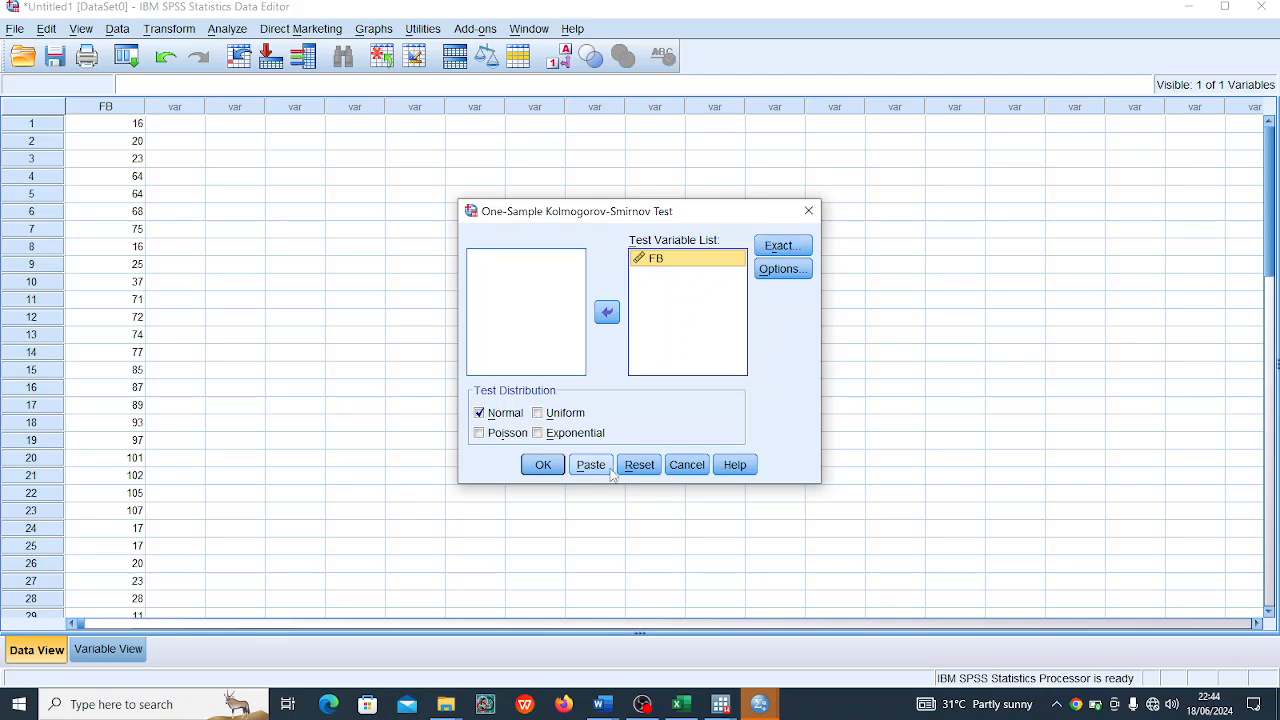
{"action": "left_click", "coordinate": [545, 466]}
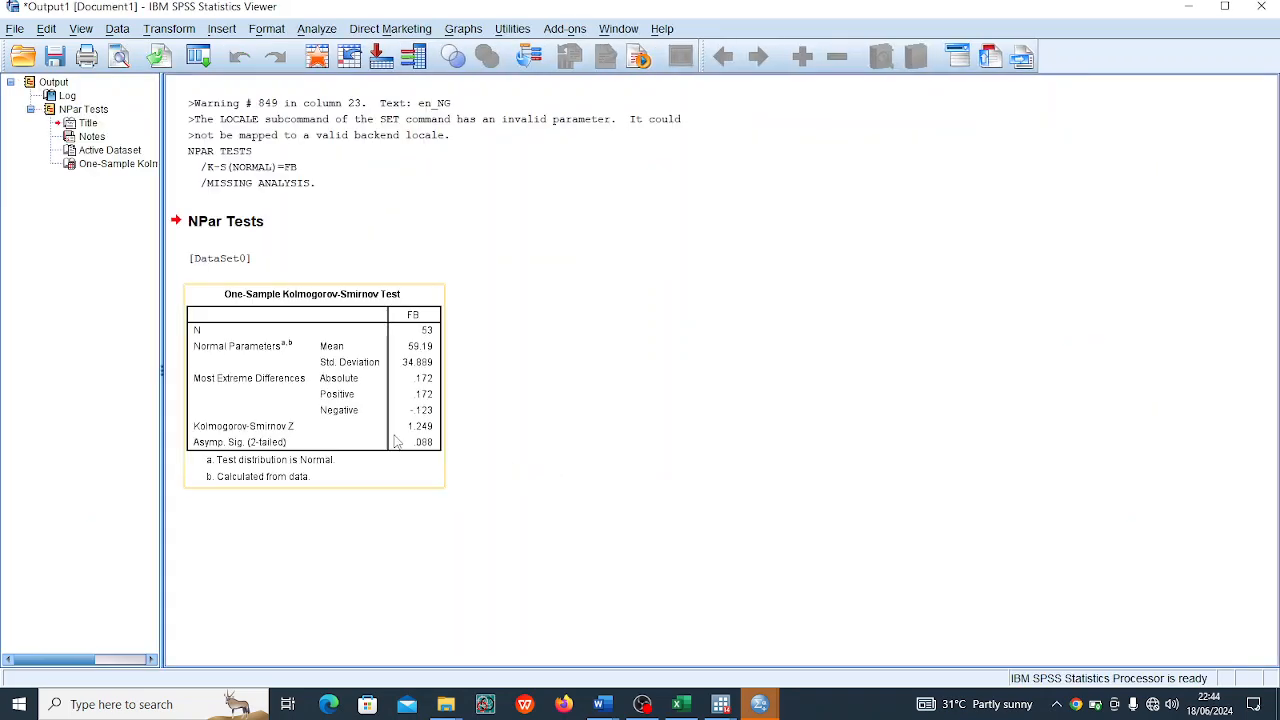
{"action": "left_click", "coordinate": [388, 478]}
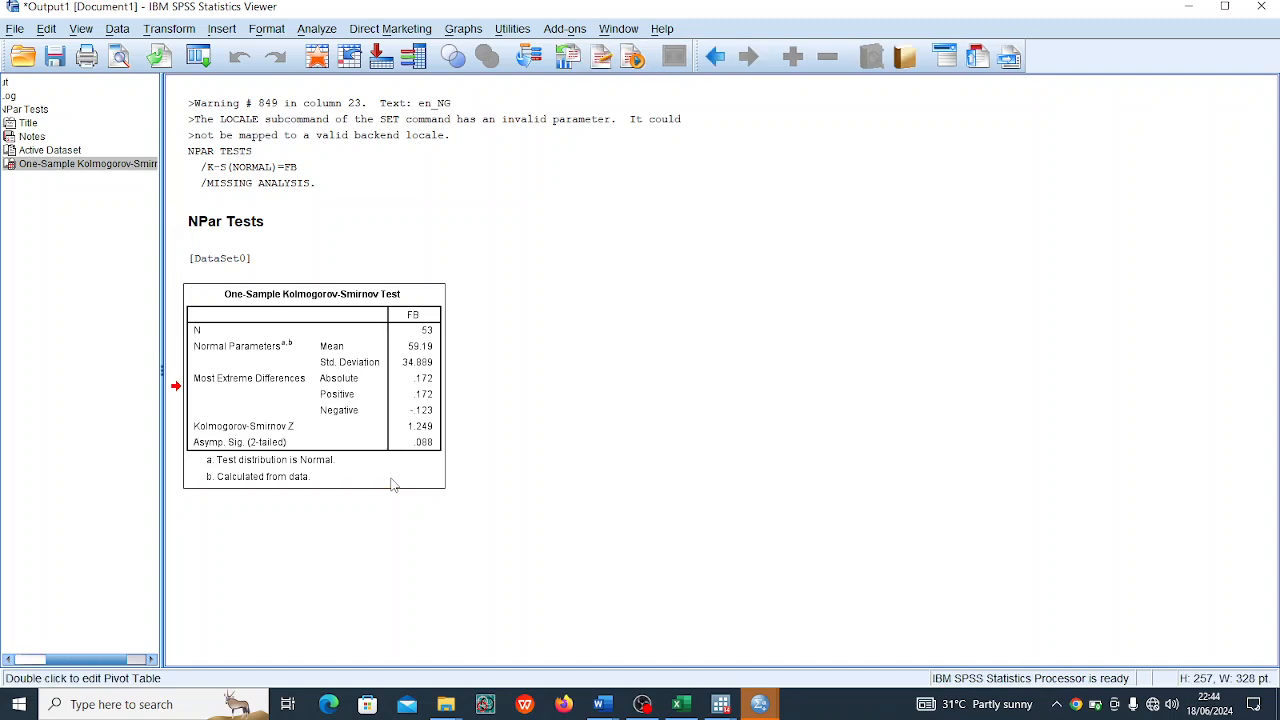
{"action": "left_click", "coordinate": [613, 461]}
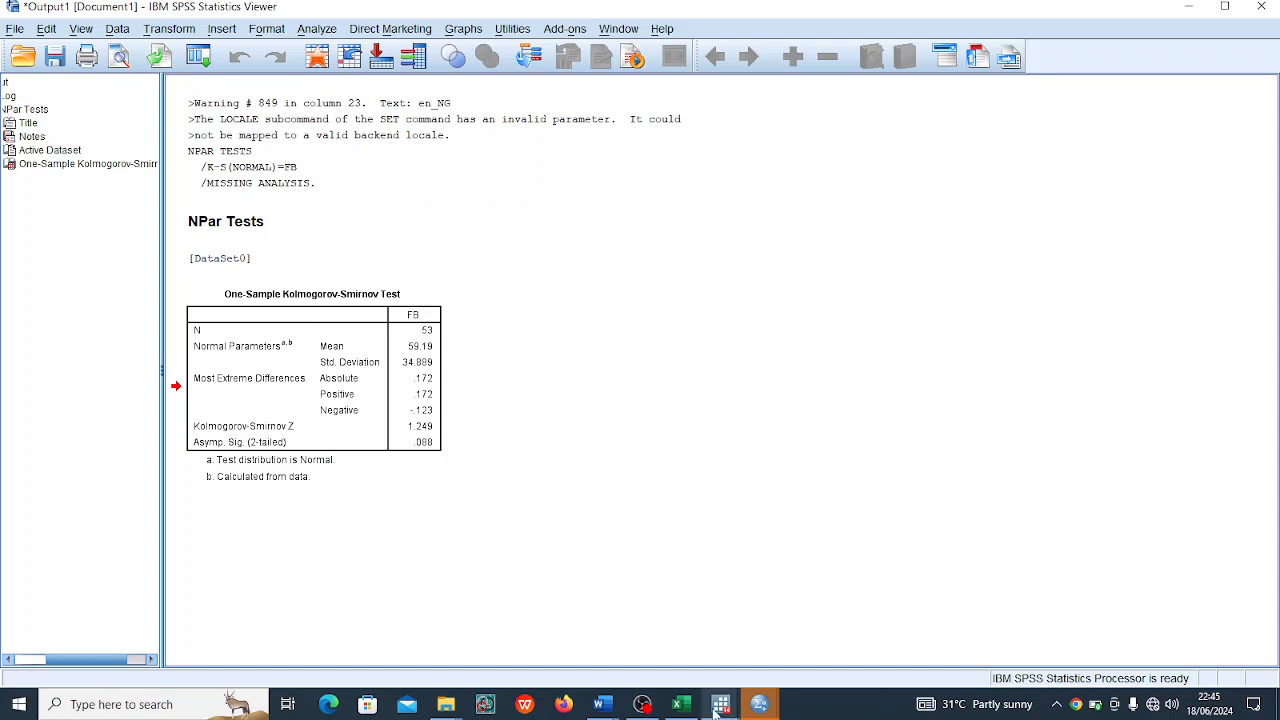
Step: Switch to the Word file Document1 and append ". P = 0.088" to the Test of Normality heading
{"action": "mouse_move", "coordinate": [720, 706]}
{"action": "mouse_move", "coordinate": [601, 704]}
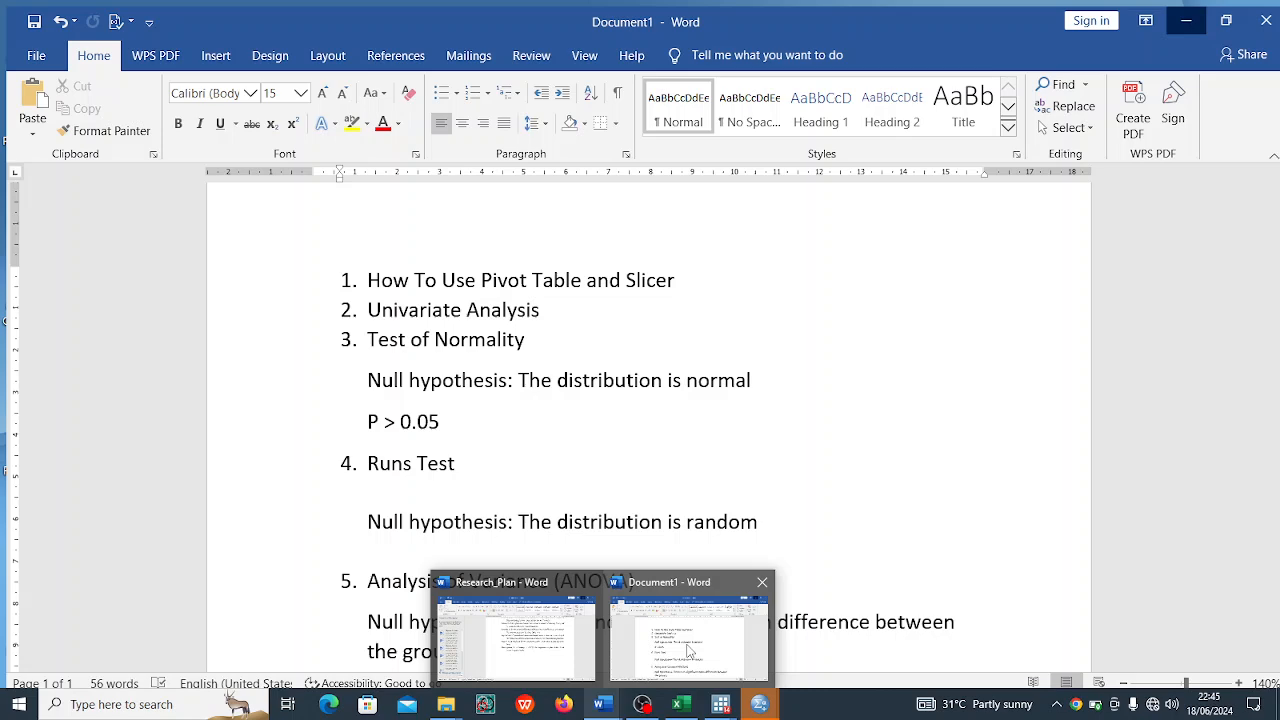
{"action": "left_click", "coordinate": [688, 651]}
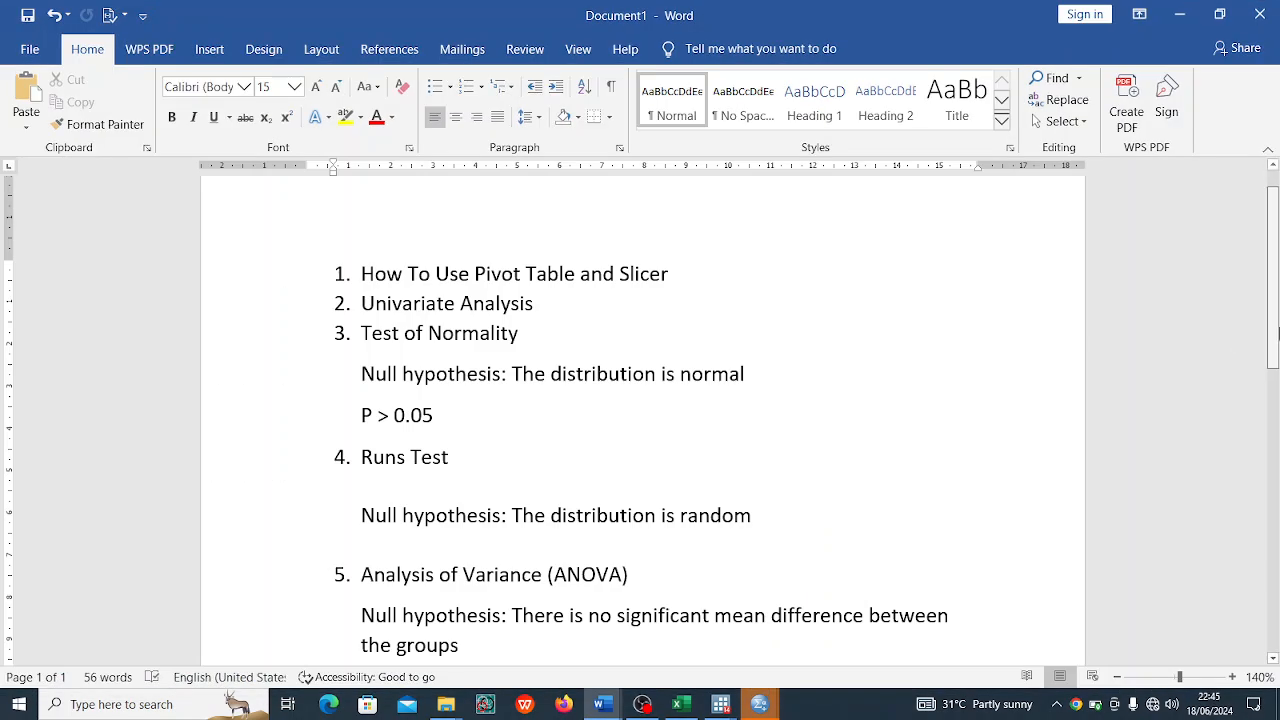
{"action": "scroll", "coordinate": [1276, 335], "scroll_direction": "down", "scroll_amount": 3}
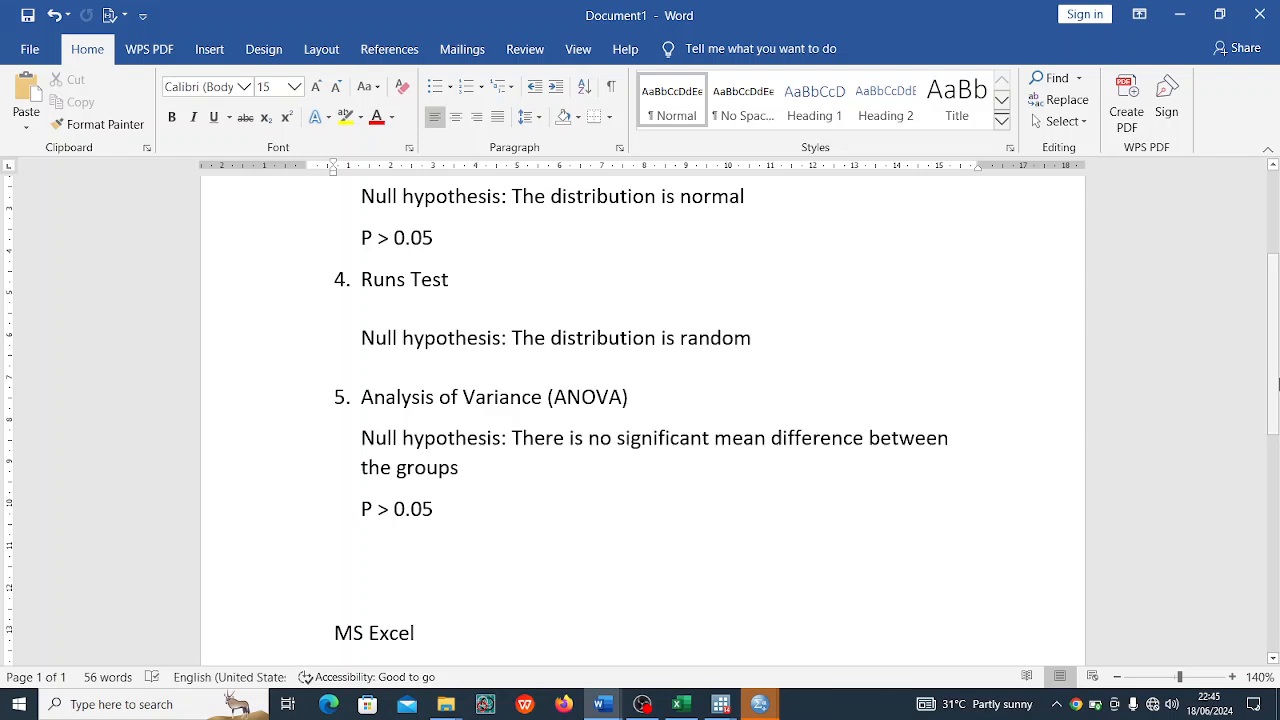
{"action": "scroll", "coordinate": [1276, 435], "scroll_direction": "up", "scroll_amount": 4}
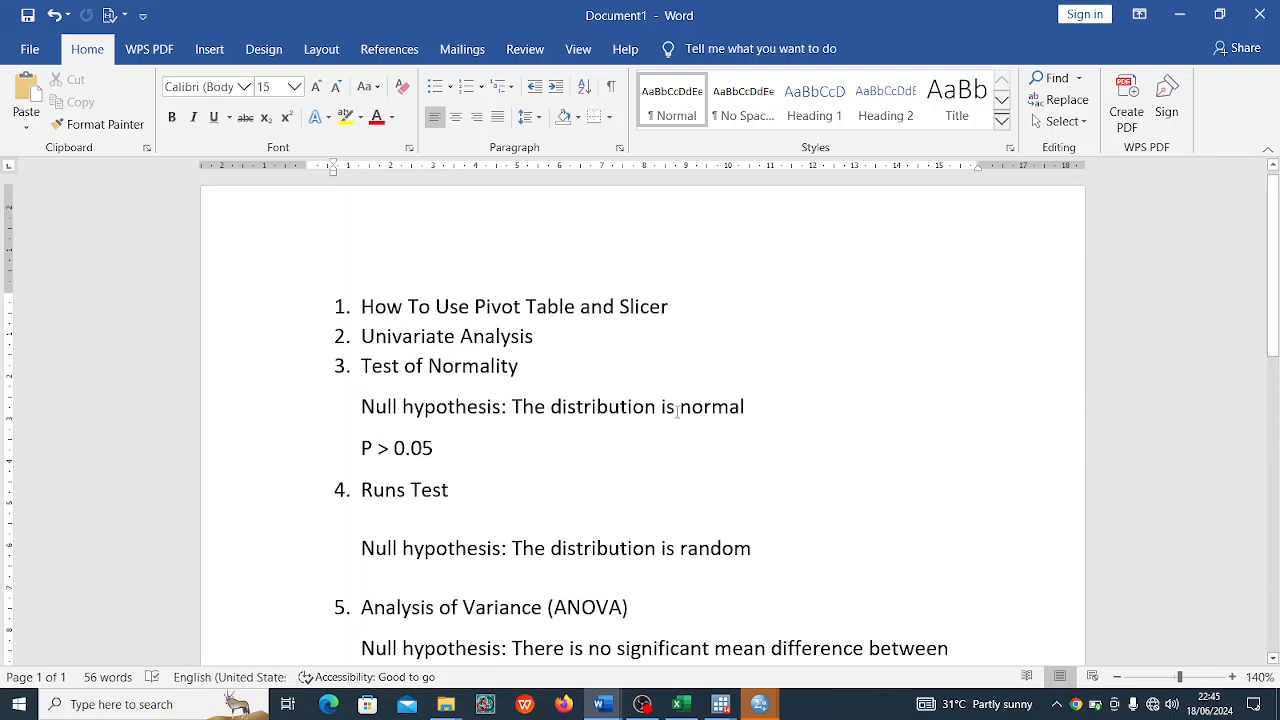
{"action": "left_click", "coordinate": [629, 375]}
{"action": "type", "text": ". "}
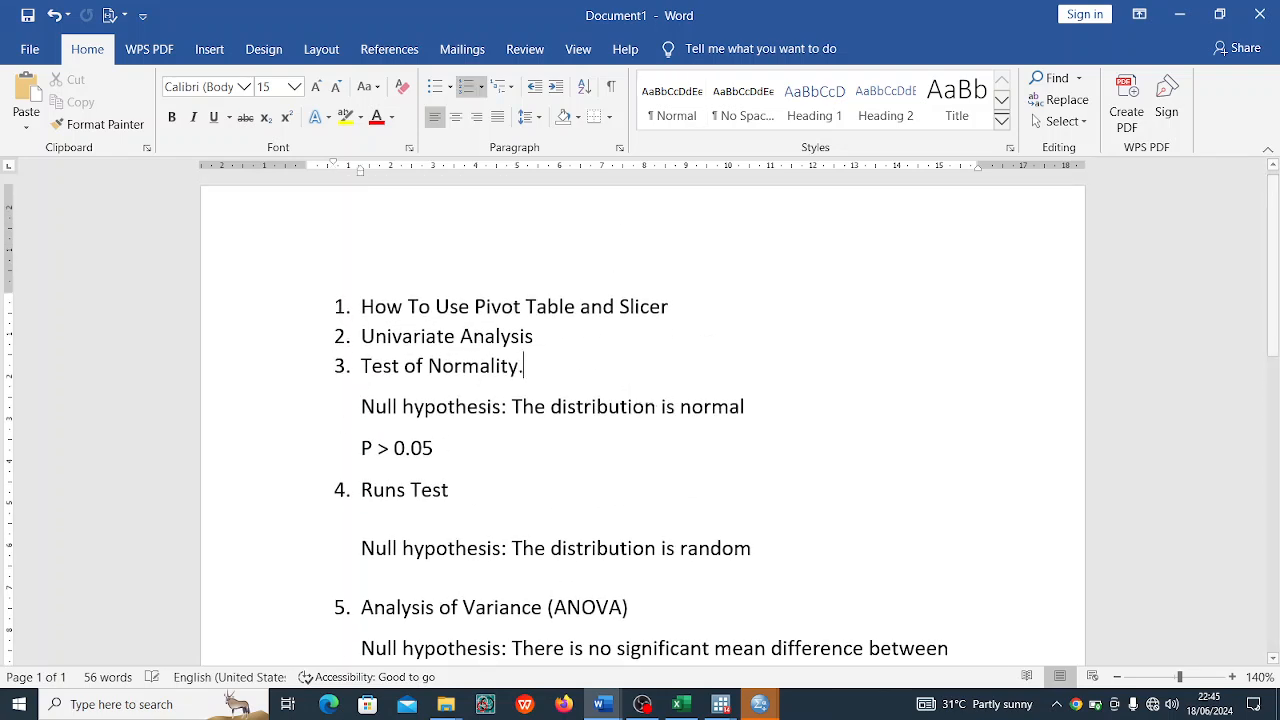
{"action": "type", "text": "P _"}
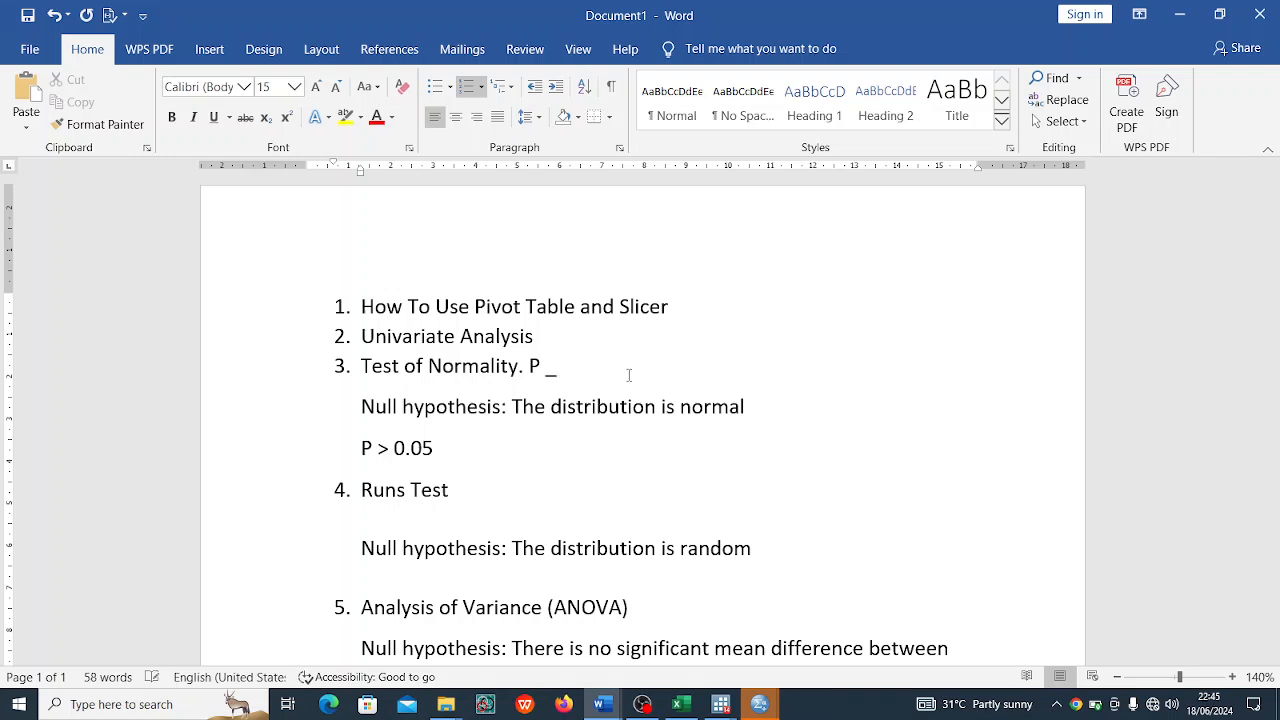
{"action": "key", "text": "BackSpace"}
{"action": "type", "text": "0"}
{"action": "key", "text": "BackSpace"}
{"action": "type", "text": "= 0.088"}
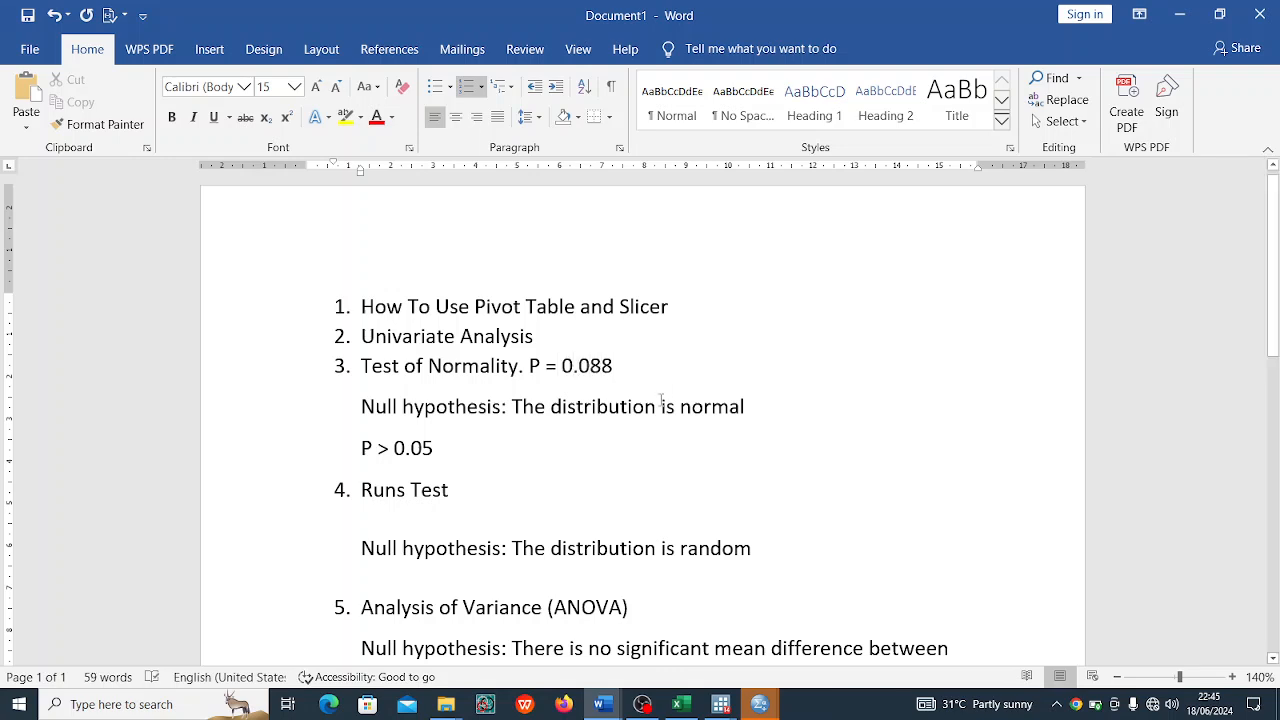
Step: Append ". P = 0" to the Runs Test heading in Word, taking the value from the runtest output in Stata
{"action": "type", "text": ". P "}
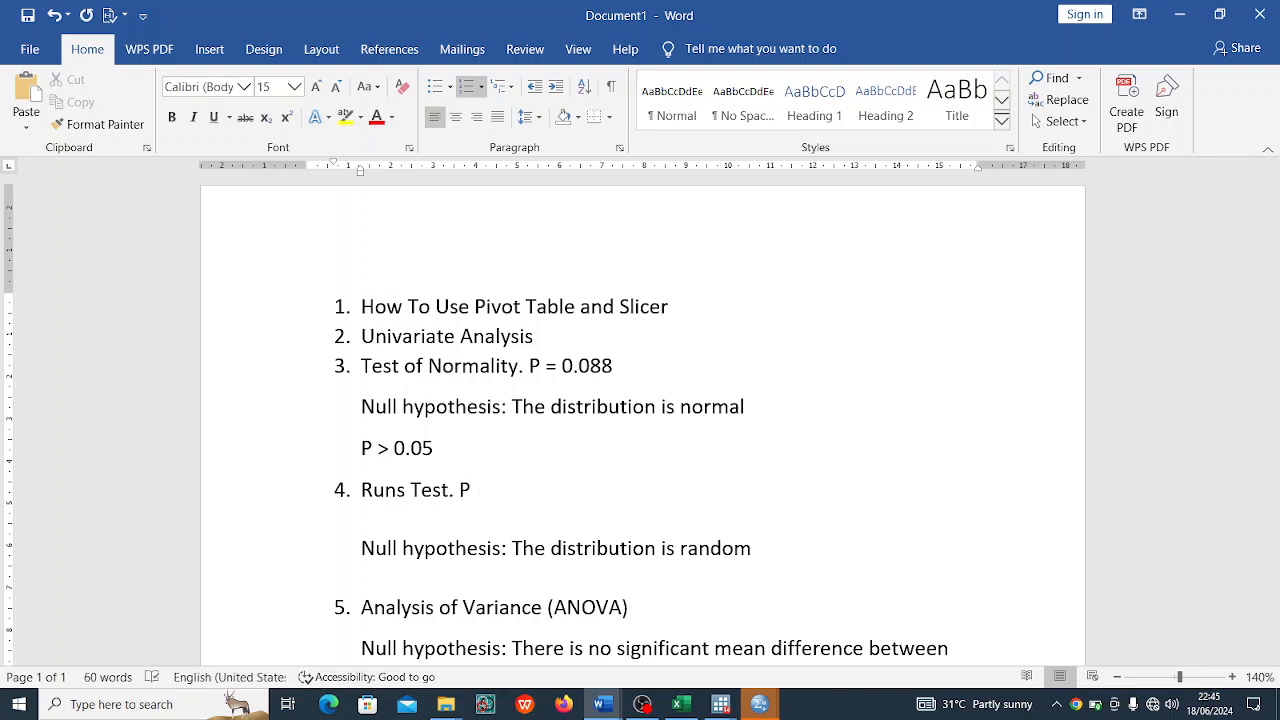
{"action": "type", "text": "="}
{"action": "mouse_move", "coordinate": [722, 708]}
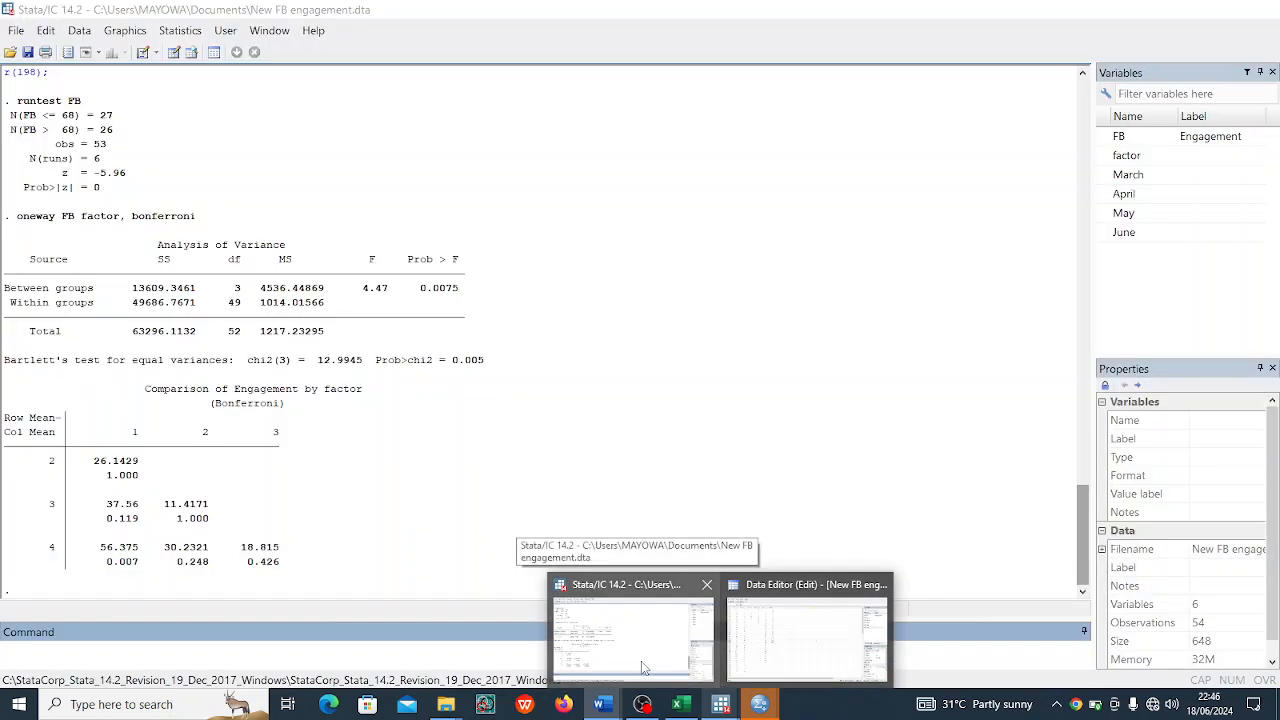
{"action": "left_click", "coordinate": [644, 668]}
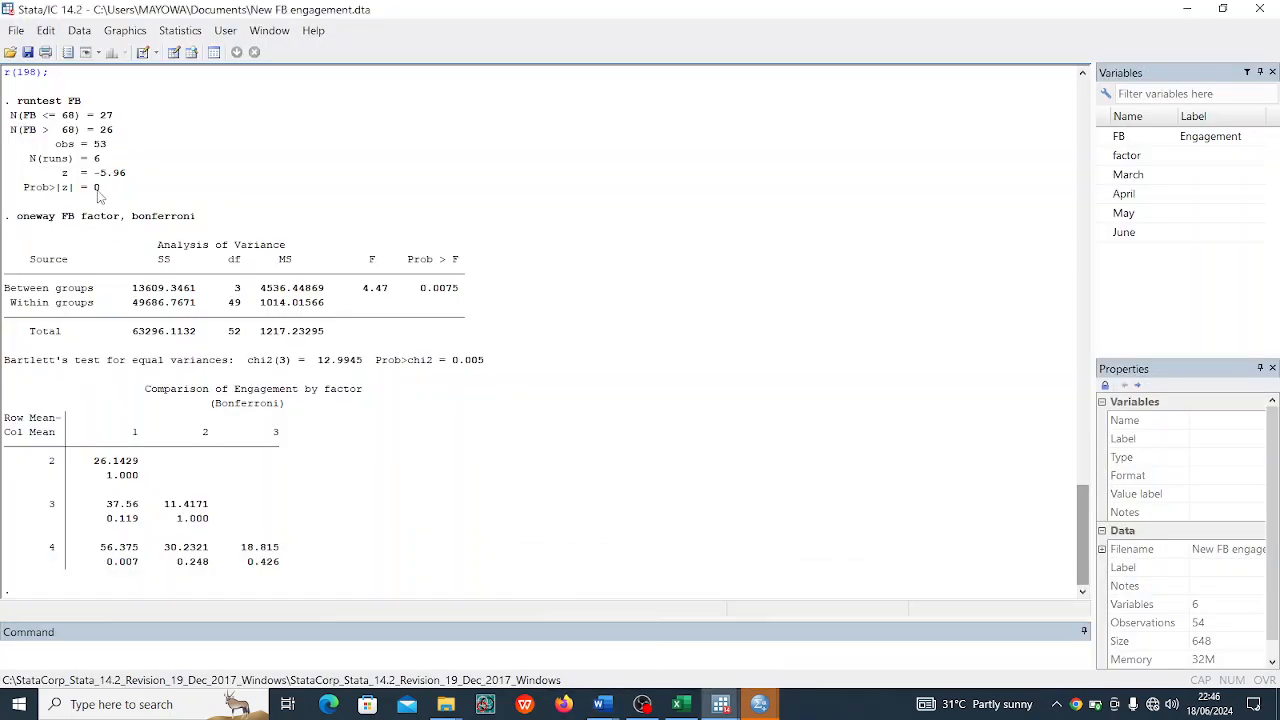
{"action": "mouse_move", "coordinate": [766, 710]}
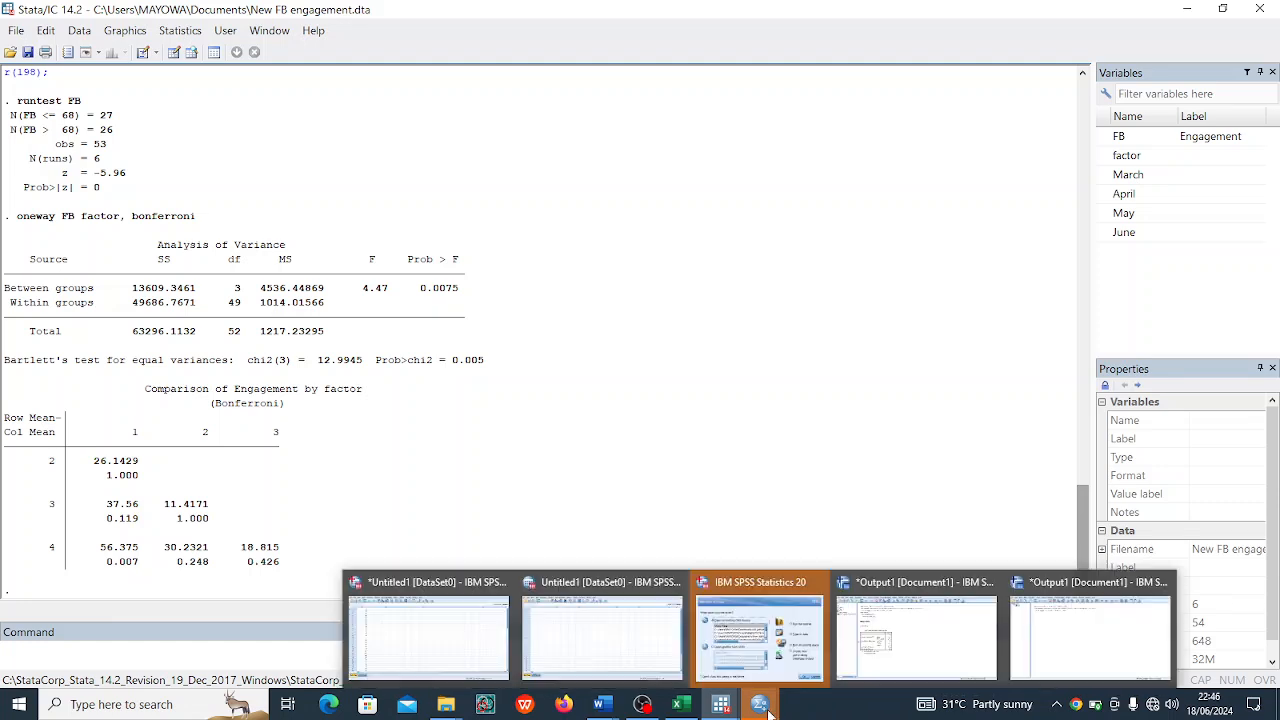
{"action": "mouse_move", "coordinate": [600, 708]}
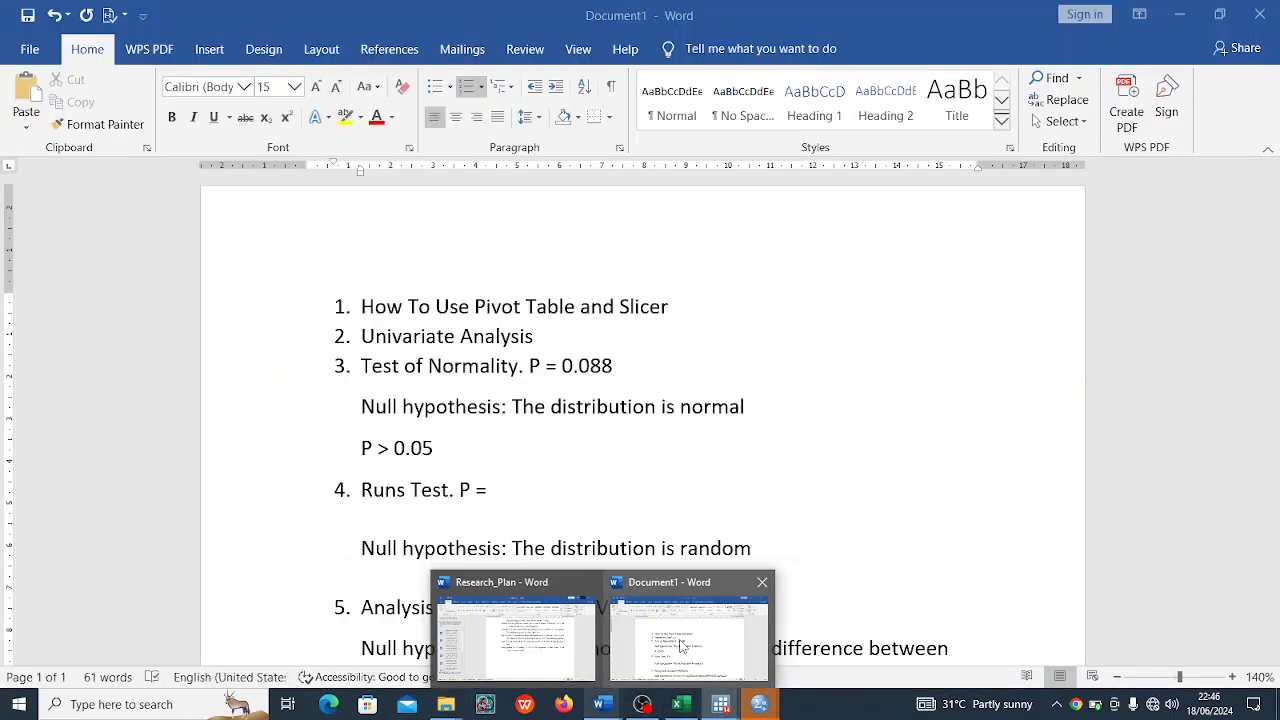
{"action": "left_click", "coordinate": [683, 647]}
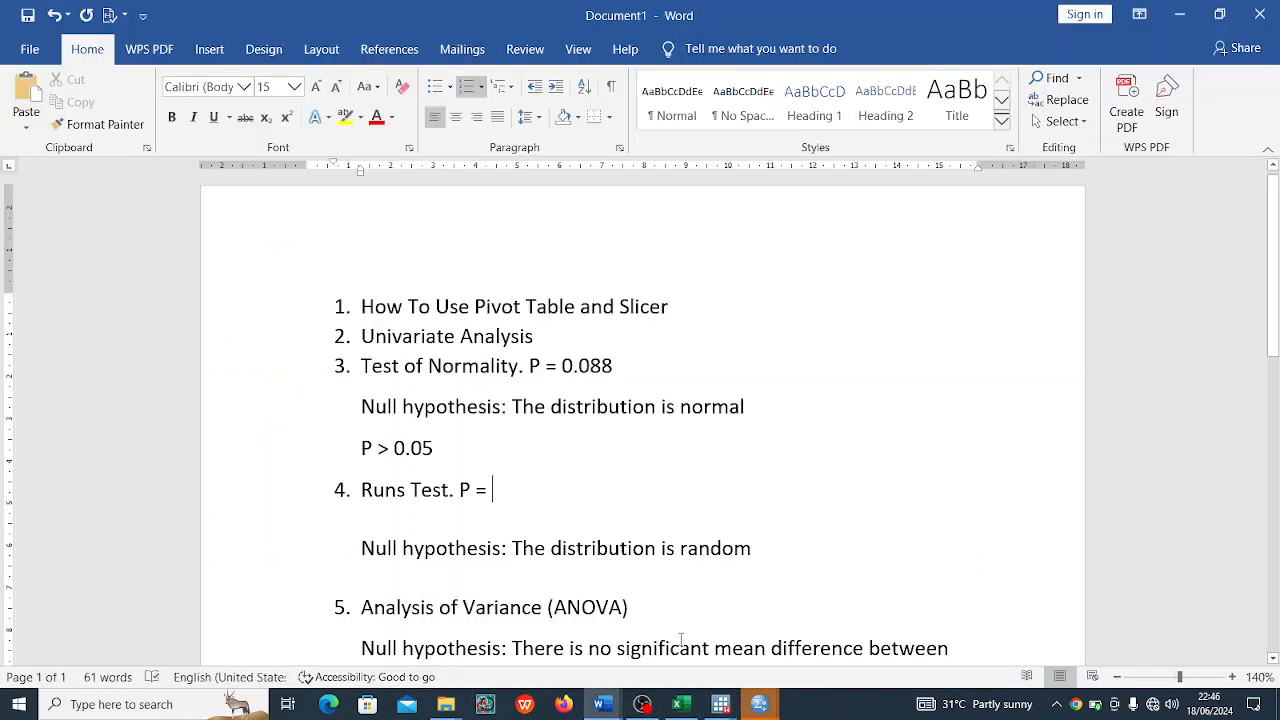
{"action": "type", "text": "0"}
Step: Highlight the "P > 0.05" line under Test of Normality in yellow
{"action": "left_click", "coordinate": [384, 448]}
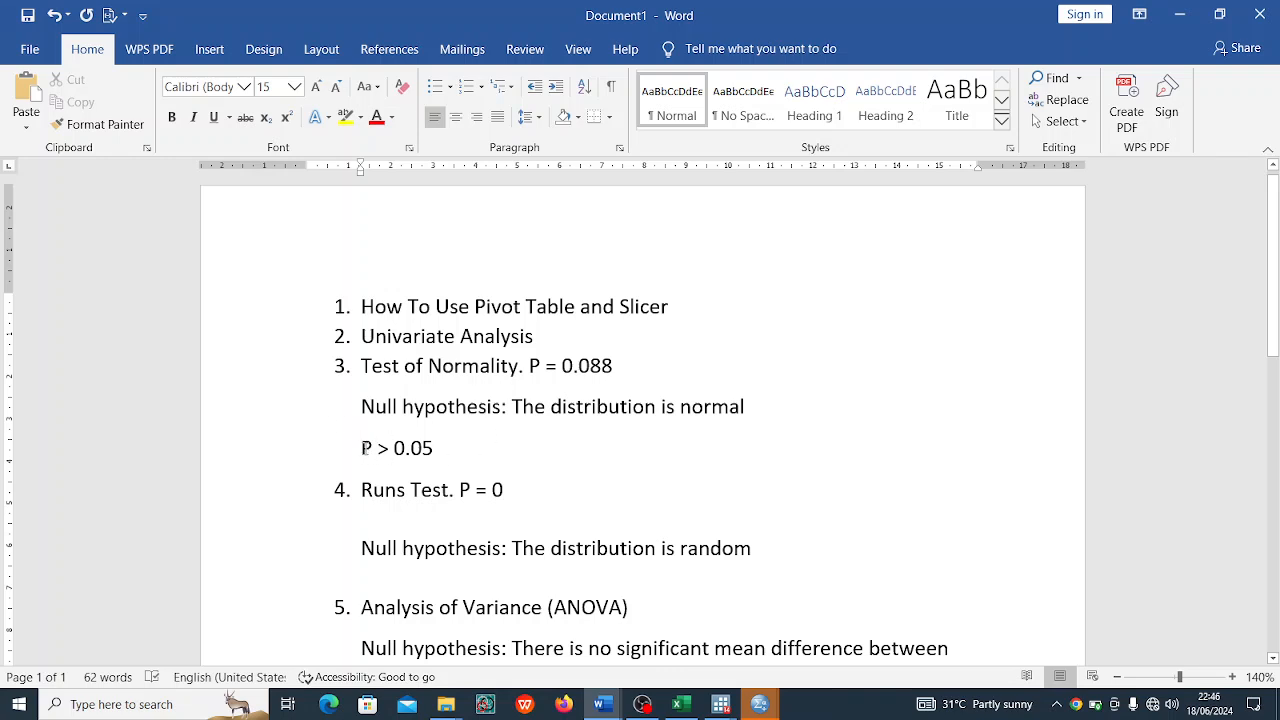
{"action": "triple_click", "coordinate": [362, 448]}
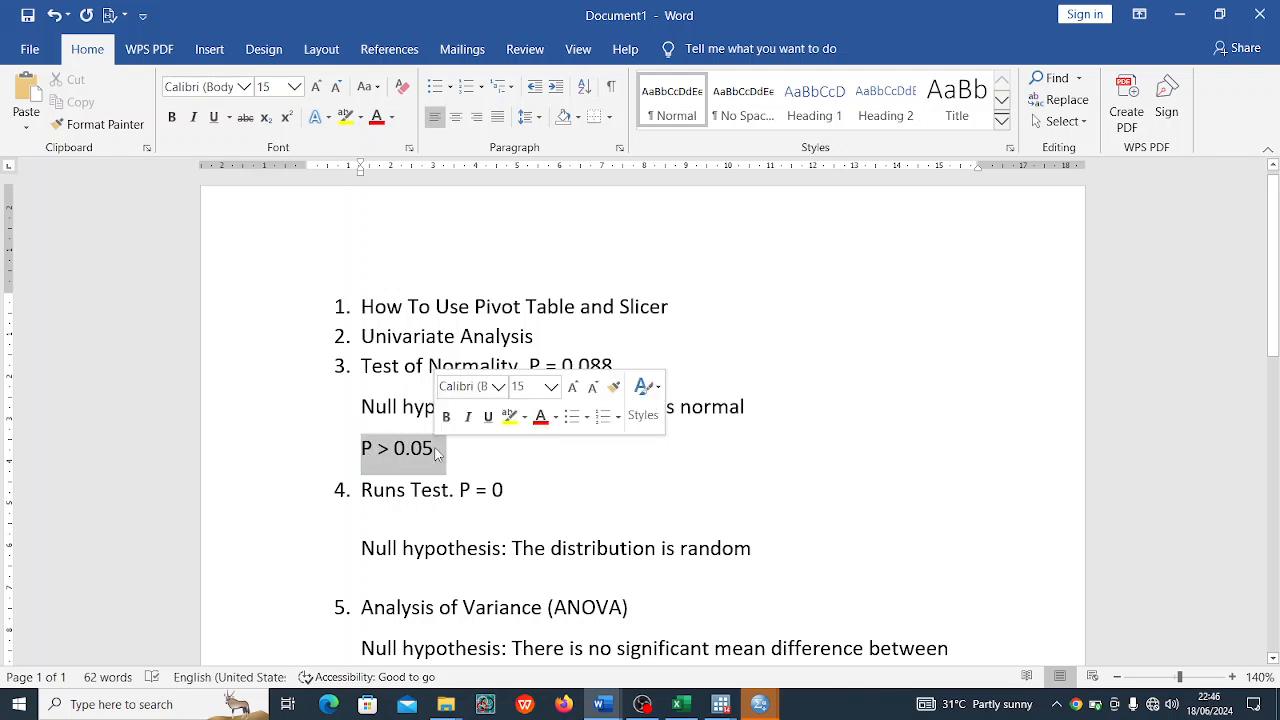
{"action": "left_click", "coordinate": [361, 117]}
{"action": "left_click", "coordinate": [352, 148]}
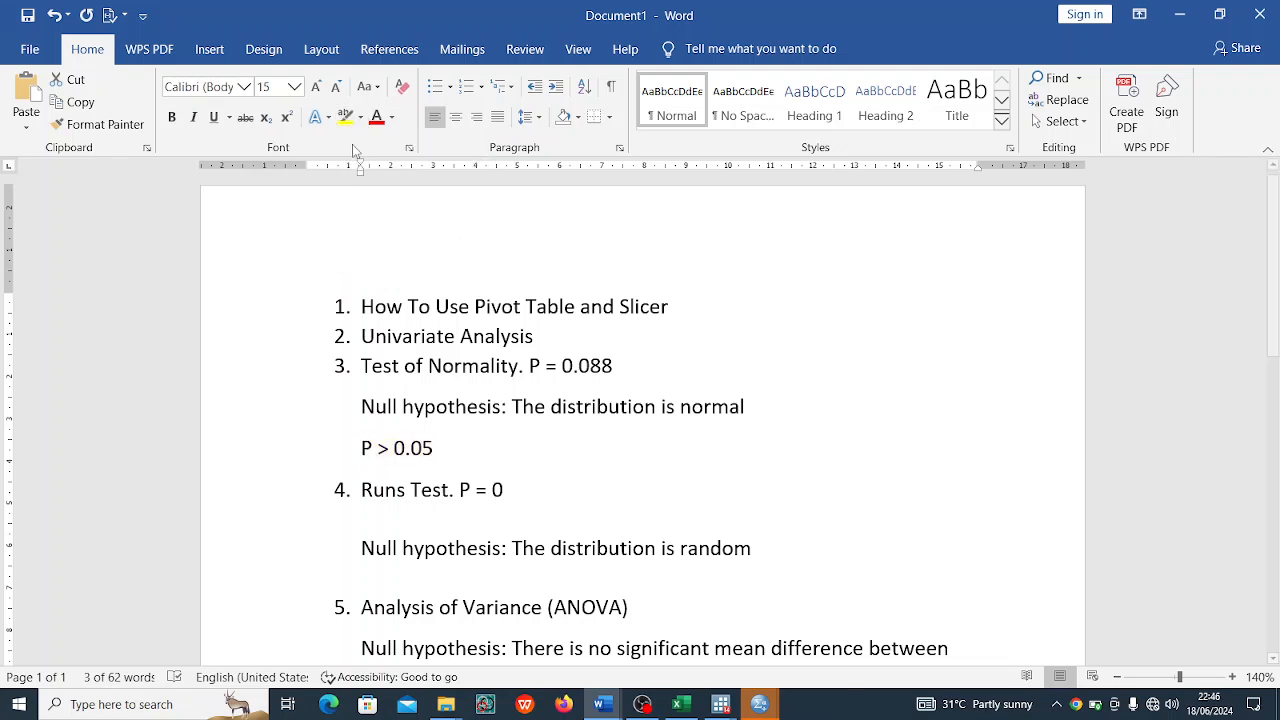
{"action": "left_click", "coordinate": [596, 476]}
{"action": "left_click", "coordinate": [661, 481]}
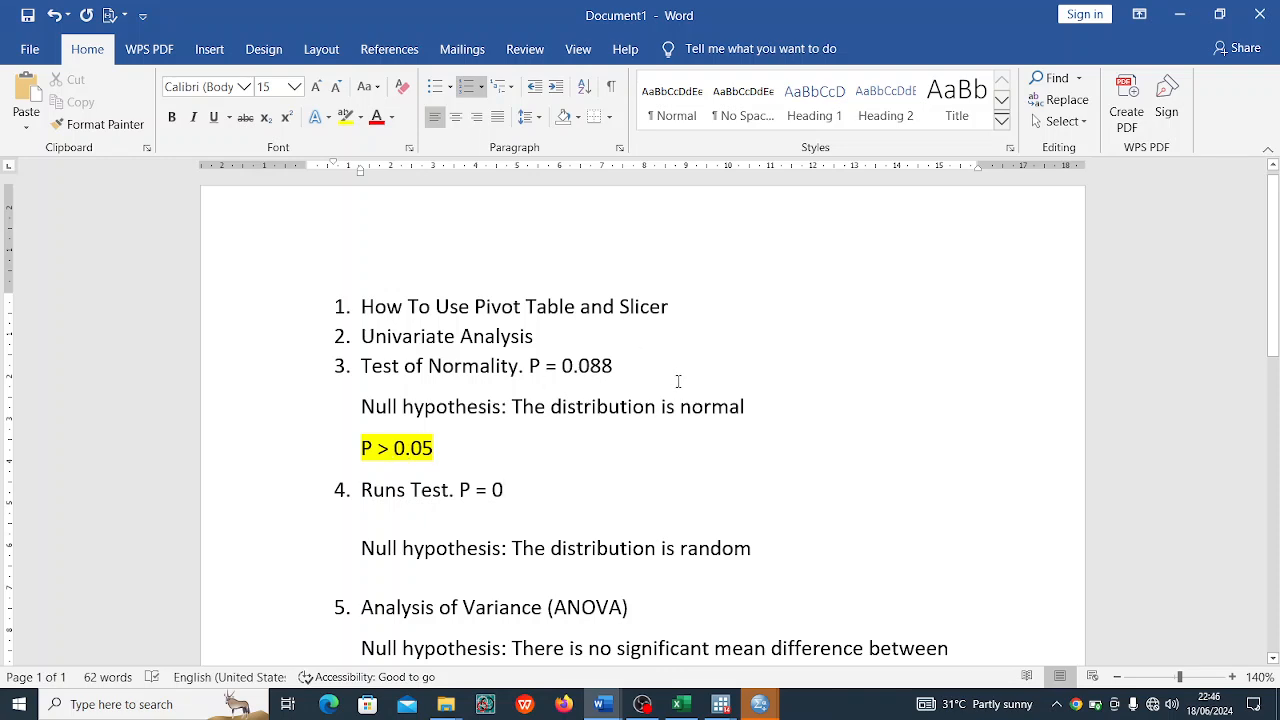
Step: Expand the highlighted criterion under Test of Normality to read "If P > 0.05, accept H0"
{"action": "left_click", "coordinate": [482, 452]}
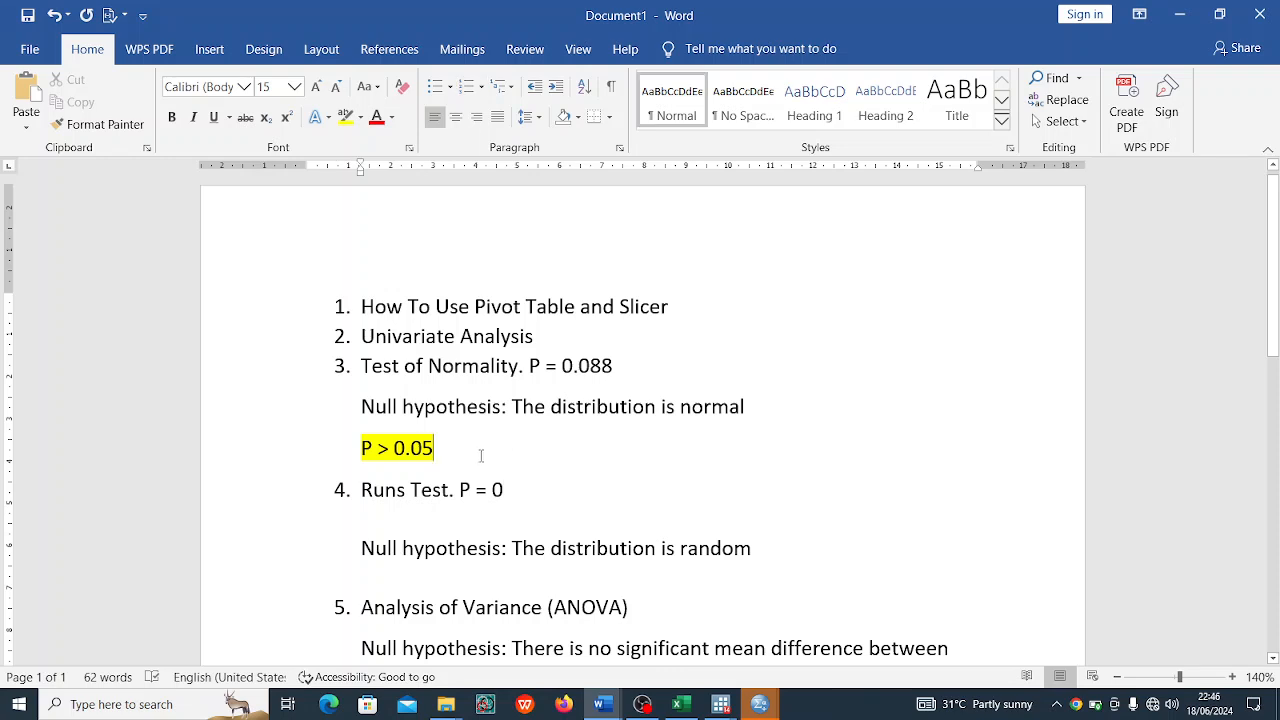
{"action": "left_click", "coordinate": [362, 448]}
{"action": "type", "text": "If"}
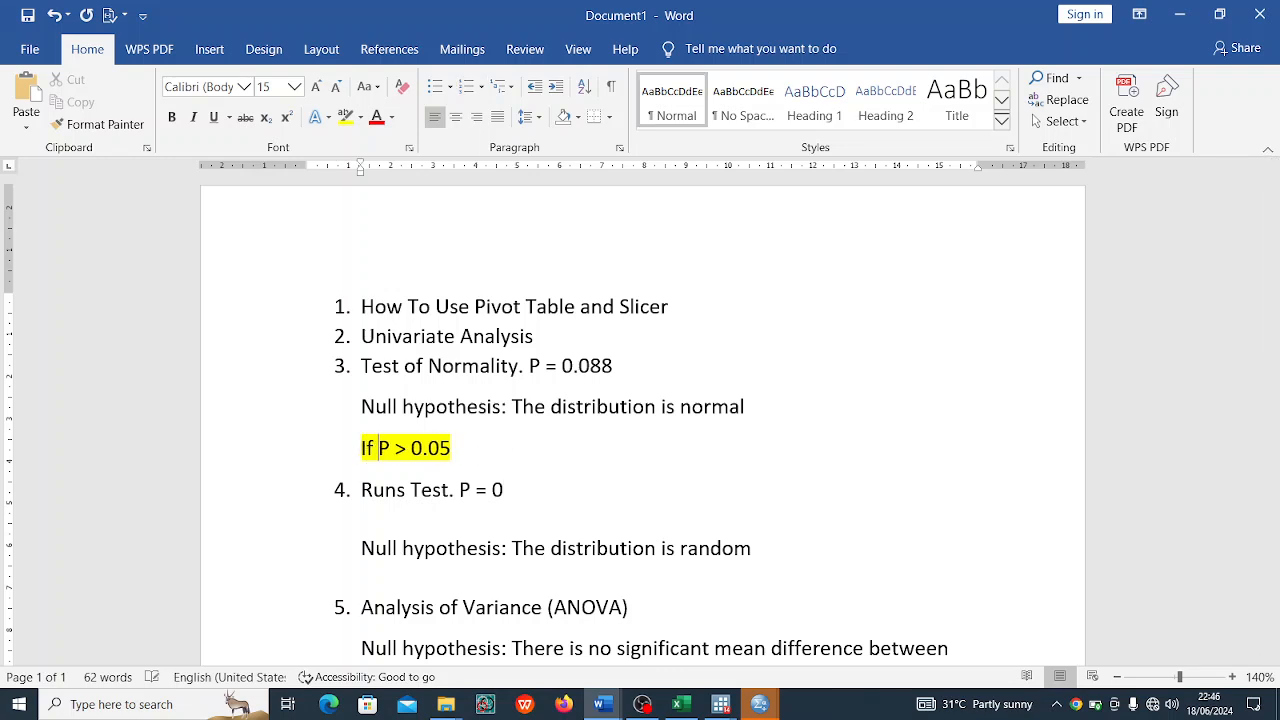
{"action": "left_click", "coordinate": [343, 490]}
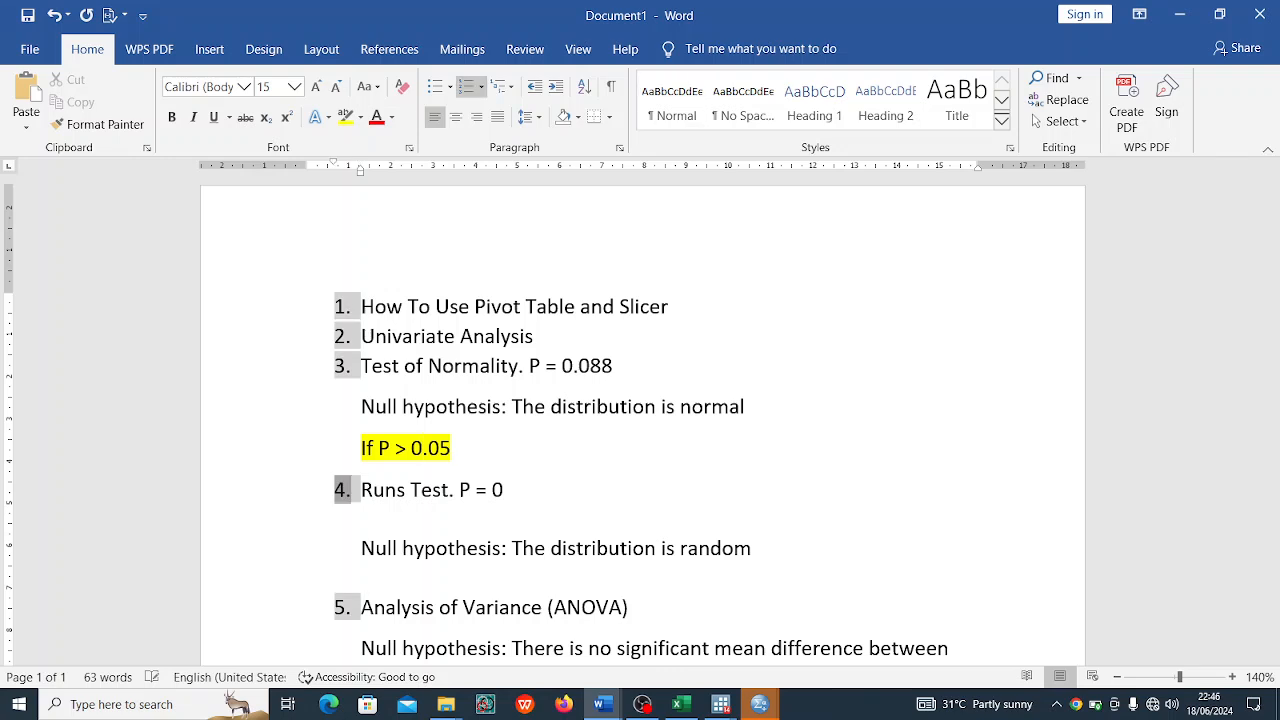
{"action": "left_click", "coordinate": [452, 448]}
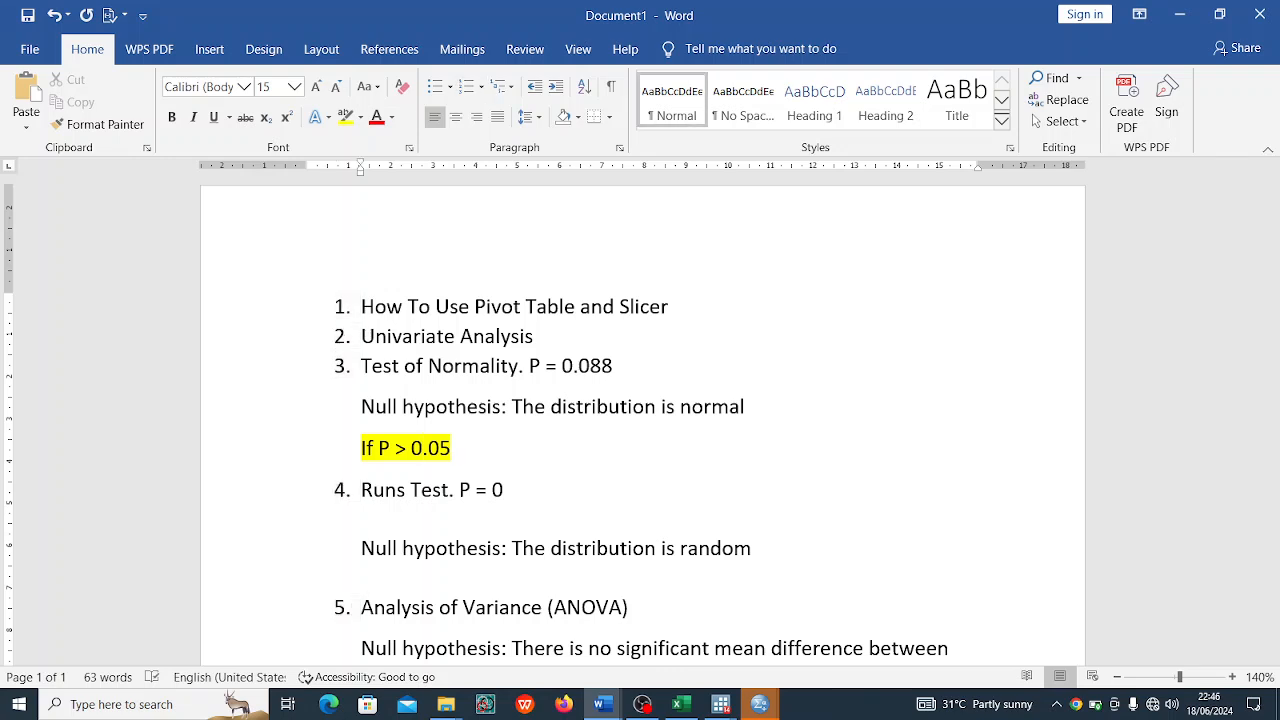
{"action": "type", "text": ", accept H0"}
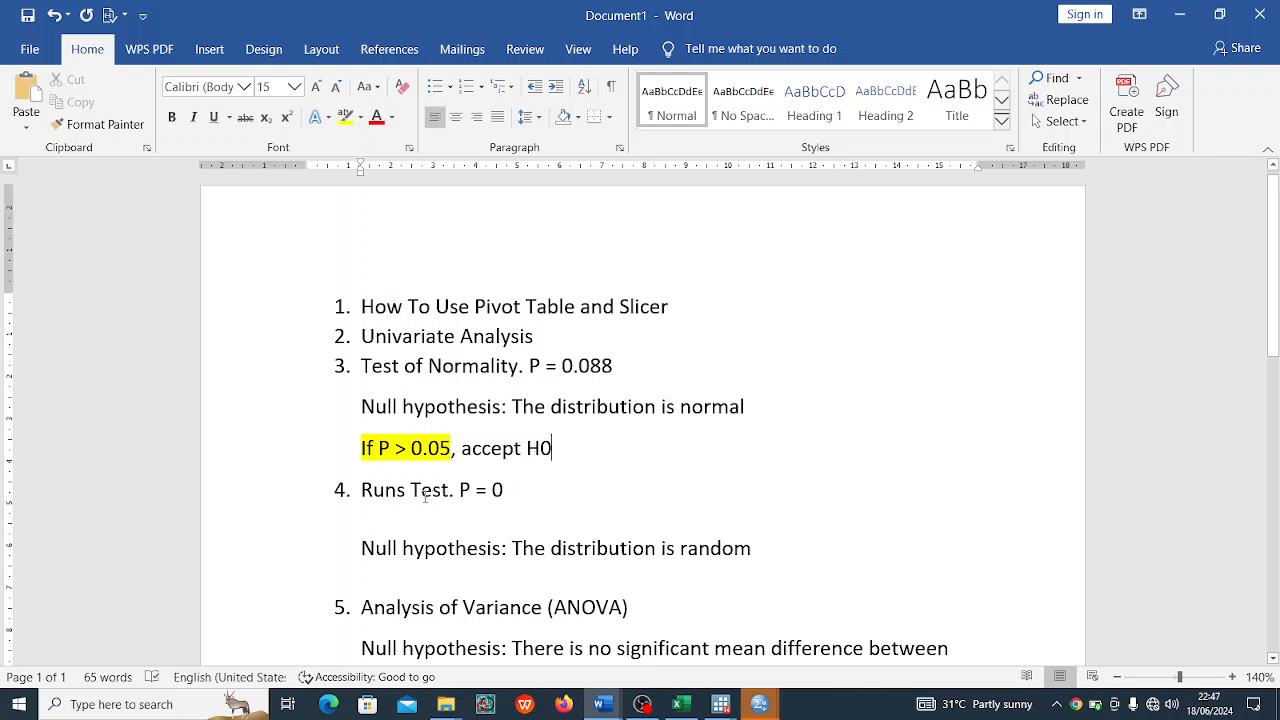
{"action": "left_click", "coordinate": [507, 494]}
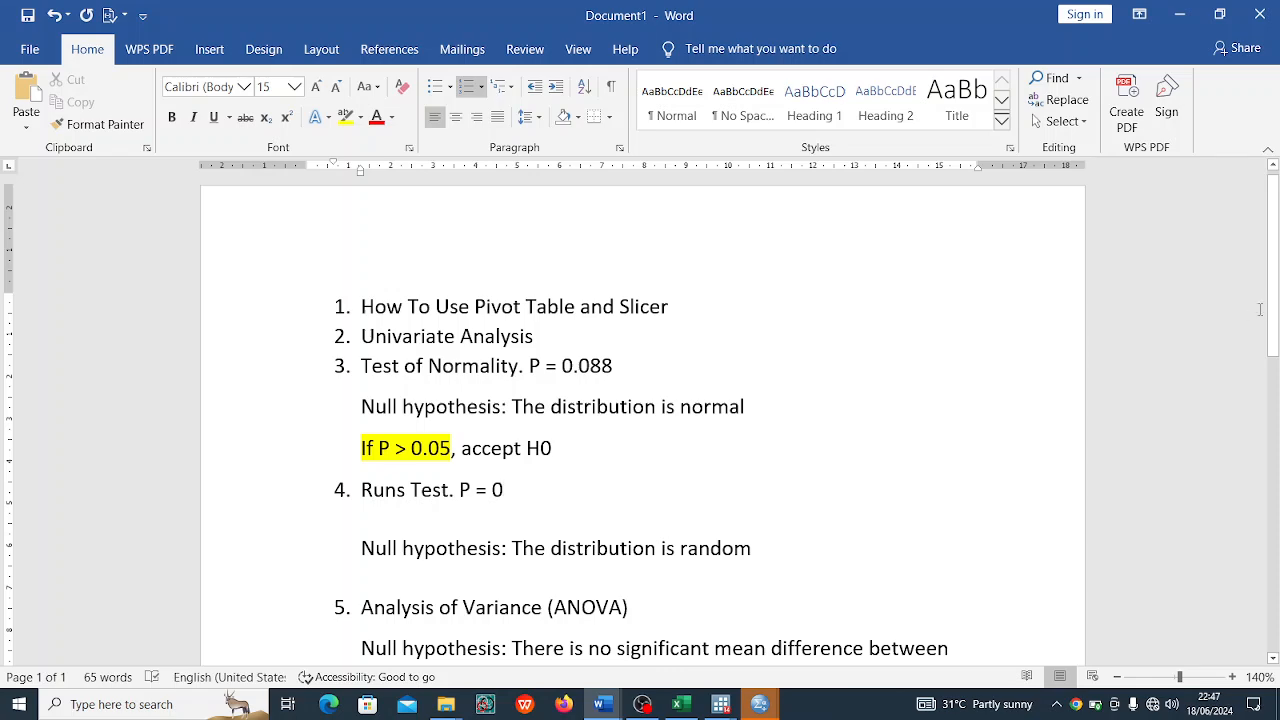
{"action": "mouse_move", "coordinate": [1275, 333]}
{"action": "left_mouse_down"}
{"action": "mouse_move", "coordinate": [1277, 505]}
{"action": "mouse_move", "coordinate": [1278, 312]}
{"action": "left_mouse_up"}
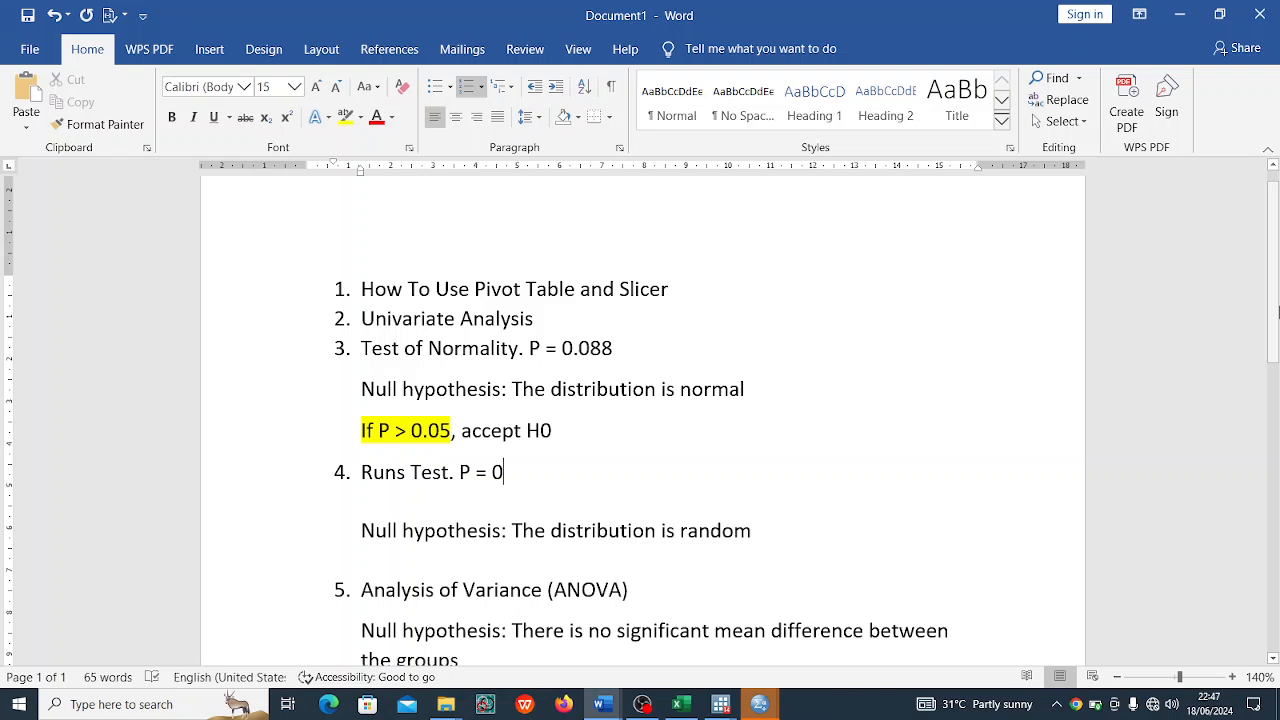